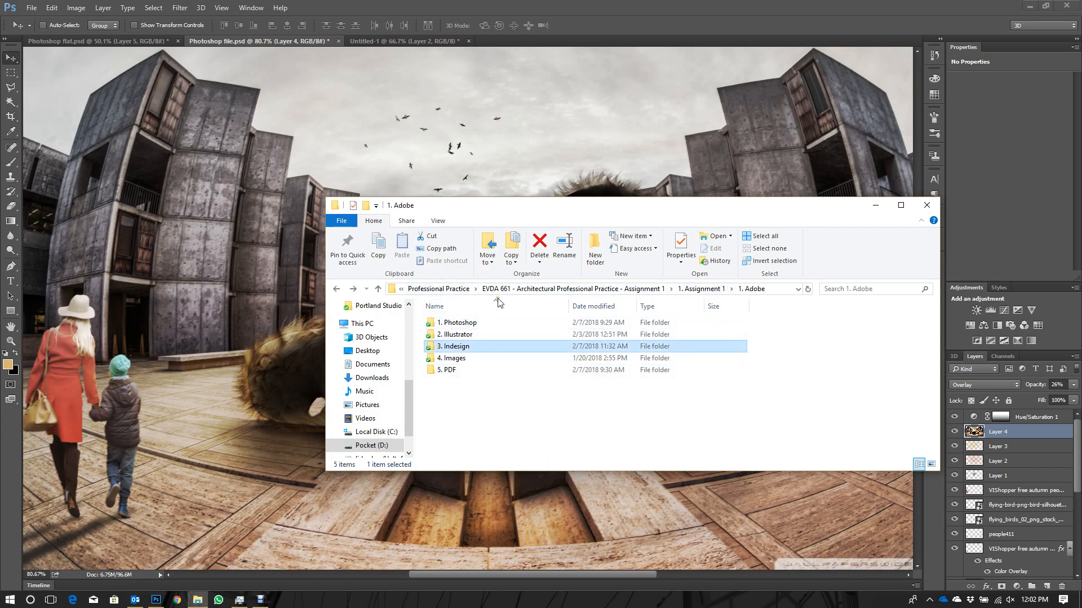
- Browse from the Winter 2018 folder through Graphics II and Images to the Rendering tutorial folder
{"action": "left_click", "coordinate": [439, 289]}
{"action": "left_click", "coordinate": [577, 288]}
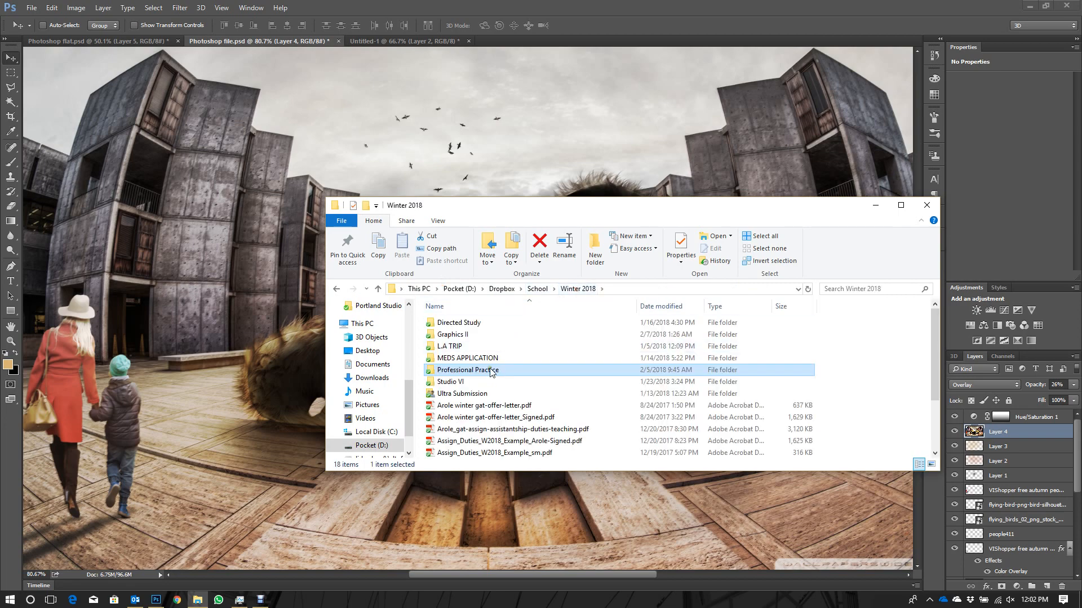
{"action": "double_click", "coordinate": [461, 335]}
{"action": "double_click", "coordinate": [464, 336]}
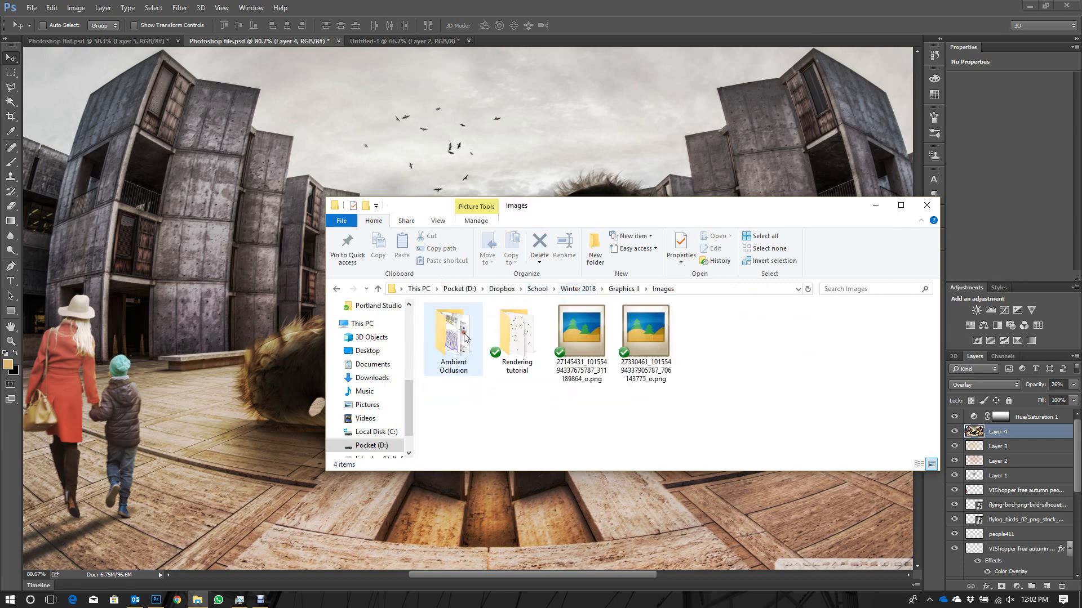
{"action": "double_click", "coordinate": [516, 338]}
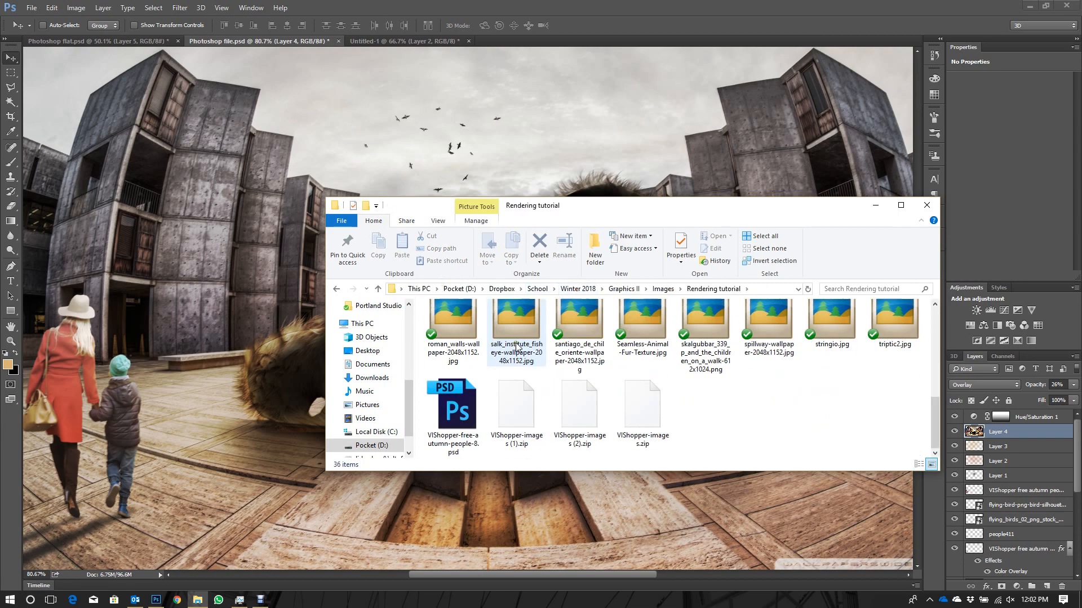
- Look inside the Export folder and return to the Rendering tutorial folder
{"action": "scroll", "coordinate": [516, 345], "scroll_direction": "up", "scroll_amount": 5}
{"action": "left_click", "coordinate": [473, 345]}
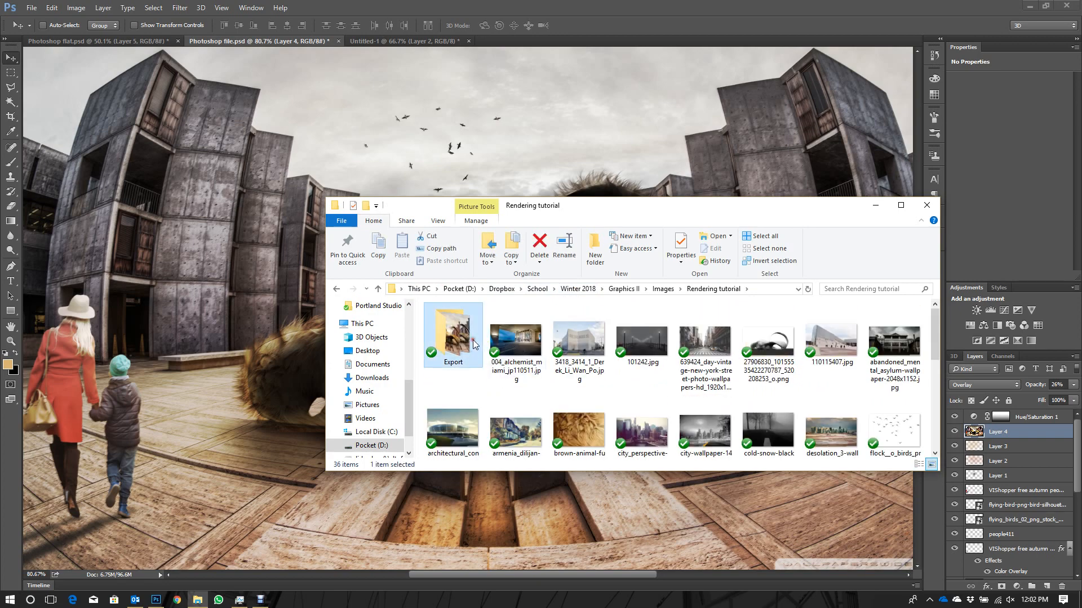
{"action": "double_click", "coordinate": [473, 345]}
{"action": "key", "text": "alt+Left"}
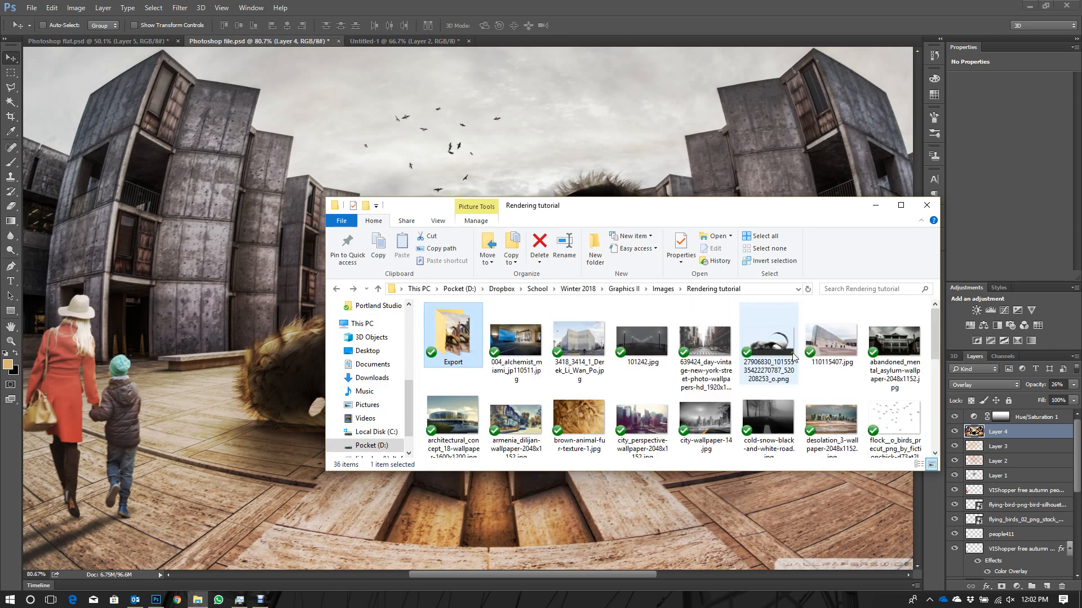
- View the 27906830 PNG render of the curved model at large size and close the image viewer
{"action": "left_click", "coordinate": [781, 353]}
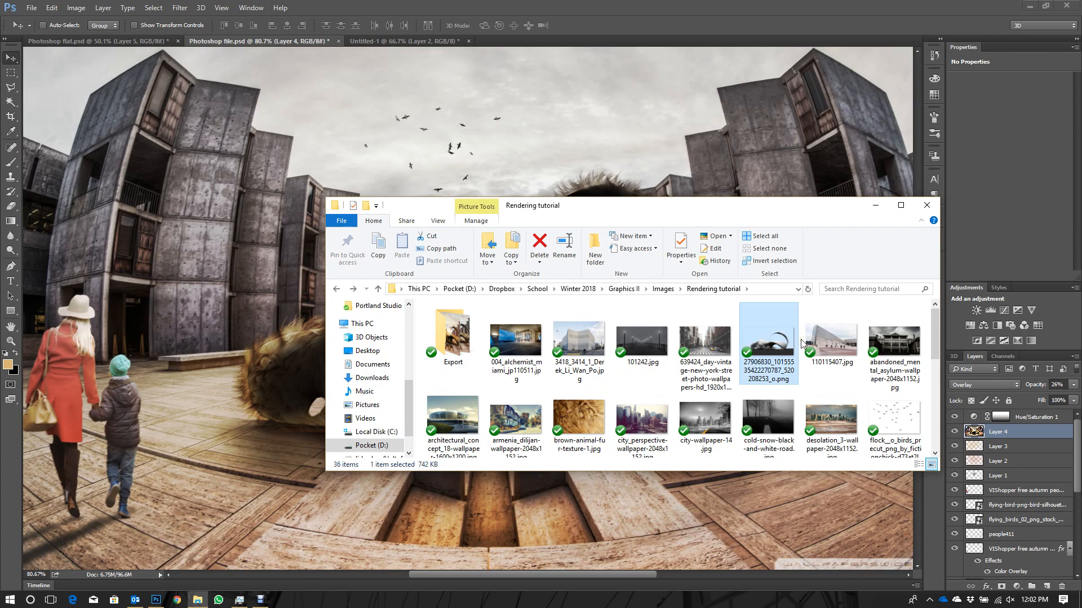
{"action": "mouse_move", "coordinate": [810, 367]}
{"action": "left_click_drag", "start_coordinate": [671, 221], "coordinate": [570, 182]}
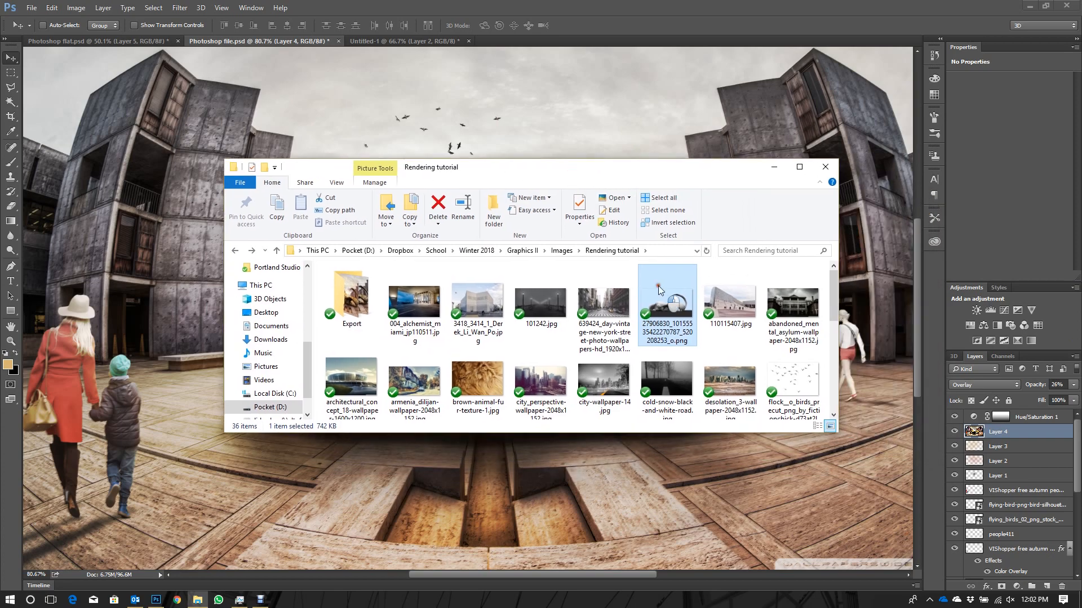
{"action": "double_click", "coordinate": [658, 286]}
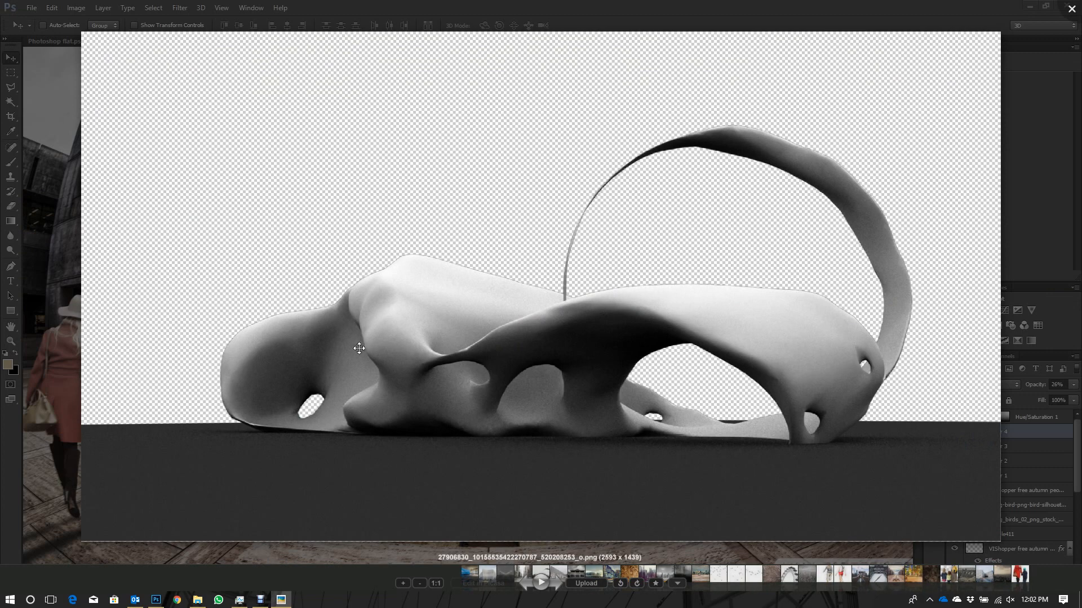
{"action": "left_click", "coordinate": [1070, 9]}
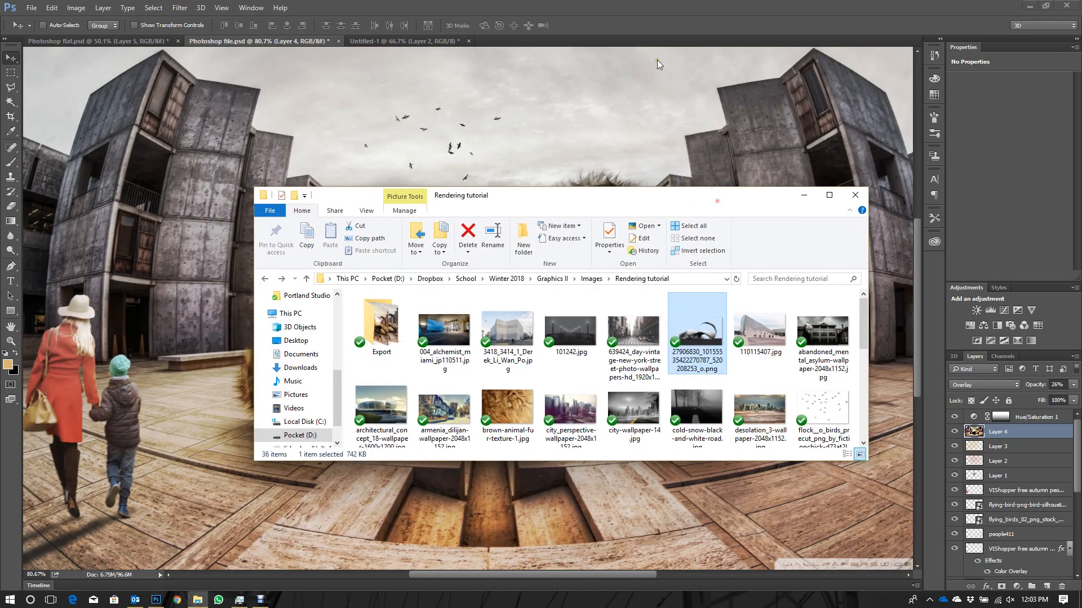
- Switch to Photoshop and preview the finished composite in full screen without panels, returning to the standard screen mode
{"action": "left_click", "coordinate": [658, 60]}
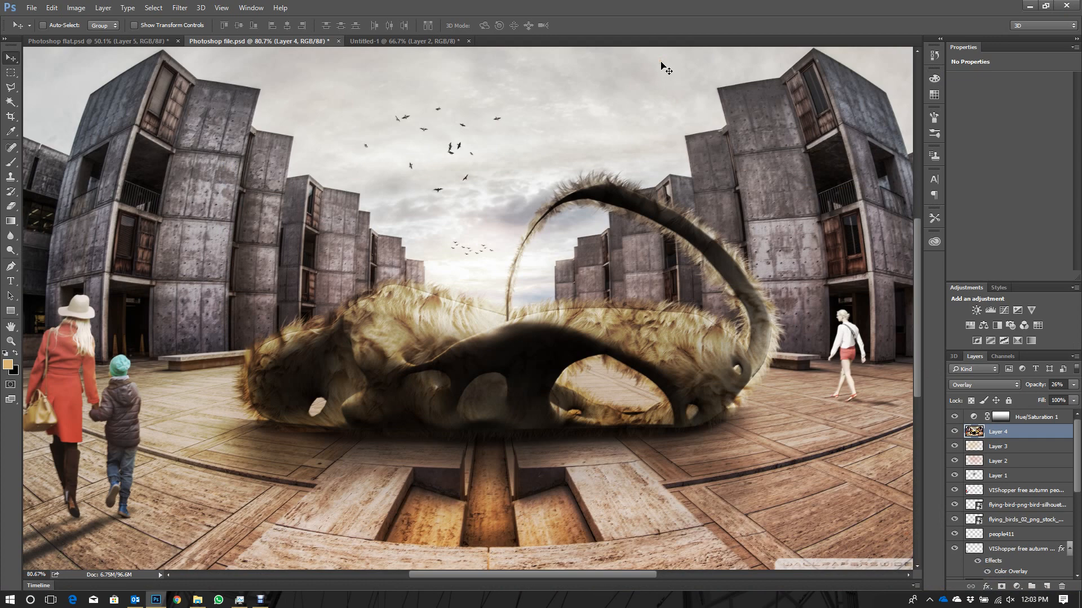
{"action": "key", "text": "Tab"}
{"action": "key", "text": "f"}
{"action": "key", "text": "f"}
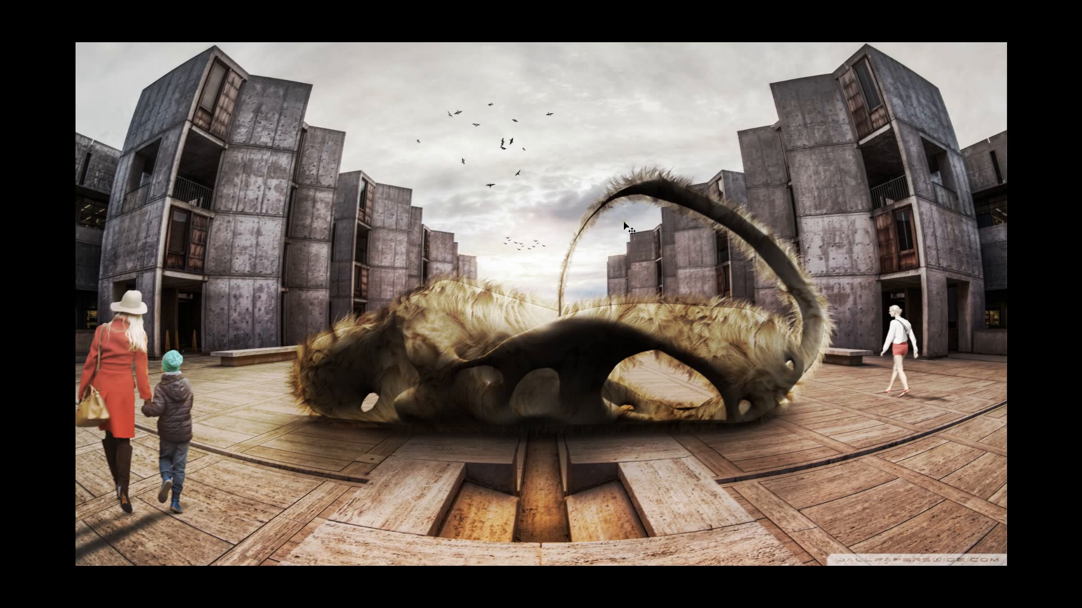
{"action": "key", "text": "f"}
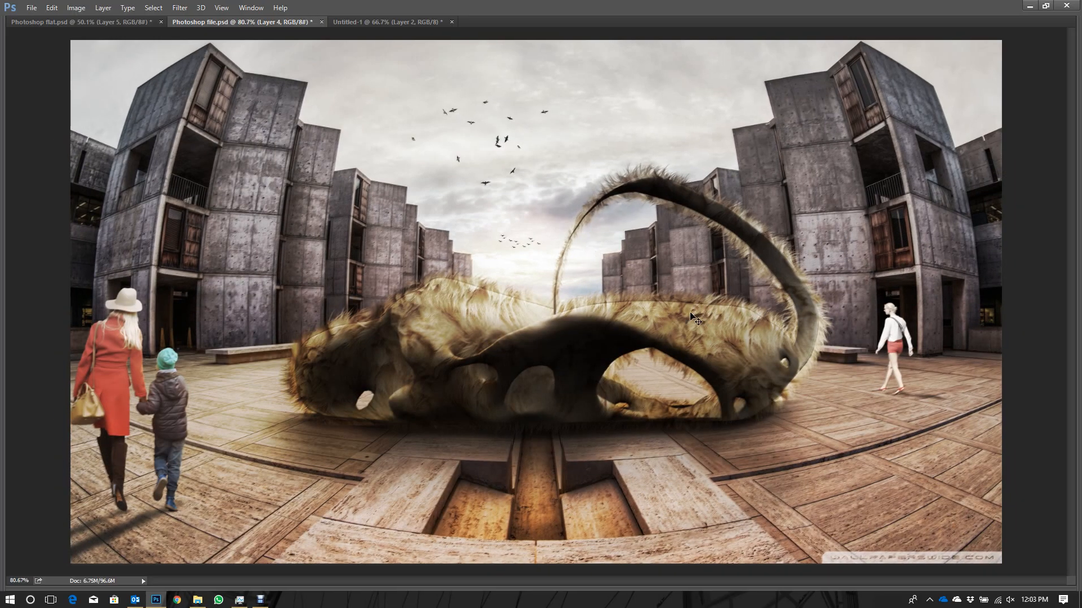
- Preview the composite in full screen once more and restore the standard screen mode with all panels
{"action": "left_click", "coordinate": [259, 601]}
{"action": "key", "text": "f"}
{"action": "key", "text": "f"}
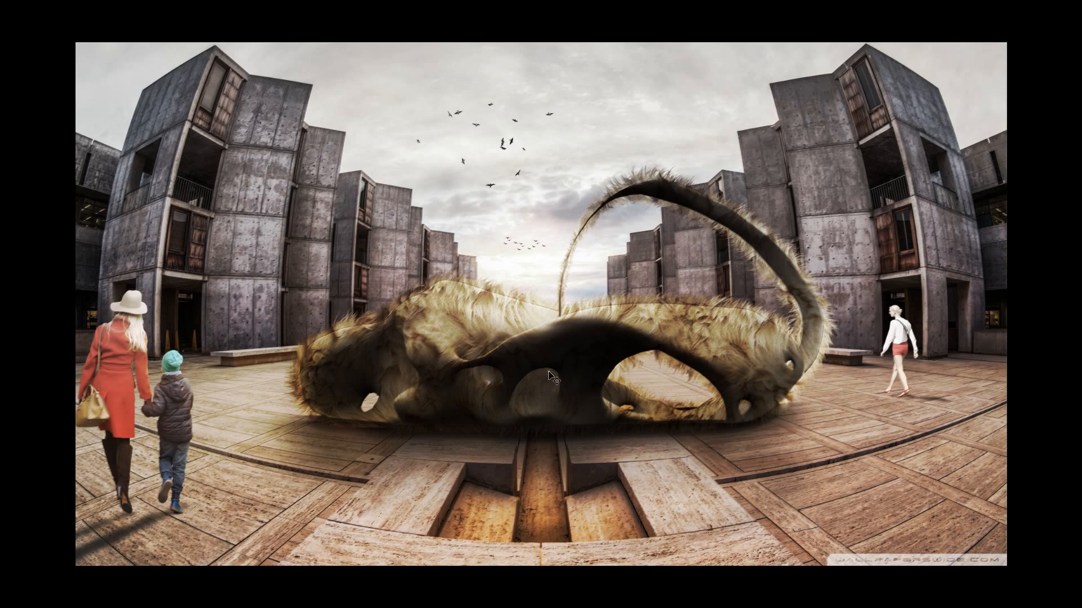
{"action": "key", "text": "f"}
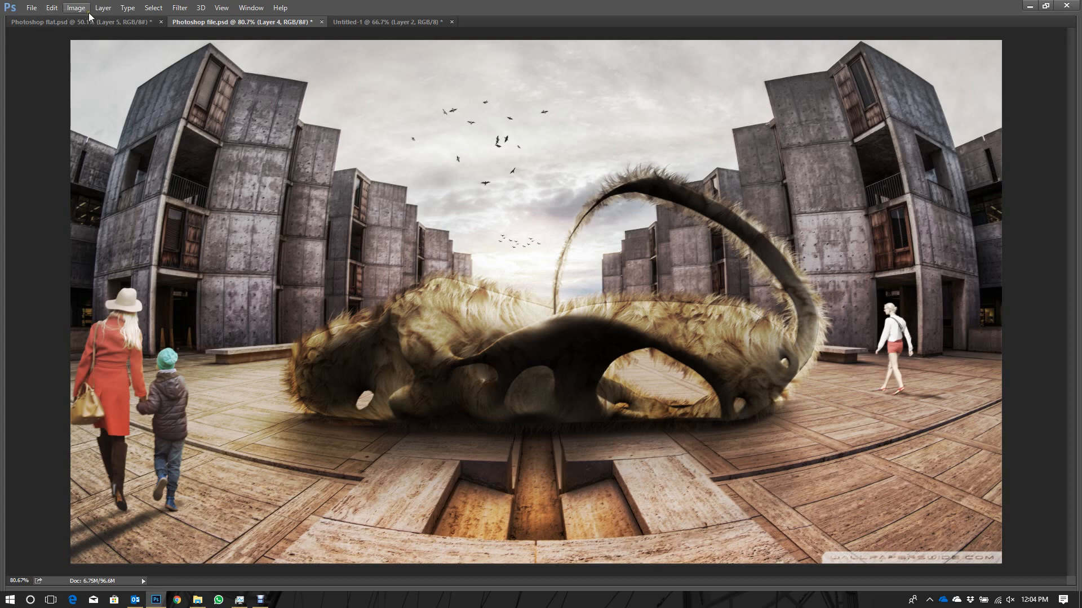
{"action": "key", "text": "Tab"}
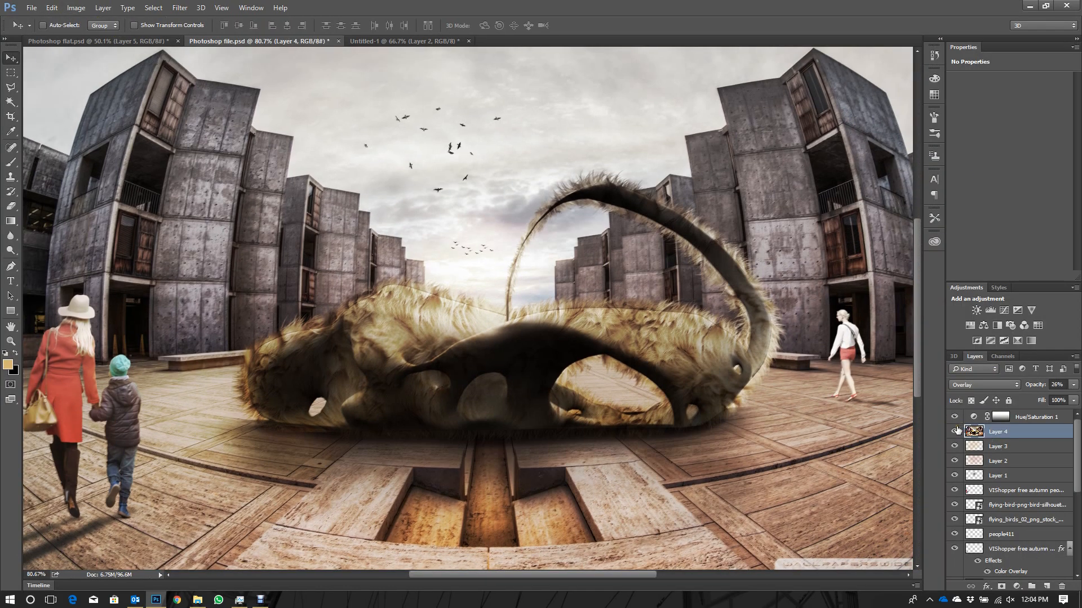
- Hide every layer above the salk_institute_fisheye background, toggling that background off and on to compare it with the spillway wallpaper
{"action": "left_click_drag", "start_coordinate": [955, 422], "coordinate": [954, 529]}
{"action": "left_click", "coordinate": [954, 529]}
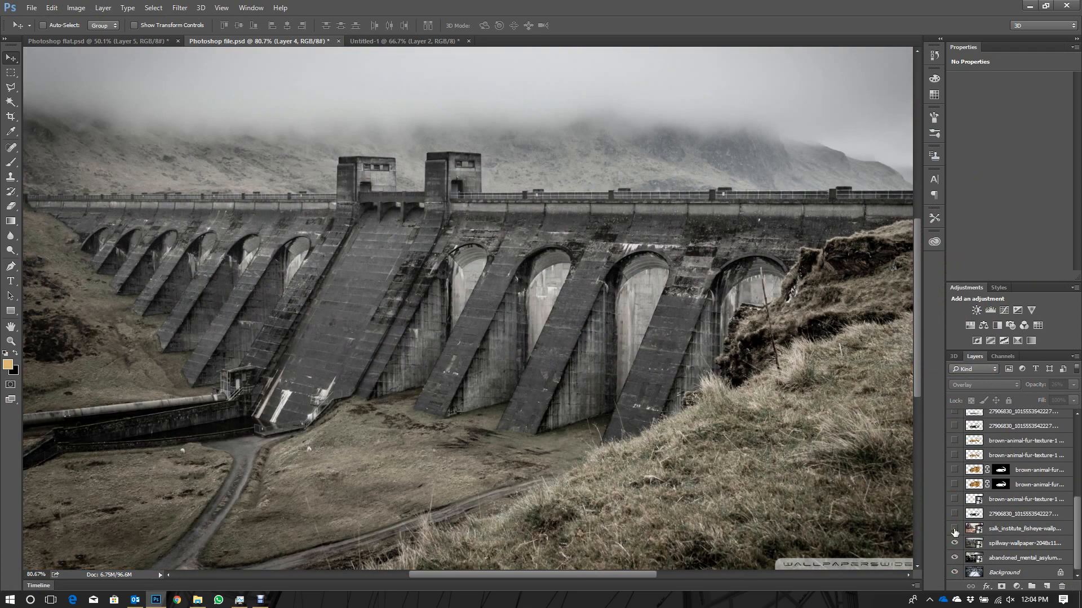
{"action": "left_click", "coordinate": [954, 528]}
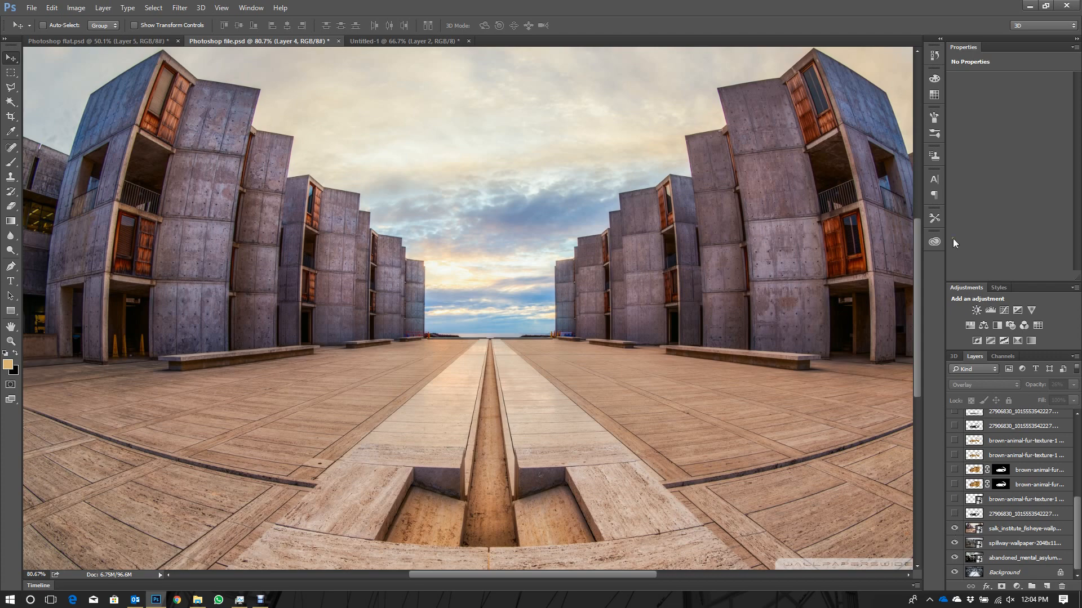
{"action": "scroll", "coordinate": [405, 499], "scroll_direction": "down", "scroll_amount": 1, "text": "alt"}
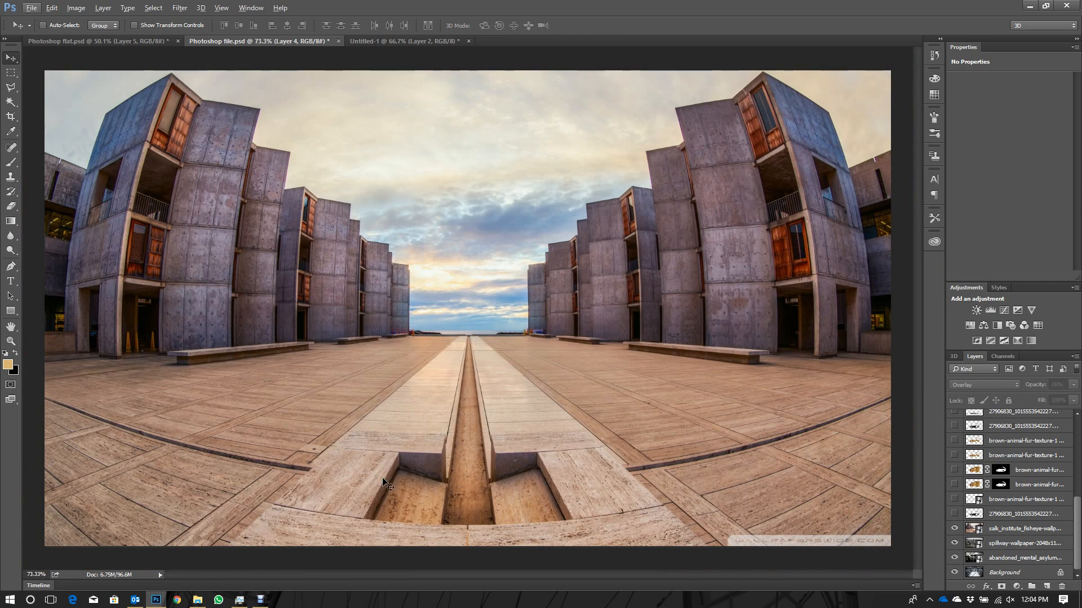
- Show the 27906830 model layer directly above the salk_institute background and set its blending mode to Normal
{"action": "left_click", "coordinate": [954, 514]}
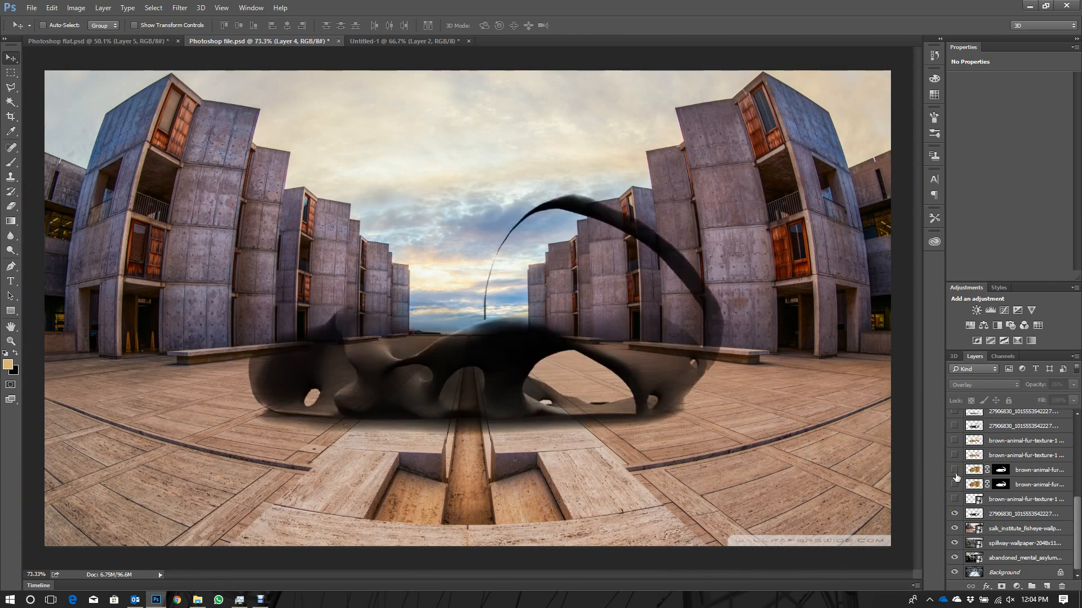
{"action": "left_click", "coordinate": [1009, 514]}
{"action": "left_click", "coordinate": [984, 385]}
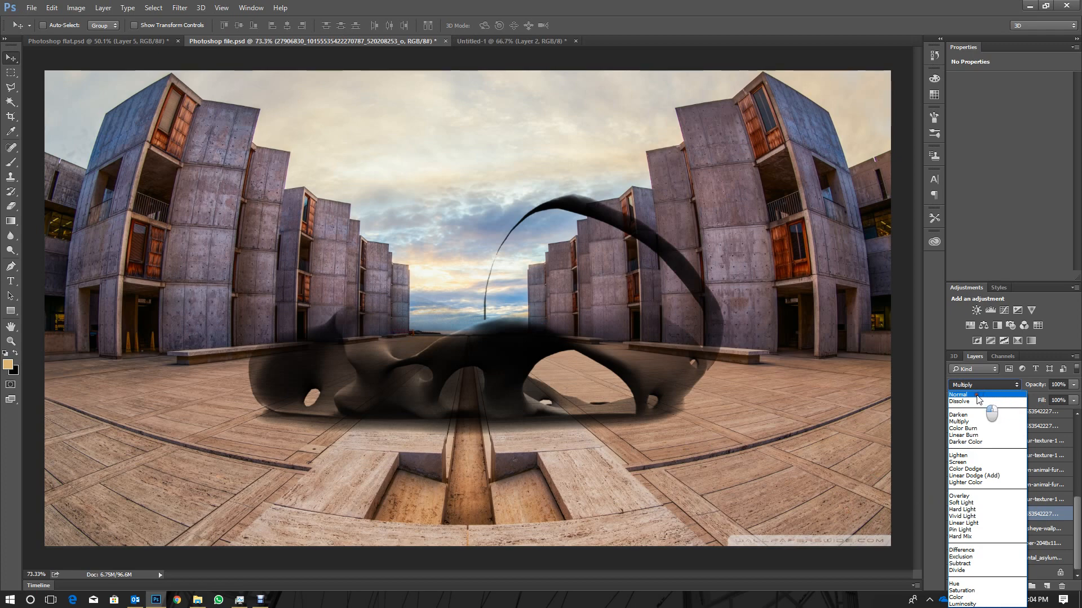
{"action": "left_click", "coordinate": [977, 395]}
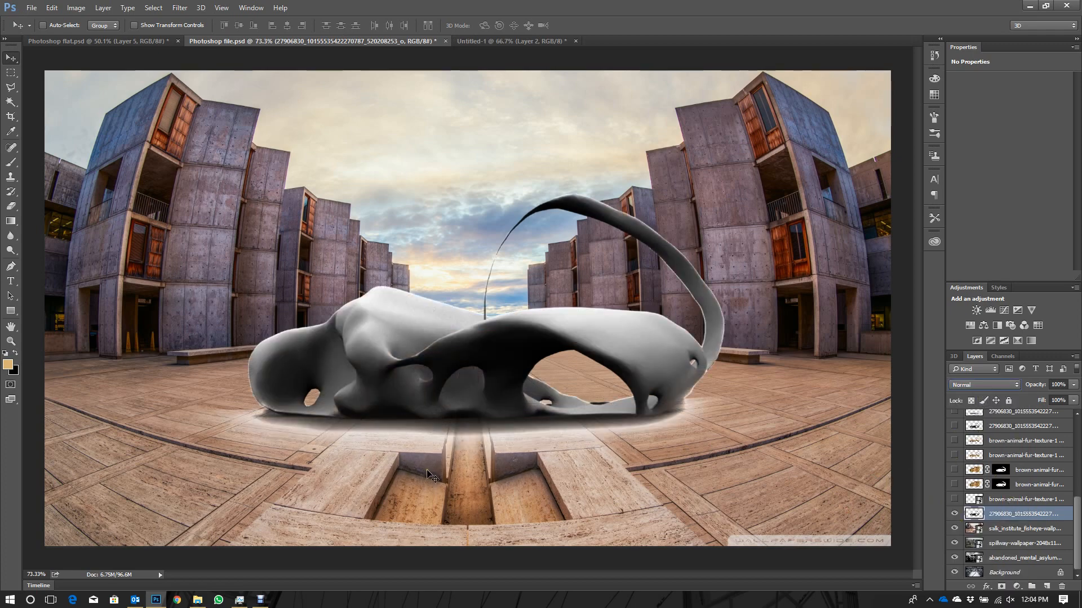
- Toggle the model layer off and on, and set its blending mode to Multiply
{"action": "left_click", "coordinate": [954, 515]}
{"action": "left_click", "coordinate": [954, 514]}
{"action": "left_click", "coordinate": [985, 385]}
{"action": "left_click", "coordinate": [972, 422]}
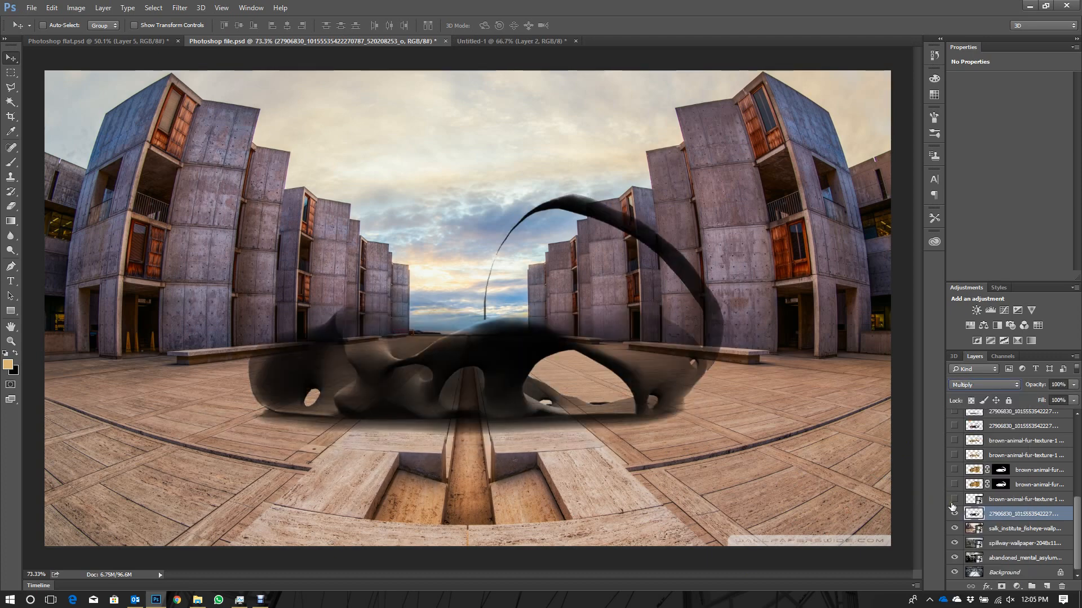
- Show the lowest brown-animal-fur-texture layer and the two masked fur layers above it
{"action": "left_click", "coordinate": [954, 499]}
{"action": "left_click", "coordinate": [954, 485]}
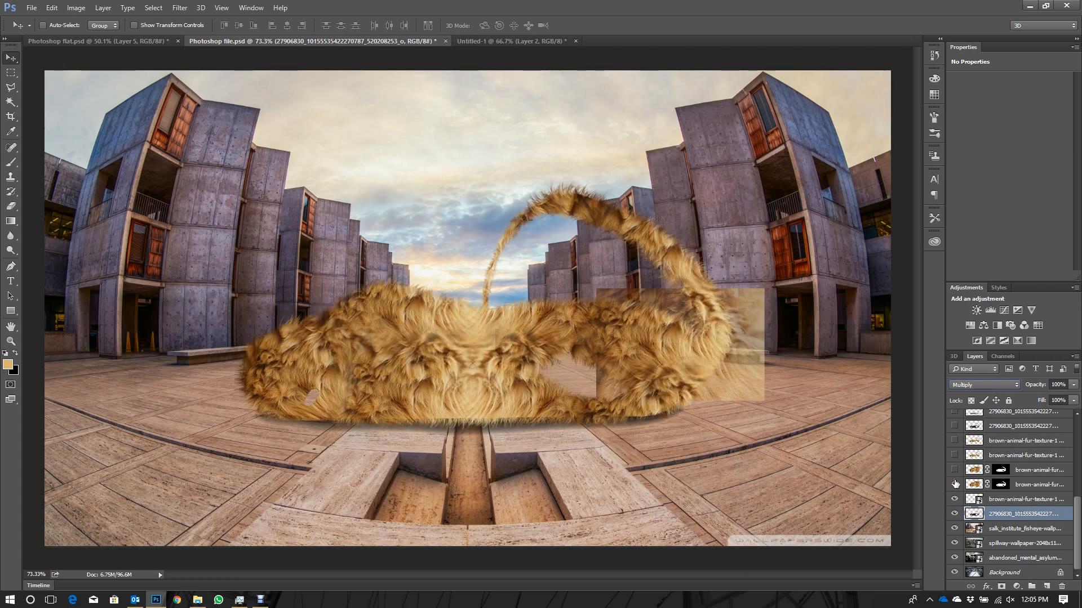
{"action": "left_click", "coordinate": [954, 482]}
{"action": "left_click", "coordinate": [954, 475]}
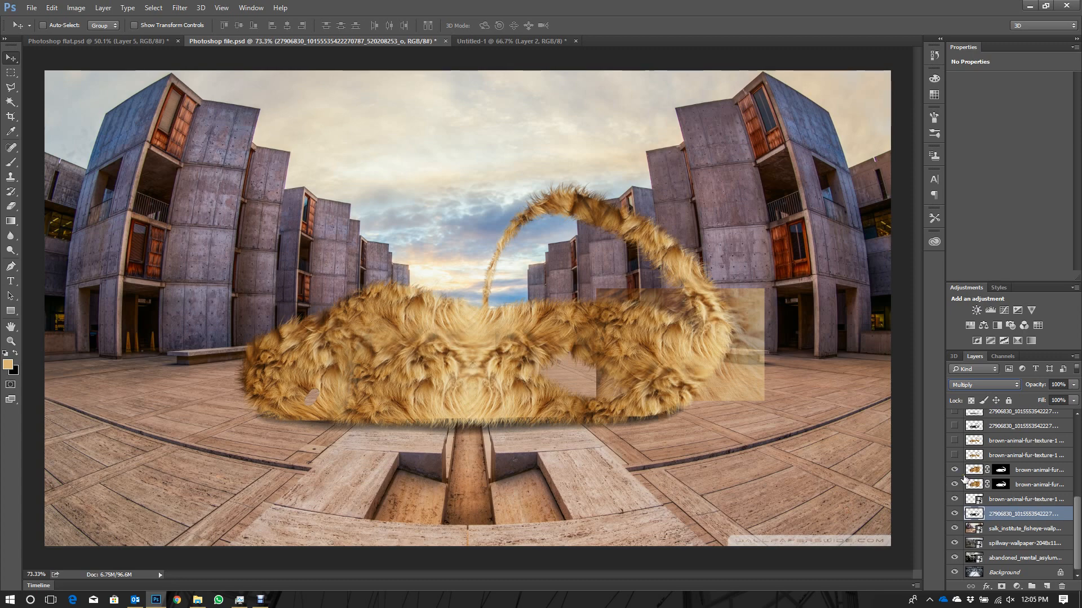
- Show the two unmasked brown-animal-fur-texture layers above the masked ones, selecting each to check its blending mode
{"action": "scroll", "coordinate": [955, 467], "scroll_direction": "up", "scroll_amount": 2}
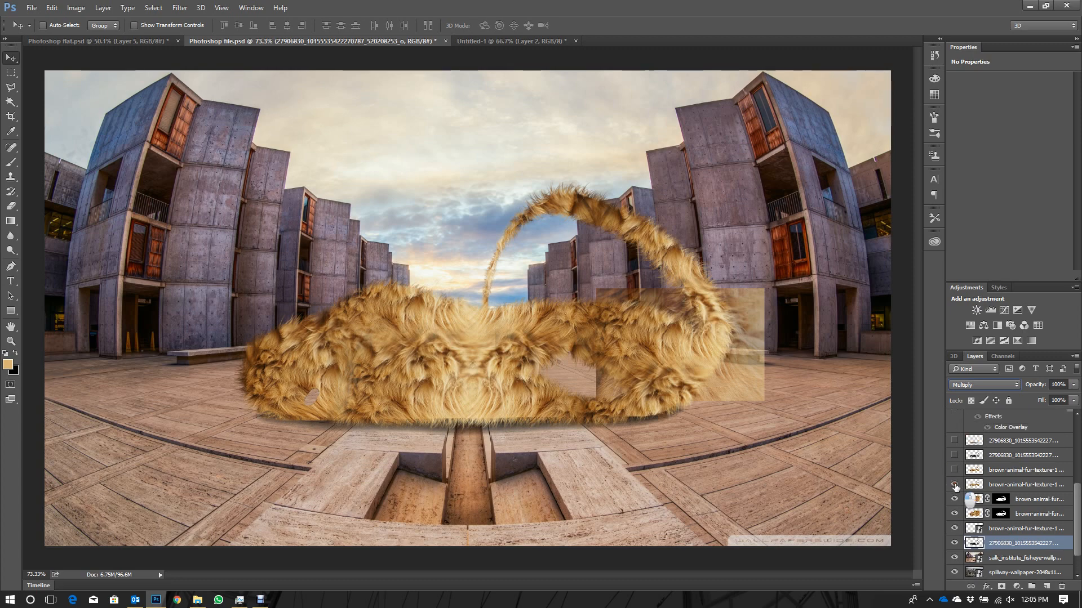
{"action": "left_click", "coordinate": [955, 484]}
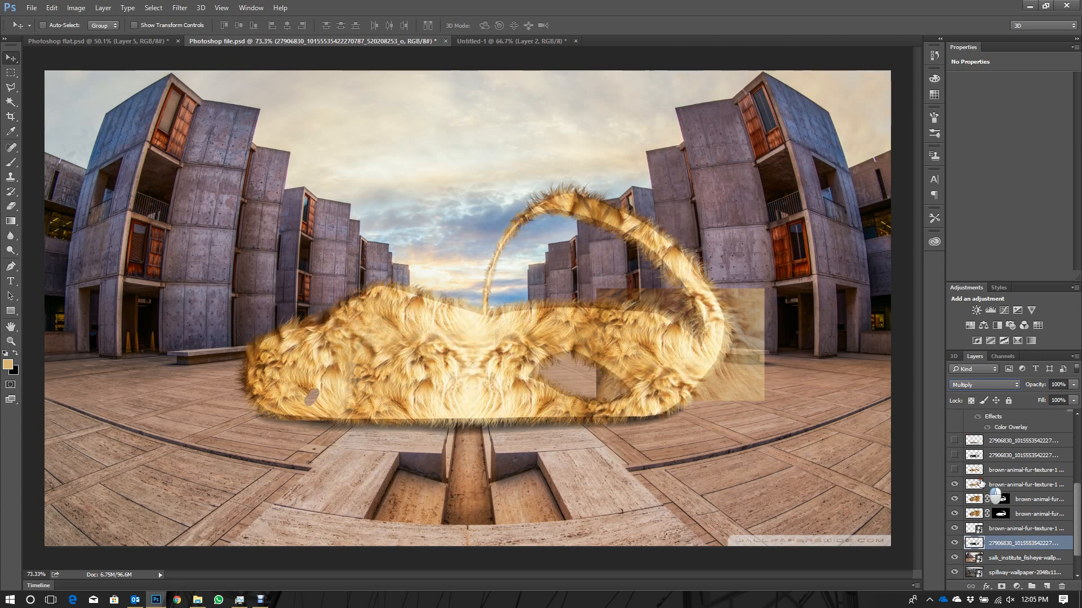
{"action": "left_click", "coordinate": [979, 484]}
{"action": "left_click", "coordinate": [954, 470]}
{"action": "left_click", "coordinate": [975, 471]}
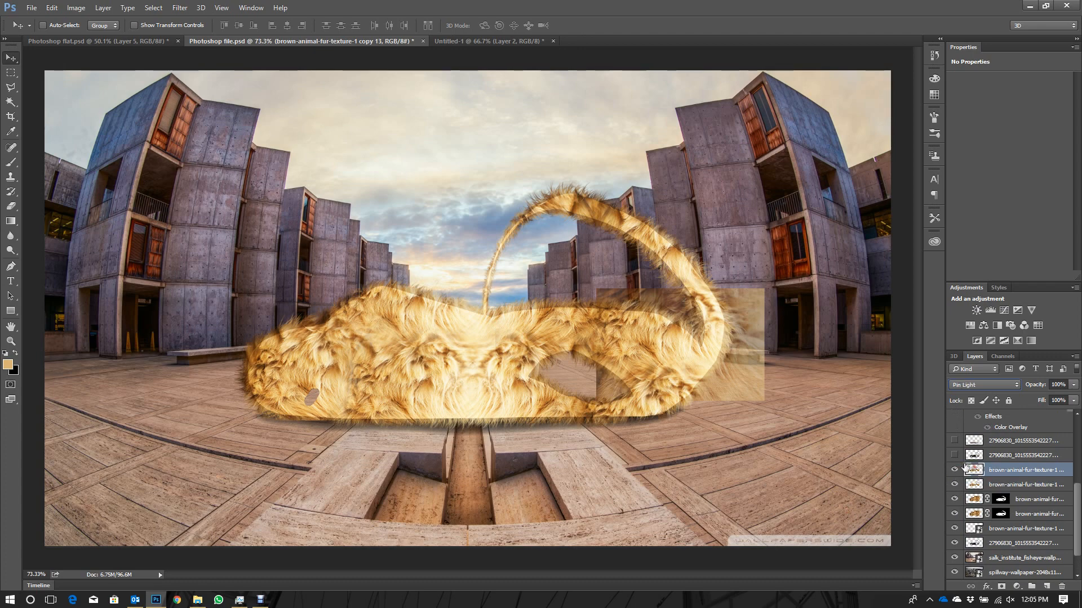
- Select and show the Multiply copy of the model layer directly above the fur textures
{"action": "left_click", "coordinate": [980, 456]}
{"action": "left_click", "coordinate": [956, 456]}
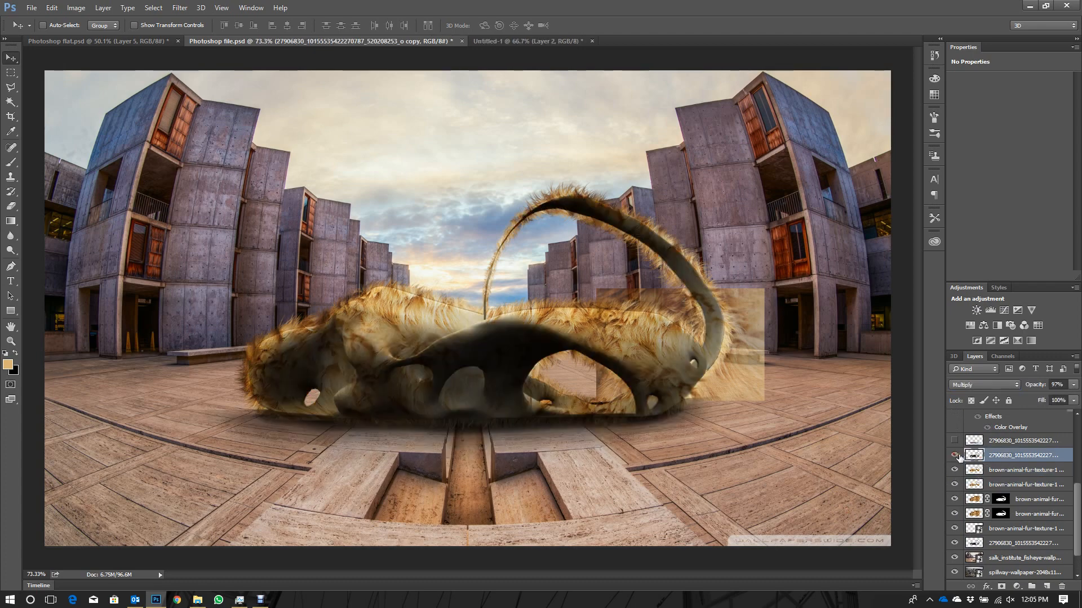
{"action": "scroll", "coordinate": [963, 459], "scroll_direction": "up", "scroll_amount": 1}
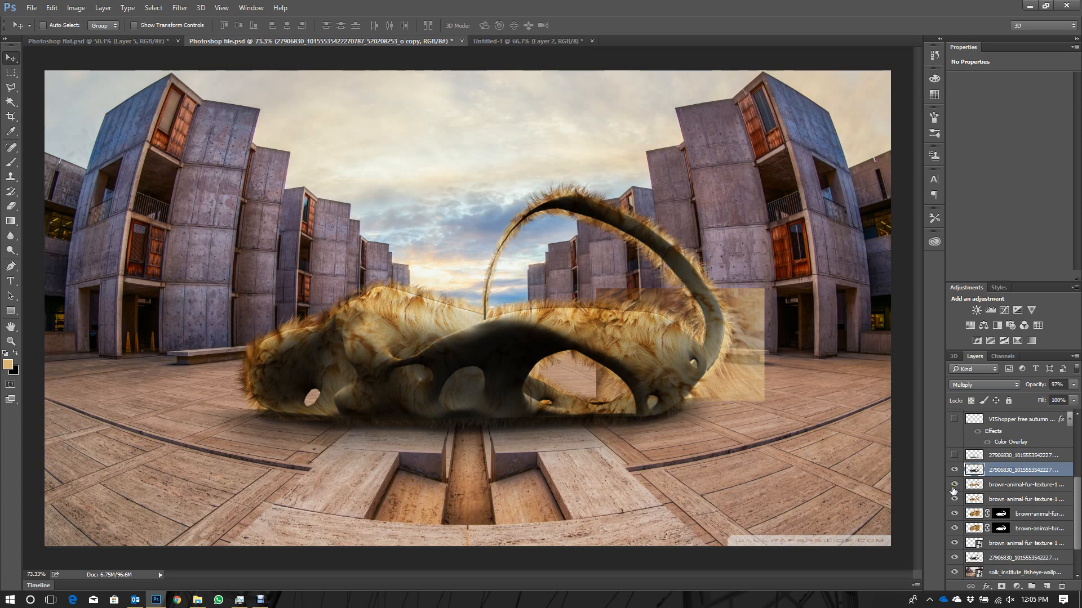
- Toggle the fur layers to compare their effect, and hide the lowest brown-animal-fur-texture layer with the stray rectangle
{"action": "scroll", "coordinate": [956, 529], "scroll_direction": "down", "scroll_amount": 2}
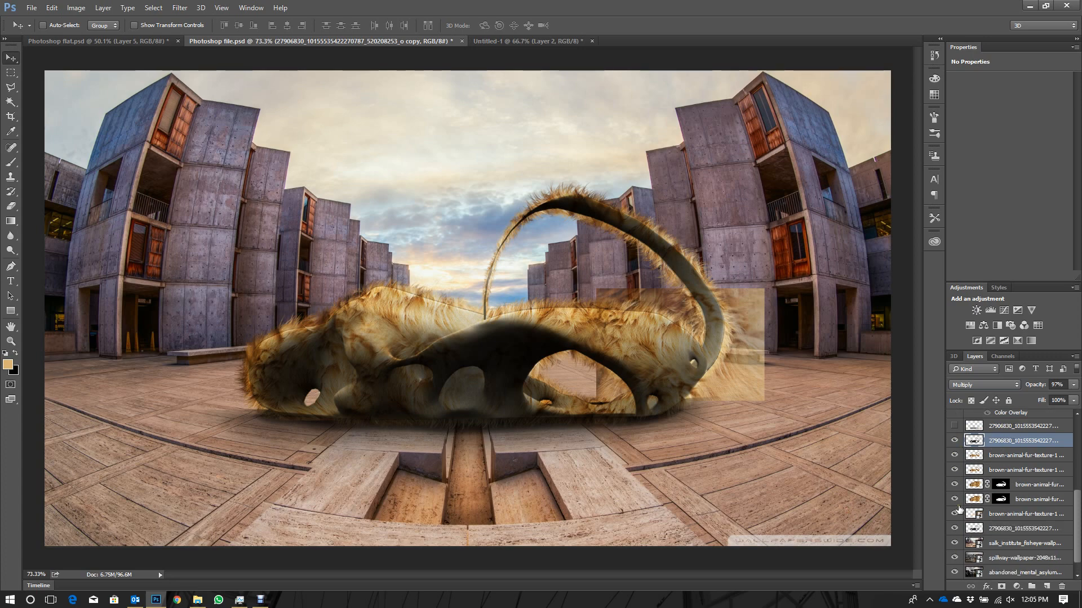
{"action": "left_click", "coordinate": [954, 485]}
{"action": "left_click", "coordinate": [954, 484]}
{"action": "left_click", "coordinate": [954, 499]}
{"action": "left_click", "coordinate": [954, 499]}
{"action": "left_click", "coordinate": [955, 500]}
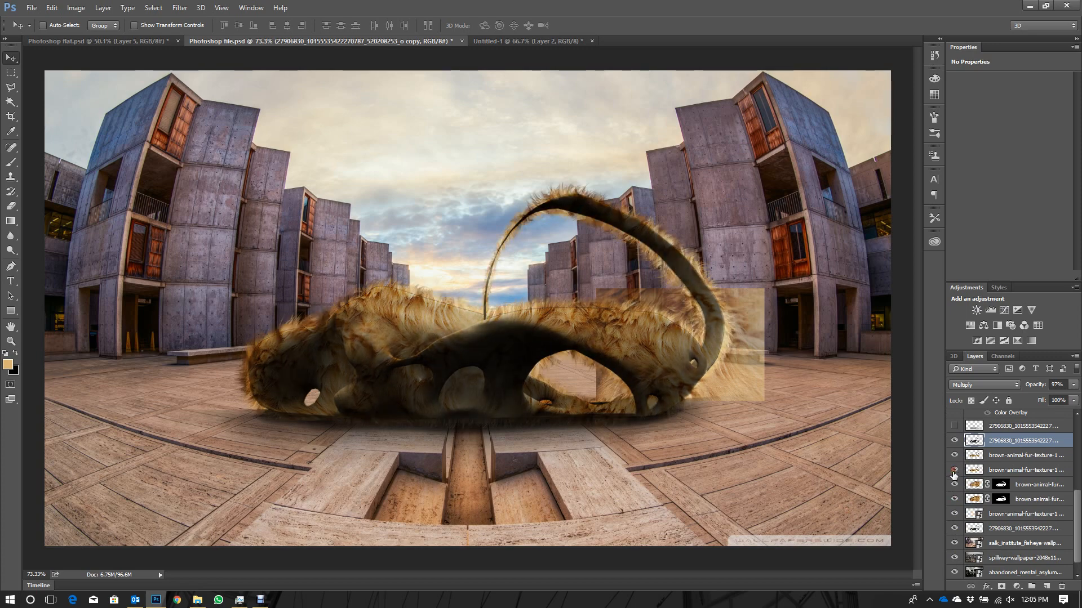
{"action": "left_click", "coordinate": [956, 501]}
{"action": "left_click", "coordinate": [956, 513]}
- Show the second copy of the model layer and the VIShopper shadow layer with the Color Overlay effect, selecting the shadow layer
{"action": "scroll", "coordinate": [956, 510], "scroll_direction": "up", "scroll_amount": 3}
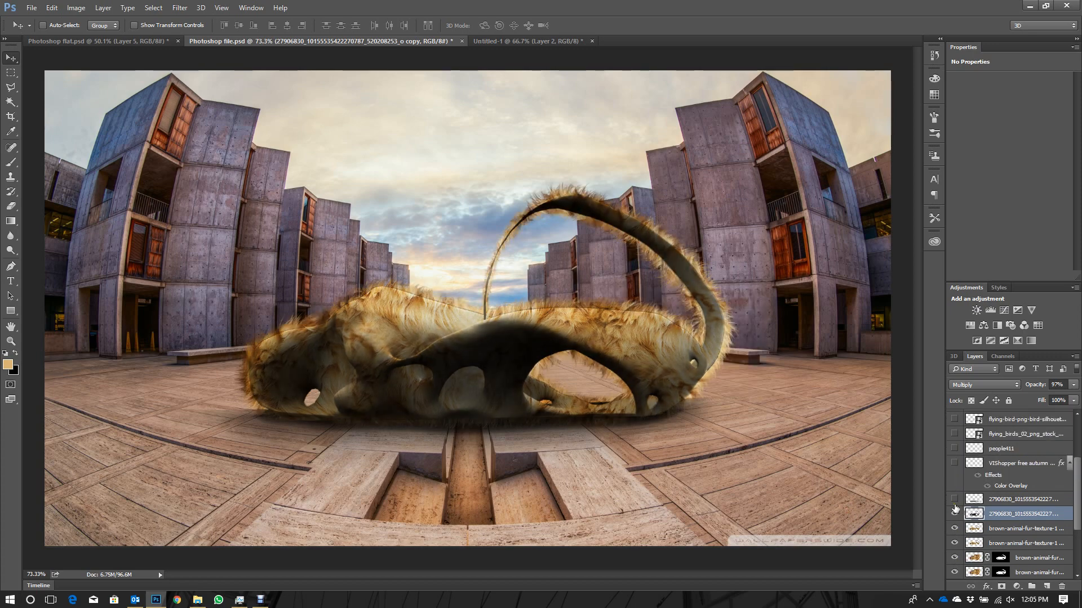
{"action": "left_click", "coordinate": [962, 503]}
{"action": "left_click", "coordinate": [953, 499]}
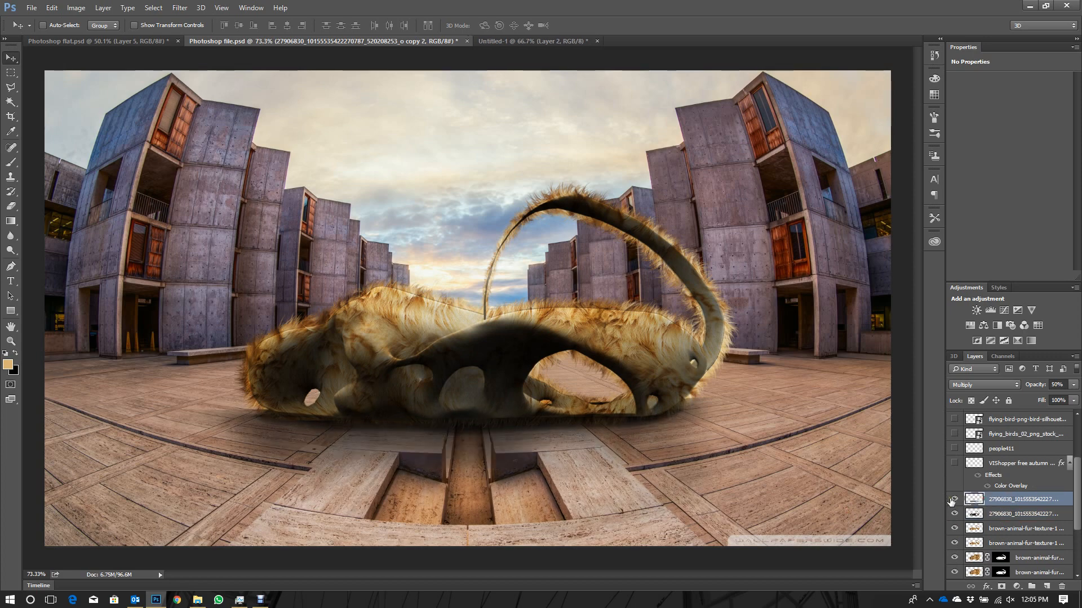
{"action": "left_click", "coordinate": [955, 500]}
{"action": "left_click", "coordinate": [954, 463]}
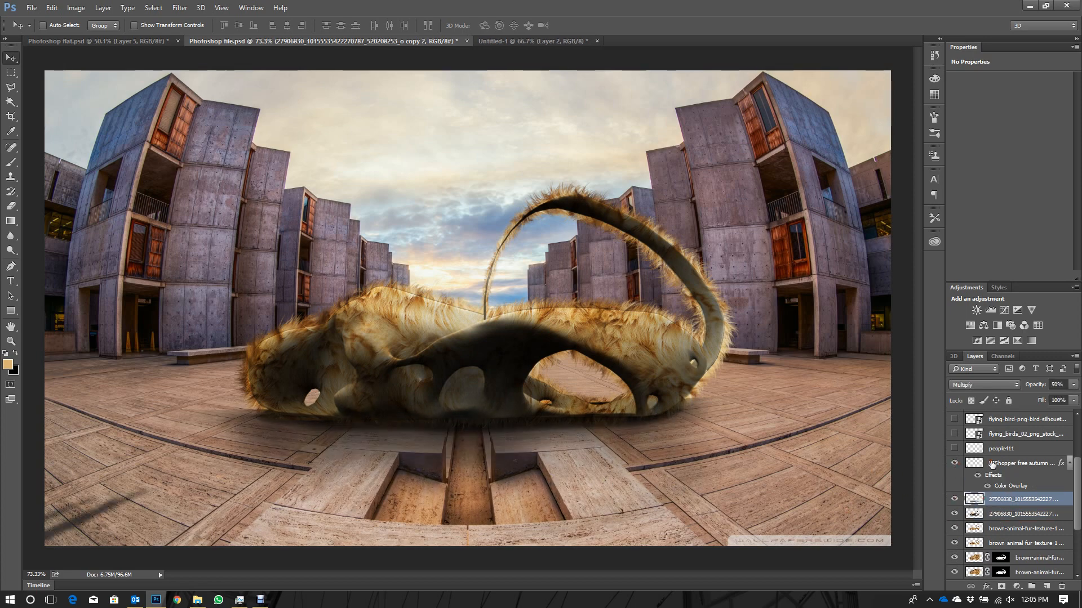
{"action": "left_click", "coordinate": [974, 464]}
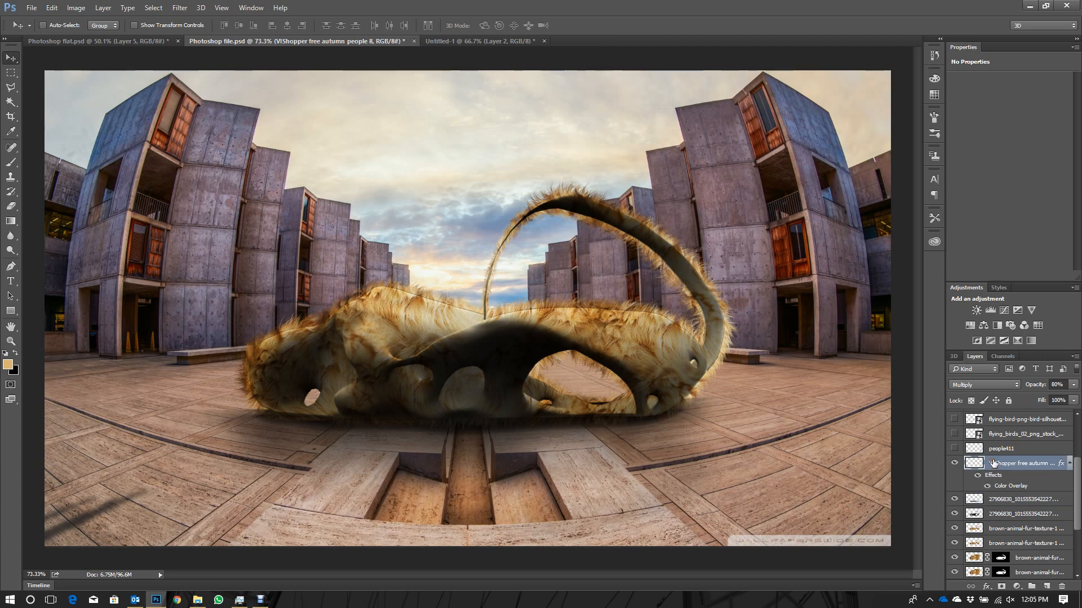
- Show the people411 layer, both flying-bird layers and the VIShopper free autumn people layer above them
{"action": "left_click", "coordinate": [954, 449]}
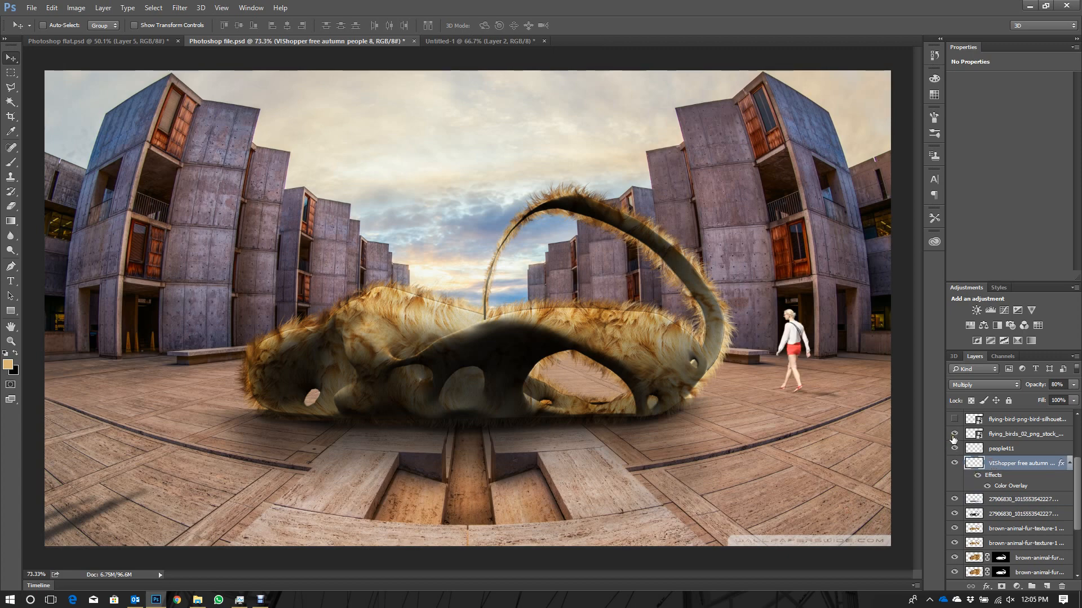
{"action": "left_click", "coordinate": [955, 434]}
{"action": "scroll", "coordinate": [954, 431], "scroll_direction": "up", "scroll_amount": 3}
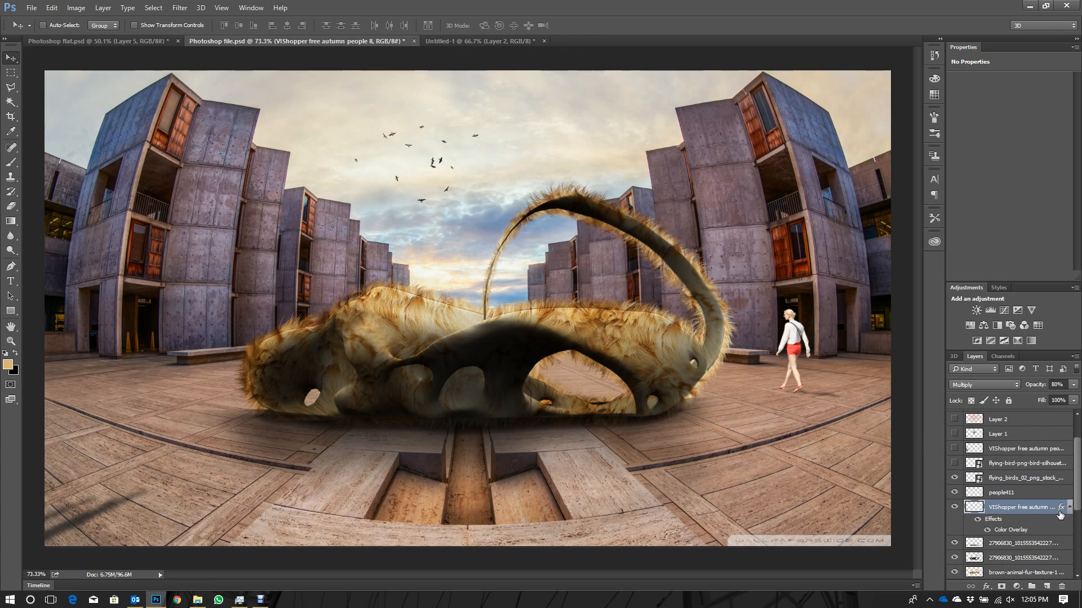
{"action": "left_click", "coordinate": [954, 465]}
{"action": "left_click", "coordinate": [954, 449]}
{"action": "scroll", "coordinate": [958, 450], "scroll_direction": "up", "scroll_amount": 2}
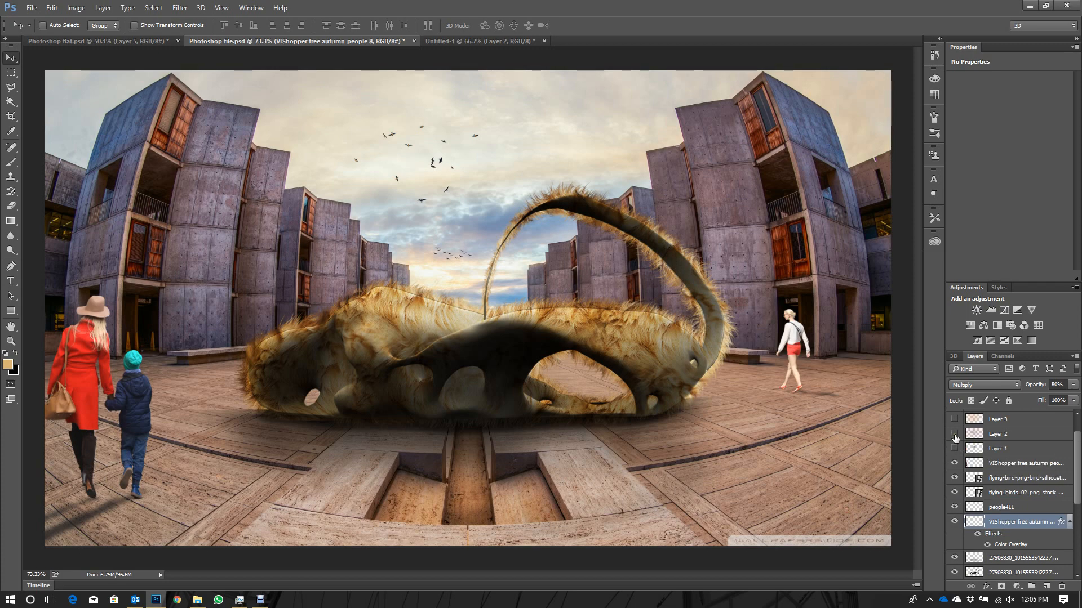
- Show Layer 1, Layer 2 and Layer 3 above the people to add the light and color tints
{"action": "left_click", "coordinate": [954, 463]}
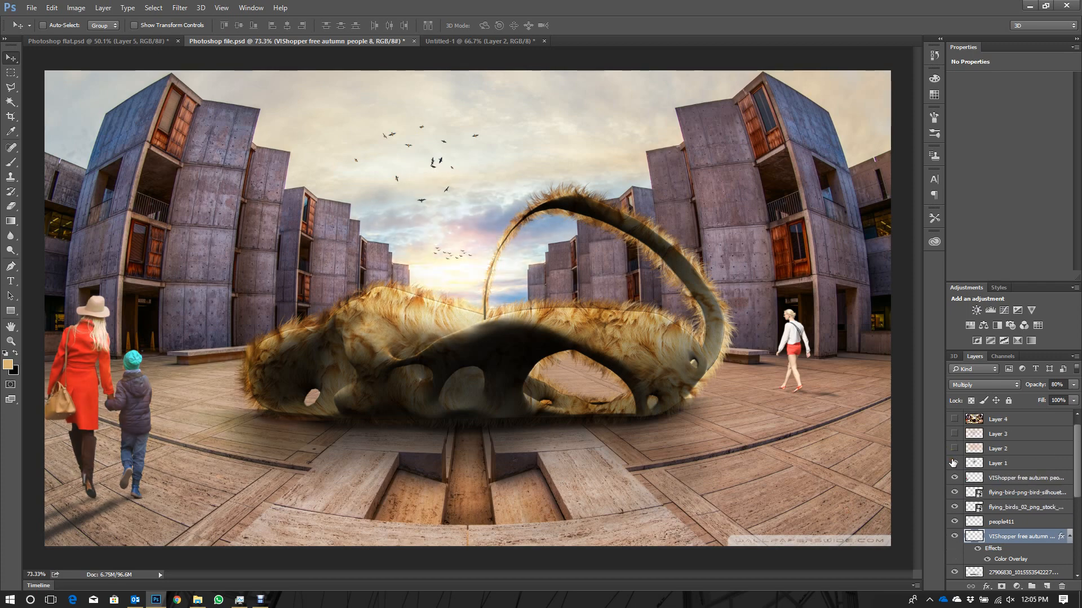
{"action": "left_click", "coordinate": [954, 449]}
{"action": "left_click", "coordinate": [953, 434]}
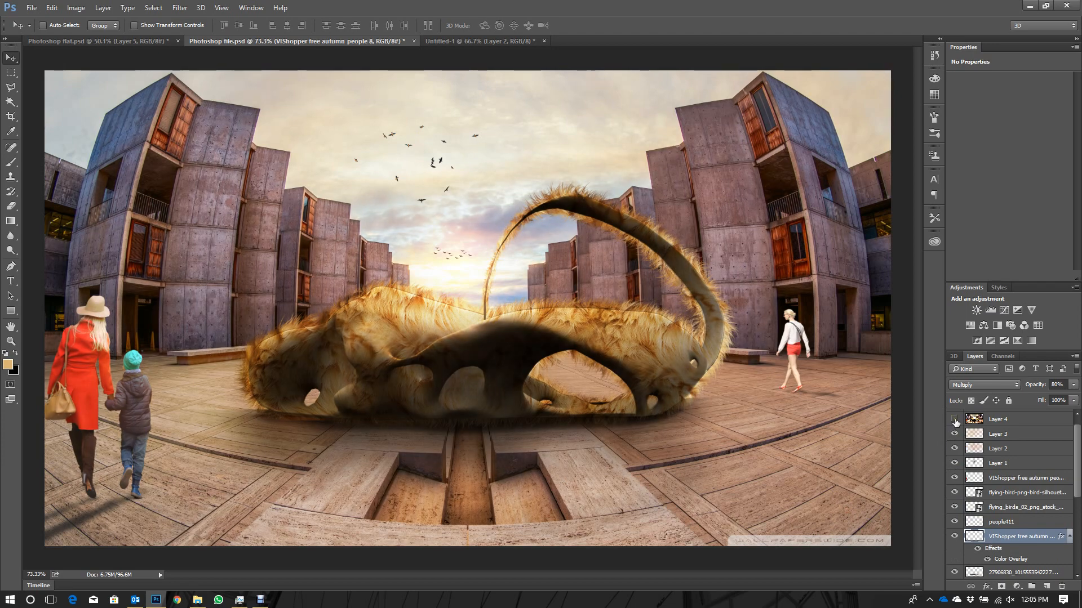
{"action": "scroll", "coordinate": [956, 428], "scroll_direction": "up", "scroll_amount": 1}
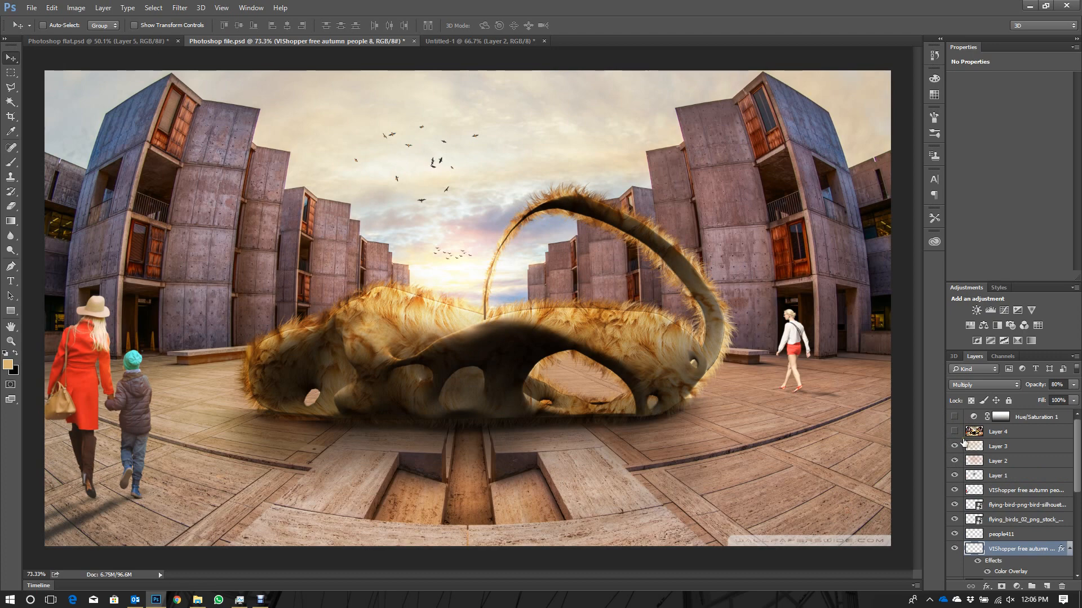
- Select and show the Overlay-blended Layer 4, and turn on the Hue/Saturation 1 adjustment layer above it
{"action": "left_click", "coordinate": [1005, 432]}
{"action": "left_click", "coordinate": [955, 432]}
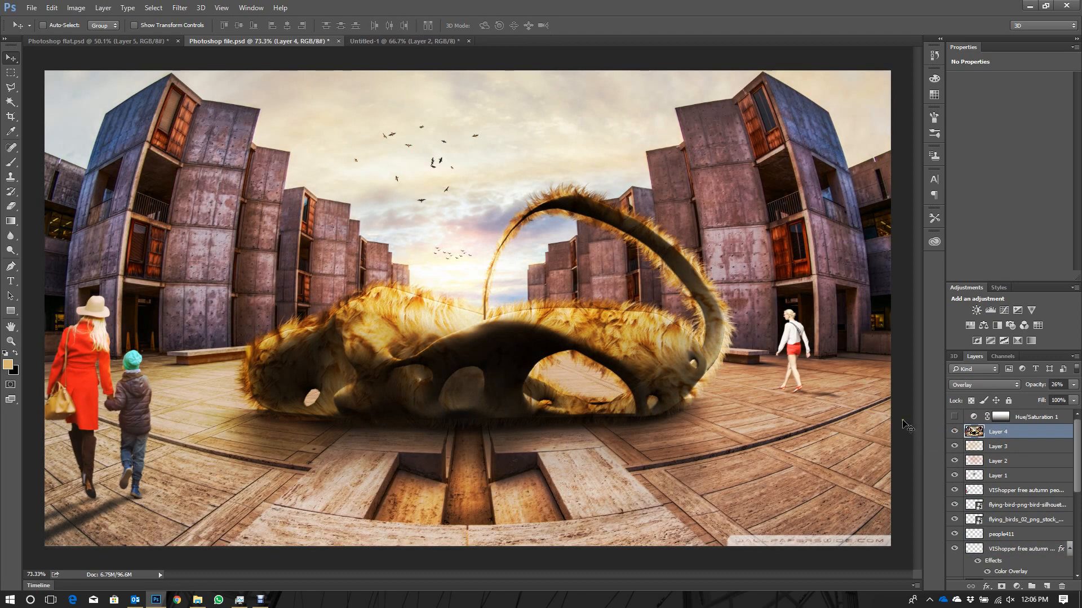
{"action": "left_click", "coordinate": [954, 416]}
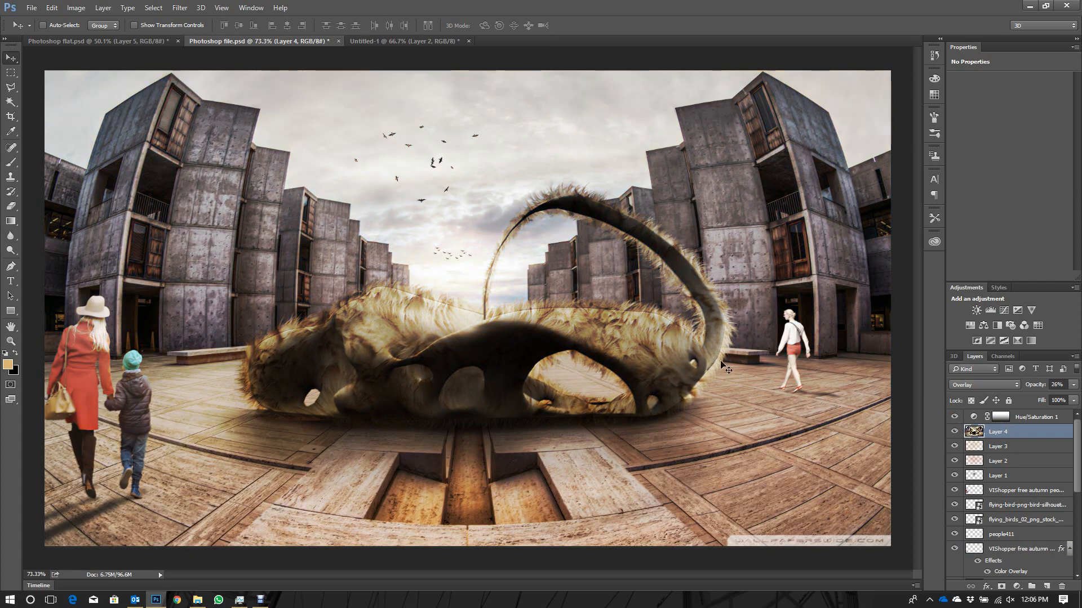
- Close the Untitled-1 document with the black-and-white dam image without saving its changes
{"action": "left_click", "coordinate": [427, 37]}
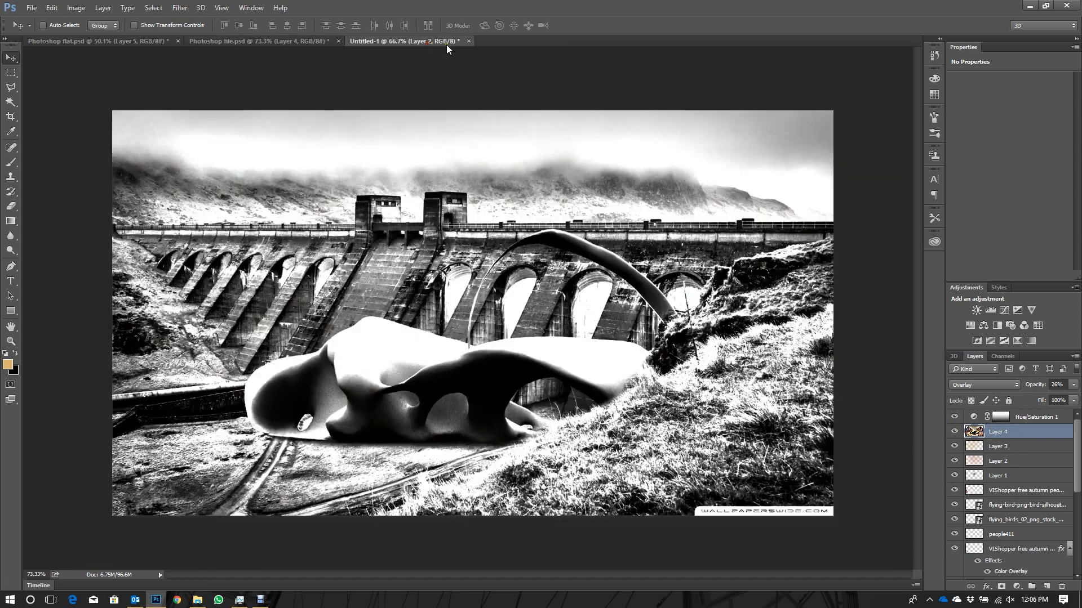
{"action": "left_click", "coordinate": [469, 42]}
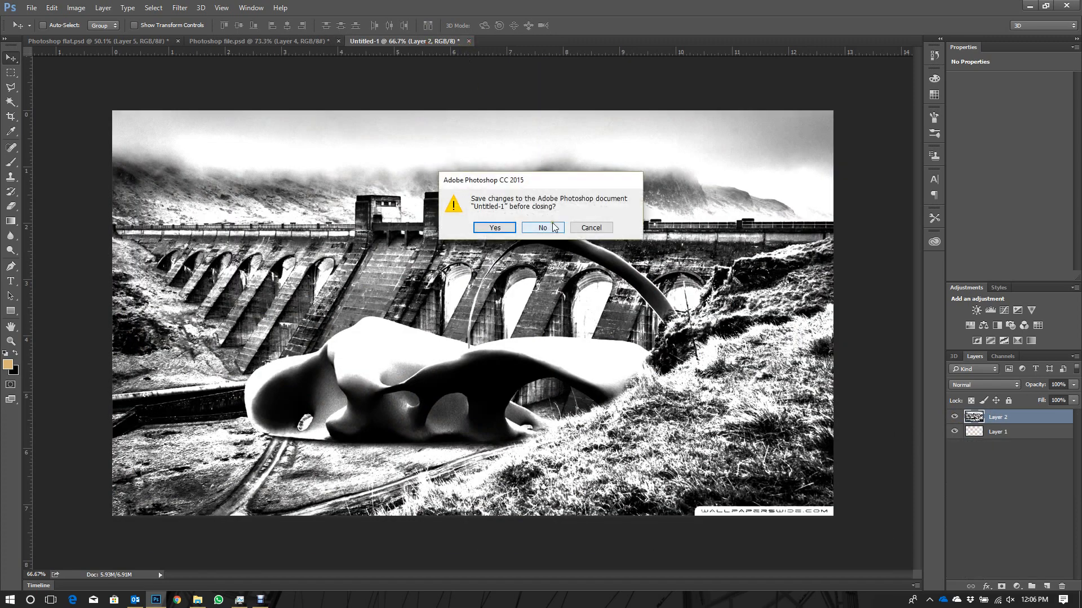
{"action": "left_click", "coordinate": [557, 228]}
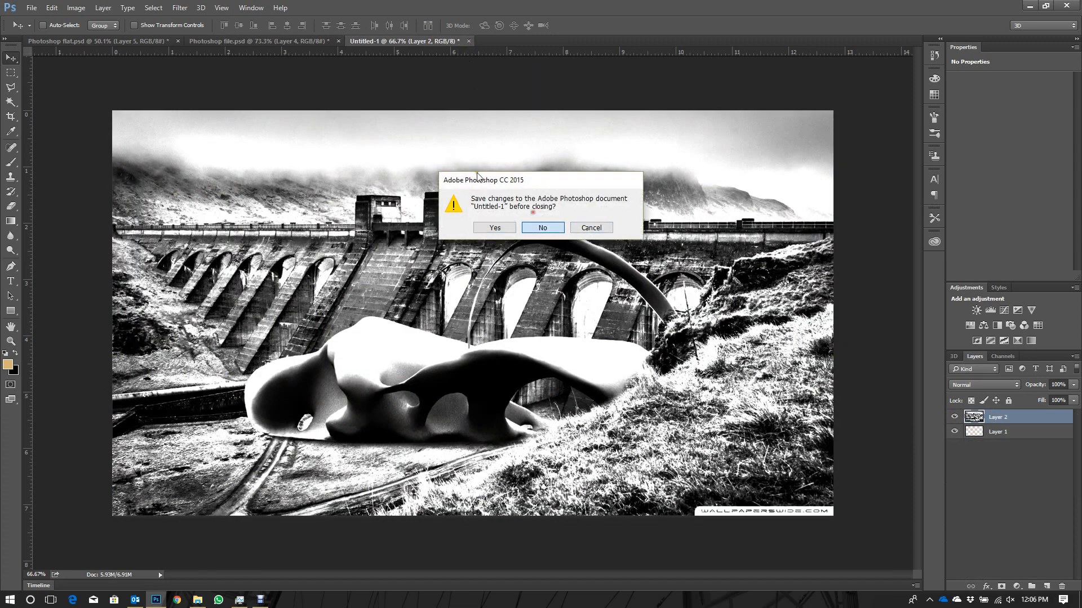
- In Photoshop flat.psd, delete the pasted images on Layer 6 and Layer 5, and select Layer 4
{"action": "left_click", "coordinate": [117, 40]}
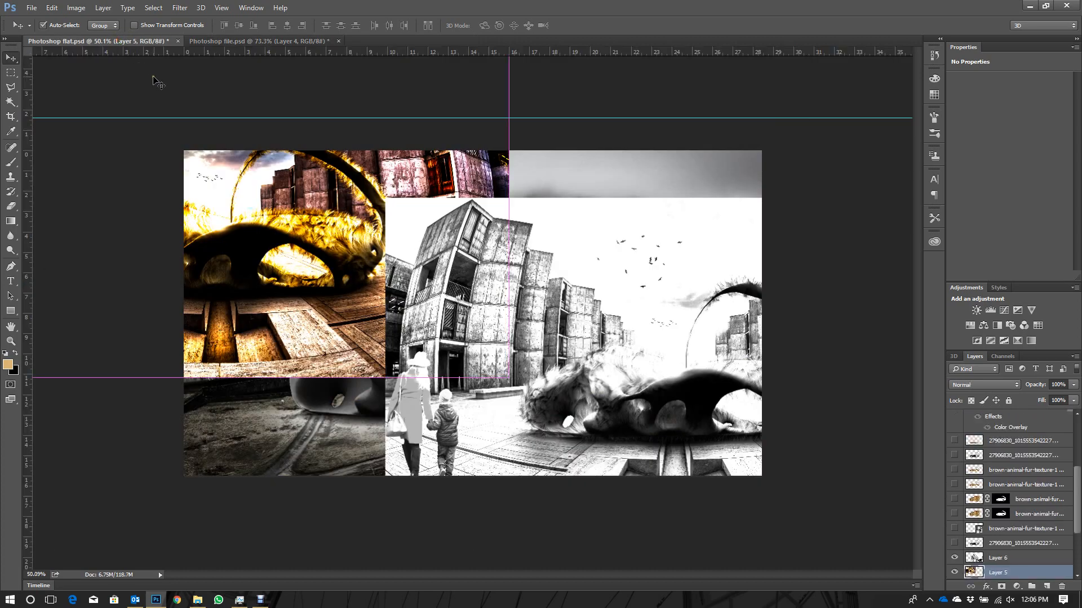
{"action": "scroll", "coordinate": [1023, 527], "scroll_direction": "down", "scroll_amount": 1}
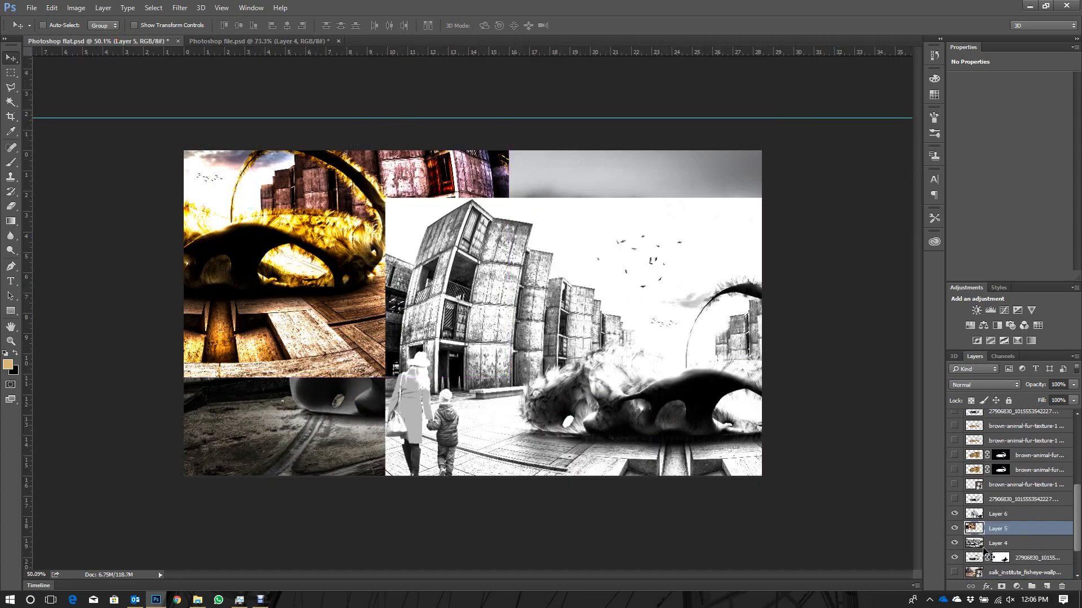
{"action": "right_click", "coordinate": [613, 336]}
{"action": "left_click", "coordinate": [641, 343]}
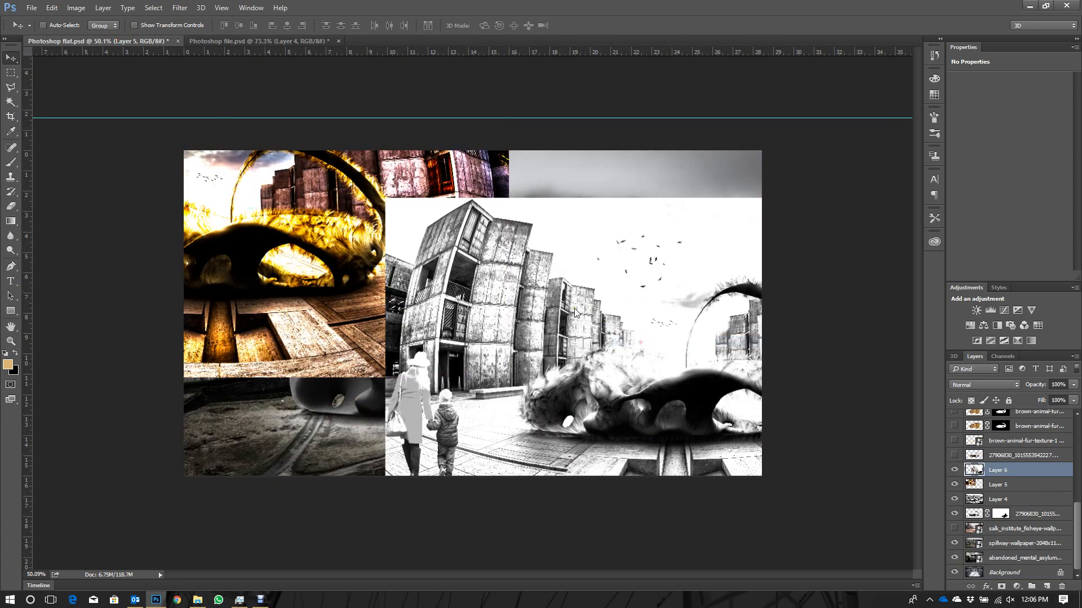
{"action": "key", "text": "Delete"}
{"action": "right_click", "coordinate": [379, 221]}
{"action": "left_click", "coordinate": [408, 230]}
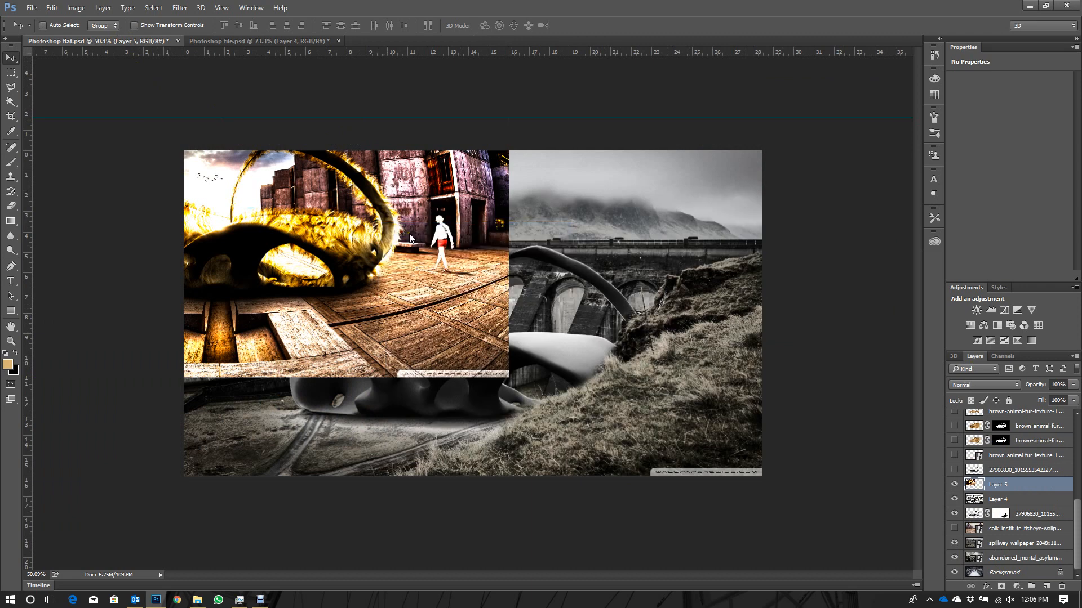
{"action": "key", "text": "Delete"}
{"action": "right_click", "coordinate": [448, 249]}
{"action": "left_click", "coordinate": [471, 255]}
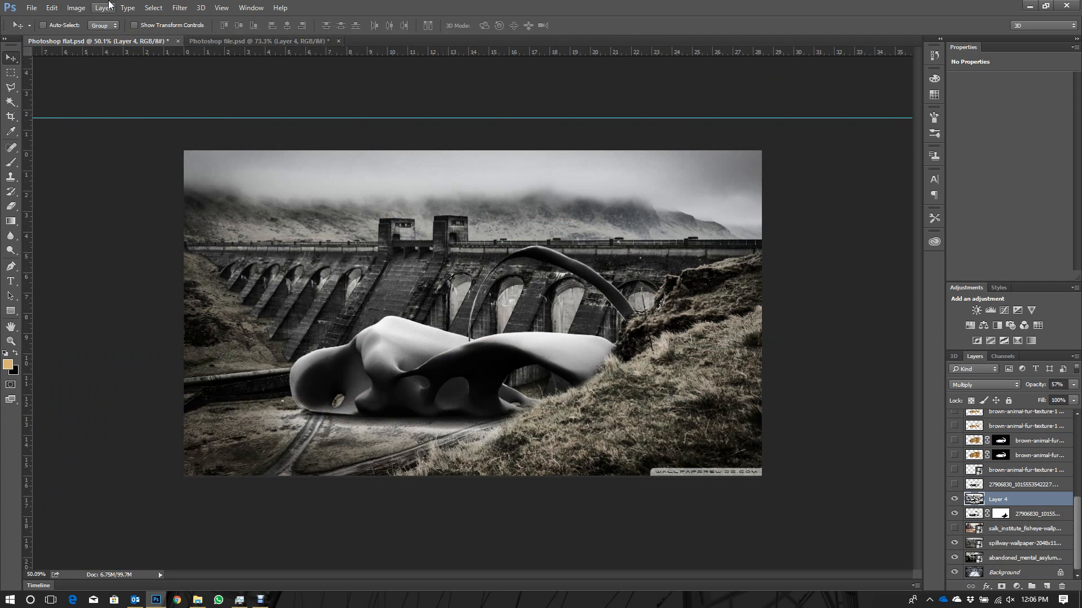
- Create a new 1920 x 1080 pixel document at 150 pixels/inch, RGB Color 8 bit, with transparent background contents
{"action": "left_click", "coordinate": [22, 9]}
{"action": "left_click", "coordinate": [40, 15]}
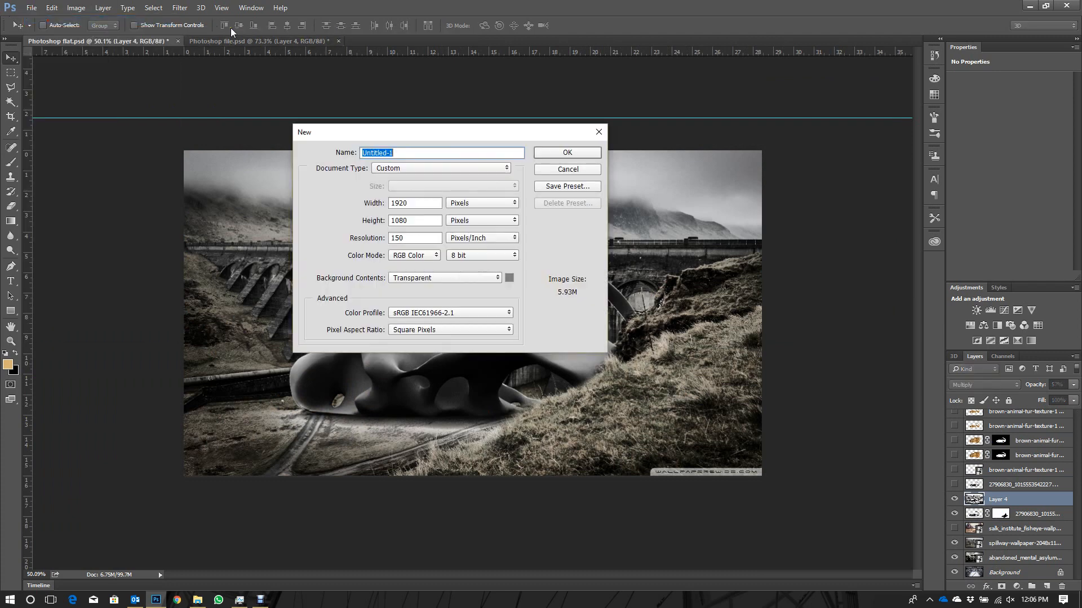
{"action": "double_click", "coordinate": [416, 220]}
{"action": "left_click_drag", "start_coordinate": [415, 207], "coordinate": [365, 205]}
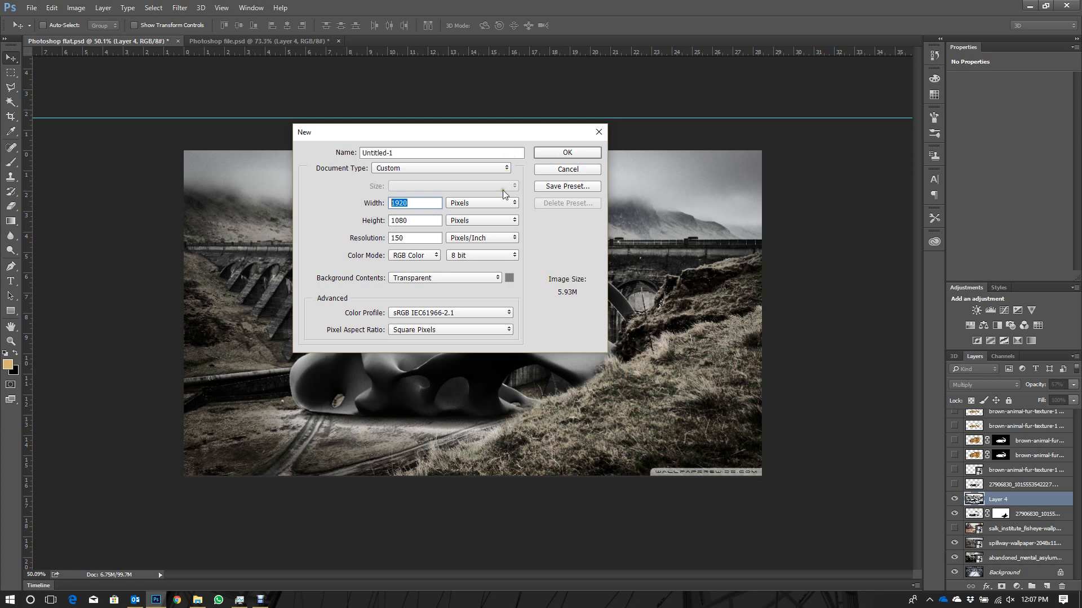
{"action": "left_click", "coordinate": [563, 149]}
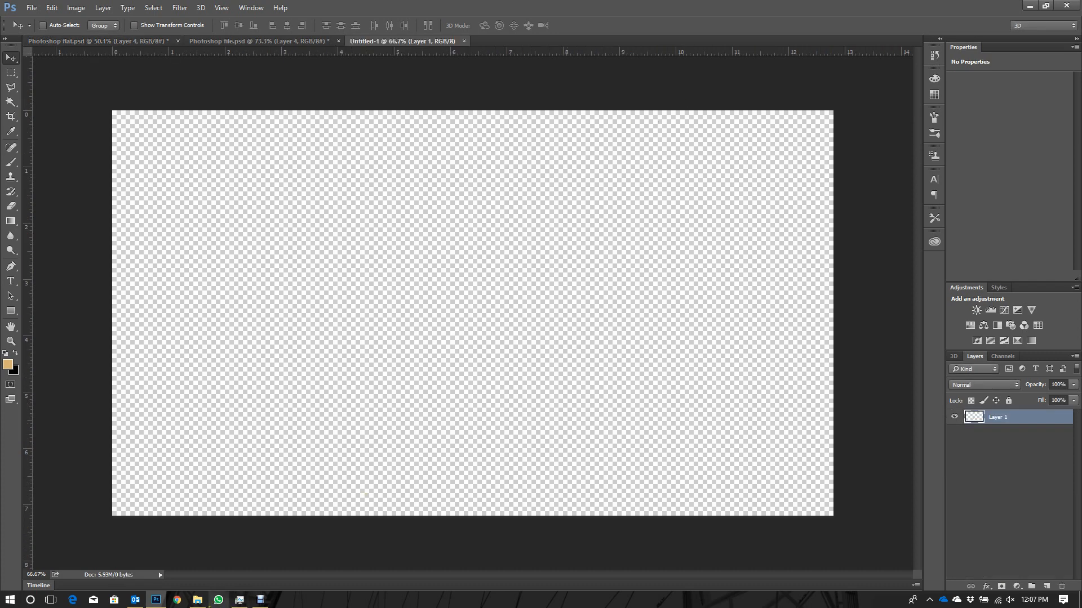
- Place salk_institute_fisheye-wallpaper-2048x1152.jpg from the Rendering tutorial folder into the new document as the background
{"action": "left_click", "coordinate": [197, 600]}
{"action": "scroll", "coordinate": [542, 400], "scroll_direction": "down", "scroll_amount": 5}
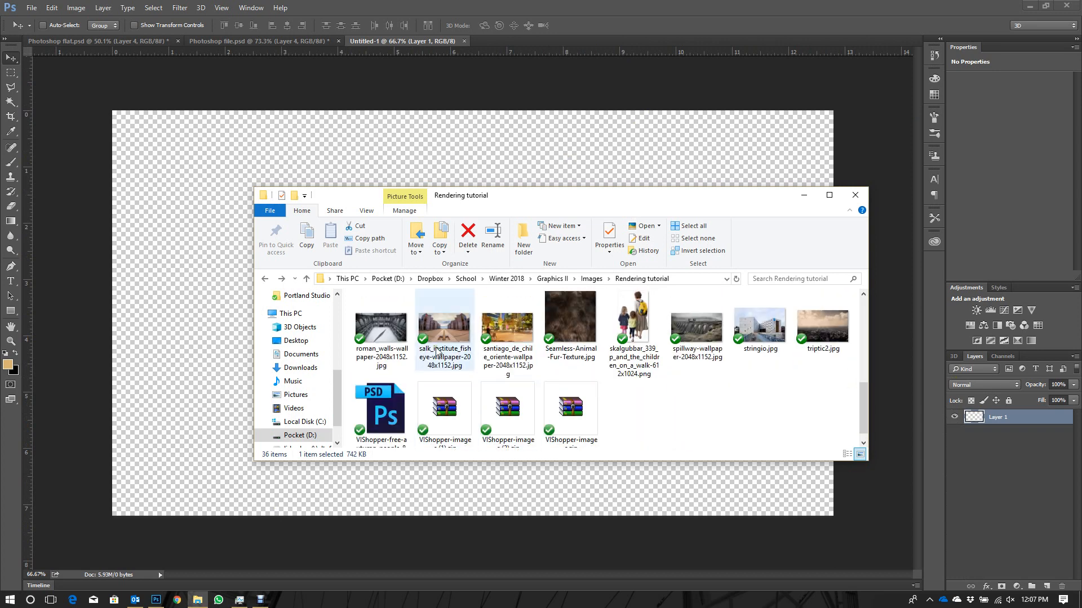
{"action": "double_click", "coordinate": [467, 294]}
{"action": "key", "text": "Escape"}
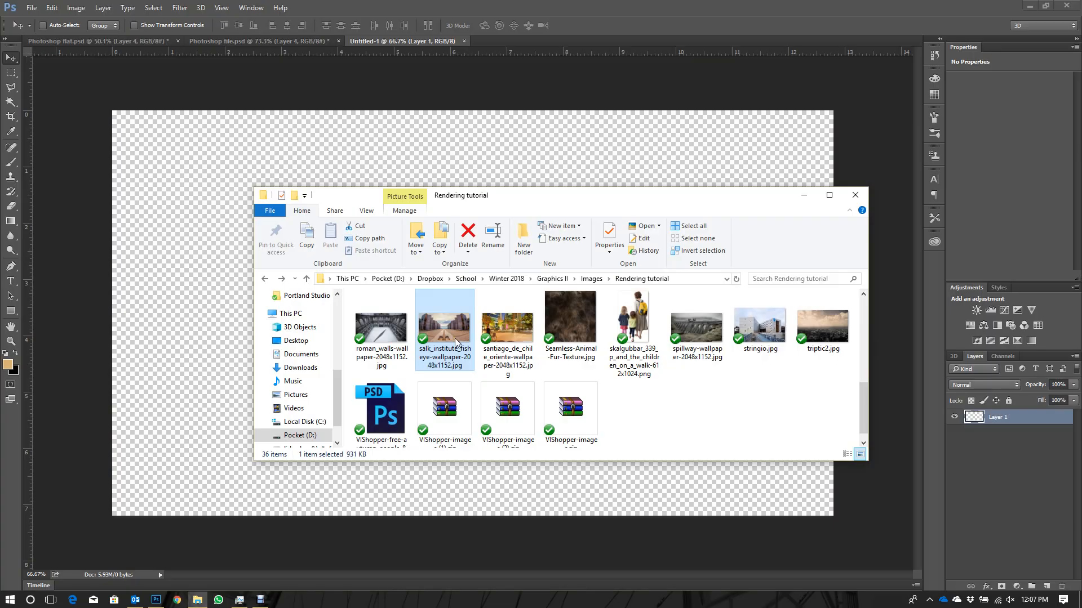
{"action": "left_click_drag", "start_coordinate": [534, 121], "coordinate": [558, 165]}
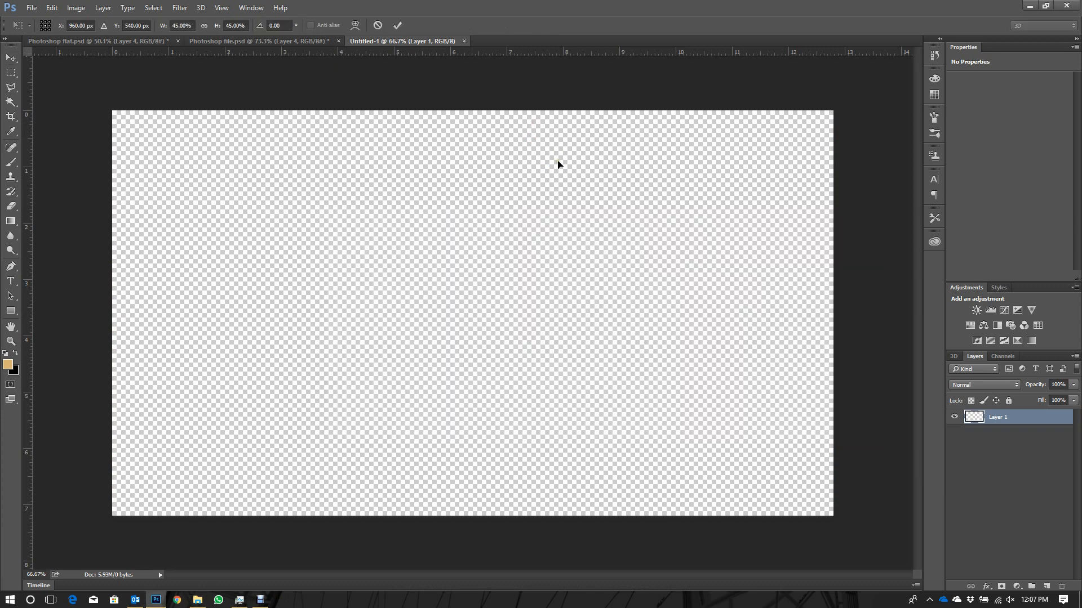
{"action": "key", "text": "Return"}
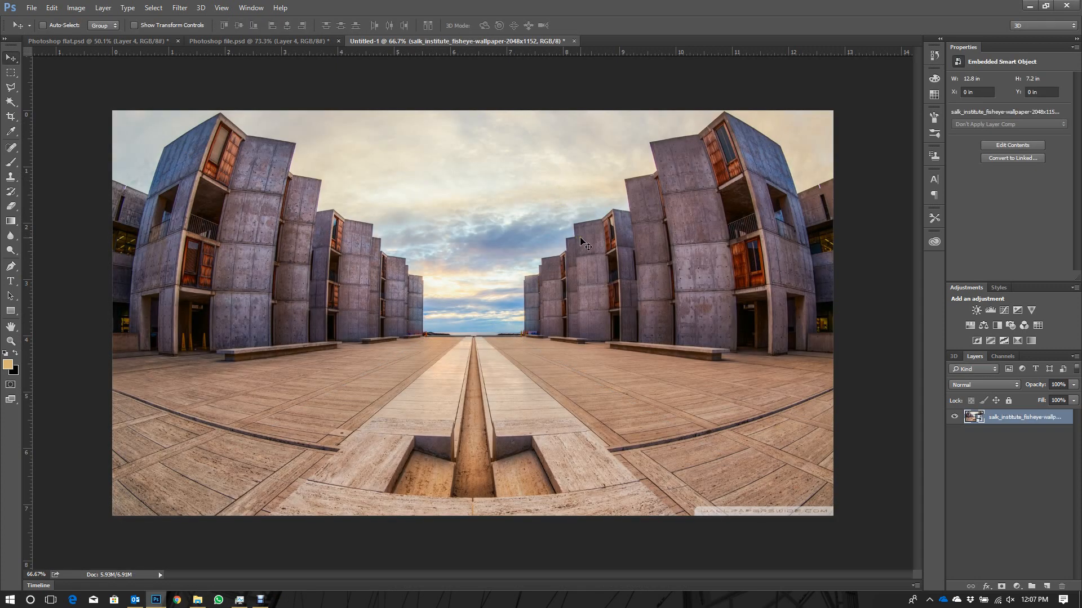
{"action": "left_click", "coordinate": [197, 600]}
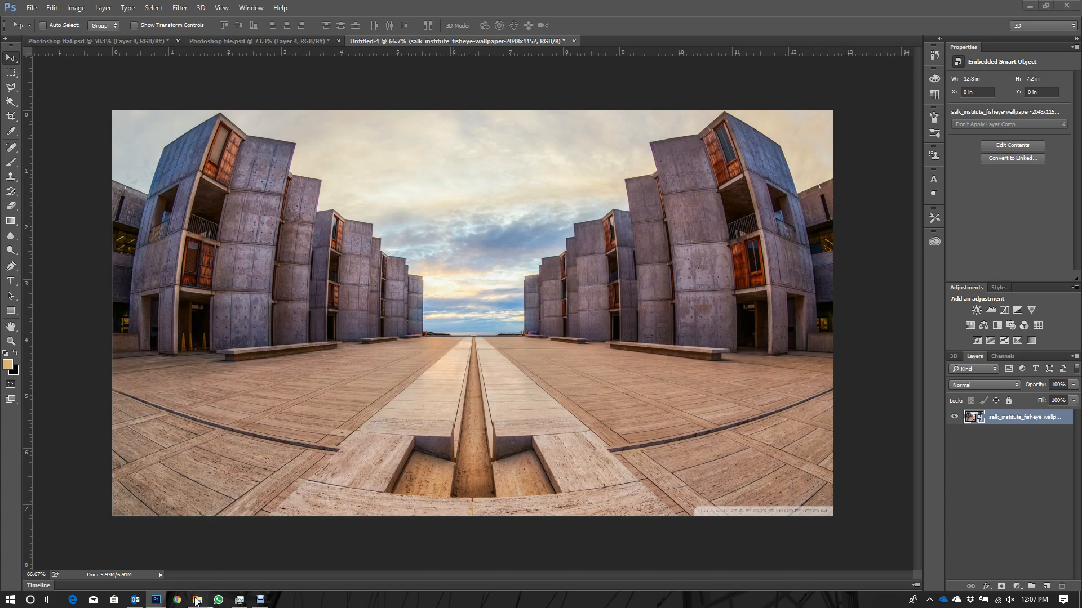
{"action": "scroll", "coordinate": [564, 367], "scroll_direction": "up", "scroll_amount": 5}
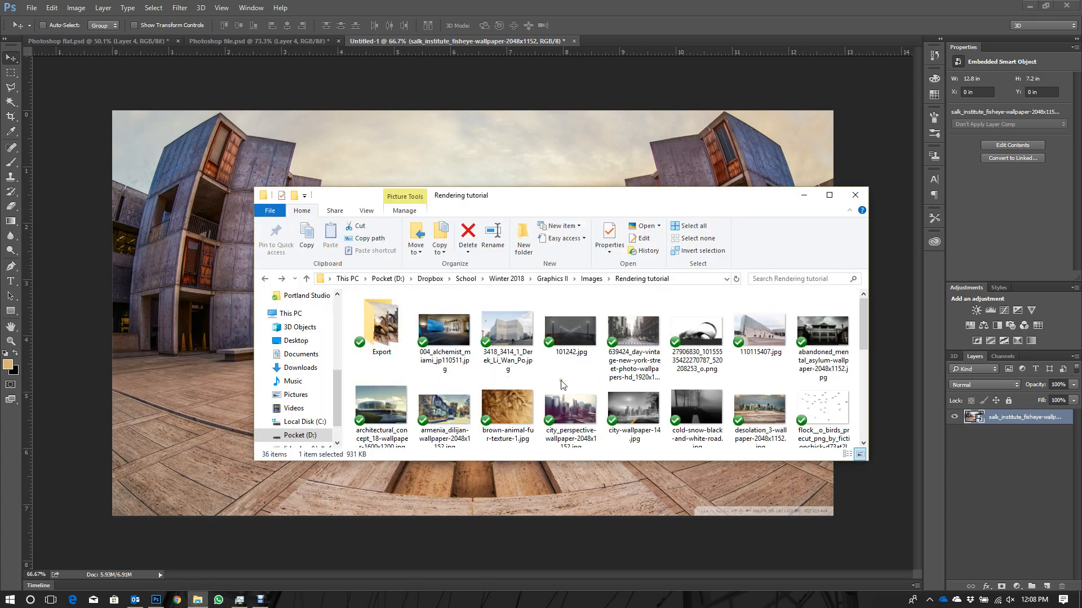
{"action": "left_click", "coordinate": [697, 363]}
{"action": "left_click_drag", "start_coordinate": [697, 363], "coordinate": [169, 330]}
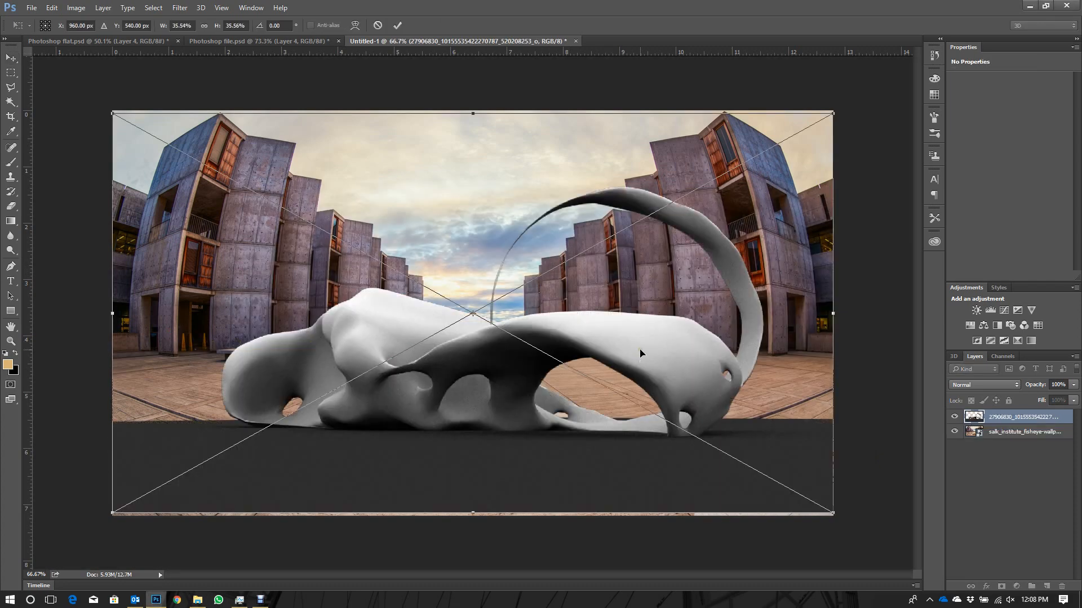
{"action": "left_click_drag", "start_coordinate": [676, 490], "coordinate": [676, 449]}
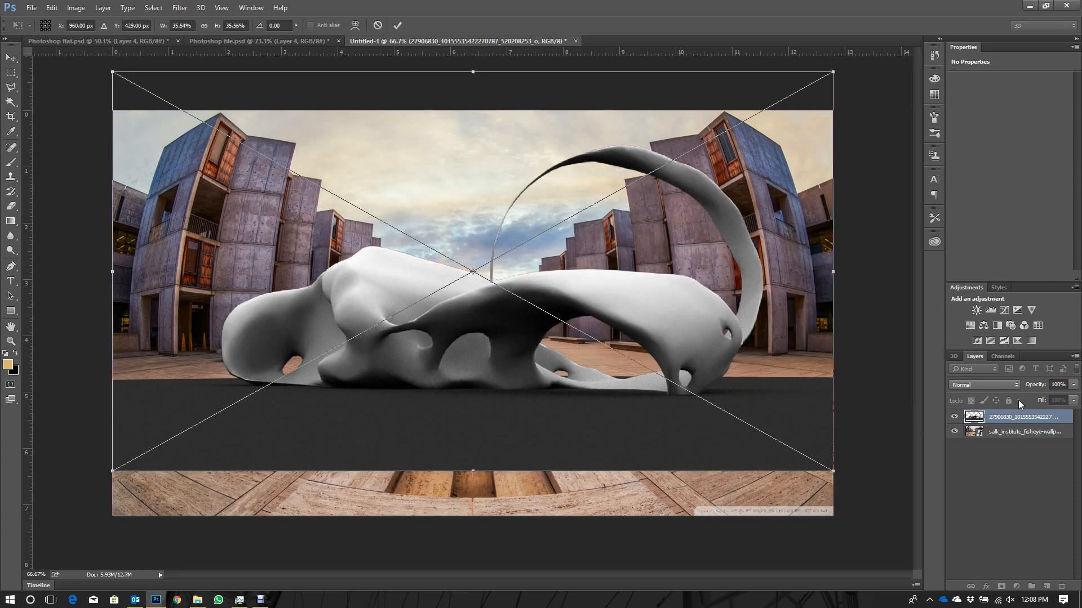
{"action": "left_click", "coordinate": [1005, 387]}
{"action": "left_click", "coordinate": [711, 415]}
{"action": "key", "text": "Return"}
- Lower the model layer's opacity to 70% so the background shows through it
{"action": "left_click", "coordinate": [975, 384]}
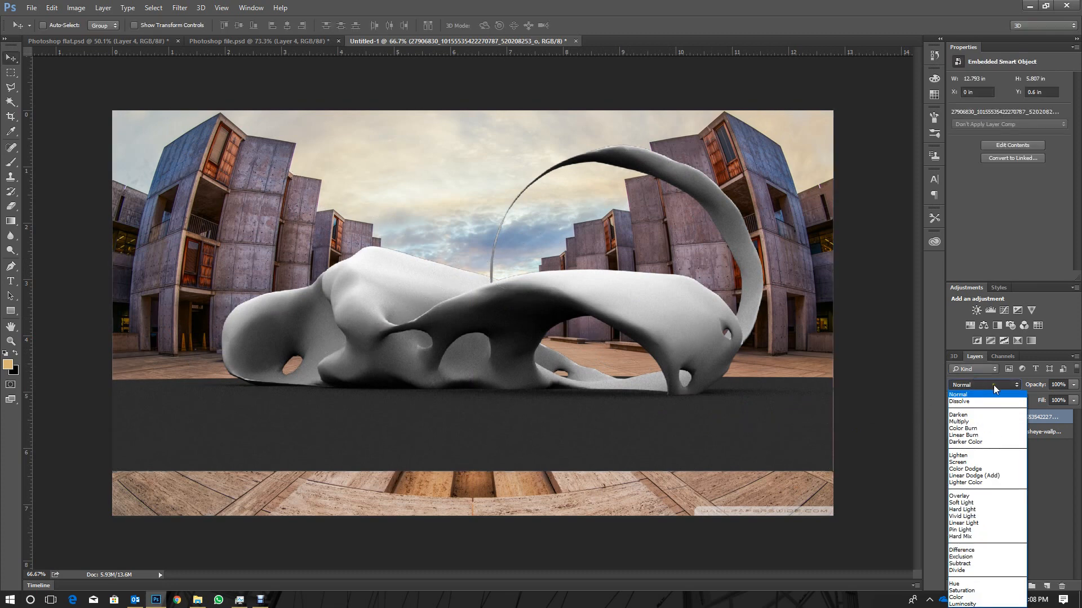
{"action": "left_click", "coordinate": [1073, 385]}
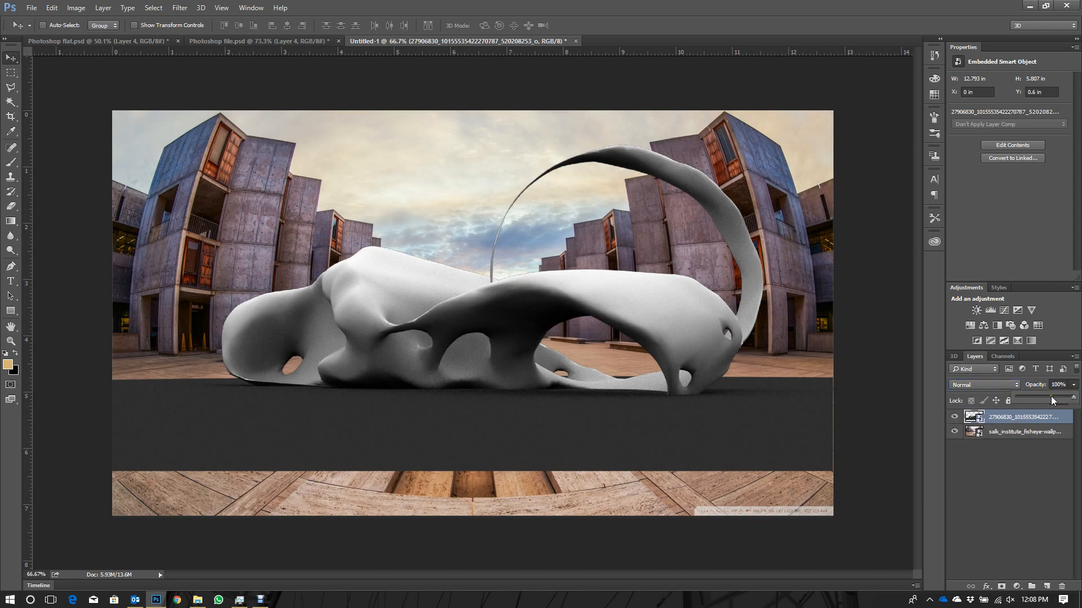
{"action": "left_click_drag", "start_coordinate": [1047, 397], "coordinate": [1057, 399]}
{"action": "left_click", "coordinate": [598, 434]}
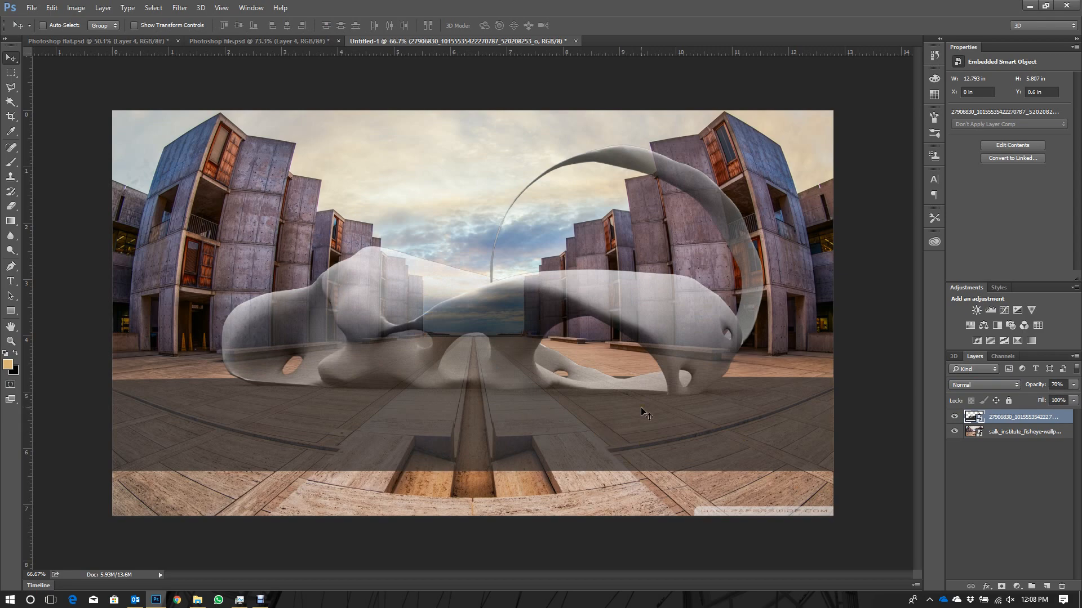
- Toggle the model layer to compare it with the background, and move it down to about Y 0.92 in
{"action": "left_click", "coordinate": [953, 418]}
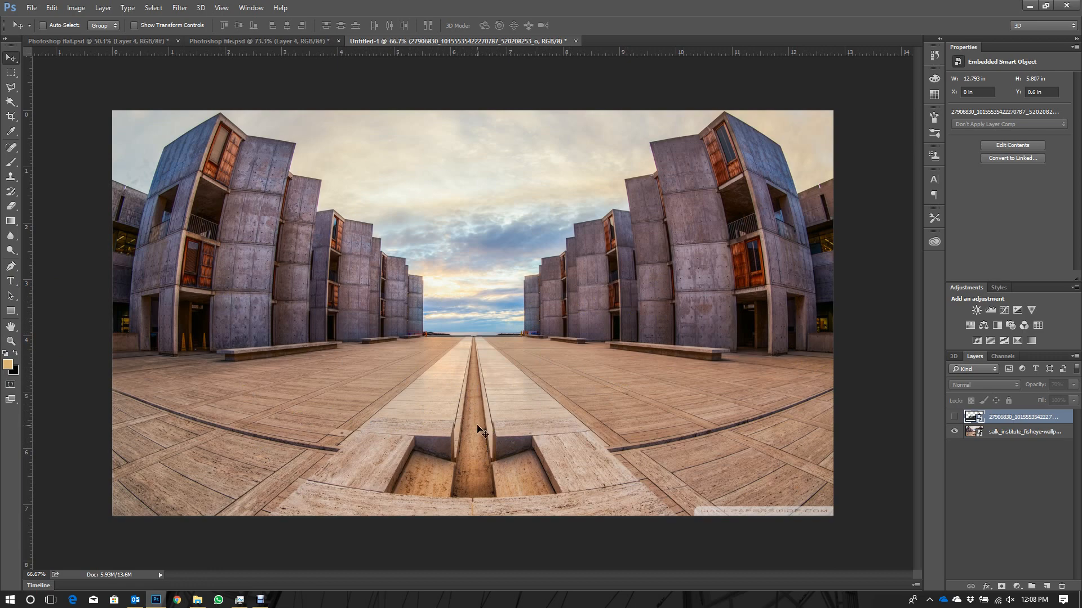
{"action": "left_click", "coordinate": [954, 417]}
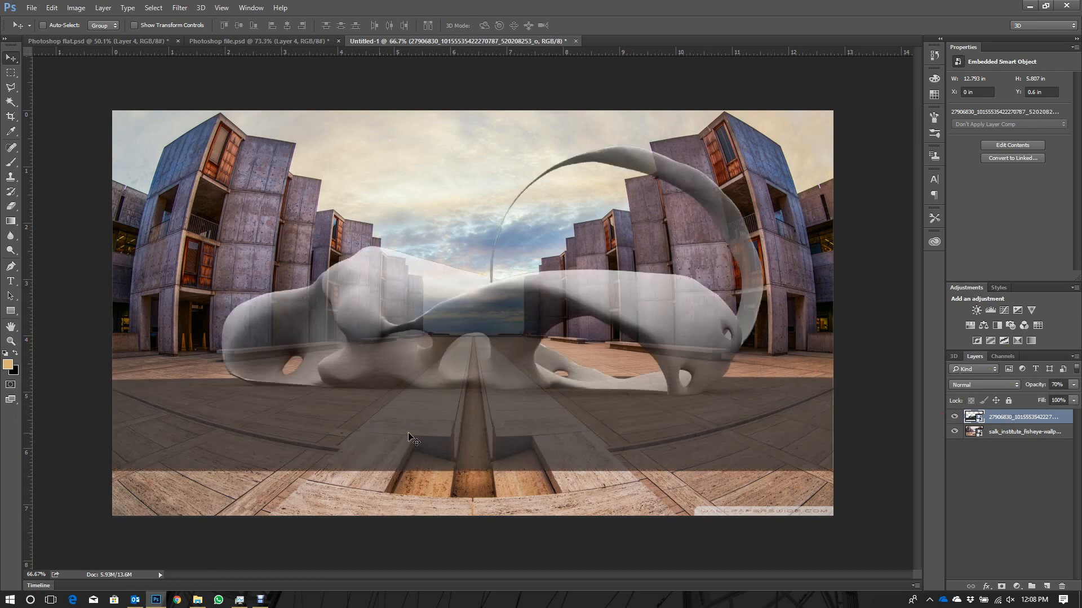
{"action": "left_click_drag", "start_coordinate": [533, 388], "coordinate": [537, 423]}
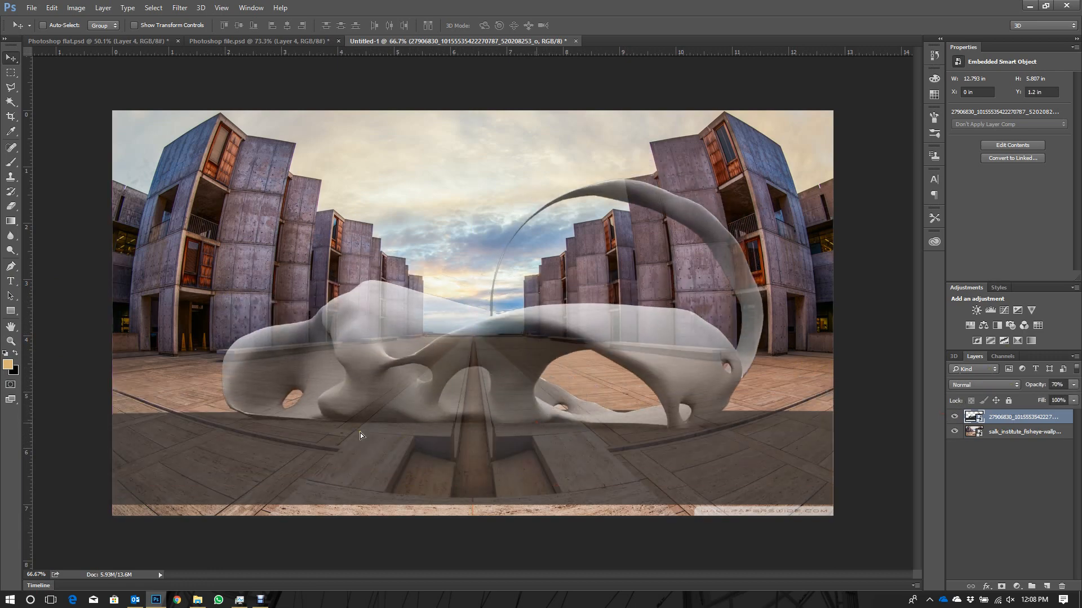
{"action": "mouse_move", "coordinate": [360, 432]}
{"action": "left_mouse_down"}
{"action": "mouse_move", "coordinate": [639, 414]}
{"action": "mouse_move", "coordinate": [639, 404]}
{"action": "left_mouse_up"}
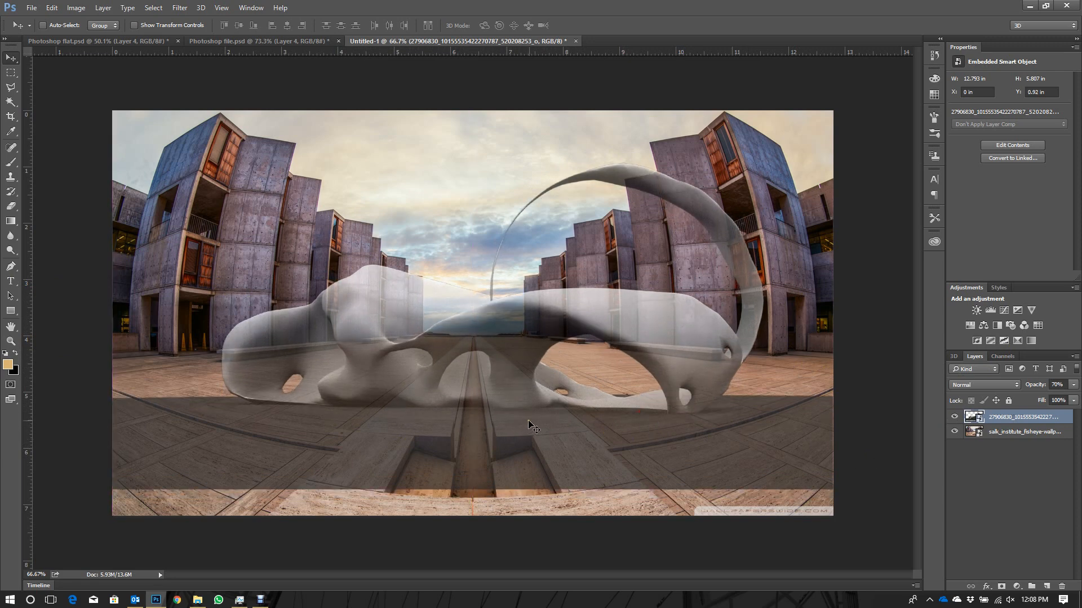
- Scale the model render down to about 29.4% and reposition it on the plaza at about X 0.9 in, Y 1.61 in
{"action": "key", "text": "ctrl+t"}
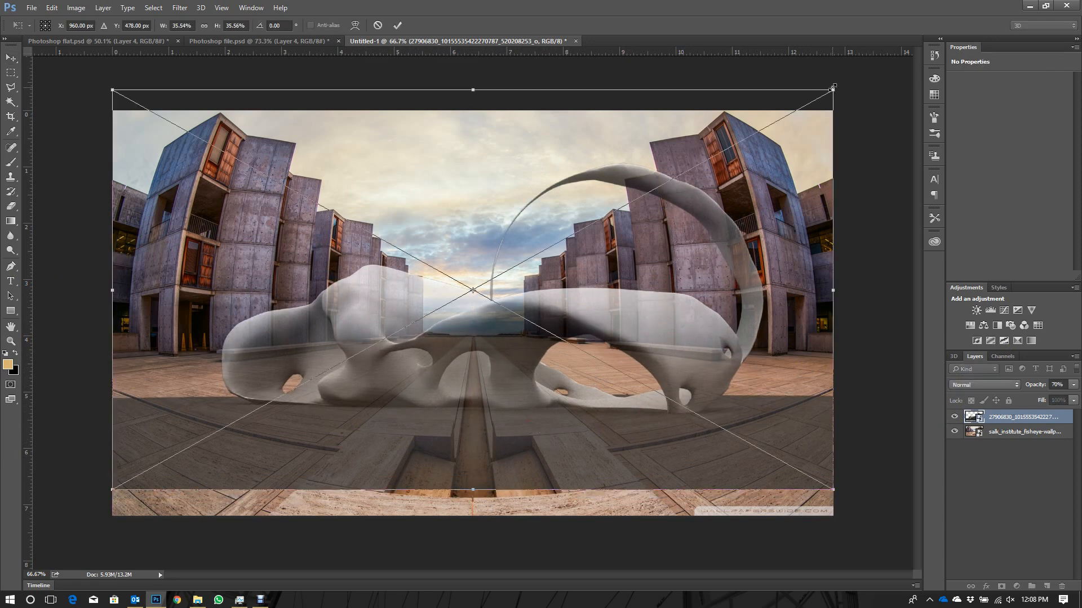
{"action": "left_click_drag", "start_coordinate": [833, 90], "coordinate": [773, 125]}
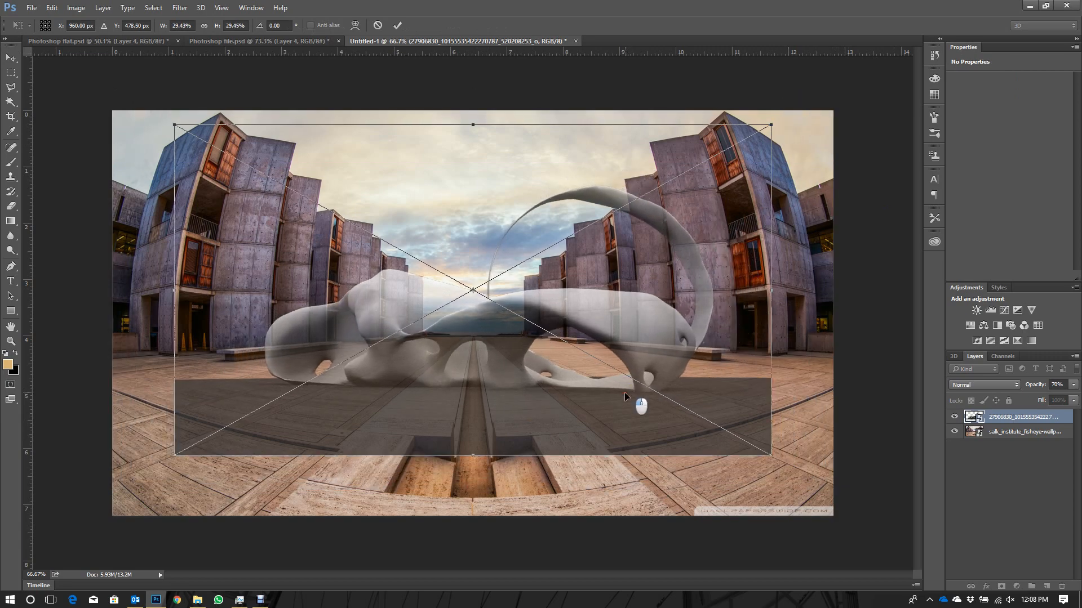
{"action": "left_click_drag", "start_coordinate": [624, 392], "coordinate": [631, 416]}
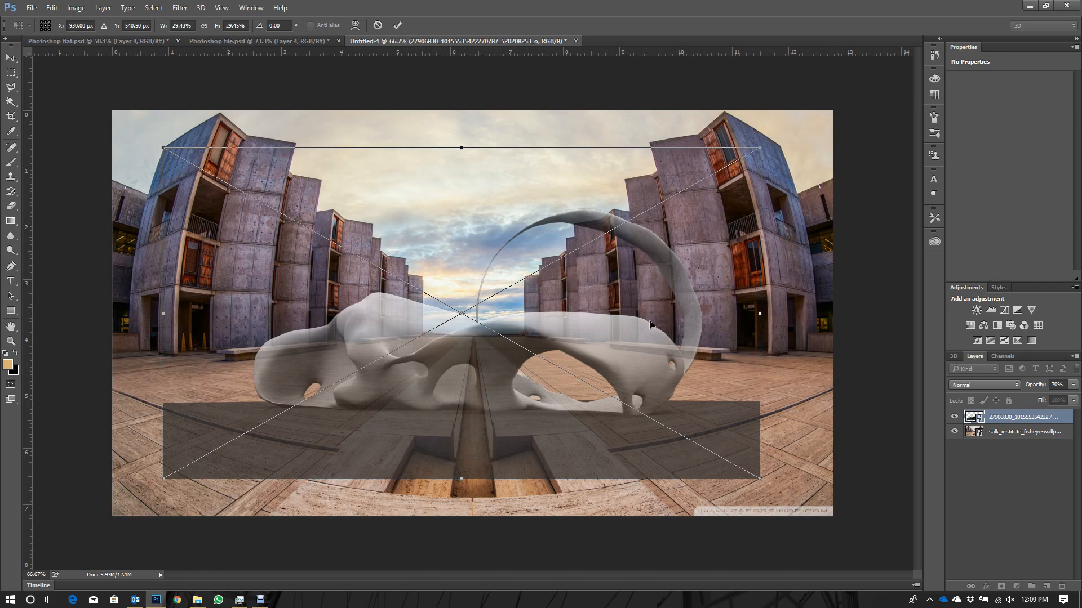
{"action": "left_click_drag", "start_coordinate": [575, 372], "coordinate": [590, 367]}
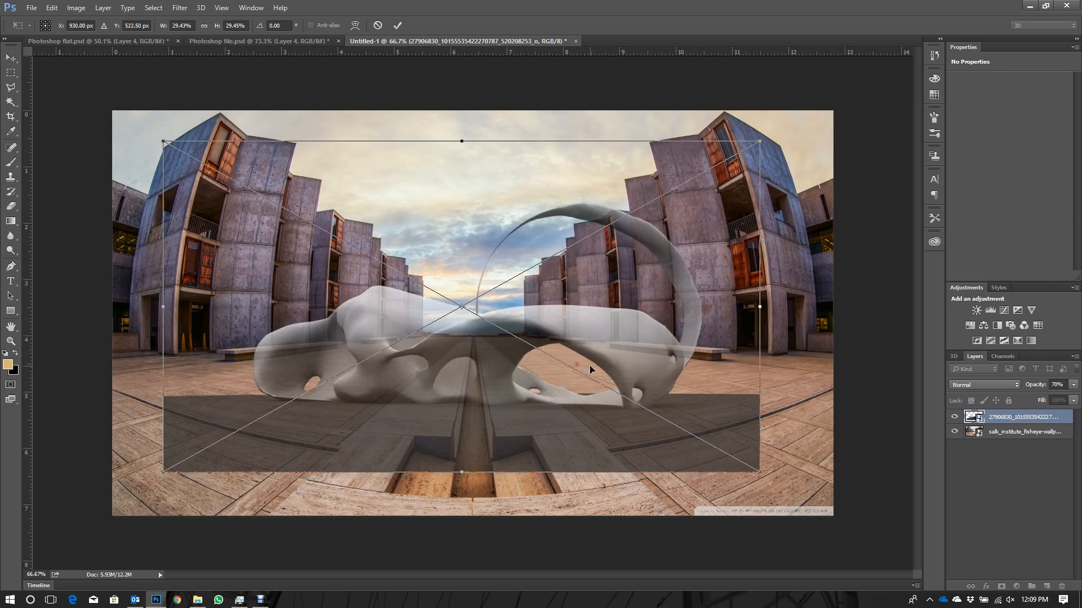
{"action": "key", "text": "Return"}
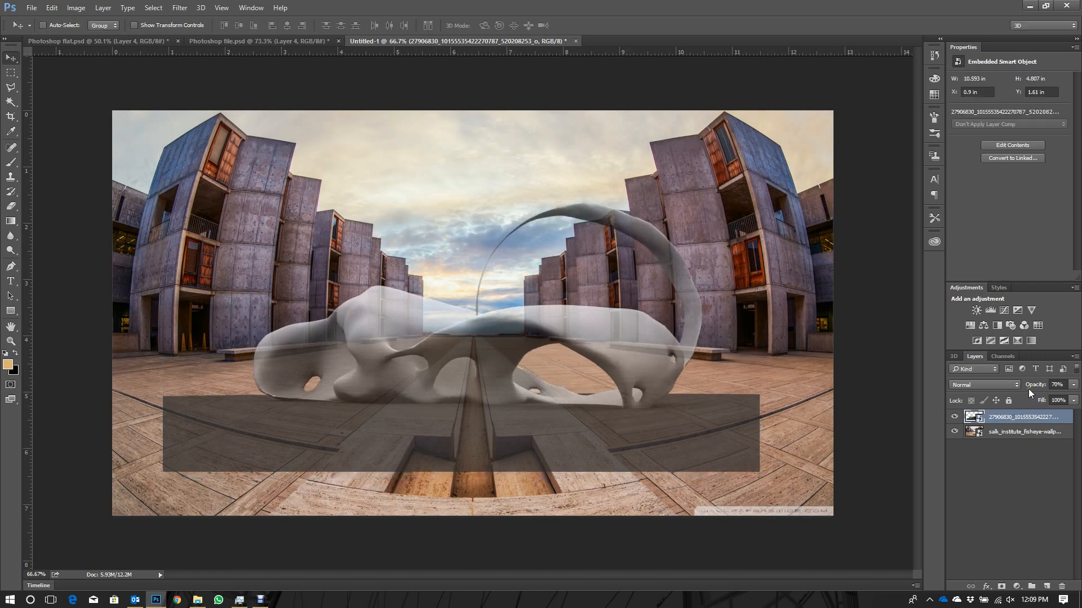
- Set the model layer's opacity to 100% and duplicate the layer, keeping the original hidden as a backup
{"action": "left_click_drag", "start_coordinate": [1039, 386], "coordinate": [1070, 388]}
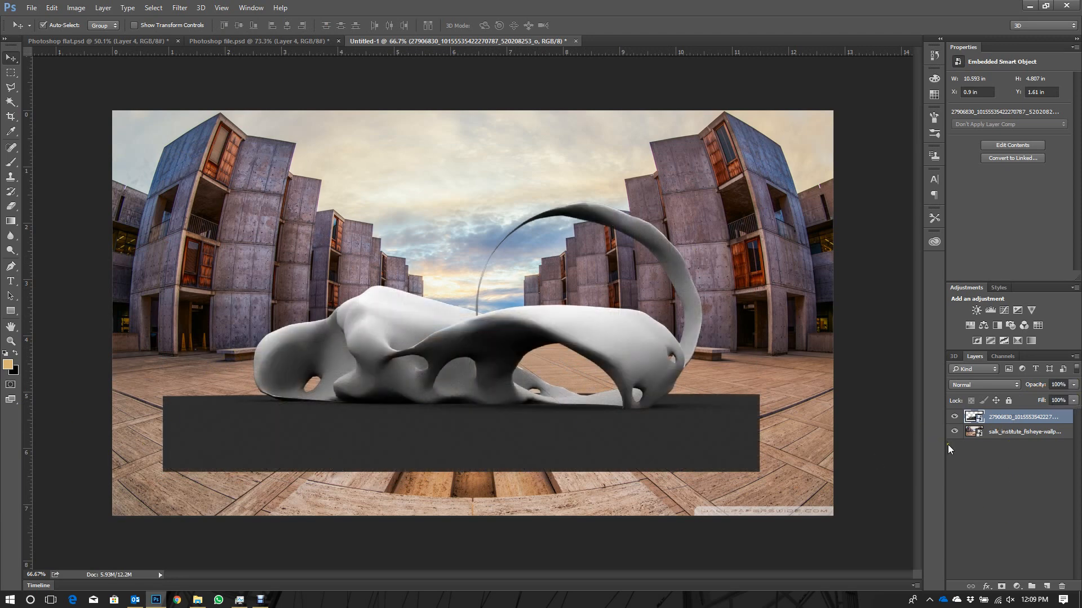
{"action": "key", "text": "ctrl+j"}
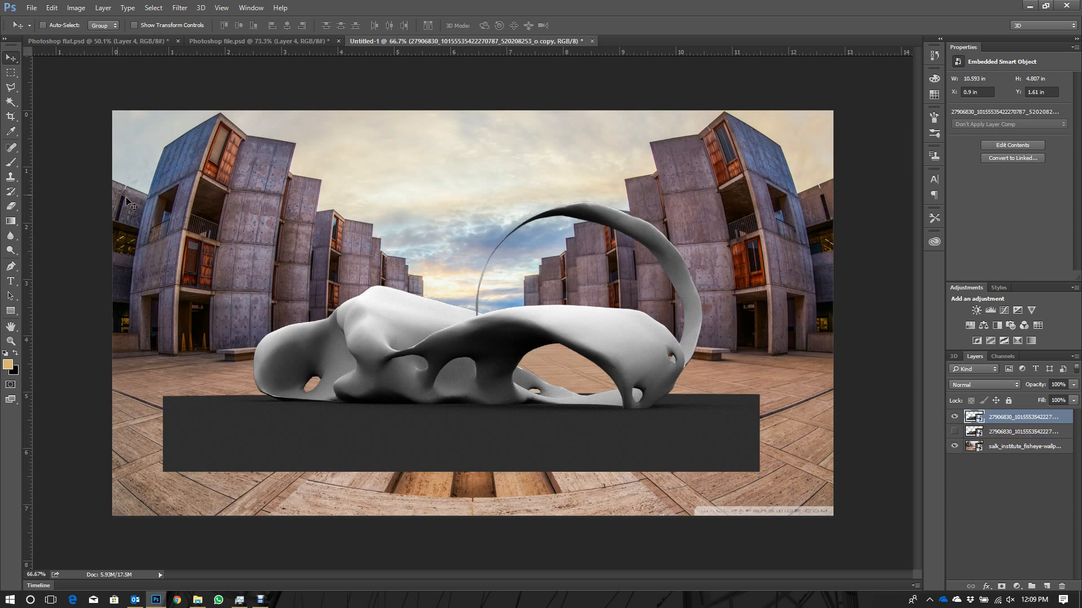
- Rasterize the duplicated model layer so the Eraser can work on it
{"action": "left_click", "coordinate": [10, 206]}
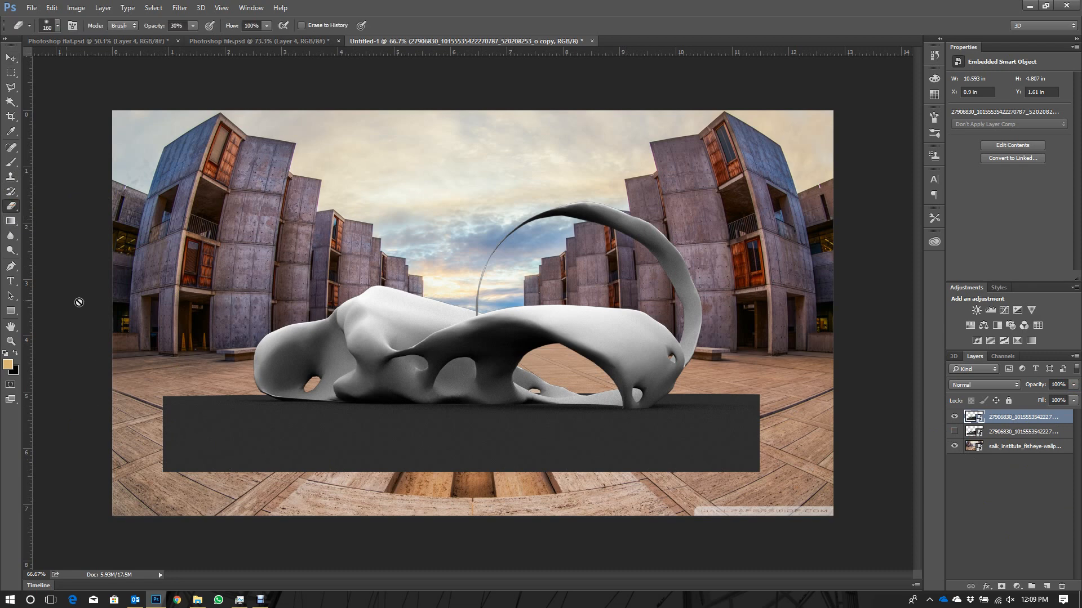
{"action": "left_click", "coordinate": [215, 424]}
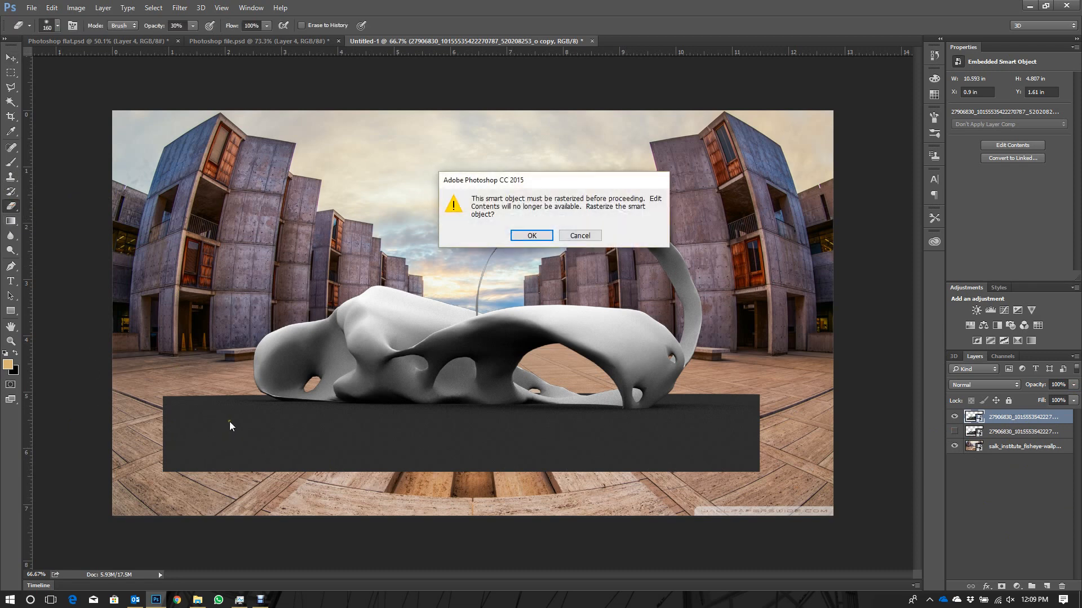
{"action": "key", "text": "Return"}
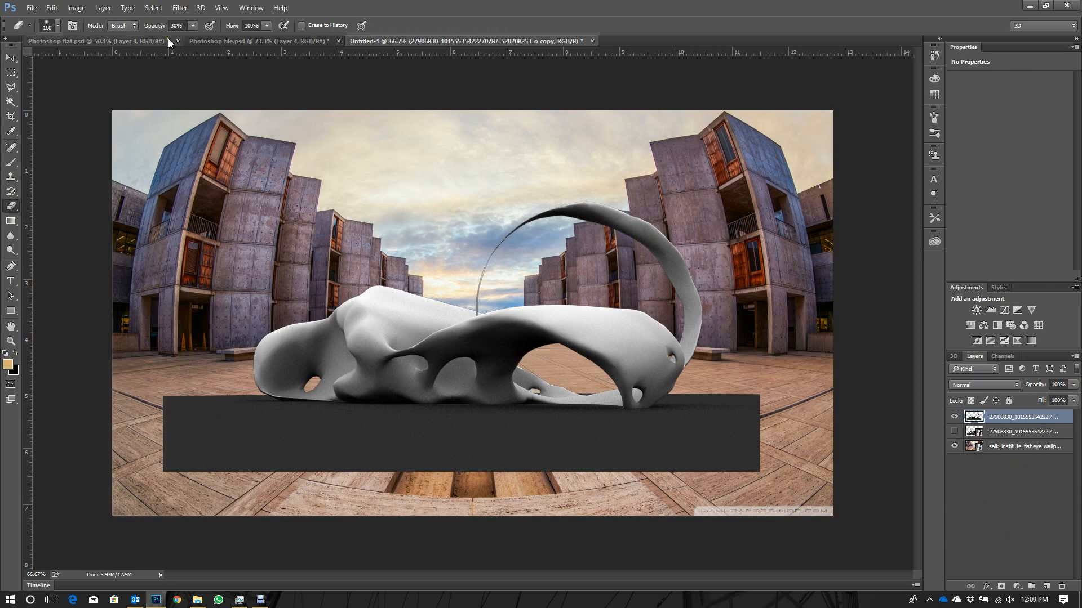
- Erase the outer edges of the dark ground slab around the model with the Eraser at 100% opacity
{"action": "left_click", "coordinate": [175, 26]}
{"action": "mouse_move", "coordinate": [188, 445]}
{"action": "left_mouse_down"}
{"action": "mouse_move", "coordinate": [181, 471]}
{"action": "mouse_move", "coordinate": [169, 448]}
{"action": "mouse_move", "coordinate": [162, 480]}
{"action": "mouse_move", "coordinate": [178, 411]}
{"action": "left_mouse_up"}
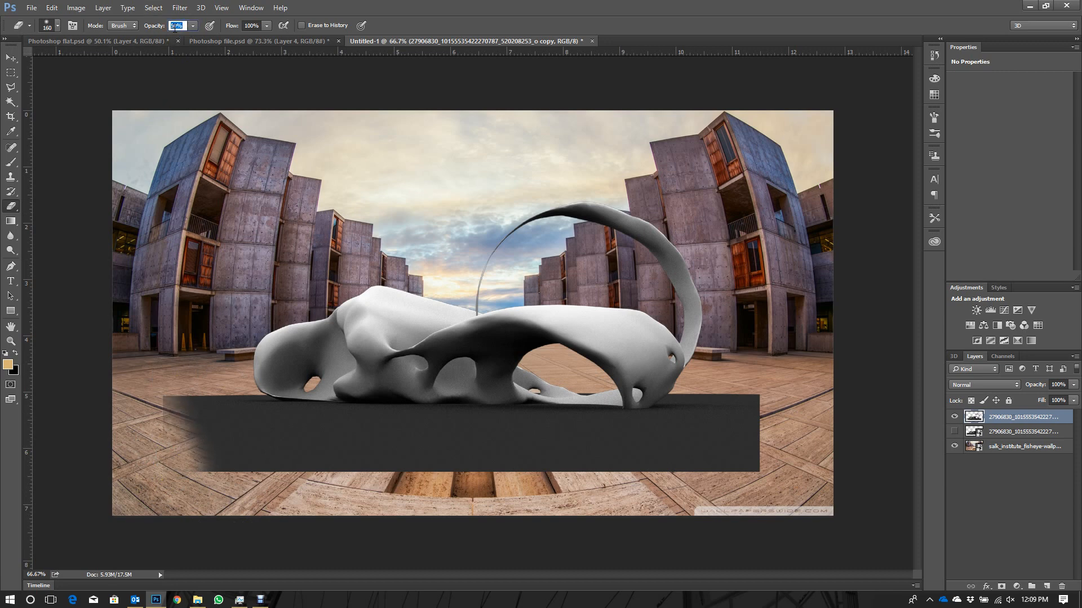
{"action": "key", "text": "Return"}
{"action": "mouse_move", "coordinate": [149, 421]}
{"action": "left_mouse_down"}
{"action": "mouse_move", "coordinate": [190, 438]}
{"action": "mouse_move", "coordinate": [169, 468]}
{"action": "left_mouse_up"}
{"action": "left_click", "coordinate": [757, 468], "text": "shift"}
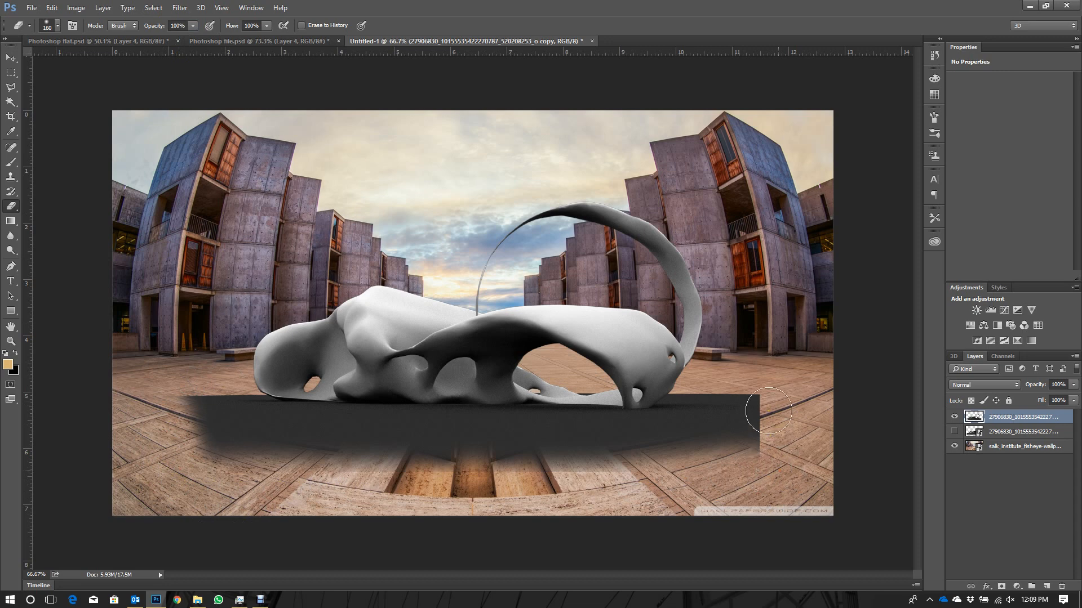
{"action": "left_click_drag", "start_coordinate": [753, 416], "coordinate": [761, 403]}
{"action": "left_click_drag", "start_coordinate": [767, 470], "coordinate": [172, 469]}
{"action": "mouse_move", "coordinate": [161, 389]}
{"action": "left_mouse_down"}
{"action": "mouse_move", "coordinate": [182, 411]}
{"action": "mouse_move", "coordinate": [186, 389]}
{"action": "left_mouse_up"}
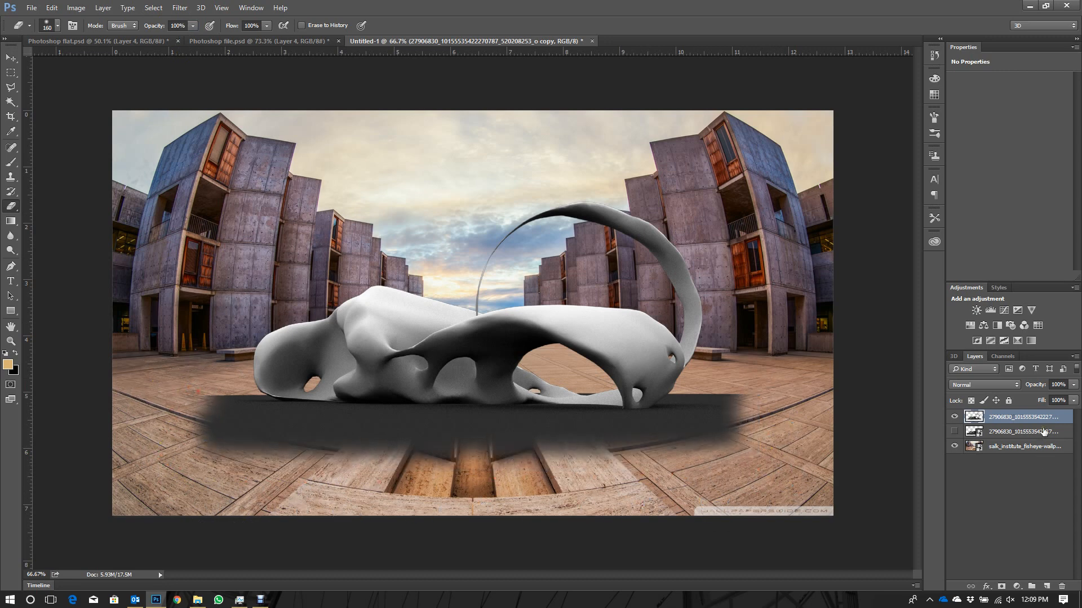
{"action": "mouse_move", "coordinate": [741, 382]}
{"action": "left_mouse_down"}
{"action": "mouse_move", "coordinate": [716, 381]}
{"action": "mouse_move", "coordinate": [765, 407]}
{"action": "left_mouse_up"}
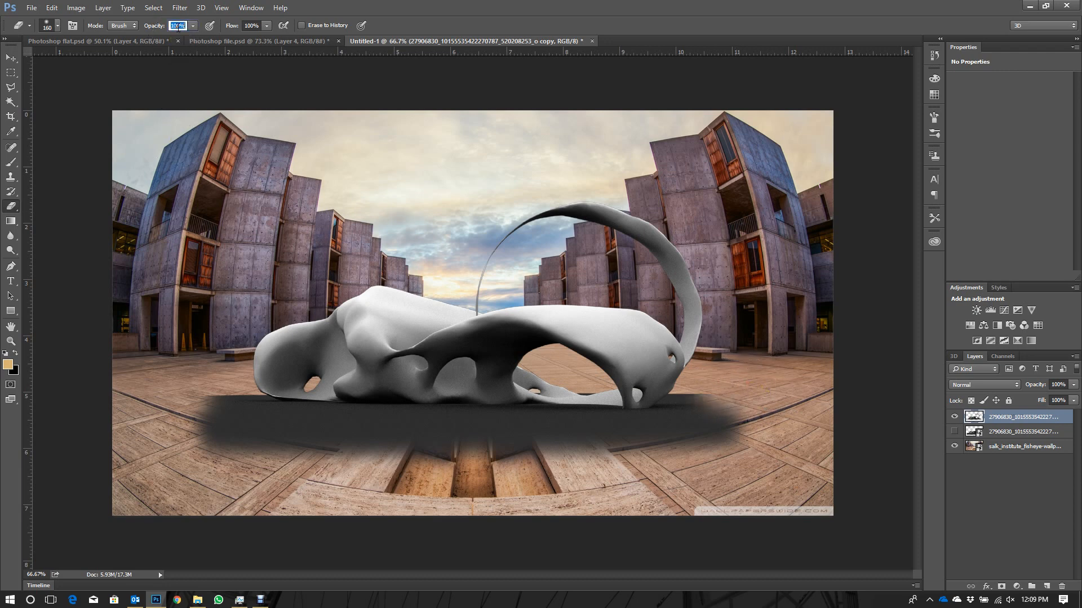
- Fade the remaining dark ground around and in front of the model into a shadow, using the Eraser at 50% opacity
{"action": "key", "text": "Return"}
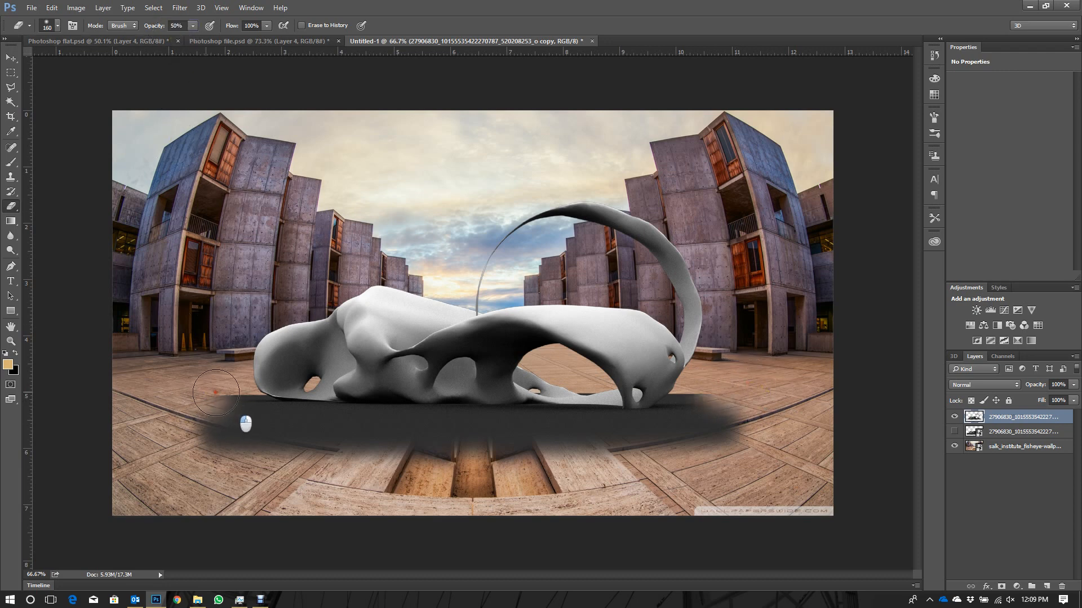
{"action": "mouse_move", "coordinate": [226, 393]}
{"action": "left_mouse_down"}
{"action": "mouse_move", "coordinate": [211, 428]}
{"action": "mouse_move", "coordinate": [230, 454]}
{"action": "mouse_move", "coordinate": [258, 436]}
{"action": "mouse_move", "coordinate": [560, 447]}
{"action": "mouse_move", "coordinate": [519, 448]}
{"action": "mouse_move", "coordinate": [533, 451]}
{"action": "left_mouse_up"}
{"action": "key", "text": "ctrl+alt+z"}
{"action": "key", "text": "ctrl+alt+z"}
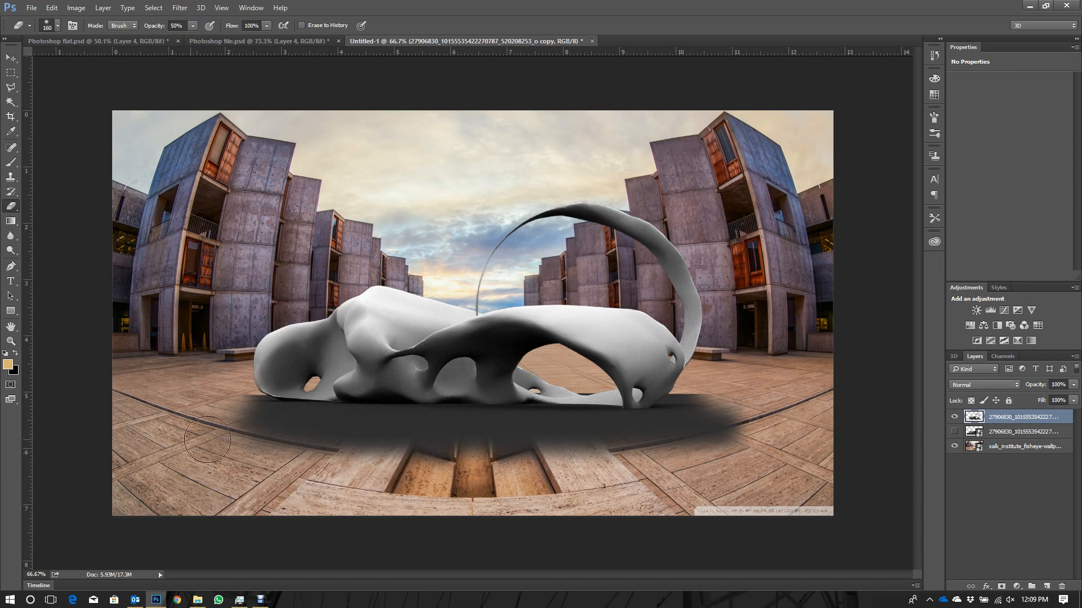
{"action": "mouse_move", "coordinate": [225, 430]}
{"action": "left_mouse_down"}
{"action": "mouse_move", "coordinate": [277, 461]}
{"action": "mouse_move", "coordinate": [232, 430]}
{"action": "mouse_move", "coordinate": [266, 446]}
{"action": "mouse_move", "coordinate": [387, 456]}
{"action": "mouse_move", "coordinate": [740, 434]}
{"action": "mouse_move", "coordinate": [691, 453]}
{"action": "mouse_move", "coordinate": [727, 434]}
{"action": "left_mouse_up"}
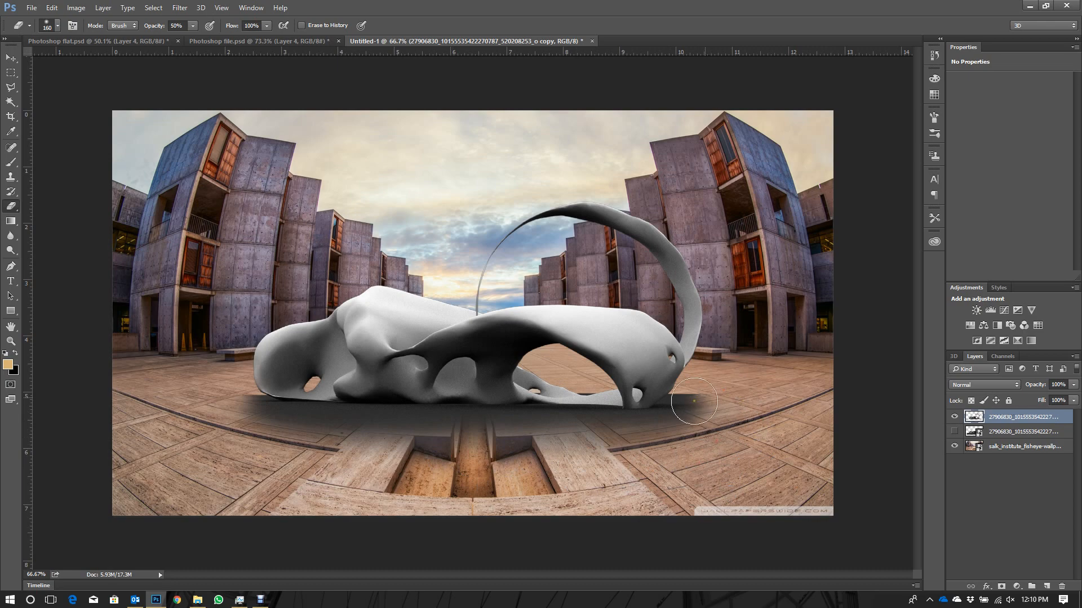
- Soften the shadow beside the model's right end using a 61 px Eraser
{"action": "scroll", "coordinate": [720, 397], "scroll_direction": "up", "scroll_amount": 5}
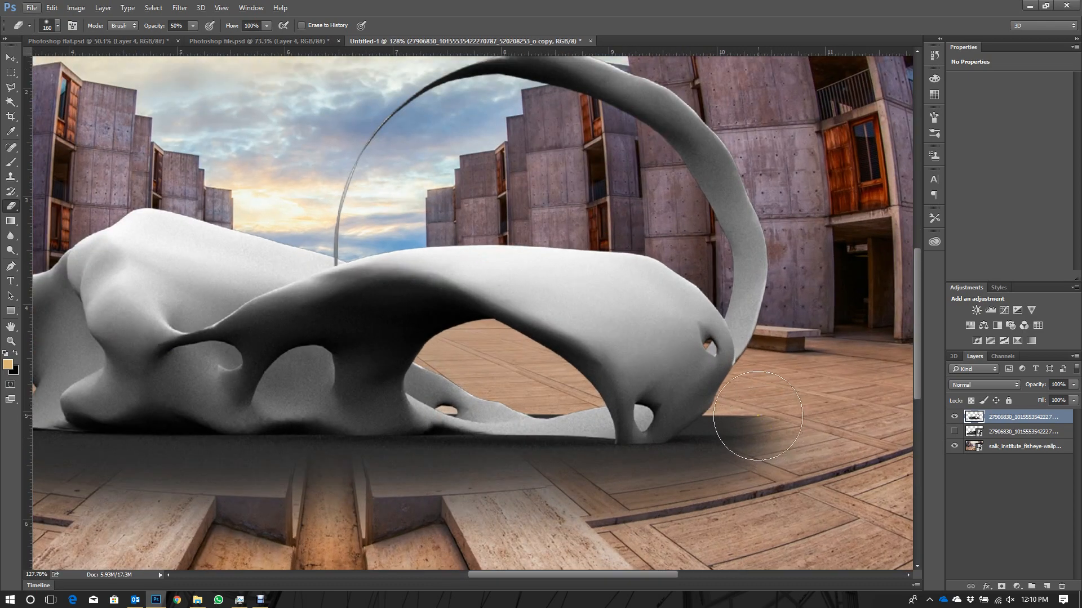
{"action": "right_click", "coordinate": [763, 417]}
{"action": "left_click_drag", "start_coordinate": [865, 442], "coordinate": [858, 443]}
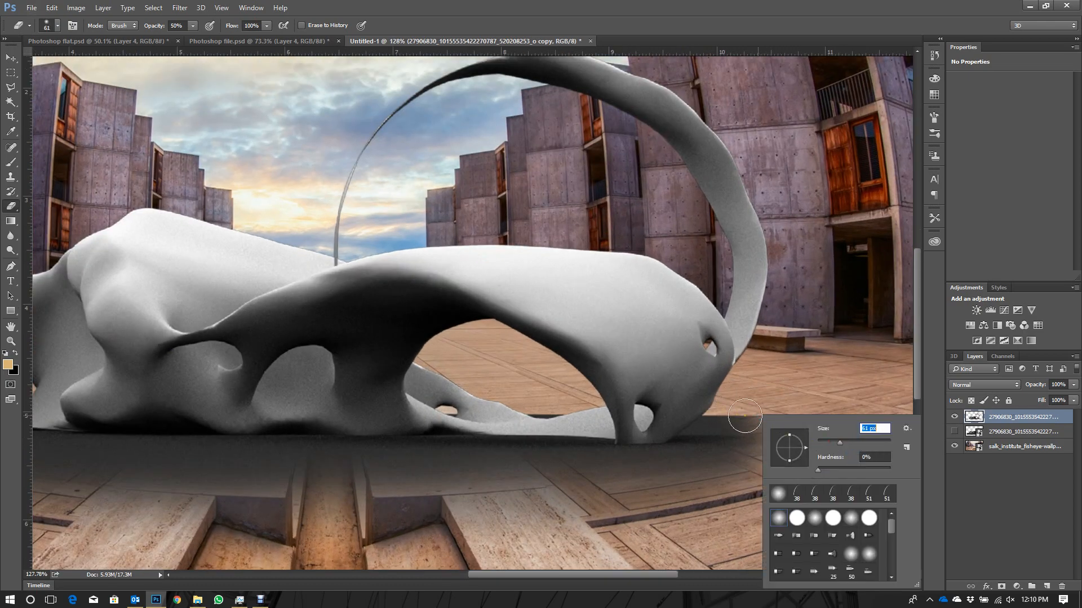
{"action": "left_click", "coordinate": [780, 406]}
{"action": "mouse_move", "coordinate": [780, 425]}
{"action": "left_mouse_down"}
{"action": "mouse_move", "coordinate": [737, 416]}
{"action": "mouse_move", "coordinate": [749, 441]}
{"action": "mouse_move", "coordinate": [765, 425]}
{"action": "left_mouse_up"}
{"action": "scroll", "coordinate": [765, 425], "scroll_direction": "down", "scroll_amount": 4}
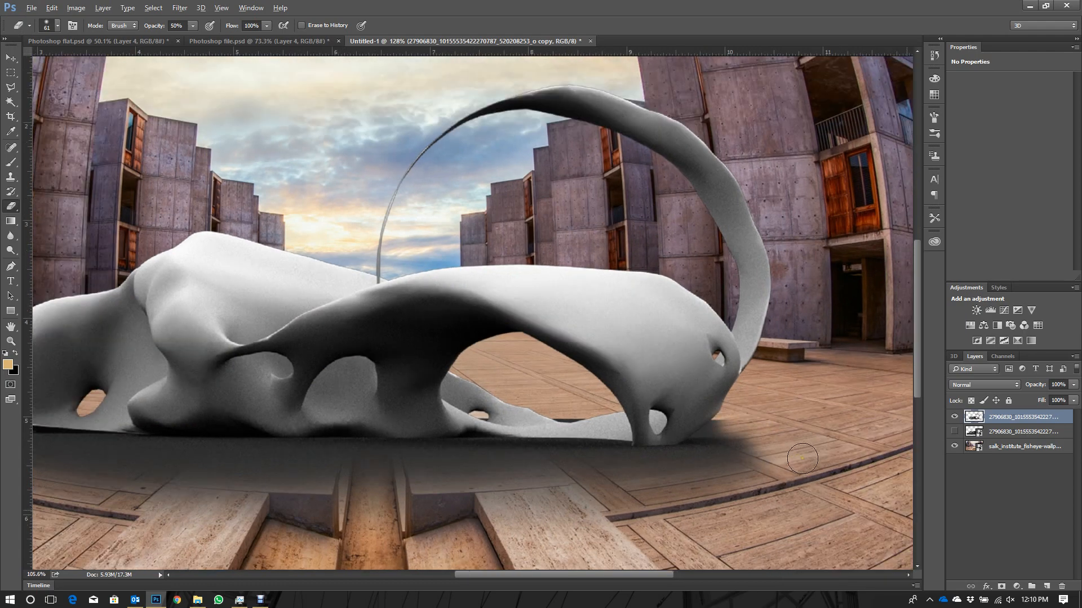
- Lower the Eraser opacity to 30% and blend the shadow edges at both ends of the model into the paving
{"action": "scroll", "coordinate": [191, 447], "scroll_direction": "up", "scroll_amount": 4}
{"action": "scroll", "coordinate": [191, 446], "scroll_direction": "up", "scroll_amount": 1}
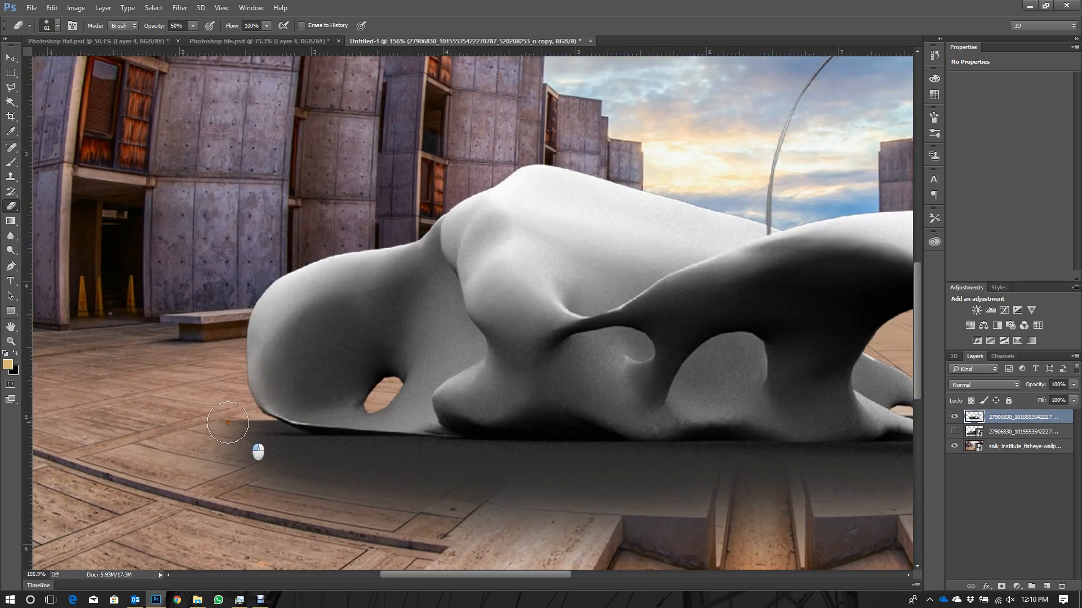
{"action": "left_click", "coordinate": [173, 26]}
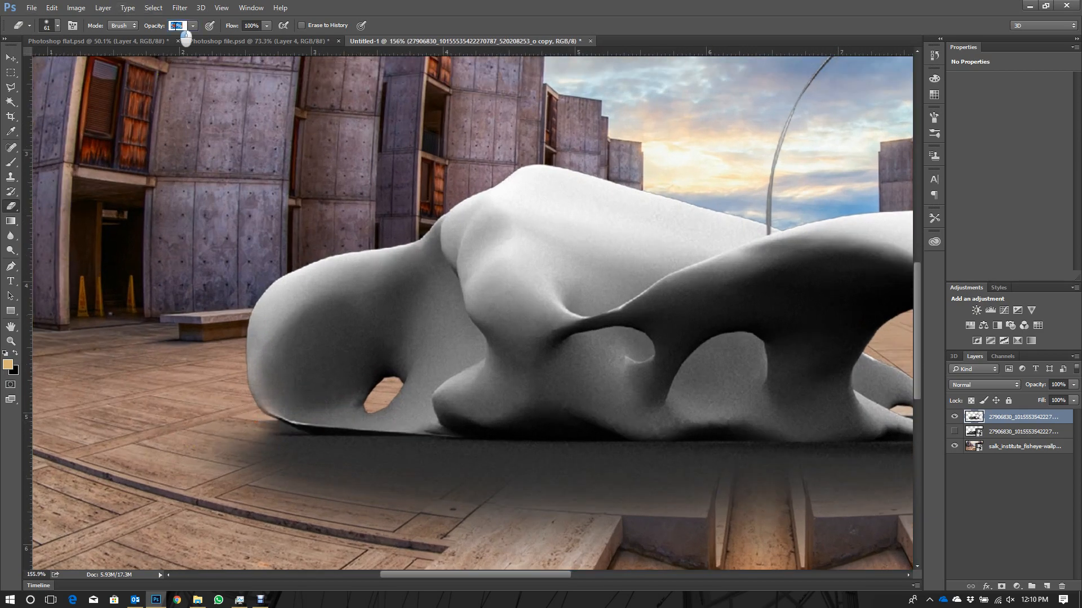
{"action": "key", "text": "Return"}
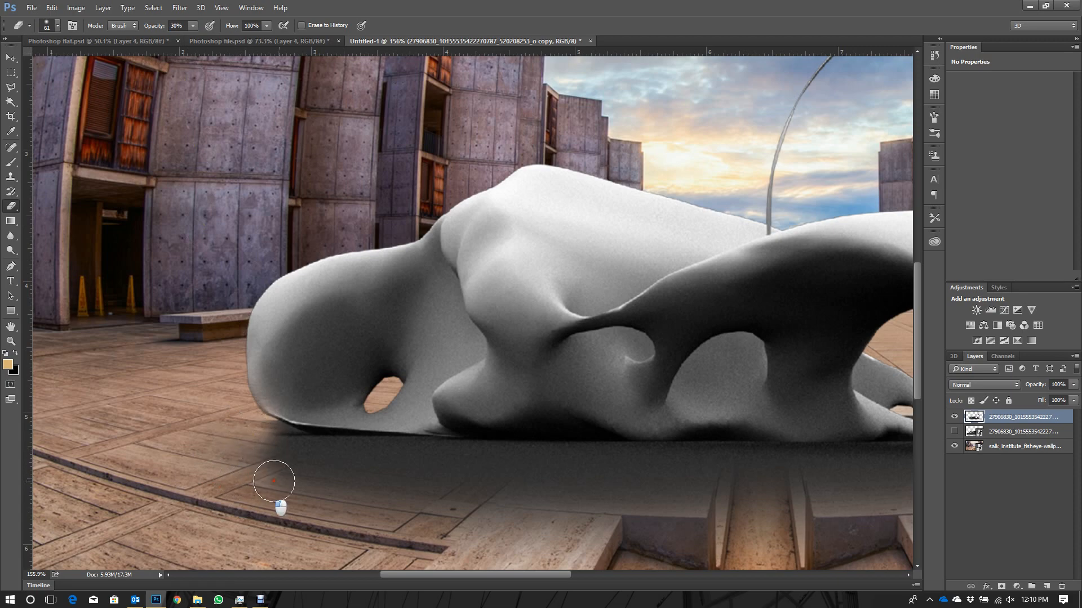
{"action": "scroll", "coordinate": [201, 482], "scroll_direction": "down", "scroll_amount": 3}
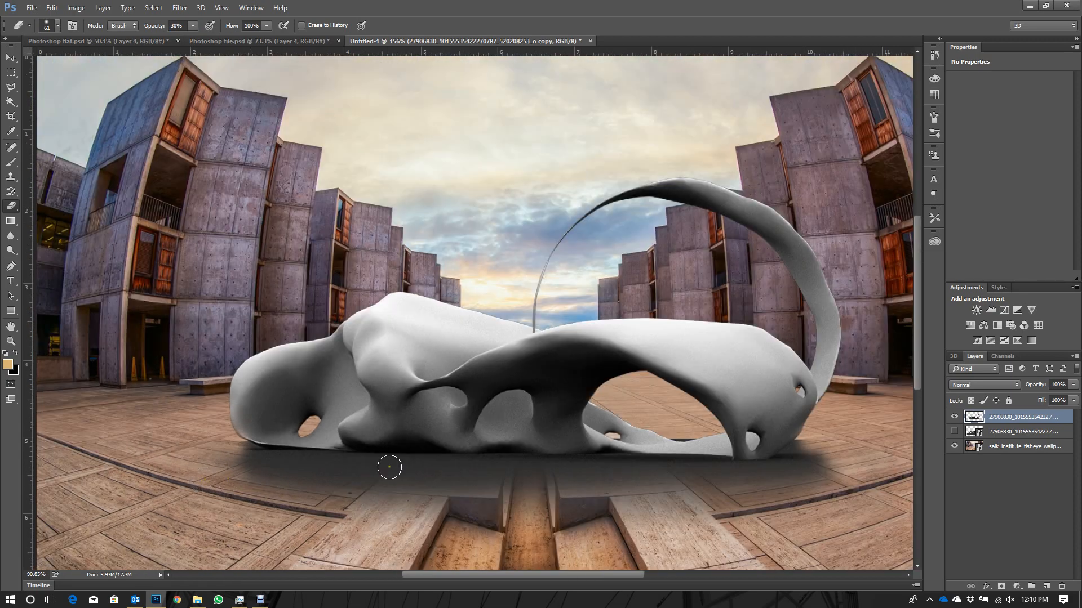
{"action": "scroll", "coordinate": [792, 463], "scroll_direction": "up", "scroll_amount": 4}
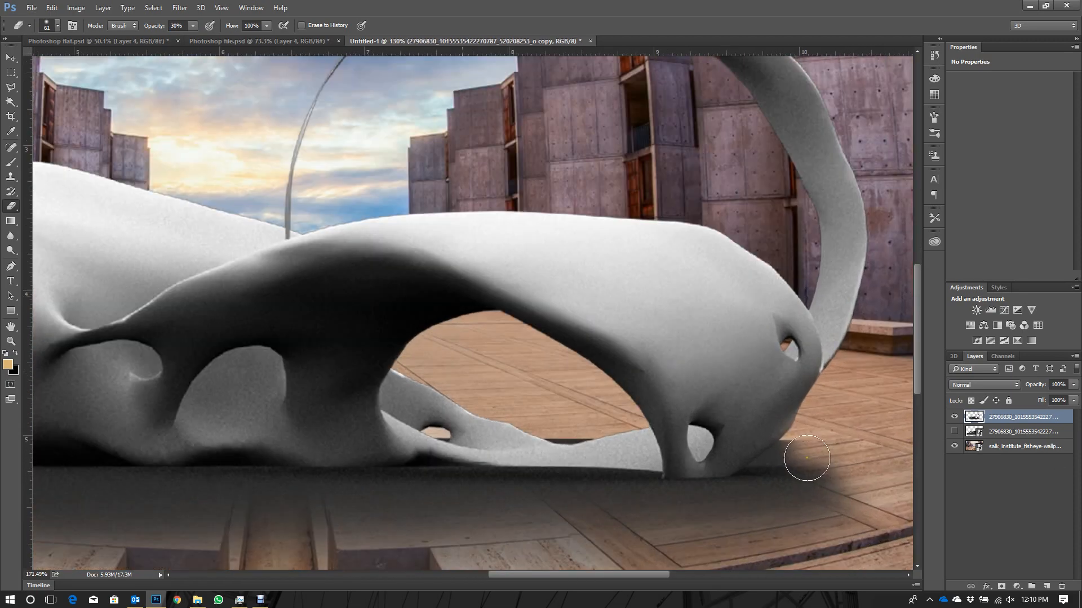
{"action": "mouse_move", "coordinate": [812, 457]}
{"action": "left_mouse_down"}
{"action": "mouse_move", "coordinate": [852, 481]}
{"action": "mouse_move", "coordinate": [798, 449]}
{"action": "mouse_move", "coordinate": [830, 466]}
{"action": "left_mouse_up"}
{"action": "scroll", "coordinate": [830, 467], "scroll_direction": "down", "scroll_amount": 2}
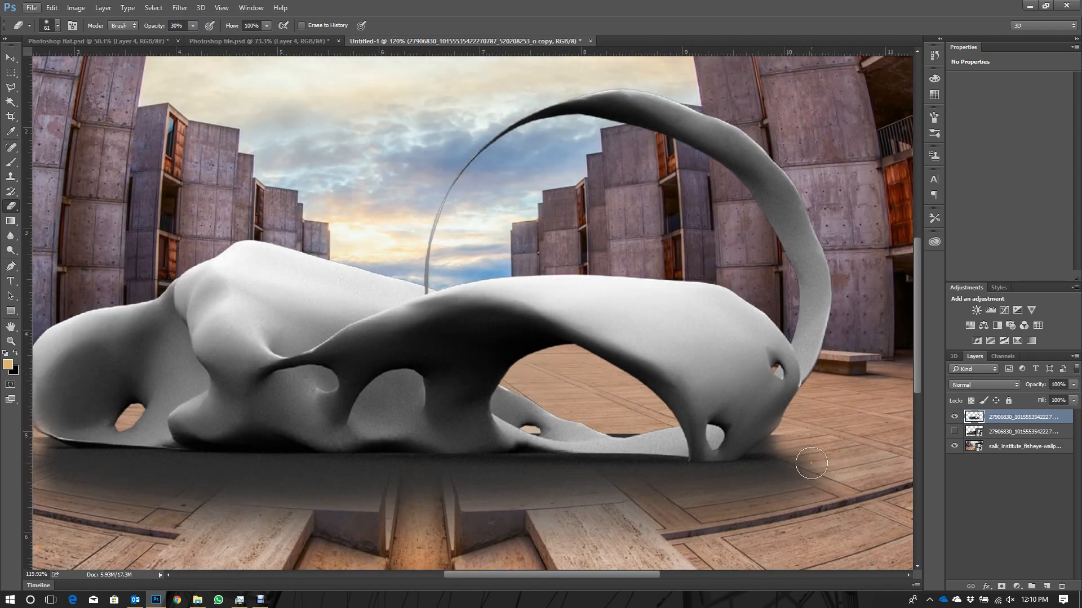
- Enlarge the Eraser to 142 px and fade the front edge of the shadow along the model's full length
{"action": "right_click", "coordinate": [743, 476]}
{"action": "left_click", "coordinate": [811, 445]}
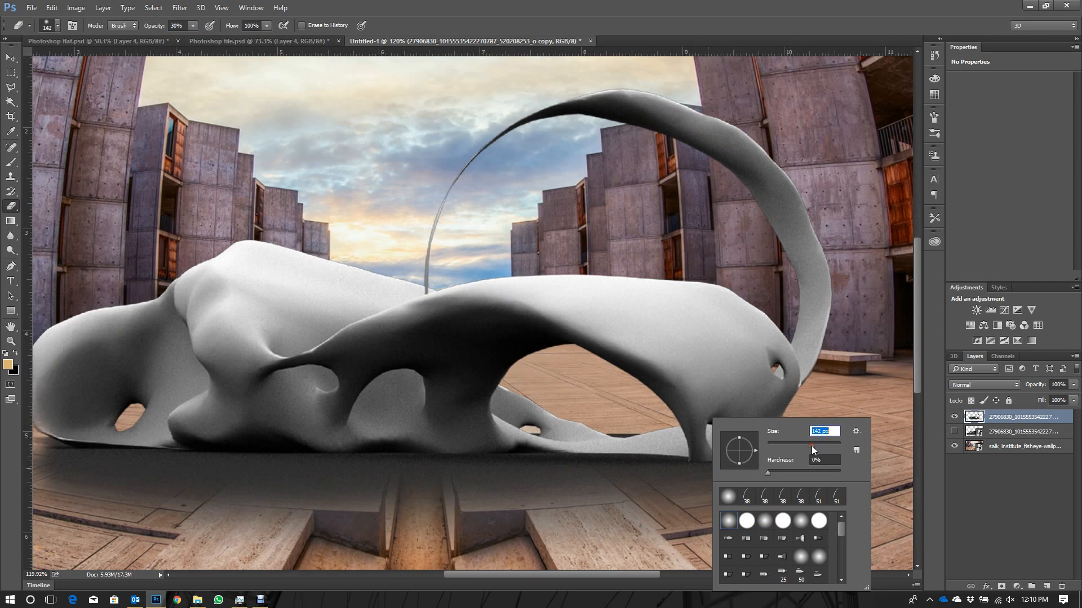
{"action": "left_click", "coordinate": [653, 534]}
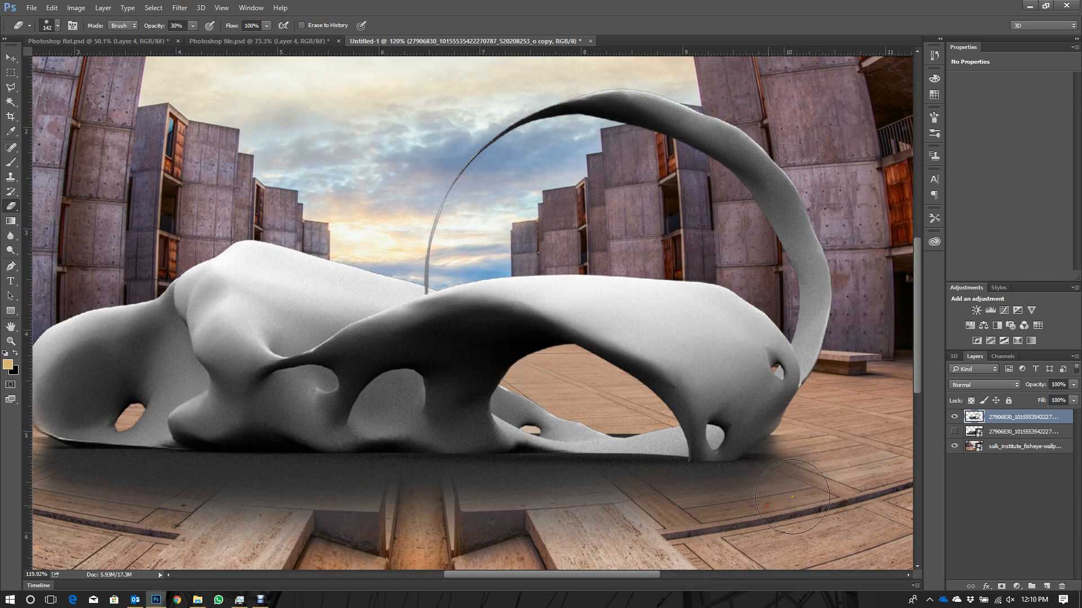
{"action": "scroll", "coordinate": [812, 471], "scroll_direction": "down", "scroll_amount": 1}
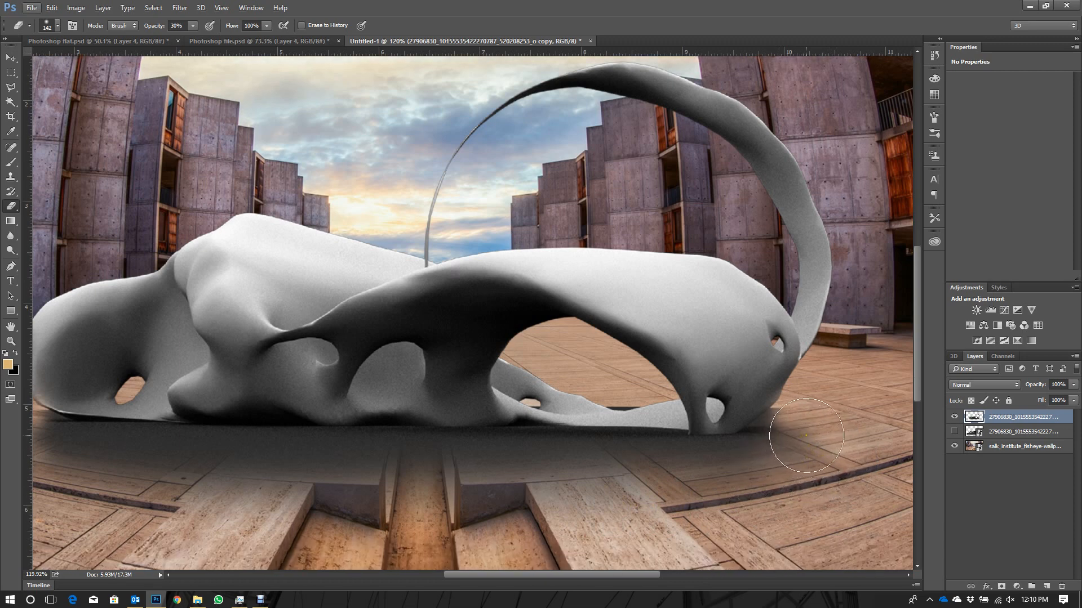
{"action": "mouse_move", "coordinate": [789, 456]}
{"action": "left_mouse_down"}
{"action": "mouse_move", "coordinate": [760, 475]}
{"action": "mouse_move", "coordinate": [599, 493]}
{"action": "mouse_move", "coordinate": [194, 504]}
{"action": "mouse_move", "coordinate": [521, 509]}
{"action": "mouse_move", "coordinate": [74, 476]}
{"action": "left_mouse_up"}
{"action": "scroll", "coordinate": [140, 443], "scroll_direction": "down", "scroll_amount": 2}
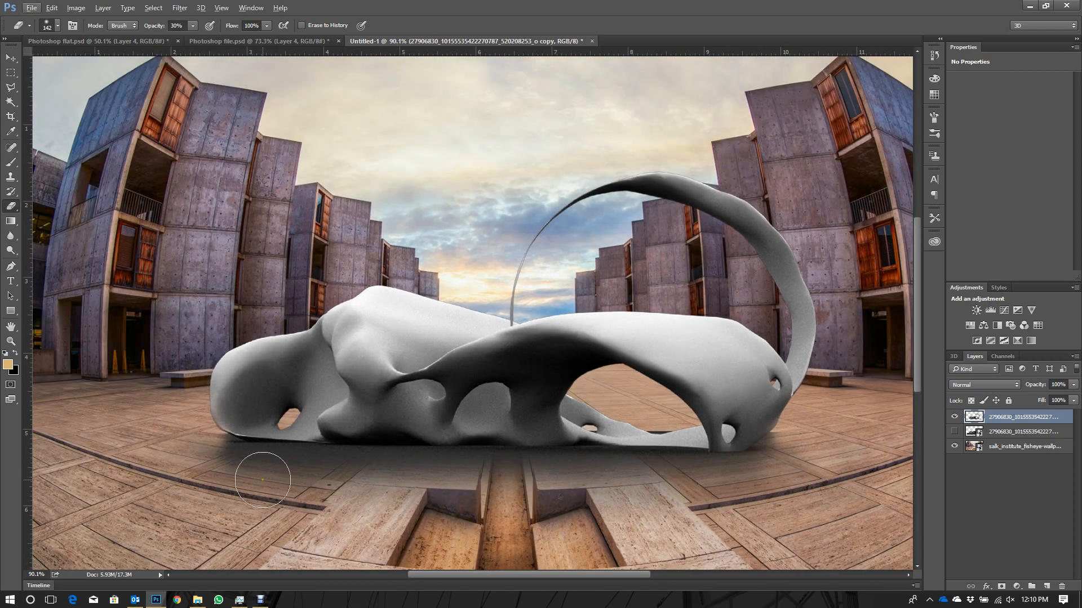
{"action": "mouse_move", "coordinate": [211, 470]}
{"action": "left_mouse_down"}
{"action": "mouse_move", "coordinate": [350, 507]}
{"action": "mouse_move", "coordinate": [471, 520]}
{"action": "left_mouse_up"}
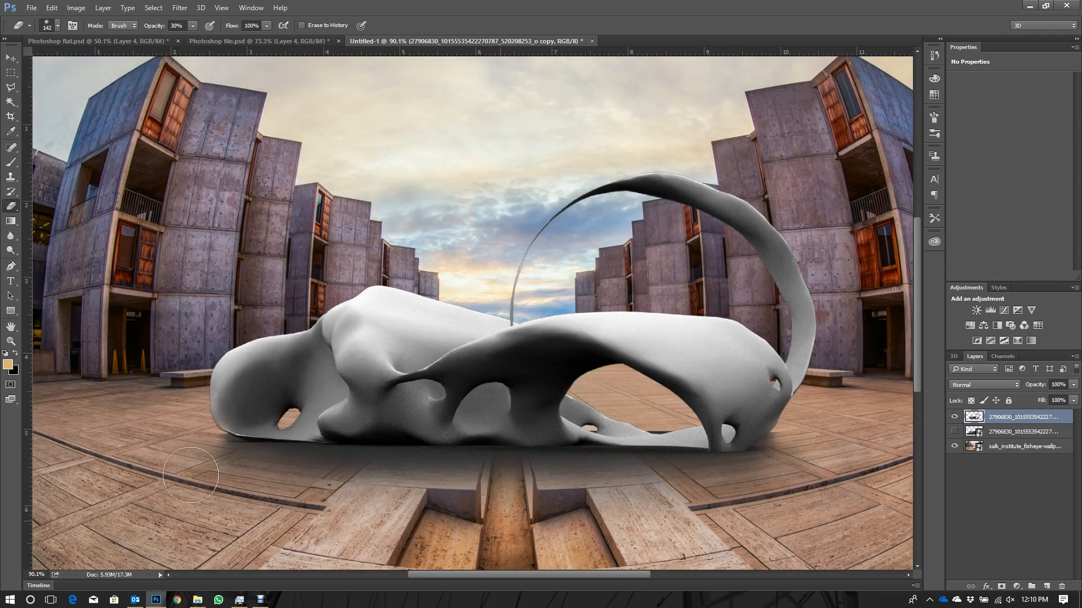
- Close Photoshop flat.psd without saving and return to the untitled composite with the Move tool active
{"action": "left_click", "coordinate": [131, 41]}
{"action": "left_click", "coordinate": [177, 41]}
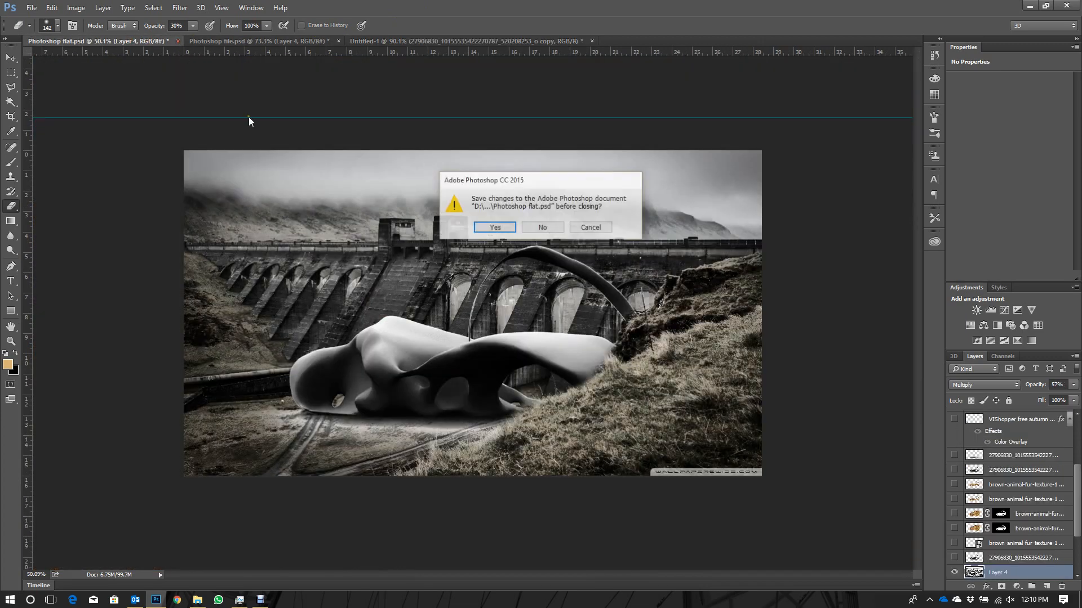
{"action": "left_click", "coordinate": [556, 231]}
{"action": "left_click", "coordinate": [122, 42]}
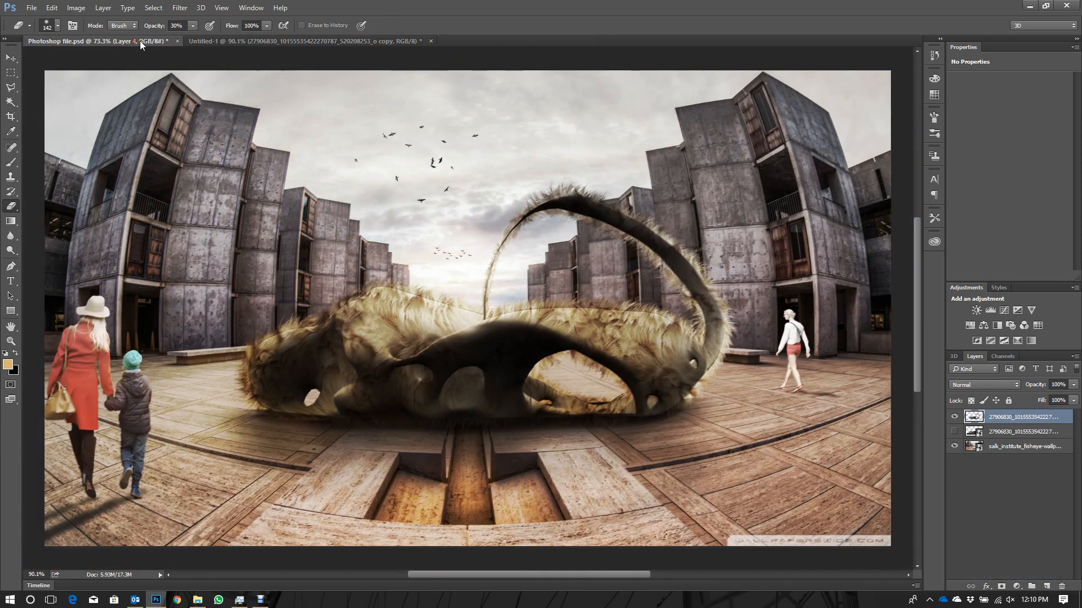
{"action": "left_click", "coordinate": [234, 42]}
{"action": "scroll", "coordinate": [476, 393], "scroll_direction": "down", "scroll_amount": 3}
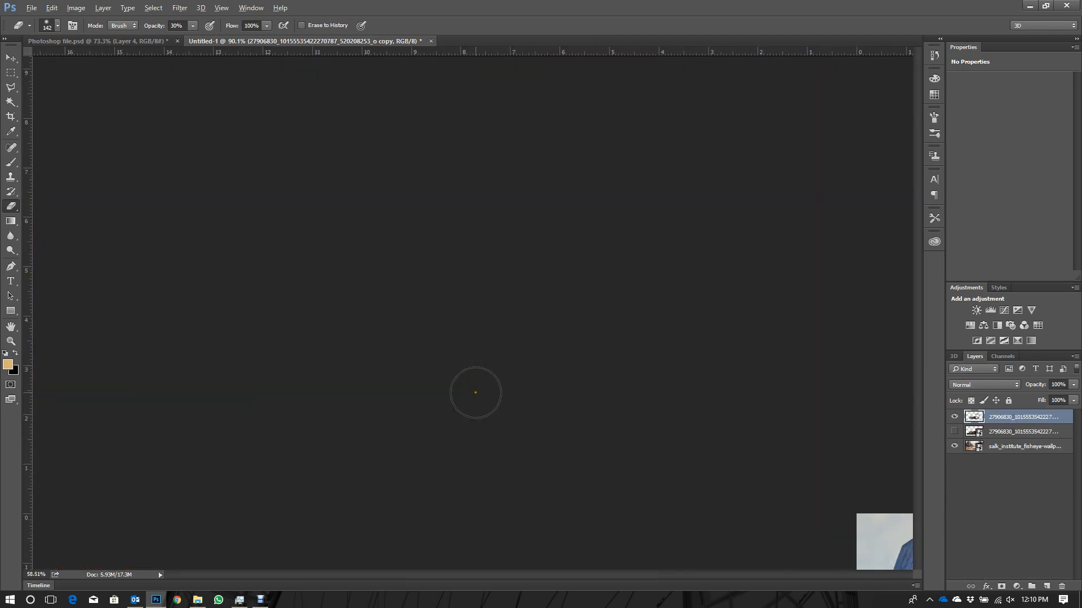
{"action": "left_click", "coordinate": [13, 58]}
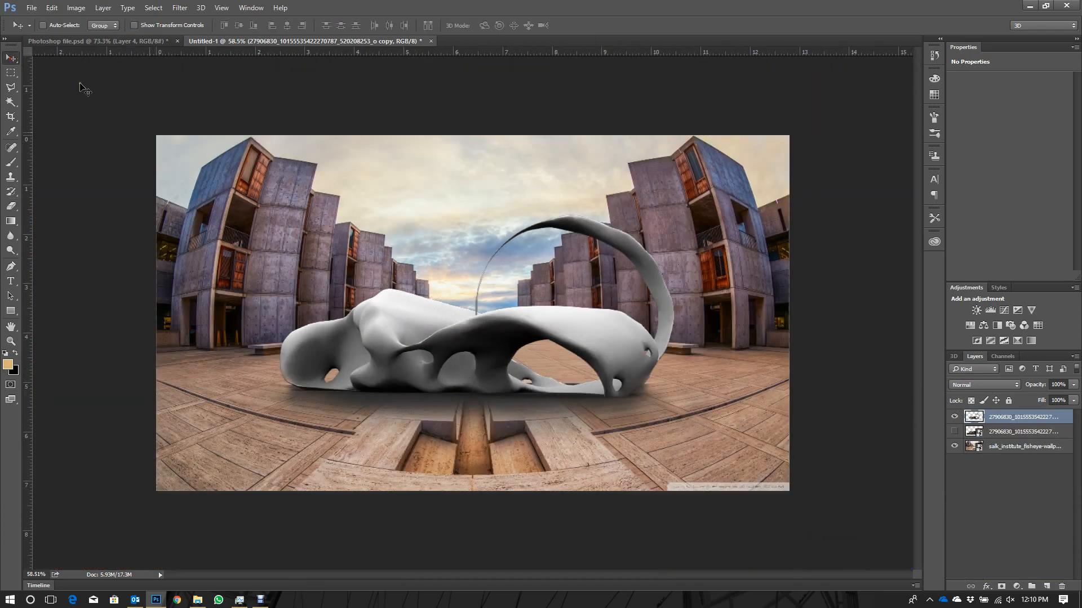
- Preview brown-animal-fur-texture-1.jpg in the Rendering tutorial folder and place it in the composite as a new layer
{"action": "left_click", "coordinate": [197, 600]}
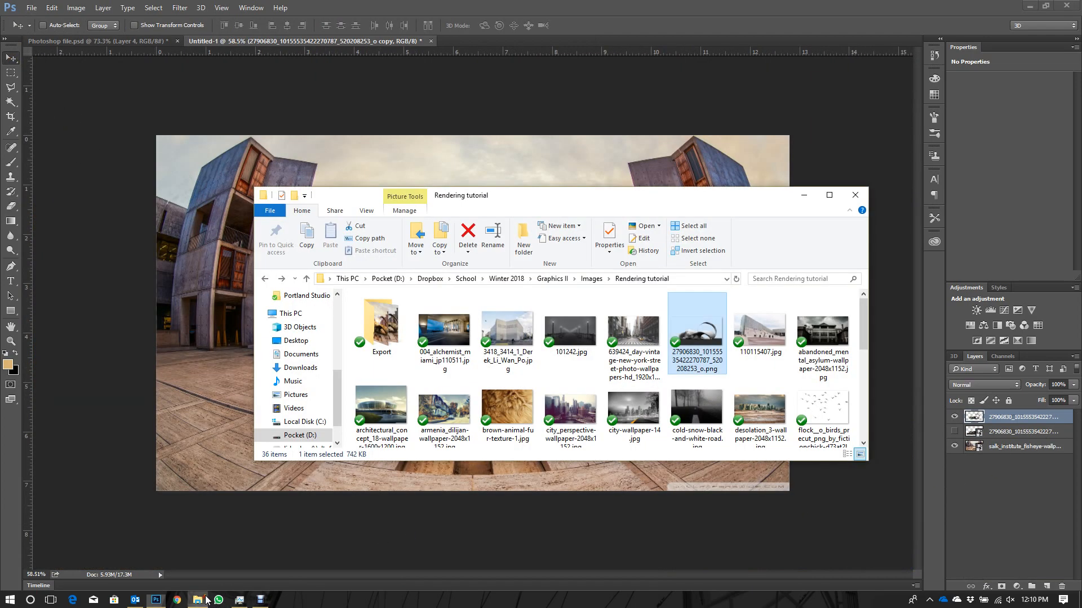
{"action": "left_click", "coordinate": [527, 401]}
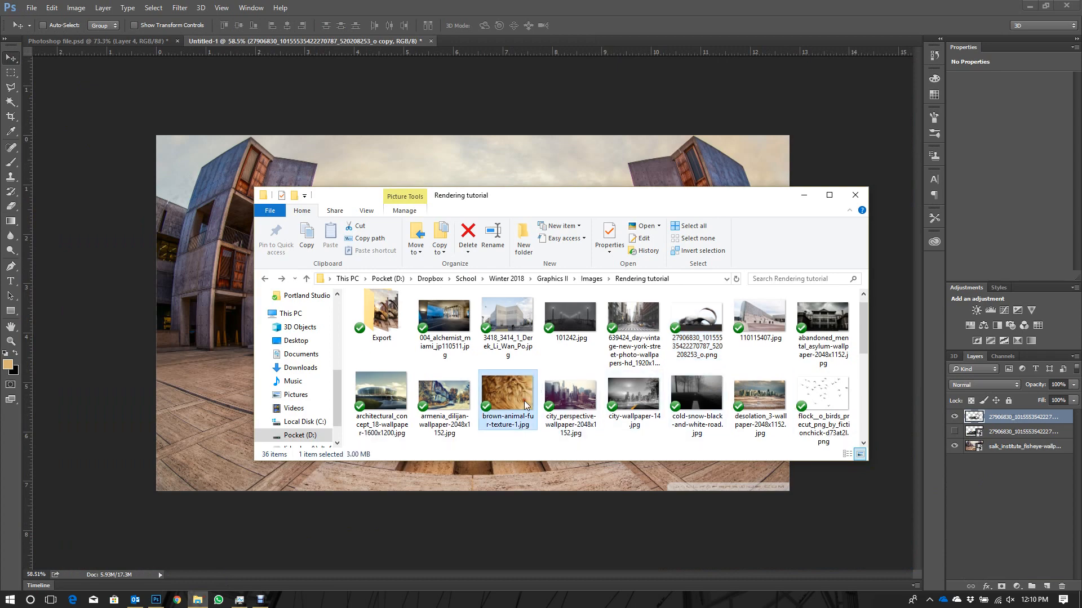
{"action": "double_click", "coordinate": [523, 401]}
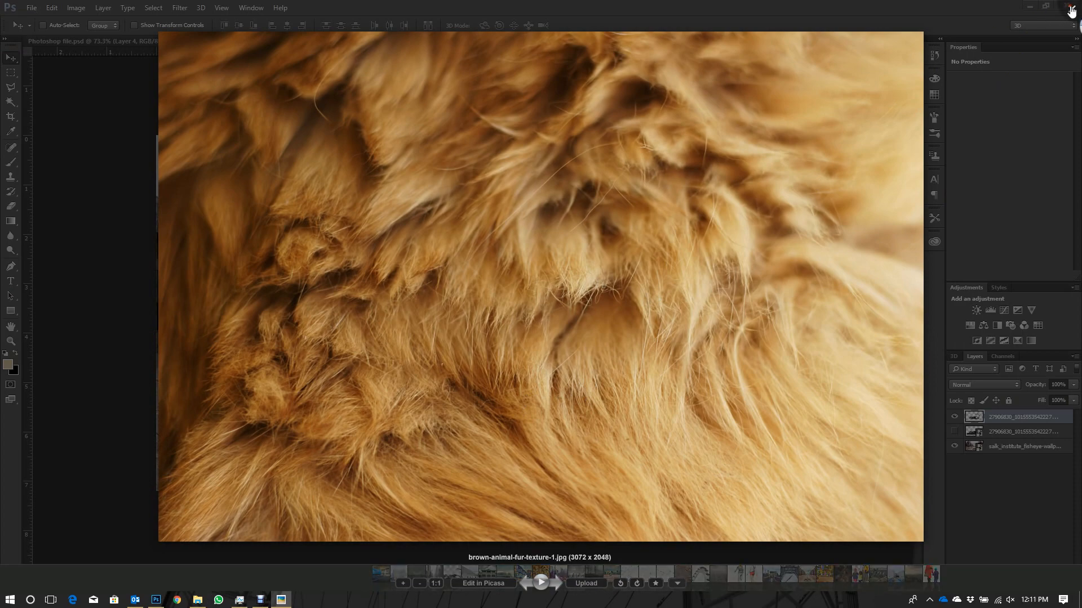
{"action": "left_click", "coordinate": [1069, 9]}
{"action": "scroll", "coordinate": [520, 386], "scroll_direction": "down", "scroll_amount": 4}
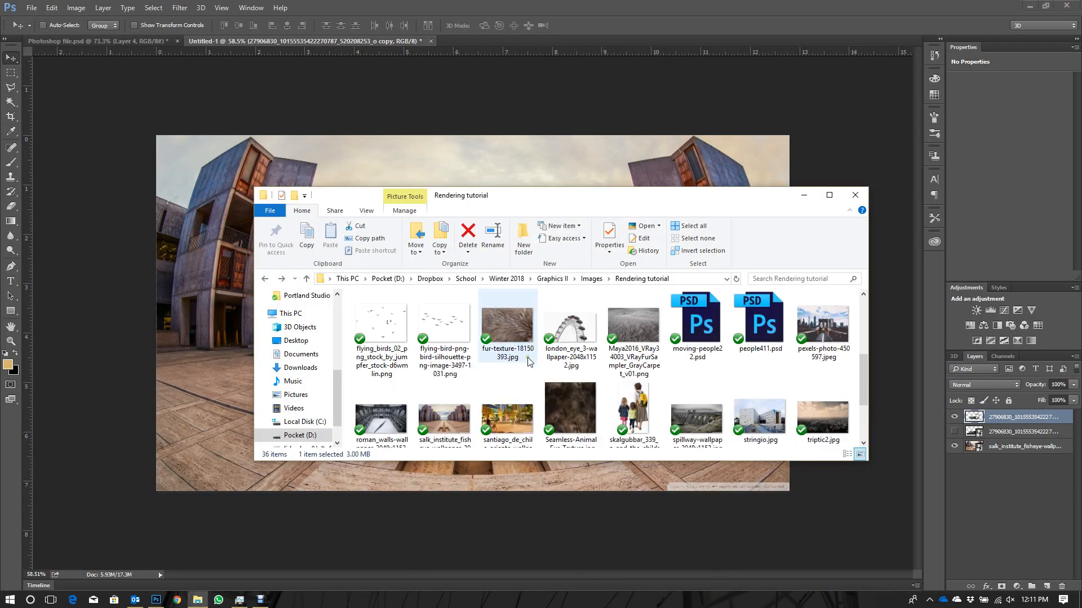
{"action": "scroll", "coordinate": [539, 352], "scroll_direction": "up", "scroll_amount": 5}
{"action": "left_click_drag", "start_coordinate": [507, 407], "coordinate": [225, 265]}
{"action": "key", "text": "Return"}
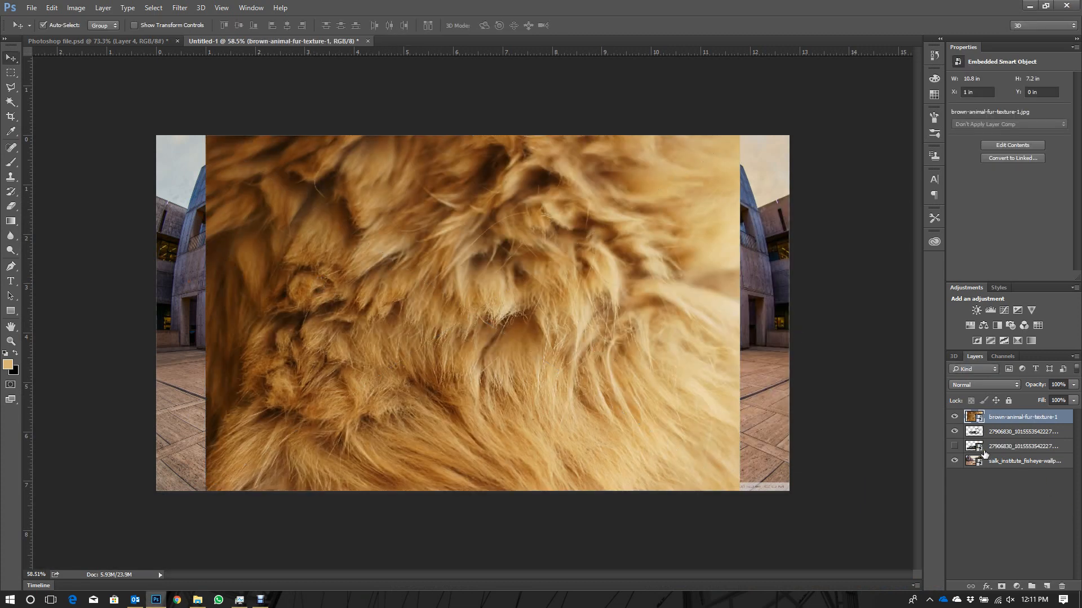
- Duplicate the fur texture layer, place the copy below the visible model layer and hide it
{"action": "key", "text": "ctrl+j"}
{"action": "left_click_drag", "start_coordinate": [1009, 416], "coordinate": [997, 459]}
{"action": "left_click", "coordinate": [953, 446]}
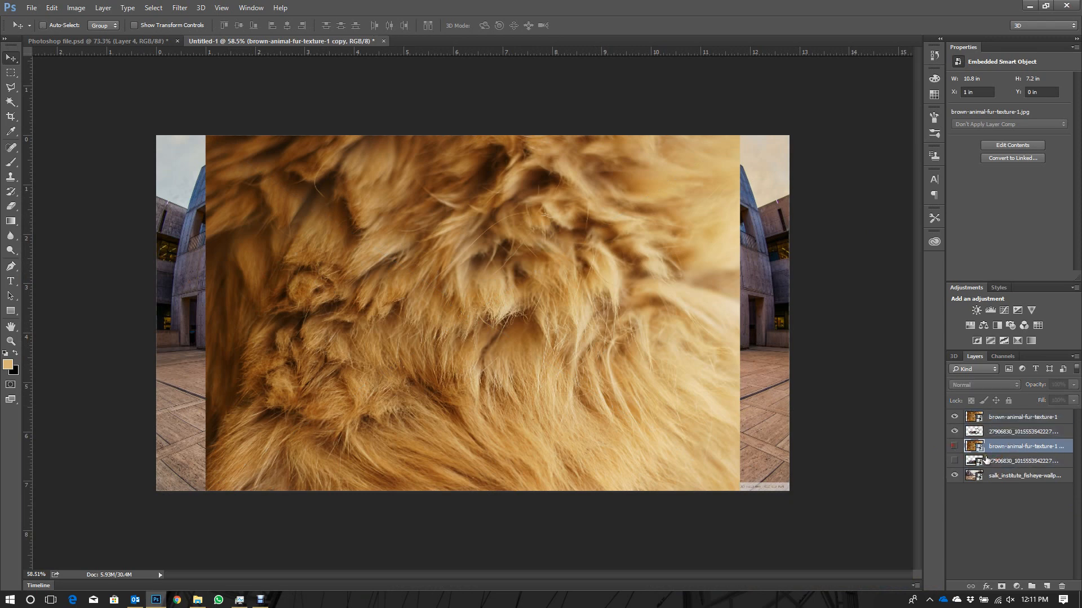
- Scale the original fur texture layer proportionally to about 13.36% and position it over the model's left end
{"action": "left_click", "coordinate": [973, 423]}
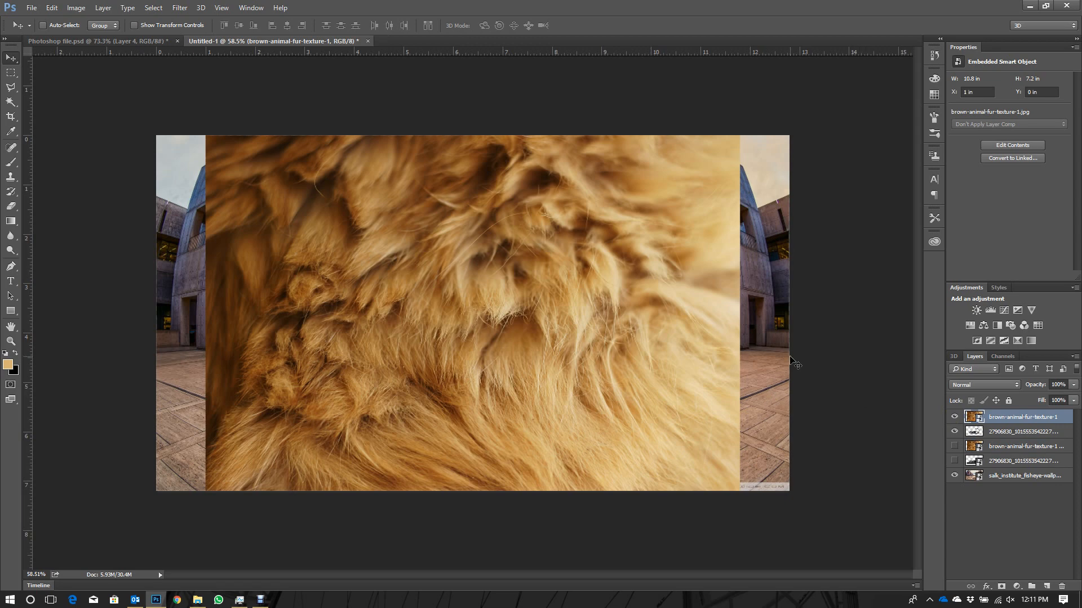
{"action": "key", "text": "ctrl+t"}
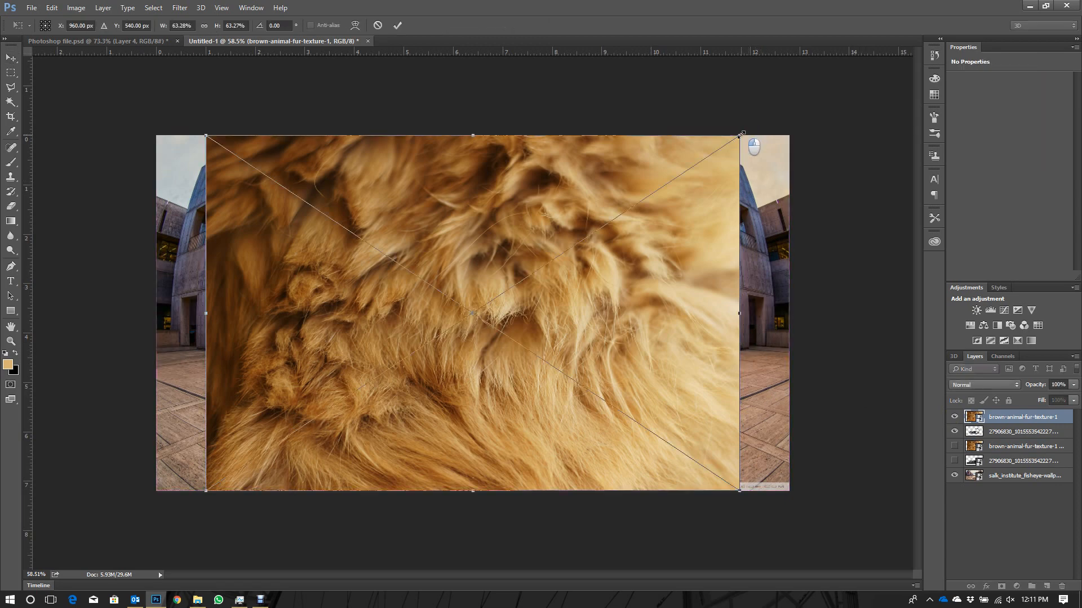
{"action": "left_click_drag", "start_coordinate": [739, 136], "coordinate": [542, 268]}
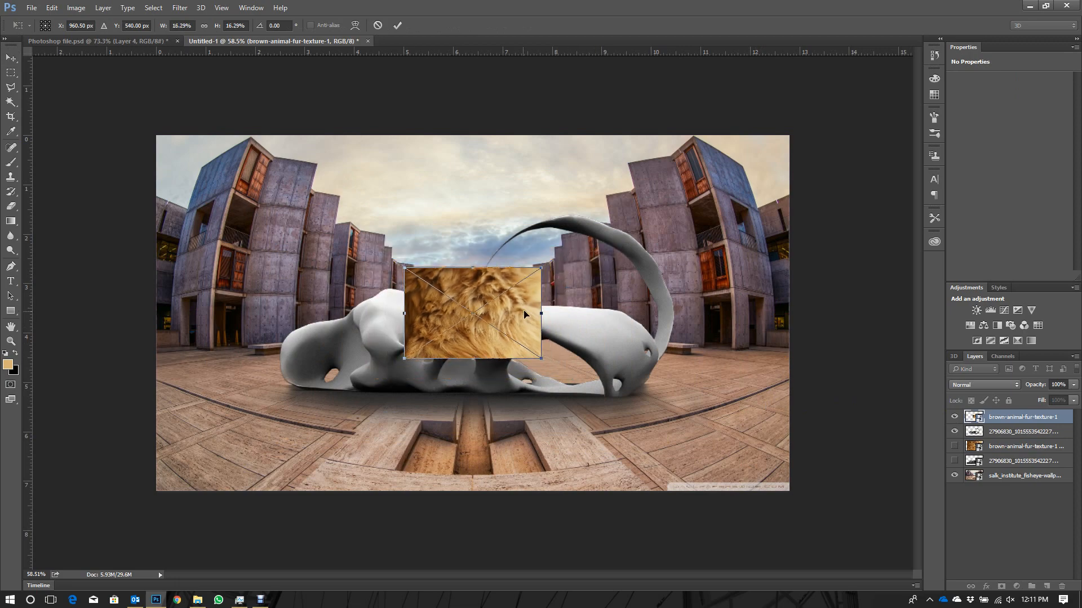
{"action": "left_click_drag", "start_coordinate": [500, 320], "coordinate": [354, 355]}
{"action": "scroll", "coordinate": [354, 355], "scroll_direction": "up", "scroll_amount": 4}
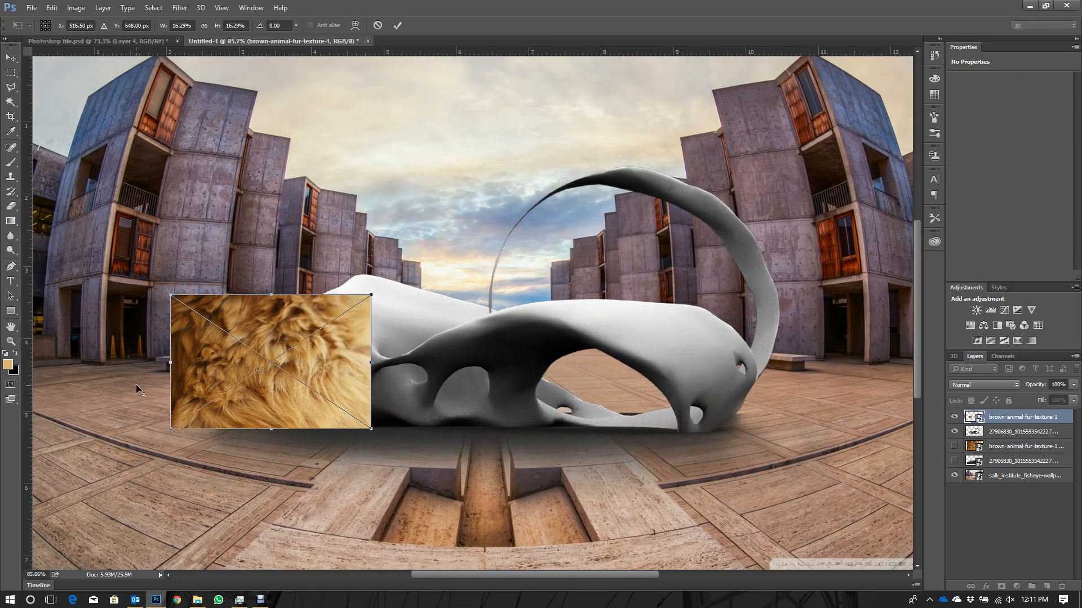
{"action": "scroll", "coordinate": [137, 384], "scroll_direction": "up", "scroll_amount": 4}
{"action": "left_click", "coordinate": [475, 261]}
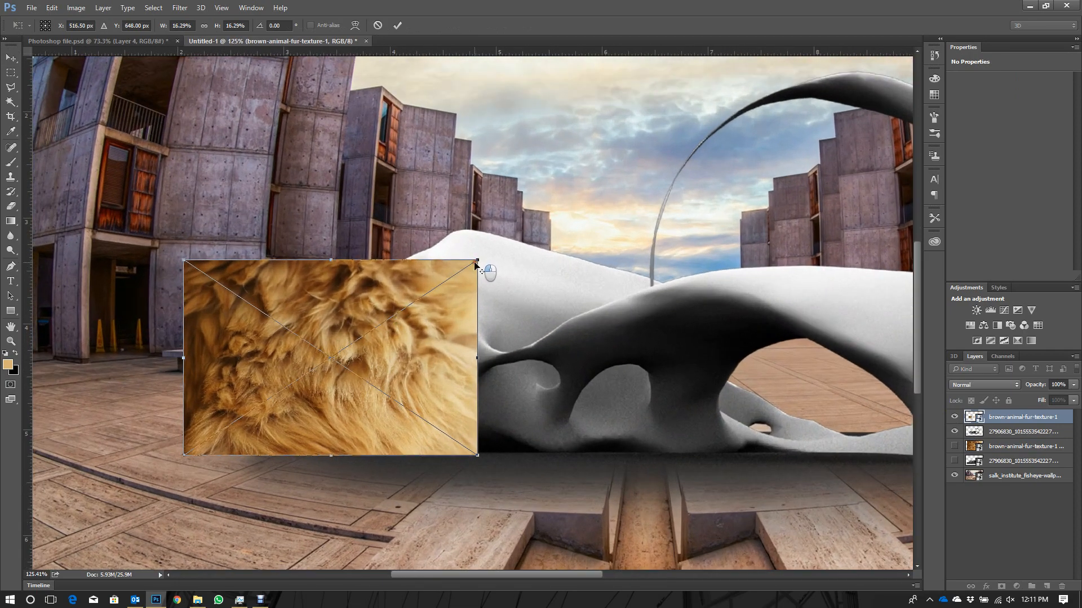
{"action": "left_click_drag", "start_coordinate": [474, 262], "coordinate": [448, 280]}
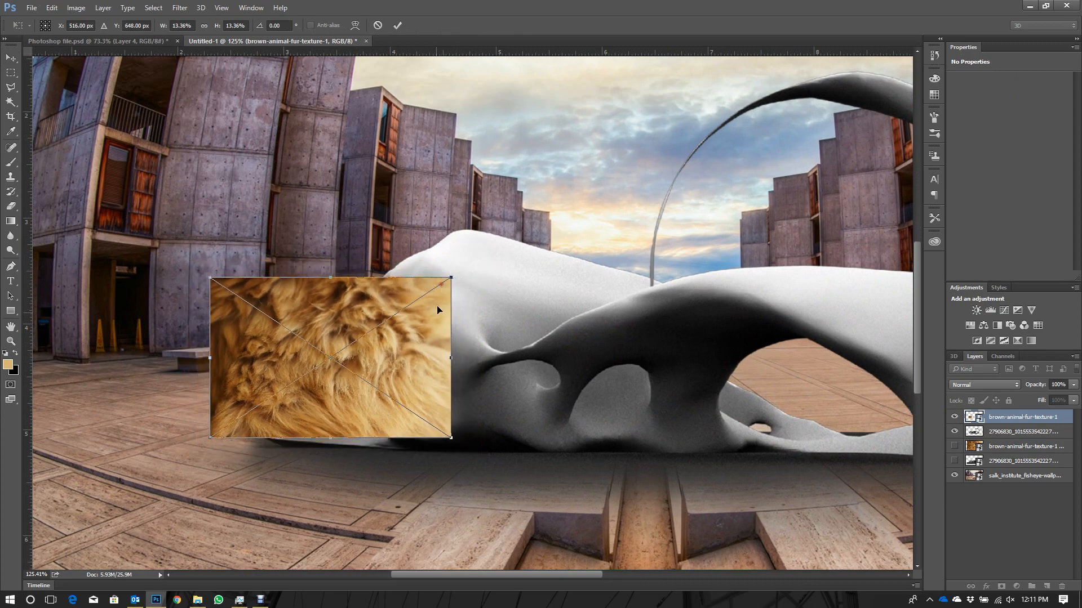
{"action": "left_click_drag", "start_coordinate": [425, 348], "coordinate": [432, 353]}
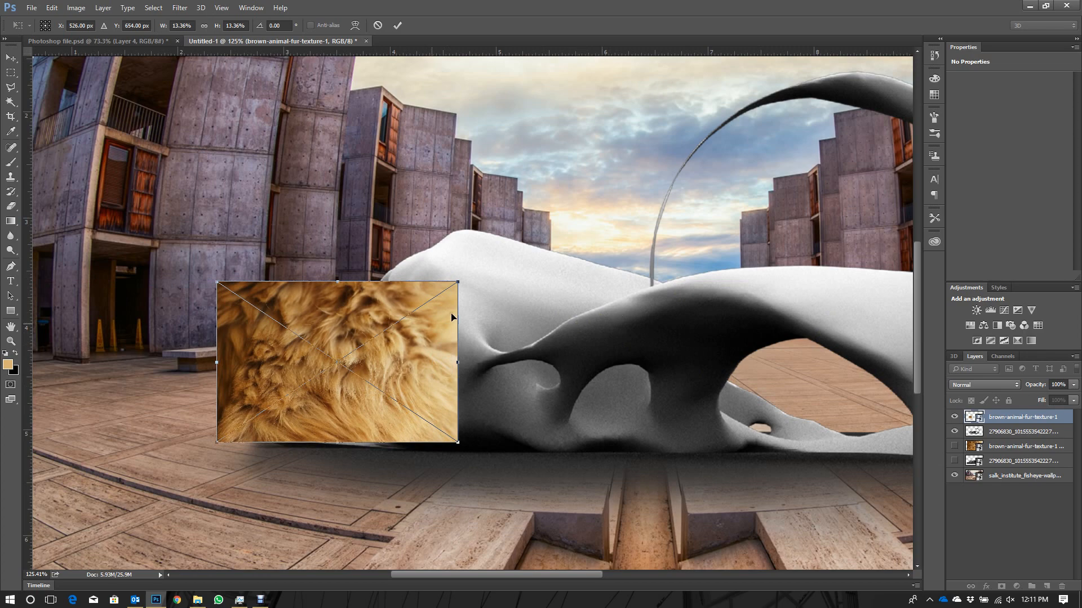
{"action": "mouse_move", "coordinate": [340, 427]}
{"action": "left_mouse_down"}
{"action": "mouse_move", "coordinate": [360, 445]}
{"action": "mouse_move", "coordinate": [332, 435]}
{"action": "left_mouse_up"}
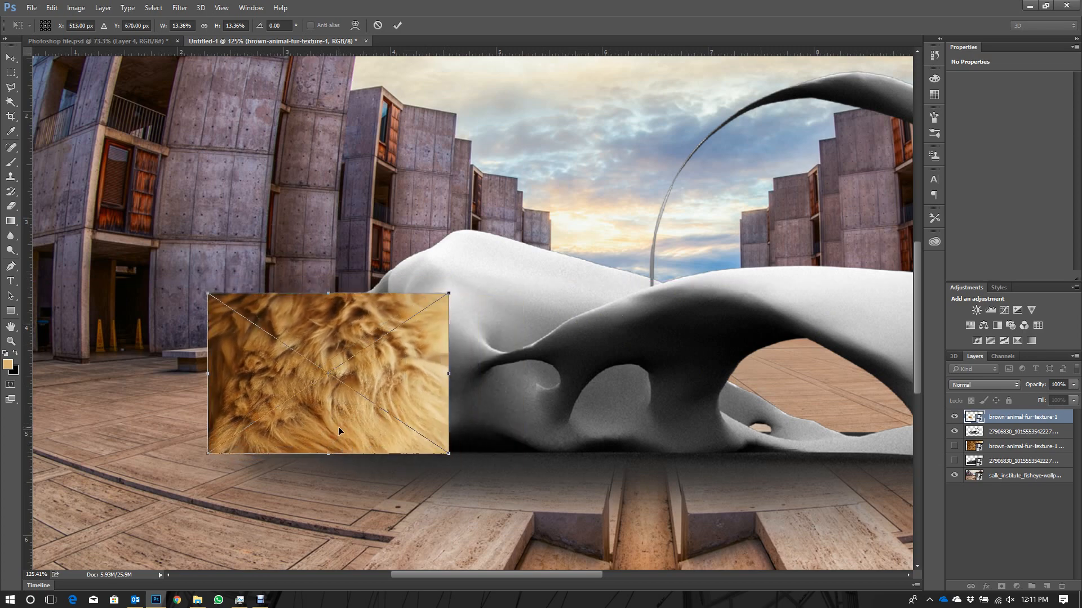
{"action": "key", "text": "Return"}
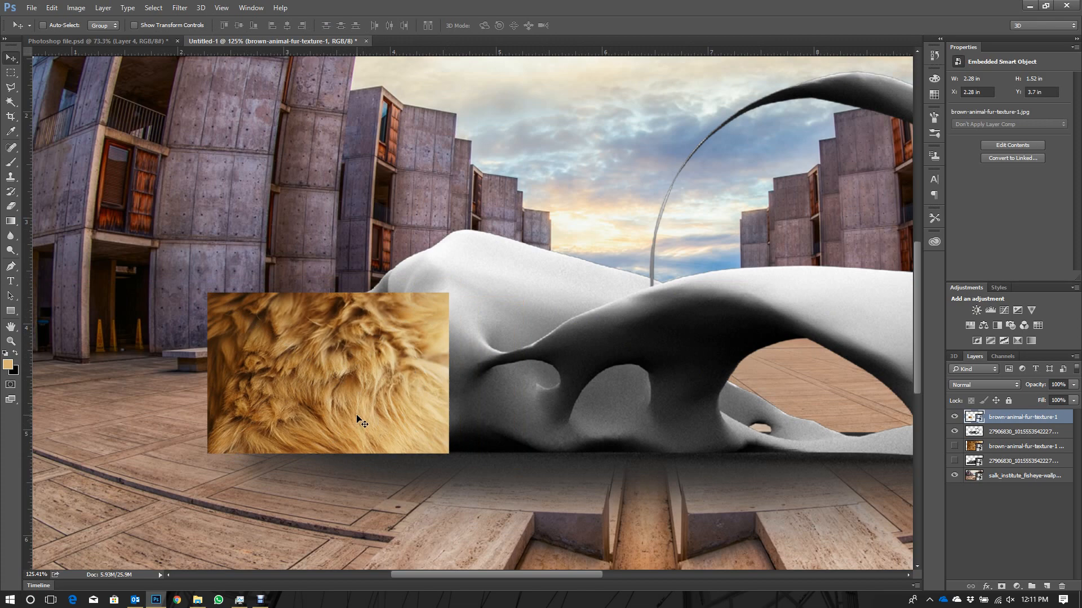
- Duplicate the small fur piece straight upward so that the copy overlaps the original's upper edge
{"action": "left_click_drag", "start_coordinate": [355, 427], "coordinate": [350, 296]}
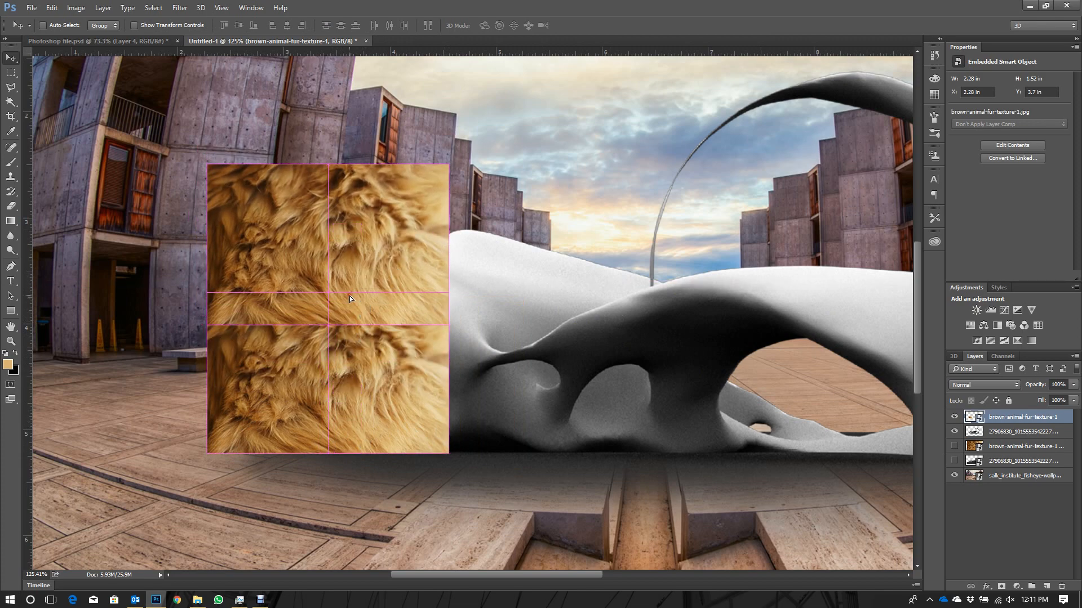
{"action": "key", "text": "ctrl+z"}
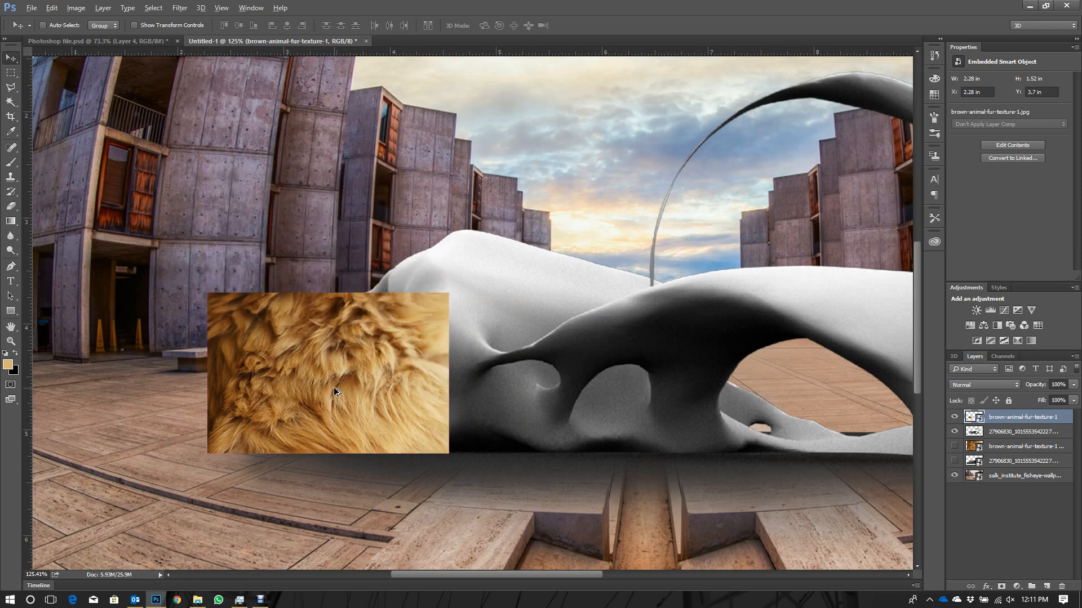
{"action": "left_click_drag", "start_coordinate": [334, 390], "coordinate": [329, 271]}
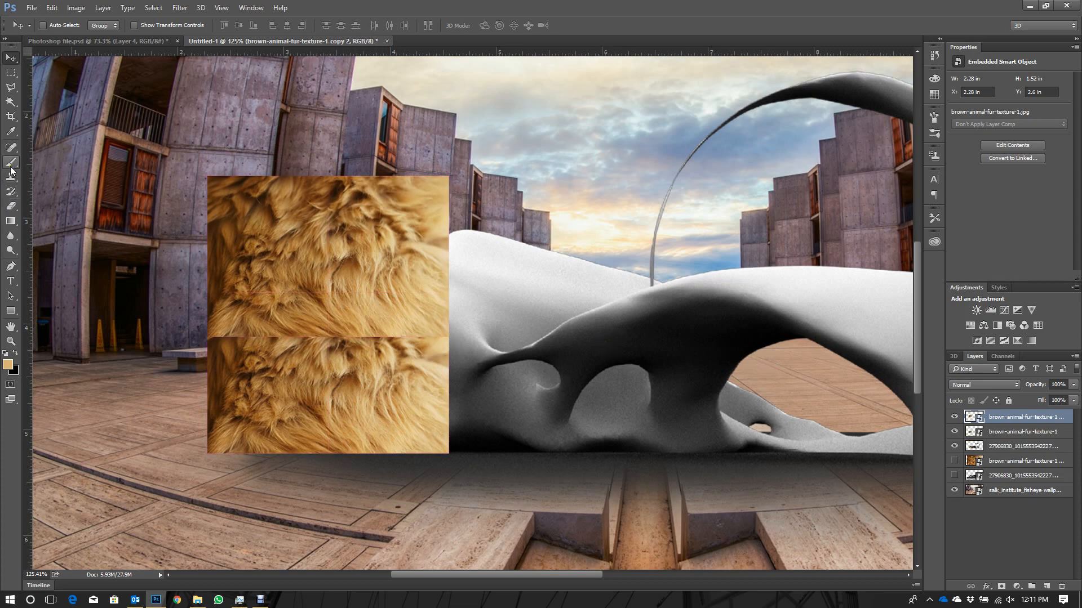
- Rasterize the upper fur copy and blend its lower edge into the piece below using a 75 px Eraser at 33% opacity
{"action": "left_click", "coordinate": [16, 207]}
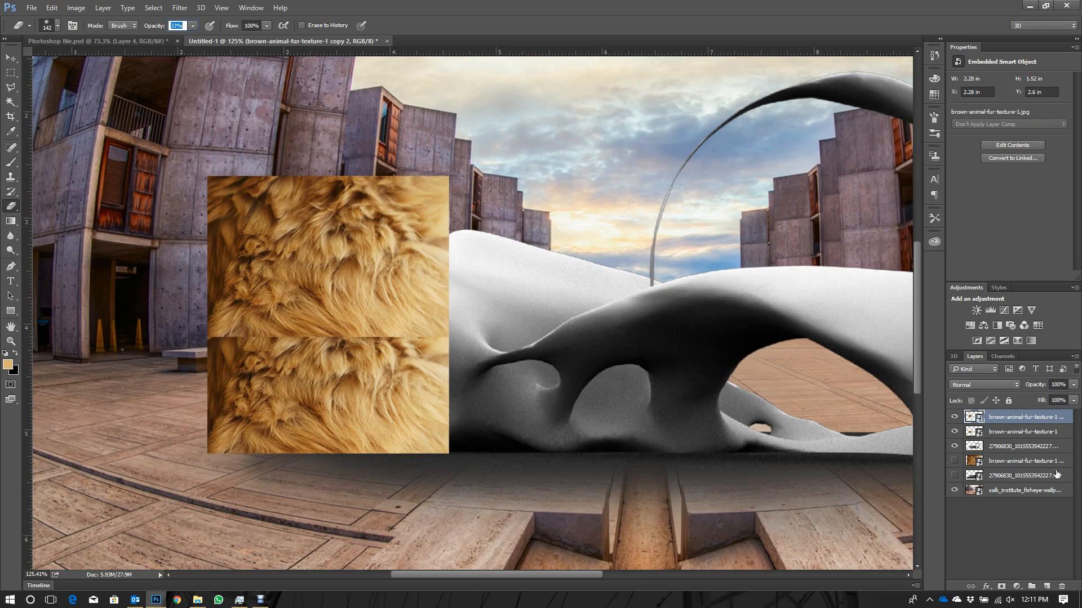
{"action": "left_click", "coordinate": [954, 417]}
{"action": "left_click", "coordinate": [954, 418]}
{"action": "left_click", "coordinate": [342, 339]}
{"action": "key", "text": "Return"}
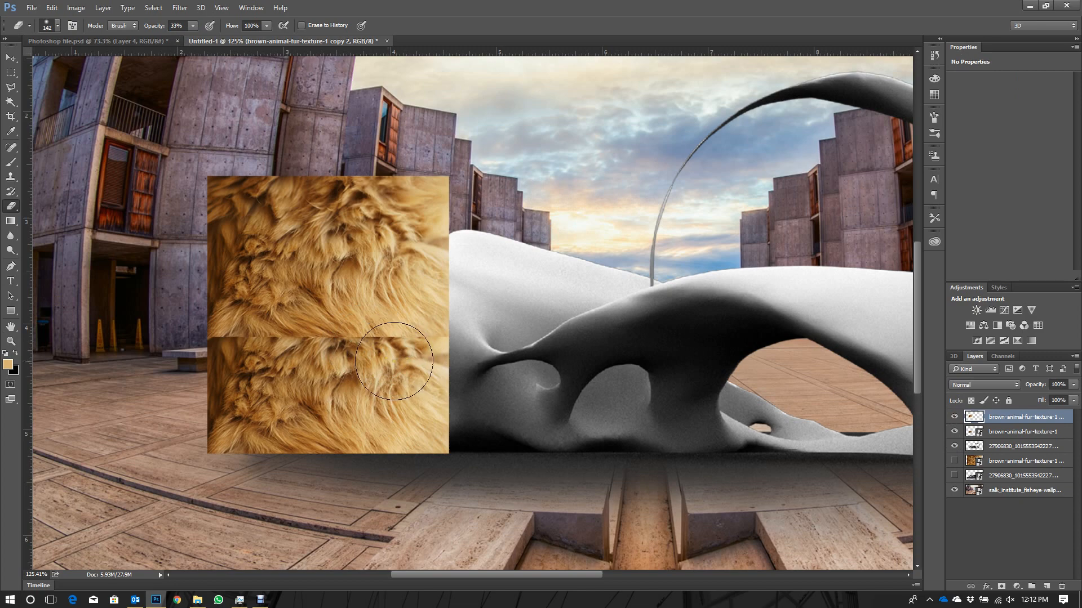
{"action": "right_click", "coordinate": [385, 363]}
{"action": "mouse_move", "coordinate": [250, 345]}
{"action": "left_mouse_down"}
{"action": "mouse_move", "coordinate": [419, 346]}
{"action": "mouse_move", "coordinate": [232, 350]}
{"action": "mouse_move", "coordinate": [424, 347]}
{"action": "left_mouse_up"}
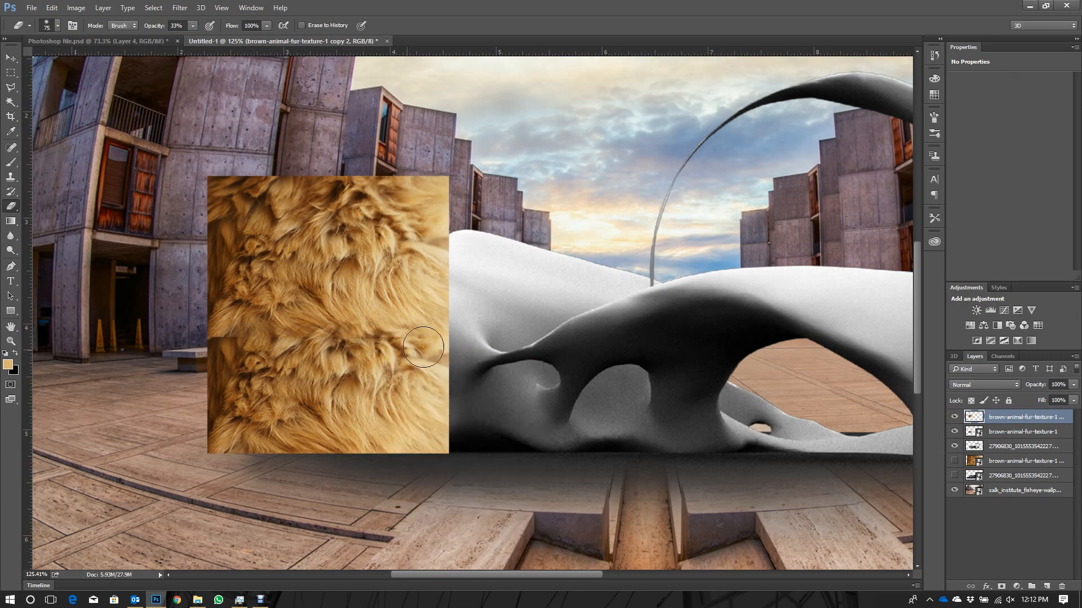
{"action": "mouse_move", "coordinate": [253, 346]}
{"action": "left_mouse_down"}
{"action": "mouse_move", "coordinate": [187, 342]}
{"action": "mouse_move", "coordinate": [218, 340]}
{"action": "mouse_move", "coordinate": [171, 354]}
{"action": "left_mouse_up"}
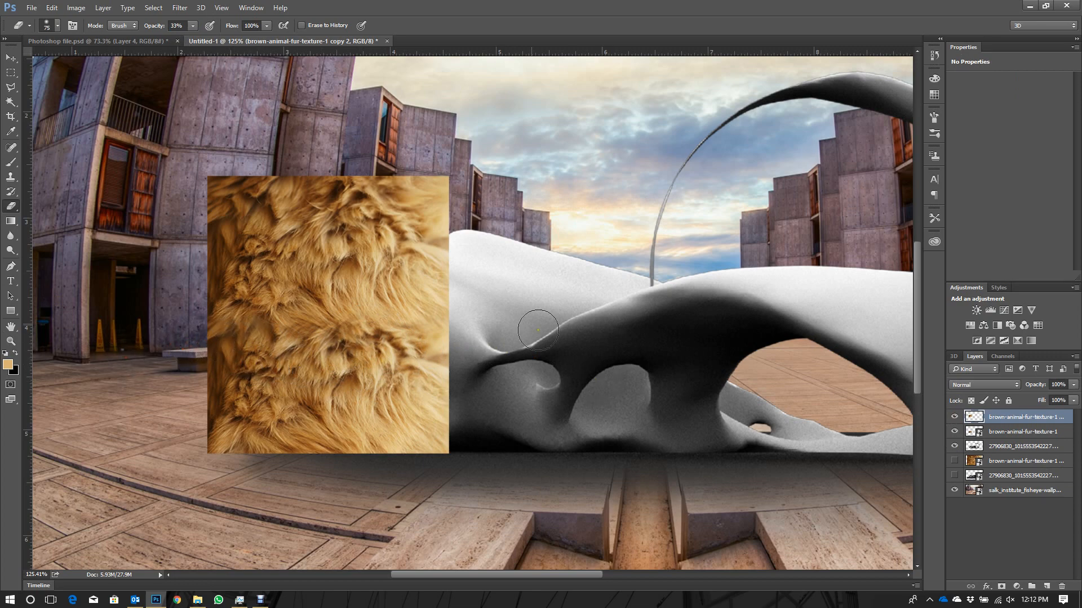
- Duplicate the upper fur piece to its right with an overlap and erase the copy's left edge to blend the seam
{"action": "left_click", "coordinate": [12, 58]}
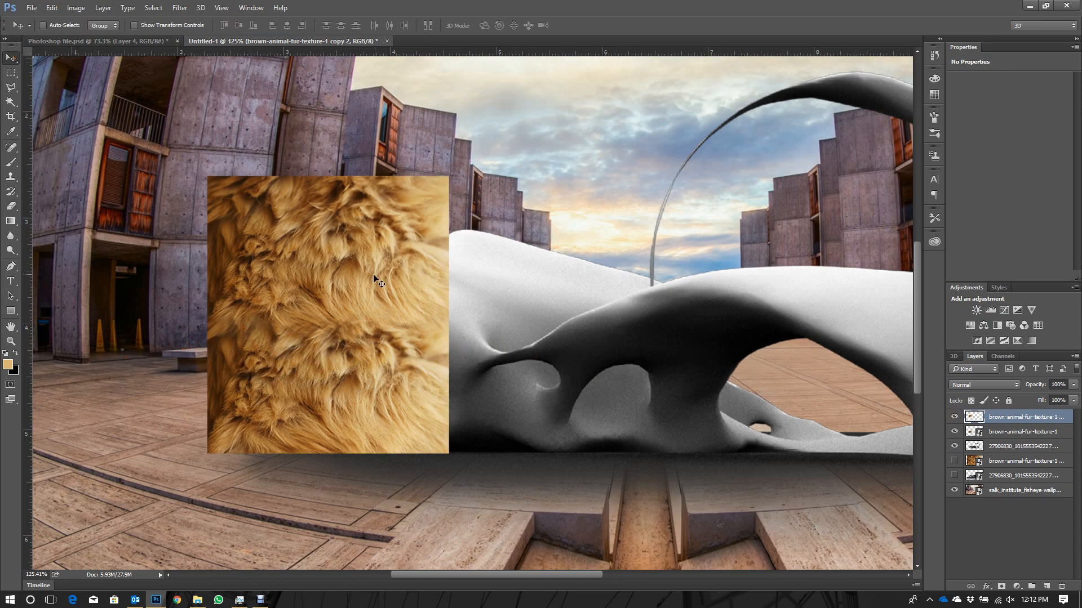
{"action": "left_click_drag", "start_coordinate": [278, 260], "coordinate": [473, 294]}
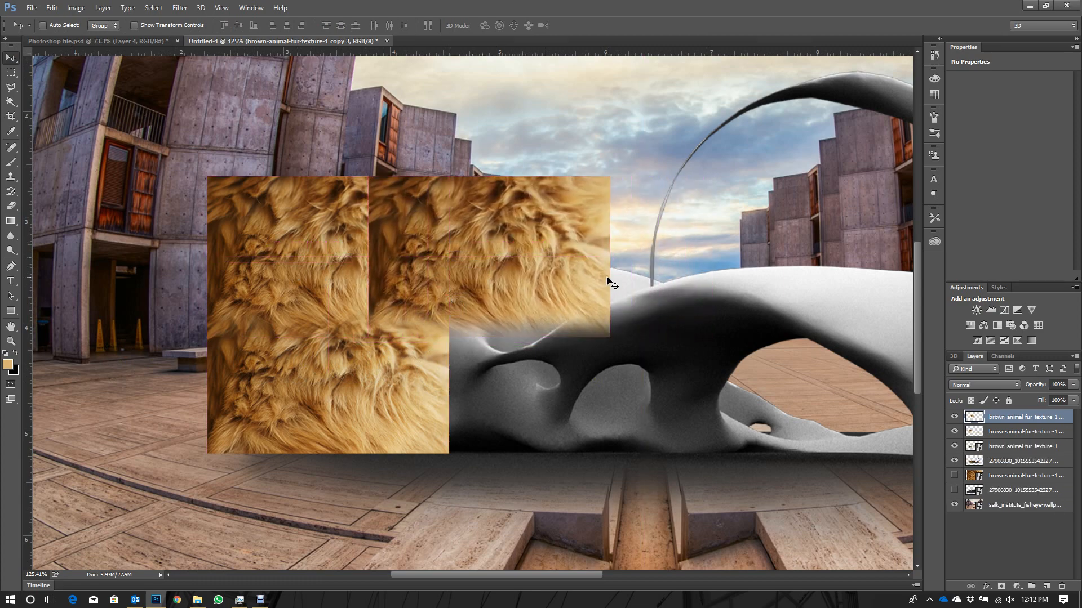
{"action": "left_click", "coordinate": [11, 206]}
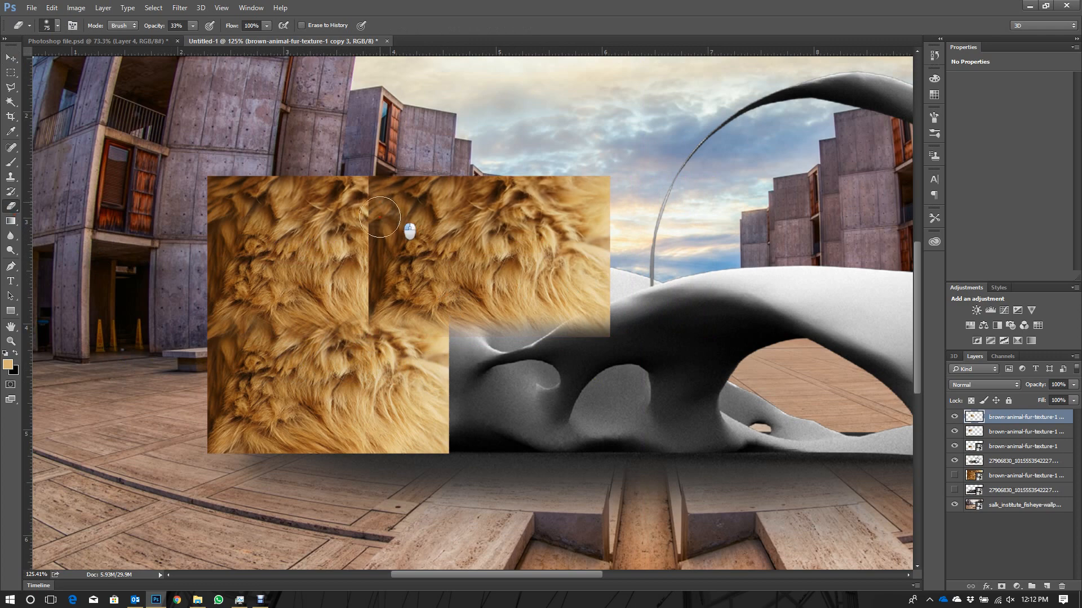
{"action": "mouse_move", "coordinate": [359, 247]}
{"action": "left_mouse_down"}
{"action": "mouse_move", "coordinate": [367, 324]}
{"action": "mouse_move", "coordinate": [403, 326]}
{"action": "left_mouse_up"}
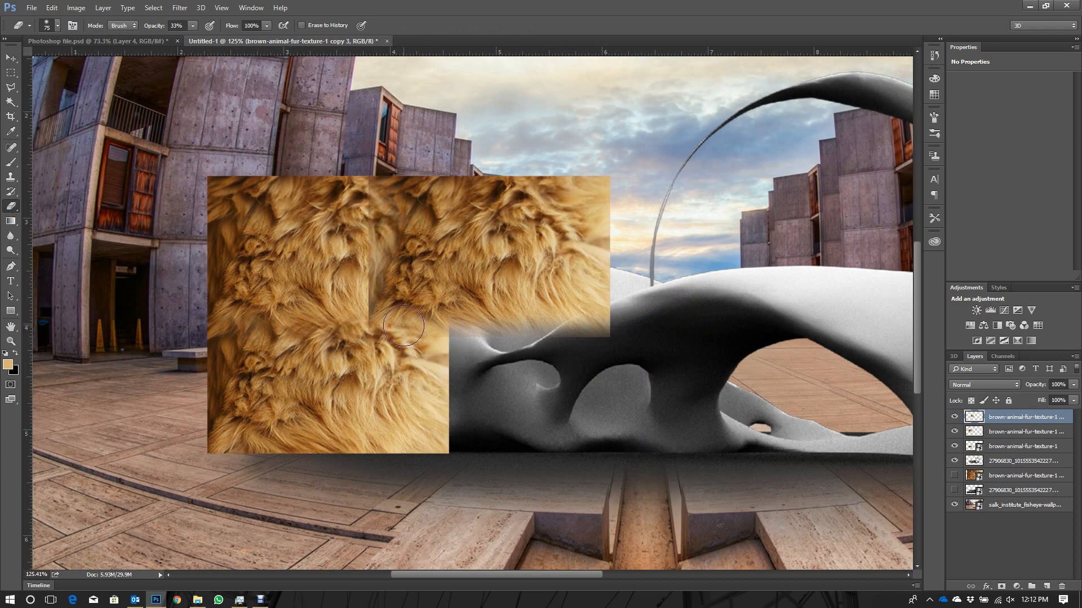
{"action": "mouse_move", "coordinate": [421, 249]}
{"action": "left_mouse_down"}
{"action": "mouse_move", "coordinate": [390, 183]}
{"action": "mouse_move", "coordinate": [368, 212]}
{"action": "mouse_move", "coordinate": [355, 195]}
{"action": "mouse_move", "coordinate": [350, 239]}
{"action": "mouse_move", "coordinate": [370, 272]}
{"action": "mouse_move", "coordinate": [350, 296]}
{"action": "mouse_move", "coordinate": [381, 319]}
{"action": "left_mouse_up"}
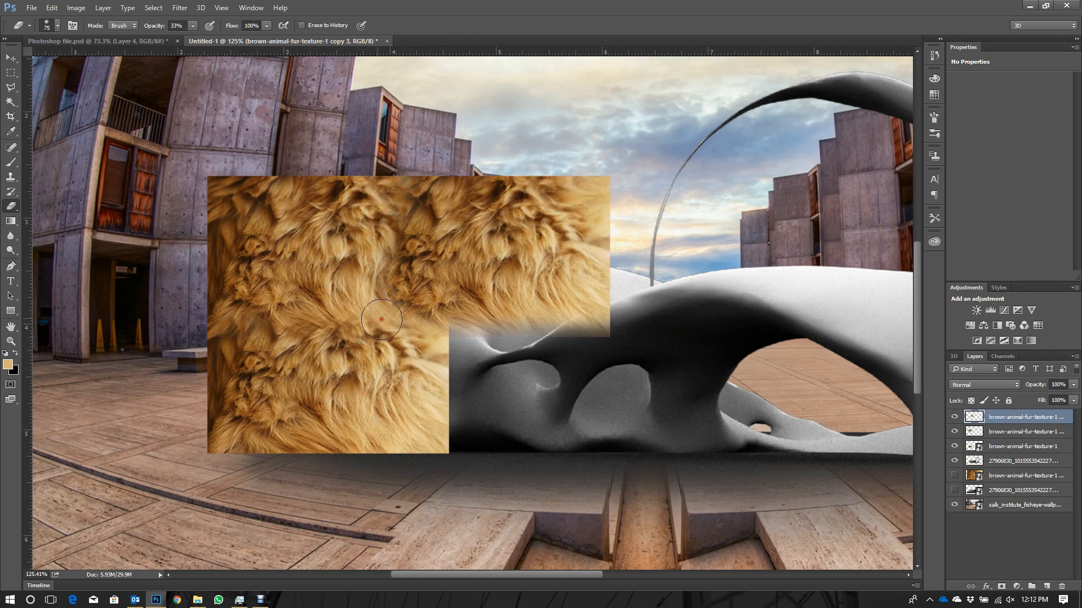
{"action": "mouse_move", "coordinate": [386, 278]}
{"action": "left_mouse_down"}
{"action": "mouse_move", "coordinate": [402, 260]}
{"action": "mouse_move", "coordinate": [404, 325]}
{"action": "mouse_move", "coordinate": [417, 332]}
{"action": "left_mouse_up"}
{"action": "left_click", "coordinate": [11, 58]}
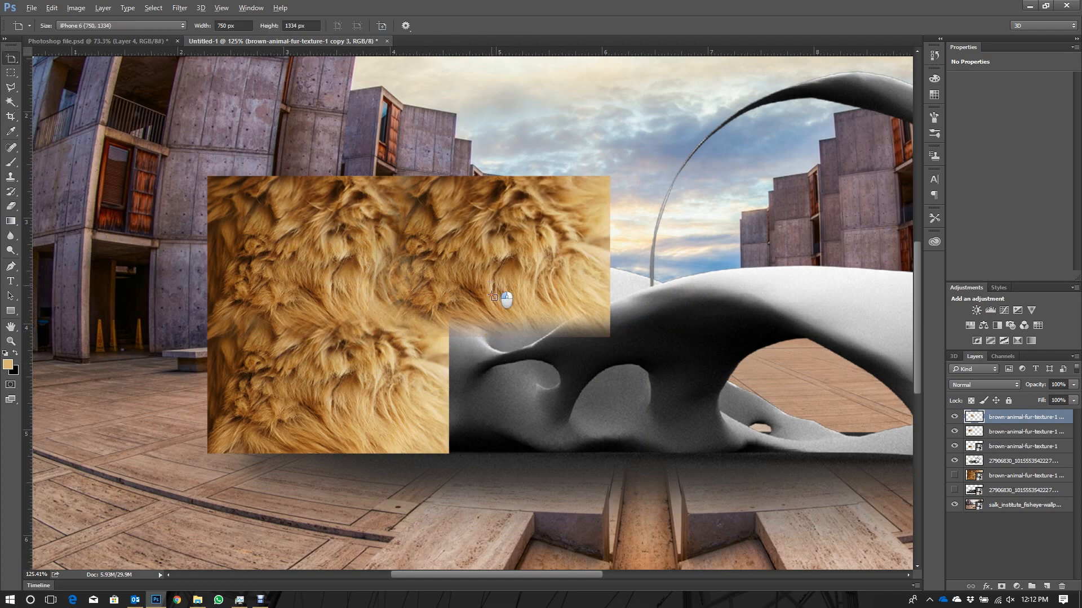
{"action": "left_click_drag", "start_coordinate": [500, 291], "coordinate": [510, 342]}
{"action": "key", "text": "ctrl+z"}
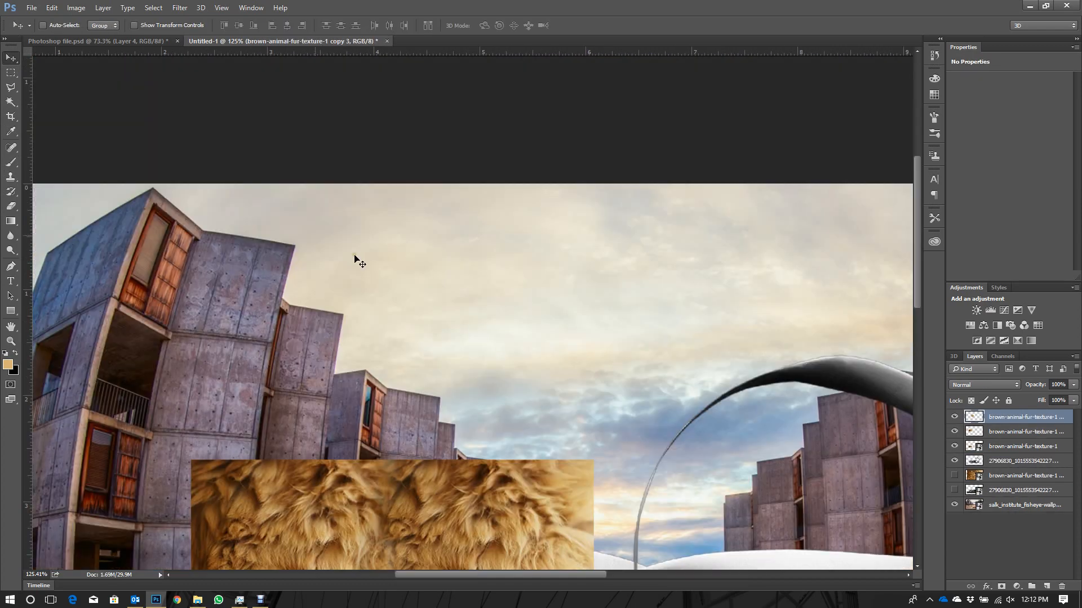
- Duplicate the upper-right fur piece downward to fill the gap beneath it and move the copy one layer lower
{"action": "scroll", "coordinate": [338, 265], "scroll_direction": "down", "scroll_amount": 5}
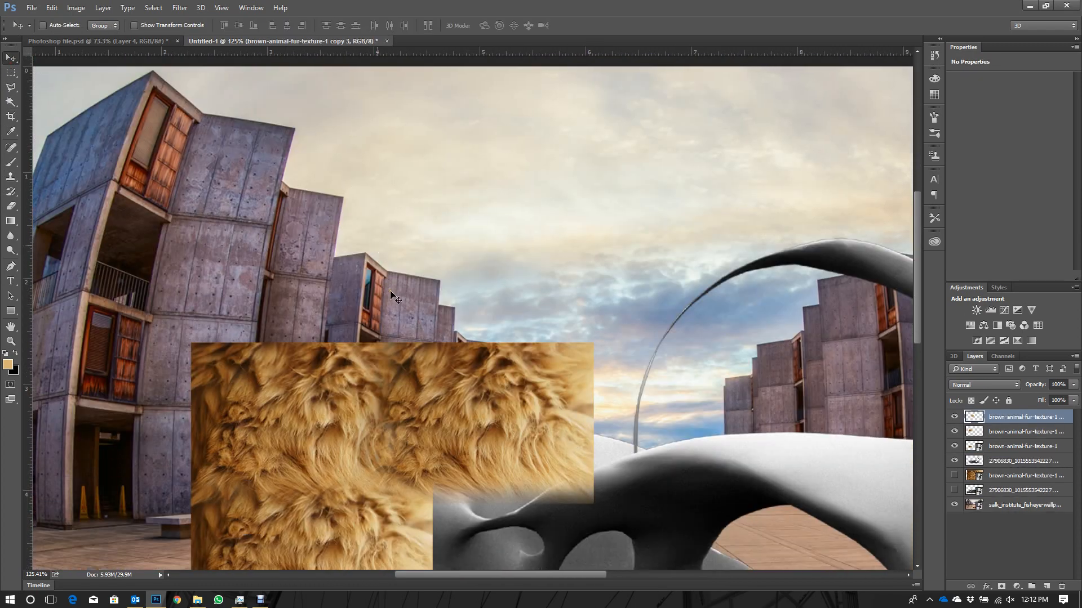
{"action": "scroll", "coordinate": [395, 297], "scroll_direction": "down", "scroll_amount": 4}
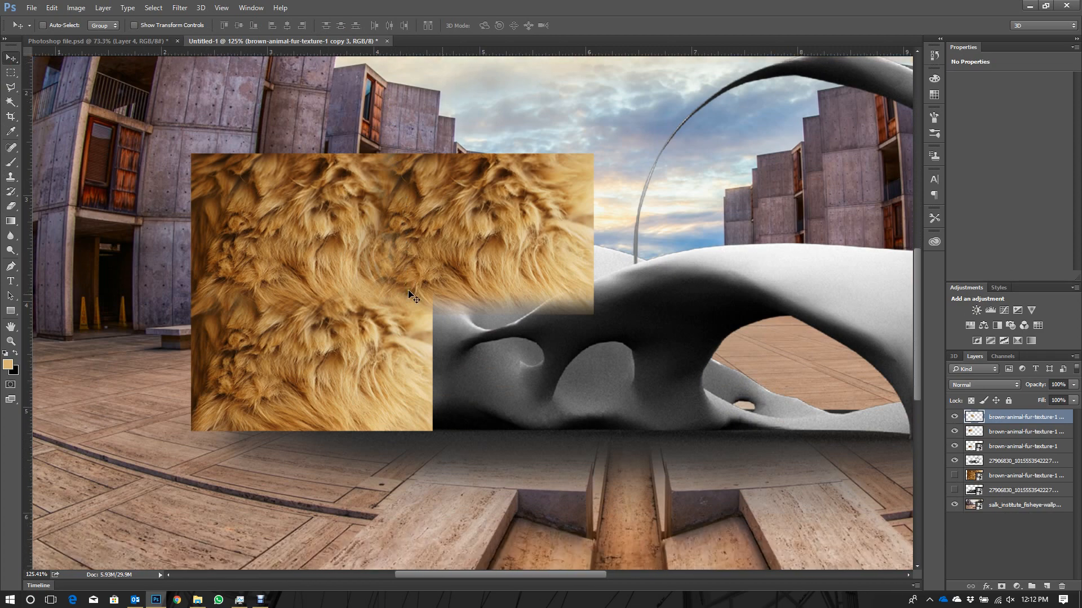
{"action": "left_click_drag", "start_coordinate": [453, 247], "coordinate": [439, 399]}
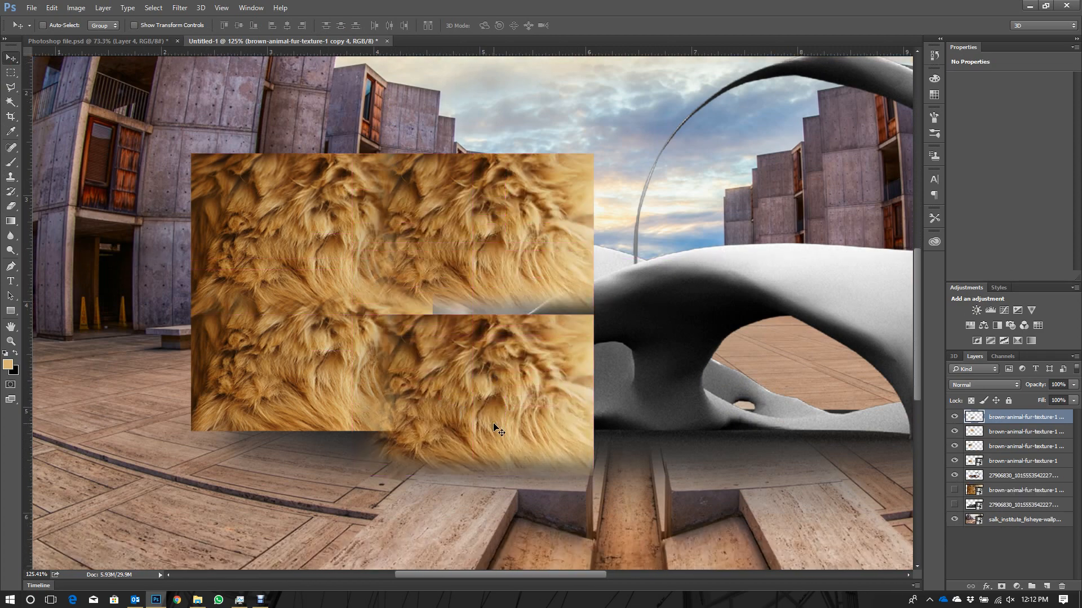
{"action": "left_click_drag", "start_coordinate": [497, 425], "coordinate": [488, 395]}
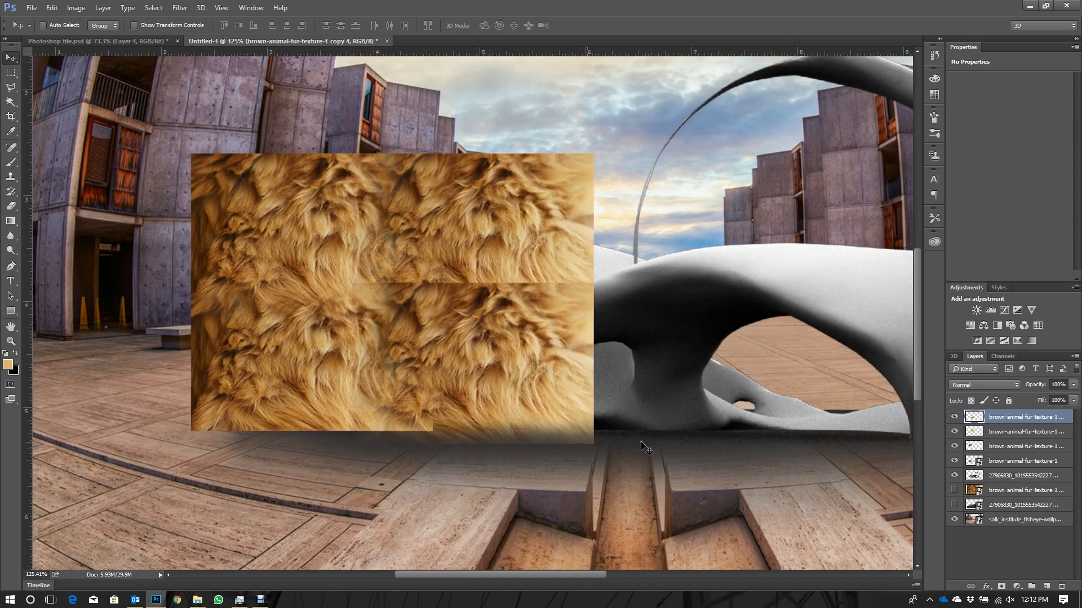
{"action": "left_click_drag", "start_coordinate": [995, 416], "coordinate": [995, 435]}
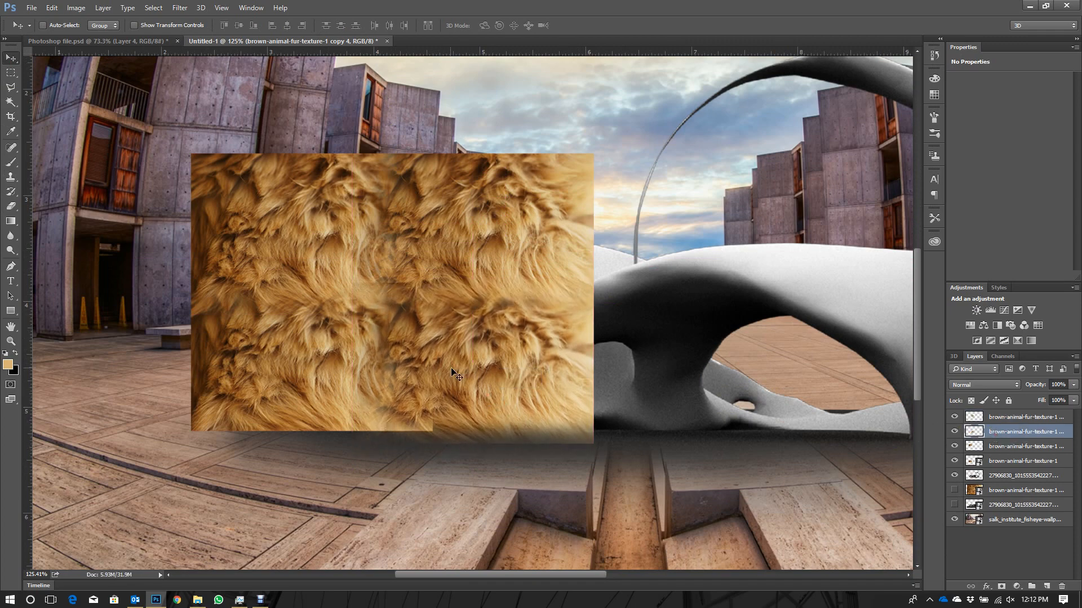
- Enlarge the lower-right fur copy slightly about its centre so it overlaps the neighbouring pieces more
{"action": "left_click_drag", "start_coordinate": [504, 389], "coordinate": [613, 454]}
{"action": "key", "text": "ctrl+t"}
{"action": "key", "text": "Return"}
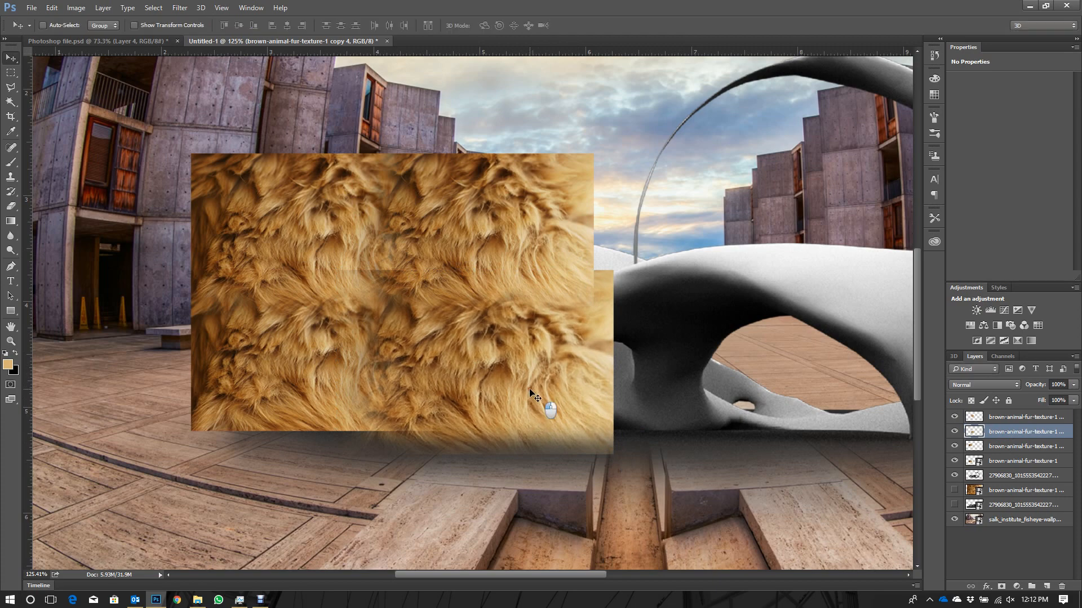
- Soften the upper-left edge of the lower-right fur copy with the Eraser at 33% opacity to blend its seam
{"action": "left_click", "coordinate": [11, 204]}
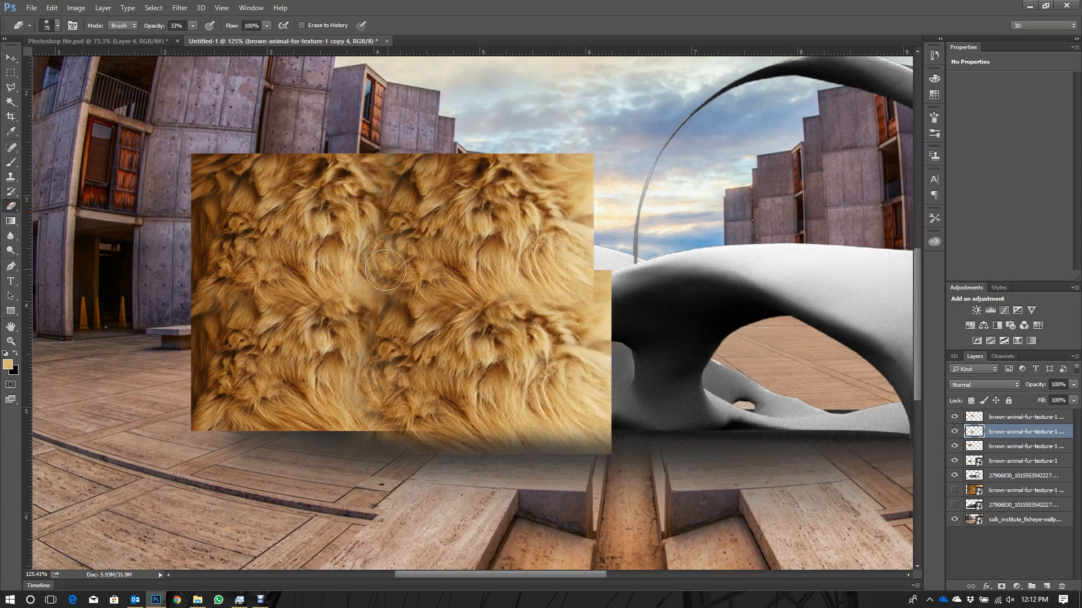
{"action": "left_click_drag", "start_coordinate": [404, 299], "coordinate": [400, 292]}
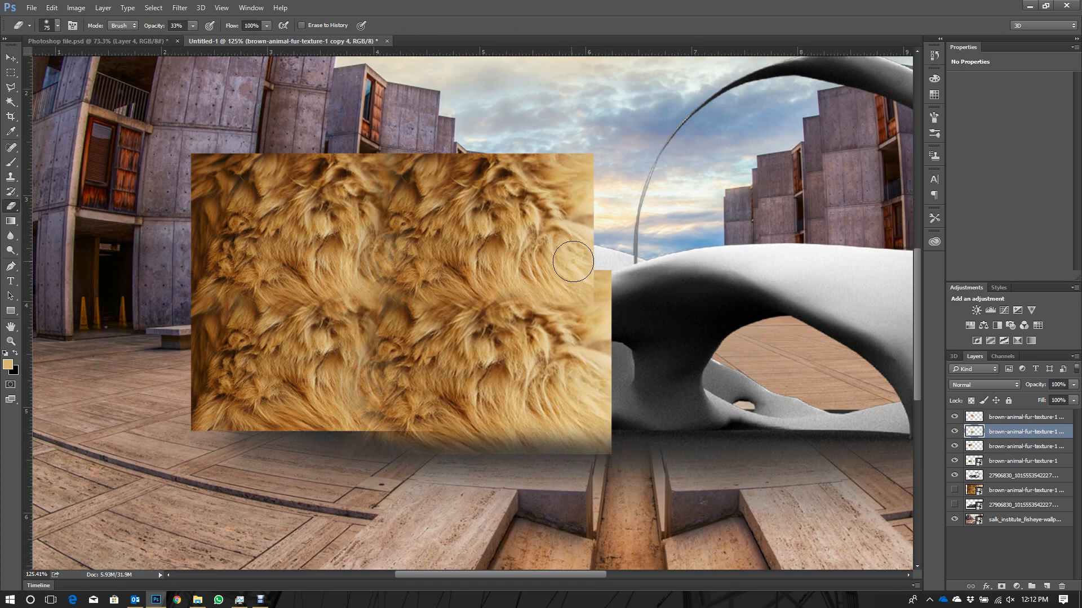
{"action": "left_click", "coordinate": [11, 57]}
- Duplicate the hidden full-size fur texture layer, bring the copy to the top of the layer stack and make it visible
{"action": "left_click", "coordinate": [1010, 479]}
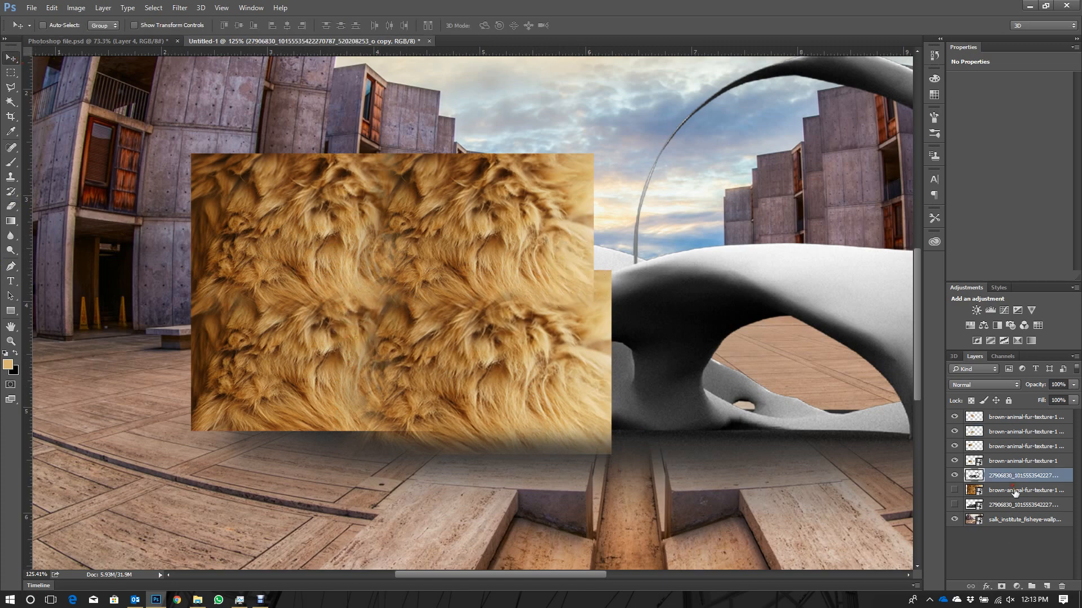
{"action": "left_click", "coordinate": [1016, 492]}
{"action": "key", "text": "ctrl+j"}
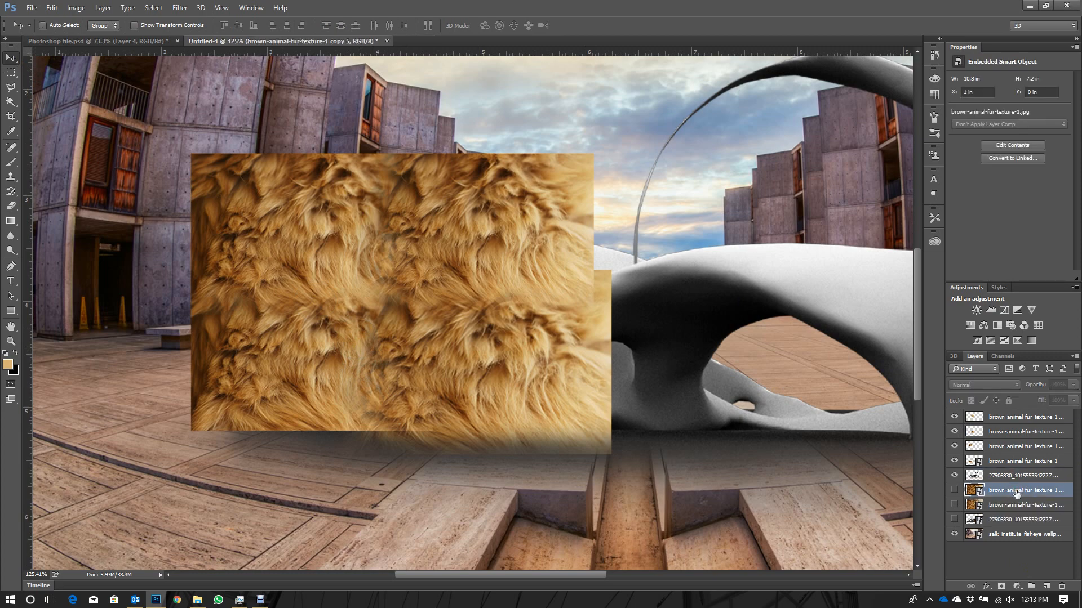
{"action": "left_click_drag", "start_coordinate": [1017, 493], "coordinate": [1009, 416]}
{"action": "left_click", "coordinate": [954, 417]}
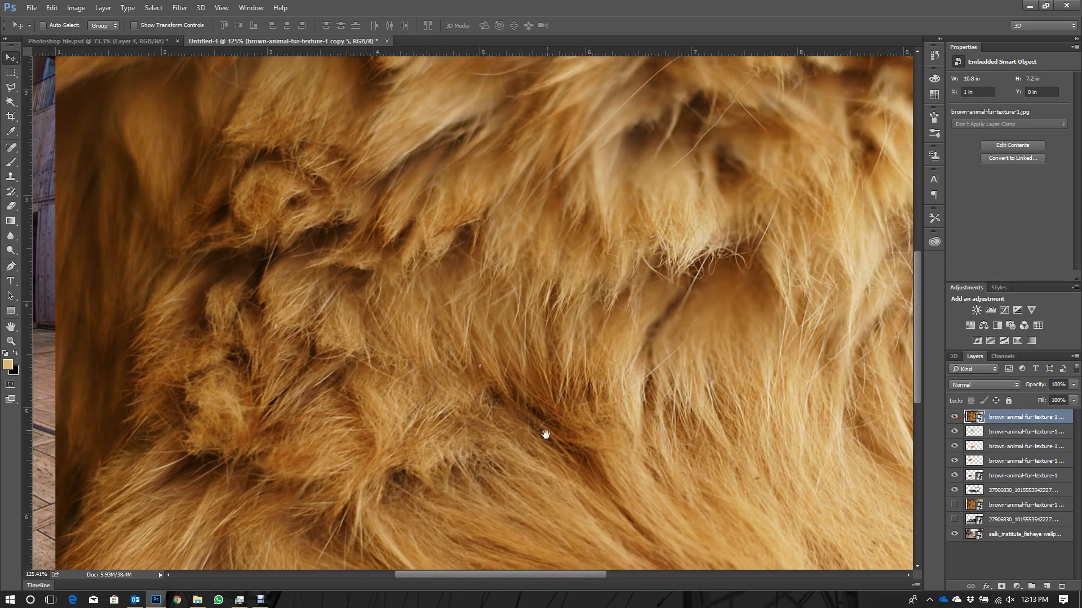
- Scale the full-size fur copy down to about 16.2% and place it overlapping the tiled fur's upper-right part
{"action": "scroll", "coordinate": [545, 434], "scroll_direction": "down", "scroll_amount": 2}
{"action": "scroll", "coordinate": [561, 431], "scroll_direction": "down", "scroll_amount": 4}
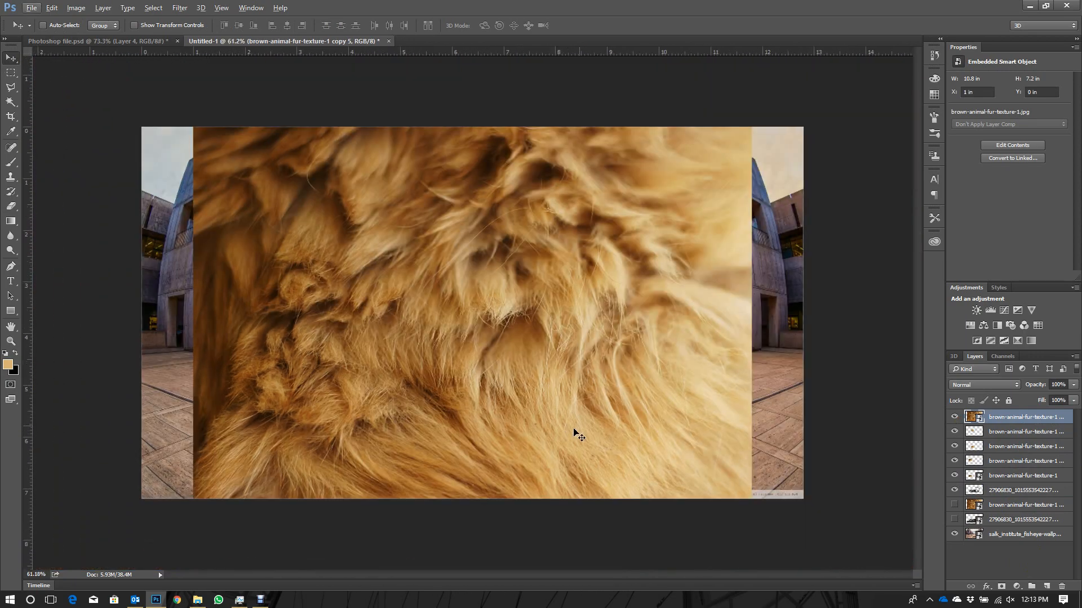
{"action": "key", "text": "ctrl+t"}
{"action": "left_click_drag", "start_coordinate": [751, 128], "coordinate": [538, 268]}
{"action": "scroll", "coordinate": [449, 337], "scroll_direction": "up", "scroll_amount": 3}
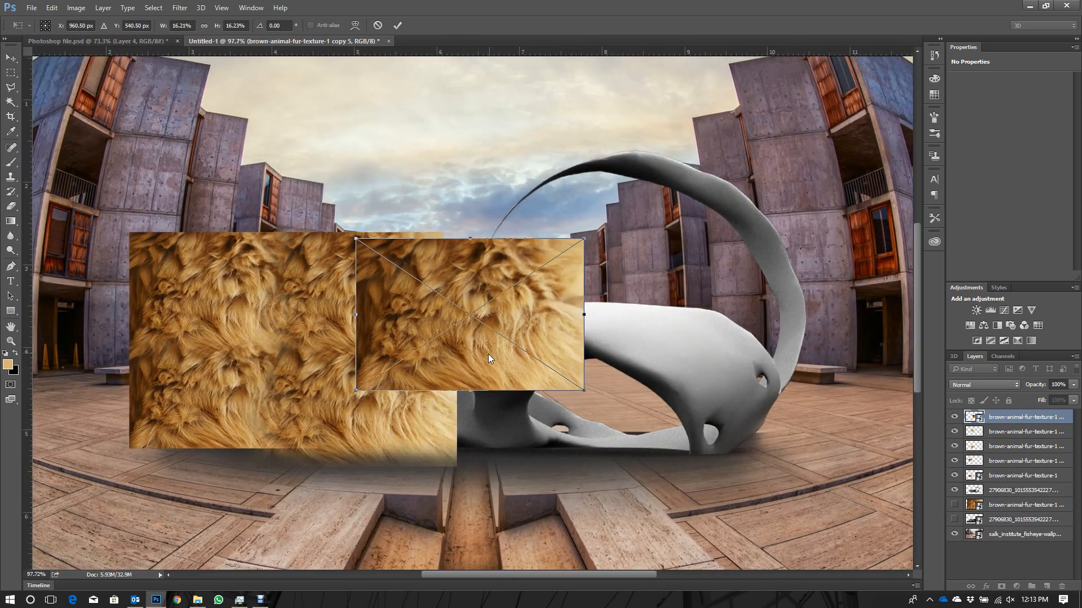
{"action": "mouse_move", "coordinate": [488, 334]}
{"action": "left_mouse_down"}
{"action": "mouse_move", "coordinate": [516, 355]}
{"action": "mouse_move", "coordinate": [505, 339]}
{"action": "left_mouse_up"}
{"action": "key", "text": "Return"}
- Move the new fur piece to the right, clear of the tiled fur and over the grey model
{"action": "scroll", "coordinate": [523, 340], "scroll_direction": "up", "scroll_amount": 3}
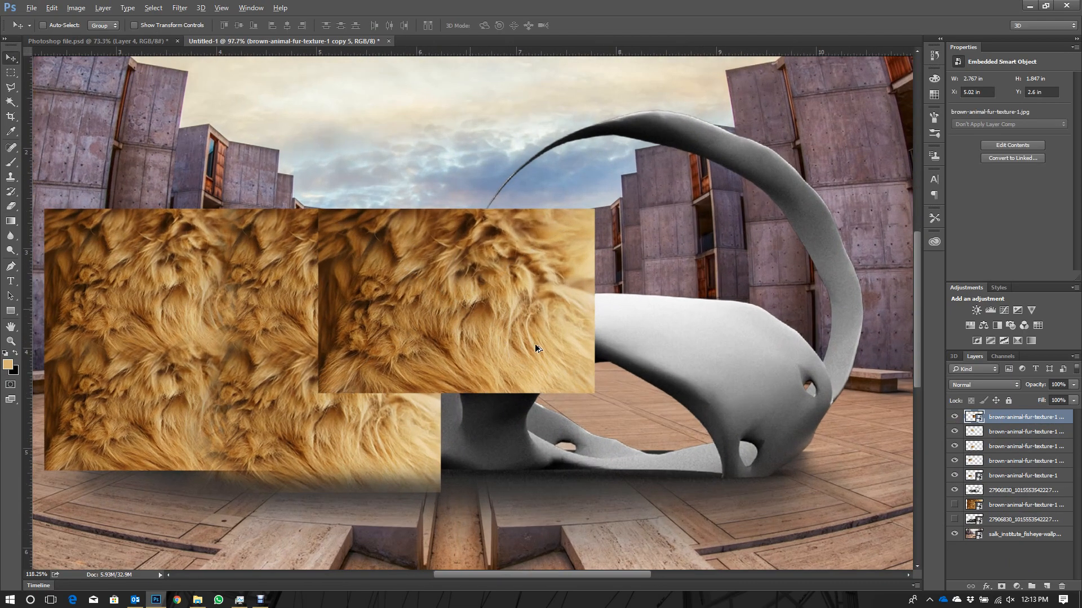
{"action": "scroll", "coordinate": [481, 340], "scroll_direction": "down", "scroll_amount": 3}
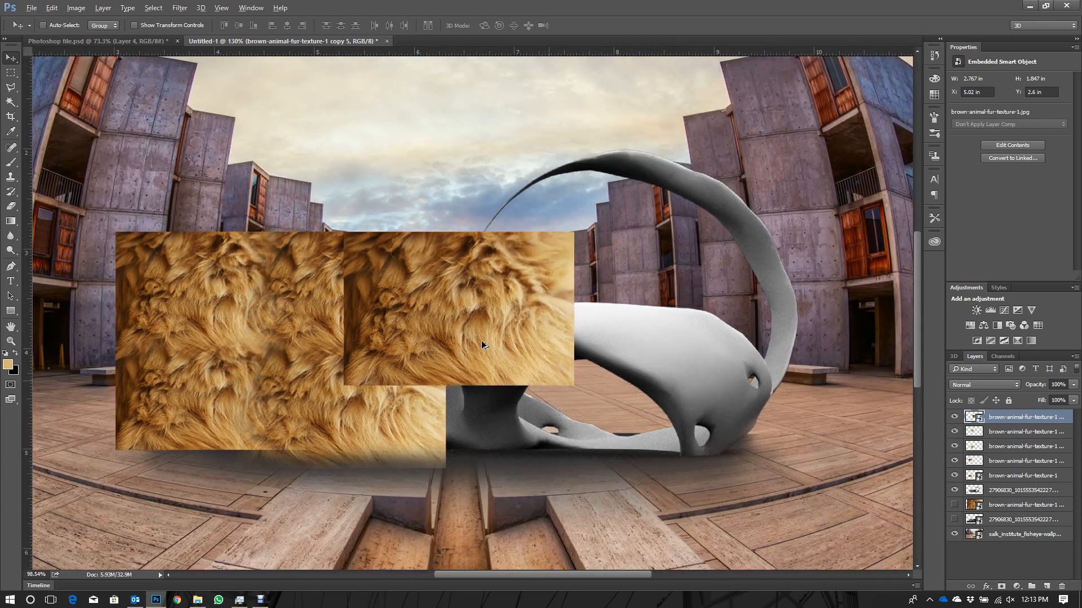
{"action": "left_click_drag", "start_coordinate": [481, 340], "coordinate": [549, 332]}
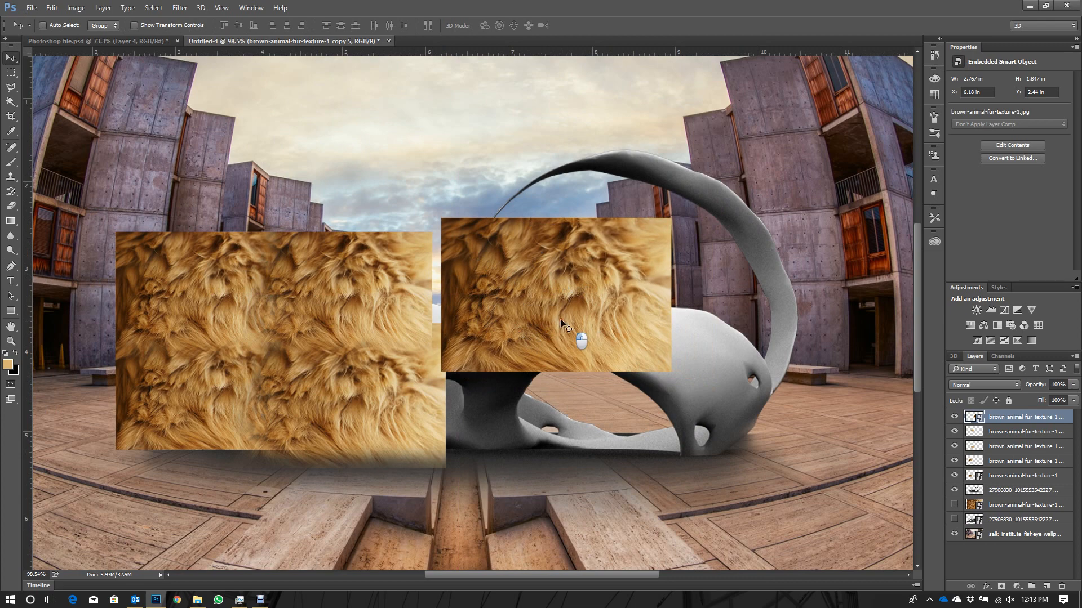
{"action": "left_click_drag", "start_coordinate": [560, 324], "coordinate": [580, 349]}
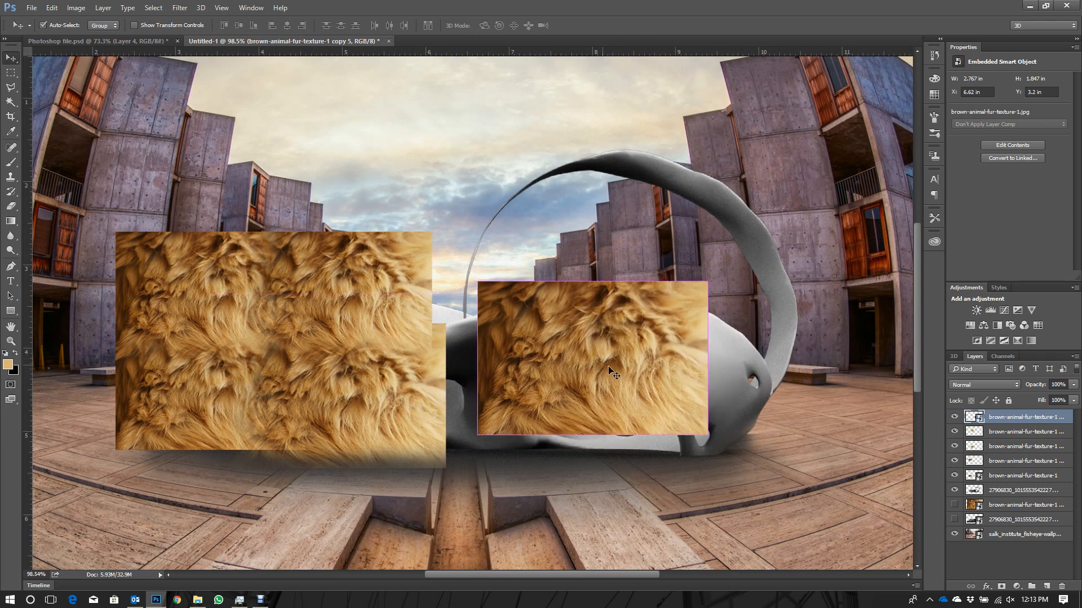
- Flip the new fur piece horizontally, overlapping the tiled fur's upper-right edge, and shrink it to about 2.44 x 1.63 in
{"action": "key", "text": "ctrl+t"}
{"action": "right_click", "coordinate": [615, 370]}
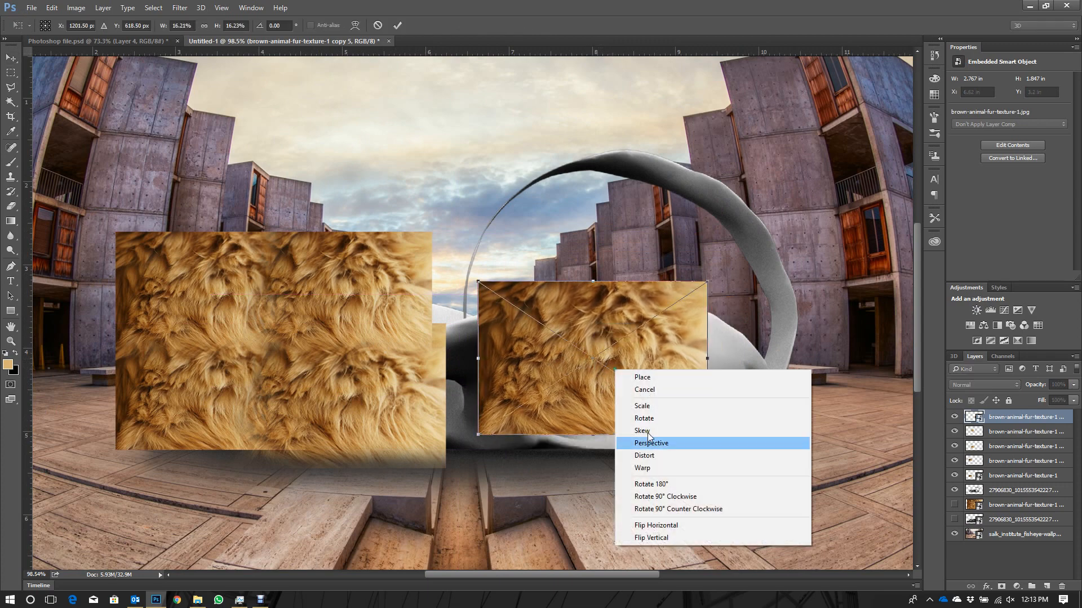
{"action": "left_click", "coordinate": [686, 525]}
{"action": "left_click_drag", "start_coordinate": [624, 364], "coordinate": [570, 327]}
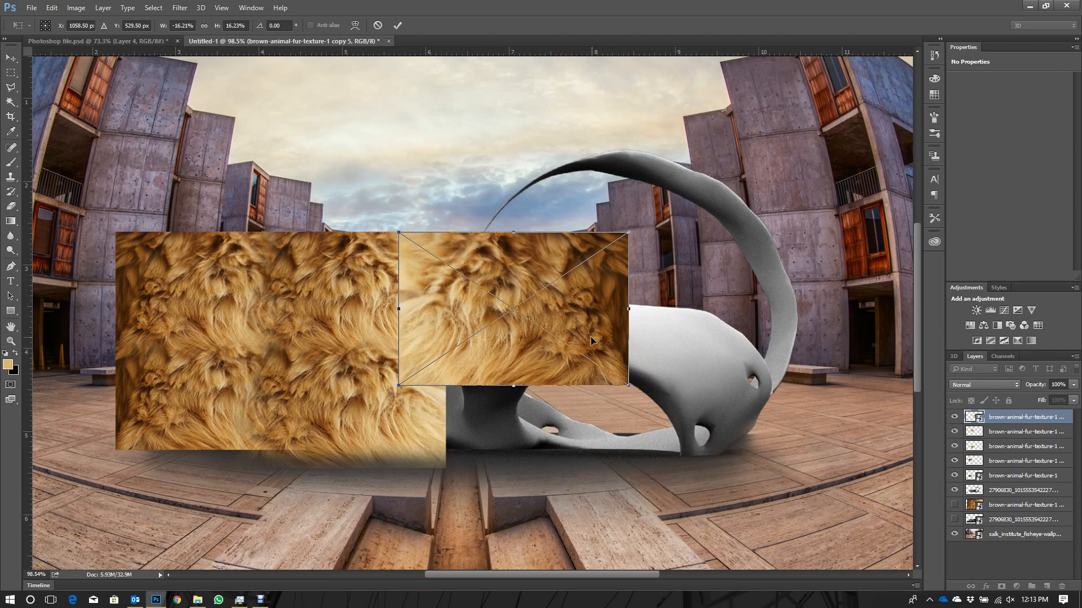
{"action": "mouse_move", "coordinate": [603, 342]}
{"action": "left_mouse_down"}
{"action": "mouse_move", "coordinate": [613, 376]}
{"action": "mouse_move", "coordinate": [603, 342]}
{"action": "left_mouse_up"}
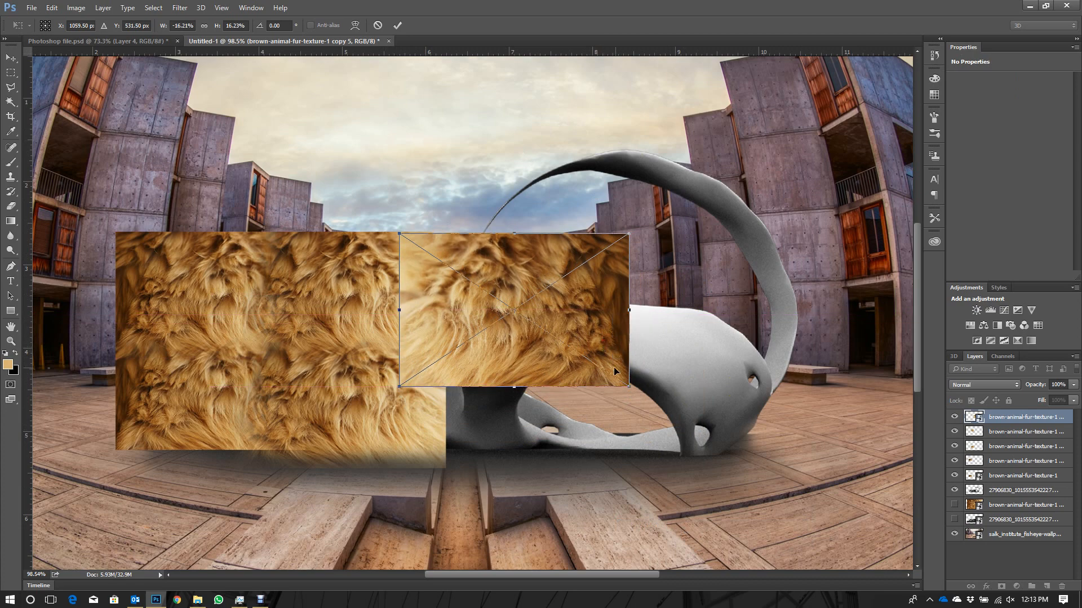
{"action": "left_click_drag", "start_coordinate": [630, 384], "coordinate": [558, 350]}
{"action": "key", "text": "Return"}
- Duplicate the flipped fur piece, hide the copy as an unrasterized spare and reselect the visible original
{"action": "scroll", "coordinate": [536, 286], "scroll_direction": "up", "scroll_amount": 3}
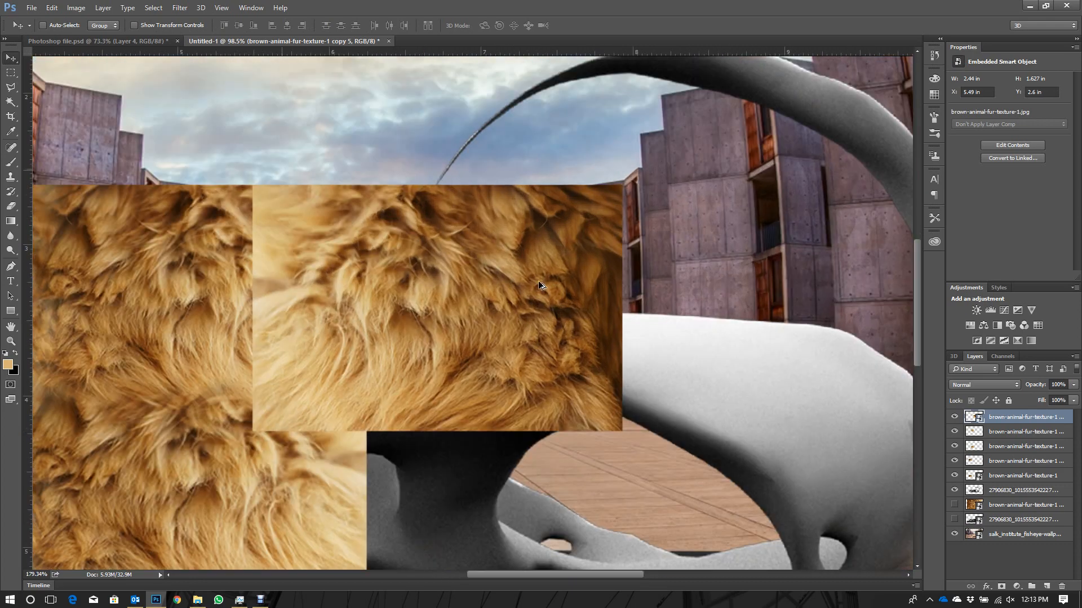
{"action": "scroll", "coordinate": [538, 280], "scroll_direction": "up", "scroll_amount": 1}
{"action": "left_click", "coordinate": [12, 207]}
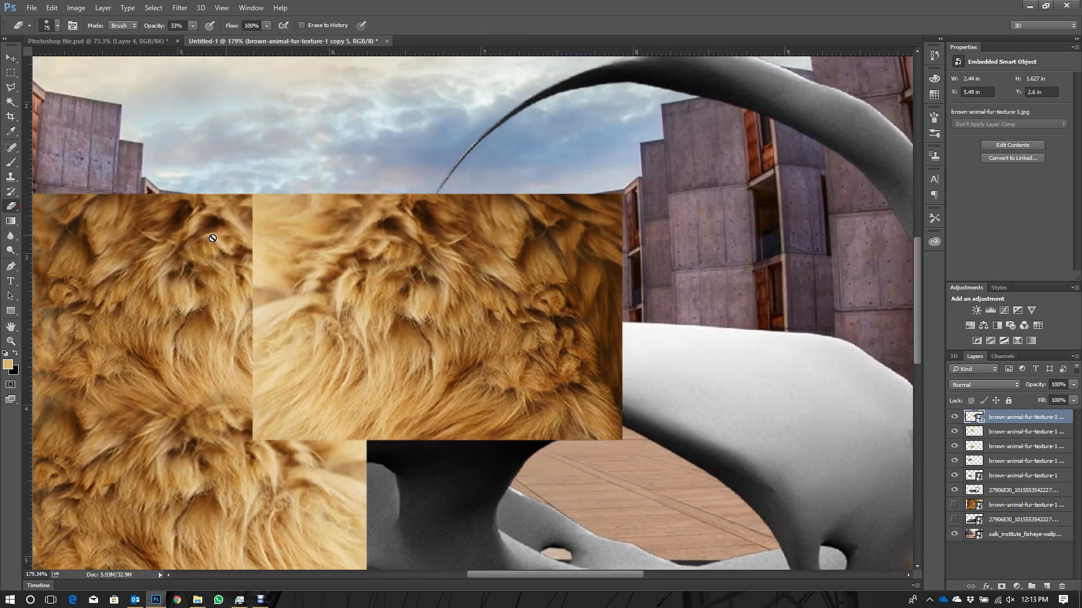
{"action": "left_click", "coordinate": [271, 225]}
{"action": "left_click", "coordinate": [599, 236]}
{"action": "key", "text": "ctrl+j"}
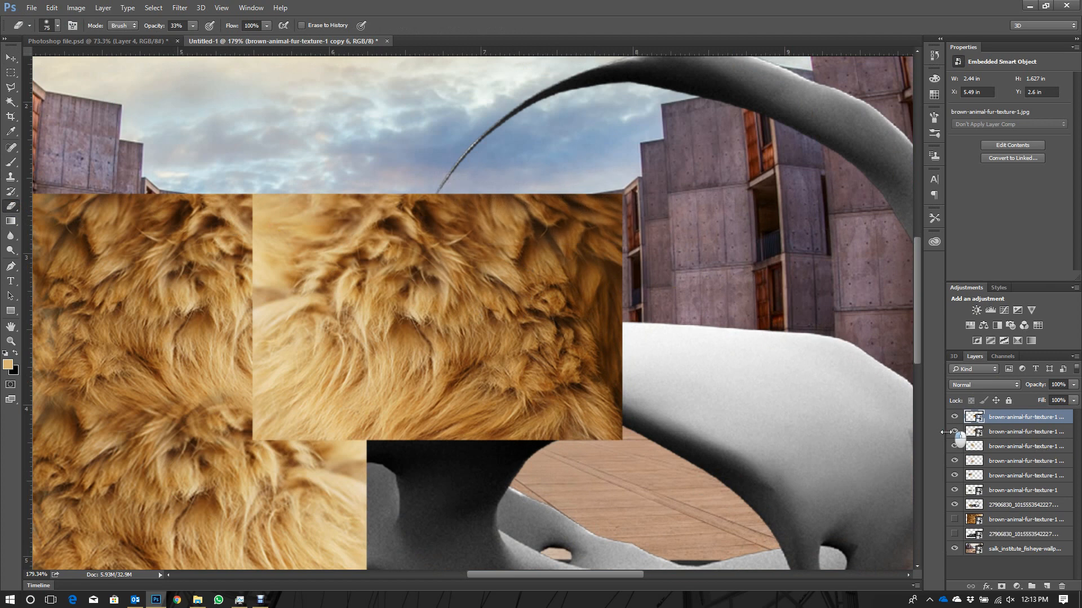
{"action": "left_click", "coordinate": [954, 417]}
{"action": "left_click", "coordinate": [1014, 432]}
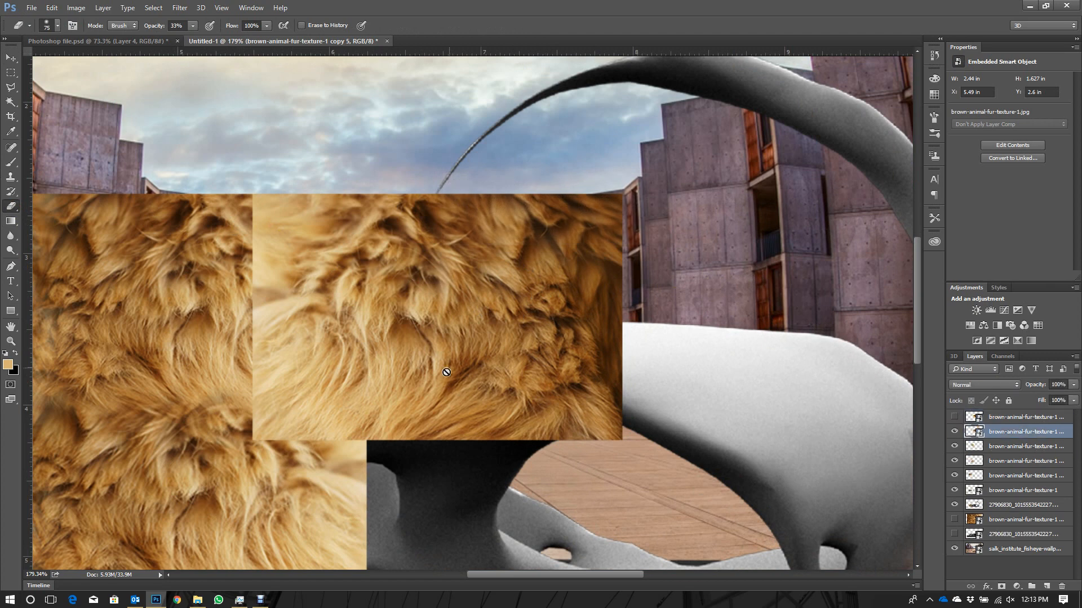
- Rasterize the flipped fur piece and erase its left and lower-left edges to blend them into the neighbouring fur
{"action": "left_click", "coordinate": [320, 328]}
{"action": "key", "text": "Return"}
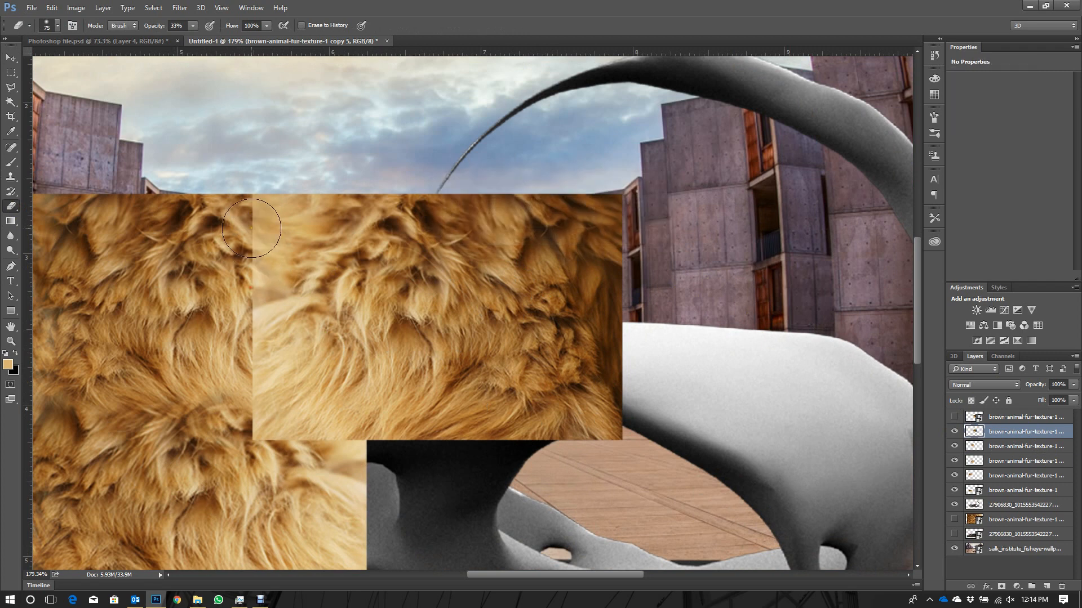
{"action": "mouse_move", "coordinate": [224, 338]}
{"action": "left_mouse_down"}
{"action": "mouse_move", "coordinate": [251, 332]}
{"action": "mouse_move", "coordinate": [257, 435]}
{"action": "mouse_move", "coordinate": [277, 403]}
{"action": "mouse_move", "coordinate": [268, 407]}
{"action": "mouse_move", "coordinate": [334, 432]}
{"action": "mouse_move", "coordinate": [254, 437]}
{"action": "mouse_move", "coordinate": [255, 474]}
{"action": "mouse_move", "coordinate": [269, 407]}
{"action": "mouse_move", "coordinate": [324, 453]}
{"action": "left_mouse_up"}
{"action": "left_click", "coordinate": [11, 57]}
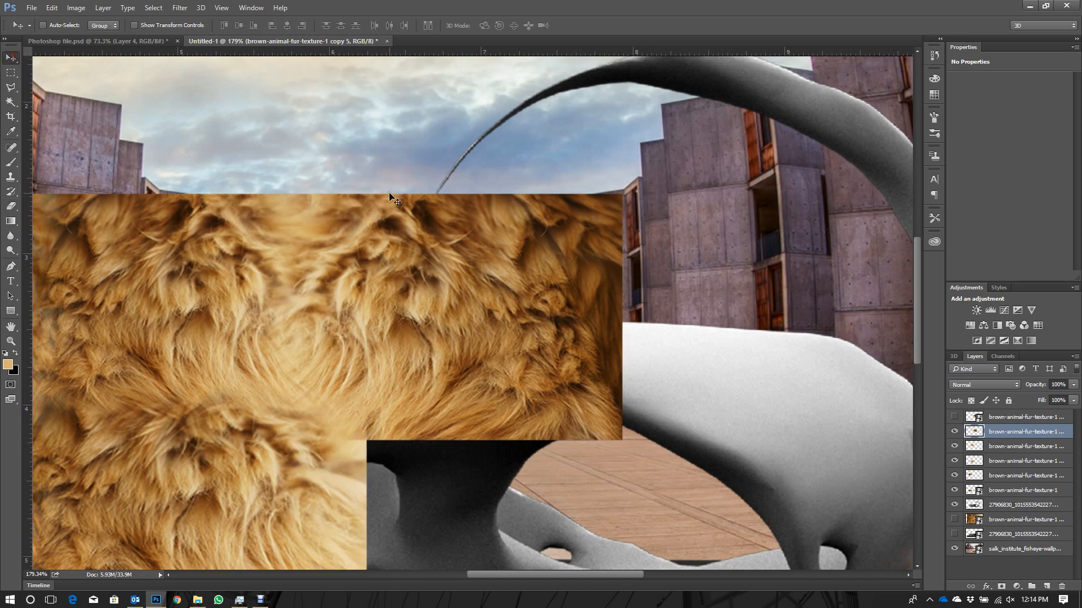
- Duplicate the blended flipped piece downward to fill the gap beneath it and erase along the horizontal seam between the two
{"action": "scroll", "coordinate": [411, 231], "scroll_direction": "down", "scroll_amount": 3}
{"action": "left_click_drag", "start_coordinate": [442, 273], "coordinate": [444, 402]}
{"action": "left_click", "coordinate": [11, 207]}
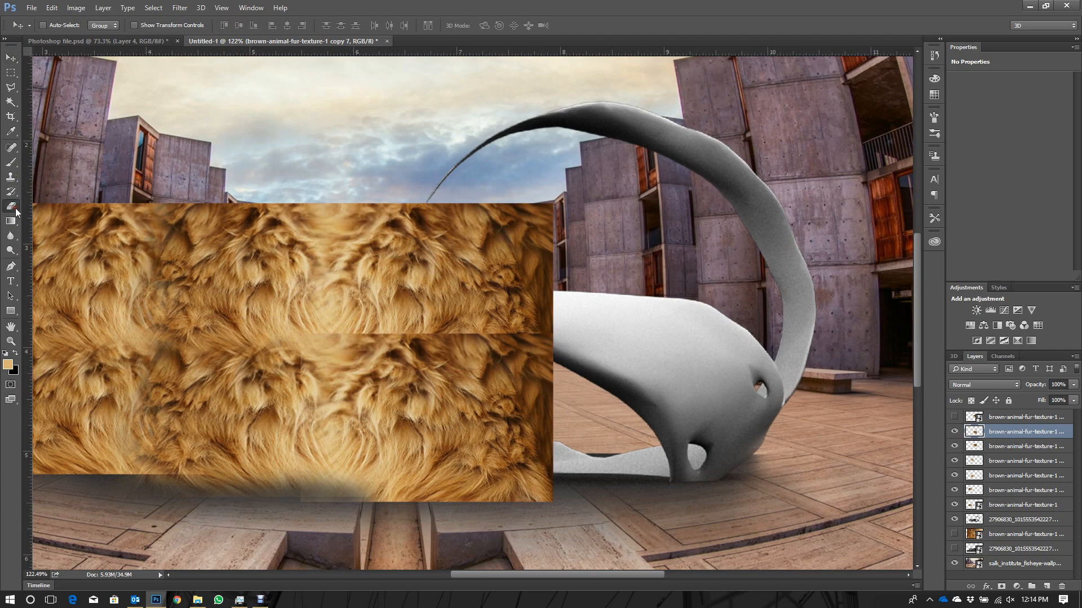
{"action": "mouse_move", "coordinate": [366, 320]}
{"action": "left_mouse_down"}
{"action": "mouse_move", "coordinate": [503, 315]}
{"action": "mouse_move", "coordinate": [377, 316]}
{"action": "mouse_move", "coordinate": [436, 316]}
{"action": "left_mouse_up"}
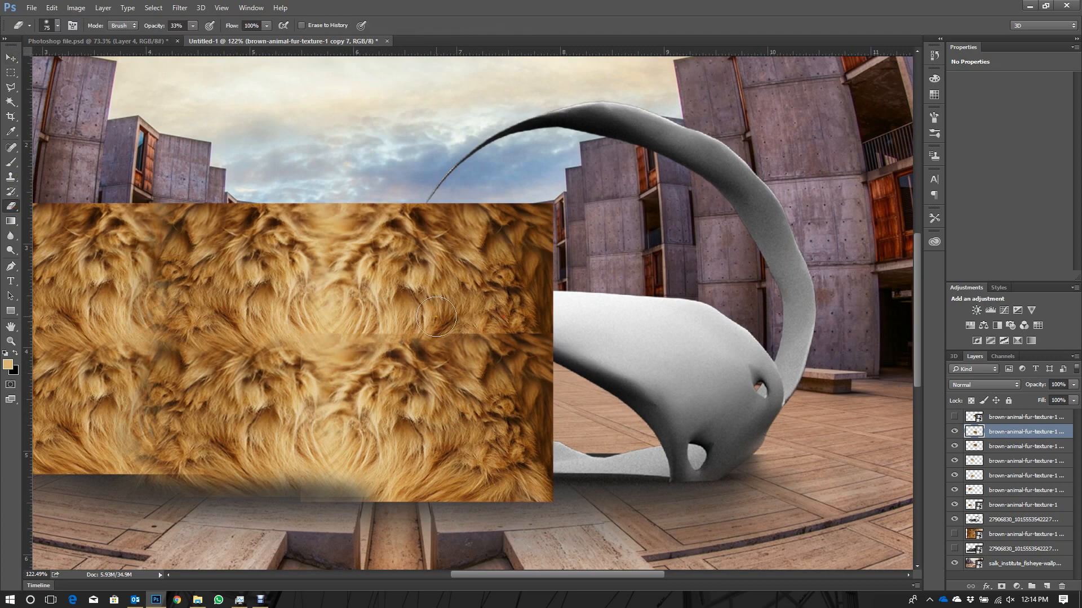
{"action": "mouse_move", "coordinate": [548, 330]}
{"action": "left_mouse_down"}
{"action": "mouse_move", "coordinate": [317, 326]}
{"action": "mouse_move", "coordinate": [411, 318]}
{"action": "left_mouse_up"}
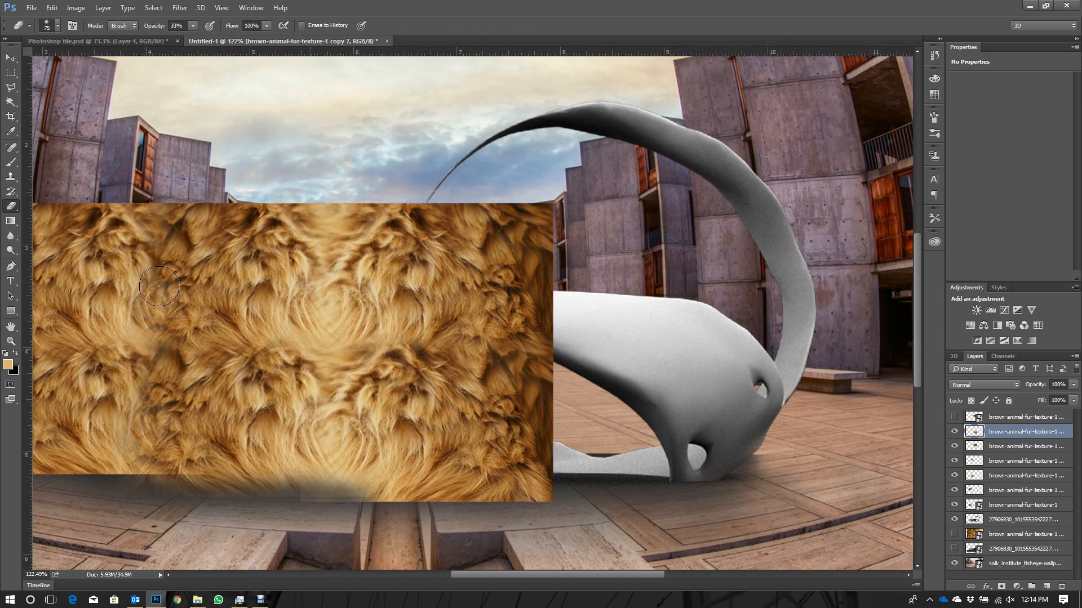
{"action": "left_click", "coordinate": [10, 58]}
- Show the spare flipped fur piece, move it over the fur's right edge and stack two copies below it in a column
{"action": "scroll", "coordinate": [637, 381], "scroll_direction": "down", "scroll_amount": 3}
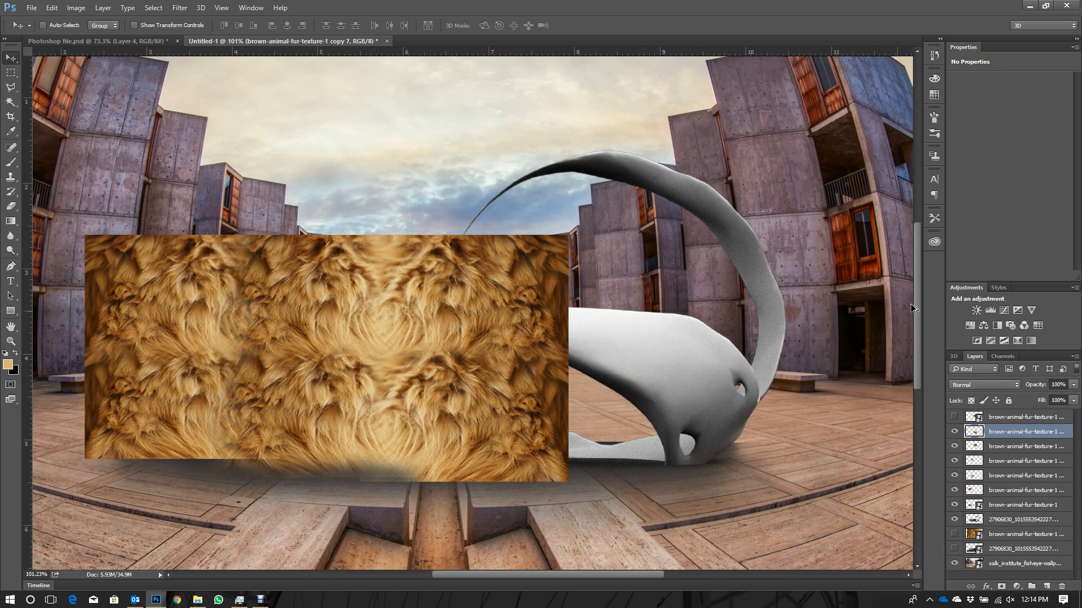
{"action": "scroll", "coordinate": [879, 315], "scroll_direction": "up", "scroll_amount": 4}
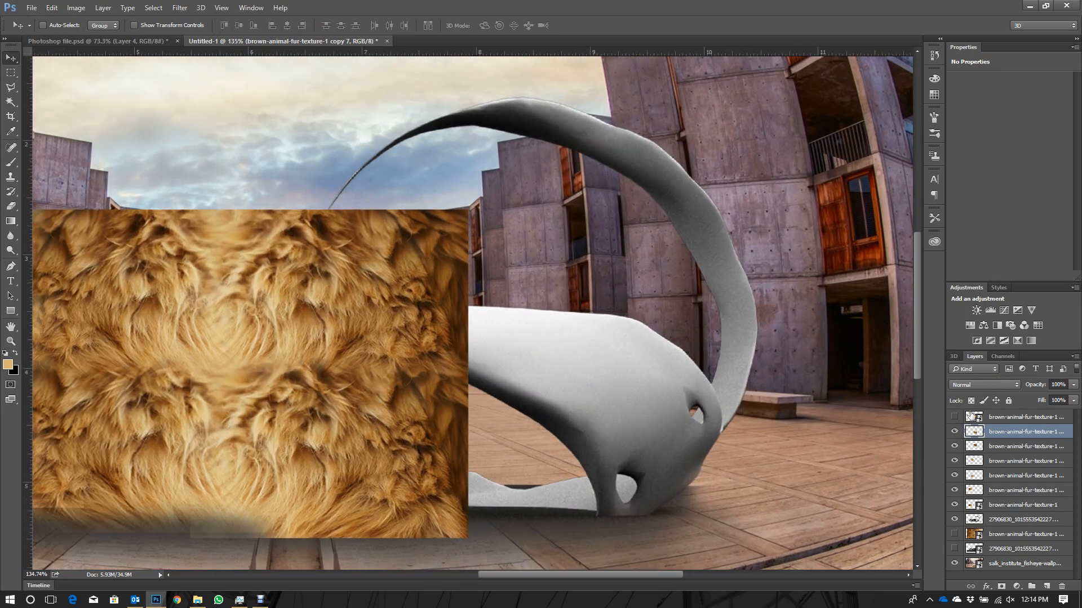
{"action": "left_click", "coordinate": [1013, 423]}
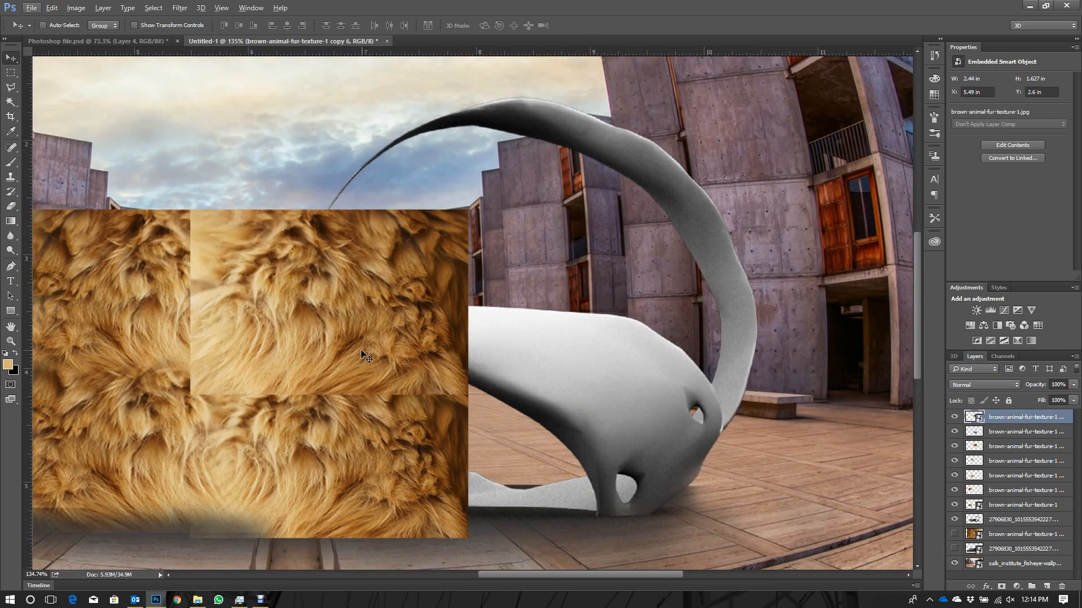
{"action": "left_click_drag", "start_coordinate": [361, 351], "coordinate": [478, 297]}
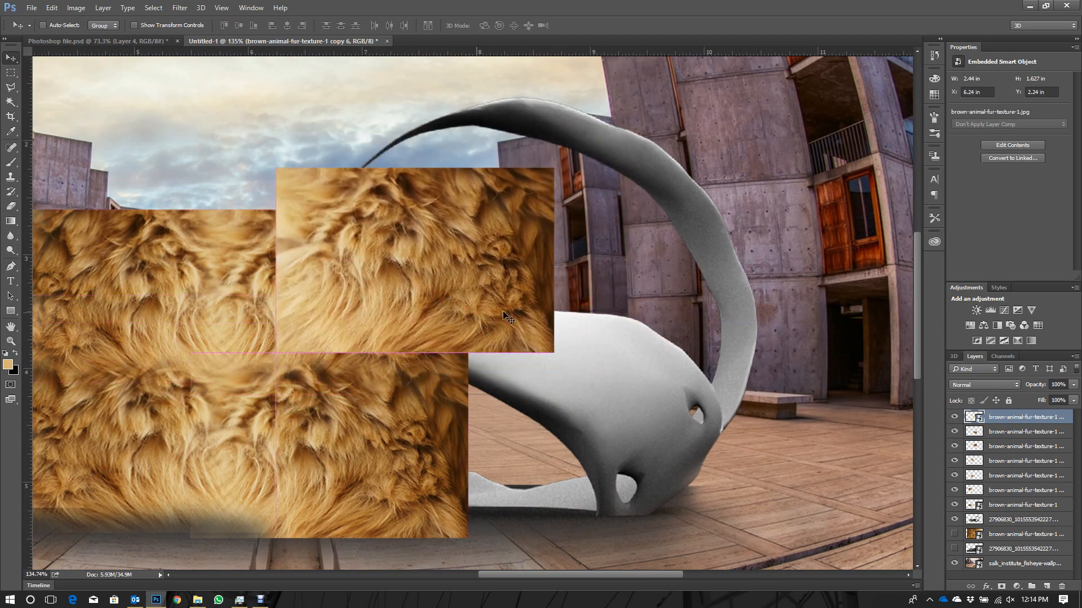
{"action": "left_click_drag", "start_coordinate": [501, 346], "coordinate": [499, 275]}
{"action": "left_click_drag", "start_coordinate": [499, 215], "coordinate": [504, 495]}
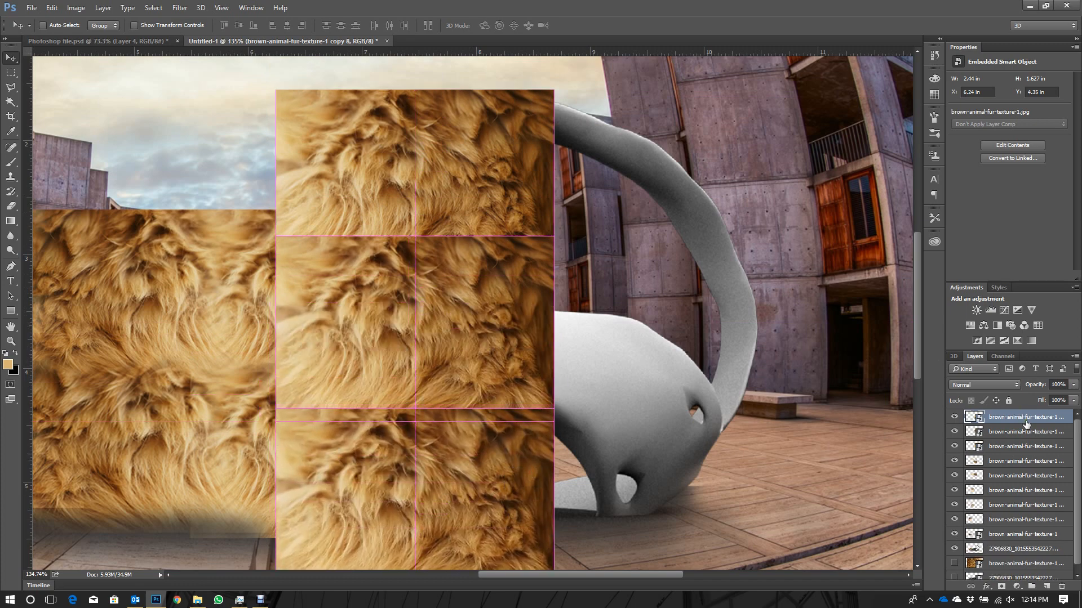
- Duplicate the lowest piece of the right fur column, hide the copy as a spare and reselect the original
{"action": "key", "text": "ctrl+j"}
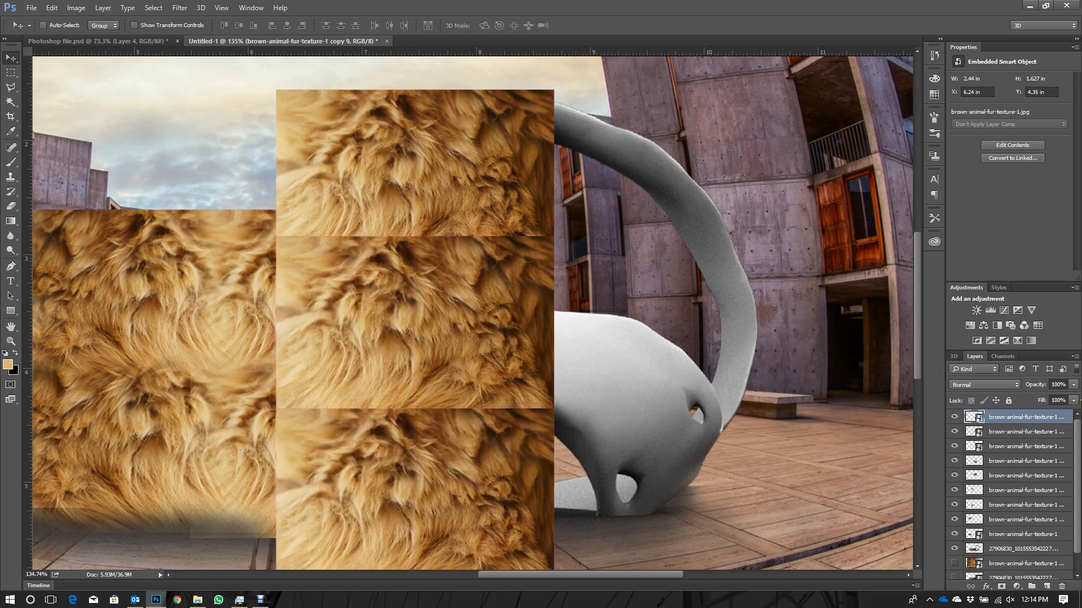
{"action": "left_click", "coordinate": [1015, 448]}
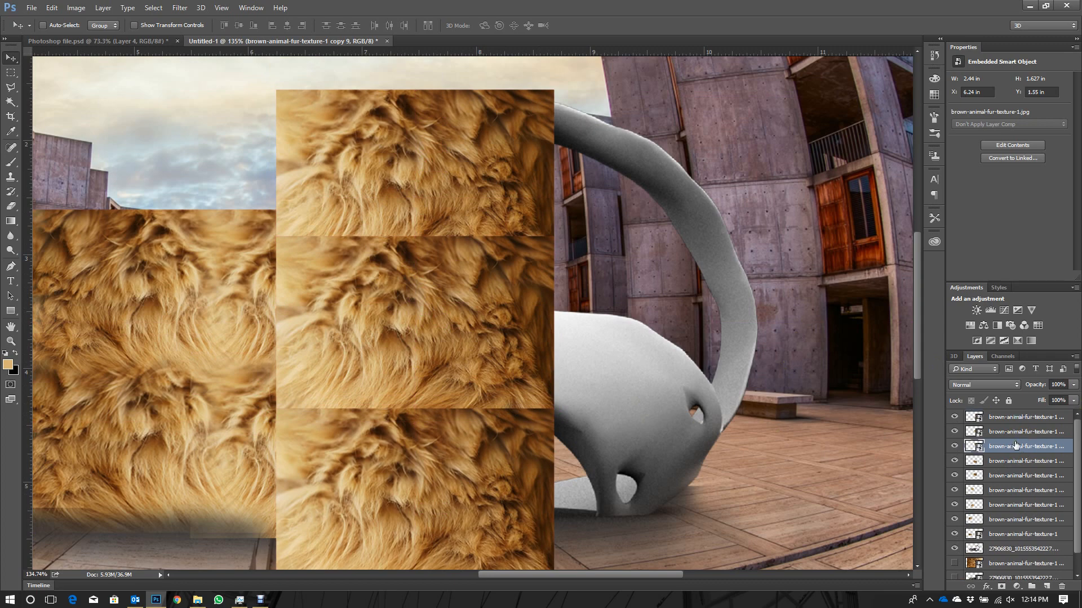
{"action": "left_click", "coordinate": [1007, 420]}
{"action": "scroll", "coordinate": [340, 362], "scroll_direction": "down", "scroll_amount": 3}
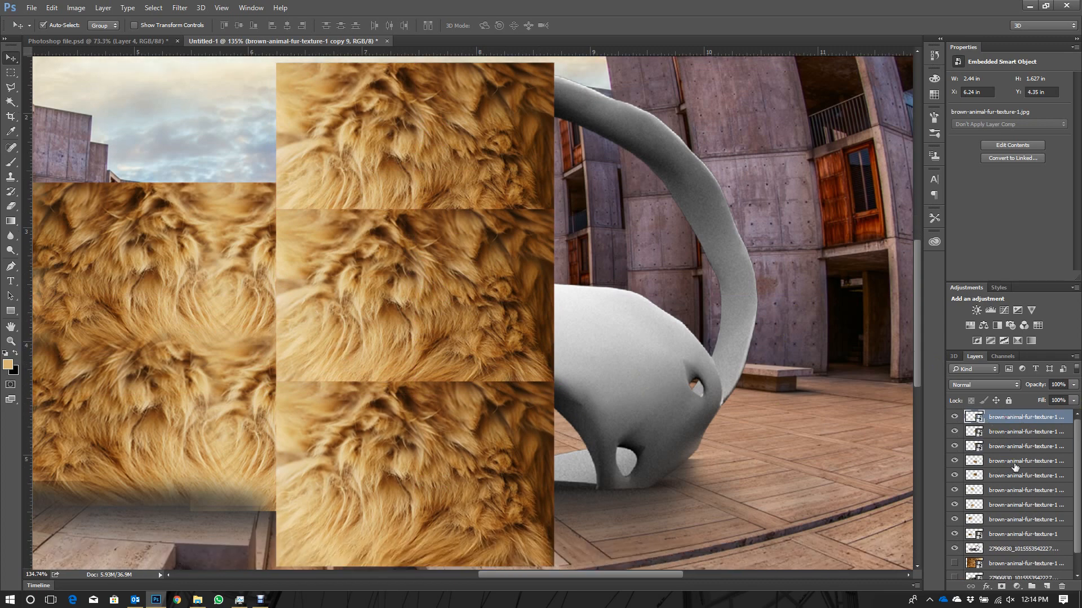
{"action": "key", "text": "ctrl+j"}
{"action": "left_click", "coordinate": [955, 417]}
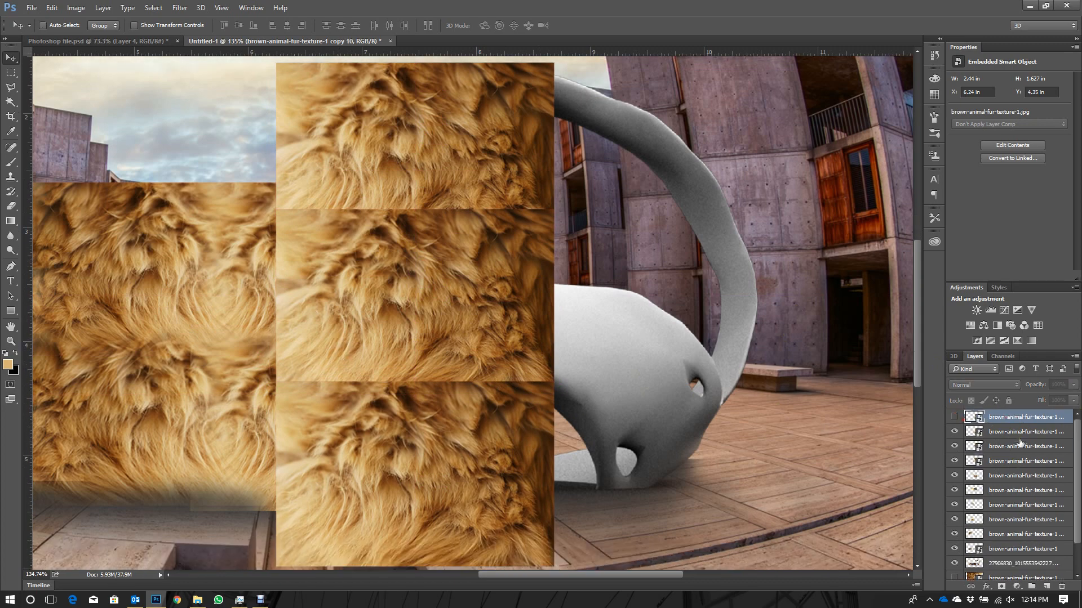
{"action": "left_click", "coordinate": [1018, 432]}
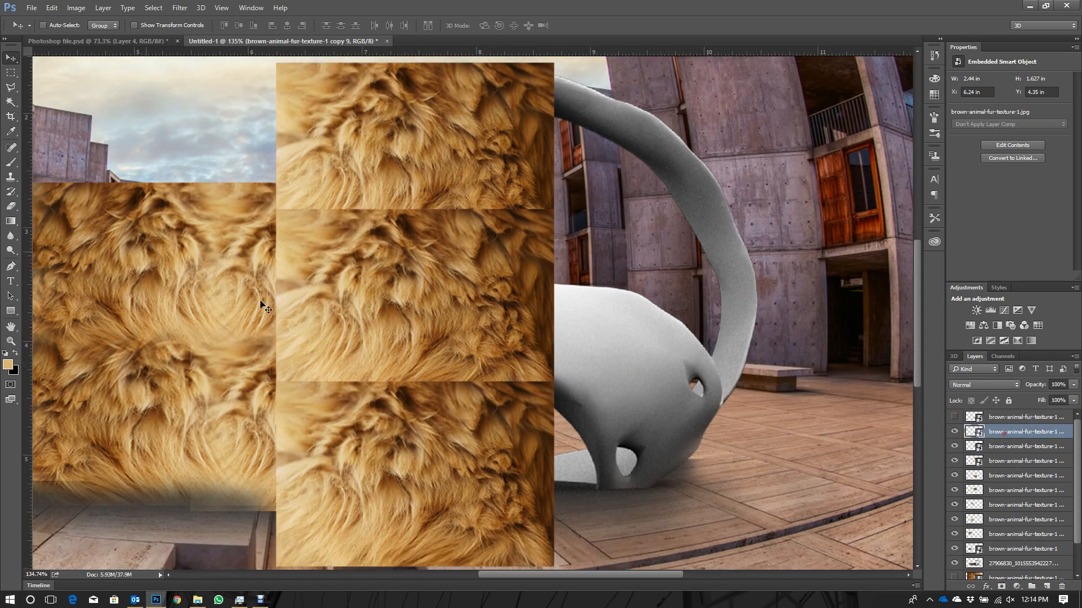
- Rasterize the lowest piece of the right fur column and move it up slightly to overlap the piece above
{"action": "left_click", "coordinate": [11, 207]}
{"action": "scroll", "coordinate": [391, 351], "scroll_direction": "down", "scroll_amount": 3}
{"action": "left_click", "coordinate": [391, 351]}
{"action": "key", "text": "Escape"}
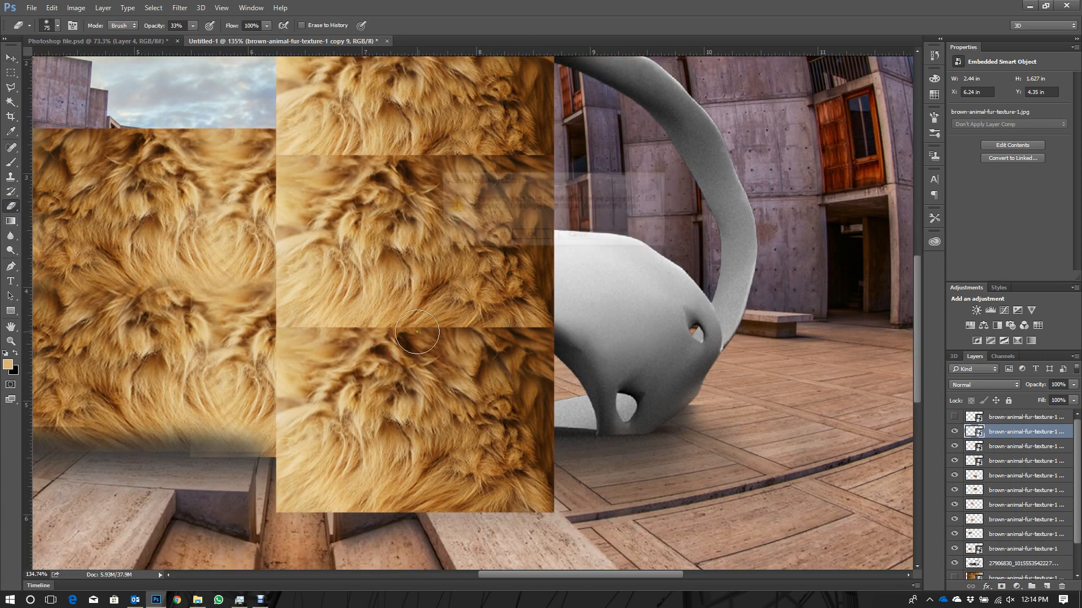
{"action": "left_click", "coordinate": [11, 58]}
{"action": "left_click_drag", "start_coordinate": [439, 486], "coordinate": [438, 465]}
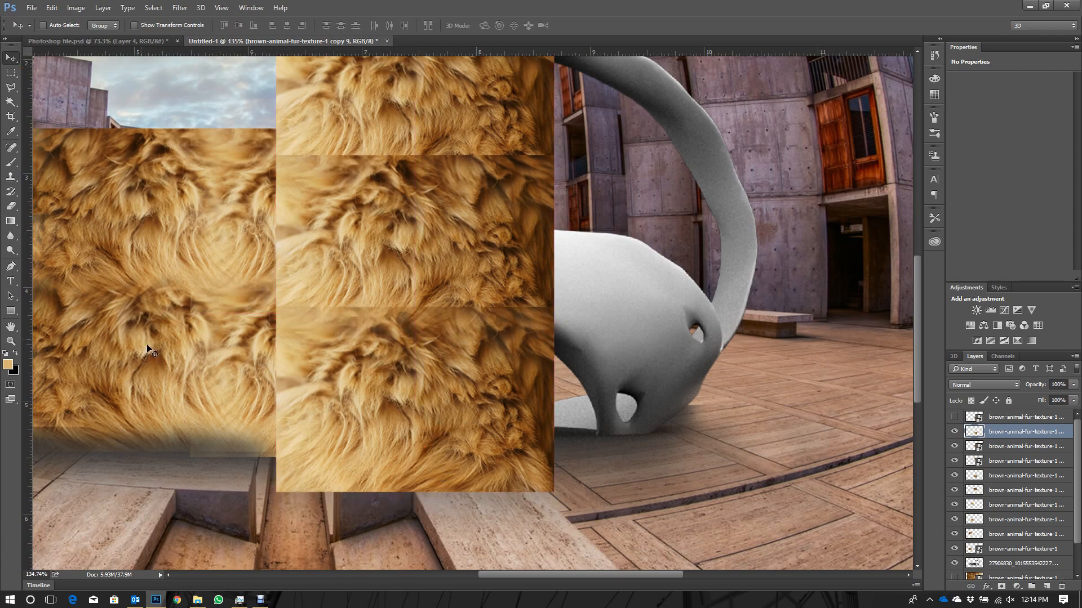
- Erase along the seams of the lowest piece in the right fur column, then rasterize the middle piece and blend its edges likewise
{"action": "left_click", "coordinate": [7, 210]}
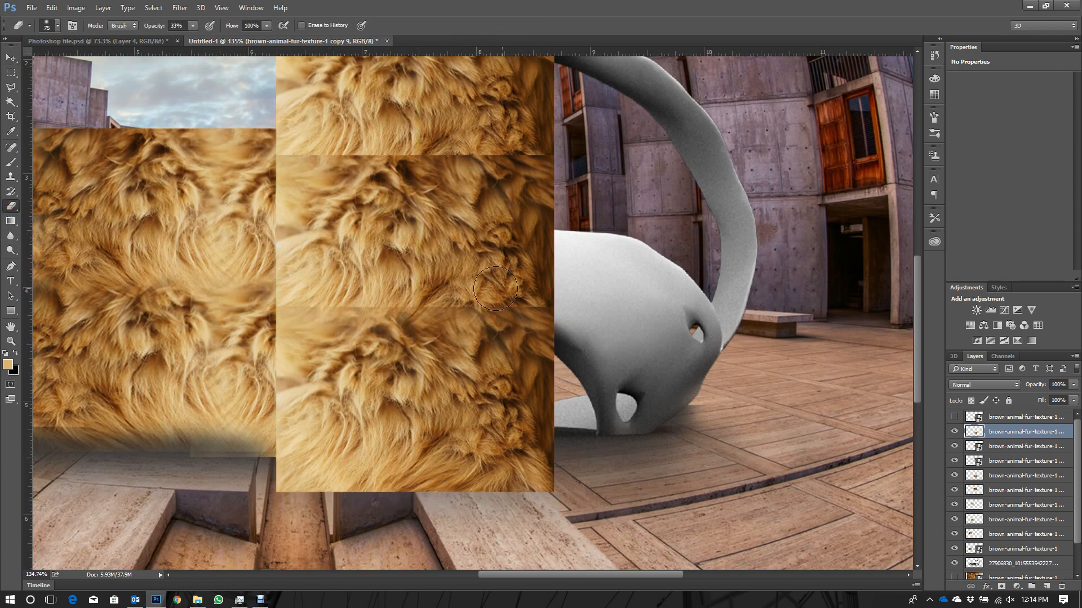
{"action": "mouse_move", "coordinate": [528, 307]}
{"action": "left_mouse_down"}
{"action": "mouse_move", "coordinate": [414, 313]}
{"action": "mouse_move", "coordinate": [401, 288]}
{"action": "mouse_move", "coordinate": [286, 305]}
{"action": "mouse_move", "coordinate": [282, 350]}
{"action": "mouse_move", "coordinate": [295, 379]}
{"action": "mouse_move", "coordinate": [275, 429]}
{"action": "mouse_move", "coordinate": [294, 434]}
{"action": "mouse_move", "coordinate": [268, 403]}
{"action": "left_mouse_up"}
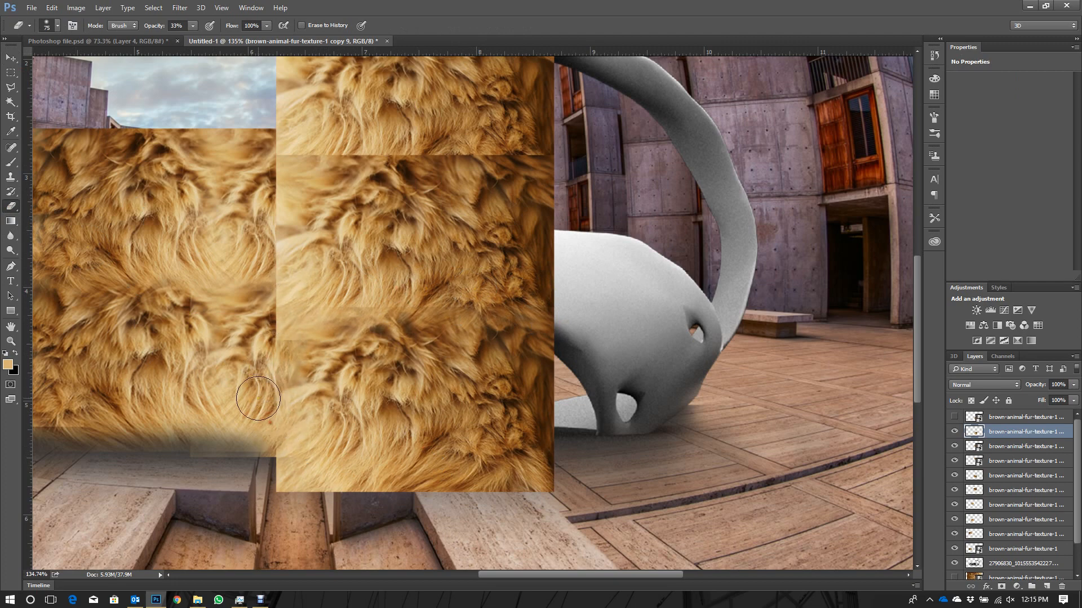
{"action": "left_click", "coordinate": [987, 446]}
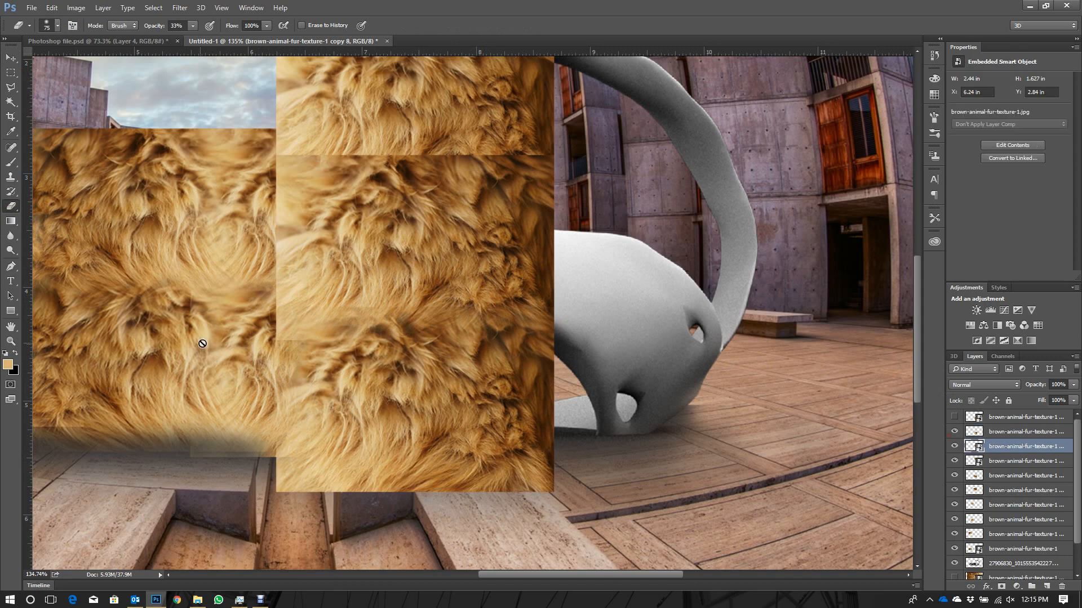
{"action": "left_click", "coordinate": [314, 278]}
{"action": "key", "text": "Escape"}
{"action": "mouse_move", "coordinate": [265, 243]}
{"action": "left_mouse_down"}
{"action": "mouse_move", "coordinate": [279, 335]}
{"action": "mouse_move", "coordinate": [259, 328]}
{"action": "mouse_move", "coordinate": [265, 292]}
{"action": "mouse_move", "coordinate": [284, 321]}
{"action": "mouse_move", "coordinate": [276, 326]}
{"action": "mouse_move", "coordinate": [252, 221]}
{"action": "mouse_move", "coordinate": [273, 170]}
{"action": "mouse_move", "coordinate": [279, 205]}
{"action": "mouse_move", "coordinate": [323, 183]}
{"action": "mouse_move", "coordinate": [379, 229]}
{"action": "mouse_move", "coordinate": [431, 180]}
{"action": "mouse_move", "coordinate": [373, 166]}
{"action": "mouse_move", "coordinate": [399, 144]}
{"action": "mouse_move", "coordinate": [446, 152]}
{"action": "mouse_move", "coordinate": [487, 137]}
{"action": "mouse_move", "coordinate": [391, 145]}
{"action": "mouse_move", "coordinate": [622, 145]}
{"action": "mouse_move", "coordinate": [197, 177]}
{"action": "mouse_move", "coordinate": [317, 189]}
{"action": "left_mouse_up"}
{"action": "left_click_drag", "start_coordinate": [401, 185], "coordinate": [398, 184]}
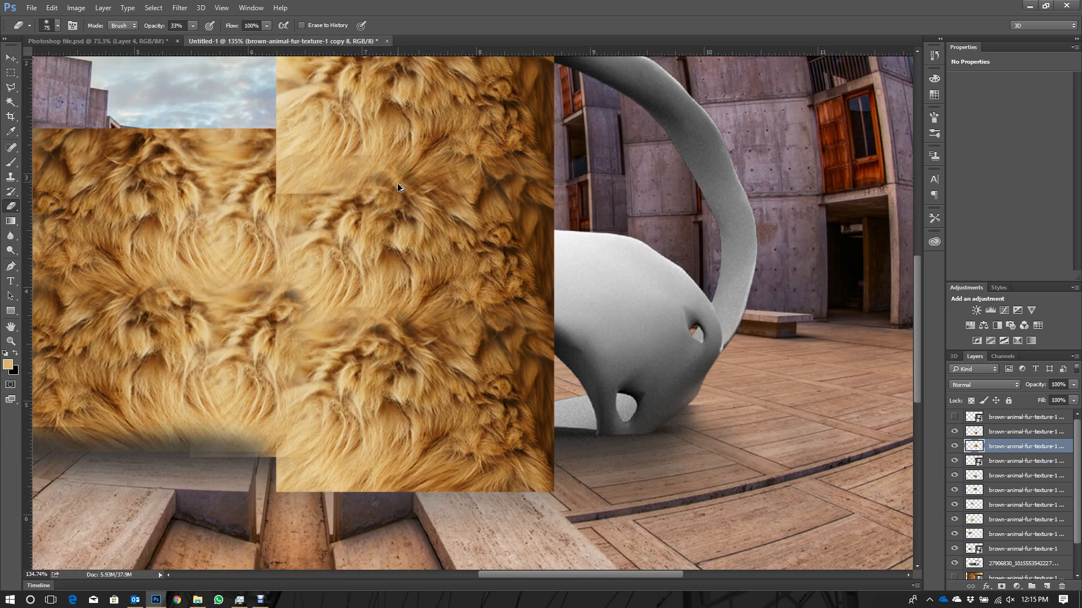
{"action": "key", "text": "ctrl+z"}
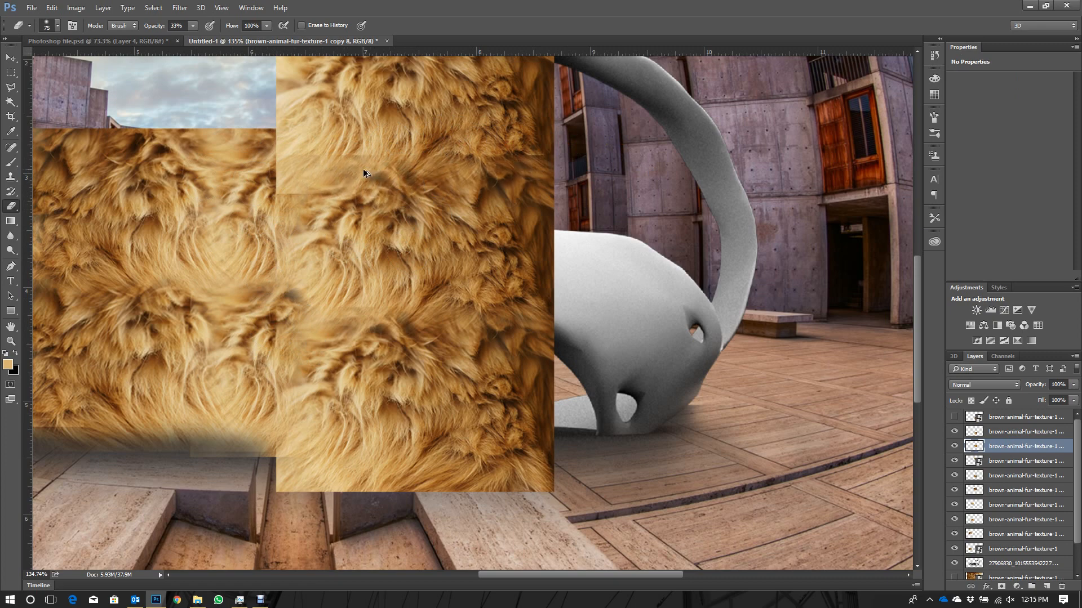
{"action": "key", "text": "ctrl+alt+z"}
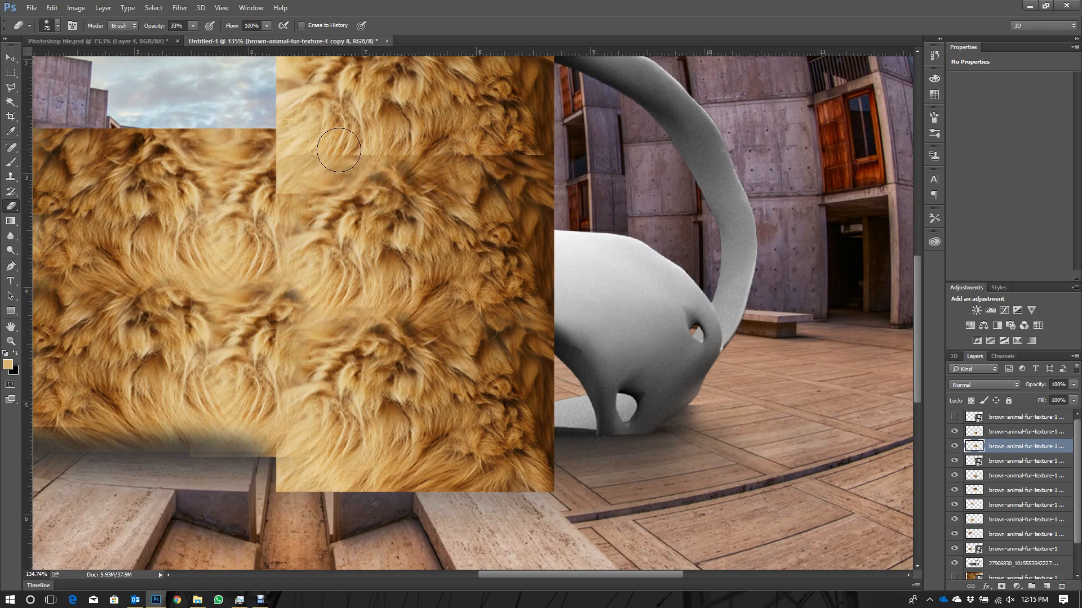
{"action": "mouse_move", "coordinate": [544, 158]}
{"action": "left_mouse_down"}
{"action": "mouse_move", "coordinate": [470, 153]}
{"action": "mouse_move", "coordinate": [543, 147]}
{"action": "left_mouse_up"}
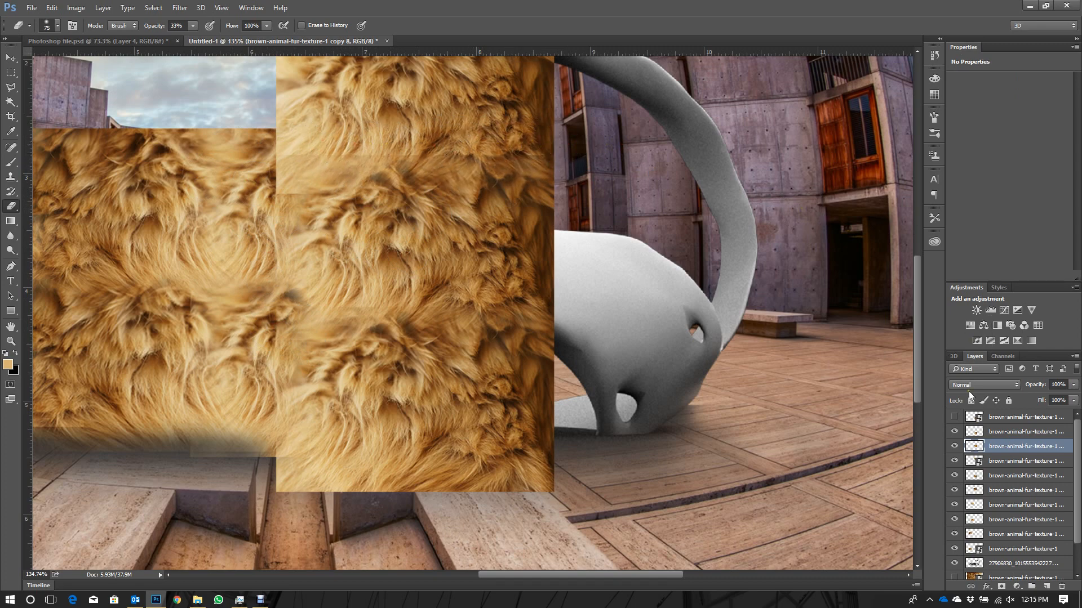
- Rasterize the topmost piece of the right fur column and erase along its left edge to blend it with the neighbouring fur
{"action": "left_click", "coordinate": [994, 461]}
{"action": "scroll", "coordinate": [507, 273], "scroll_direction": "up", "scroll_amount": 2}
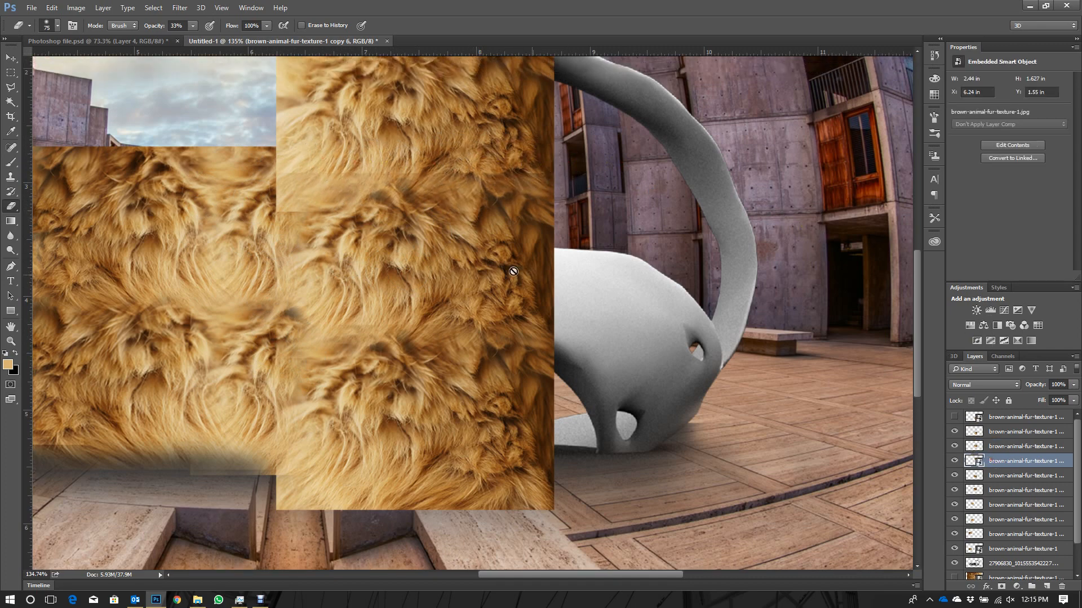
{"action": "left_click", "coordinate": [313, 198]}
{"action": "key", "text": "Return"}
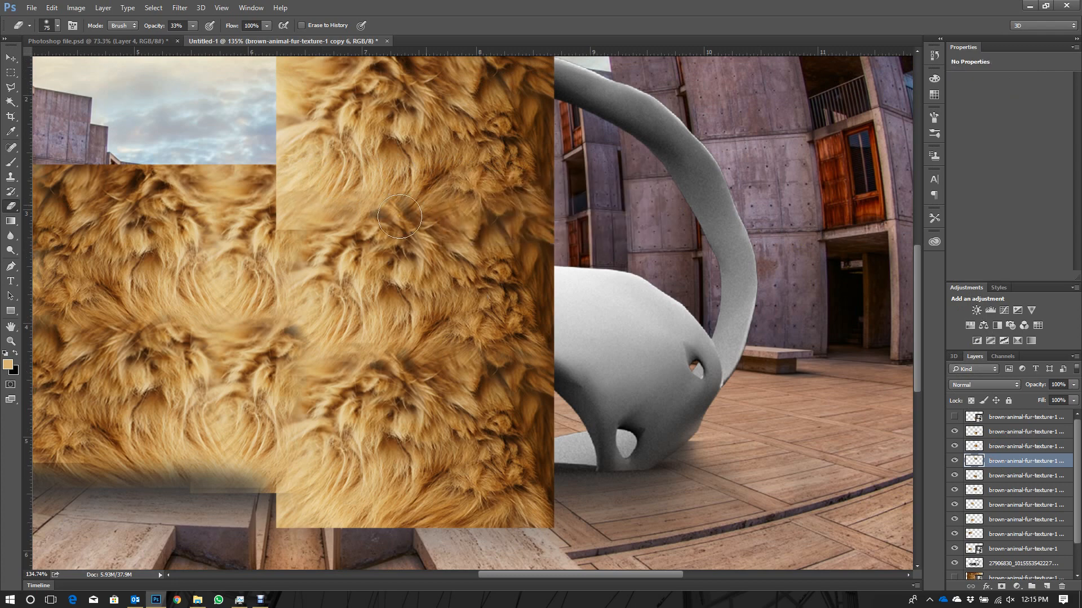
{"action": "scroll", "coordinate": [281, 186], "scroll_direction": "up", "scroll_amount": 4}
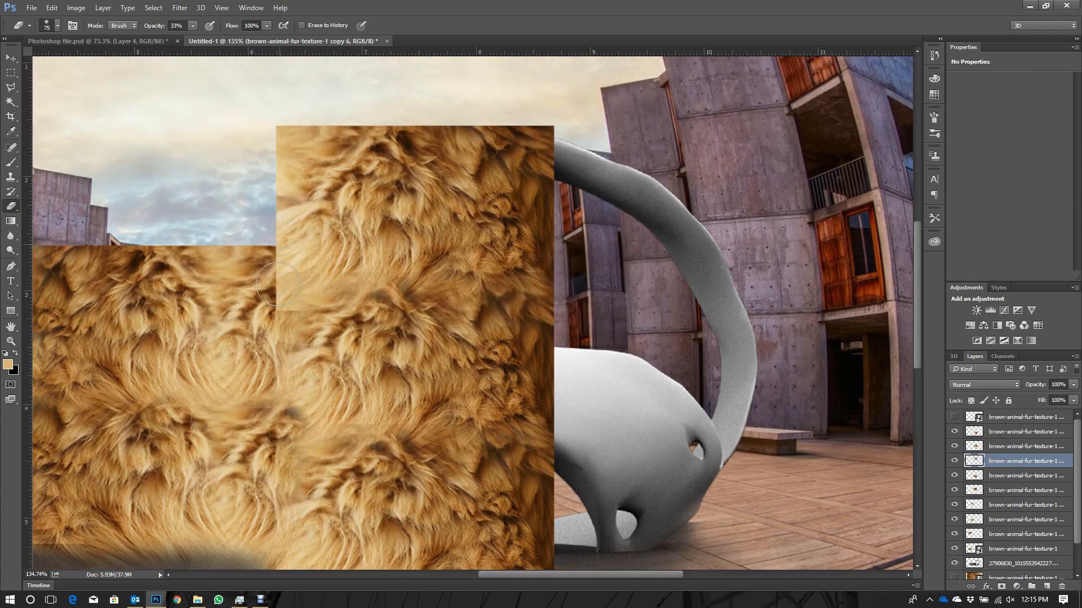
{"action": "left_click_drag", "start_coordinate": [265, 284], "coordinate": [280, 268]}
{"action": "left_click_drag", "start_coordinate": [267, 313], "coordinate": [275, 324]}
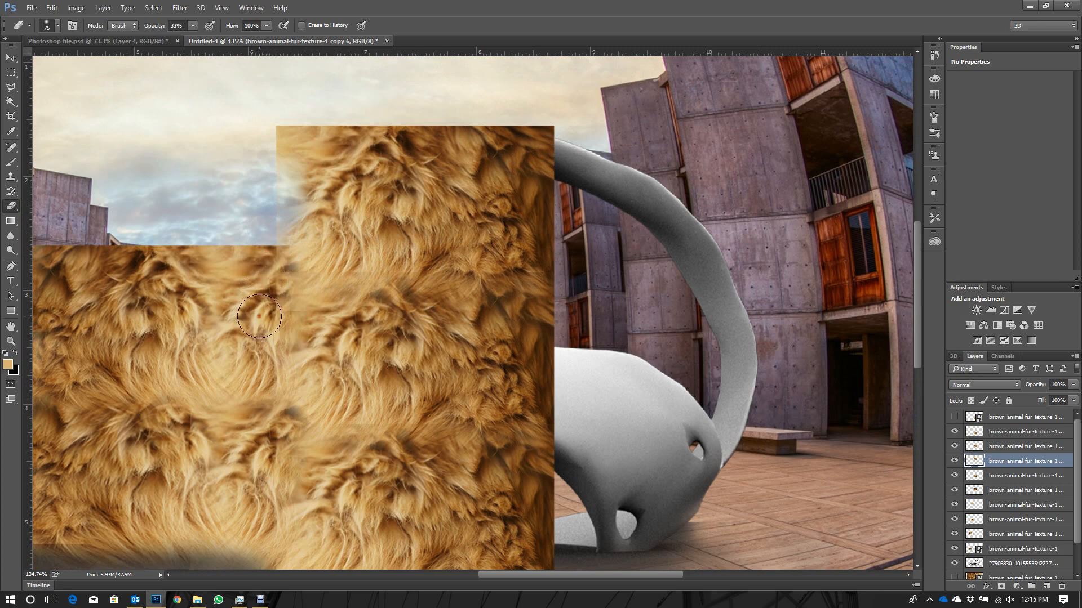
{"action": "key", "text": "v"}
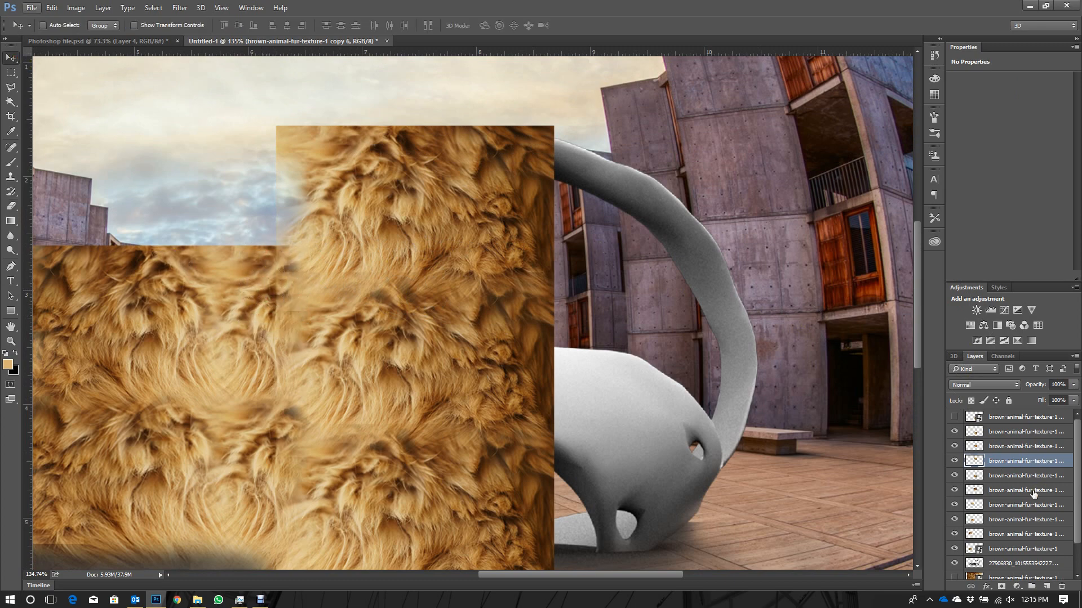
{"action": "left_click", "coordinate": [1034, 490], "text": "shift"}
{"action": "left_click_drag", "start_coordinate": [414, 420], "coordinate": [656, 461]}
{"action": "key", "text": "ctrl+z"}
- Show the hidden spare fur piece and move it over the right edge of the fur column, near its lower end
{"action": "left_click", "coordinate": [954, 417]}
{"action": "left_click", "coordinate": [1017, 417]}
{"action": "scroll", "coordinate": [497, 332], "scroll_direction": "down", "scroll_amount": 1}
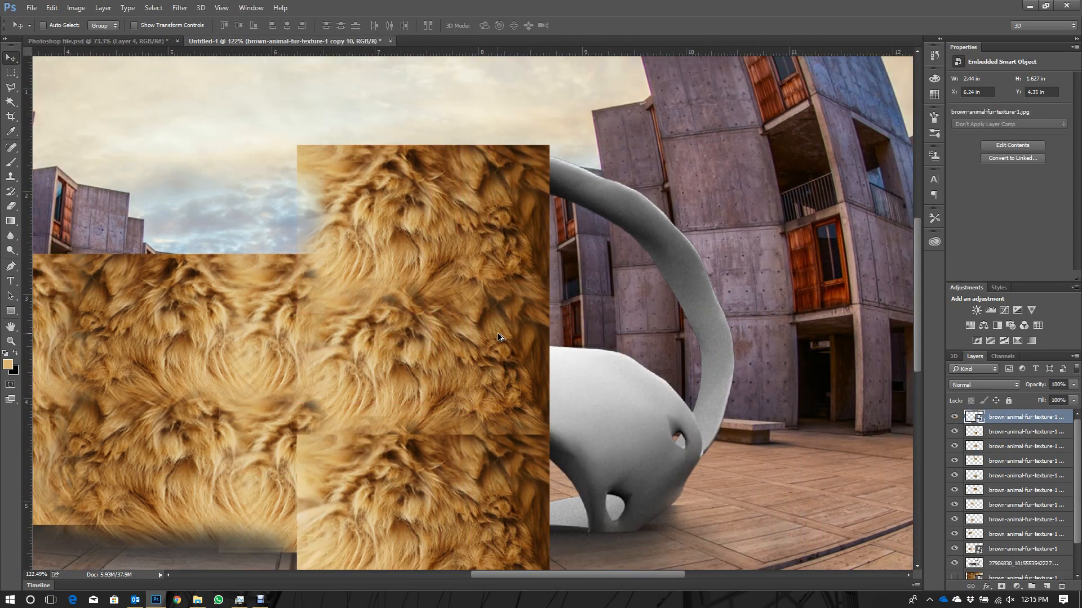
{"action": "left_click_drag", "start_coordinate": [445, 403], "coordinate": [506, 400]}
{"action": "key", "text": "ctrl+z"}
{"action": "left_click_drag", "start_coordinate": [488, 459], "coordinate": [658, 424]}
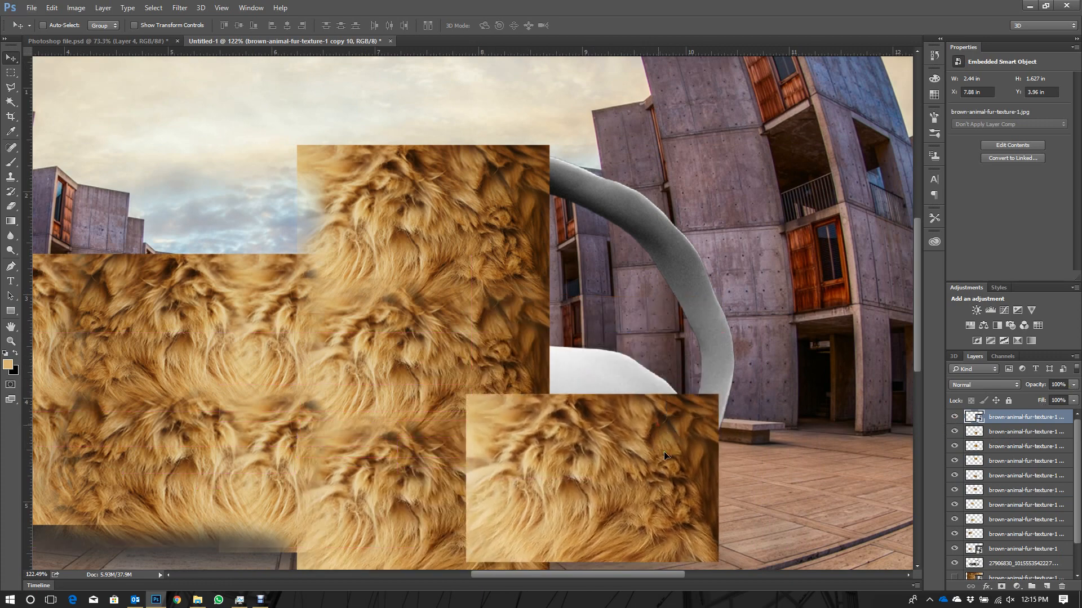
{"action": "key", "text": "shift+Left"}
{"action": "key", "text": "shift+Left"}
{"action": "key", "text": "shift+Up"}
{"action": "key", "text": "shift+Up"}
{"action": "key", "text": "shift+Up"}
- Flip the spare fur piece horizontally against the column's right edge and stack two copies above it up to the column's top
{"action": "key", "text": "ctrl+t"}
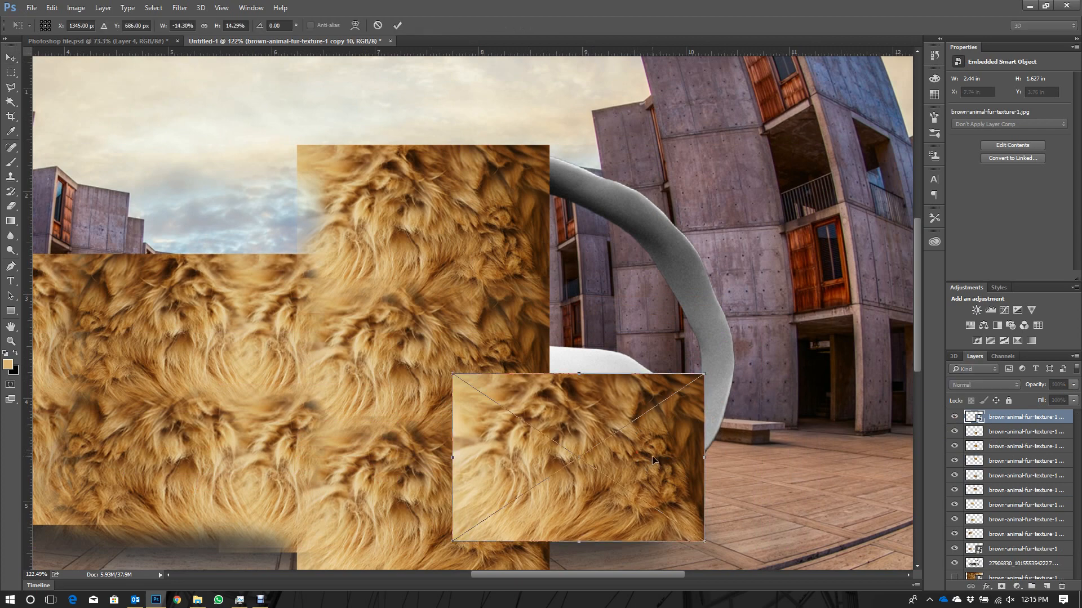
{"action": "right_click", "coordinate": [650, 458]}
{"action": "left_click", "coordinate": [733, 435]}
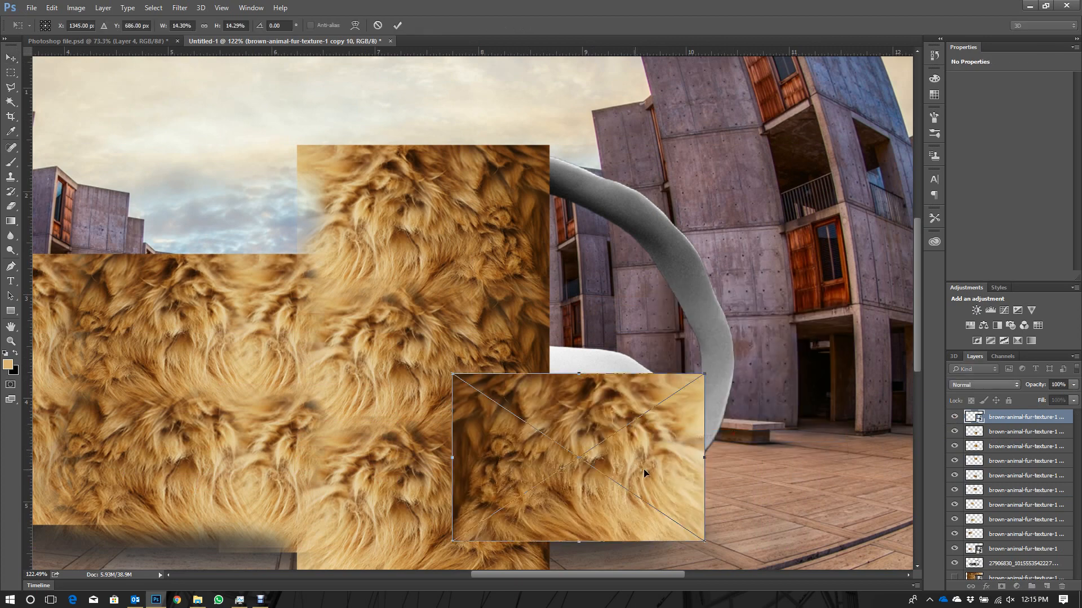
{"action": "left_click_drag", "start_coordinate": [644, 468], "coordinate": [670, 386]}
{"action": "key", "text": "Return"}
{"action": "mouse_move", "coordinate": [664, 266]}
{"action": "left_mouse_down"}
{"action": "mouse_move", "coordinate": [659, 210]}
{"action": "mouse_move", "coordinate": [649, 258]}
{"action": "left_mouse_up"}
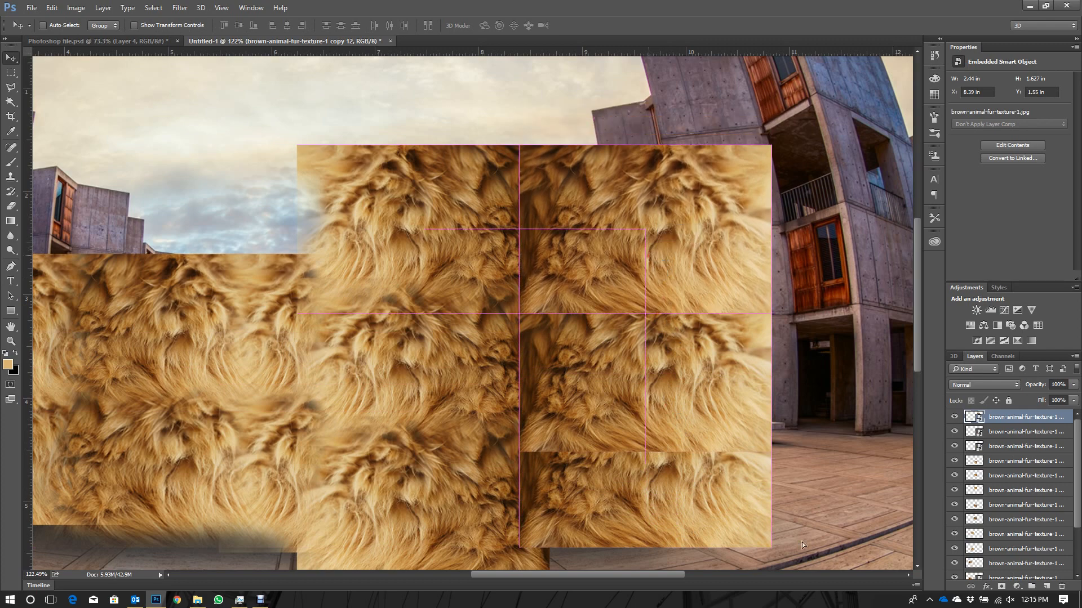
- Rasterize the topmost piece of the new flipped column and erase along its left and lower edges to blend the seams
{"action": "left_click", "coordinate": [1001, 447]}
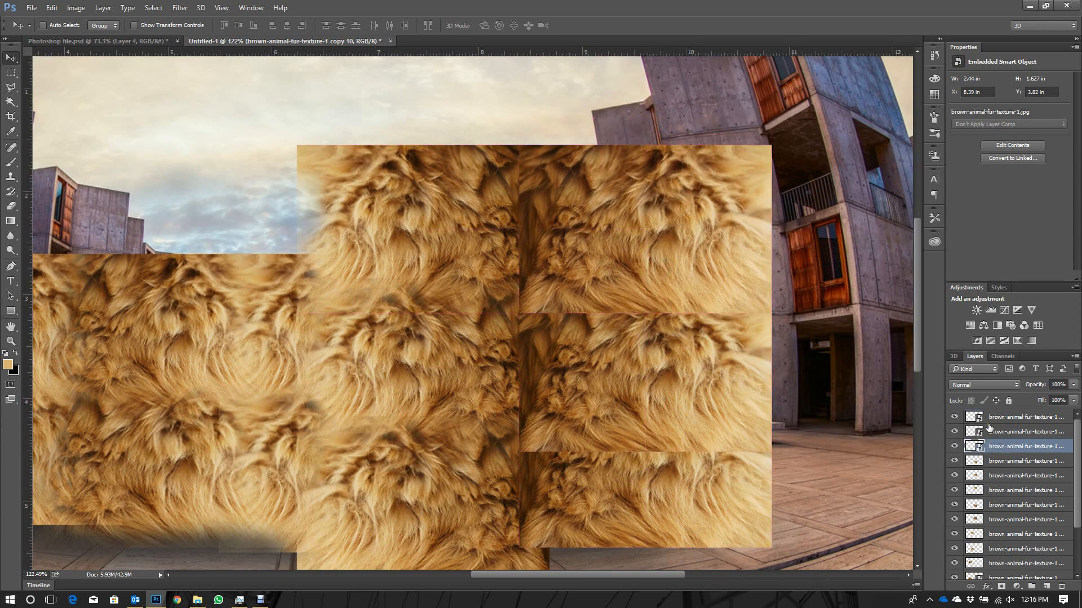
{"action": "left_click", "coordinate": [995, 417]}
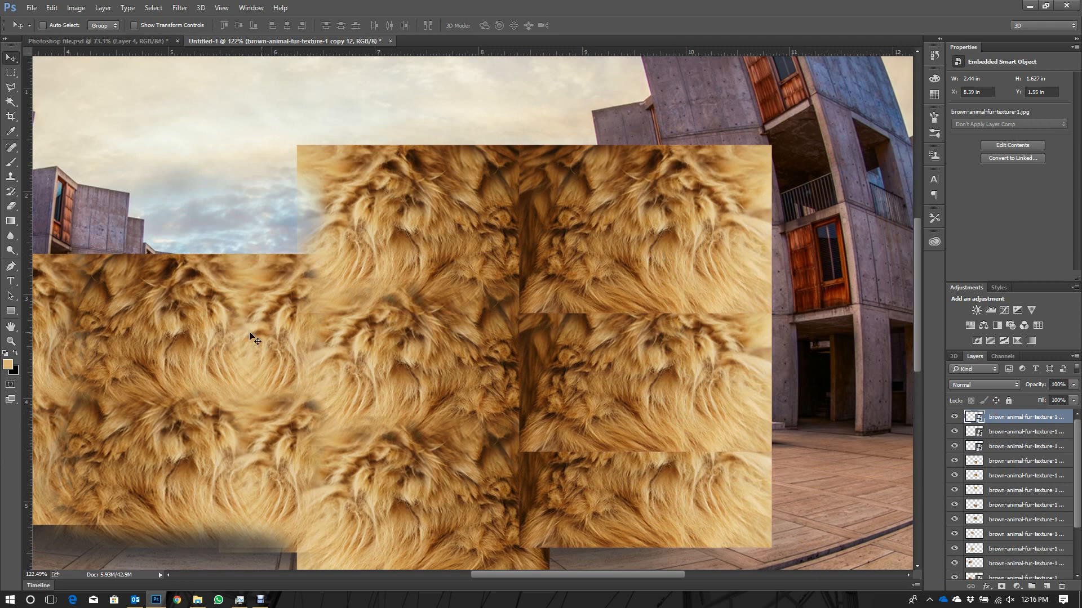
{"action": "left_click", "coordinate": [10, 206]}
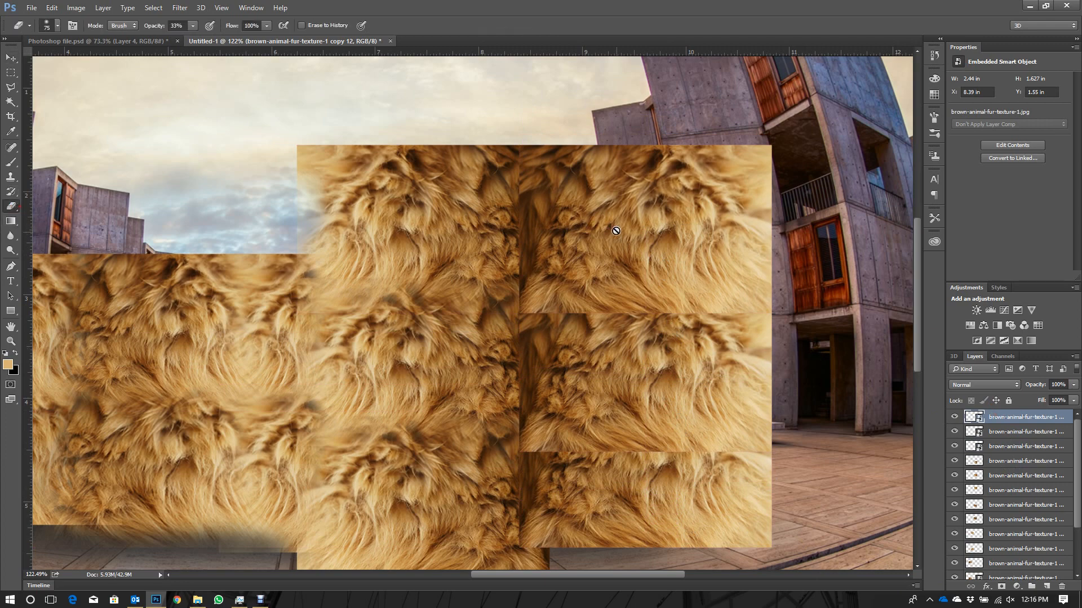
{"action": "left_click", "coordinate": [622, 281]}
{"action": "key", "text": "Return"}
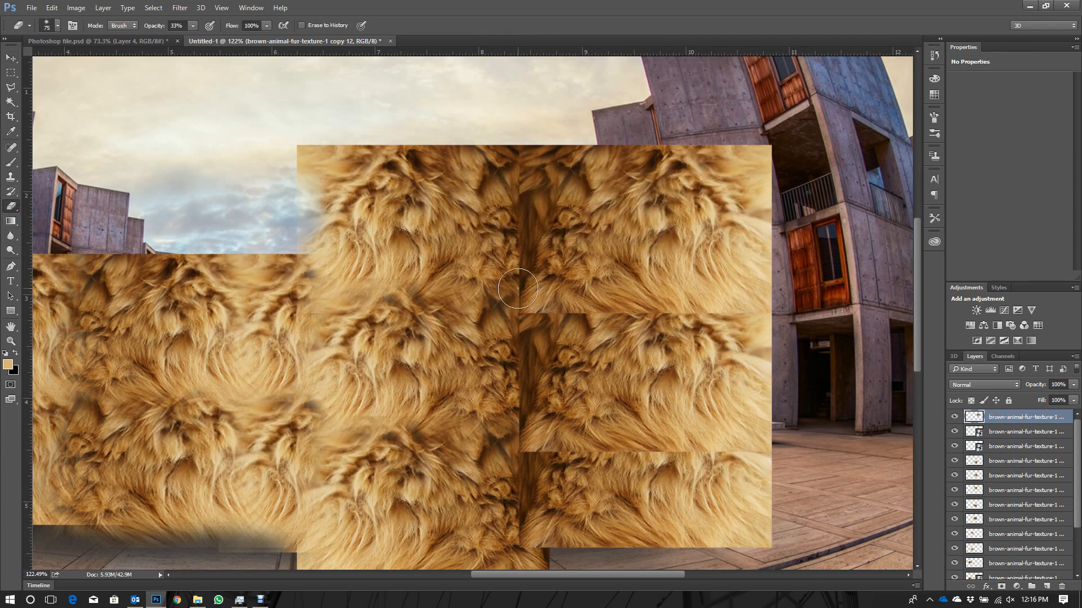
{"action": "mouse_move", "coordinate": [511, 202]}
{"action": "left_mouse_down"}
{"action": "mouse_move", "coordinate": [513, 235]}
{"action": "mouse_move", "coordinate": [510, 176]}
{"action": "mouse_move", "coordinate": [515, 298]}
{"action": "mouse_move", "coordinate": [551, 321]}
{"action": "mouse_move", "coordinate": [775, 318]}
{"action": "left_mouse_up"}
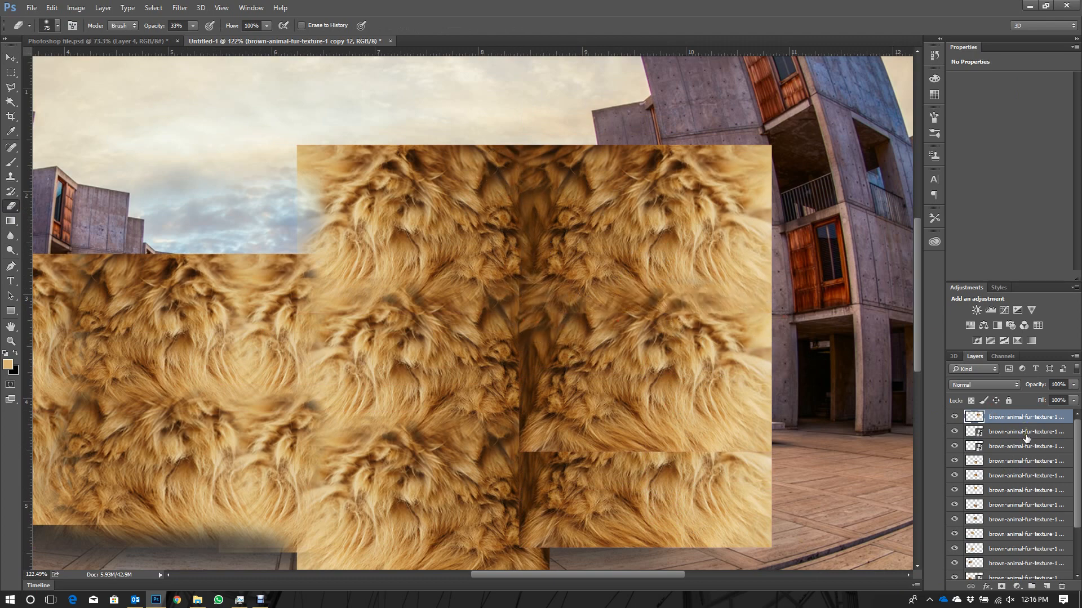
- Rasterize the middle piece of the new flipped column and erase along its left and lower edges to blend the seams
{"action": "left_click", "coordinate": [1025, 438]}
{"action": "left_click", "coordinate": [586, 424]}
{"action": "key", "text": "Escape"}
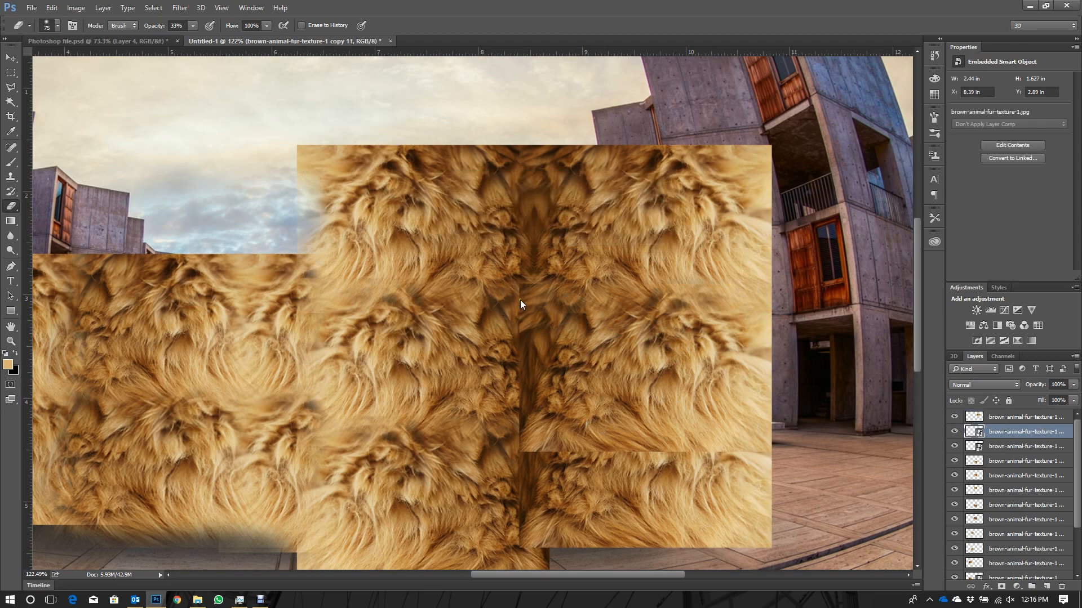
{"action": "mouse_move", "coordinate": [512, 298]}
{"action": "left_mouse_down"}
{"action": "mouse_move", "coordinate": [530, 307]}
{"action": "mouse_move", "coordinate": [507, 291]}
{"action": "mouse_move", "coordinate": [524, 451]}
{"action": "mouse_move", "coordinate": [513, 448]}
{"action": "mouse_move", "coordinate": [522, 408]}
{"action": "mouse_move", "coordinate": [549, 451]}
{"action": "mouse_move", "coordinate": [581, 426]}
{"action": "mouse_move", "coordinate": [547, 363]}
{"action": "mouse_move", "coordinate": [573, 449]}
{"action": "mouse_move", "coordinate": [519, 442]}
{"action": "mouse_move", "coordinate": [577, 451]}
{"action": "left_mouse_up"}
{"action": "key", "text": "ctrl+z"}
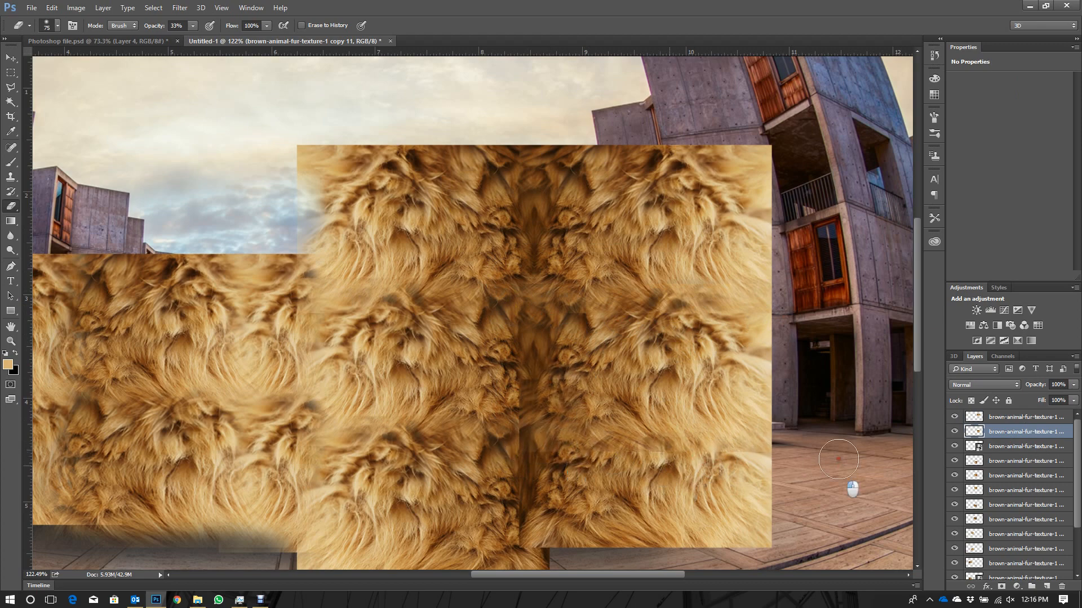
{"action": "left_click_drag", "start_coordinate": [838, 459], "coordinate": [666, 463]}
- Rasterize the lowest piece of the new flipped column and erase along its left edge to blend it with the adjacent fur
{"action": "left_click", "coordinate": [1026, 447]}
{"action": "left_click", "coordinate": [515, 498]}
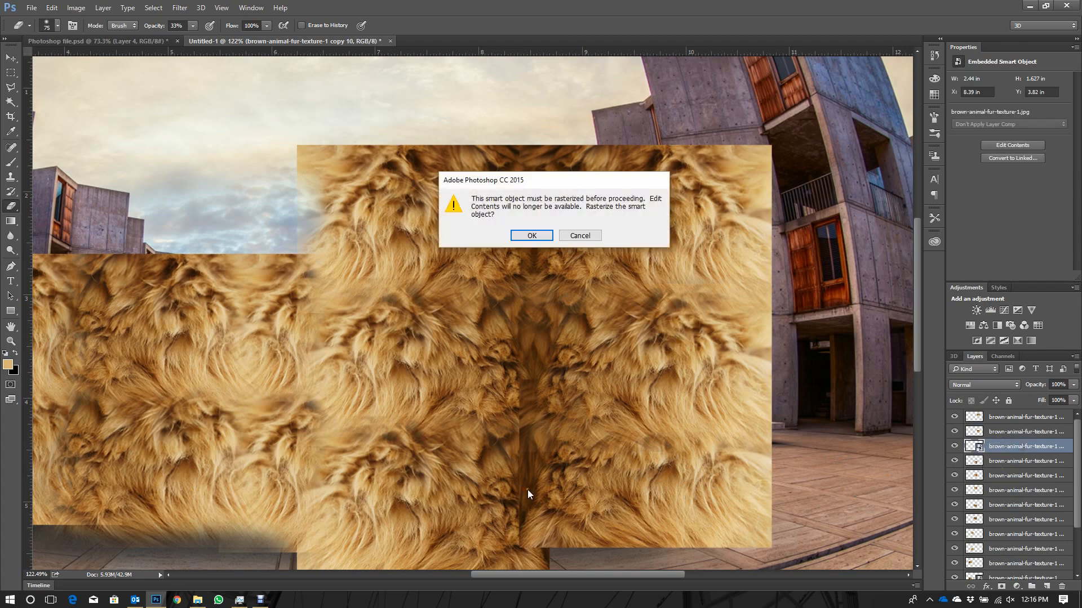
{"action": "key", "text": "Return"}
{"action": "mouse_move", "coordinate": [504, 409]}
{"action": "left_mouse_down"}
{"action": "mouse_move", "coordinate": [520, 563]}
{"action": "mouse_move", "coordinate": [510, 521]}
{"action": "left_mouse_up"}
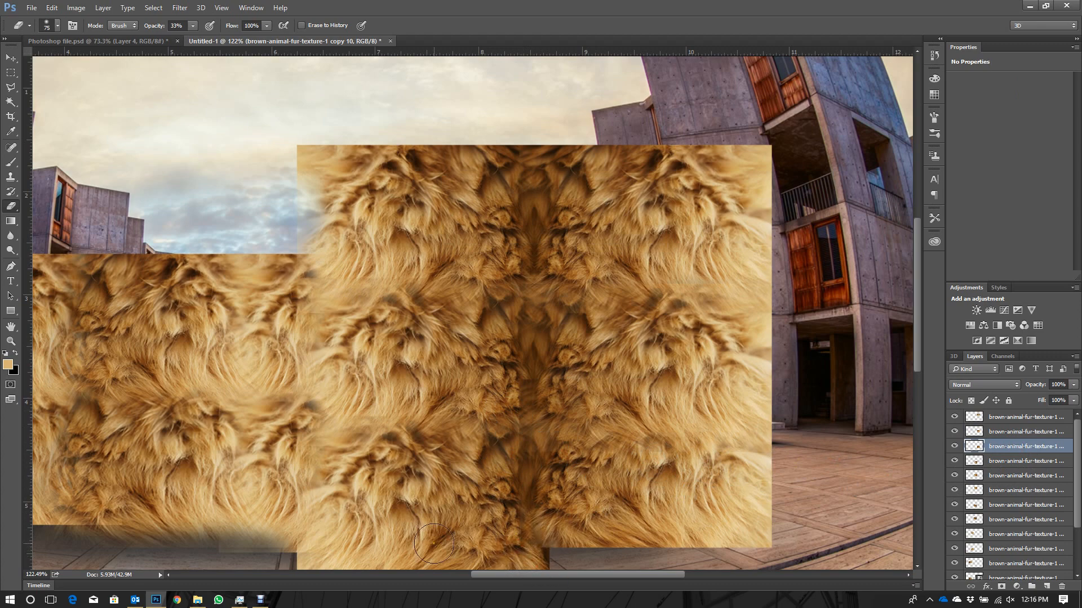
- Select all the visible fur texture layers above the model and merge them into a single layer
{"action": "scroll", "coordinate": [802, 320], "scroll_direction": "down", "scroll_amount": 2}
{"action": "left_click", "coordinate": [11, 57]}
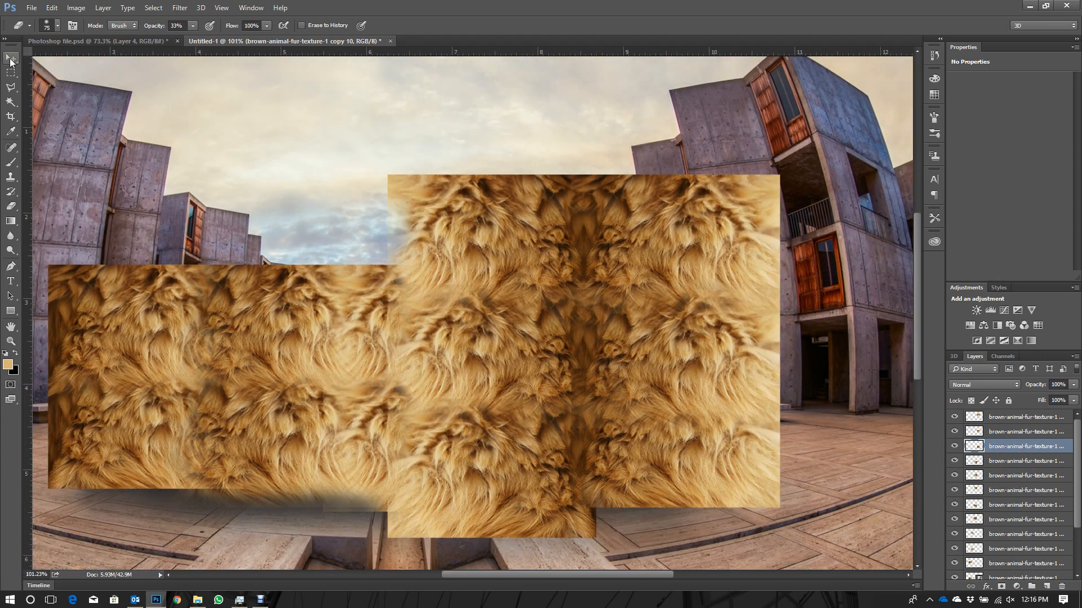
{"action": "left_click", "coordinate": [1025, 418]}
{"action": "scroll", "coordinate": [1057, 506], "scroll_direction": "down", "scroll_amount": 2}
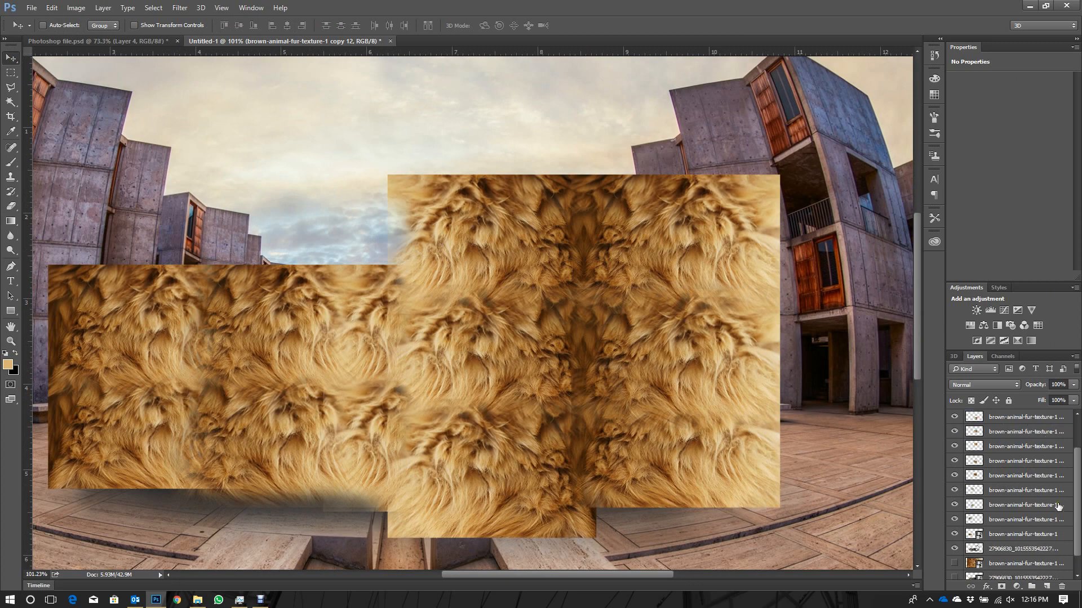
{"action": "left_click", "coordinate": [1022, 535], "text": "shift"}
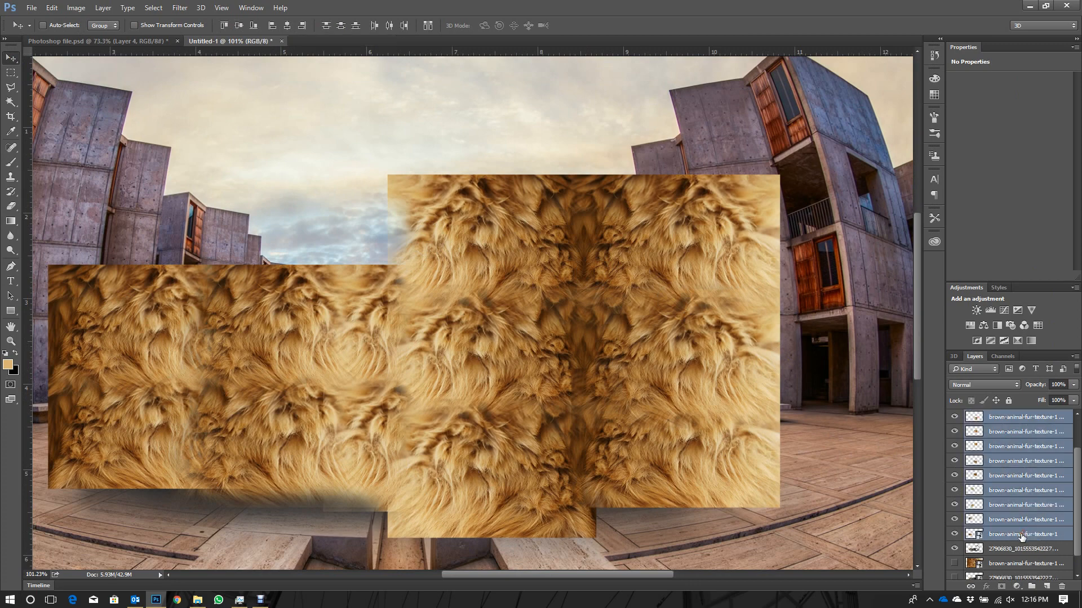
{"action": "right_click", "coordinate": [997, 532]}
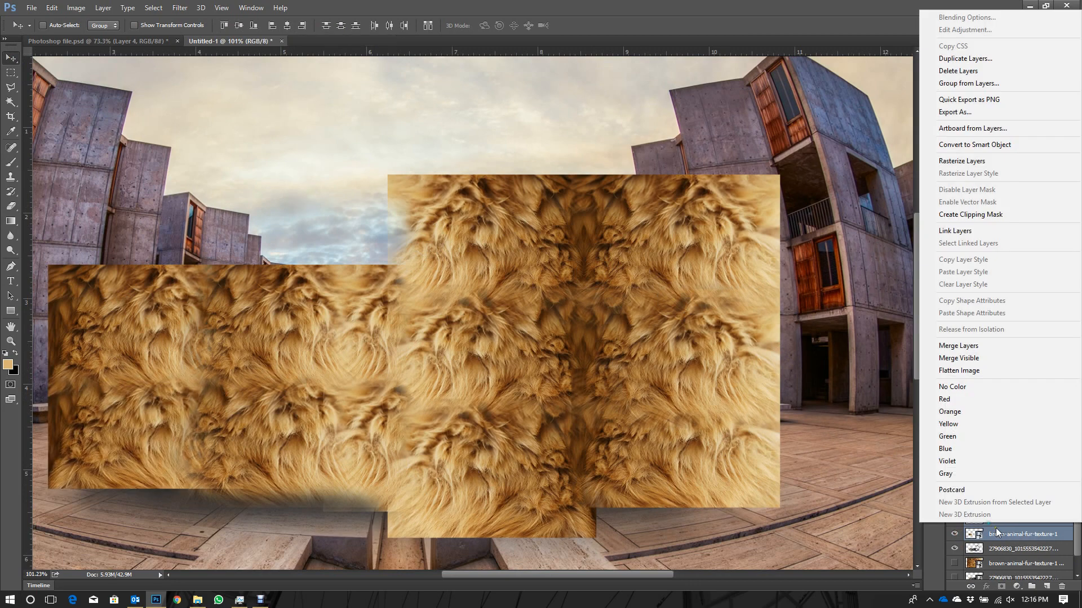
{"action": "left_click", "coordinate": [964, 345]}
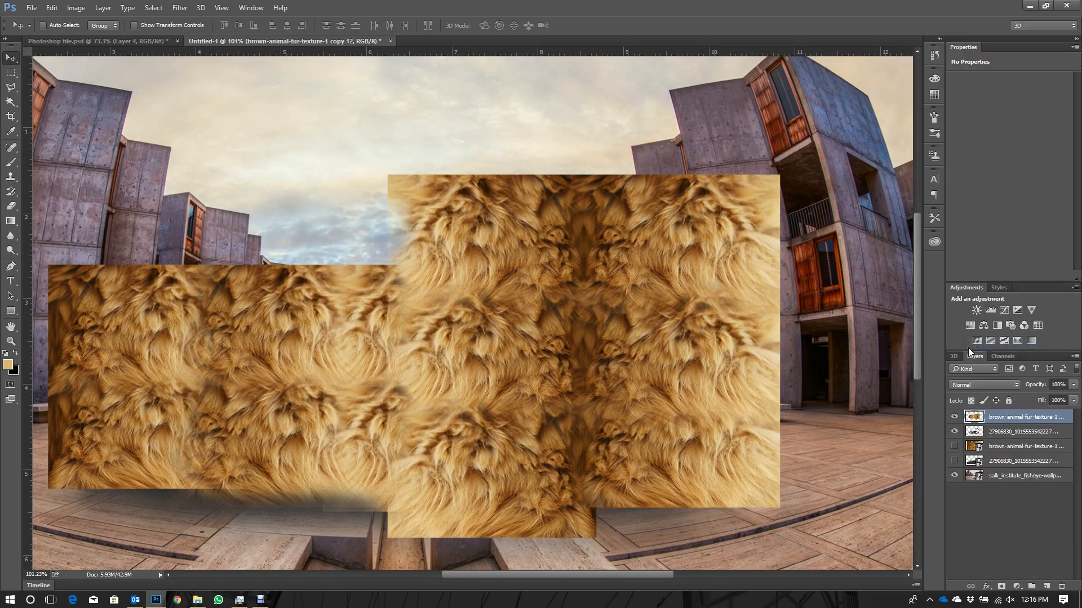
- Check the model beneath the merged fur layer and set that fur layer's opacity to 50%
{"action": "left_click", "coordinate": [954, 417]}
{"action": "left_click", "coordinate": [955, 417]}
{"action": "left_click", "coordinate": [986, 385]}
{"action": "left_click", "coordinate": [1052, 386]}
{"action": "left_click", "coordinate": [1052, 385]}
{"action": "type", "text": "50"}
{"action": "key", "text": "Return"}
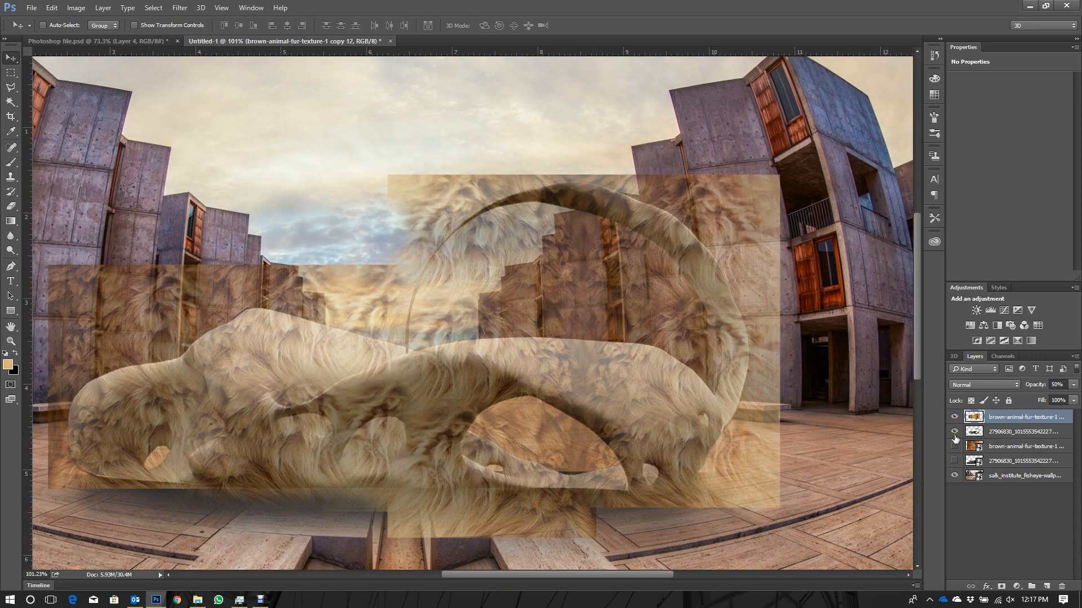
- Hide the merged fur layer, make the visible model layer active and switch to the Polygonal Lasso tool
{"action": "left_click", "coordinate": [954, 417]}
{"action": "left_click", "coordinate": [1018, 432]}
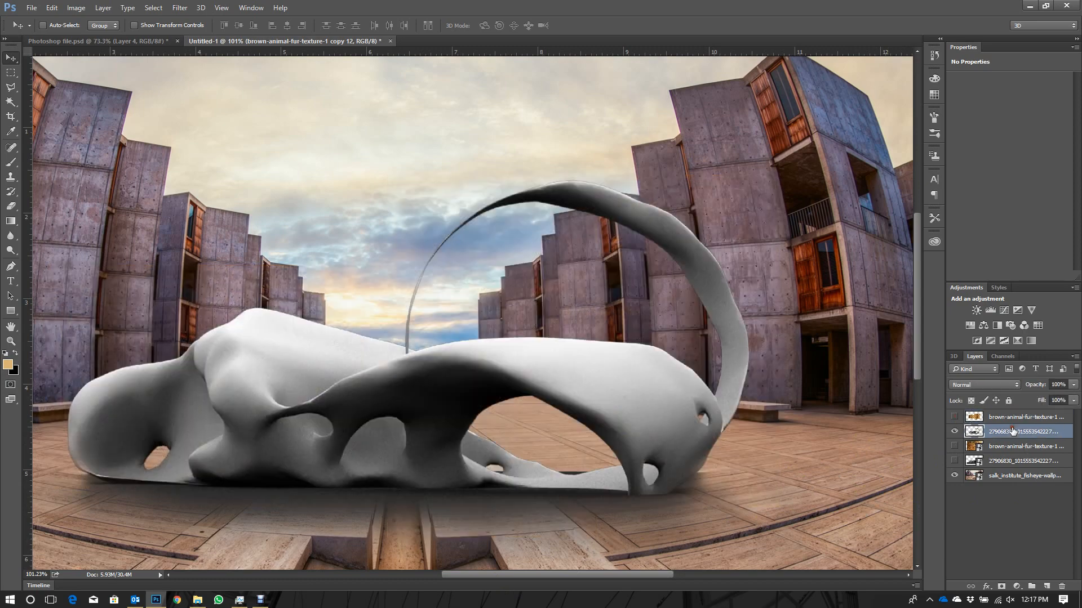
{"action": "scroll", "coordinate": [264, 405], "scroll_direction": "up", "scroll_amount": 1}
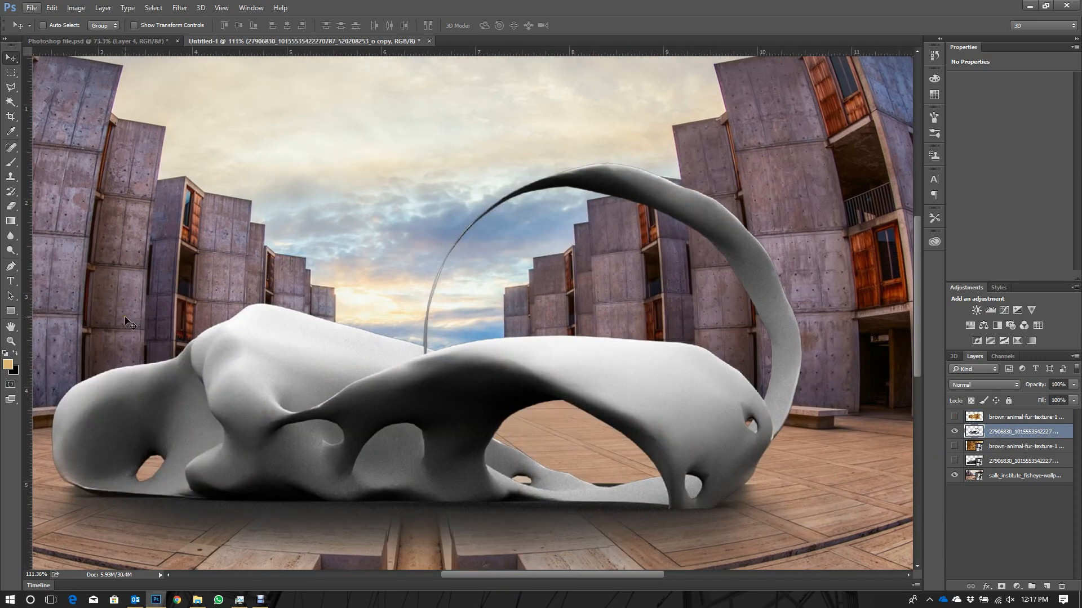
{"action": "left_click", "coordinate": [10, 87]}
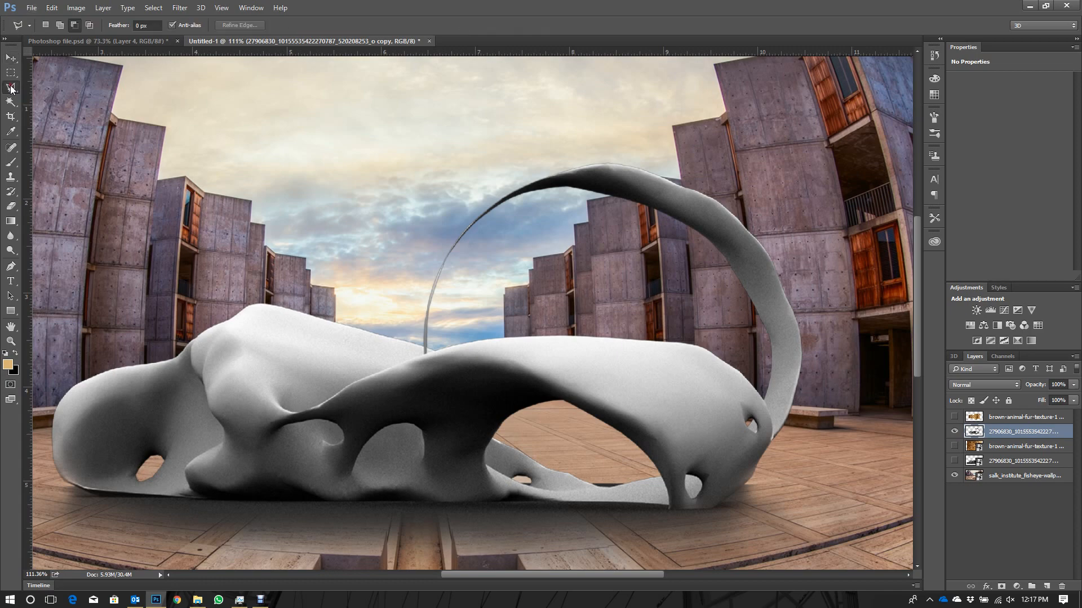
{"action": "scroll", "coordinate": [222, 424], "scroll_direction": "up", "scroll_amount": 5}
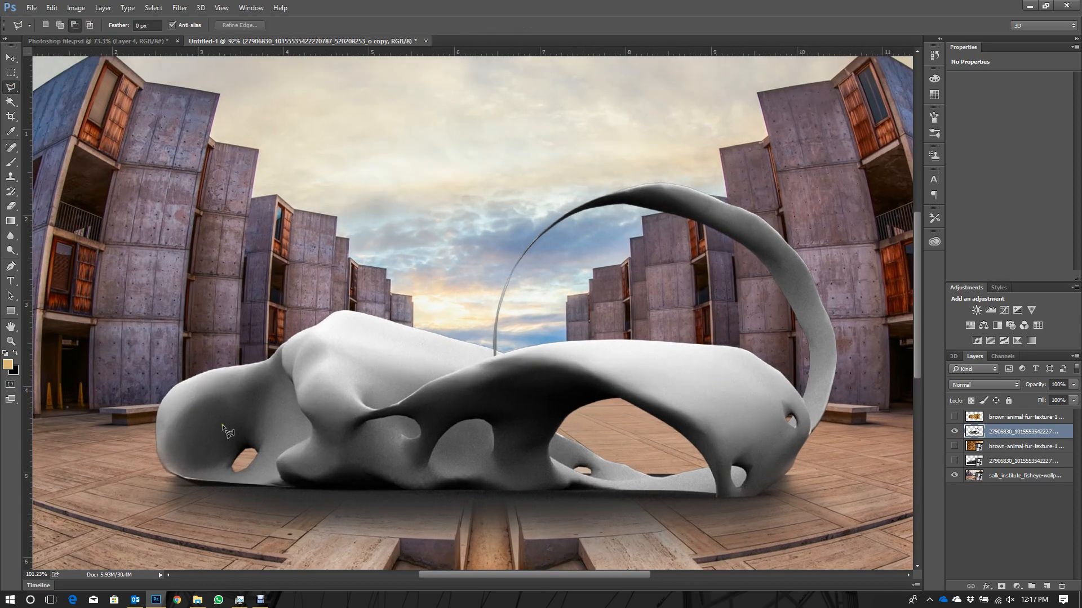
{"action": "scroll", "coordinate": [361, 295], "scroll_direction": "up", "scroll_amount": 1}
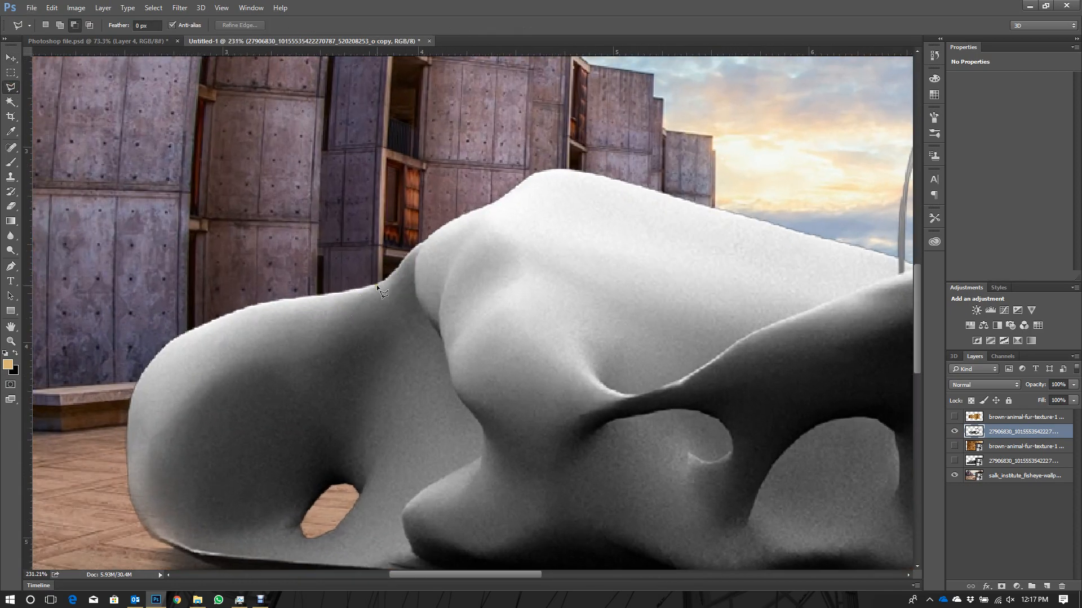
{"action": "left_click", "coordinate": [353, 290]}
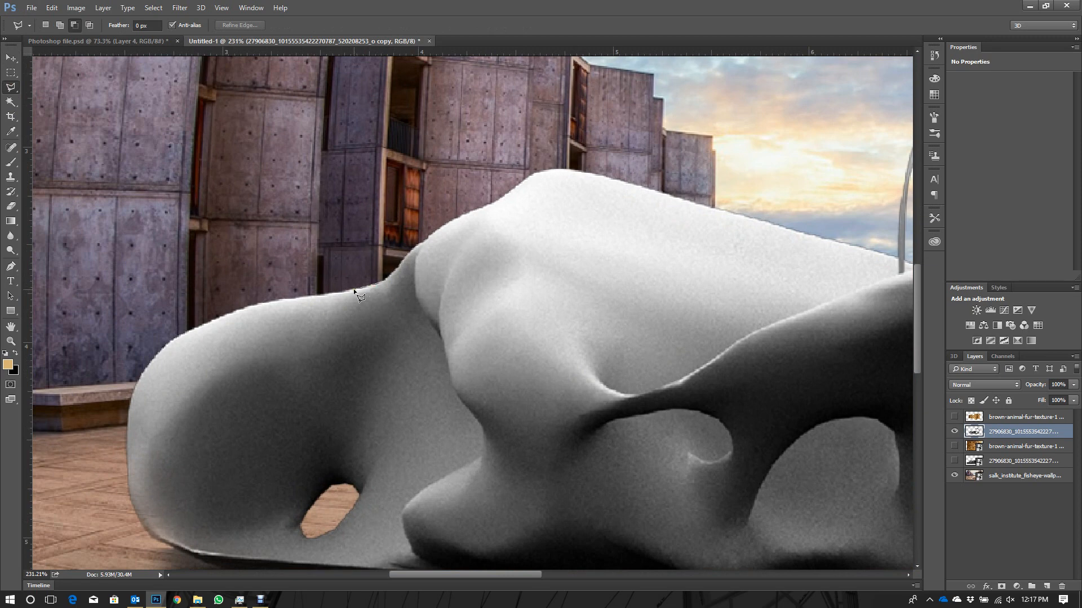
{"action": "left_click", "coordinate": [291, 298]}
{"action": "left_click", "coordinate": [219, 317]}
{"action": "key", "text": "Escape"}
- Load the outline of the visible model layer's content as a selection
{"action": "left_click", "coordinate": [975, 432], "text": "ctrl"}
{"action": "scroll", "coordinate": [244, 331], "scroll_direction": "down", "scroll_amount": 2}
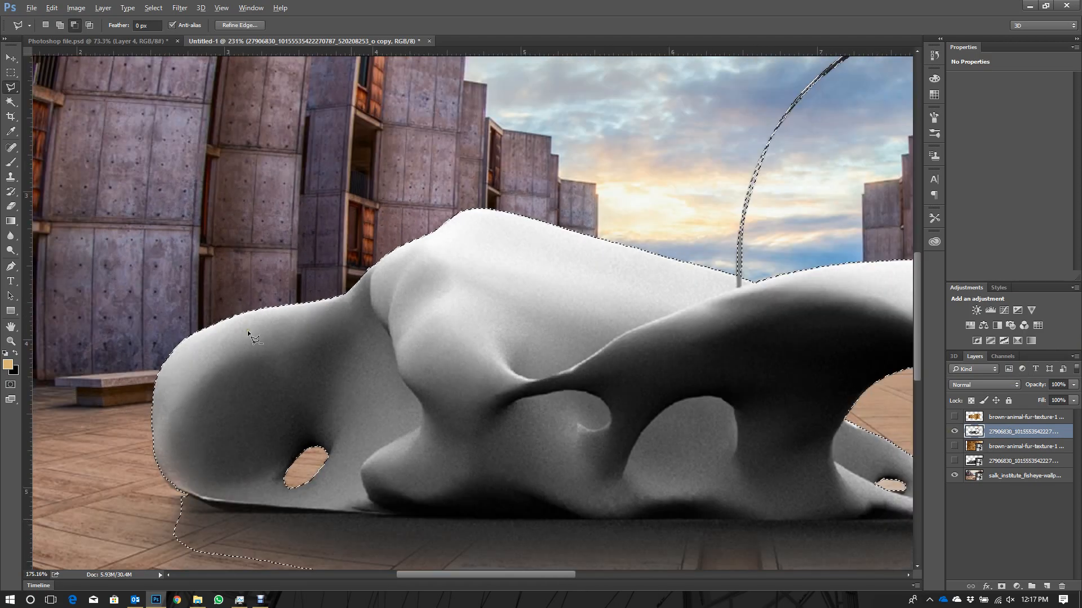
{"action": "scroll", "coordinate": [248, 330], "scroll_direction": "down", "scroll_amount": 3}
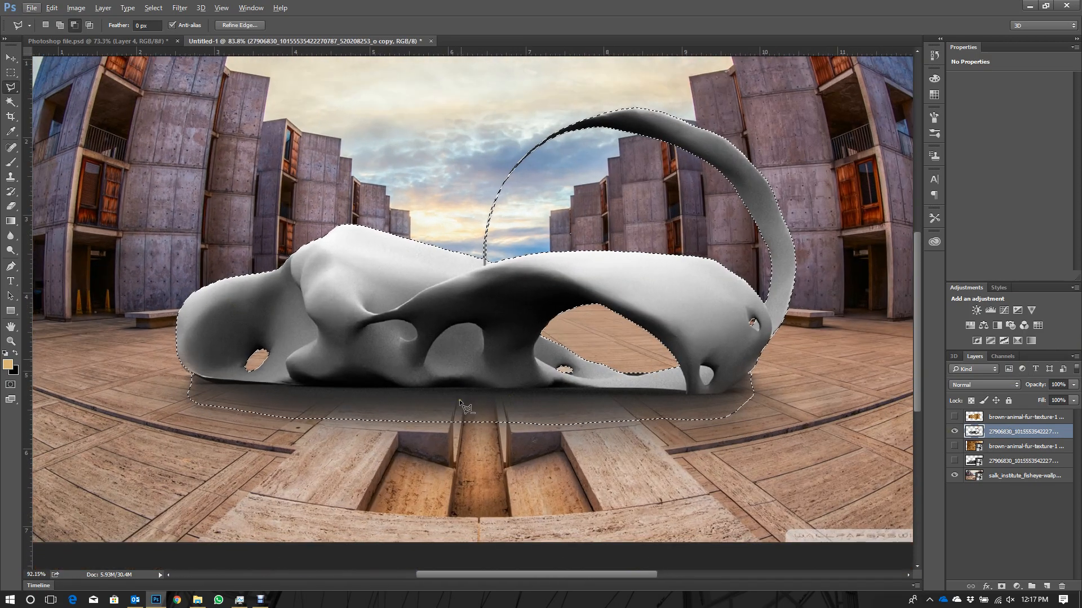
- Subtract the ground shadow from the selection with the Polygonal Lasso by tracing along the model's lower edge and around the shadow
{"action": "scroll", "coordinate": [458, 400], "scroll_direction": "up", "scroll_amount": 1}
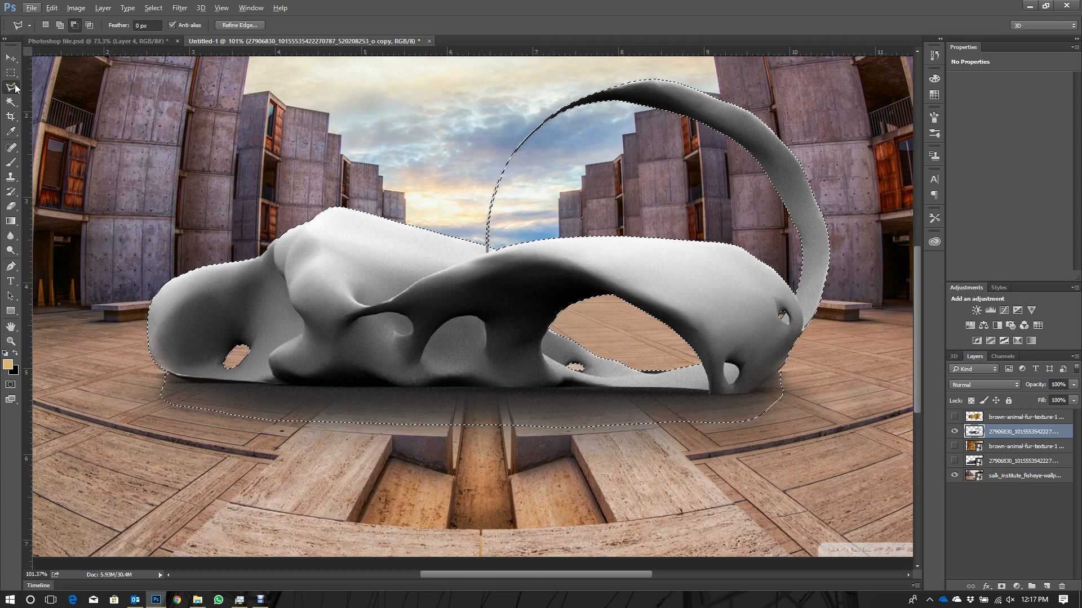
{"action": "scroll", "coordinate": [178, 422], "scroll_direction": "up", "scroll_amount": 3}
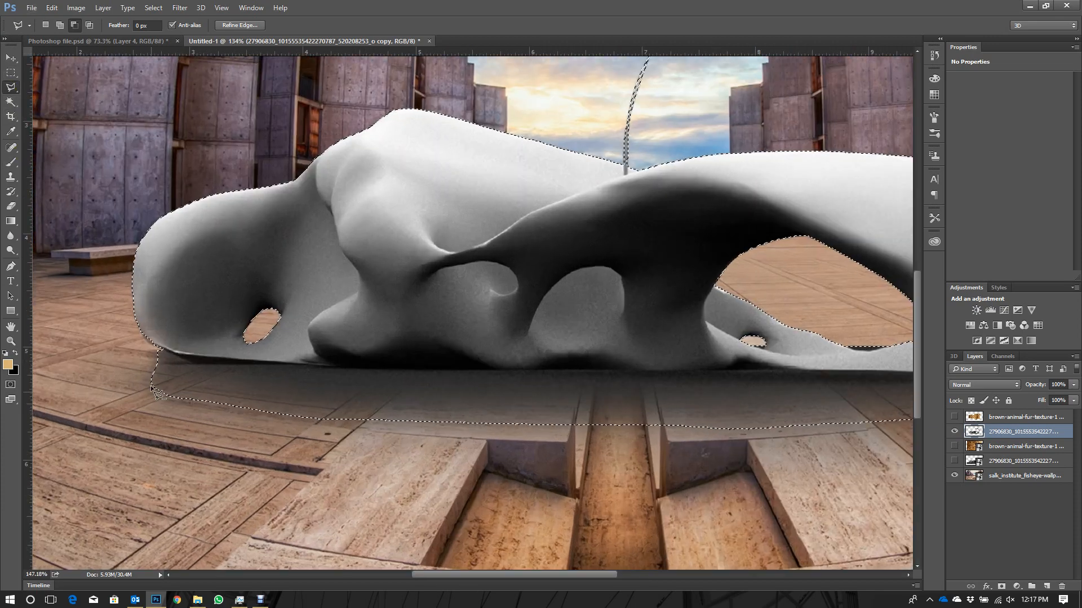
{"action": "scroll", "coordinate": [160, 349], "scroll_direction": "up", "scroll_amount": 2}
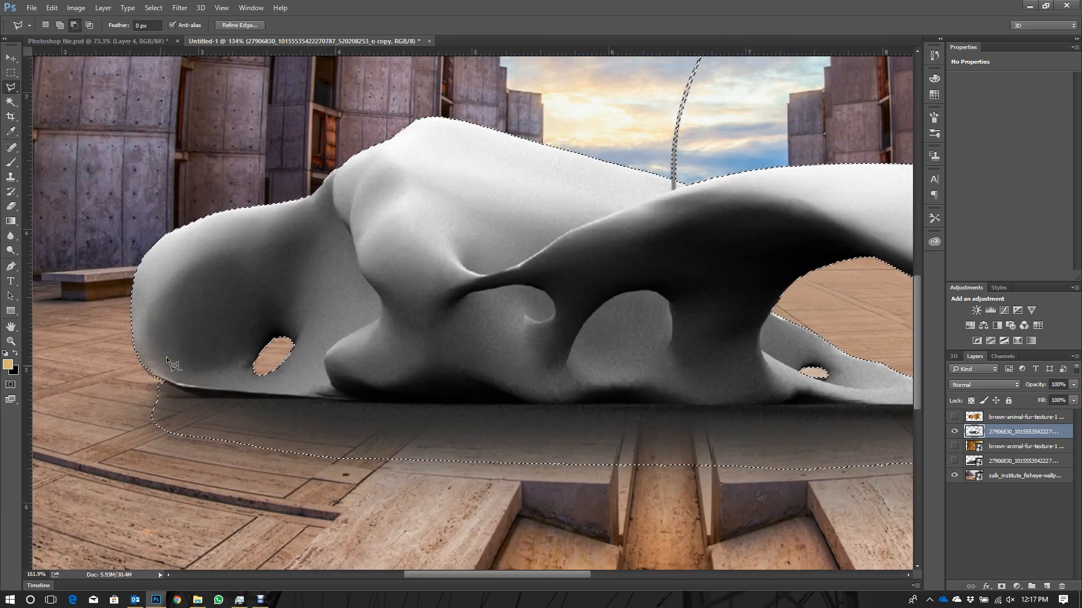
{"action": "scroll", "coordinate": [166, 390], "scroll_direction": "up", "scroll_amount": 3}
{"action": "scroll", "coordinate": [181, 416], "scroll_direction": "down", "scroll_amount": 4}
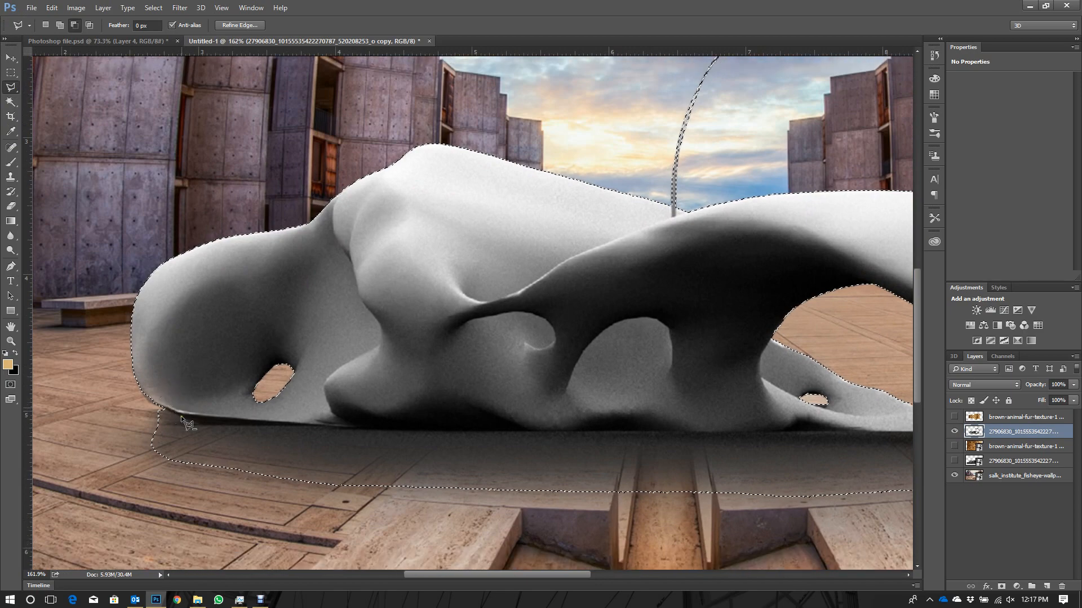
{"action": "scroll", "coordinate": [168, 405], "scroll_direction": "up", "scroll_amount": 1}
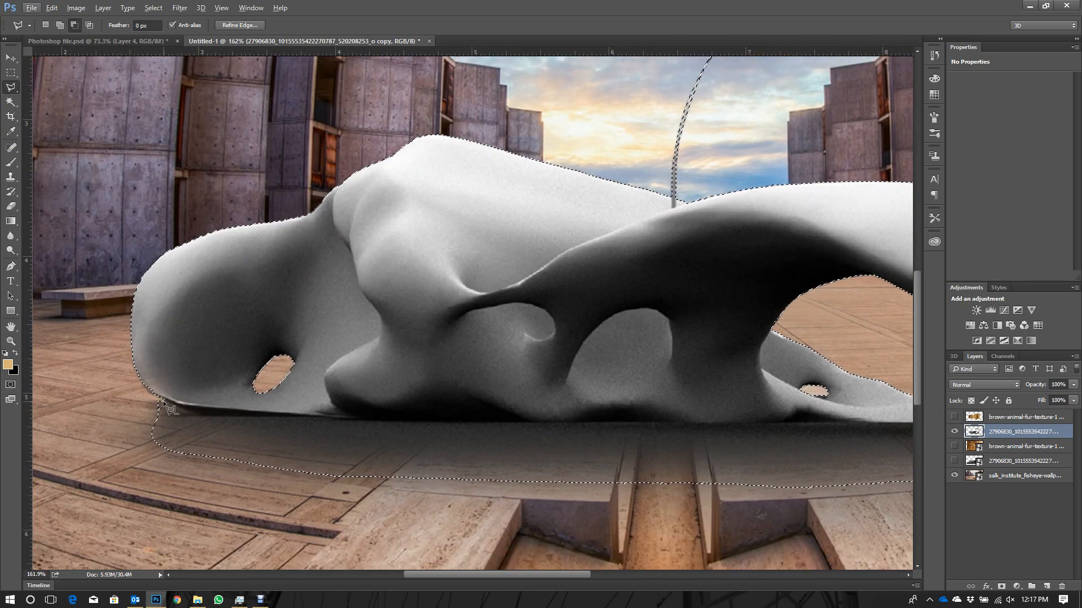
{"action": "left_click", "coordinate": [161, 399]}
{"action": "left_click", "coordinate": [202, 417]}
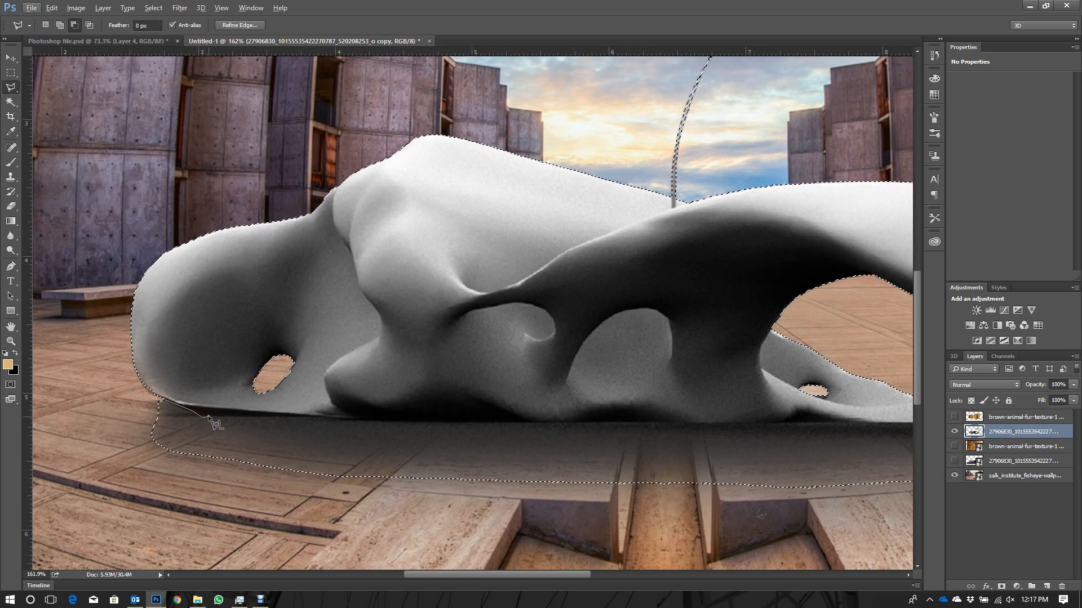
{"action": "left_click", "coordinate": [276, 419]}
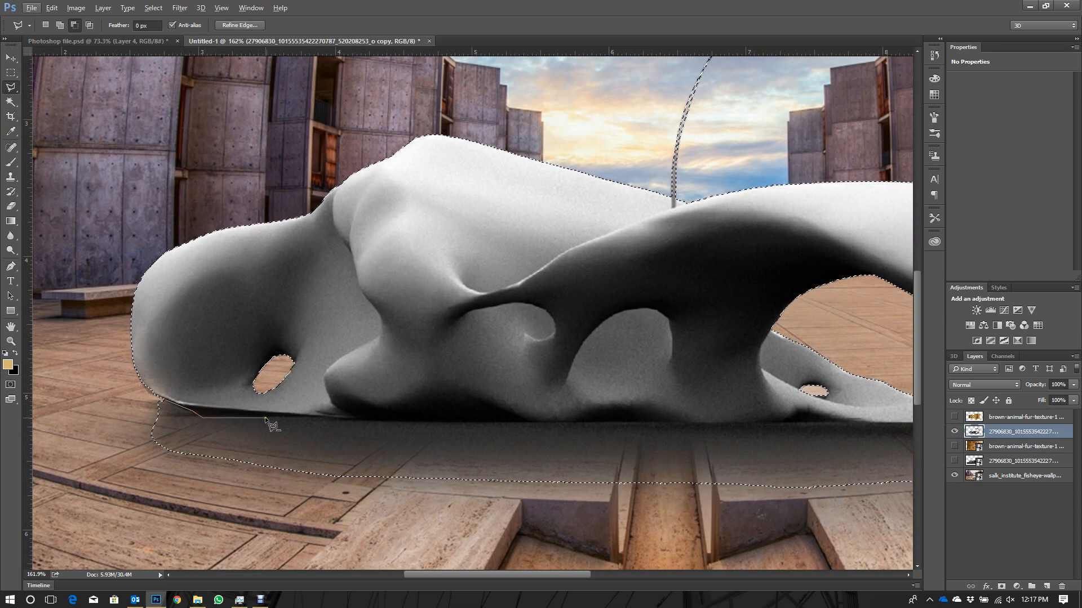
{"action": "left_click", "coordinate": [515, 422]}
{"action": "left_click", "coordinate": [831, 422]}
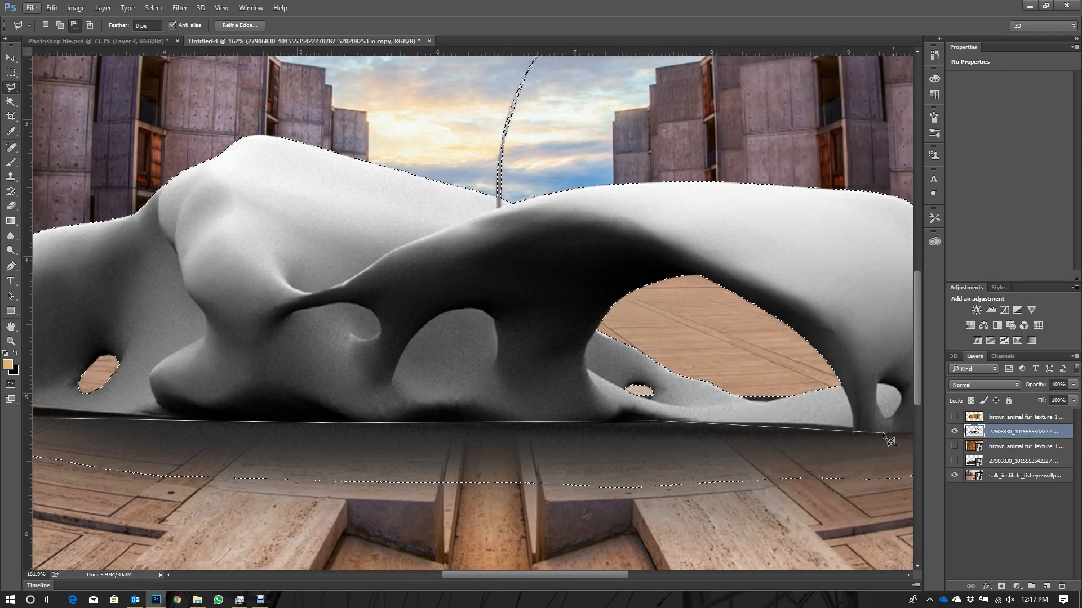
{"action": "left_click", "coordinate": [853, 432]}
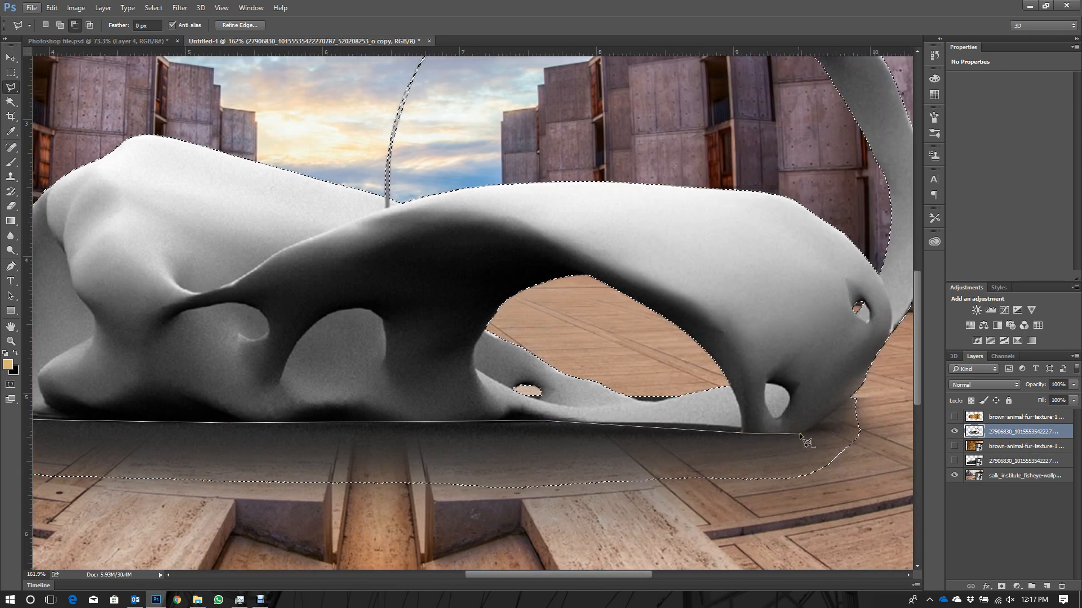
{"action": "left_click", "coordinate": [801, 431]}
{"action": "left_click", "coordinate": [853, 398]}
{"action": "left_click", "coordinate": [868, 419]}
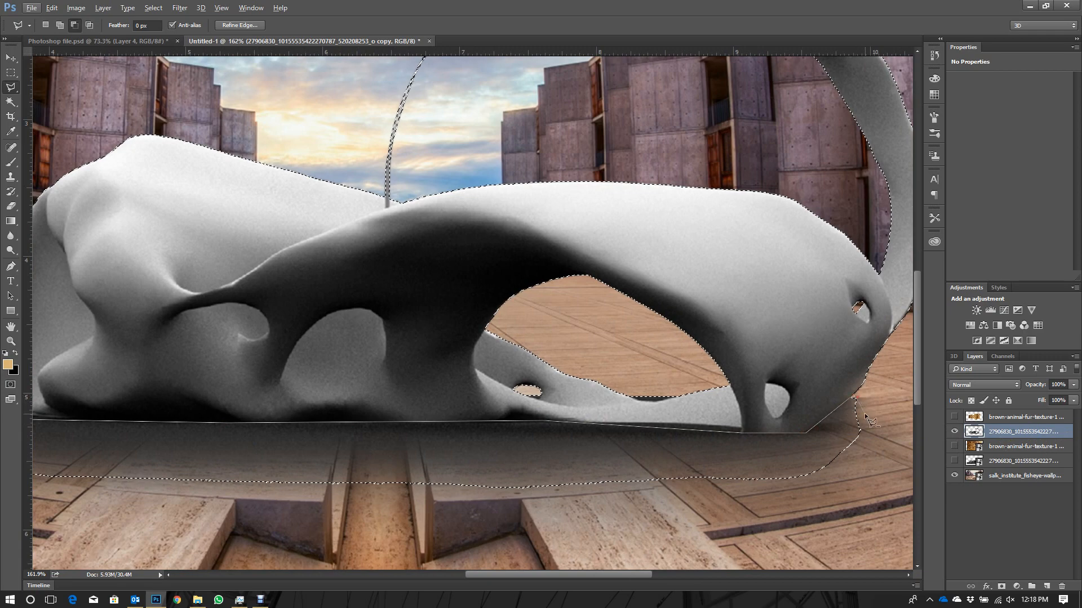
{"action": "left_click", "coordinate": [874, 461]}
{"action": "left_click", "coordinate": [846, 510]}
{"action": "left_click", "coordinate": [218, 569]}
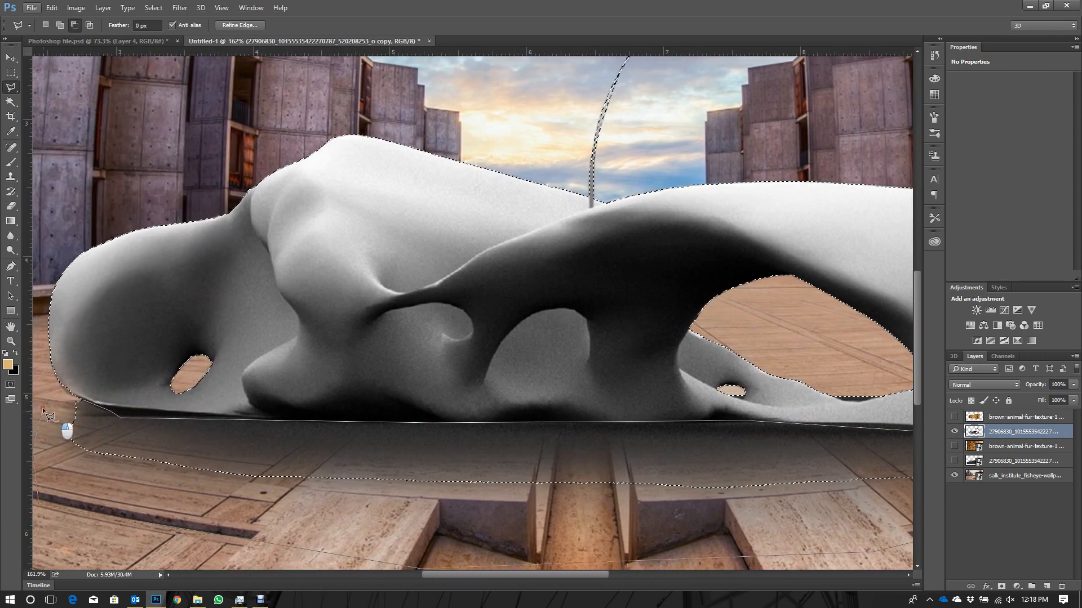
{"action": "double_click", "coordinate": [43, 406]}
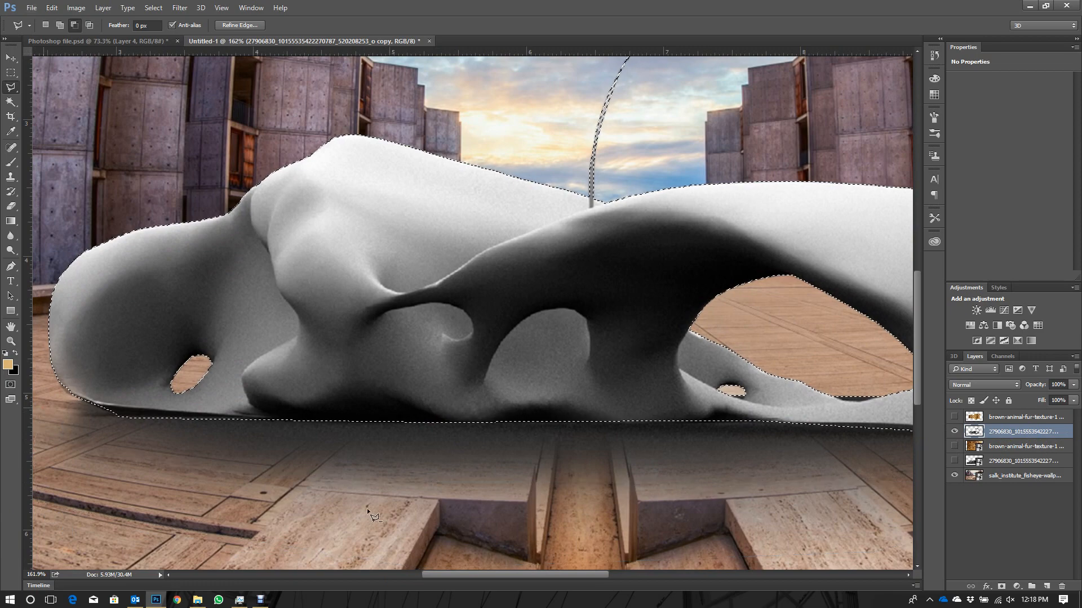
{"action": "scroll", "coordinate": [330, 437], "scroll_direction": "down", "scroll_amount": 2}
{"action": "scroll", "coordinate": [338, 438], "scroll_direction": "down", "scroll_amount": 3}
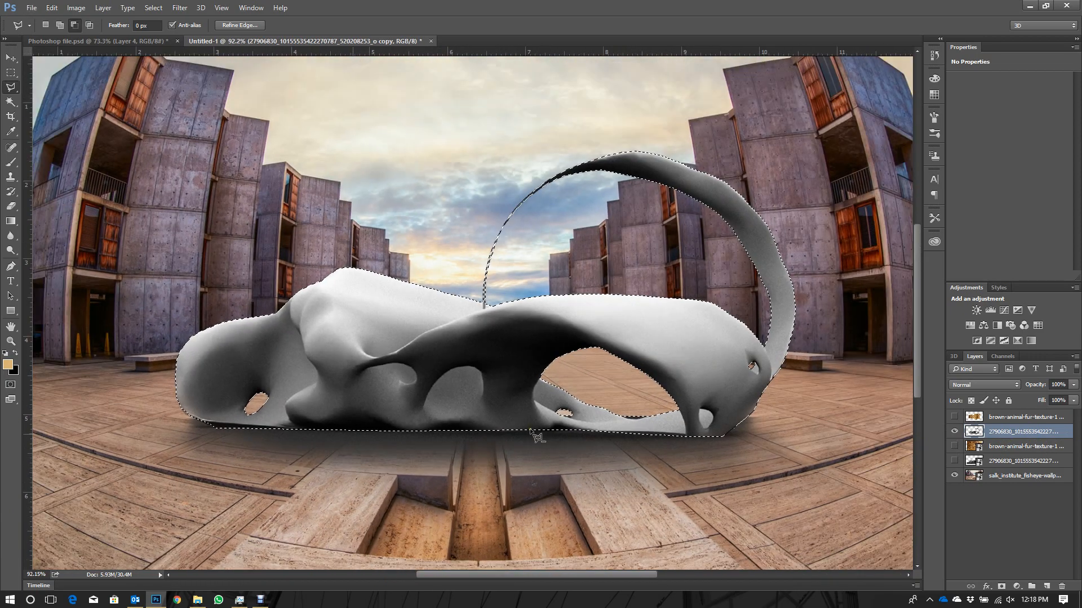
{"action": "scroll", "coordinate": [823, 376], "scroll_direction": "up", "scroll_amount": 1}
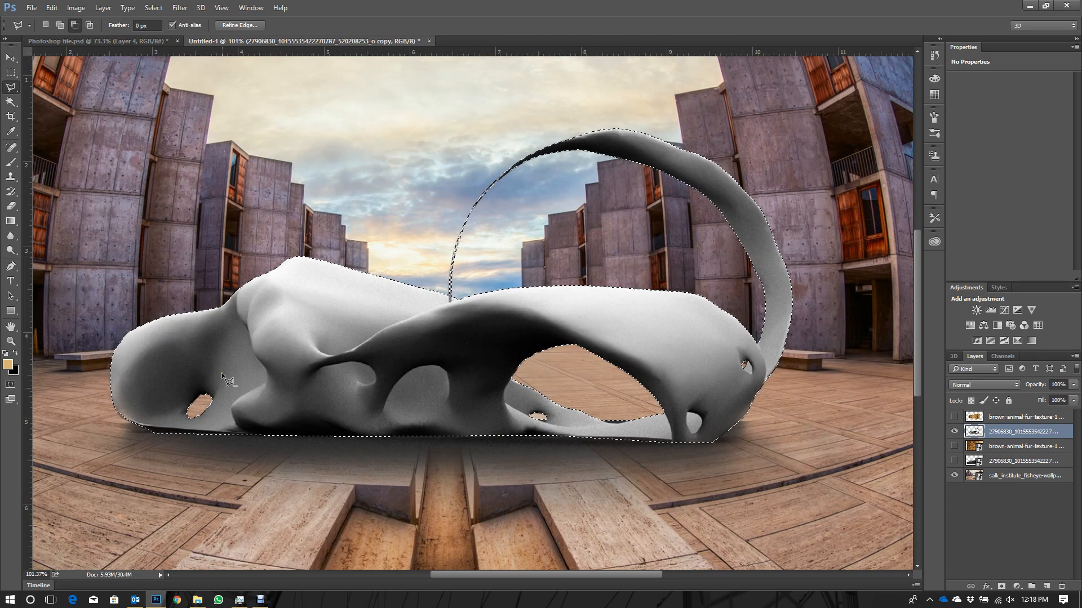
- Show the merged fur layer, make it active and save the selection as a new channel named Fur
{"action": "left_click", "coordinate": [954, 417]}
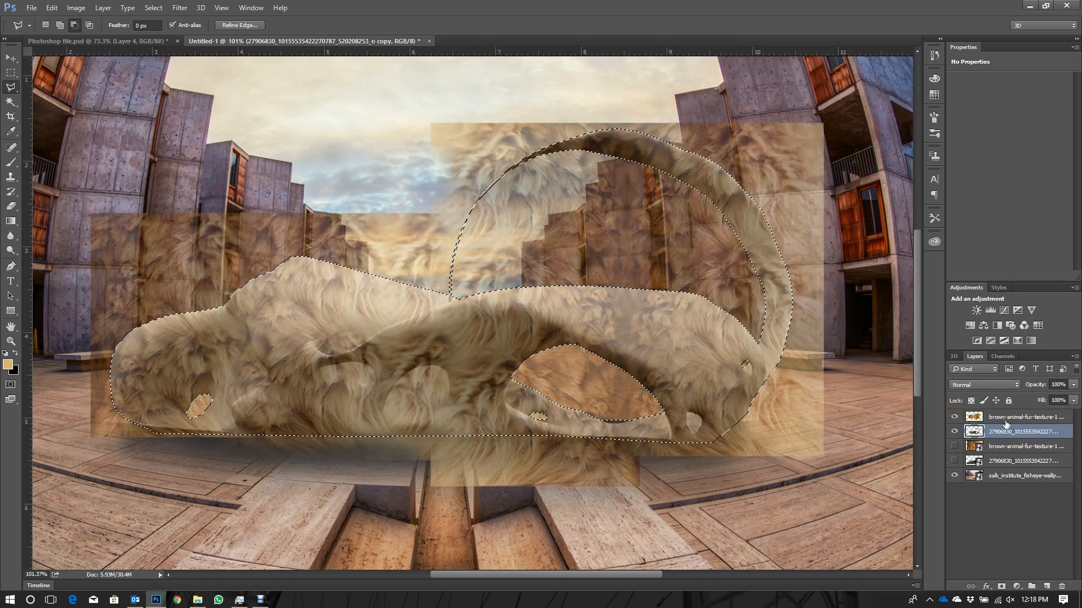
{"action": "left_click", "coordinate": [1009, 419]}
{"action": "right_click", "coordinate": [326, 336]}
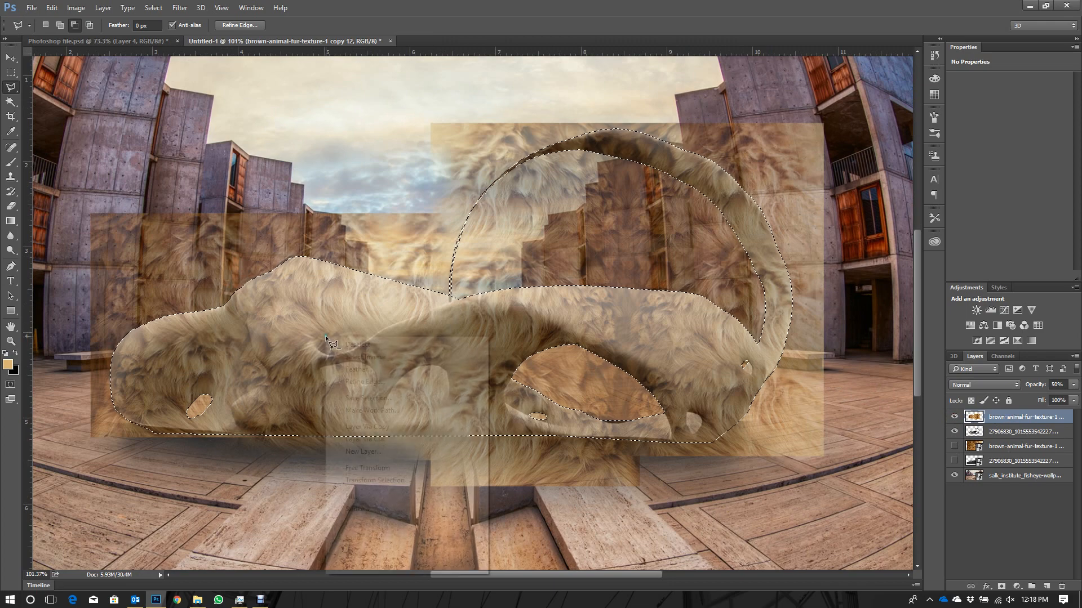
{"action": "left_click", "coordinate": [368, 398]}
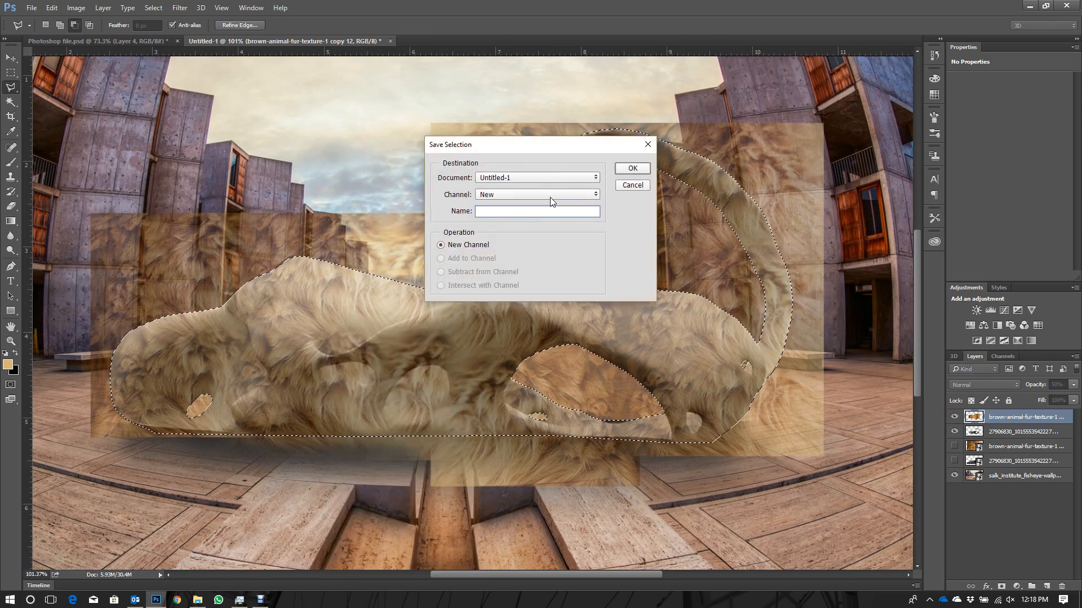
{"action": "type", "text": "Fur"}
{"action": "key", "text": "Return"}
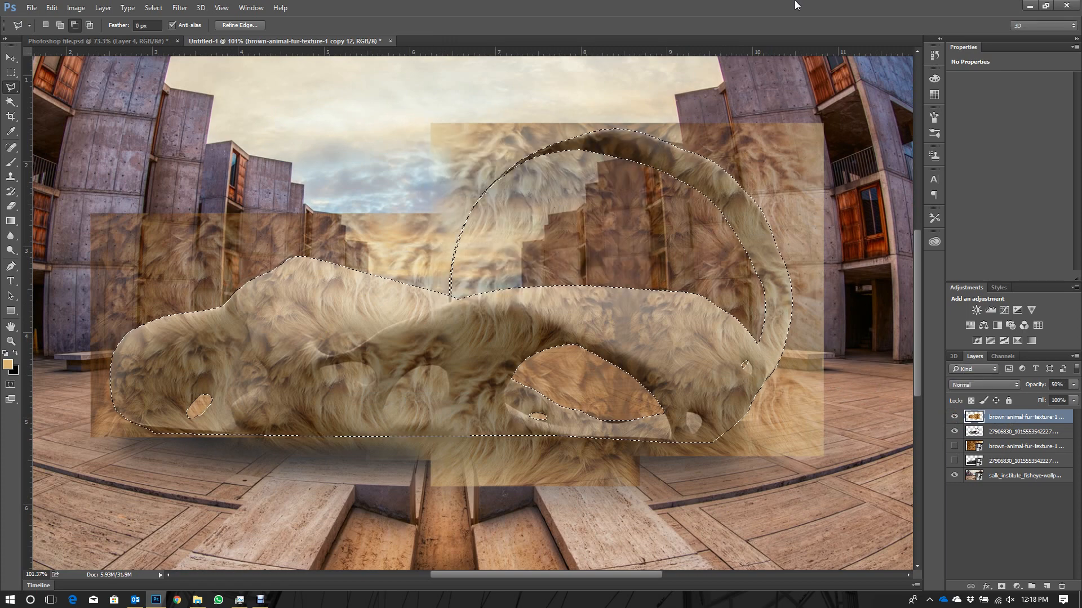
- Try to mask the merged fur layer with the inverse of the model selection, and undo that mask
{"action": "right_click", "coordinate": [344, 327]}
{"action": "left_click", "coordinate": [359, 347]}
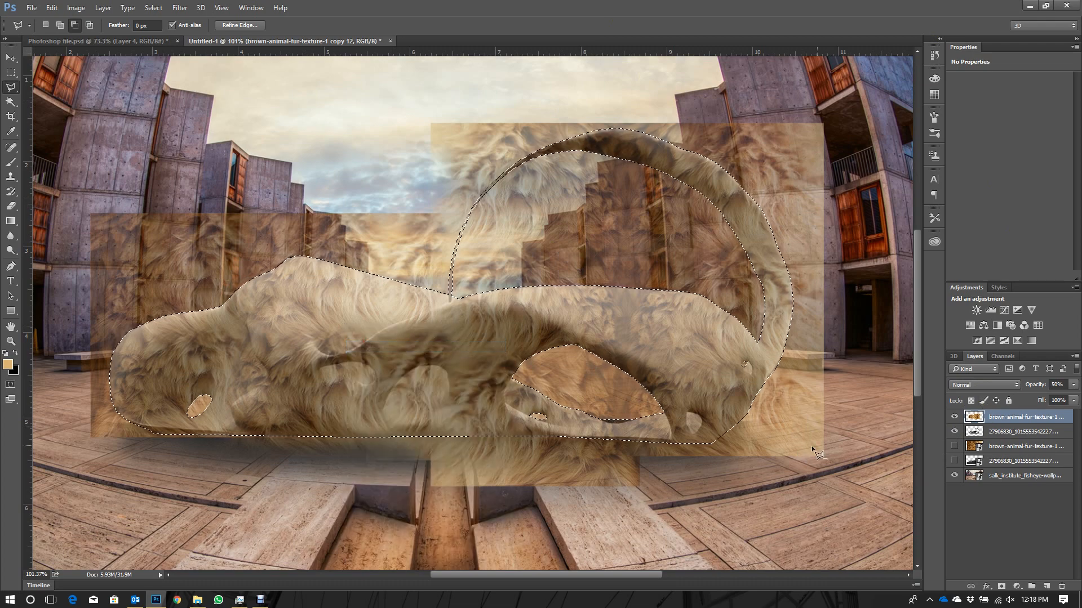
{"action": "left_click", "coordinate": [1001, 587]}
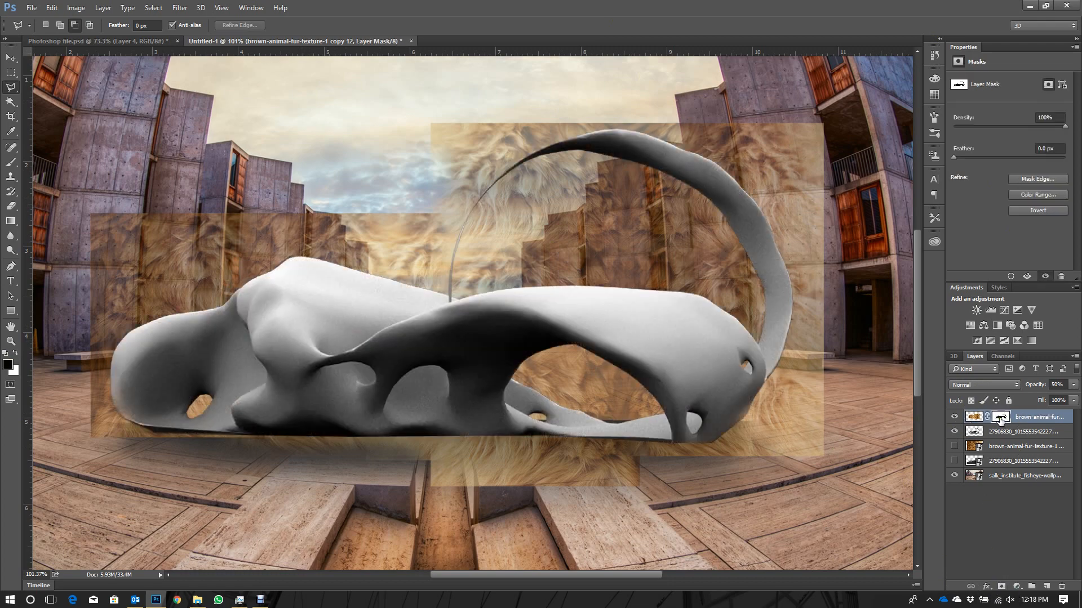
{"action": "key", "text": "ctrl+z"}
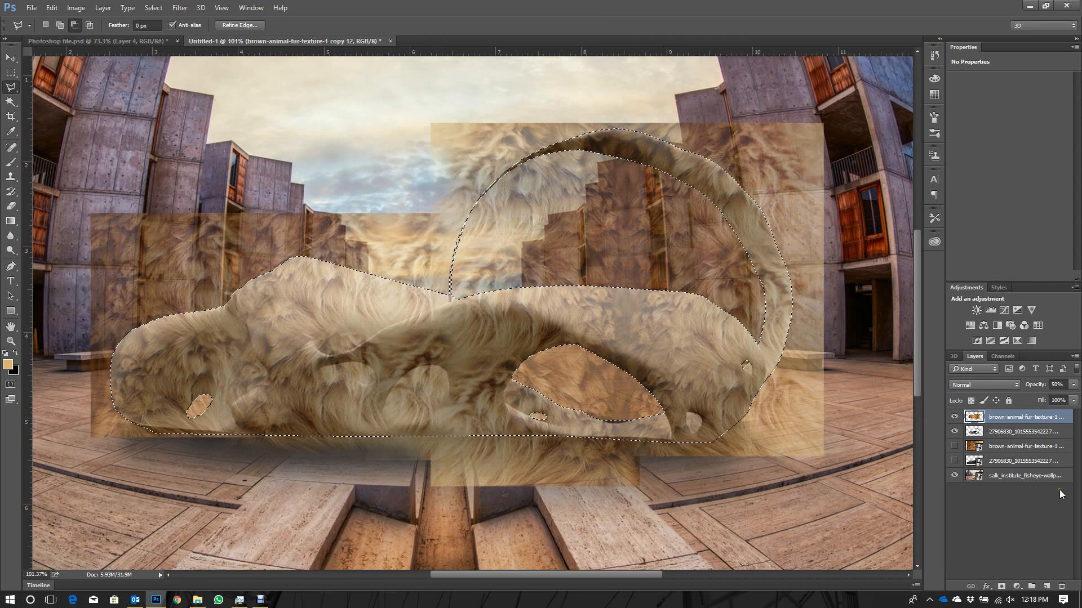
- Add a layer mask that limits the merged fur to the model's shape and set the layer's opacity to 100%
{"action": "left_click", "coordinate": [1001, 586]}
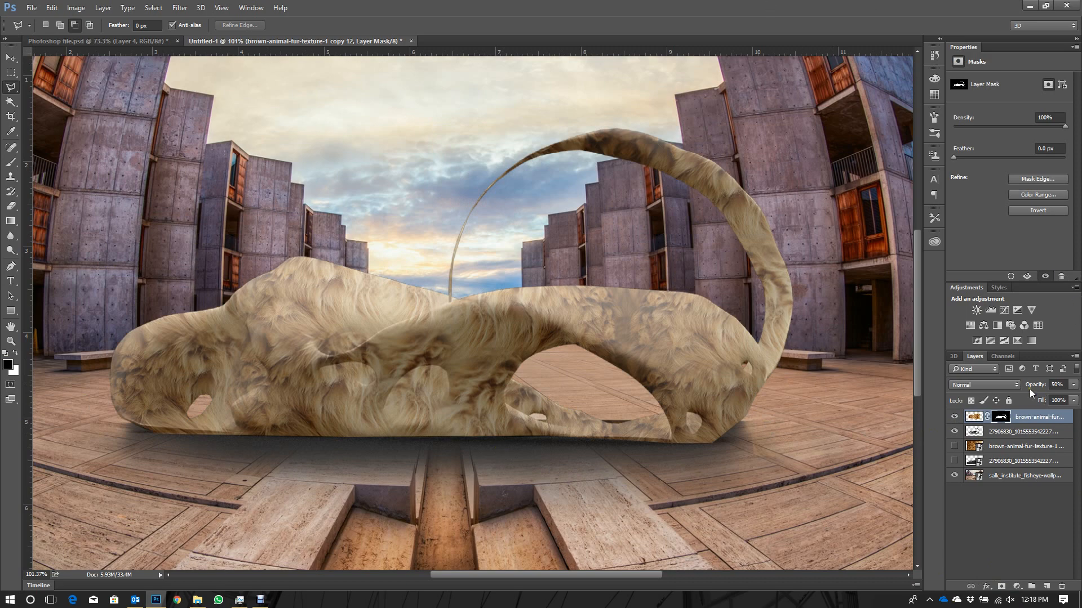
{"action": "left_click_drag", "start_coordinate": [1030, 389], "coordinate": [1080, 387]}
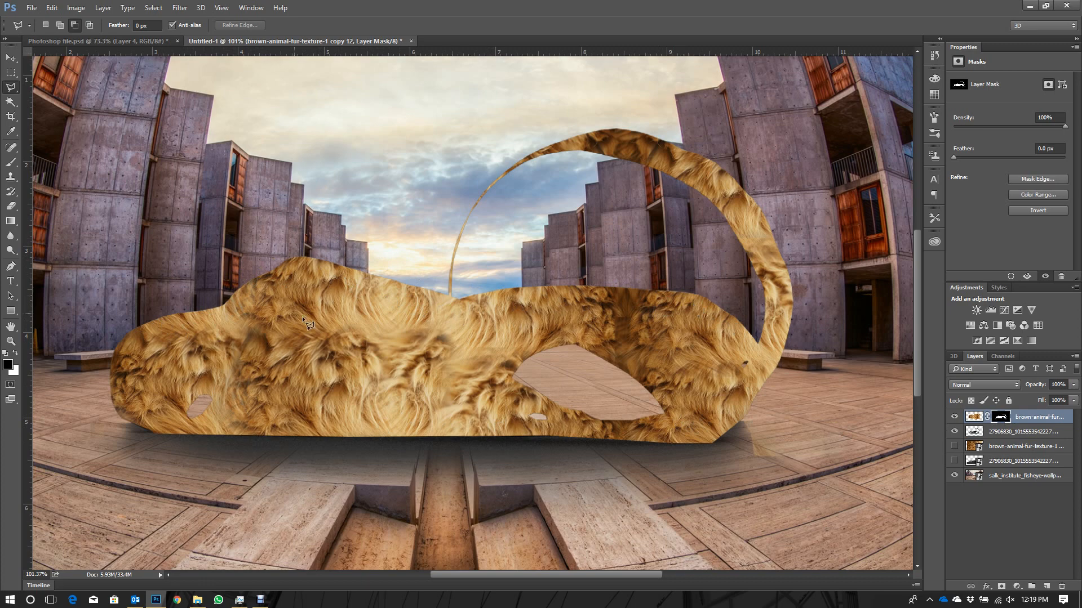
- Choose the Brush tool with the 112 px grass-blade brush tip
{"action": "left_click", "coordinate": [11, 163]}
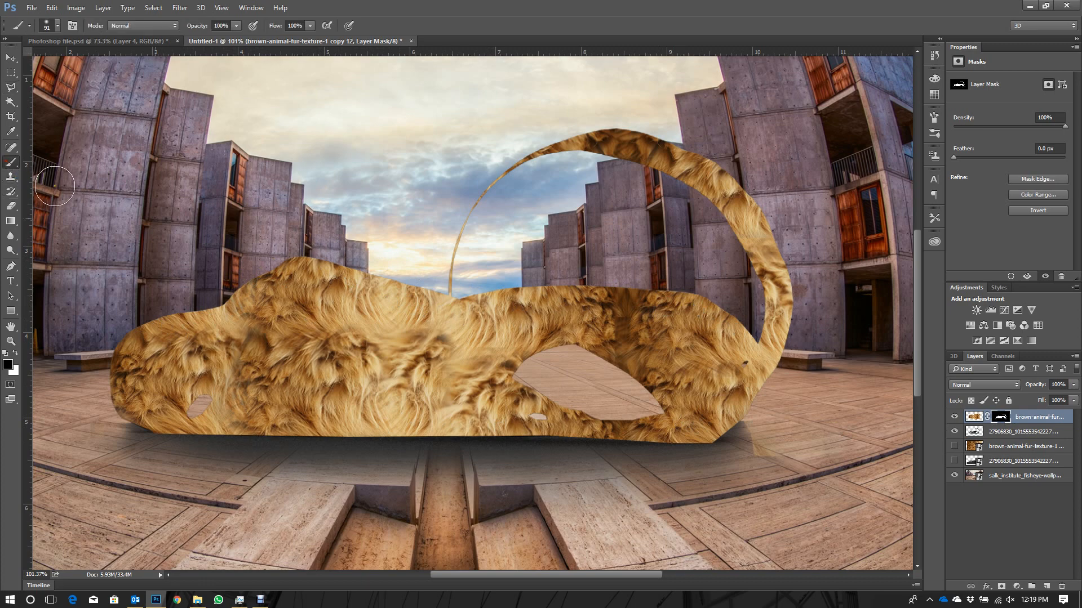
{"action": "right_click", "coordinate": [356, 252]}
{"action": "scroll", "coordinate": [437, 361], "scroll_direction": "down", "scroll_amount": 10}
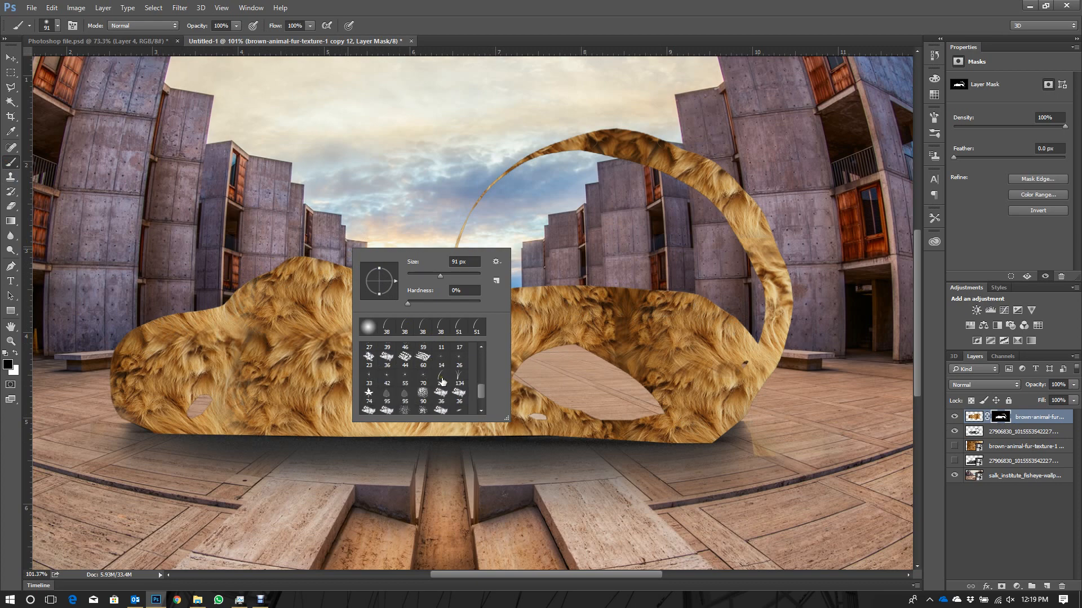
{"action": "left_click", "coordinate": [440, 381]}
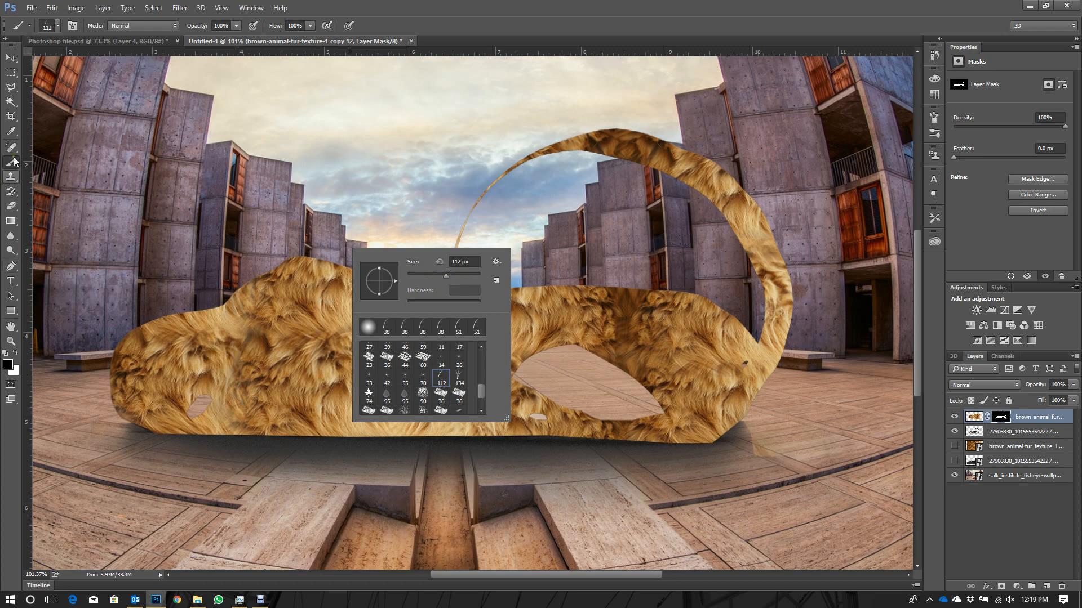
- Inspect the fur layer's mask on its own and return to the layer's image
{"action": "left_click", "coordinate": [1002, 418]}
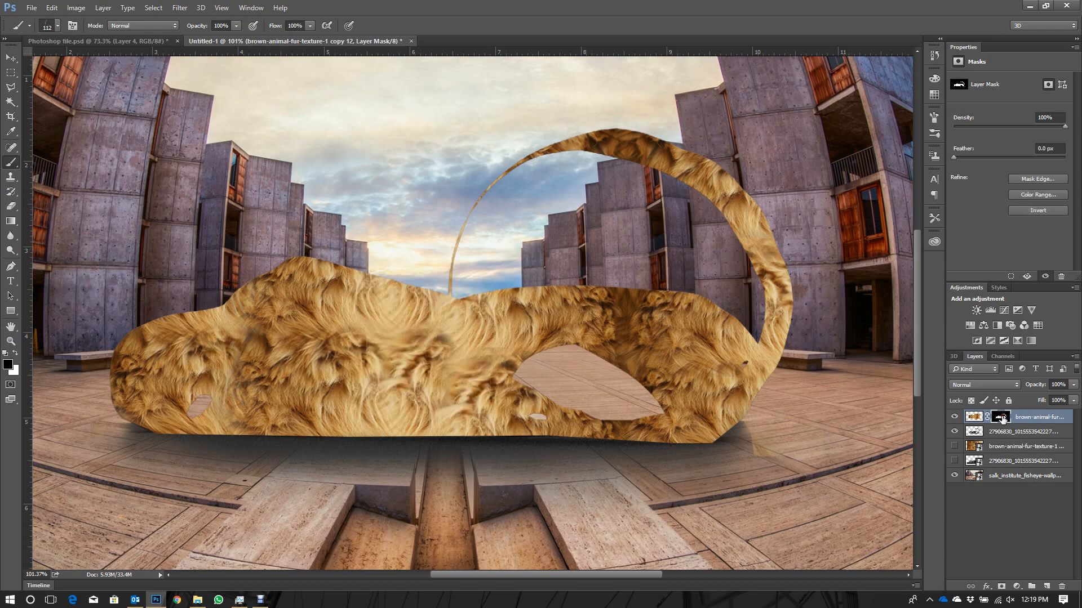
{"action": "left_click", "coordinate": [1002, 418], "text": "alt"}
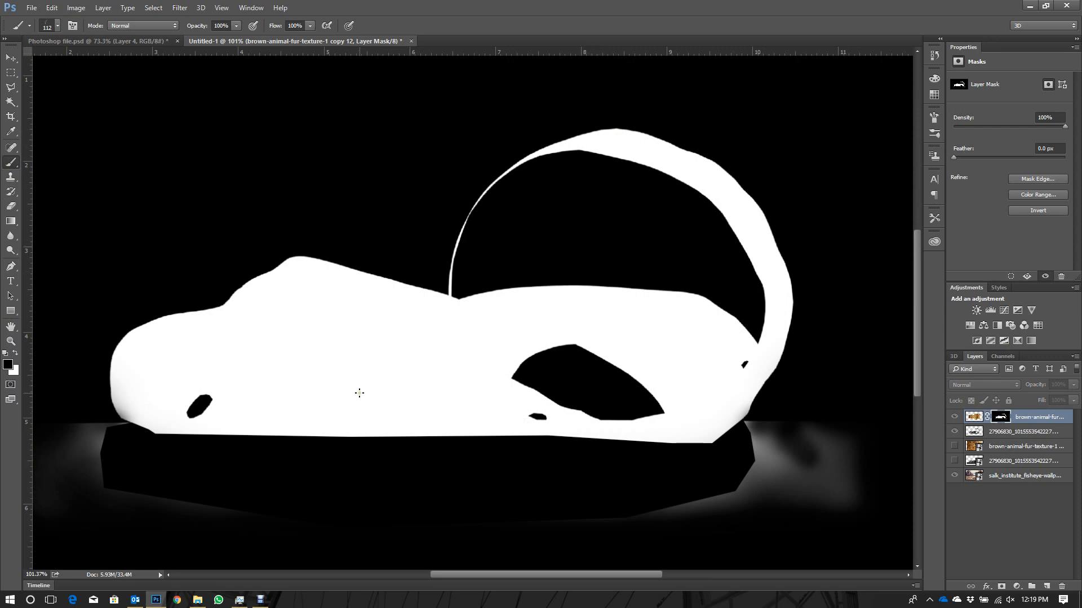
{"action": "left_click", "coordinate": [977, 418]}
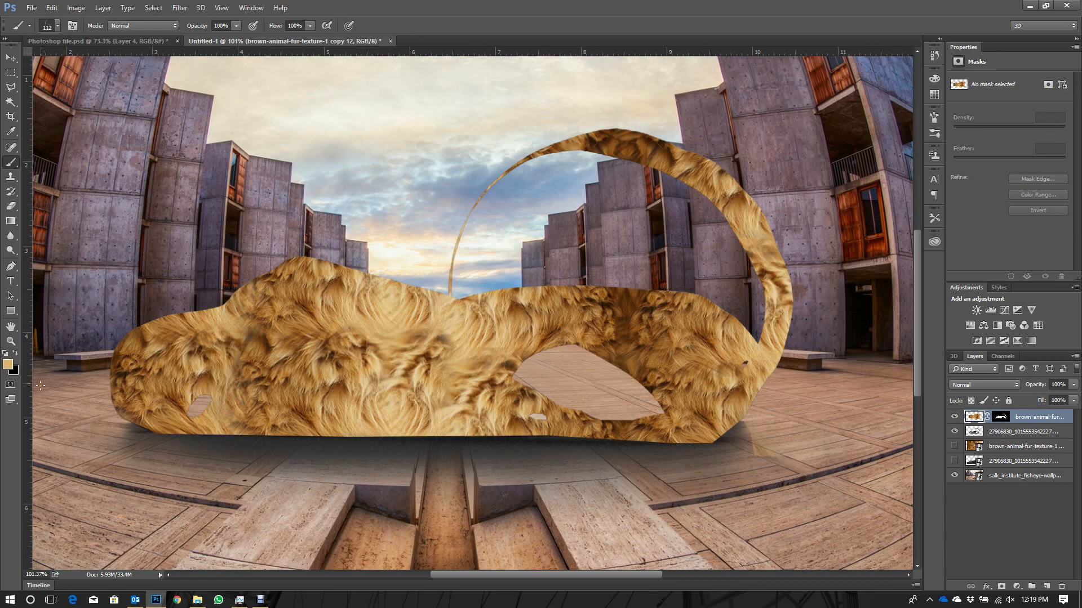
- Swap the foreground and background colours and set the foreground colour to white
{"action": "left_click", "coordinate": [16, 372]}
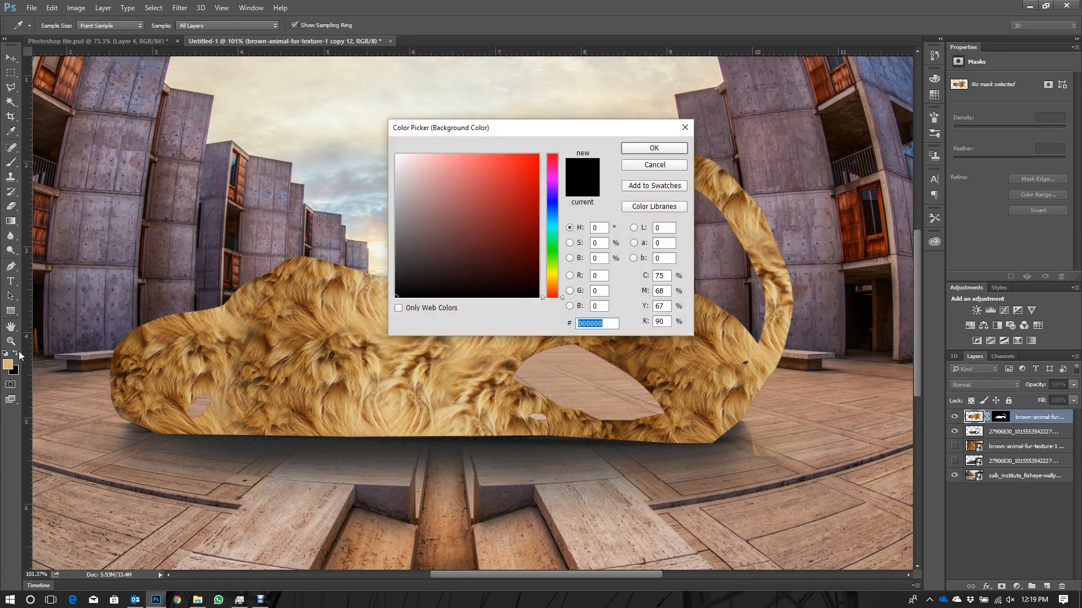
{"action": "key", "text": "Return"}
{"action": "left_click", "coordinate": [17, 354]}
{"action": "left_click", "coordinate": [6, 366]}
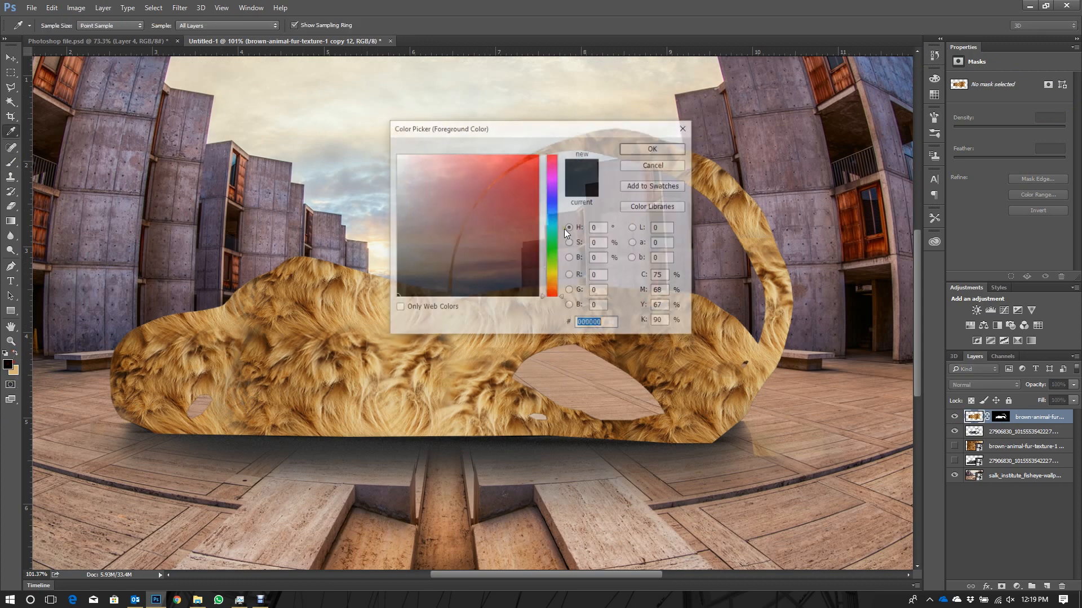
{"action": "left_click_drag", "start_coordinate": [467, 207], "coordinate": [318, 134]}
{"action": "left_click", "coordinate": [653, 149]}
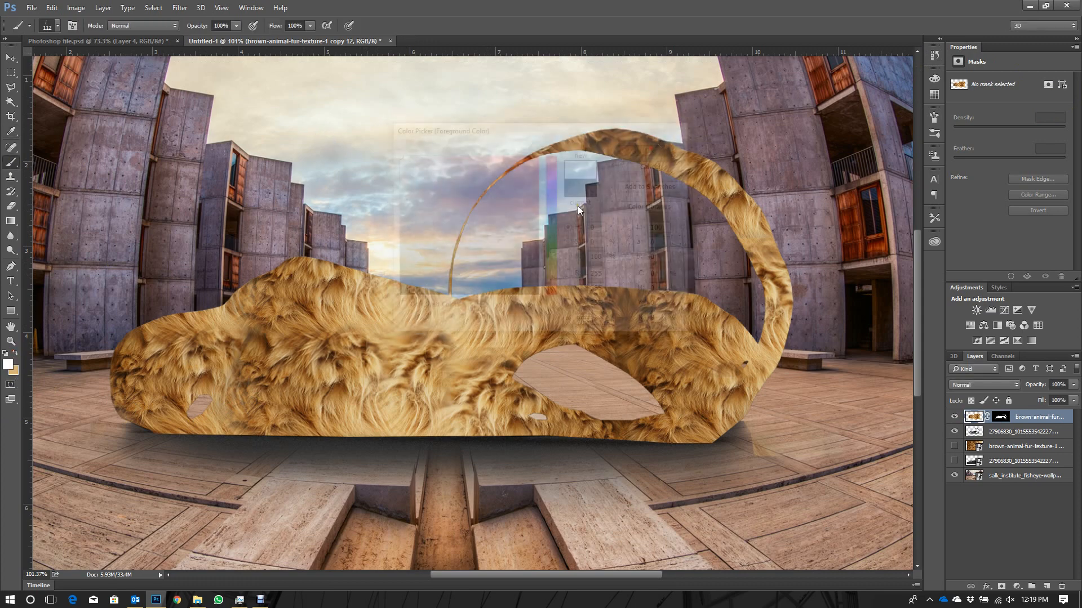
- Make the fur layer's mask active and set white as its painting colour
{"action": "left_click", "coordinate": [1001, 419]}
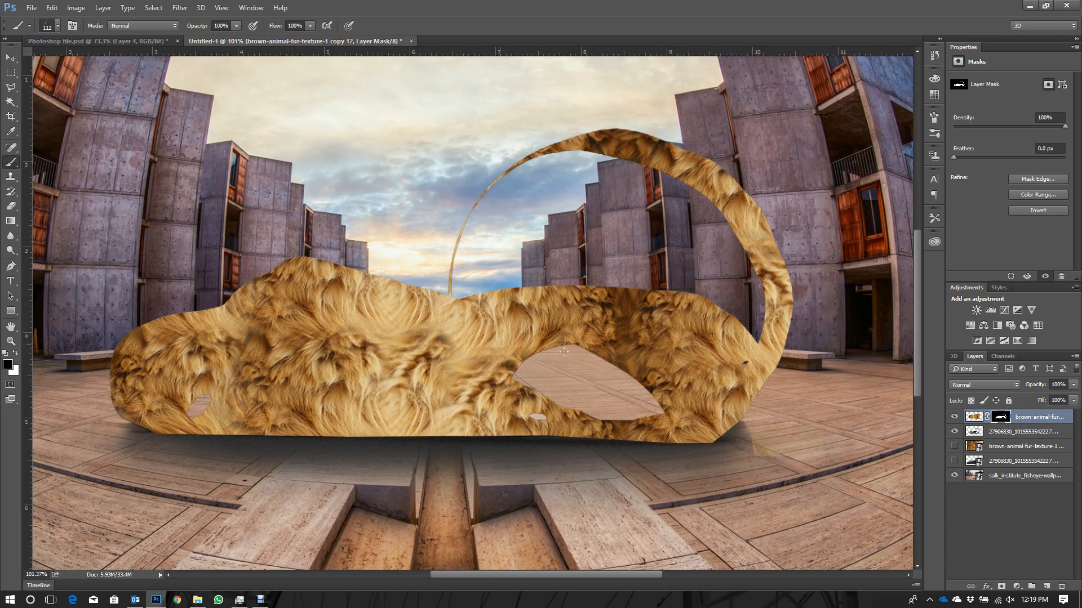
{"action": "scroll", "coordinate": [224, 305], "scroll_direction": "up", "scroll_amount": 3}
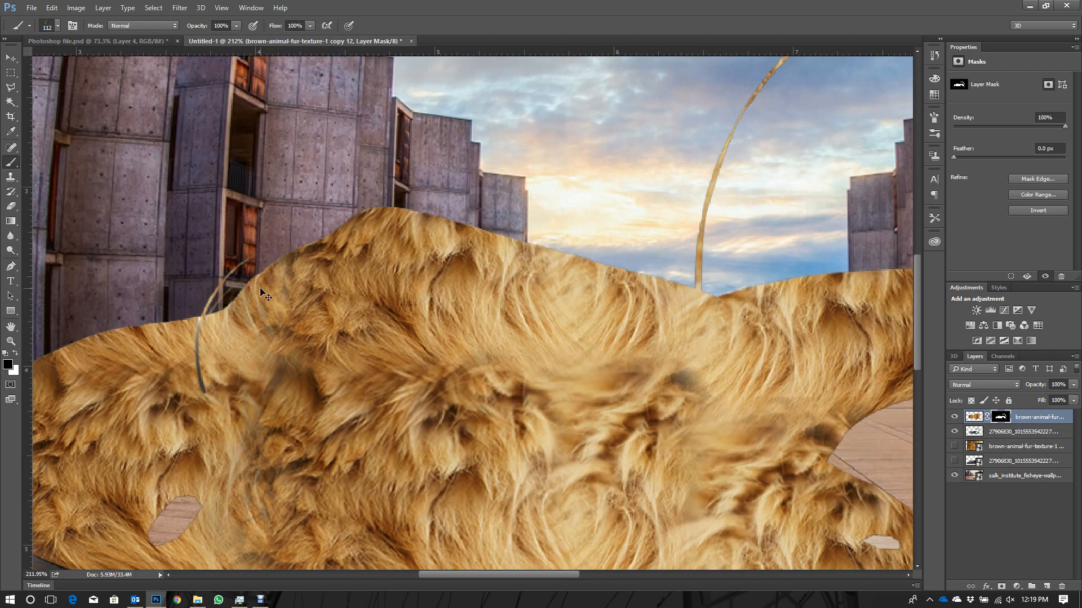
{"action": "left_click", "coordinate": [16, 353]}
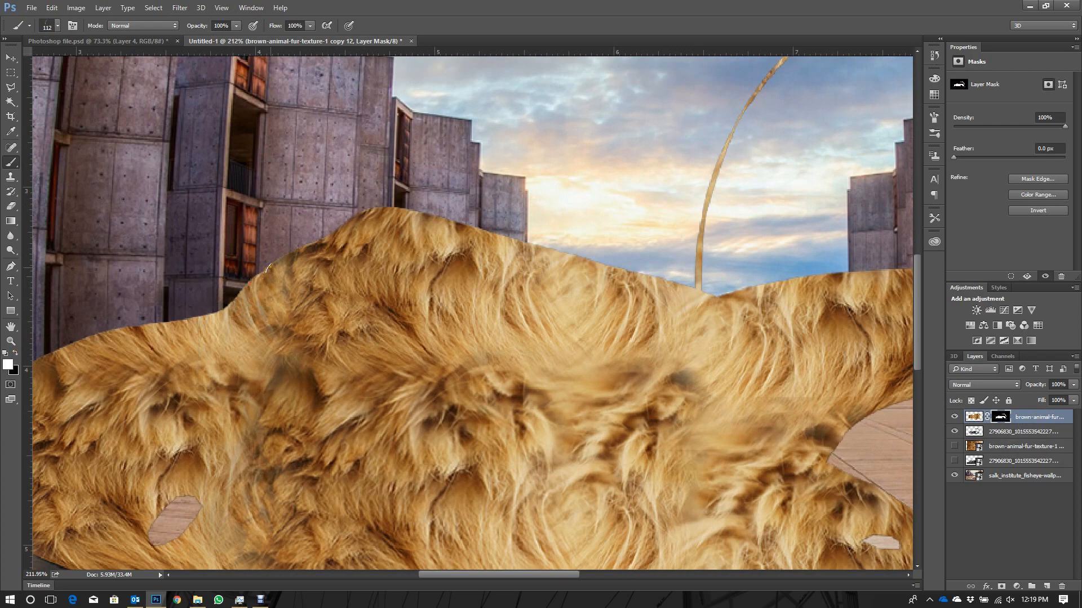
- Try painting white grass-blade strokes on the mask along the model's front slope, and undo them
{"action": "left_click", "coordinate": [265, 282]}
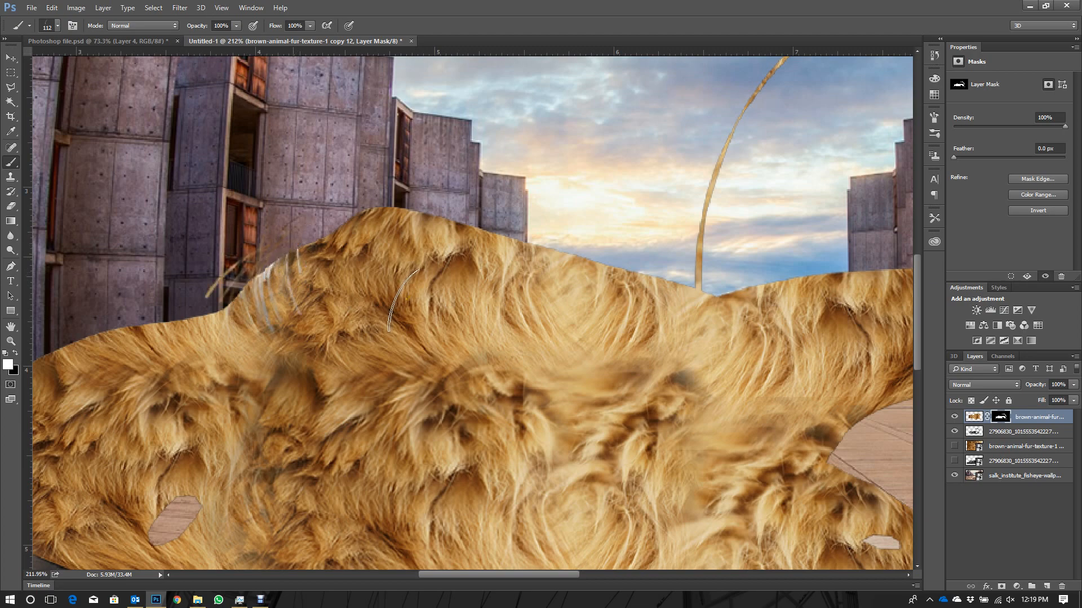
{"action": "key", "text": "ctrl+z"}
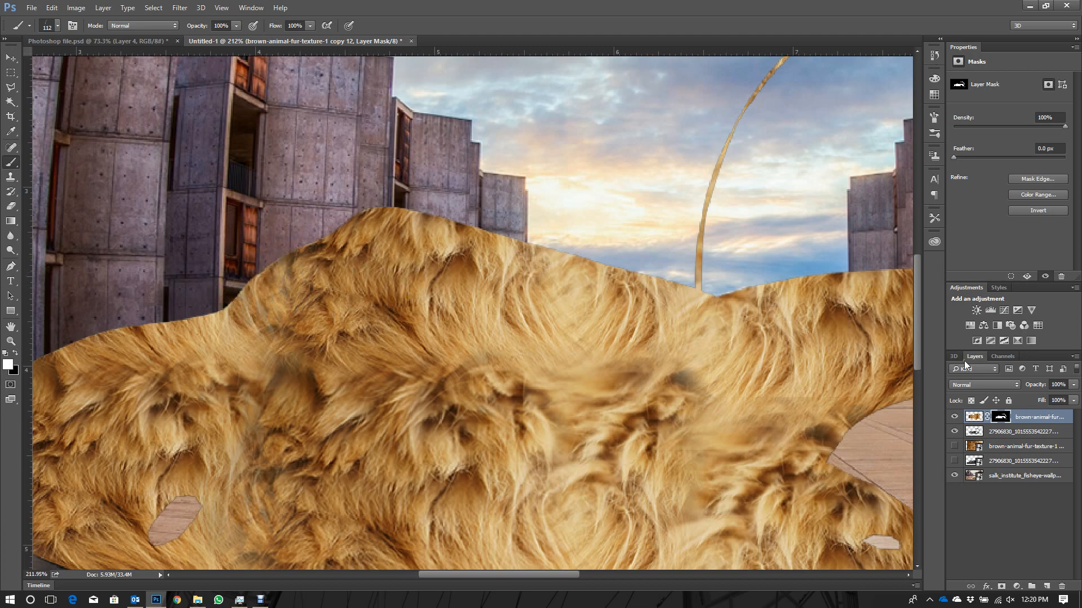
{"action": "left_click", "coordinate": [979, 419]}
{"action": "left_click", "coordinate": [1002, 417]}
{"action": "mouse_move", "coordinate": [183, 324]}
{"action": "left_mouse_down"}
{"action": "mouse_move", "coordinate": [235, 309]}
{"action": "mouse_move", "coordinate": [194, 332]}
{"action": "mouse_move", "coordinate": [393, 284]}
{"action": "left_mouse_up"}
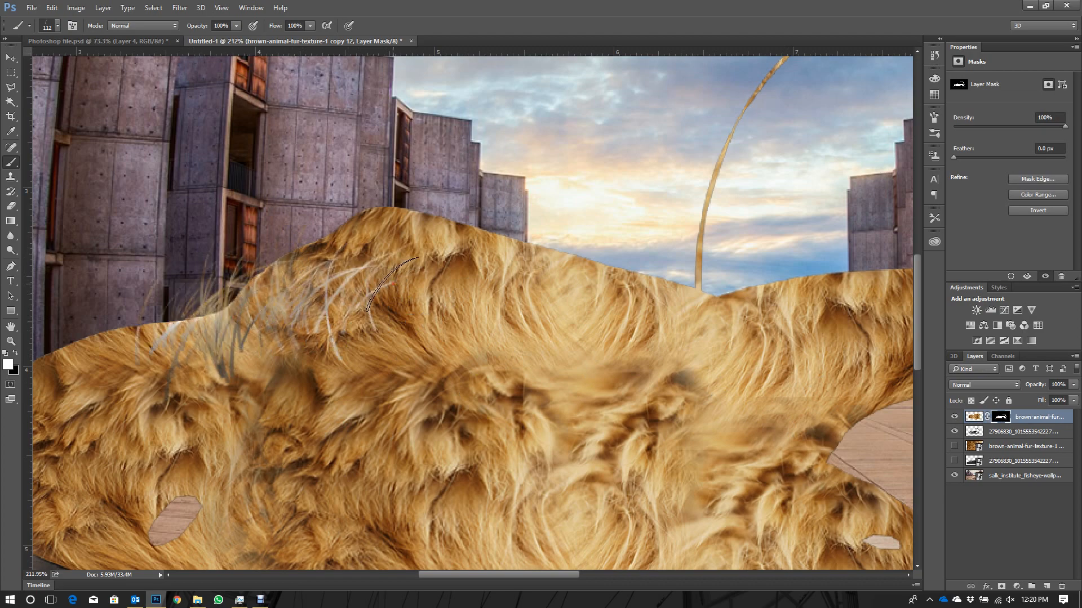
{"action": "key", "text": "ctrl+z"}
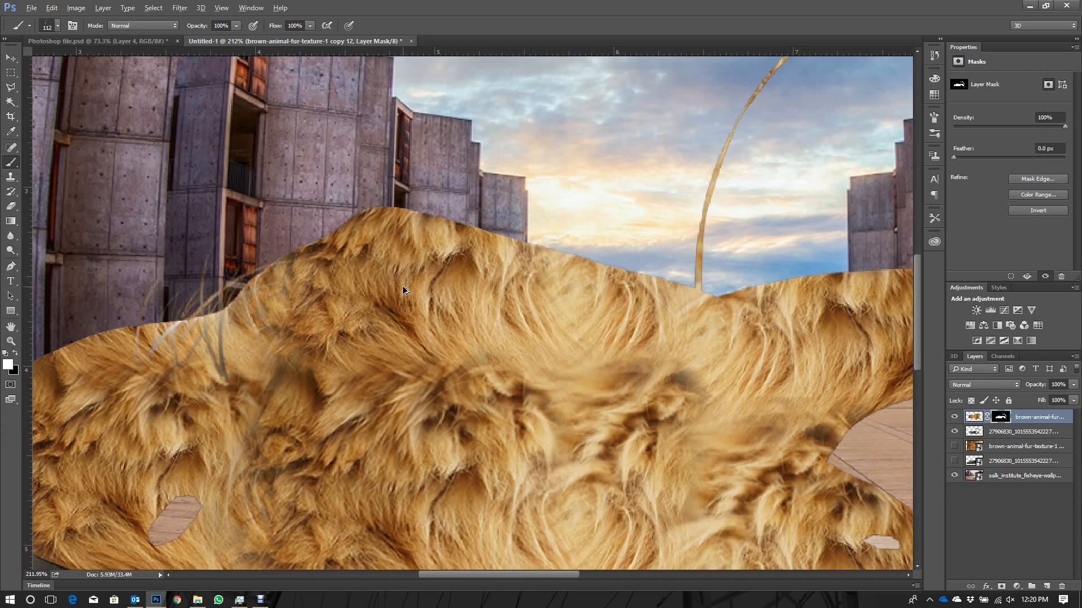
{"action": "scroll", "coordinate": [451, 308], "scroll_direction": "down", "scroll_amount": 2}
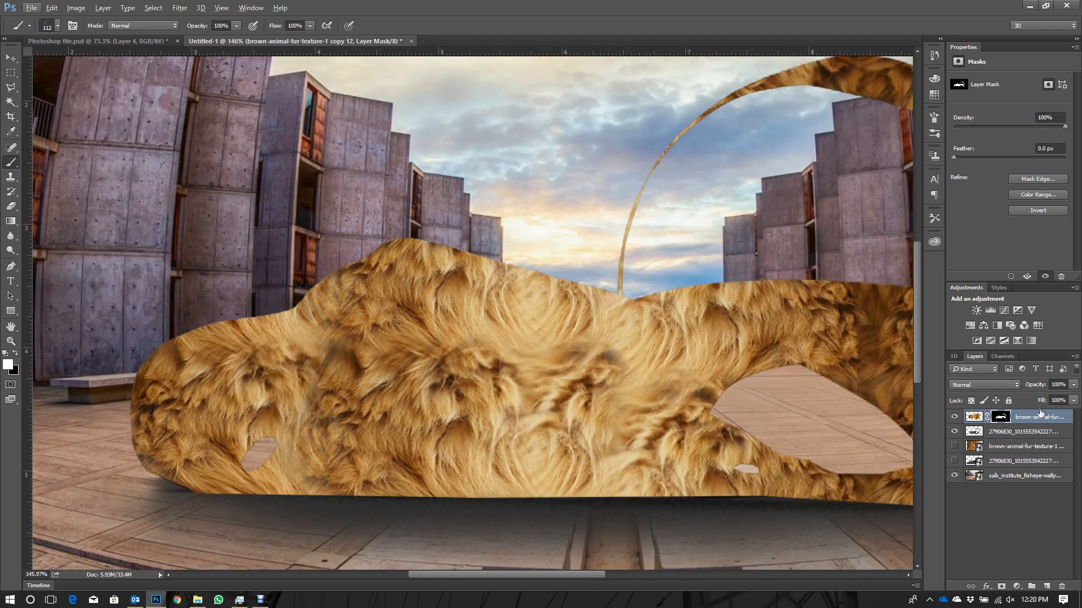
- Try painting white strands directly on the fur layer's image over the front hump, and undo them
{"action": "left_click", "coordinate": [973, 417]}
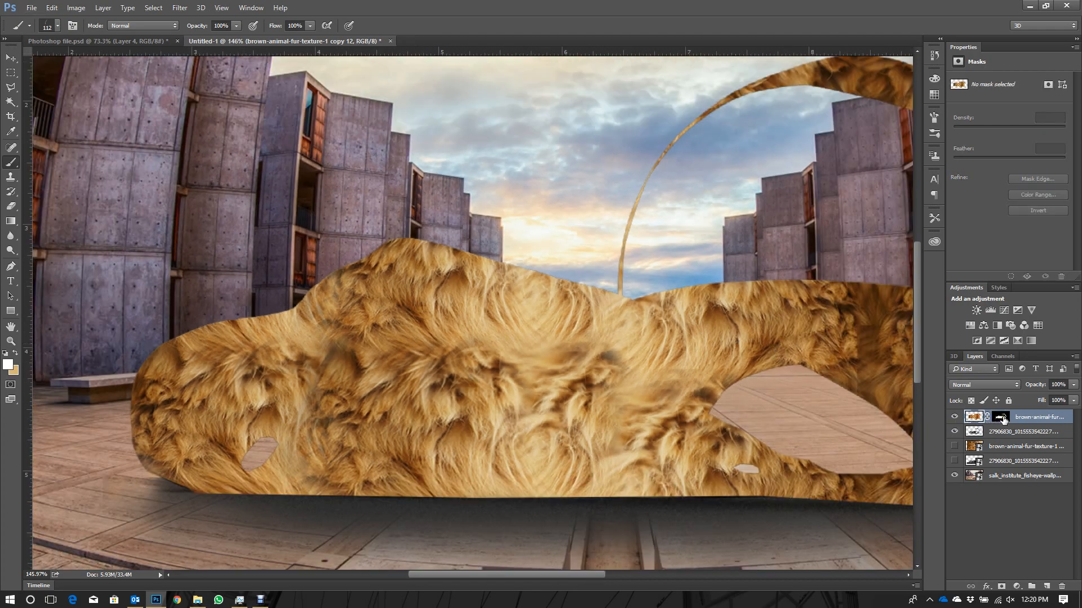
{"action": "left_click_drag", "start_coordinate": [385, 269], "coordinate": [511, 315]}
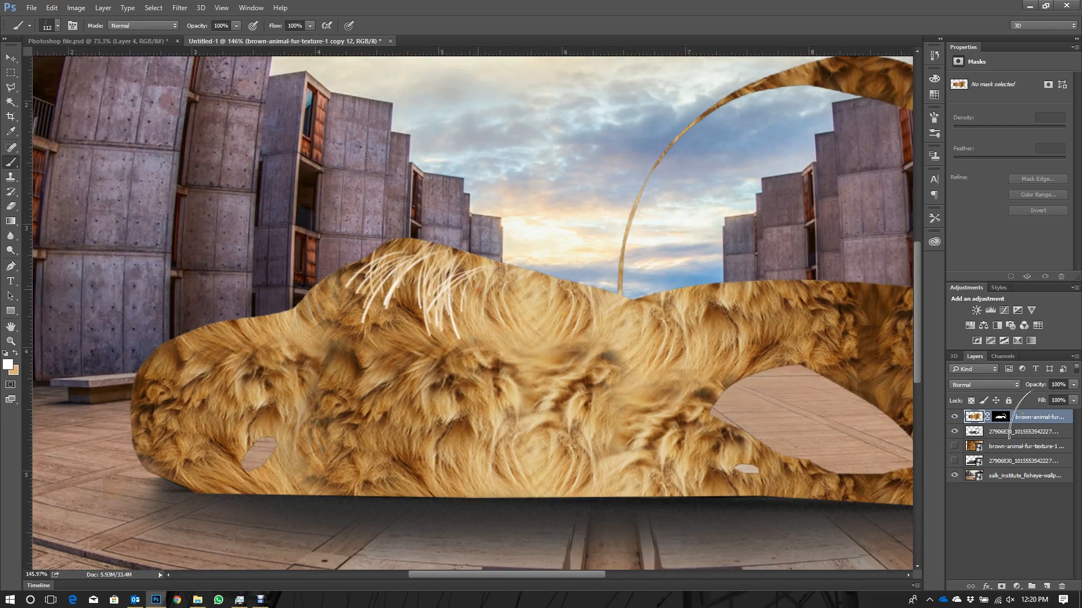
{"action": "left_click", "coordinate": [1000, 417]}
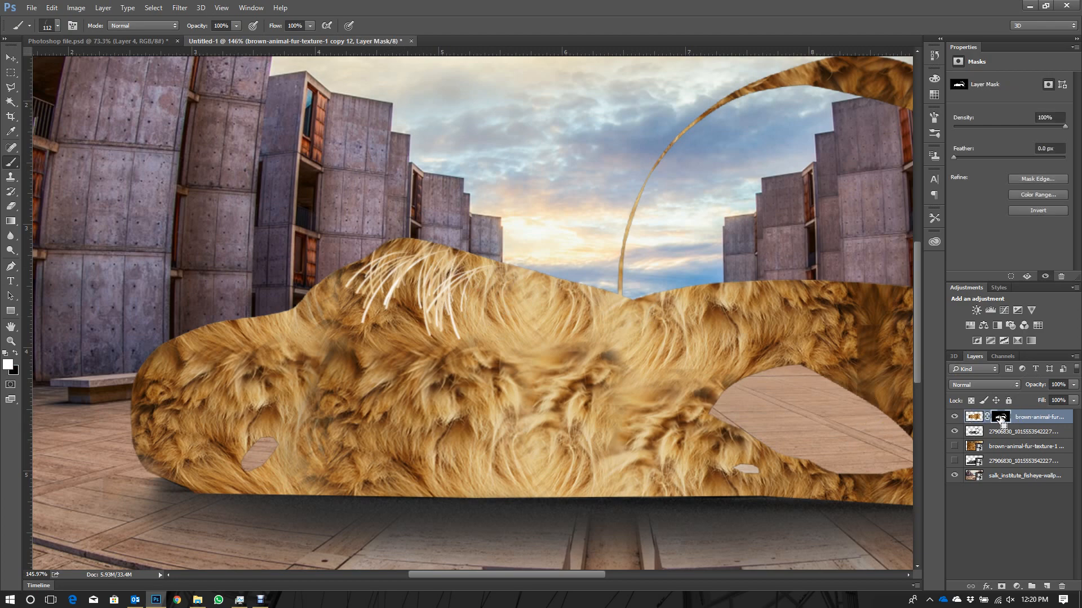
{"action": "key", "text": "ctrl+z"}
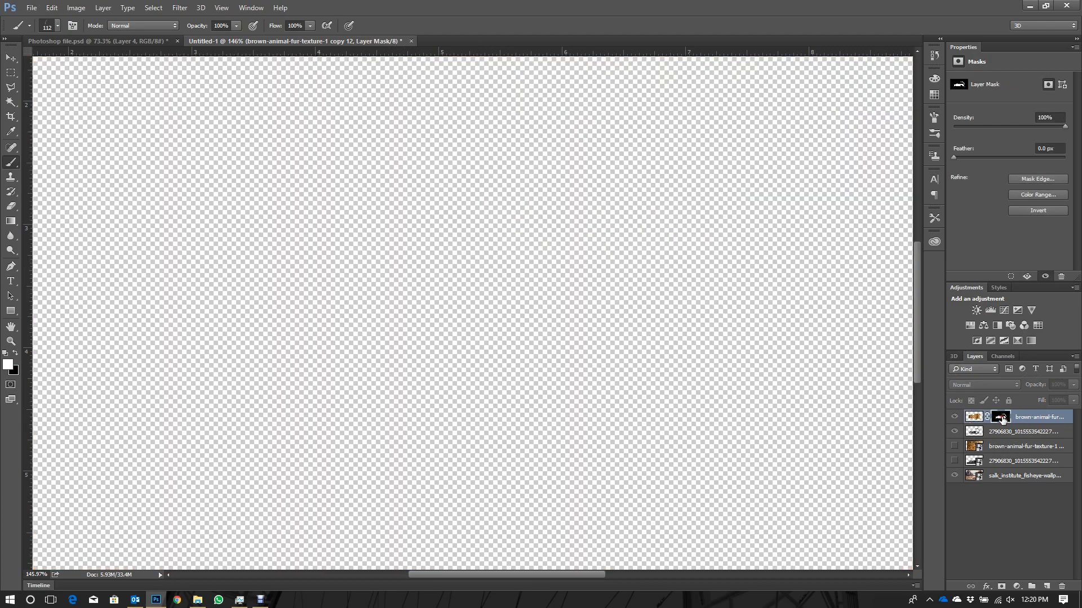
- Check the mask on its own, try painting white strokes on it over the front hump, and undo them
{"action": "left_click", "coordinate": [1000, 417], "text": "alt"}
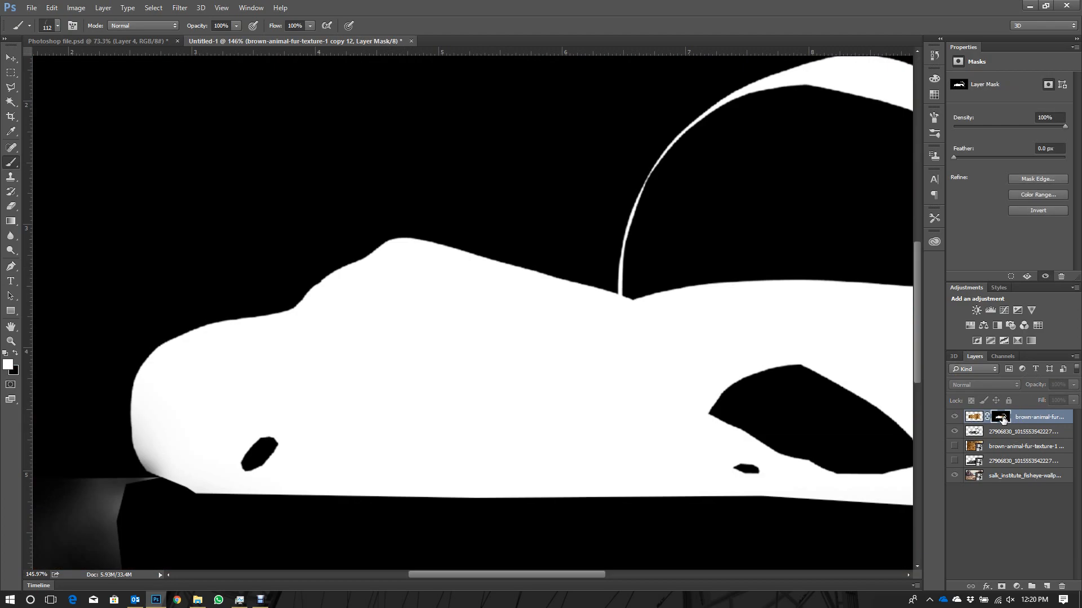
{"action": "left_click", "coordinate": [979, 421]}
{"action": "left_click", "coordinate": [1002, 419]}
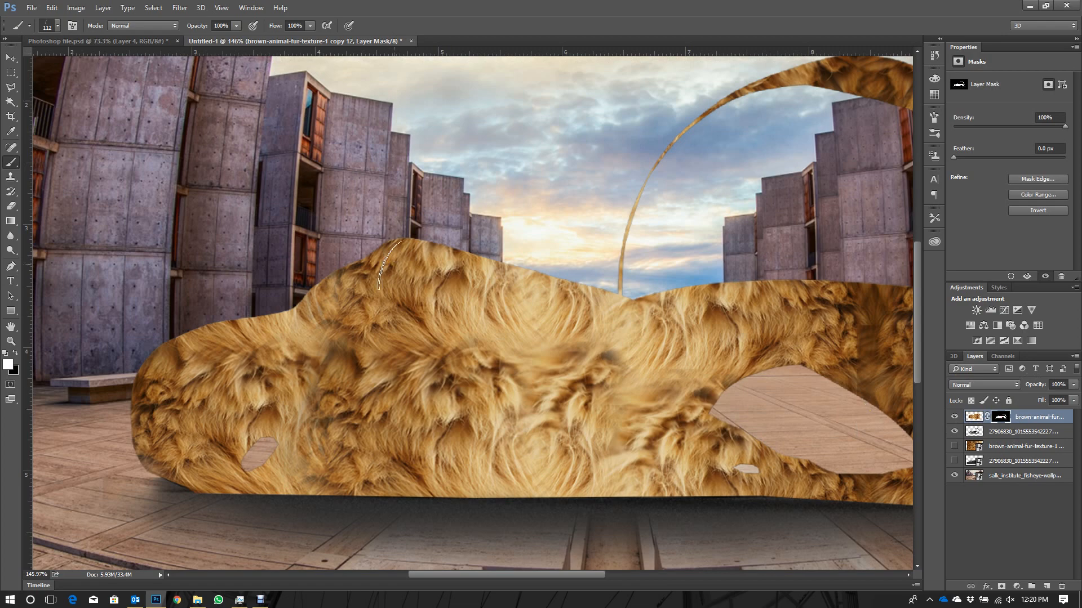
{"action": "mouse_move", "coordinate": [391, 265]}
{"action": "left_mouse_down"}
{"action": "mouse_move", "coordinate": [455, 260]}
{"action": "mouse_move", "coordinate": [443, 248]}
{"action": "mouse_move", "coordinate": [492, 275]}
{"action": "left_mouse_up"}
{"action": "key", "text": "ctrl+alt+z"}
{"action": "key", "text": "ctrl+alt+z"}
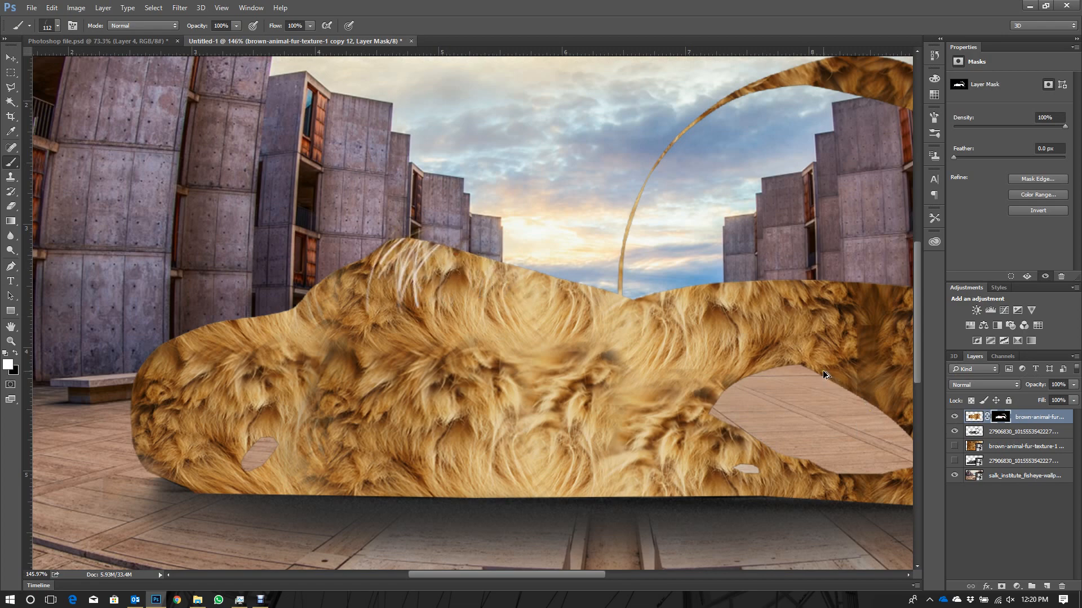
{"action": "key", "text": "alt"}
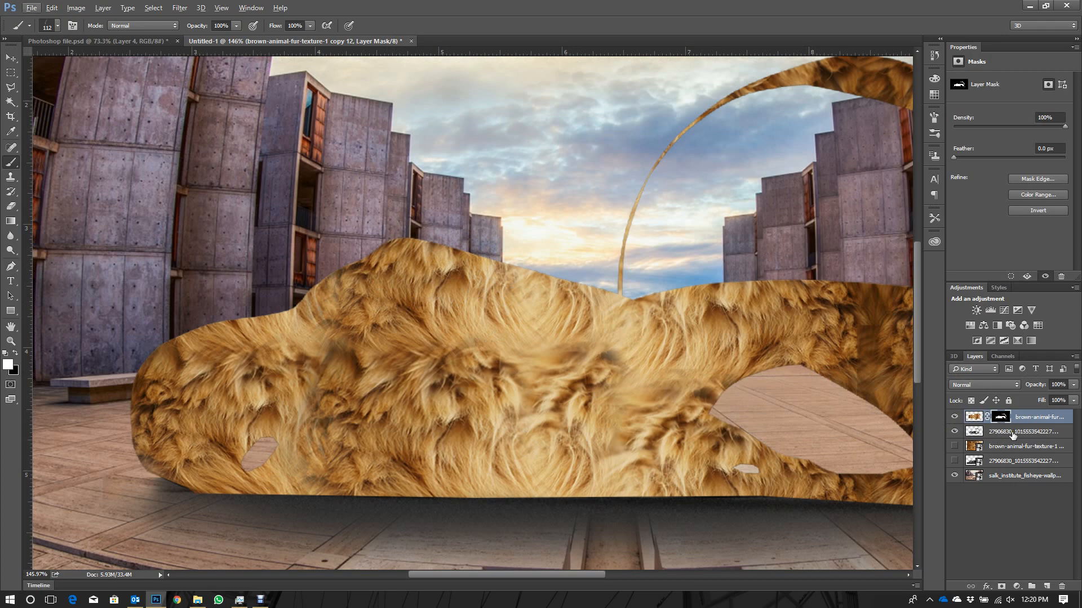
- Toggle the fur layer's visibility and try painting white strokes on the mask around the model's front end
{"action": "left_click", "coordinate": [954, 418]}
{"action": "left_click", "coordinate": [954, 418]}
{"action": "mouse_move", "coordinate": [146, 398]}
{"action": "left_mouse_down"}
{"action": "mouse_move", "coordinate": [167, 350]}
{"action": "mouse_move", "coordinate": [242, 333]}
{"action": "left_mouse_up"}
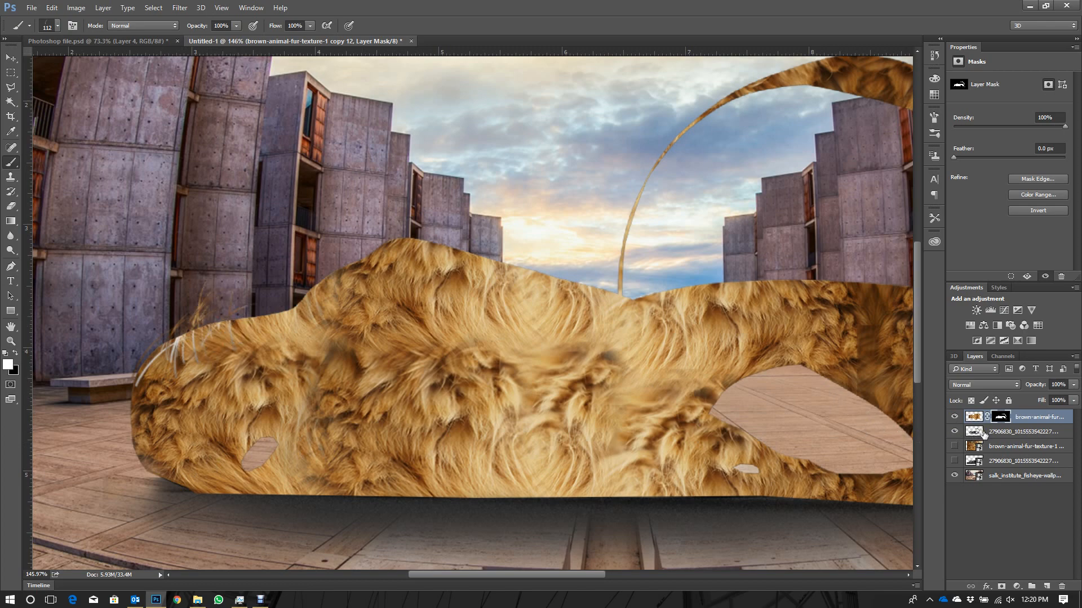
- Display the fur mask on its own, select its white model shape with the Magic Wand and clear it to black
{"action": "left_click", "coordinate": [1000, 417], "text": "alt"}
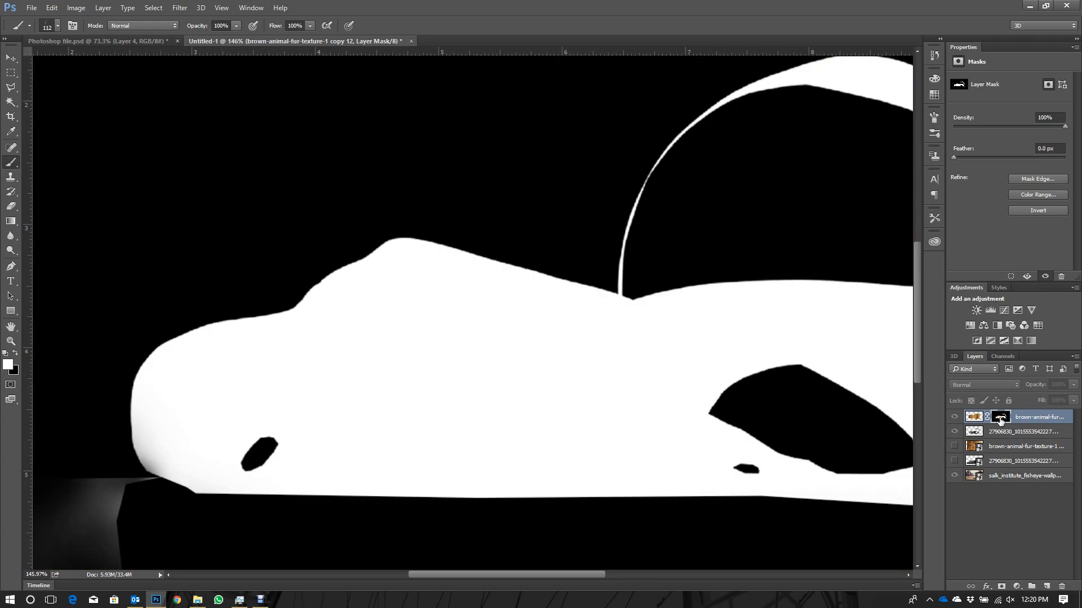
{"action": "key", "text": "ctrl+0"}
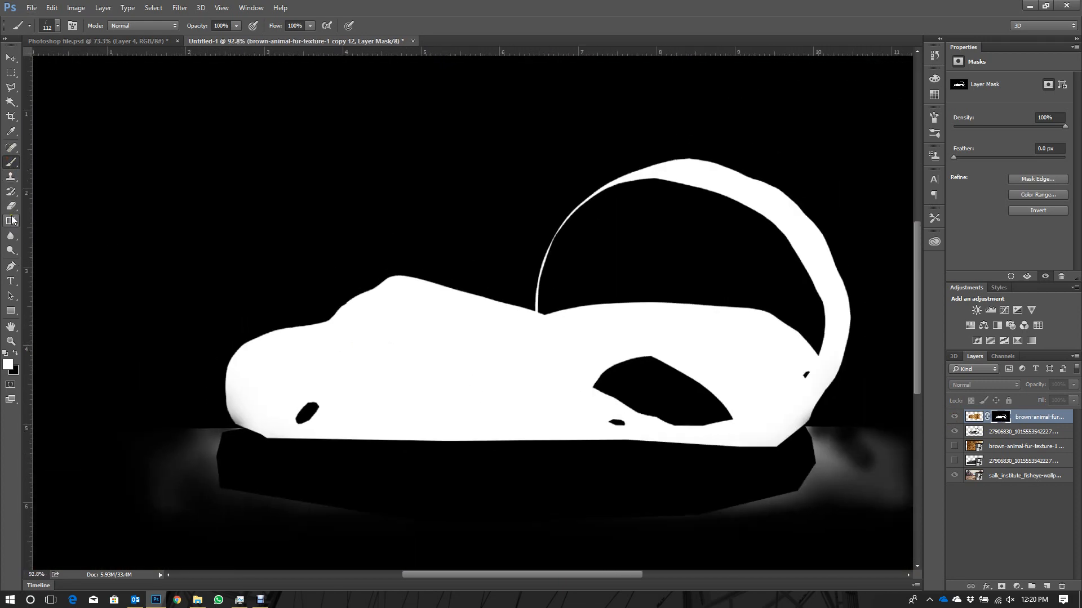
{"action": "left_click", "coordinate": [11, 102]}
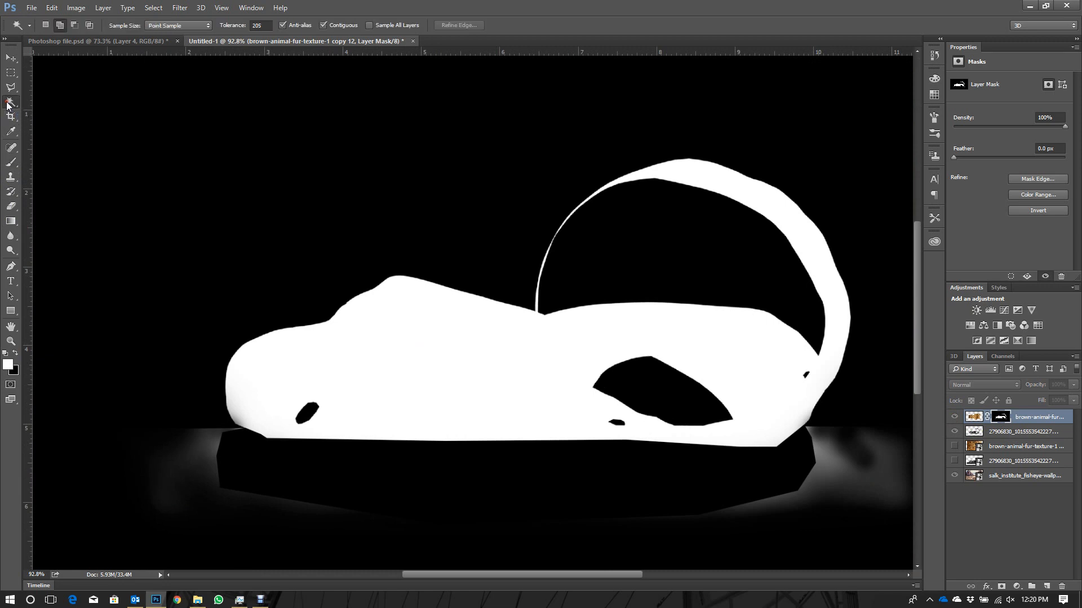
{"action": "left_click", "coordinate": [333, 361]}
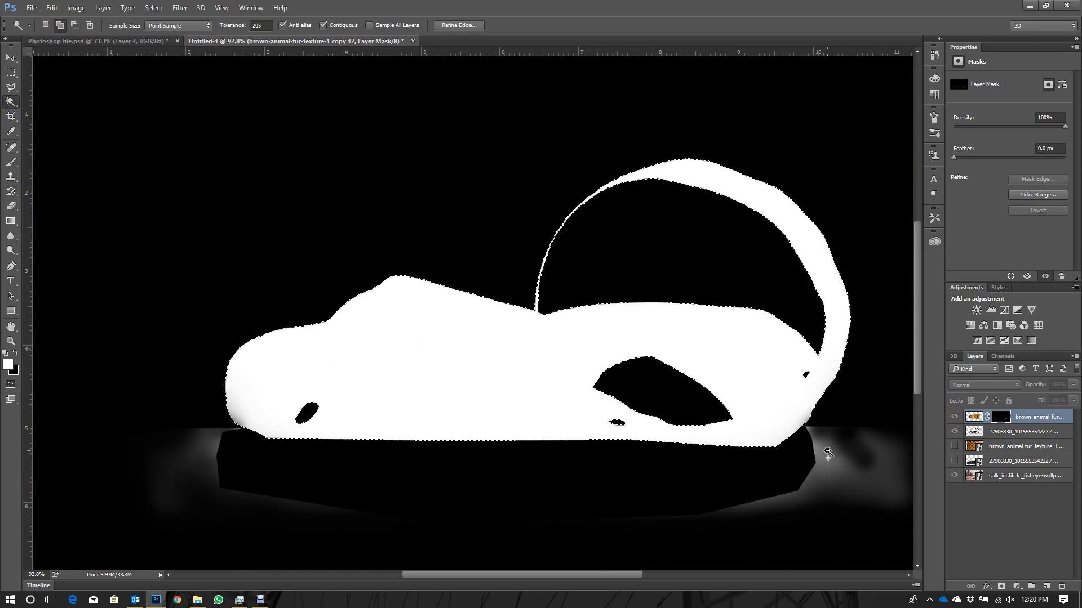
{"action": "key", "text": "Delete"}
{"action": "key", "text": "ctrl+z"}
{"action": "key", "text": "Delete"}
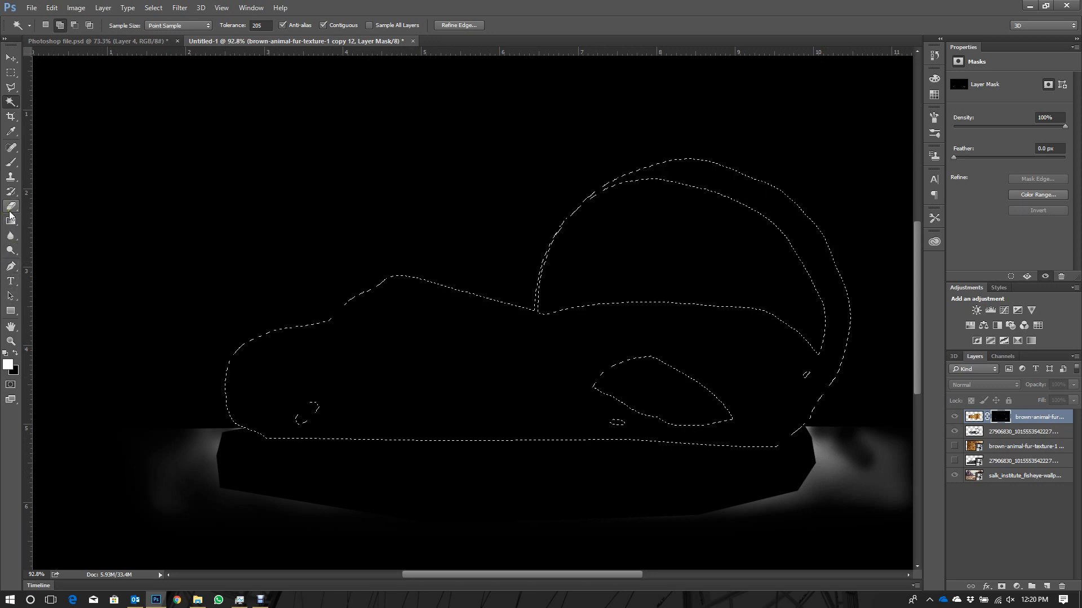
- Fill the selected model shape on the mask with solid white using the Paint Bucket, and deselect
{"action": "left_click", "coordinate": [10, 211]}
{"action": "left_click", "coordinate": [12, 222]}
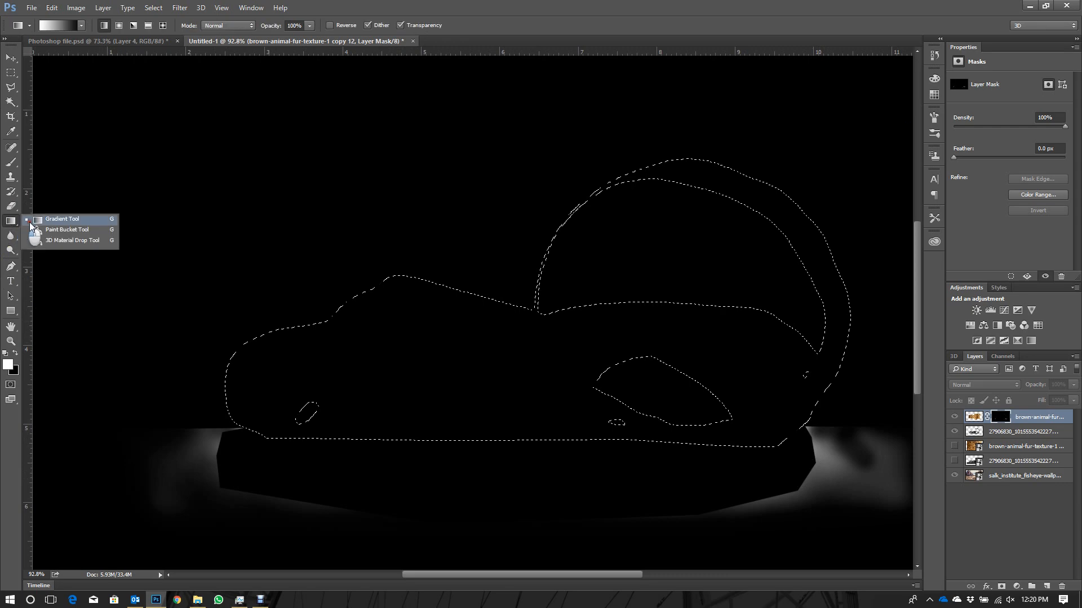
{"action": "left_click", "coordinate": [54, 230]}
{"action": "left_click", "coordinate": [421, 371]}
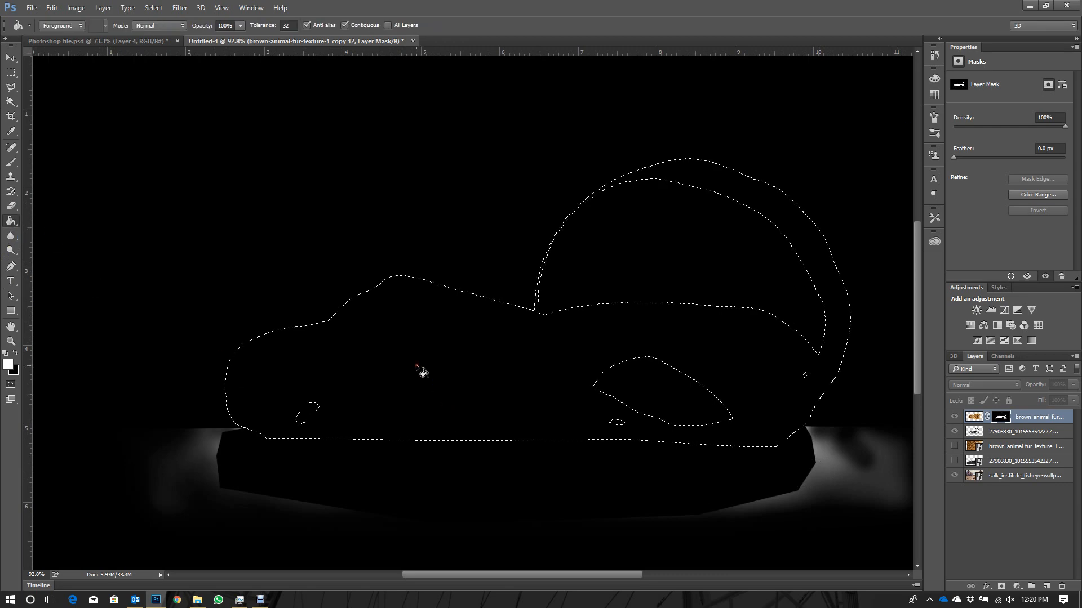
{"action": "key", "text": "ctrl+d"}
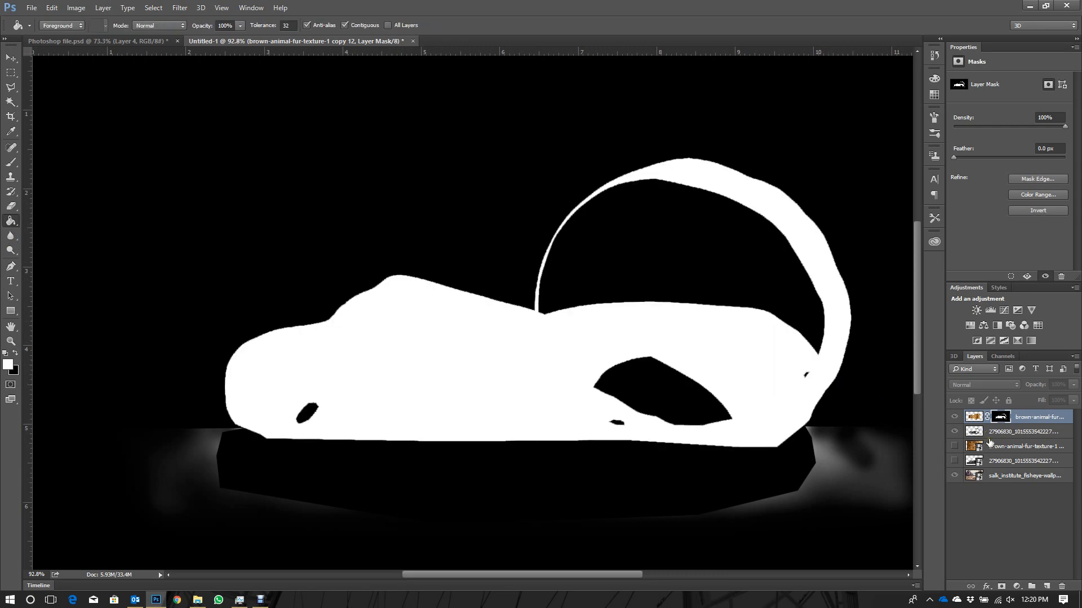
- Return to the composite view with the fur mask active and switch back to the Brush tool
{"action": "left_click", "coordinate": [976, 418]}
{"action": "left_click", "coordinate": [1000, 418]}
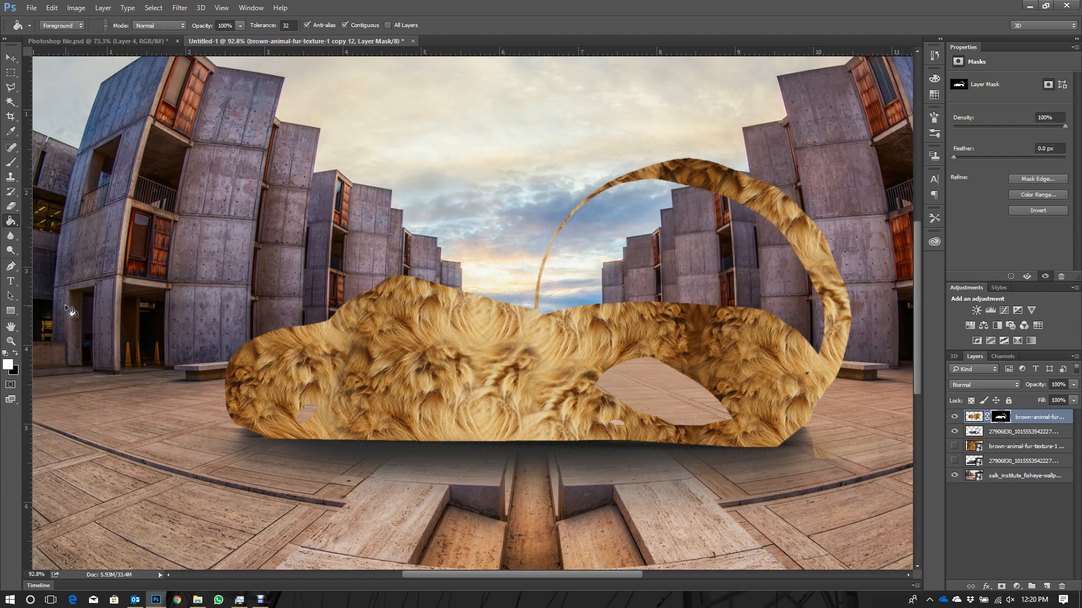
{"action": "left_click", "coordinate": [10, 162]}
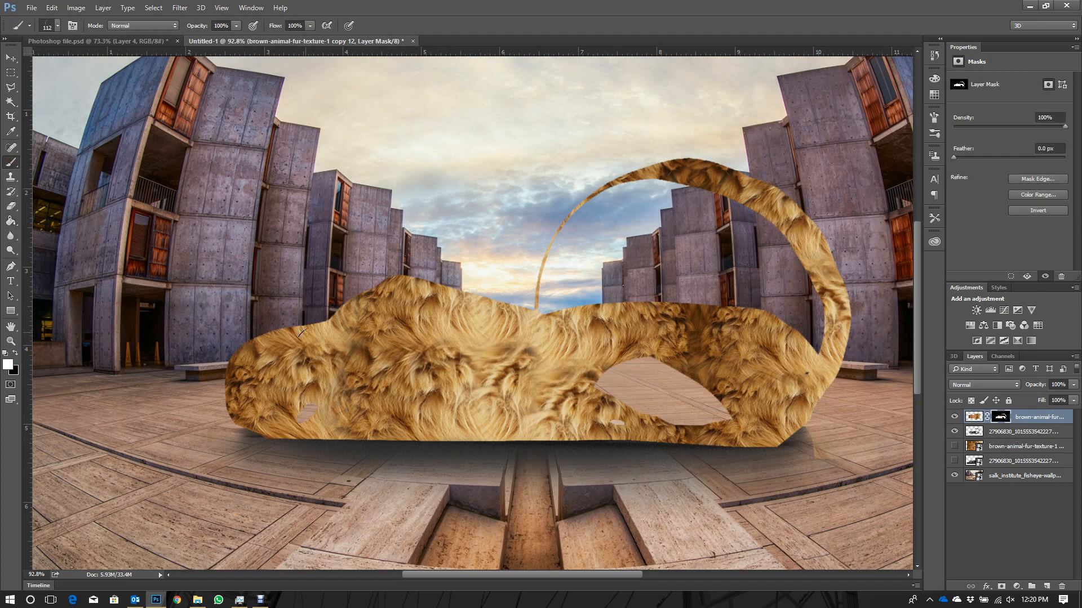
- Duplicate the masked fur layer, make the copy's image active instead of its mask, and hide the original fur layer
{"action": "left_click_drag", "start_coordinate": [304, 332], "coordinate": [333, 319]}
{"action": "key", "text": "ctrl+z"}
{"action": "key", "text": "ctrl+j"}
{"action": "left_click", "coordinate": [977, 419]}
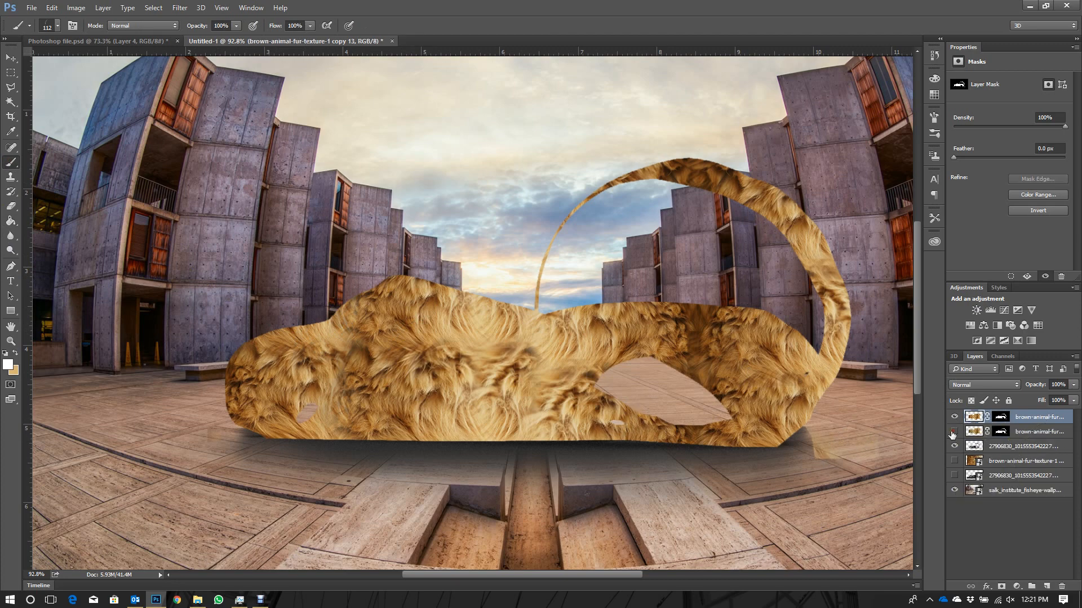
{"action": "left_click", "coordinate": [954, 431]}
- Try painting white hair strokes on the fur copy's image at the model's front end, undo them and keep the image active
{"action": "left_click_drag", "start_coordinate": [251, 369], "coordinate": [298, 341]}
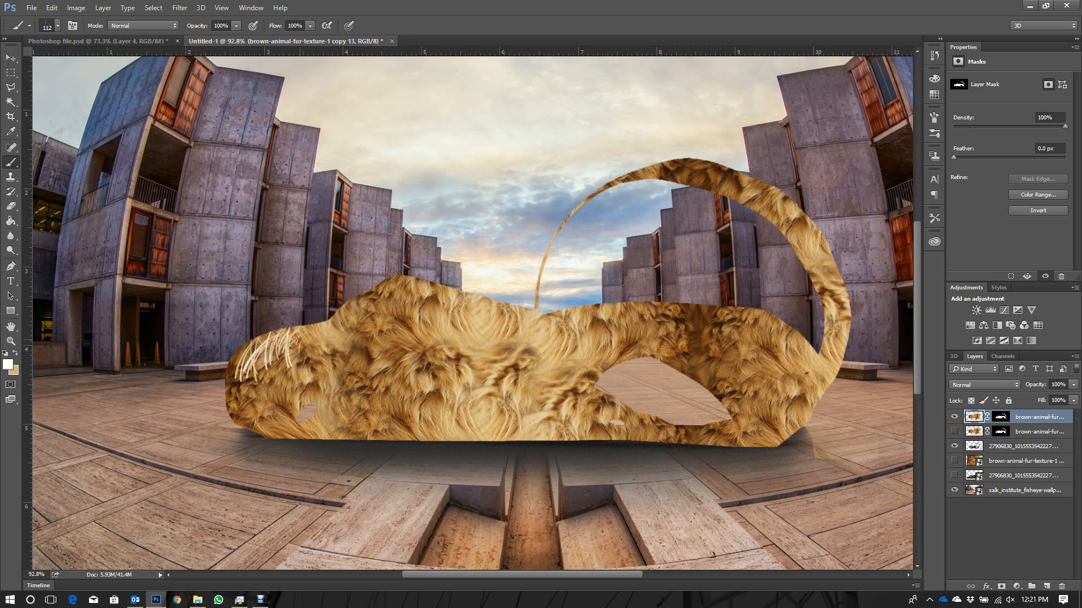
{"action": "key", "text": "ctrl+z"}
{"action": "left_click", "coordinate": [1001, 418]}
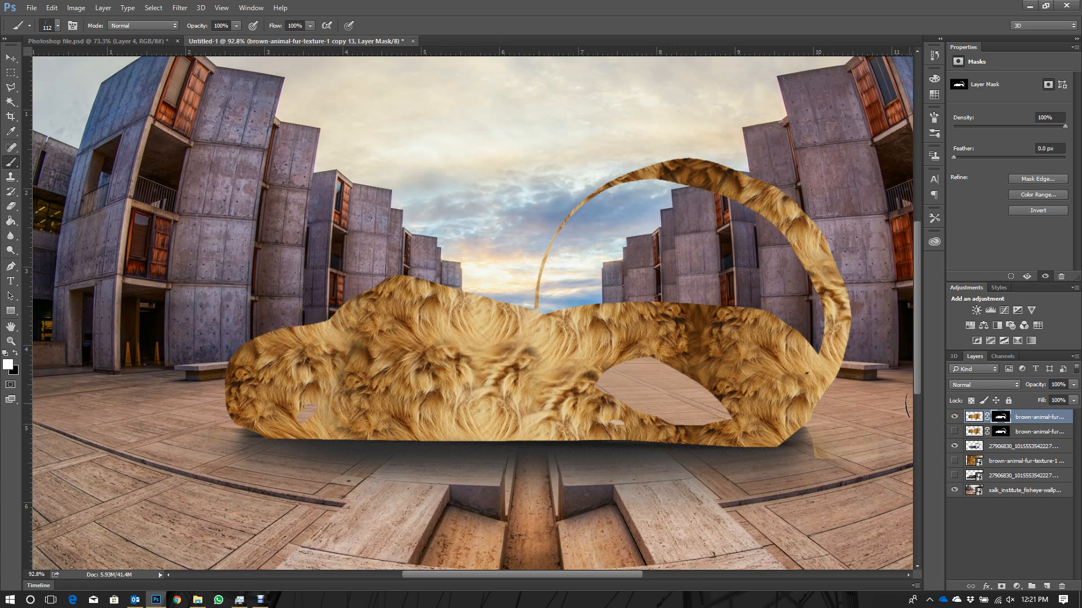
{"action": "left_click", "coordinate": [979, 385]}
{"action": "left_click", "coordinate": [979, 384]}
{"action": "left_click", "coordinate": [975, 417]}
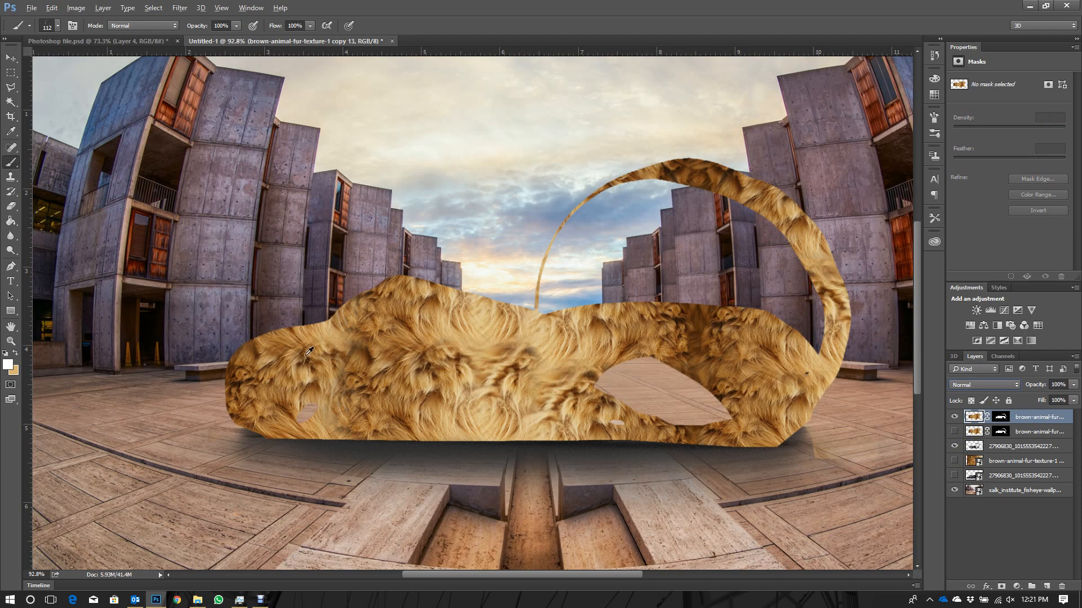
{"action": "key", "text": "alt"}
{"action": "left_click", "coordinate": [974, 420]}
{"action": "key", "text": "alt"}
- Choose the 112 px hair tip for the Clone Stamp and try stamping fur over the model's front upper edge
{"action": "left_click", "coordinate": [13, 59]}
{"action": "scroll", "coordinate": [338, 372], "scroll_direction": "up", "scroll_amount": 8}
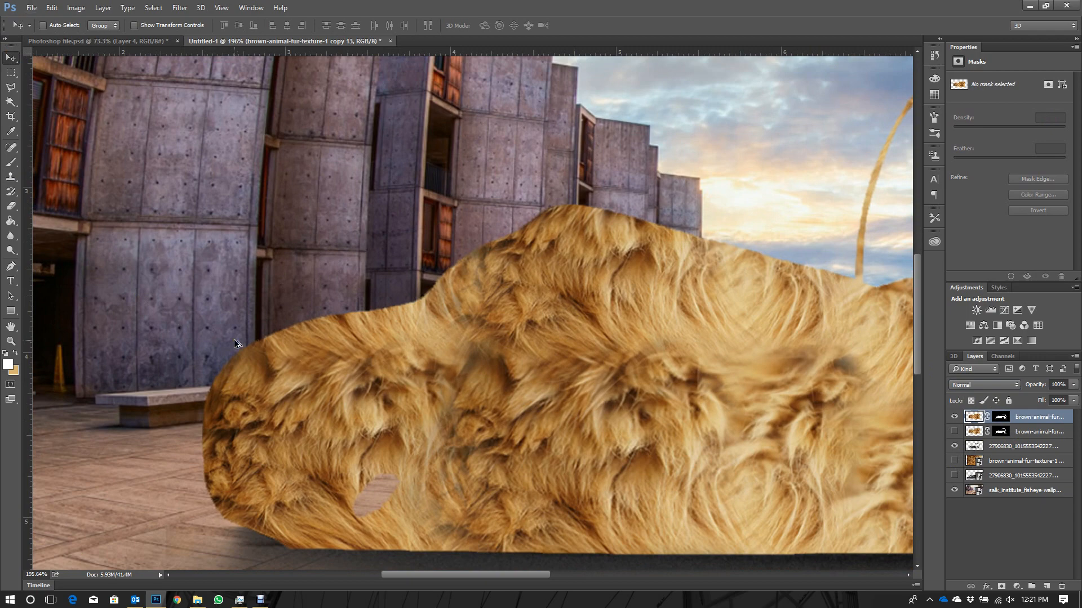
{"action": "scroll", "coordinate": [234, 343], "scroll_direction": "down", "scroll_amount": 1}
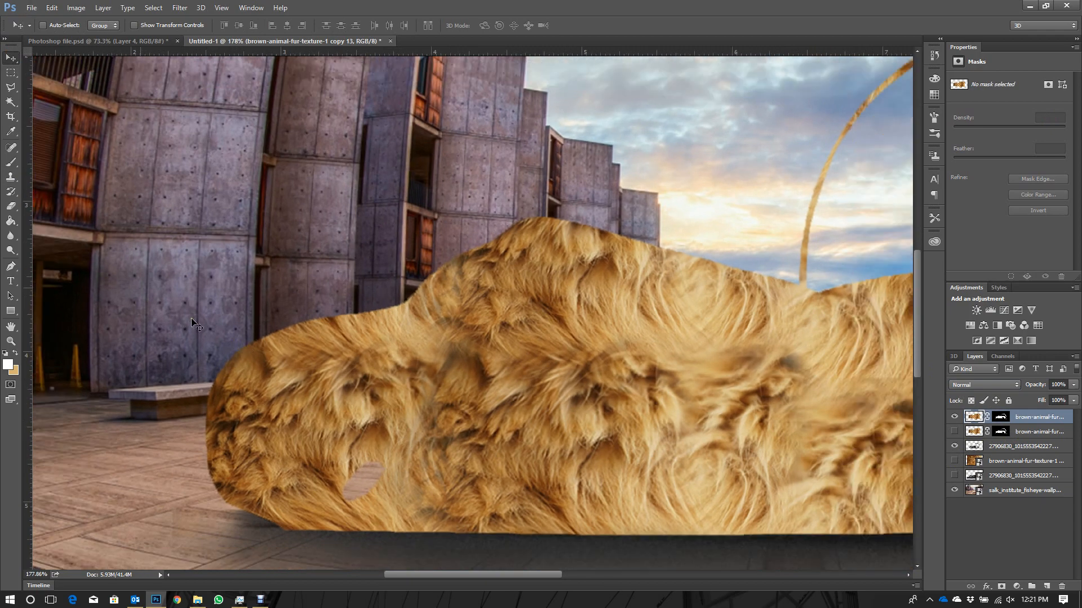
{"action": "left_click", "coordinate": [11, 178]}
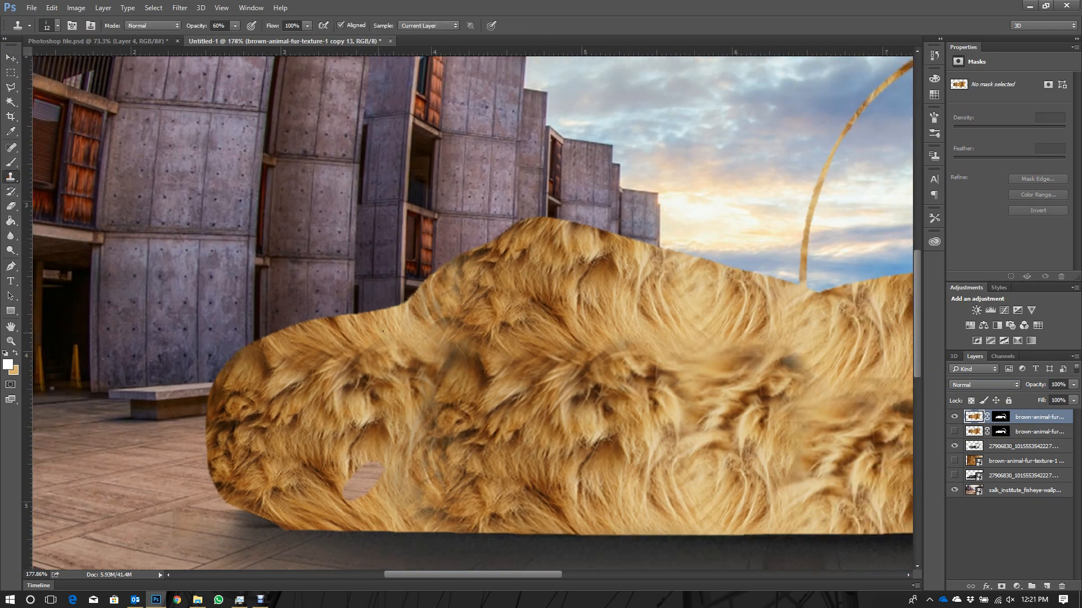
{"action": "right_click", "coordinate": [343, 307]}
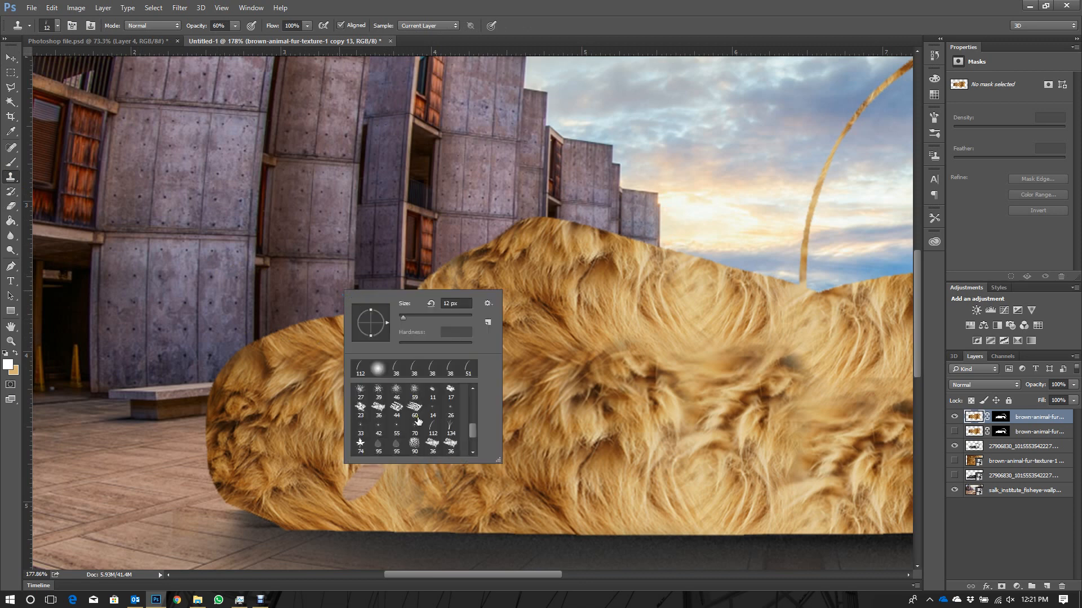
{"action": "left_click", "coordinate": [433, 426]}
{"action": "left_click_drag", "start_coordinate": [388, 326], "coordinate": [376, 308]}
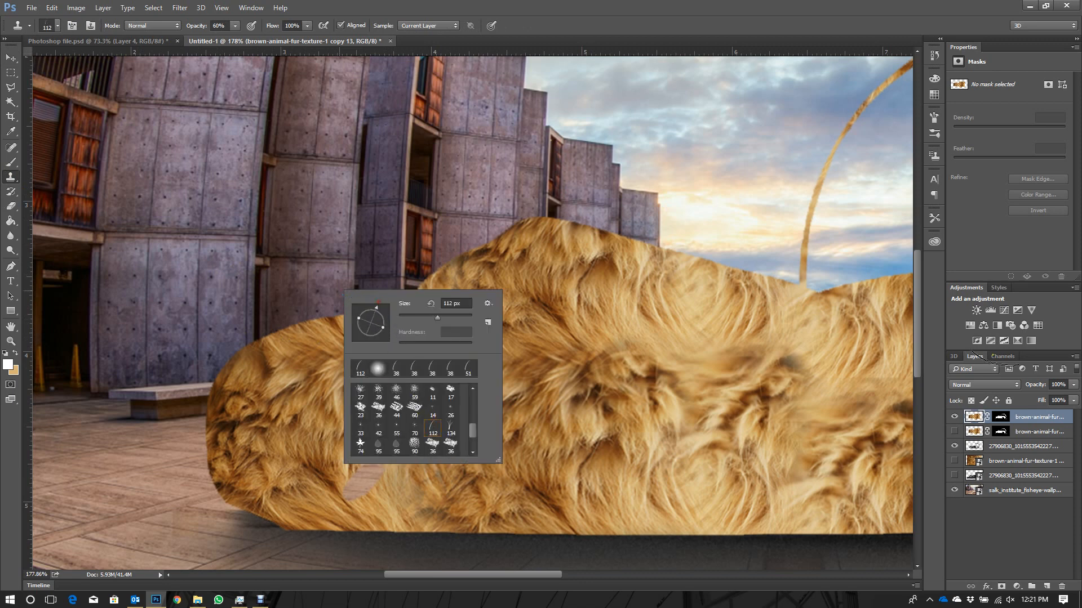
{"action": "left_click", "coordinate": [973, 419]}
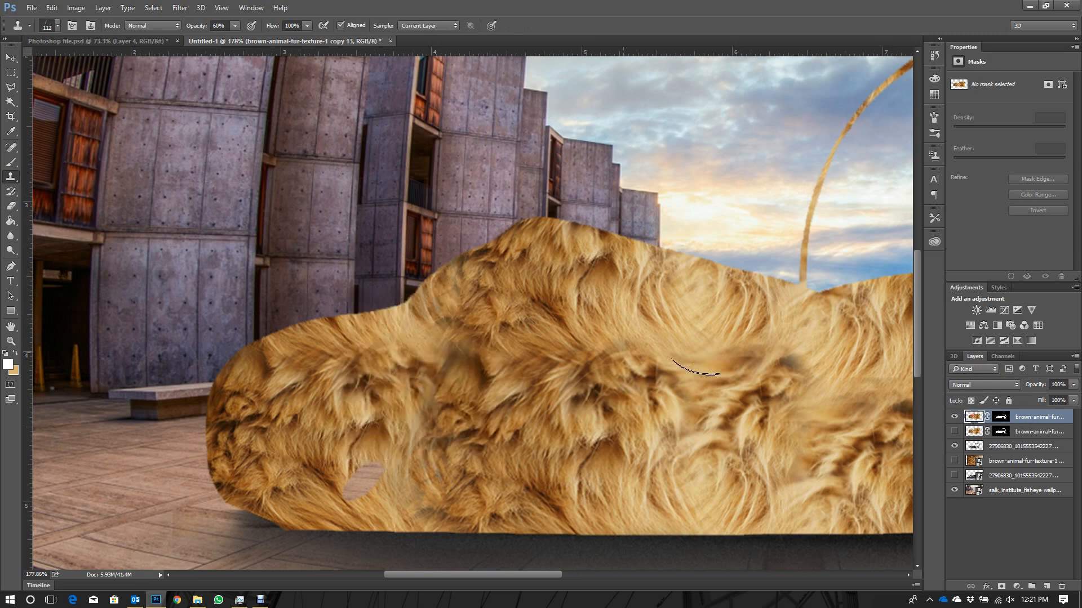
{"action": "left_click", "coordinate": [303, 345], "text": "alt"}
{"action": "left_click", "coordinate": [309, 354], "text": "alt"}
- Set the Clone Stamp's hair brush to 37 px, rotate its tip and raise the tool's opacity to 100%
{"action": "right_click", "coordinate": [288, 331]}
{"action": "left_click_drag", "start_coordinate": [353, 347], "coordinate": [352, 355]}
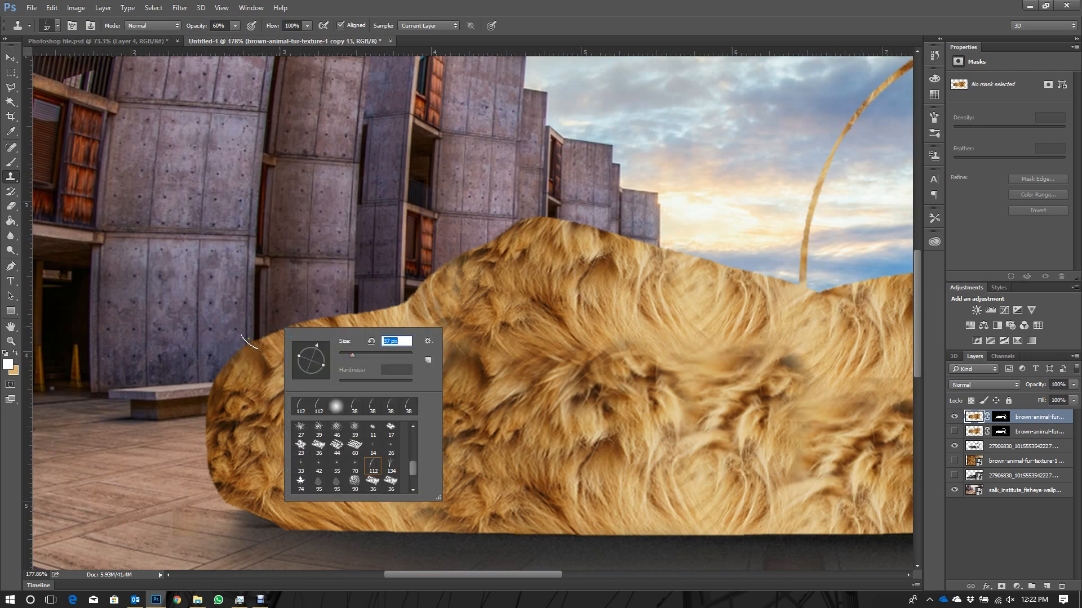
{"action": "key", "text": "Return"}
{"action": "scroll", "coordinate": [251, 344], "scroll_direction": "up", "scroll_amount": 5}
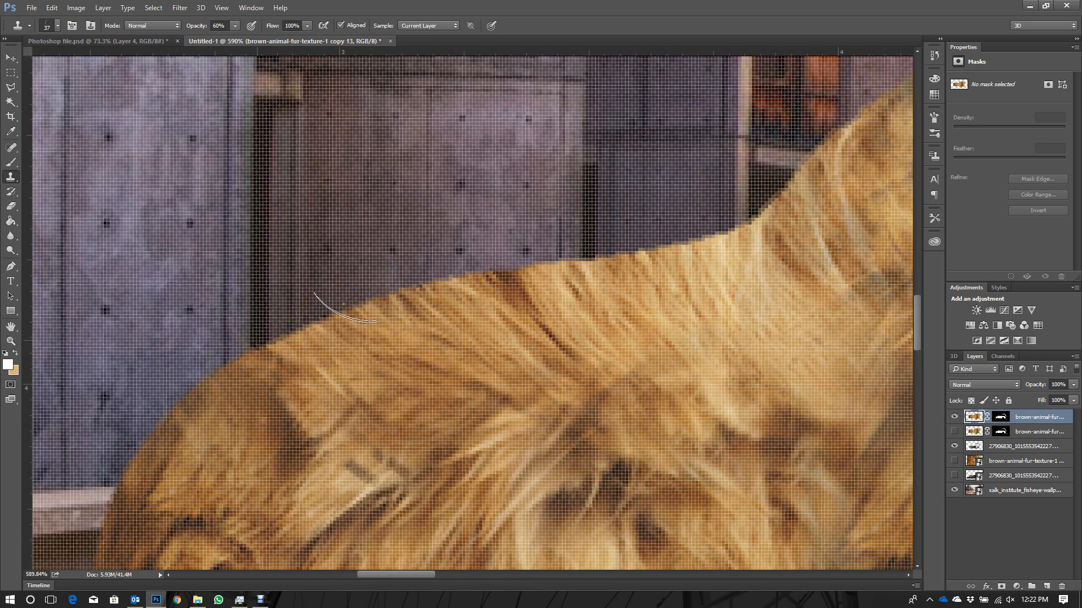
{"action": "scroll", "coordinate": [285, 353], "scroll_direction": "down", "scroll_amount": 4}
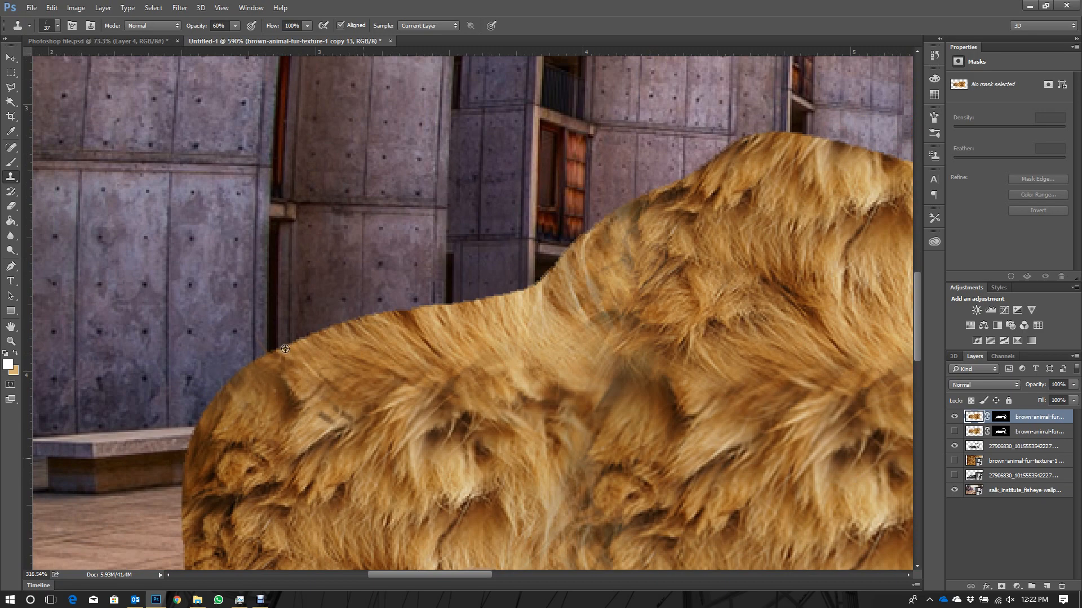
{"action": "scroll", "coordinate": [496, 167], "scroll_direction": "up", "scroll_amount": 1}
{"action": "left_click_drag", "start_coordinate": [195, 28], "coordinate": [240, 43]}
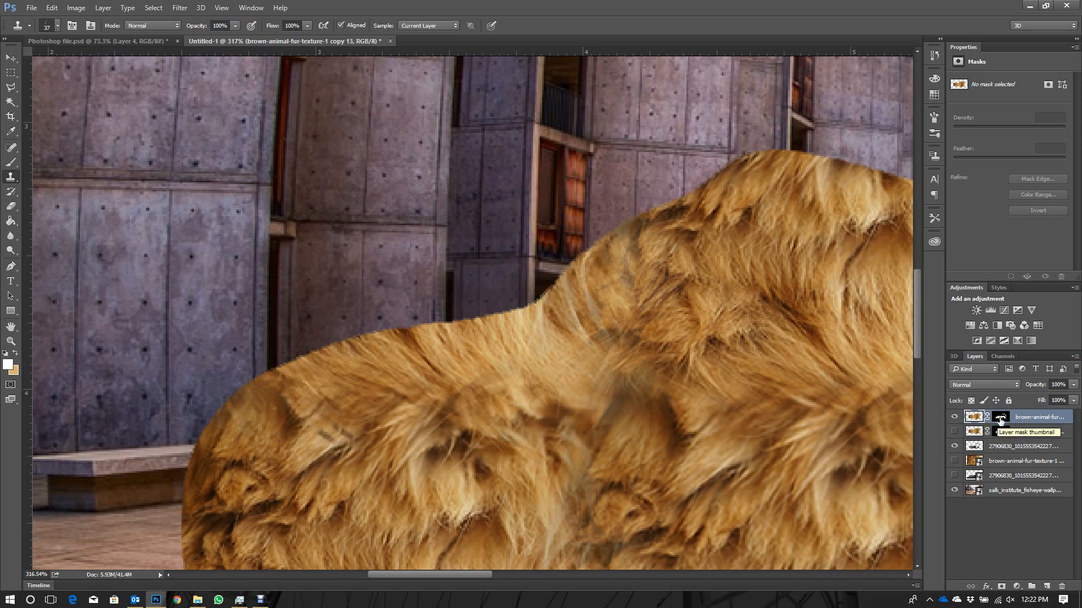
- Try painting hairs on the fur copy's mask along the front edge, using the Brush with its hair tip at 34 px, and undo them
{"action": "left_click", "coordinate": [1003, 418]}
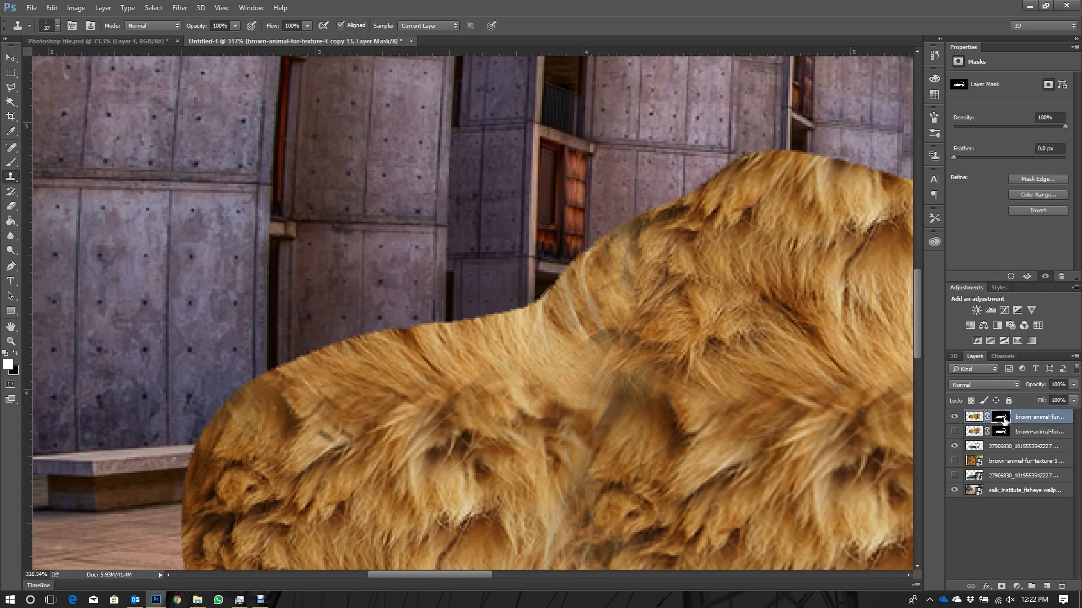
{"action": "left_click", "coordinate": [11, 163]}
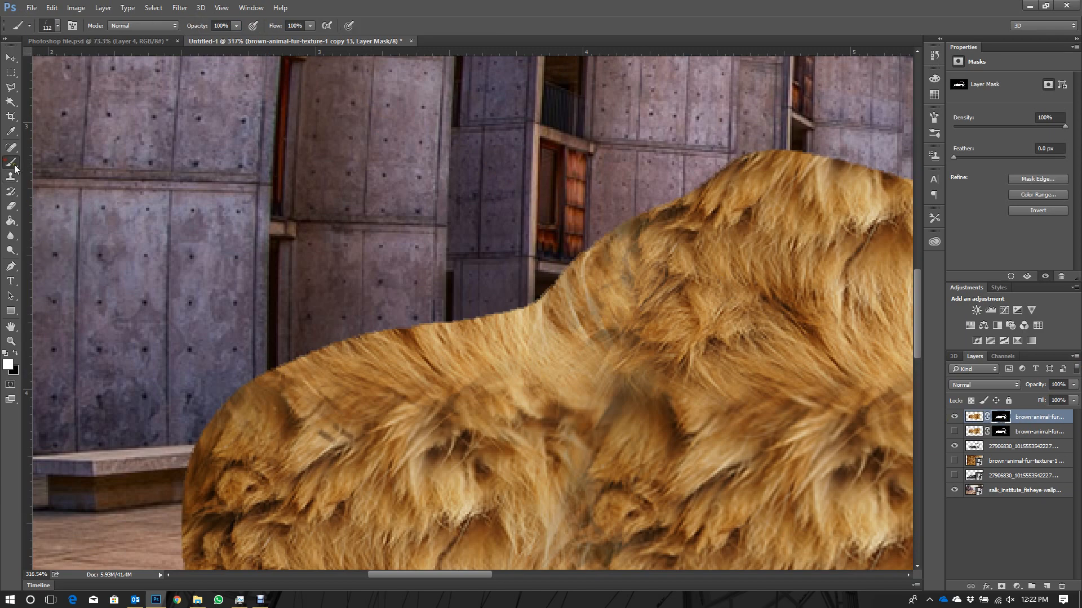
{"action": "left_click", "coordinate": [279, 404]}
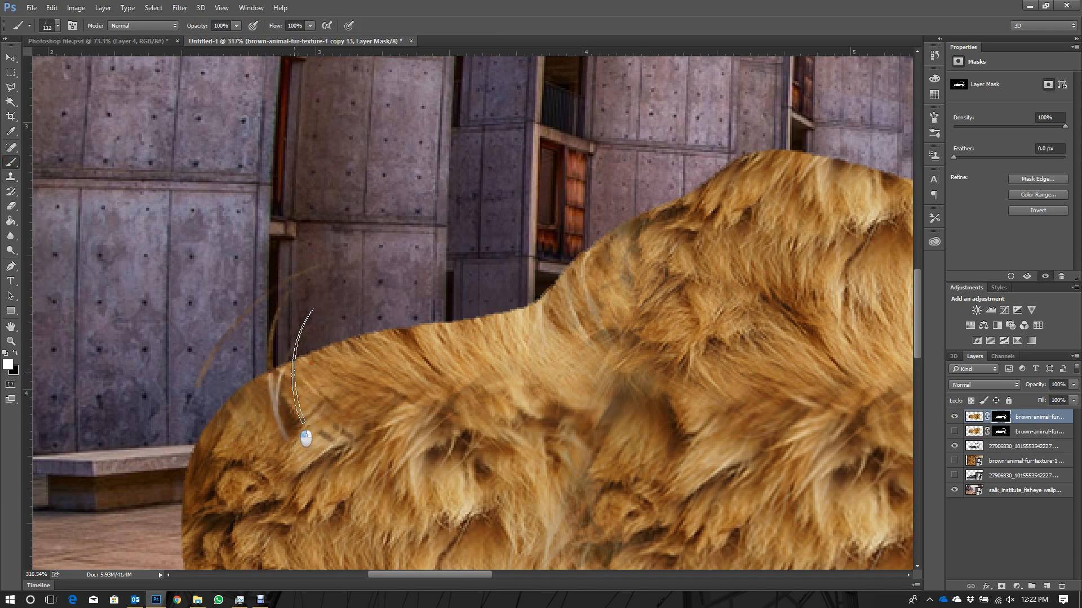
{"action": "right_click", "coordinate": [315, 363]}
{"action": "left_click_drag", "start_coordinate": [409, 389], "coordinate": [389, 391]}
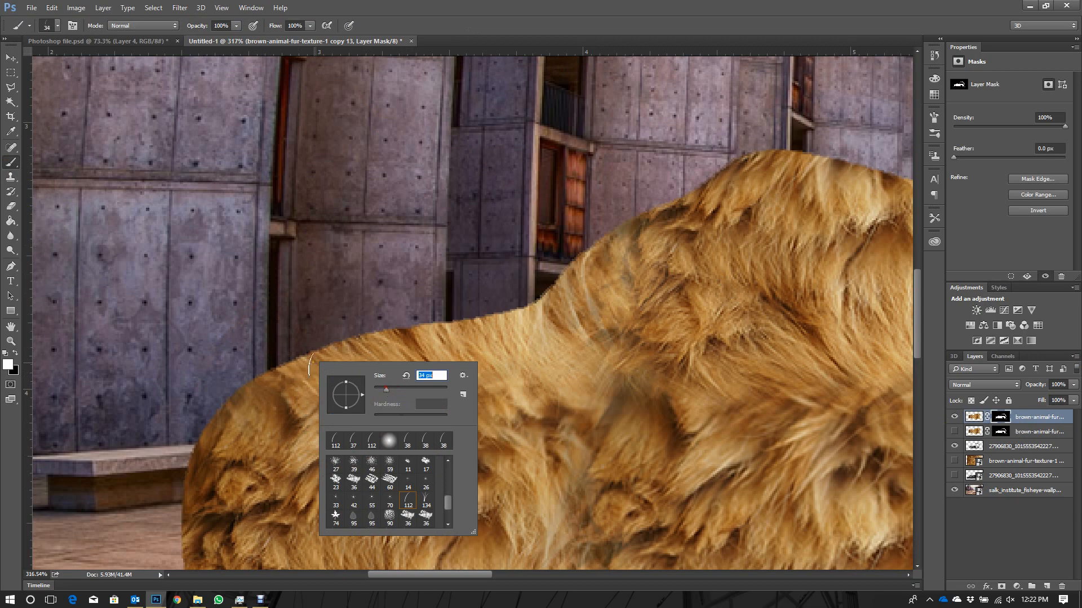
{"action": "mouse_move", "coordinate": [288, 356]}
{"action": "left_mouse_down"}
{"action": "mouse_move", "coordinate": [299, 375]}
{"action": "mouse_move", "coordinate": [327, 361]}
{"action": "left_mouse_up"}
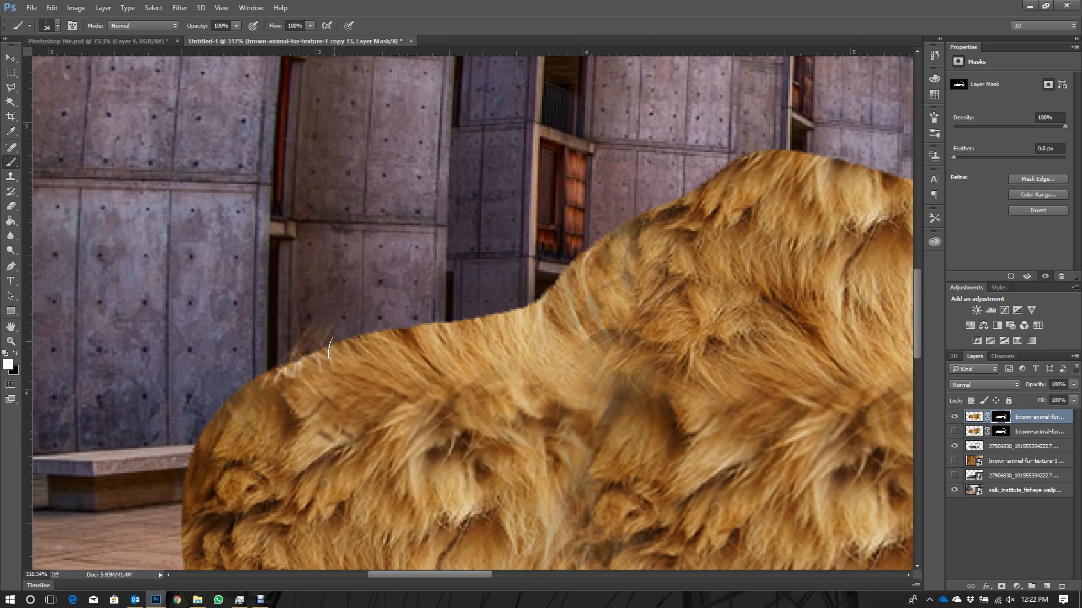
{"action": "key", "text": "ctrl+z"}
- Add a new empty layer above the visible fur copy and merge the two, baking the mask into the fur
{"action": "right_click", "coordinate": [1020, 416]}
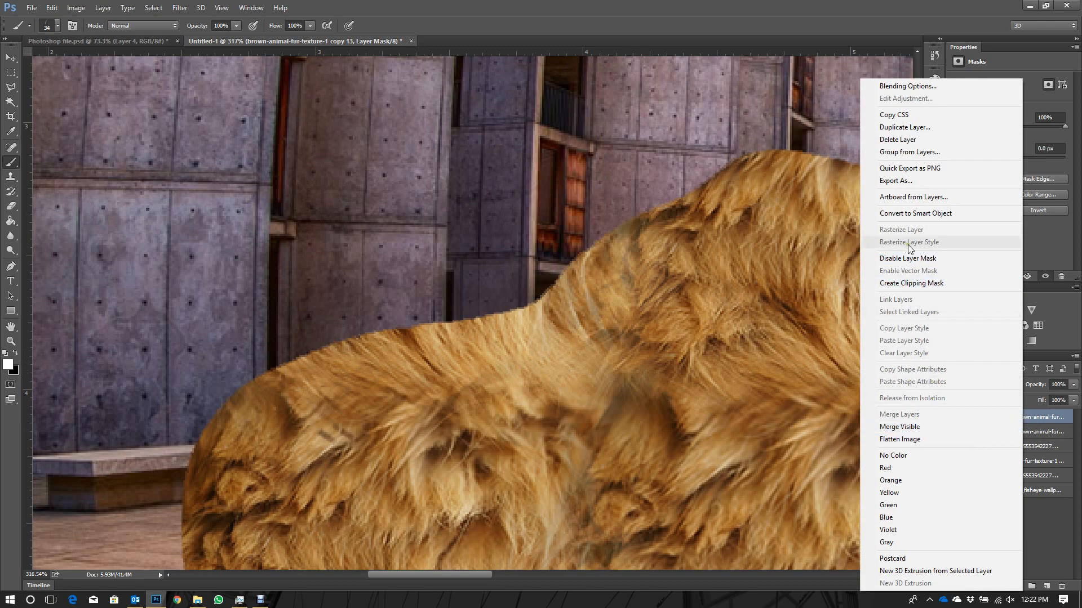
{"action": "left_click", "coordinate": [1039, 419]}
{"action": "right_click", "coordinate": [1026, 417]}
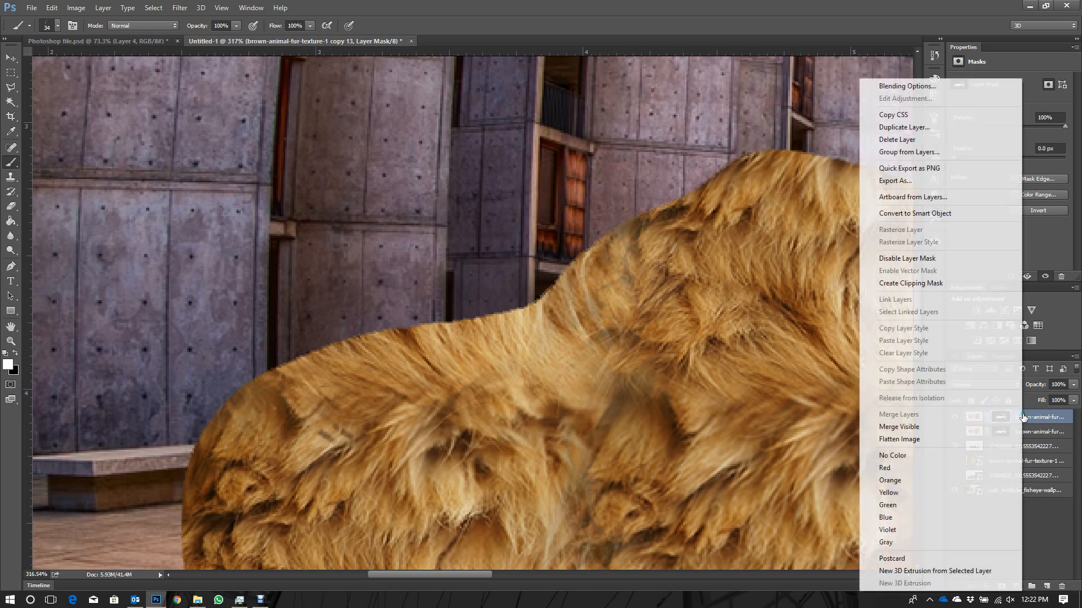
{"action": "left_click", "coordinate": [1035, 461]}
{"action": "left_click", "coordinate": [1047, 586]}
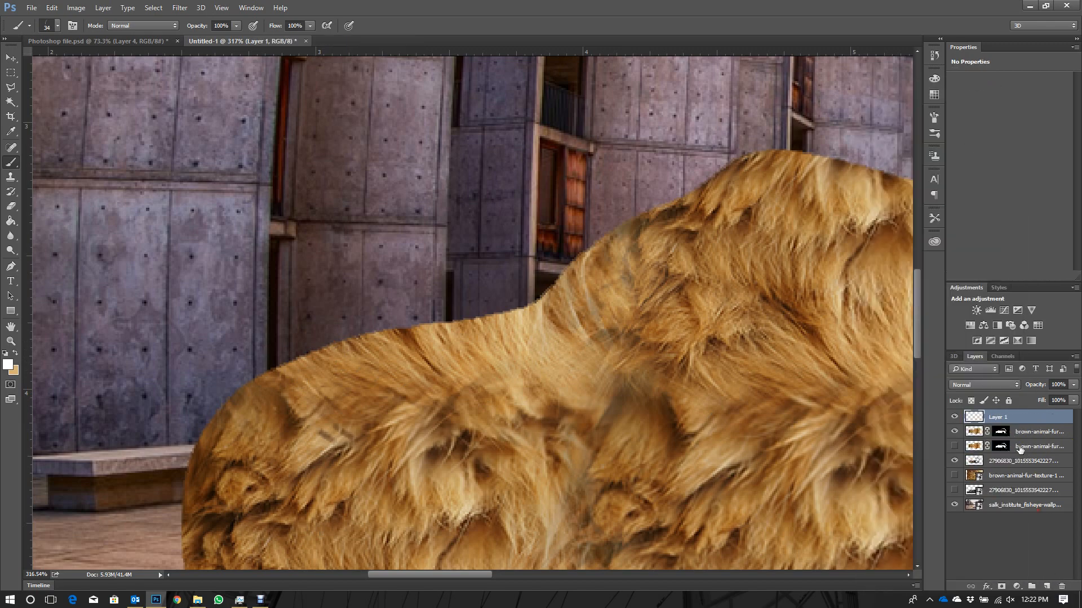
{"action": "left_click", "coordinate": [1036, 444], "text": "shift"}
{"action": "right_click", "coordinate": [1040, 446]}
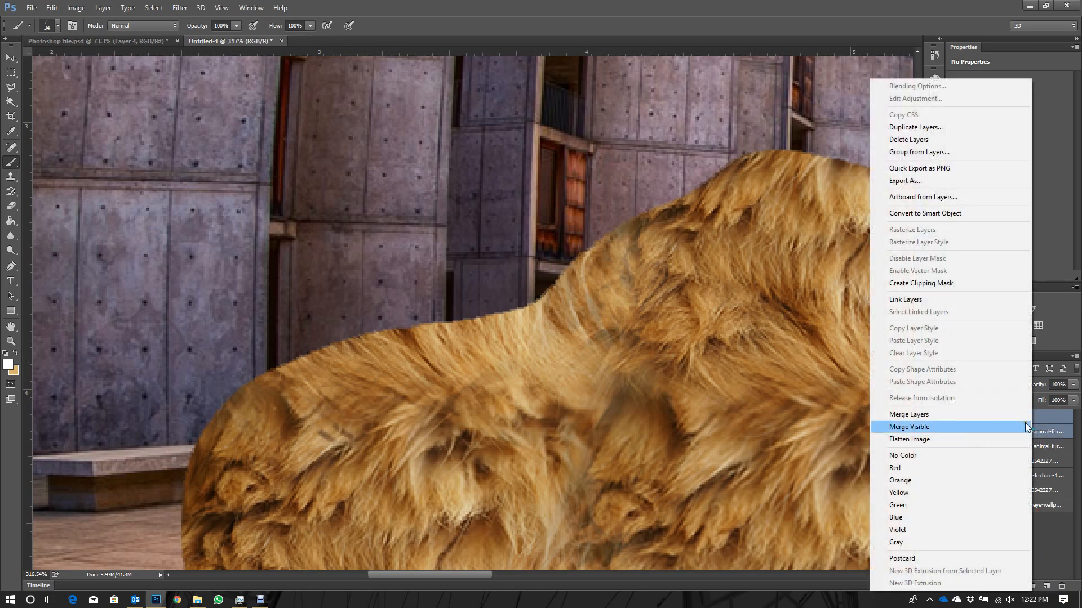
{"action": "left_click", "coordinate": [938, 420]}
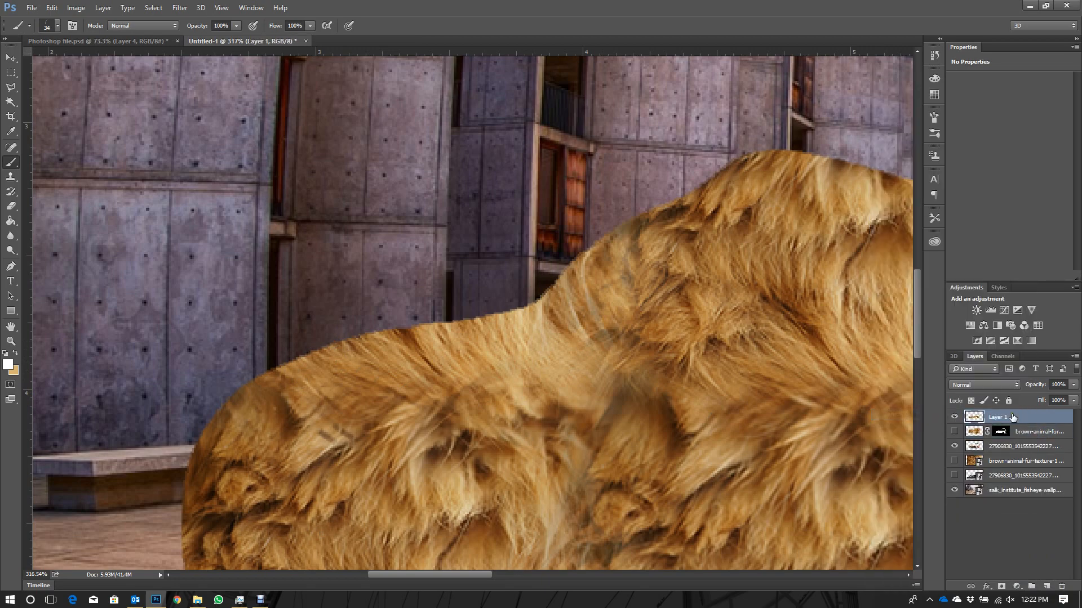
- Sample the fur with the Clone Stamp and stamp hairy tufts around the model's rounded front edge on the merged layer
{"action": "left_click", "coordinate": [11, 176]}
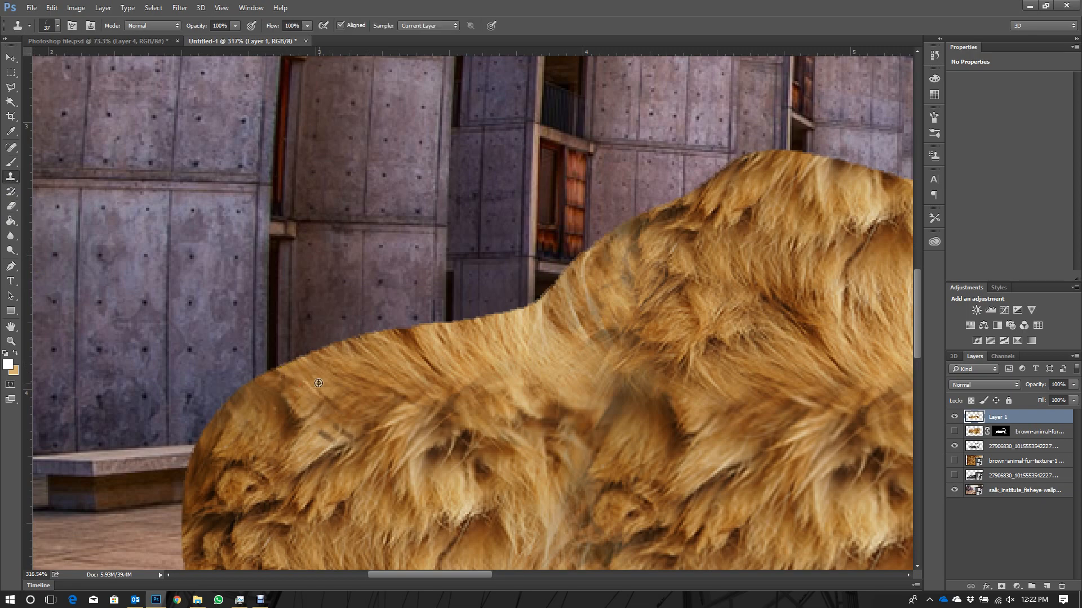
{"action": "mouse_move", "coordinate": [255, 376]}
{"action": "left_mouse_down"}
{"action": "mouse_move", "coordinate": [292, 356]}
{"action": "mouse_move", "coordinate": [265, 378]}
{"action": "mouse_move", "coordinate": [314, 357]}
{"action": "left_mouse_up"}
{"action": "scroll", "coordinate": [305, 354], "scroll_direction": "down", "scroll_amount": 1}
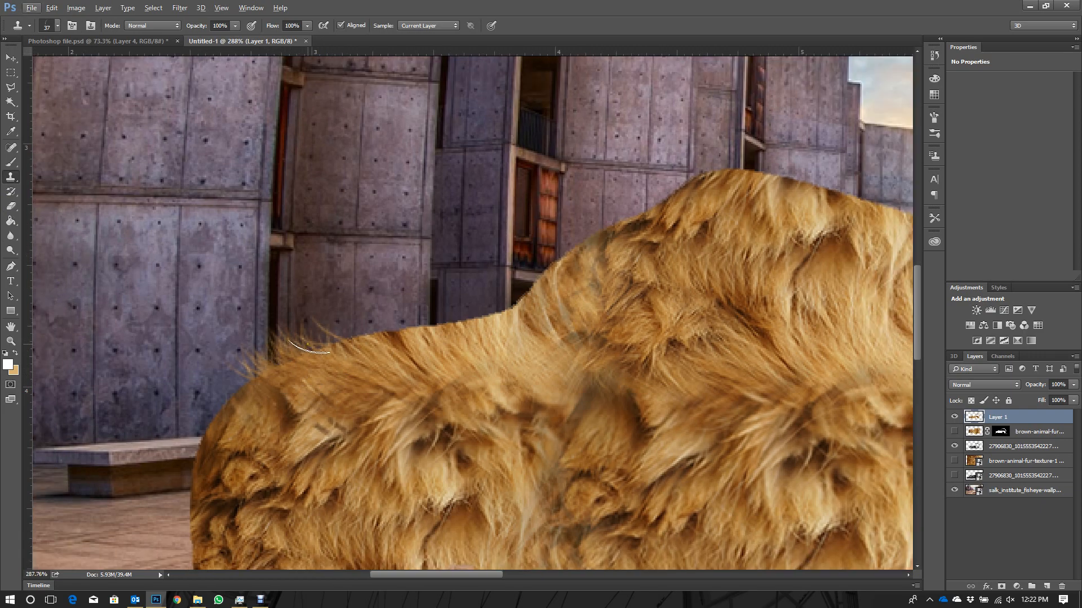
{"action": "mouse_move", "coordinate": [252, 380]}
{"action": "left_mouse_down"}
{"action": "mouse_move", "coordinate": [240, 410]}
{"action": "mouse_move", "coordinate": [250, 380]}
{"action": "left_mouse_up"}
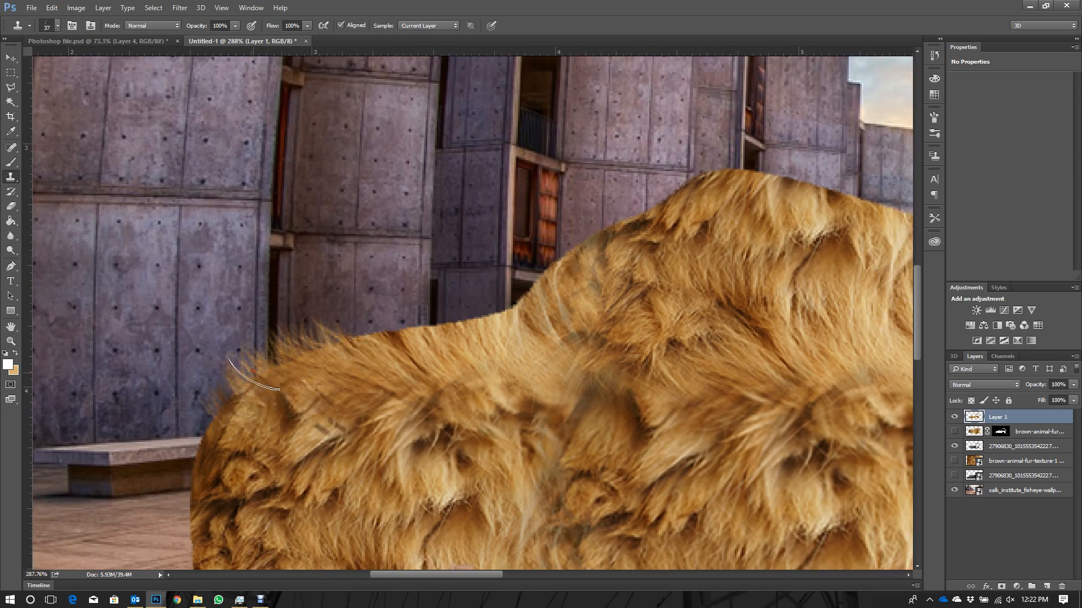
{"action": "left_click_drag", "start_coordinate": [233, 420], "coordinate": [218, 410]}
{"action": "mouse_move", "coordinate": [198, 463]}
{"action": "left_mouse_down"}
{"action": "mouse_move", "coordinate": [217, 437]}
{"action": "mouse_move", "coordinate": [218, 485]}
{"action": "mouse_move", "coordinate": [294, 362]}
{"action": "left_mouse_up"}
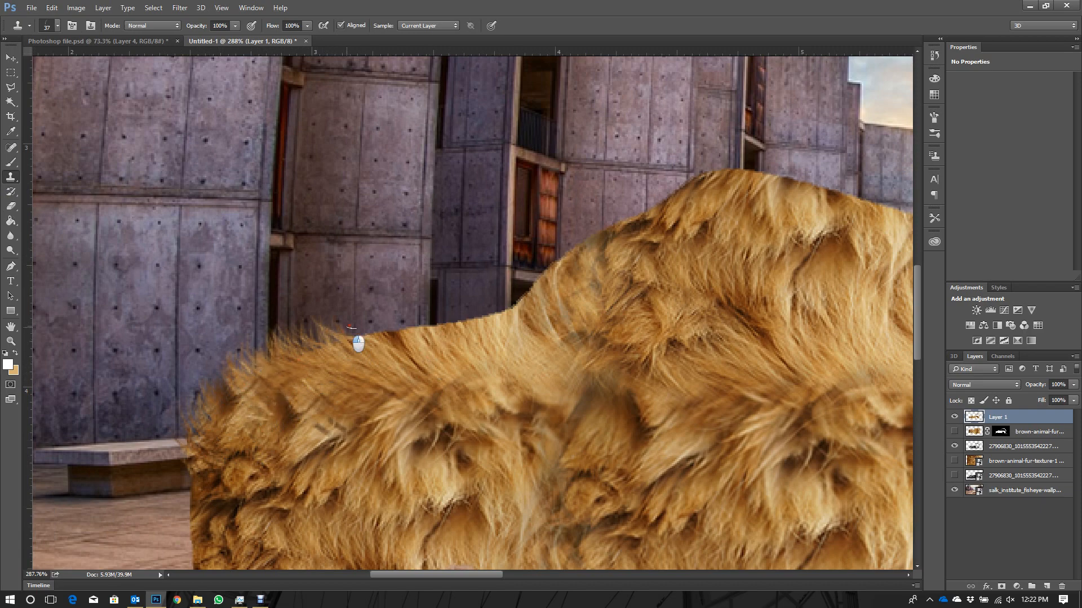
- Rotate the Clone Stamp's hair tip and stamp fur tufts along the hood's upper edge to the base of the windshield slope
{"action": "right_click", "coordinate": [386, 331]}
{"action": "left_click_drag", "start_coordinate": [415, 346], "coordinate": [426, 349]}
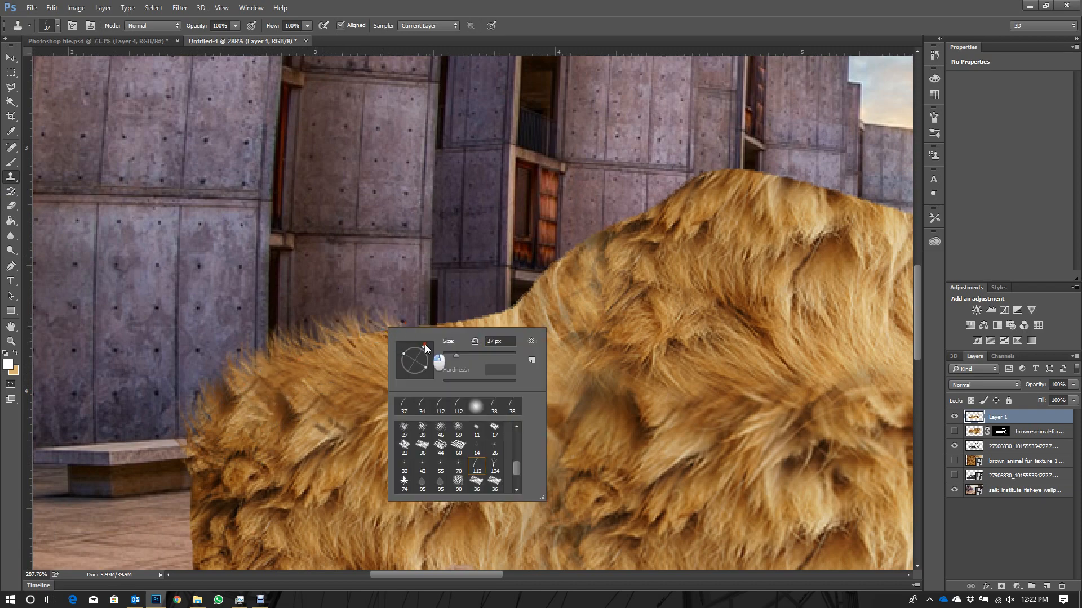
{"action": "mouse_move", "coordinate": [369, 330]}
{"action": "left_mouse_down"}
{"action": "mouse_move", "coordinate": [423, 308]}
{"action": "mouse_move", "coordinate": [489, 304]}
{"action": "mouse_move", "coordinate": [473, 352]}
{"action": "mouse_move", "coordinate": [499, 310]}
{"action": "mouse_move", "coordinate": [520, 303]}
{"action": "left_mouse_up"}
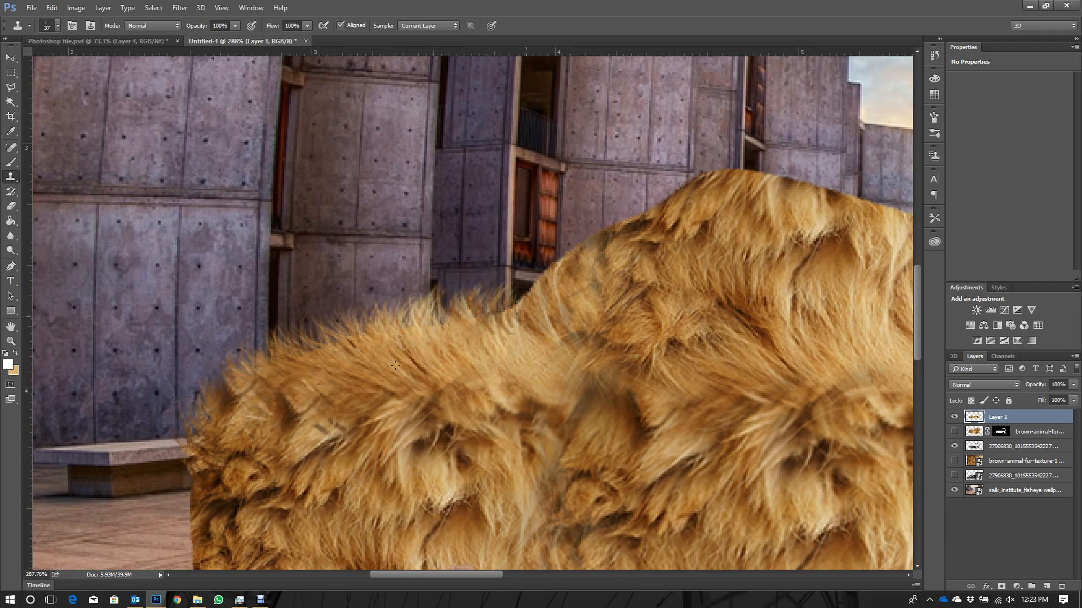
{"action": "scroll", "coordinate": [396, 367], "scroll_direction": "down", "scroll_amount": 3}
{"action": "scroll", "coordinate": [375, 421], "scroll_direction": "down", "scroll_amount": 2}
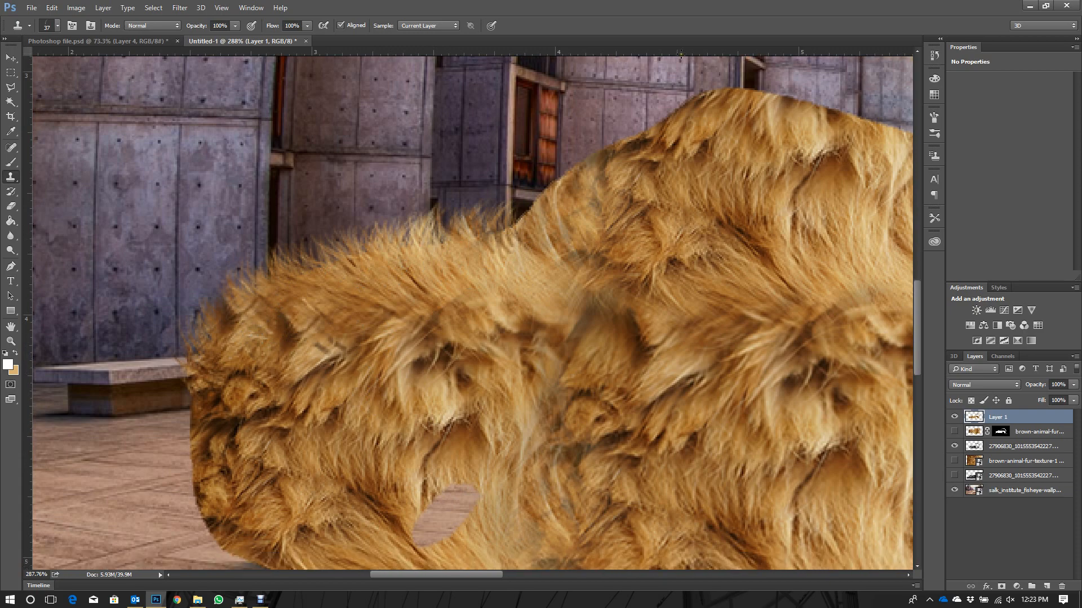
{"action": "scroll", "coordinate": [751, 203], "scroll_direction": "up", "scroll_amount": 3}
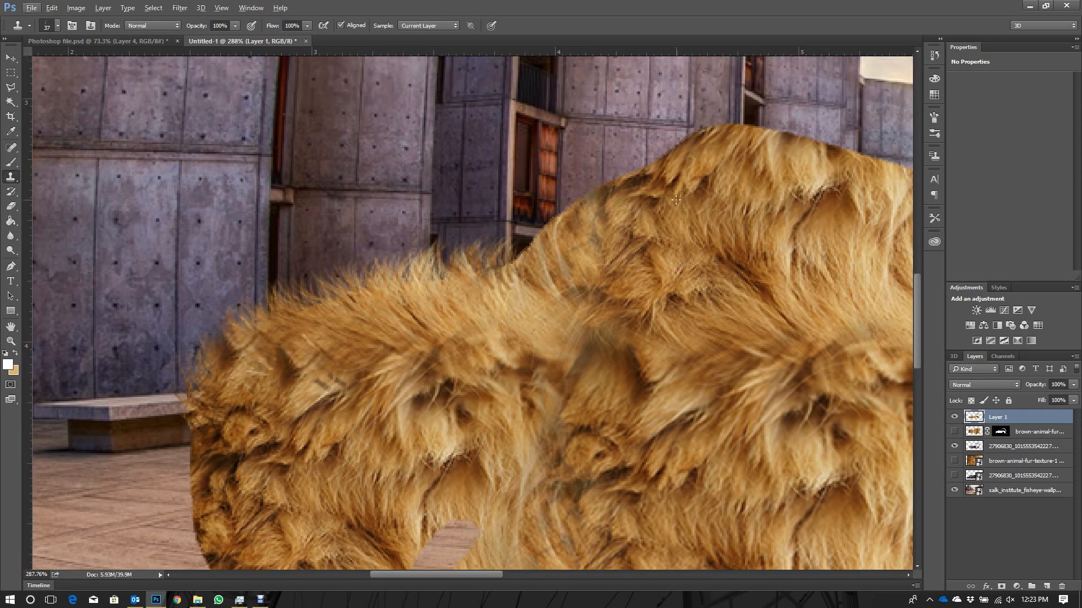
{"action": "scroll", "coordinate": [676, 200], "scroll_direction": "up", "scroll_amount": 3}
{"action": "mouse_move", "coordinate": [448, 292]}
{"action": "left_mouse_down"}
{"action": "mouse_move", "coordinate": [485, 251]}
{"action": "mouse_move", "coordinate": [537, 238]}
{"action": "left_mouse_up"}
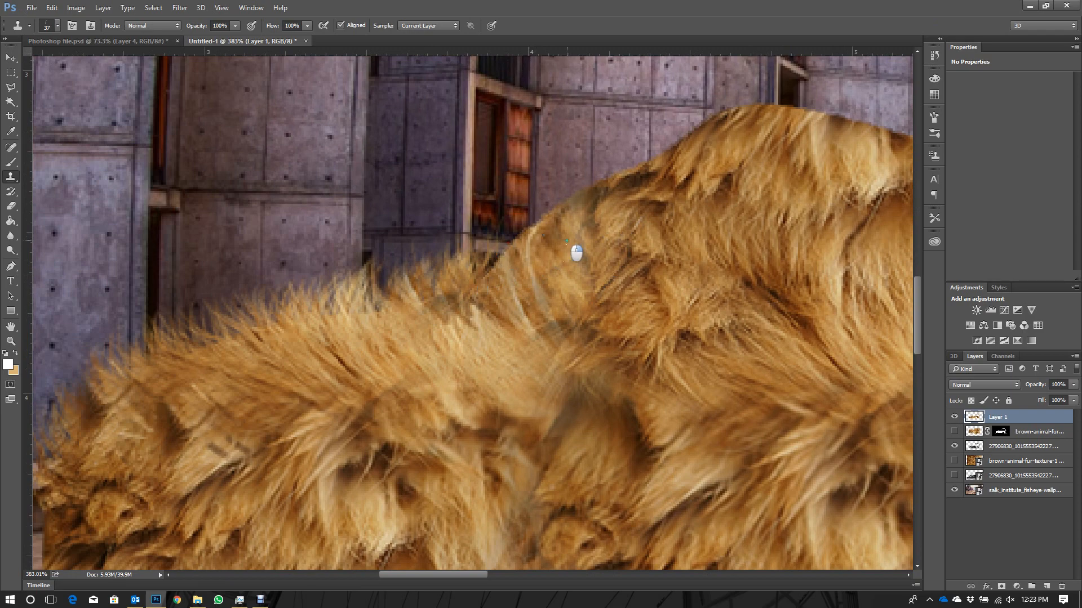
- Check the hair brush settings and stamp overlapping fur tufts up the windshield slope onto the crest of the roof
{"action": "right_click", "coordinate": [566, 242]}
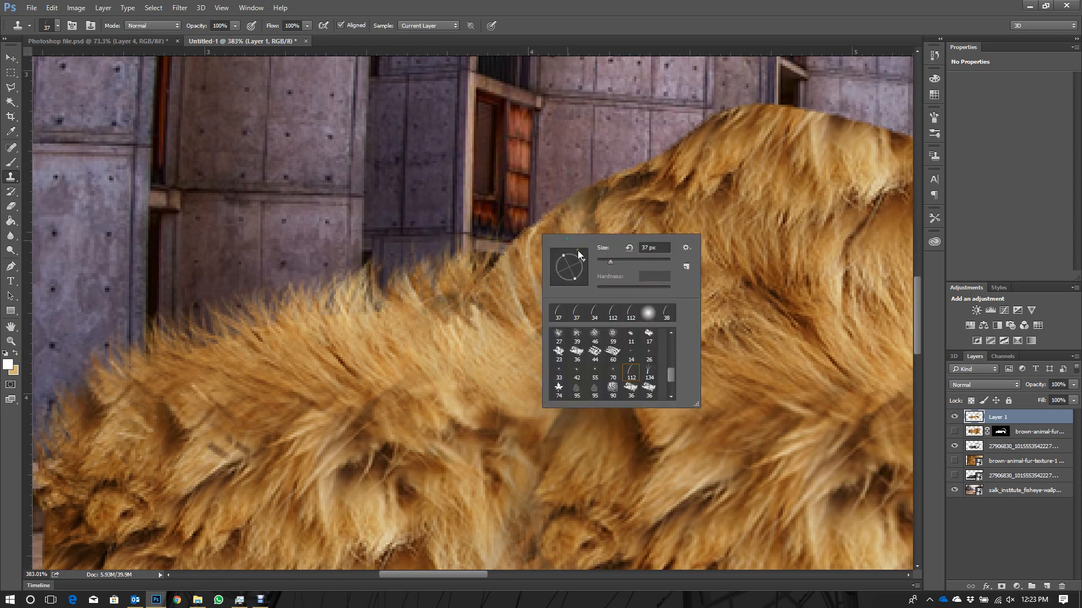
{"action": "left_click", "coordinate": [546, 227]}
{"action": "left_click_drag", "start_coordinate": [492, 272], "coordinate": [544, 210]}
{"action": "left_click_drag", "start_coordinate": [512, 225], "coordinate": [584, 194]}
{"action": "left_click_drag", "start_coordinate": [506, 244], "coordinate": [672, 114]}
{"action": "mouse_move", "coordinate": [688, 157]}
{"action": "left_mouse_down"}
{"action": "mouse_move", "coordinate": [659, 177]}
{"action": "mouse_move", "coordinate": [733, 112]}
{"action": "mouse_move", "coordinate": [792, 113]}
{"action": "left_mouse_up"}
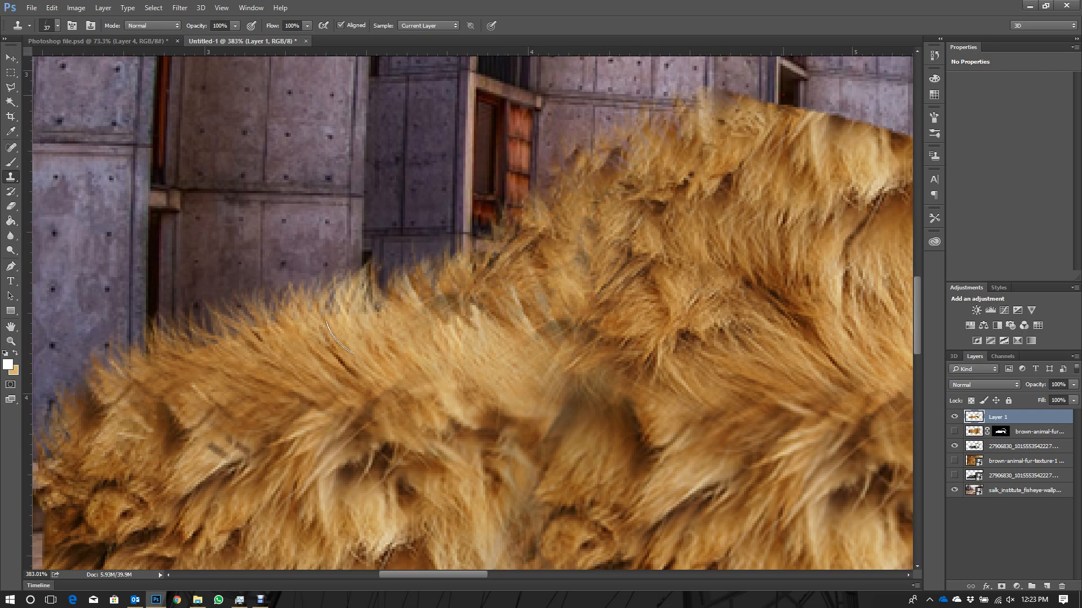
{"action": "scroll", "coordinate": [608, 241], "scroll_direction": "down", "scroll_amount": 4}
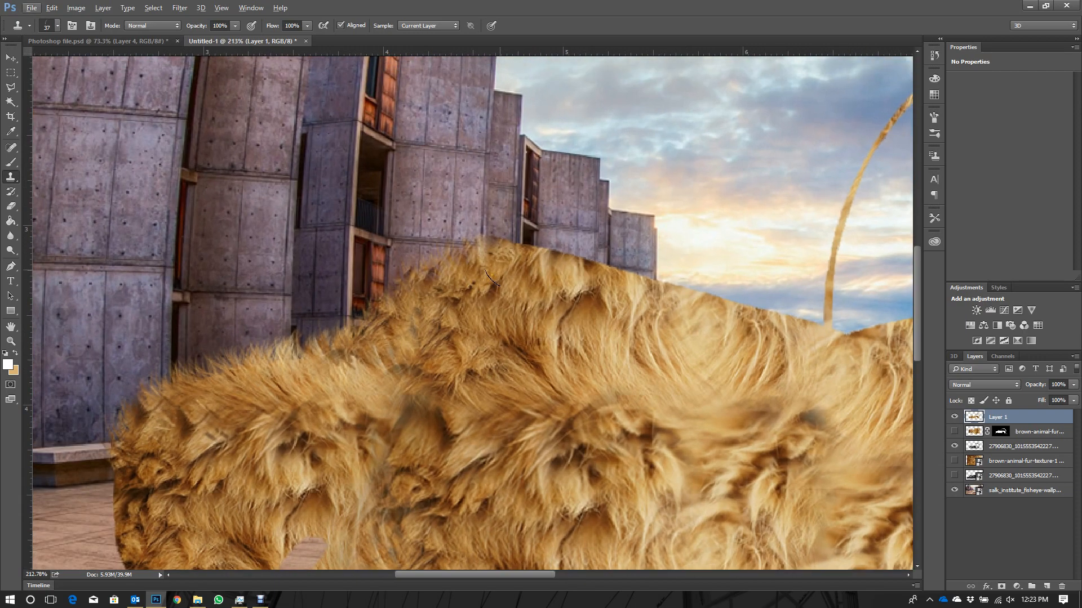
- Set the Clone Stamp's hair tip size to 40 px and rotate it to suit the back of the roof crest
{"action": "right_click", "coordinate": [523, 279]}
{"action": "left_click", "coordinate": [593, 289]}
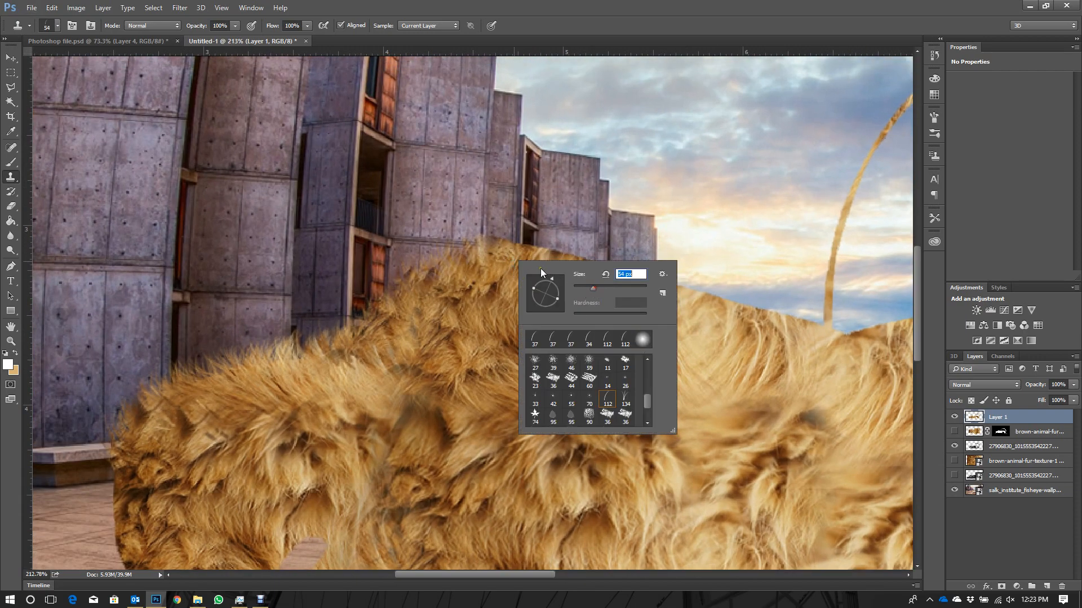
{"action": "key", "text": "Return"}
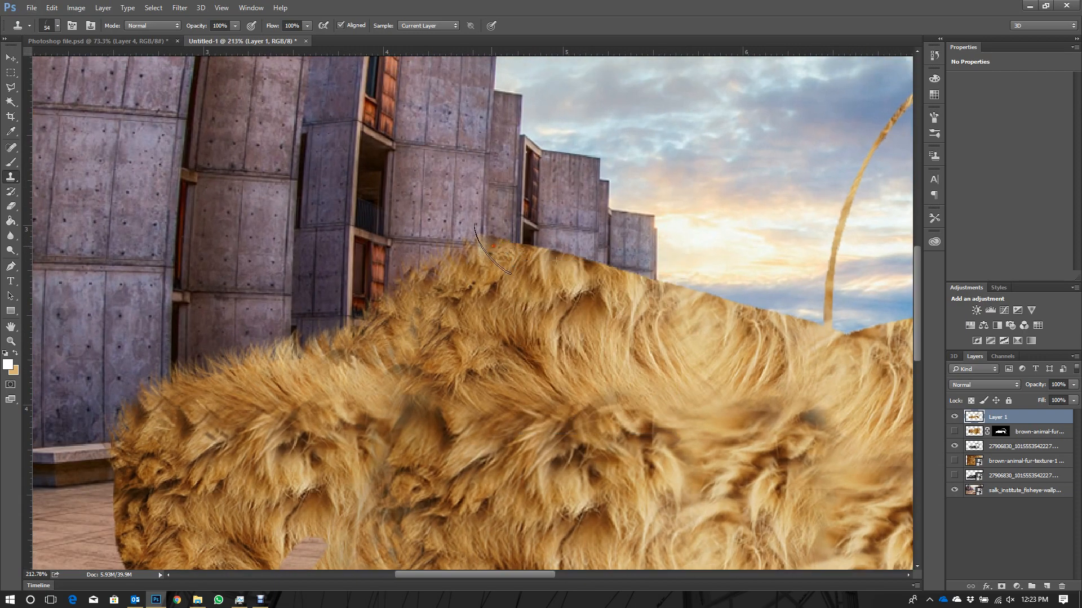
{"action": "right_click", "coordinate": [513, 254]}
{"action": "left_click_drag", "start_coordinate": [581, 279], "coordinate": [576, 280]}
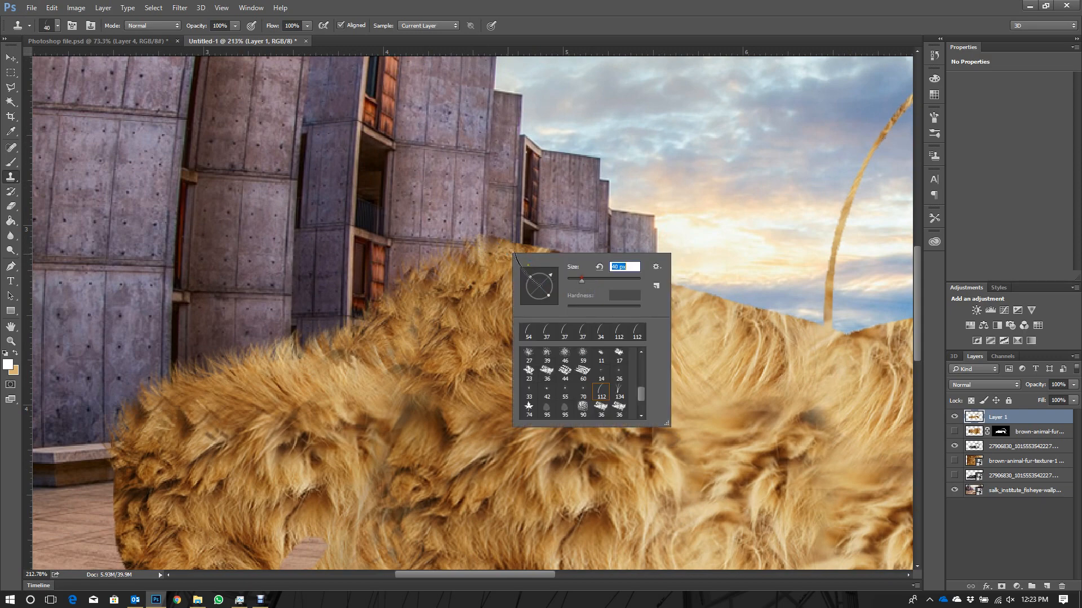
{"action": "key", "text": "Return"}
{"action": "right_click", "coordinate": [507, 246]}
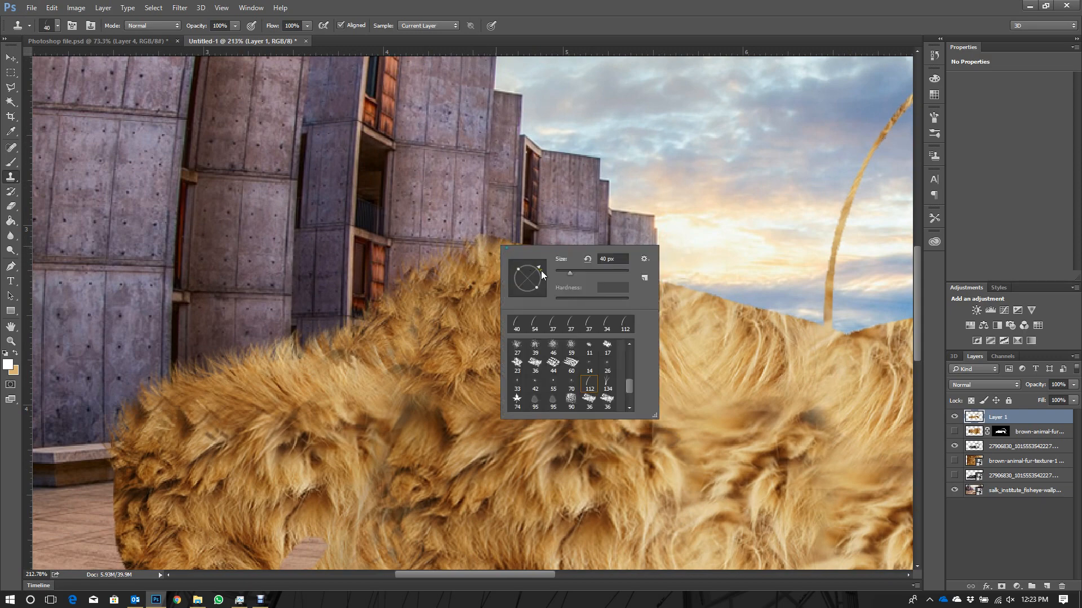
{"action": "left_click", "coordinate": [498, 253]}
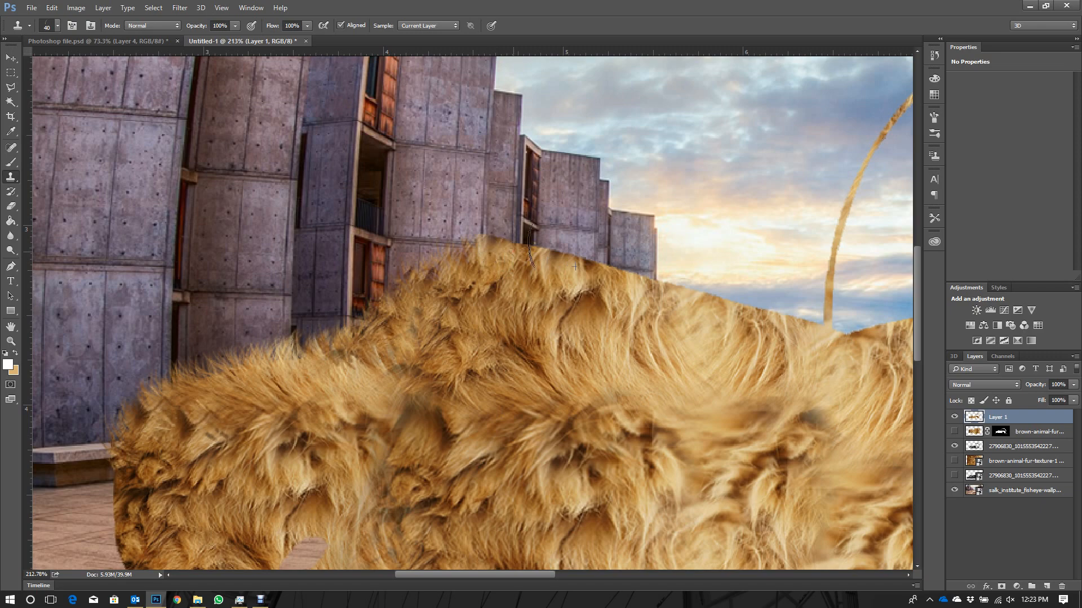
- Stamp hairy tufts from the roof crest down the slope behind it to the base of the thin arch
{"action": "left_click", "coordinate": [550, 249]}
{"action": "scroll", "coordinate": [514, 254], "scroll_direction": "up", "scroll_amount": 3, "text": "alt"}
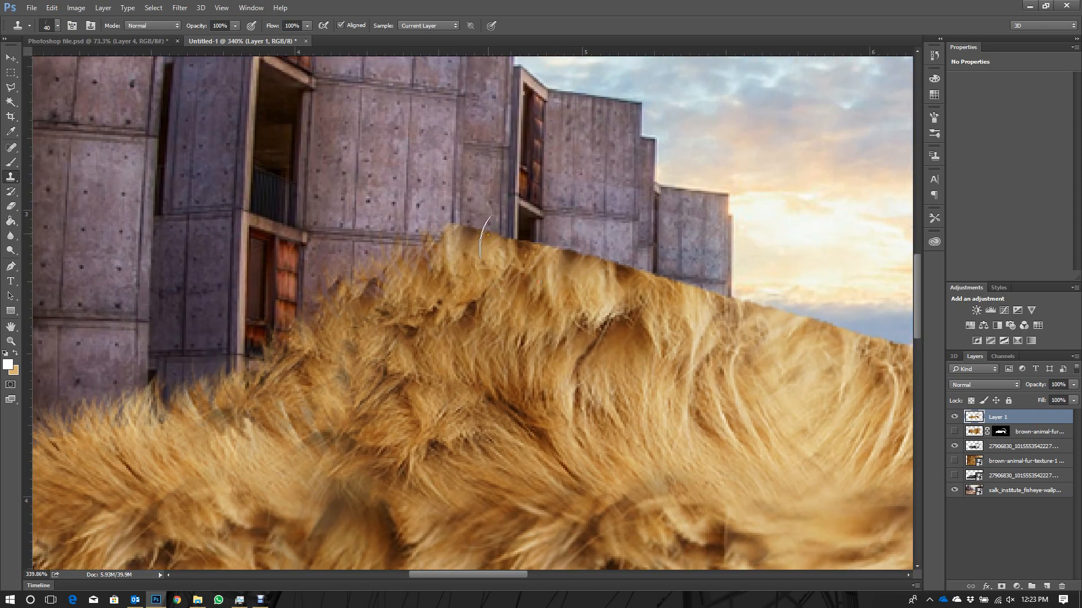
{"action": "mouse_move", "coordinate": [507, 243]}
{"action": "left_mouse_down"}
{"action": "mouse_move", "coordinate": [469, 250]}
{"action": "mouse_move", "coordinate": [560, 247]}
{"action": "mouse_move", "coordinate": [458, 246]}
{"action": "mouse_move", "coordinate": [659, 281]}
{"action": "mouse_move", "coordinate": [553, 239]}
{"action": "mouse_move", "coordinate": [677, 291]}
{"action": "left_mouse_up"}
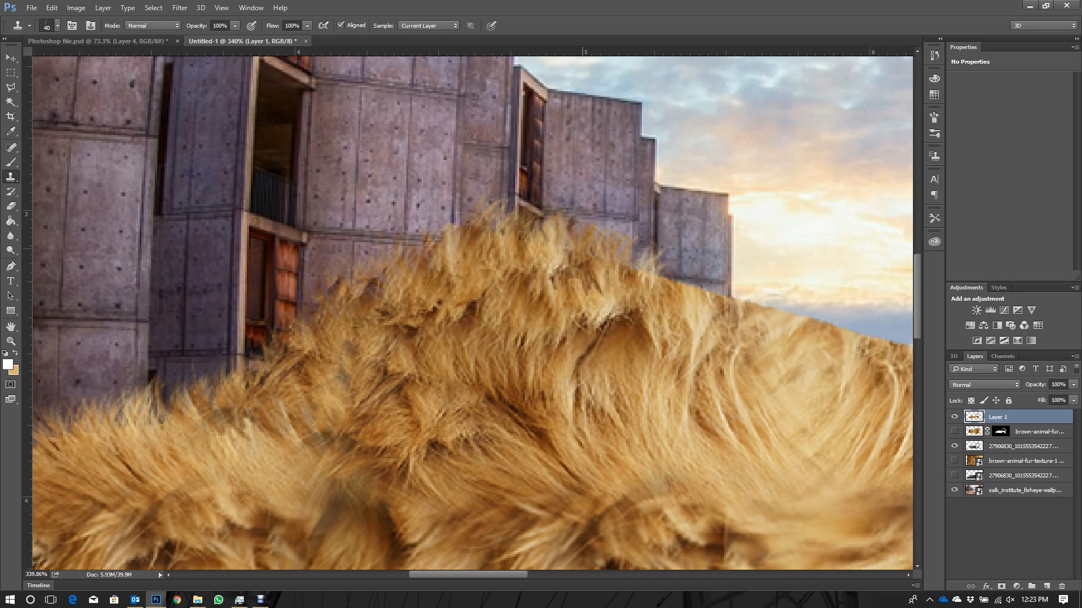
{"action": "mouse_move", "coordinate": [599, 265]}
{"action": "left_mouse_down"}
{"action": "mouse_move", "coordinate": [622, 269]}
{"action": "mouse_move", "coordinate": [575, 292]}
{"action": "mouse_move", "coordinate": [743, 310]}
{"action": "left_mouse_up"}
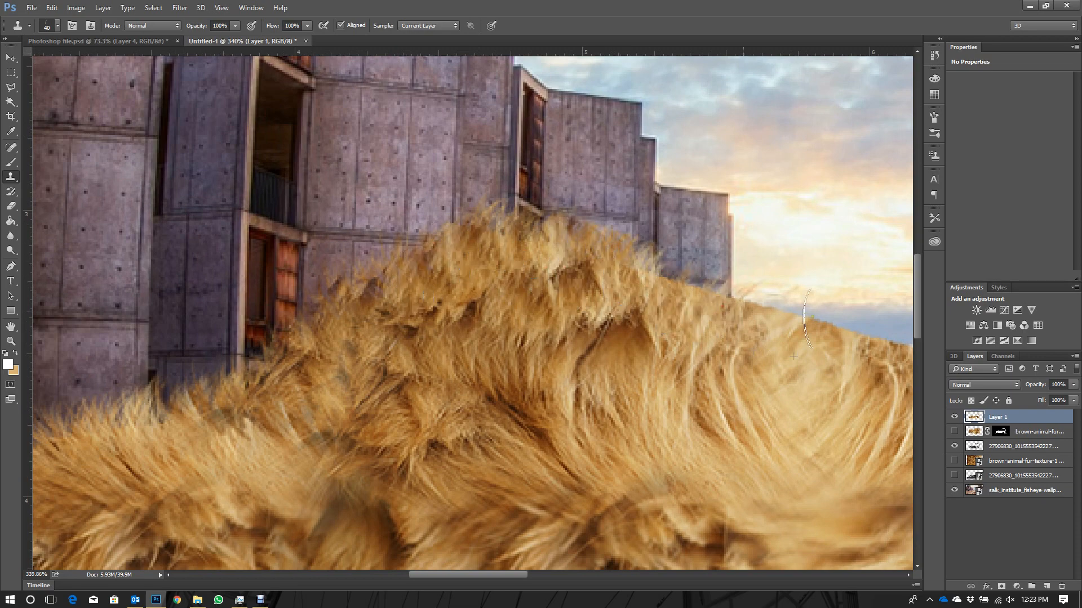
{"action": "left_click_drag", "start_coordinate": [839, 320], "coordinate": [643, 301]}
{"action": "scroll", "coordinate": [239, 300], "scroll_direction": "down", "scroll_amount": 3}
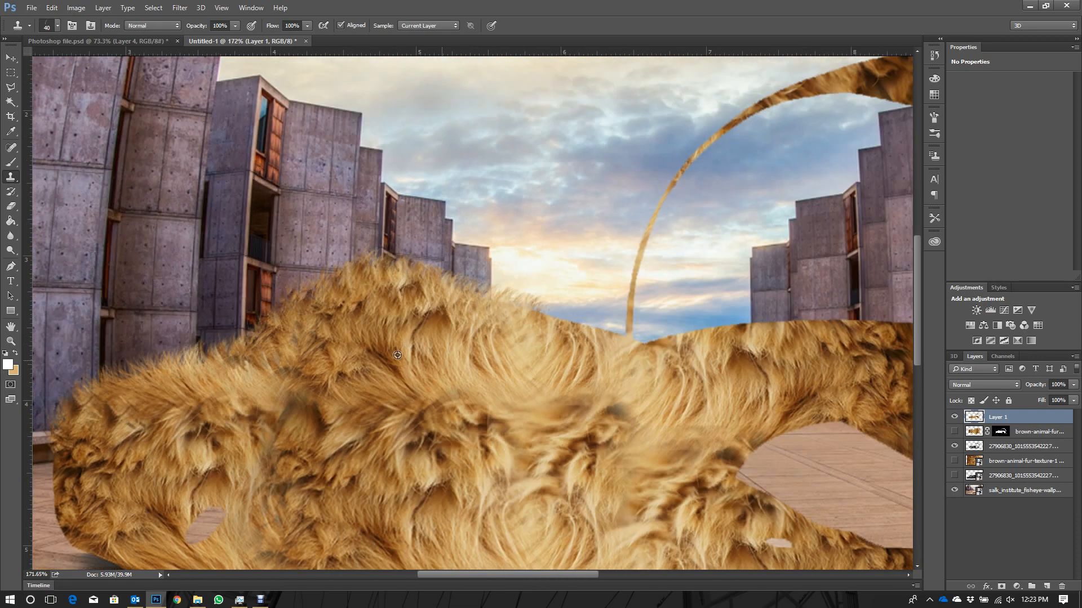
{"action": "scroll", "coordinate": [597, 332], "scroll_direction": "up", "scroll_amount": 2}
{"action": "mouse_move", "coordinate": [446, 278]}
{"action": "left_mouse_down"}
{"action": "mouse_move", "coordinate": [664, 328]}
{"action": "mouse_move", "coordinate": [648, 333]}
{"action": "left_mouse_up"}
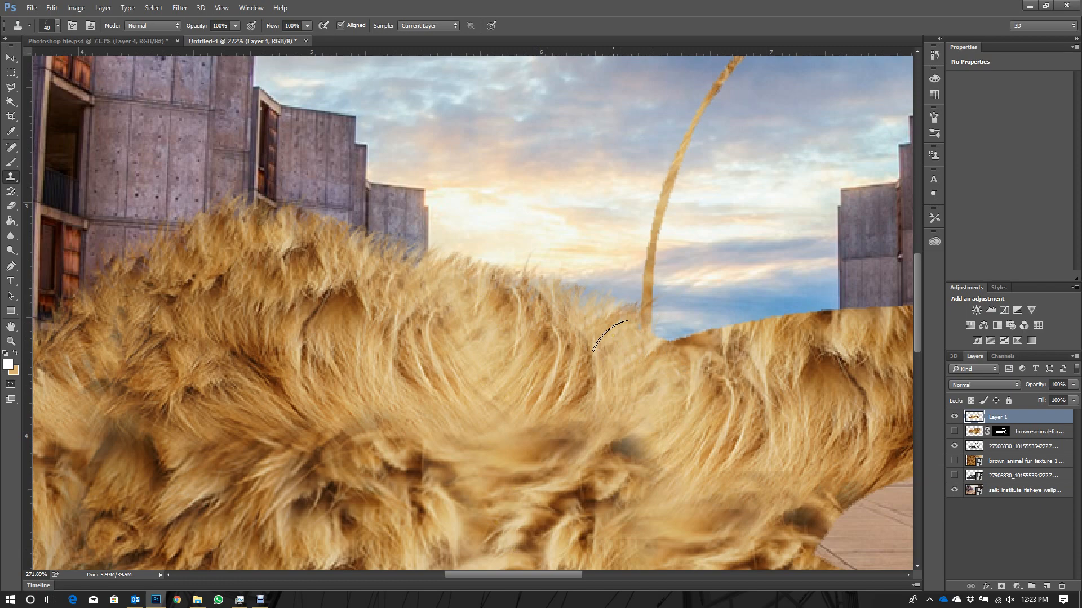
- Rotate the hair tip, sample nearby fur and stamp tufts along the rising upper edge just behind the thin arch's base
{"action": "scroll", "coordinate": [316, 332], "scroll_direction": "down", "scroll_amount": 3}
{"action": "scroll", "coordinate": [676, 310], "scroll_direction": "up", "scroll_amount": 5}
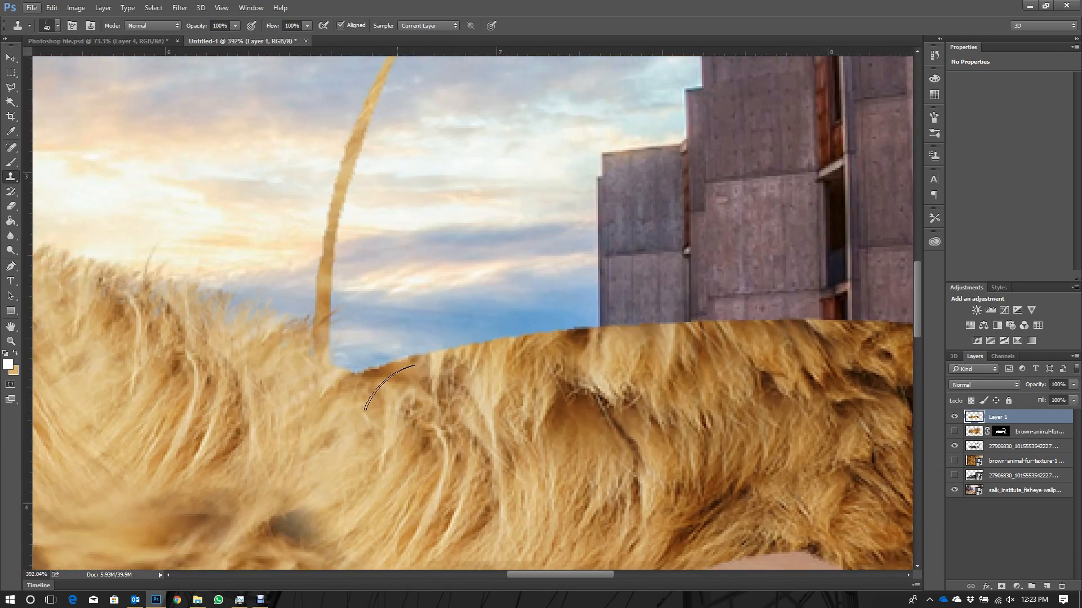
{"action": "right_click", "coordinate": [411, 392]}
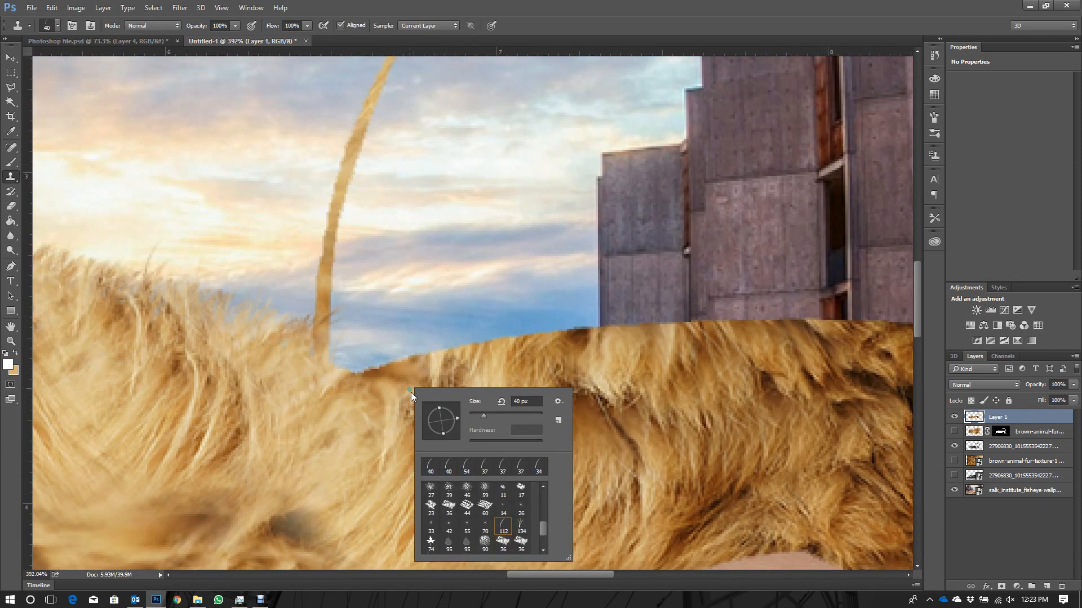
{"action": "left_click_drag", "start_coordinate": [445, 407], "coordinate": [442, 399]}
{"action": "left_click", "coordinate": [441, 402]}
{"action": "left_click", "coordinate": [375, 403]}
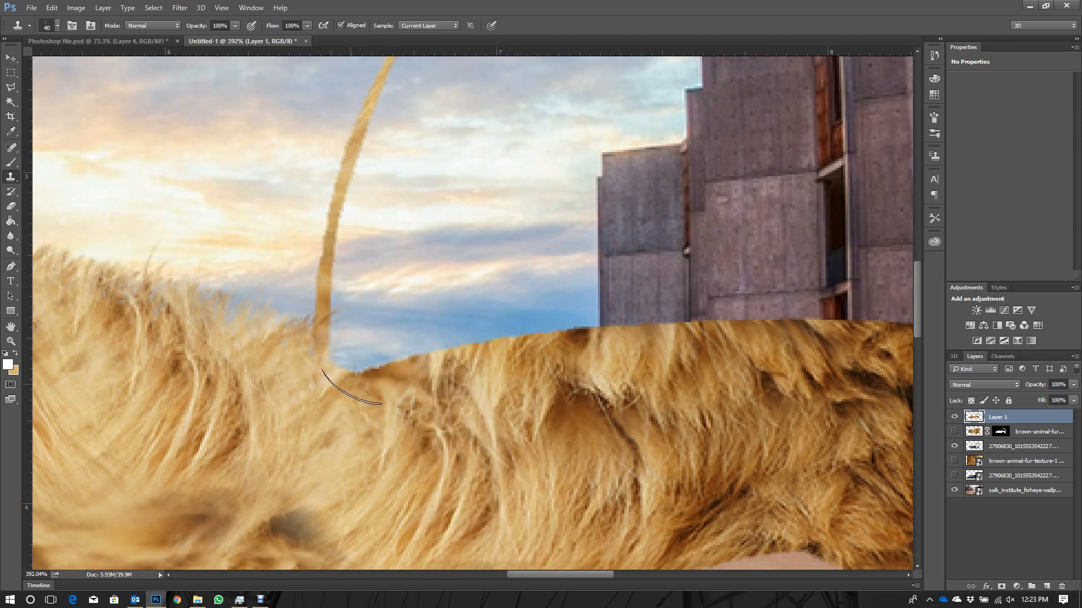
{"action": "left_click_drag", "start_coordinate": [385, 365], "coordinate": [471, 365]}
{"action": "left_click", "coordinate": [338, 370], "text": "alt"}
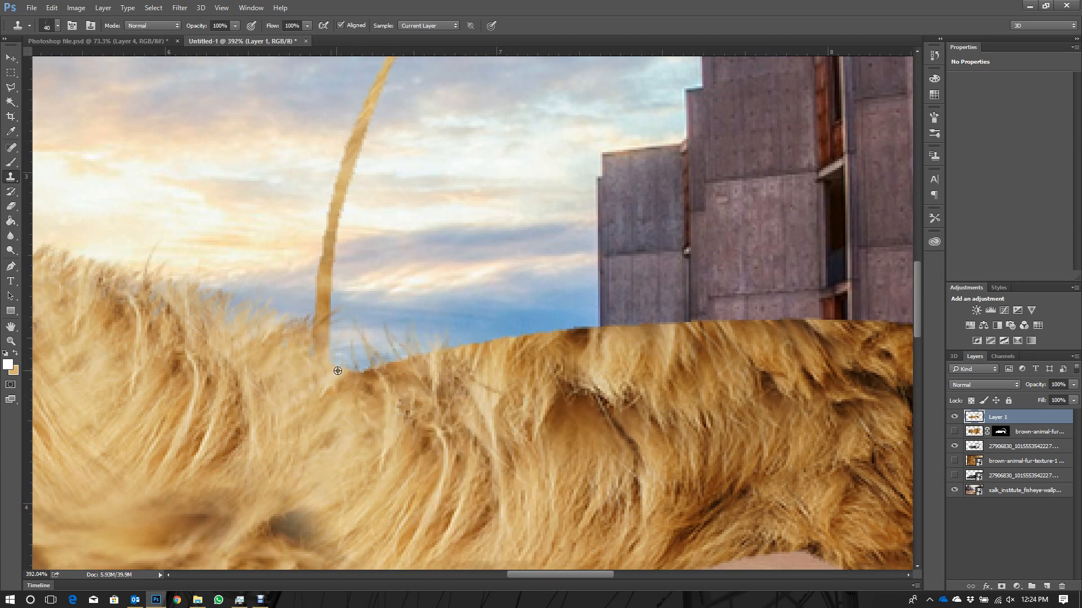
{"action": "left_click", "coordinate": [386, 412], "text": "alt"}
{"action": "mouse_move", "coordinate": [338, 375]}
{"action": "left_mouse_down"}
{"action": "mouse_move", "coordinate": [489, 361]}
{"action": "mouse_move", "coordinate": [511, 335]}
{"action": "mouse_move", "coordinate": [615, 327]}
{"action": "mouse_move", "coordinate": [732, 335]}
{"action": "mouse_move", "coordinate": [722, 363]}
{"action": "mouse_move", "coordinate": [864, 321]}
{"action": "mouse_move", "coordinate": [840, 301]}
{"action": "left_mouse_up"}
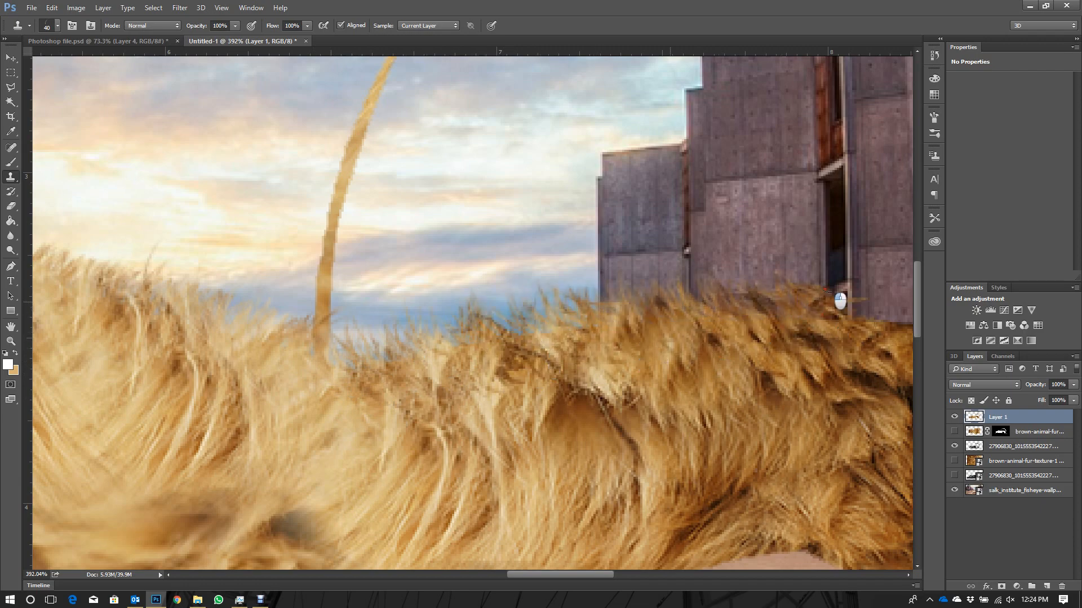
- Rotate the hair tip and stamp fur tufts across the dark seam along the body's upper edge inside the arch
{"action": "scroll", "coordinate": [571, 317], "scroll_direction": "down", "scroll_amount": 6}
{"action": "scroll", "coordinate": [514, 349], "scroll_direction": "up", "scroll_amount": 4}
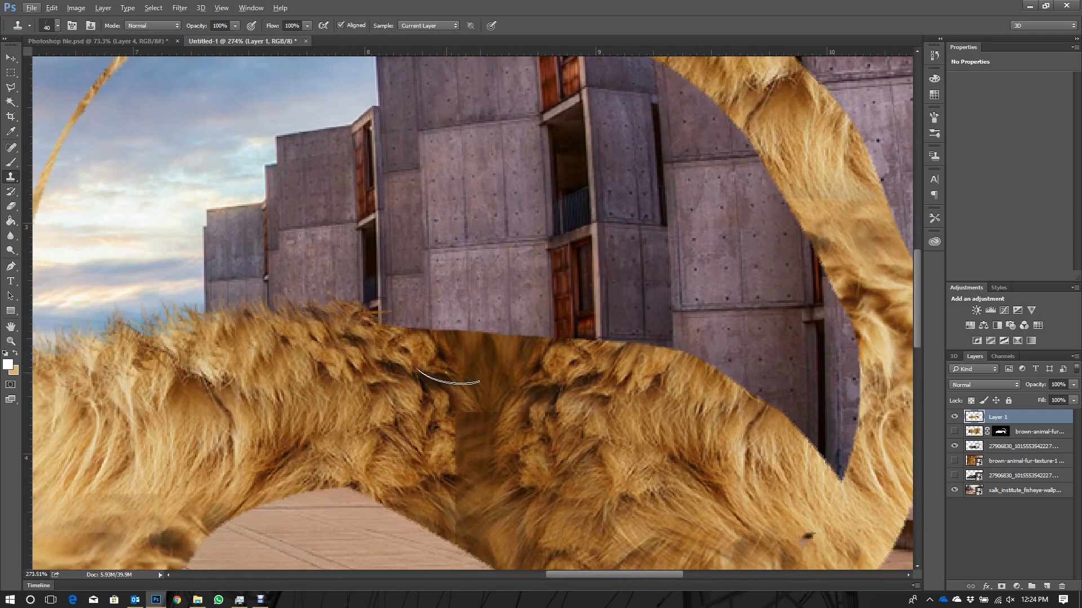
{"action": "right_click", "coordinate": [416, 351]}
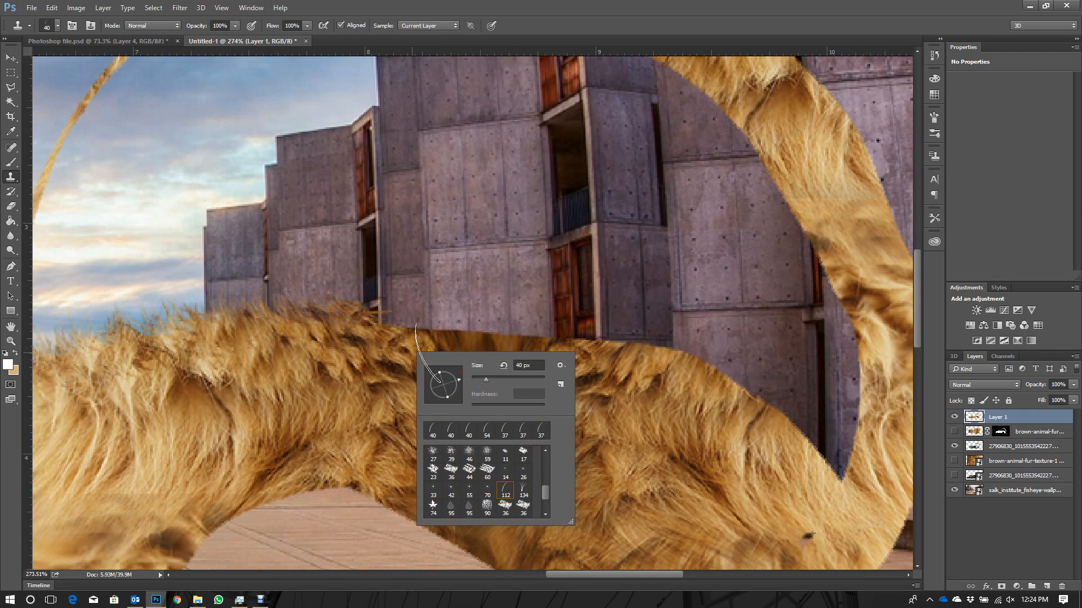
{"action": "mouse_move", "coordinate": [361, 316]}
{"action": "left_mouse_down"}
{"action": "mouse_move", "coordinate": [467, 333]}
{"action": "mouse_move", "coordinate": [428, 327]}
{"action": "mouse_move", "coordinate": [436, 313]}
{"action": "mouse_move", "coordinate": [497, 320]}
{"action": "mouse_move", "coordinate": [394, 324]}
{"action": "mouse_move", "coordinate": [689, 354]}
{"action": "mouse_move", "coordinate": [584, 332]}
{"action": "mouse_move", "coordinate": [667, 349]}
{"action": "mouse_move", "coordinate": [606, 341]}
{"action": "left_mouse_up"}
{"action": "scroll", "coordinate": [511, 362], "scroll_direction": "down", "scroll_amount": 3}
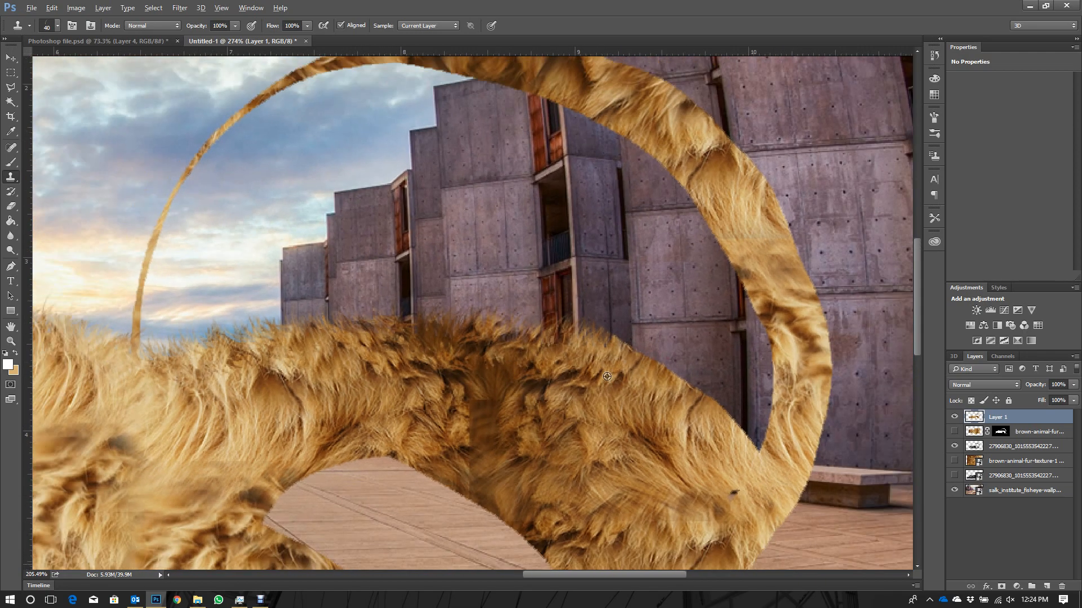
- Rotate the hair tip and stamp fur tufts down the descending rear edge to where it meets the thick end of the arch
{"action": "scroll", "coordinate": [606, 376], "scroll_direction": "up", "scroll_amount": 2}
{"action": "right_click", "coordinate": [613, 394]}
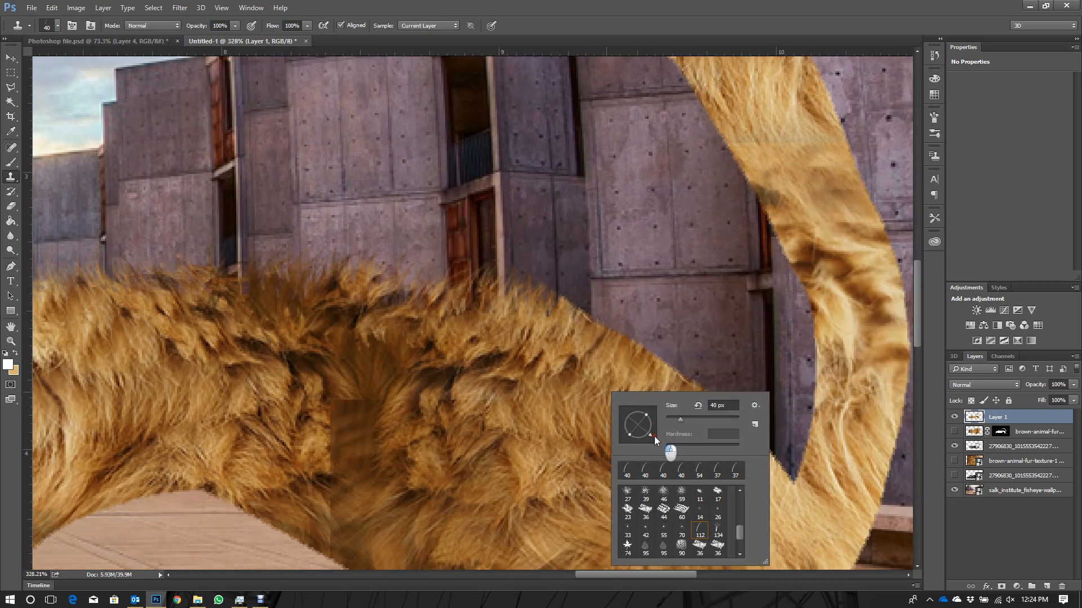
{"action": "left_click", "coordinate": [567, 365]}
{"action": "mouse_move", "coordinate": [555, 297]}
{"action": "left_mouse_down"}
{"action": "mouse_move", "coordinate": [717, 381]}
{"action": "mouse_move", "coordinate": [632, 343]}
{"action": "mouse_move", "coordinate": [817, 471]}
{"action": "mouse_move", "coordinate": [818, 490]}
{"action": "mouse_move", "coordinate": [848, 514]}
{"action": "mouse_move", "coordinate": [817, 499]}
{"action": "left_mouse_up"}
{"action": "scroll", "coordinate": [817, 498], "scroll_direction": "down", "scroll_amount": 10}
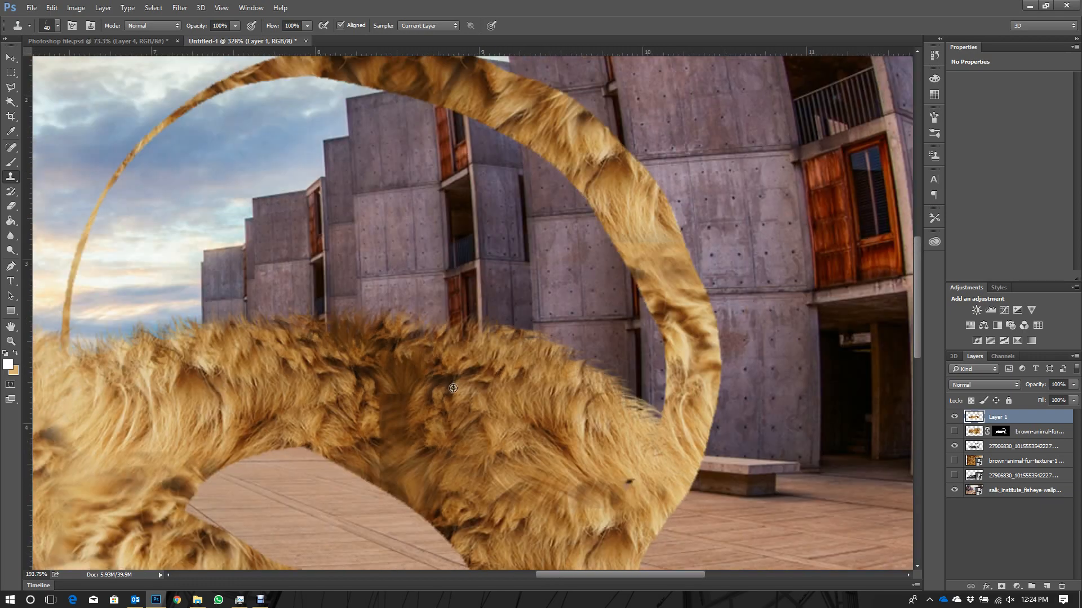
- Rotate the hair tip outward and stamp overlapping fur tufts down the model's front edge and around its lower front corner
{"action": "scroll", "coordinate": [275, 400], "scroll_direction": "up", "scroll_amount": 4}
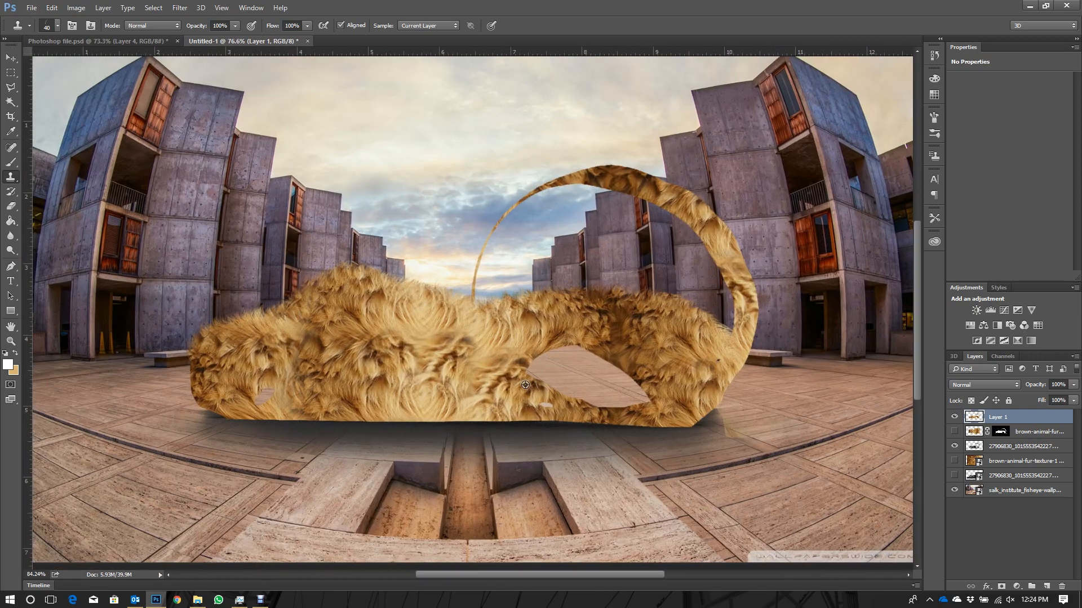
{"action": "scroll", "coordinate": [148, 455], "scroll_direction": "up", "scroll_amount": 5}
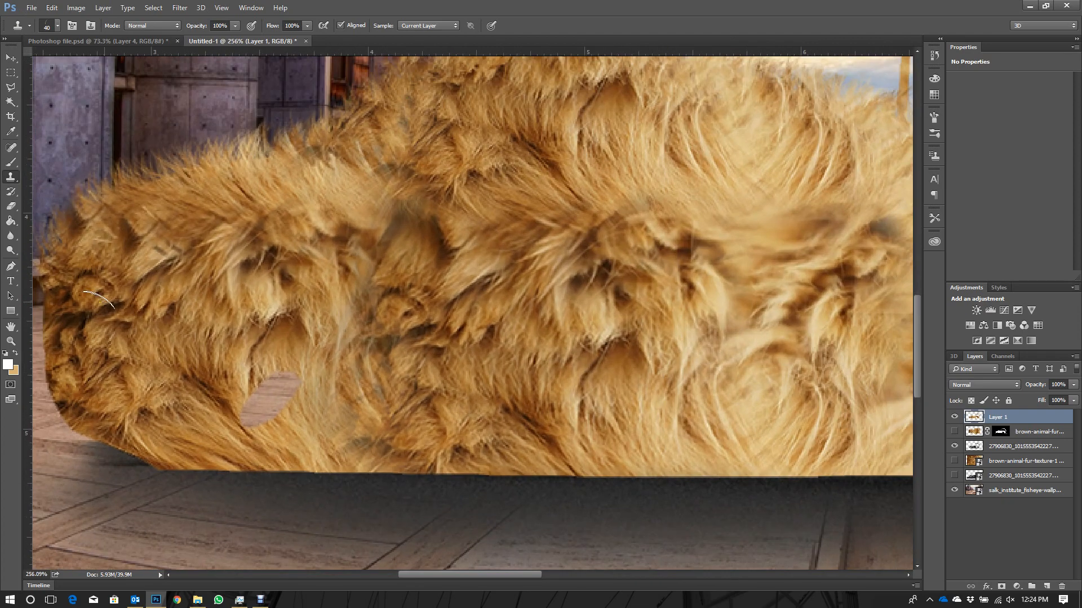
{"action": "scroll", "coordinate": [141, 339], "scroll_direction": "down", "scroll_amount": 2}
{"action": "scroll", "coordinate": [214, 369], "scroll_direction": "up", "scroll_amount": 3}
{"action": "right_click", "coordinate": [214, 369]}
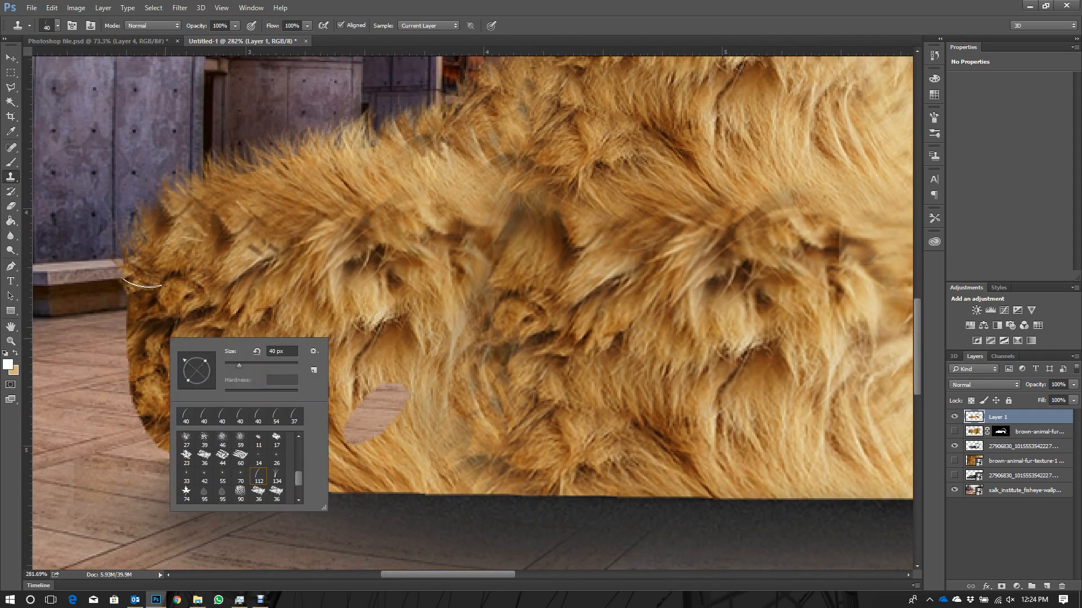
{"action": "mouse_move", "coordinate": [142, 283]}
{"action": "left_mouse_down"}
{"action": "mouse_move", "coordinate": [130, 338]}
{"action": "mouse_move", "coordinate": [145, 387]}
{"action": "mouse_move", "coordinate": [141, 365]}
{"action": "mouse_move", "coordinate": [127, 379]}
{"action": "left_mouse_up"}
{"action": "left_click", "coordinate": [160, 451]}
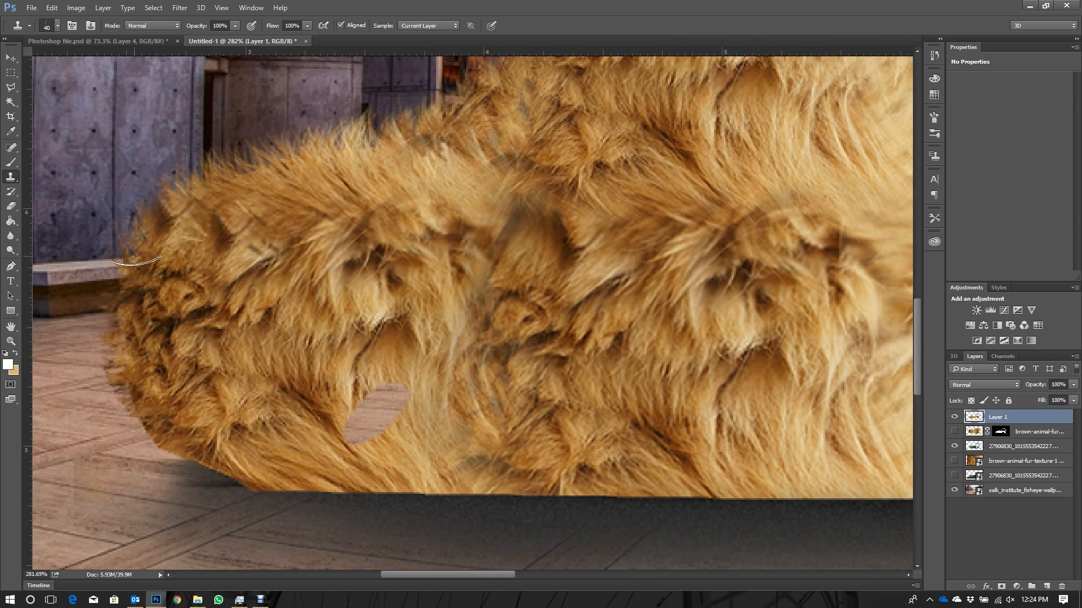
{"action": "mouse_move", "coordinate": [124, 264]}
{"action": "left_mouse_down"}
{"action": "mouse_move", "coordinate": [129, 349]}
{"action": "mouse_move", "coordinate": [192, 410]}
{"action": "left_mouse_up"}
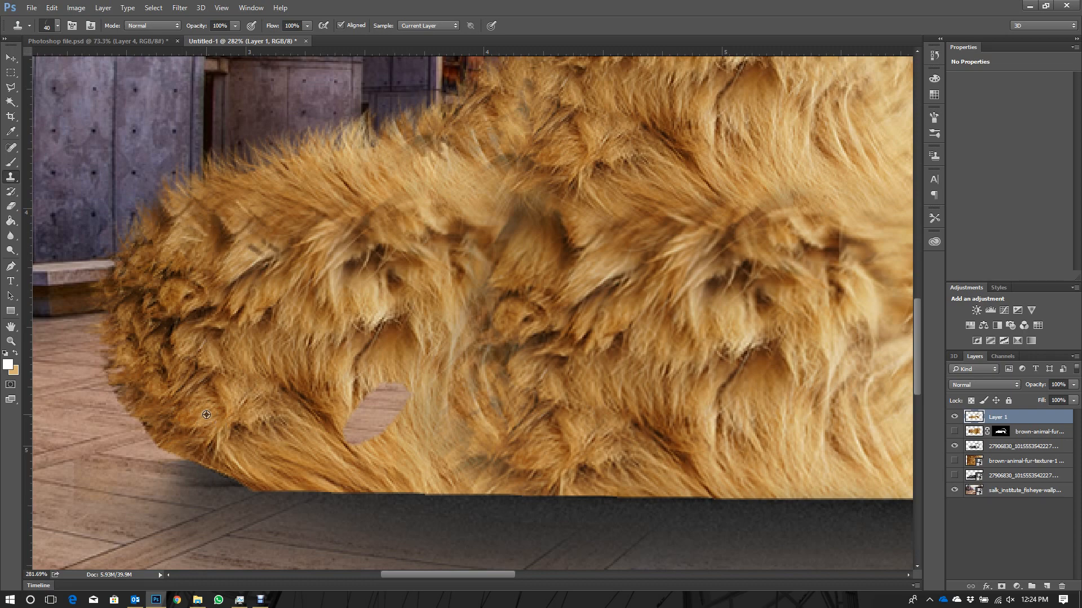
{"action": "mouse_move", "coordinate": [177, 376]}
{"action": "left_mouse_down"}
{"action": "mouse_move", "coordinate": [164, 423]}
{"action": "mouse_move", "coordinate": [142, 430]}
{"action": "left_mouse_up"}
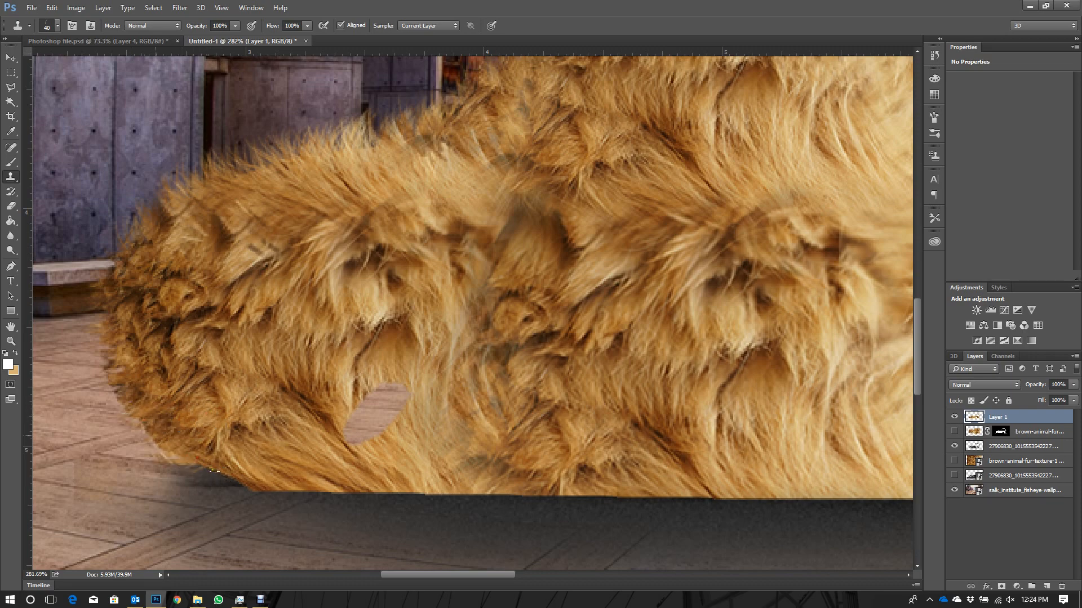
{"action": "left_click_drag", "start_coordinate": [214, 470], "coordinate": [151, 407]}
- Rotate the hair tip downward, sample the lower fur and stamp hanging tufts along the front part of the underside
{"action": "right_click", "coordinate": [256, 428]}
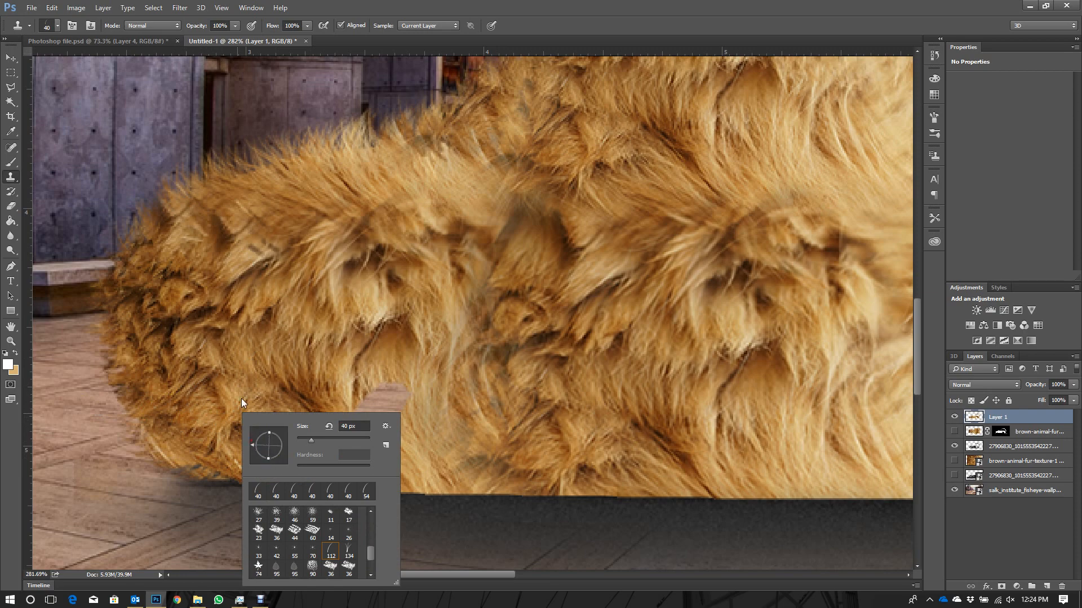
{"action": "key", "text": "alt"}
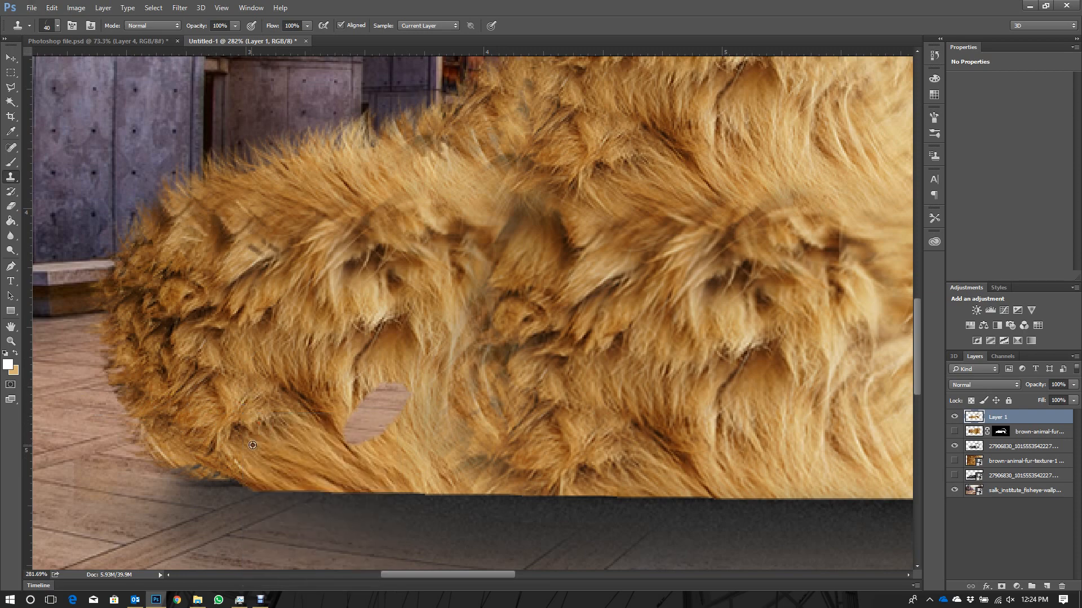
{"action": "left_click_drag", "start_coordinate": [220, 472], "coordinate": [273, 483]}
{"action": "mouse_move", "coordinate": [205, 470]}
{"action": "left_mouse_down"}
{"action": "mouse_move", "coordinate": [389, 499]}
{"action": "mouse_move", "coordinate": [304, 488]}
{"action": "mouse_move", "coordinate": [717, 514]}
{"action": "mouse_move", "coordinate": [746, 499]}
{"action": "left_mouse_up"}
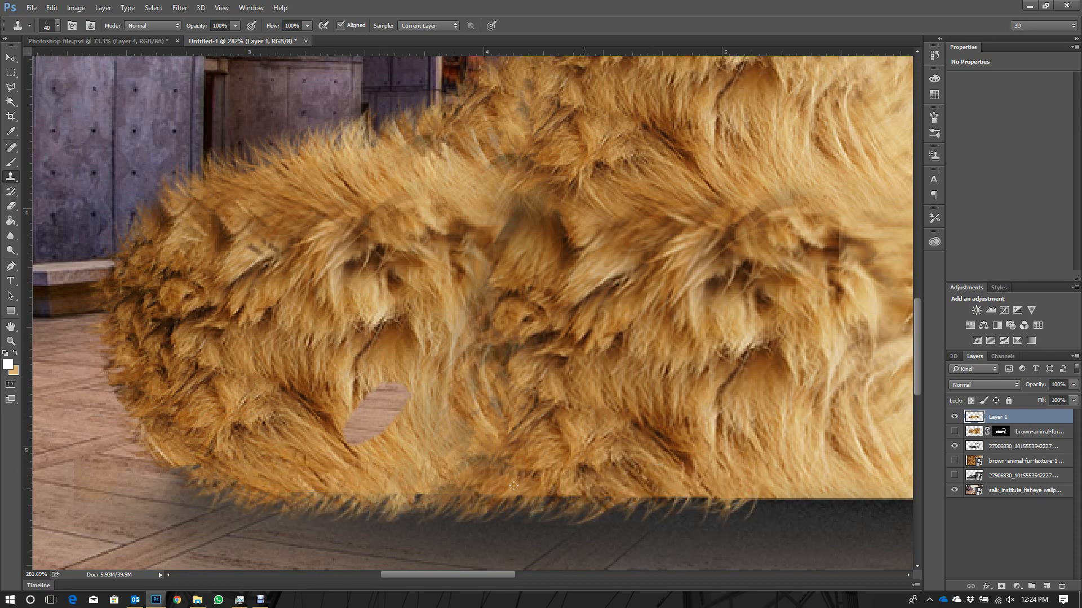
{"action": "left_click_drag", "start_coordinate": [583, 489], "coordinate": [831, 491]}
{"action": "left_click_drag", "start_coordinate": [438, 488], "coordinate": [837, 491]}
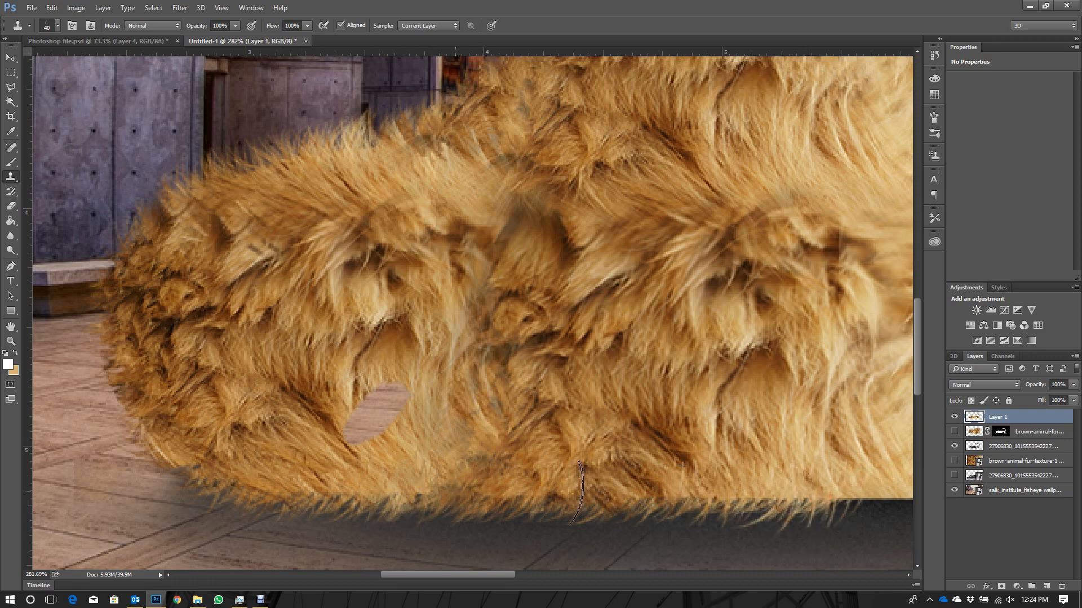
- Resample the fur and stamp hanging tufts along the middle of the underside to below the small hole beside the large opening
{"action": "scroll", "coordinate": [356, 486], "scroll_direction": "down", "scroll_amount": 9}
{"action": "scroll", "coordinate": [767, 482], "scroll_direction": "up", "scroll_amount": 6}
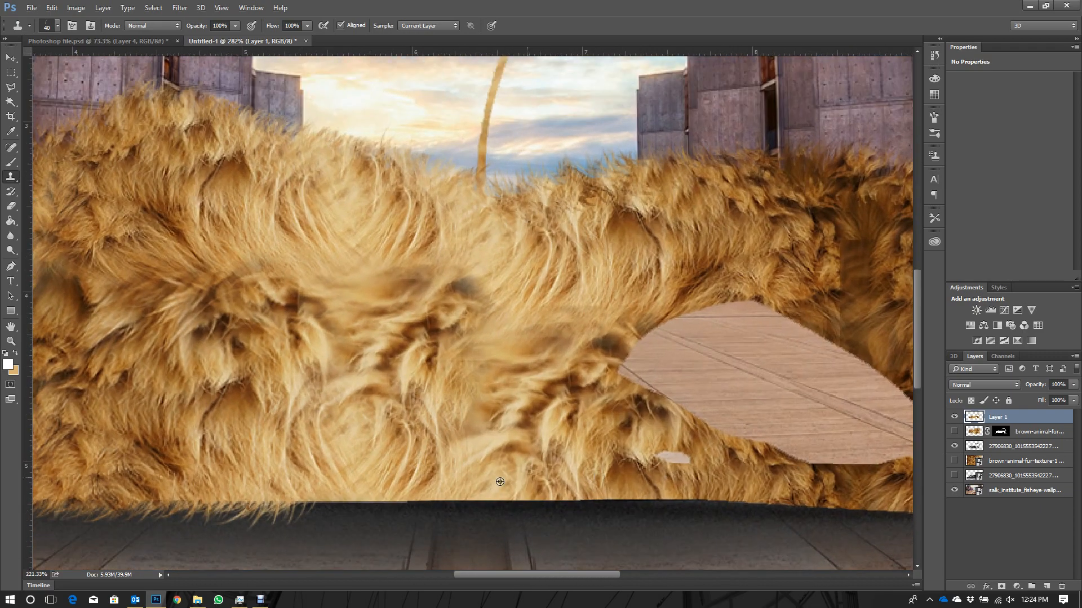
{"action": "left_click_drag", "start_coordinate": [299, 490], "coordinate": [463, 501]}
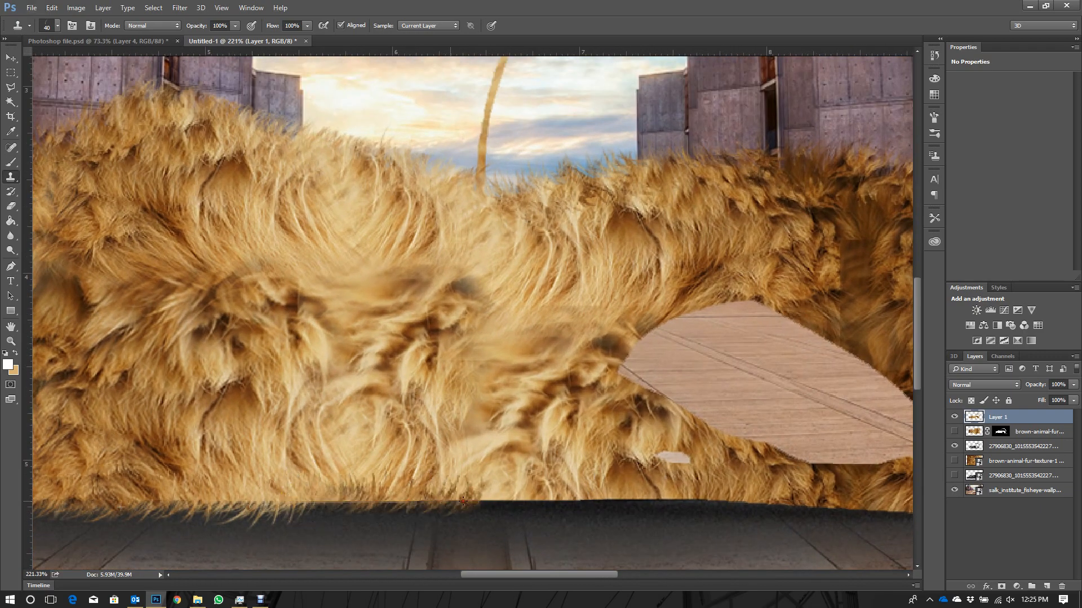
{"action": "left_click_drag", "start_coordinate": [317, 501], "coordinate": [566, 505]}
{"action": "left_click", "coordinate": [426, 494], "text": "alt"}
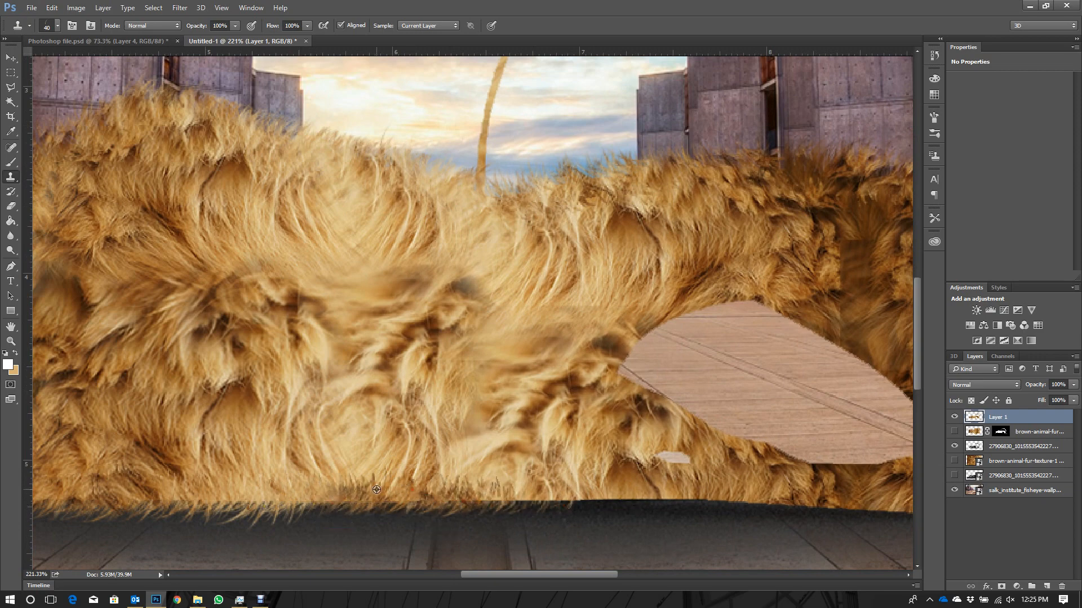
{"action": "left_click_drag", "start_coordinate": [297, 487], "coordinate": [513, 485]}
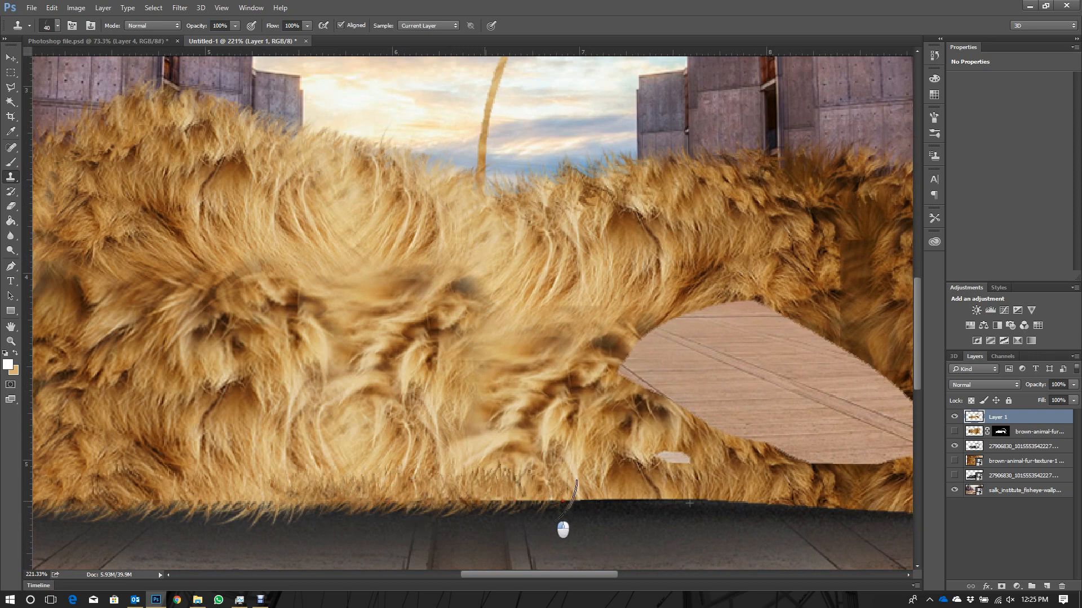
{"action": "mouse_move", "coordinate": [490, 499]}
{"action": "left_mouse_down"}
{"action": "mouse_move", "coordinate": [541, 518]}
{"action": "mouse_move", "coordinate": [596, 493]}
{"action": "mouse_move", "coordinate": [559, 521]}
{"action": "mouse_move", "coordinate": [613, 508]}
{"action": "mouse_move", "coordinate": [771, 510]}
{"action": "left_mouse_up"}
{"action": "scroll", "coordinate": [772, 509], "scroll_direction": "up", "scroll_amount": 5}
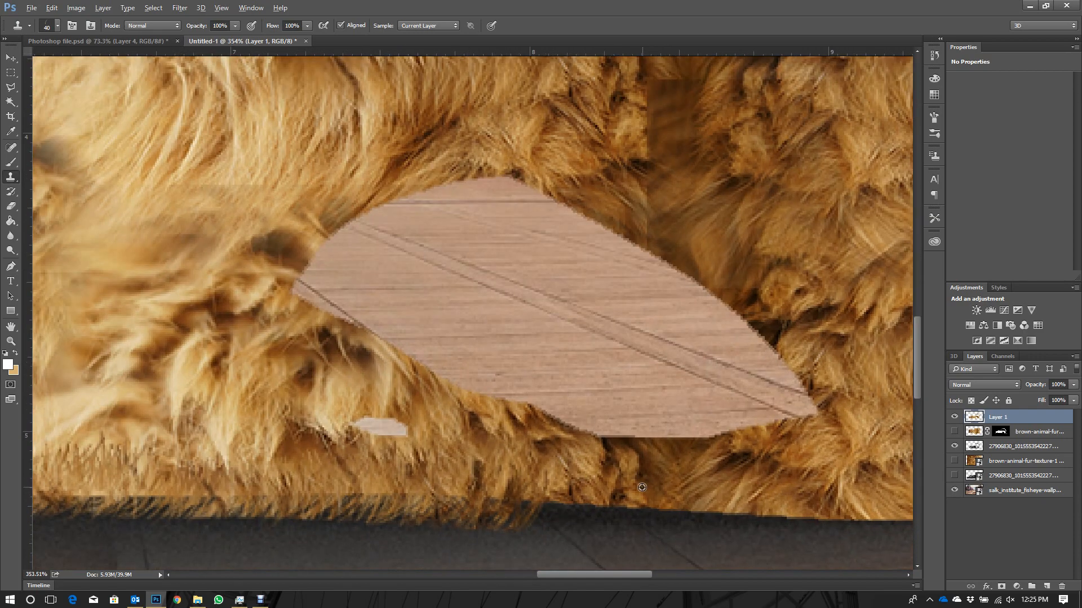
- Stamp hanging fur tufts along the model's underside beneath the large opening
{"action": "mouse_move", "coordinate": [544, 510]}
{"action": "left_mouse_down"}
{"action": "mouse_move", "coordinate": [695, 505]}
{"action": "mouse_move", "coordinate": [665, 519]}
{"action": "mouse_move", "coordinate": [573, 515]}
{"action": "mouse_move", "coordinate": [805, 509]}
{"action": "mouse_move", "coordinate": [845, 519]}
{"action": "mouse_move", "coordinate": [803, 522]}
{"action": "mouse_move", "coordinate": [746, 506]}
{"action": "left_mouse_up"}
{"action": "left_click_drag", "start_coordinate": [580, 502], "coordinate": [811, 510]}
{"action": "scroll", "coordinate": [421, 501], "scroll_direction": "down", "scroll_amount": 2}
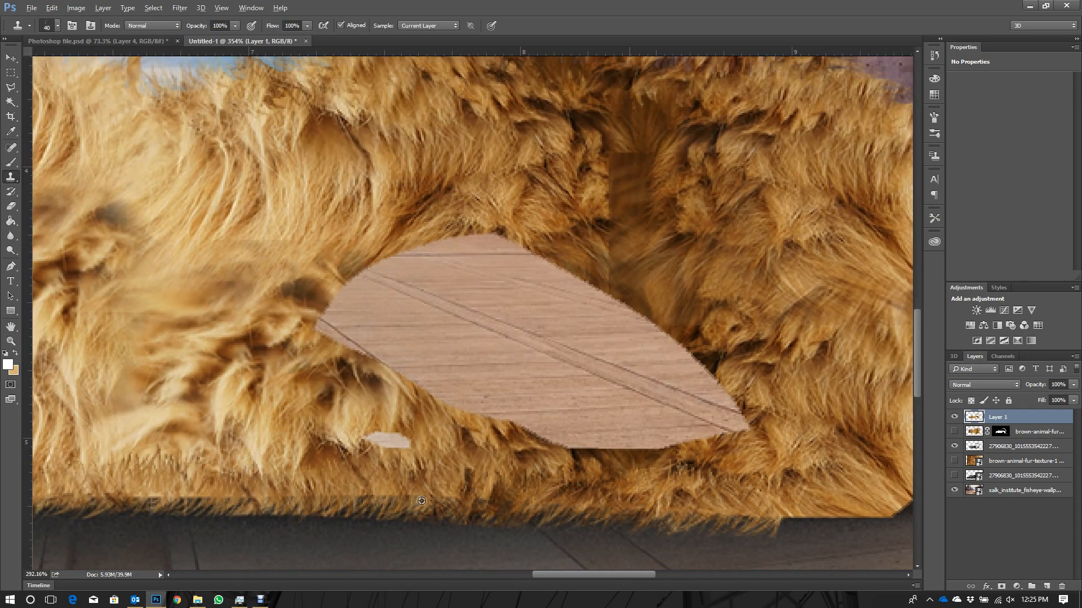
- Adjust the hair tip's angle and stamp fur tufts along the last stretch of the underside and up around the lower rear corner
{"action": "scroll", "coordinate": [421, 501], "scroll_direction": "down", "scroll_amount": 3}
{"action": "scroll", "coordinate": [629, 480], "scroll_direction": "up", "scroll_amount": 4}
{"action": "right_click", "coordinate": [628, 480]}
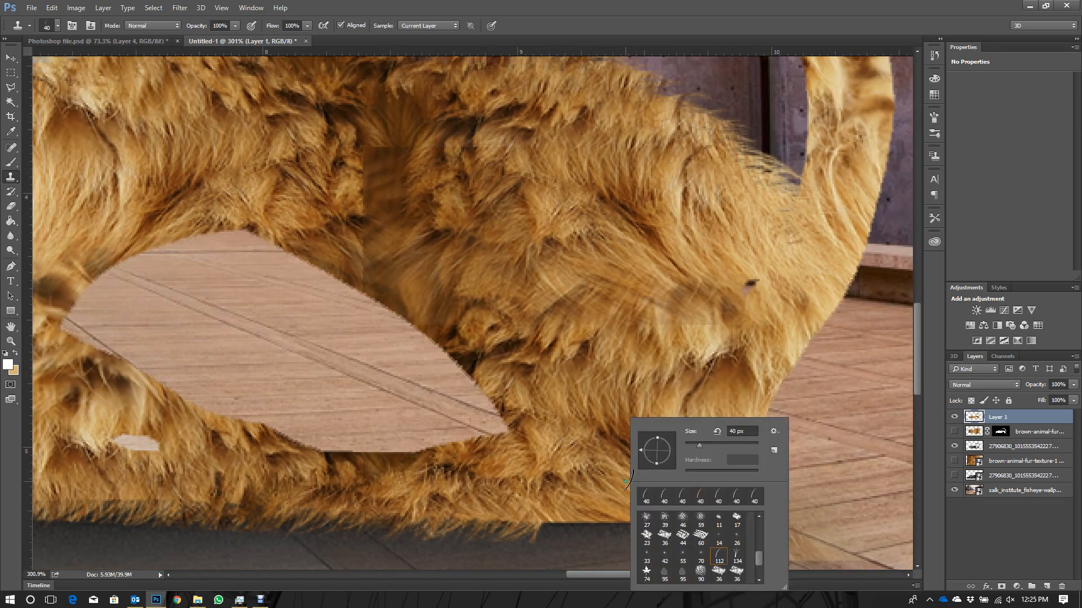
{"action": "left_click_drag", "start_coordinate": [640, 451], "coordinate": [645, 467]}
{"action": "left_click", "coordinate": [586, 480]}
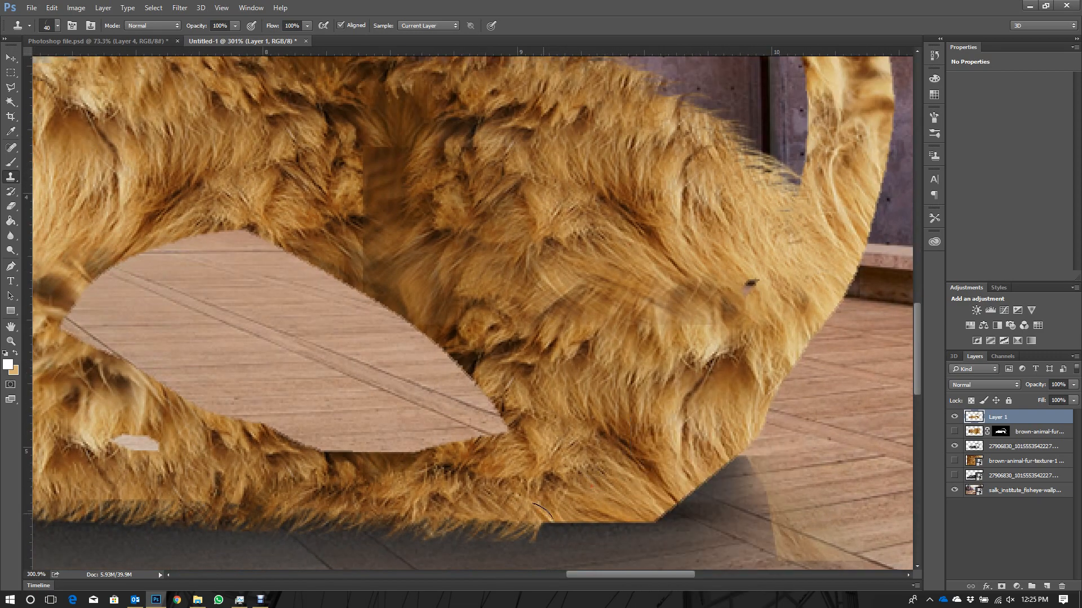
{"action": "left_click_drag", "start_coordinate": [526, 514], "coordinate": [642, 506]}
{"action": "left_click_drag", "start_coordinate": [527, 525], "coordinate": [614, 516]}
{"action": "right_click", "coordinate": [601, 473]}
{"action": "left_click_drag", "start_coordinate": [636, 465], "coordinate": [623, 465]}
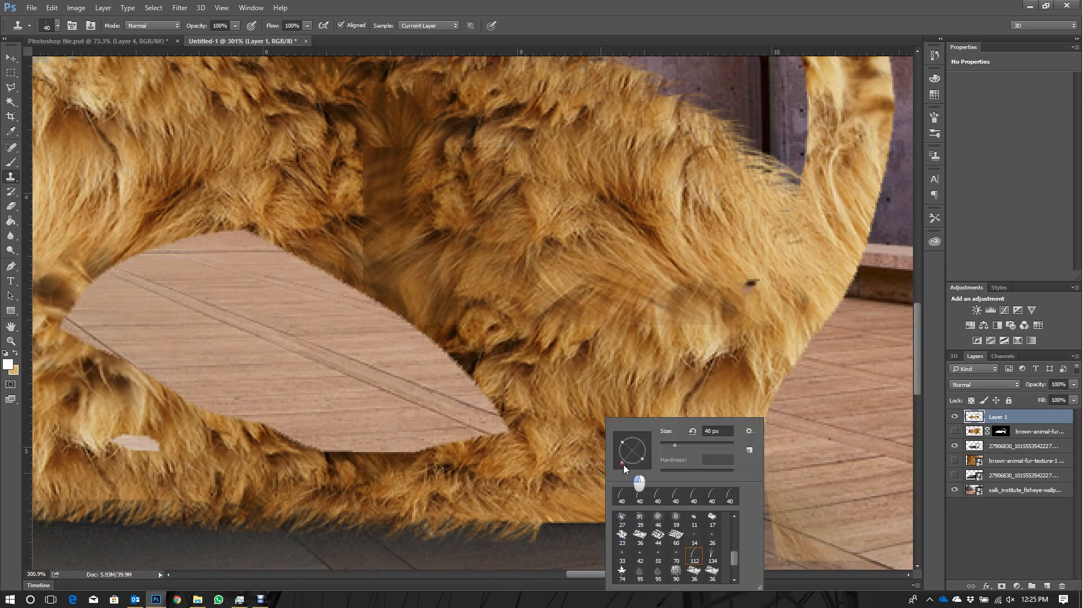
{"action": "left_click", "coordinate": [587, 491]}
{"action": "mouse_move", "coordinate": [560, 507]}
{"action": "left_mouse_down"}
{"action": "mouse_move", "coordinate": [540, 531]}
{"action": "mouse_move", "coordinate": [663, 535]}
{"action": "left_mouse_up"}
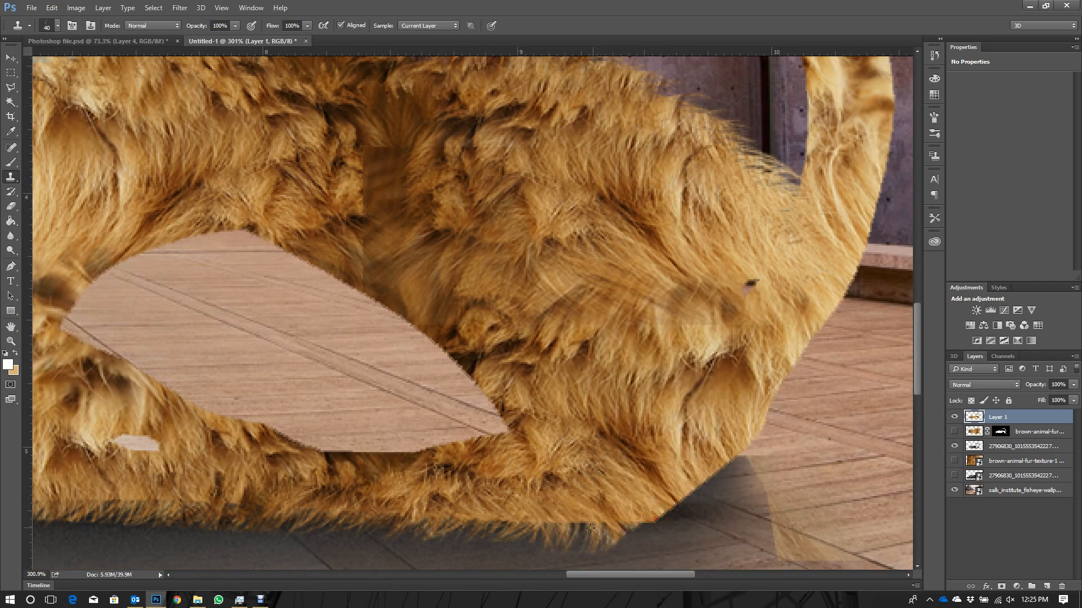
{"action": "mouse_move", "coordinate": [543, 538]}
{"action": "left_mouse_down"}
{"action": "mouse_move", "coordinate": [617, 532]}
{"action": "mouse_move", "coordinate": [719, 482]}
{"action": "mouse_move", "coordinate": [718, 464]}
{"action": "left_mouse_up"}
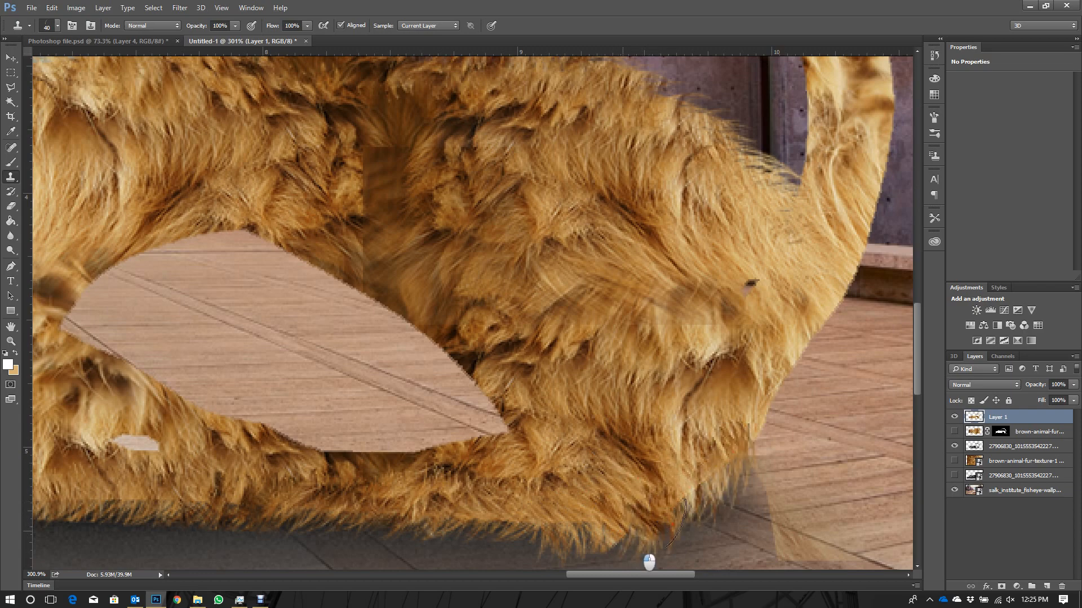
- Stop stamping and compare the whole composite with and without the fur by hiding and reshowing Layer 1
{"action": "right_click", "coordinate": [716, 426]}
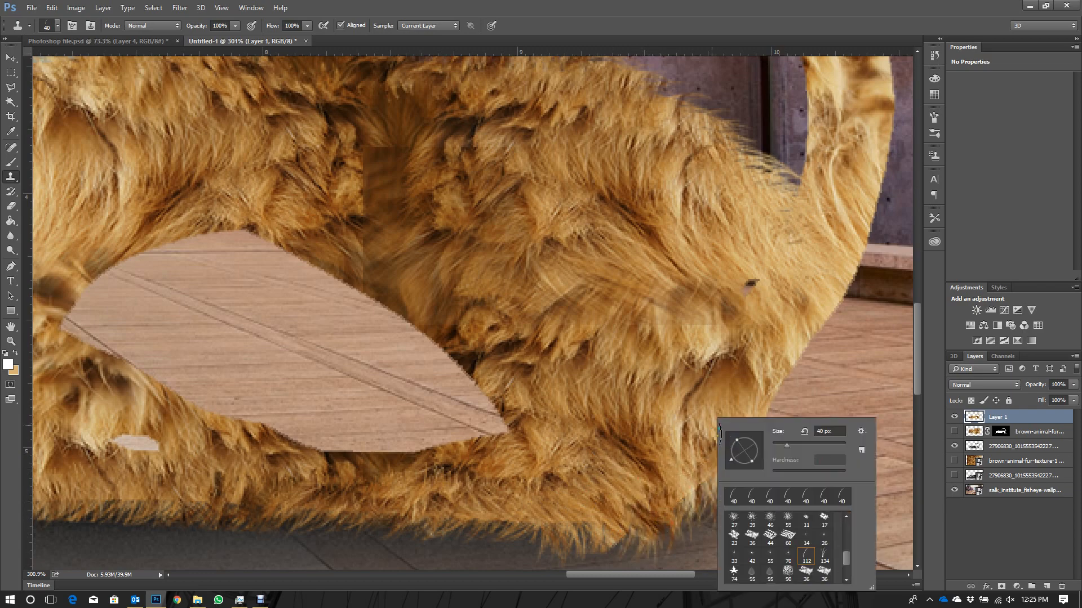
{"action": "scroll", "coordinate": [634, 397], "scroll_direction": "down", "scroll_amount": 5}
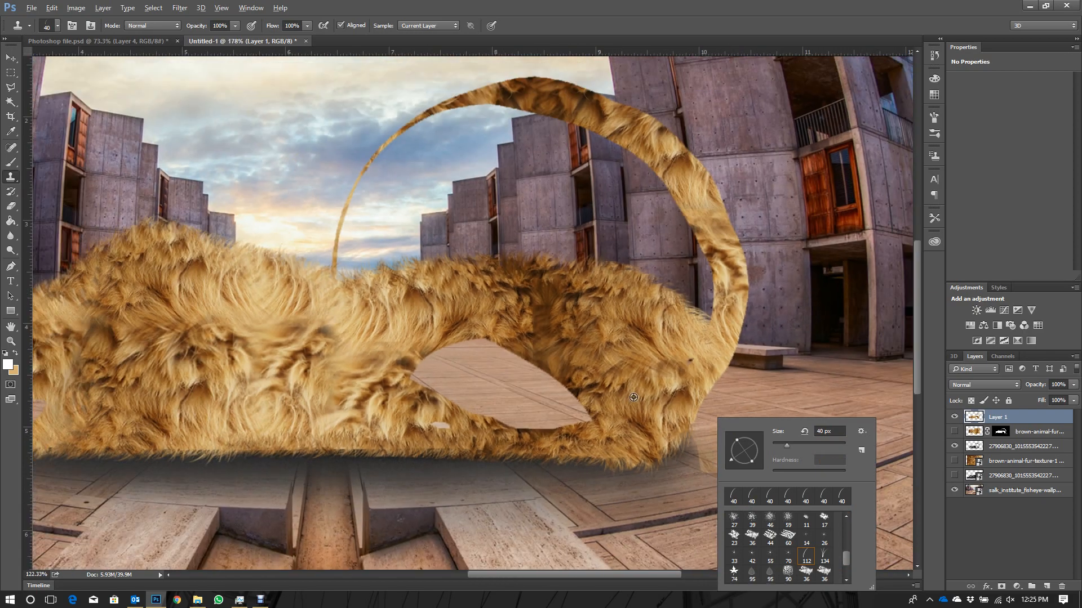
{"action": "scroll", "coordinate": [634, 398], "scroll_direction": "down", "scroll_amount": 2}
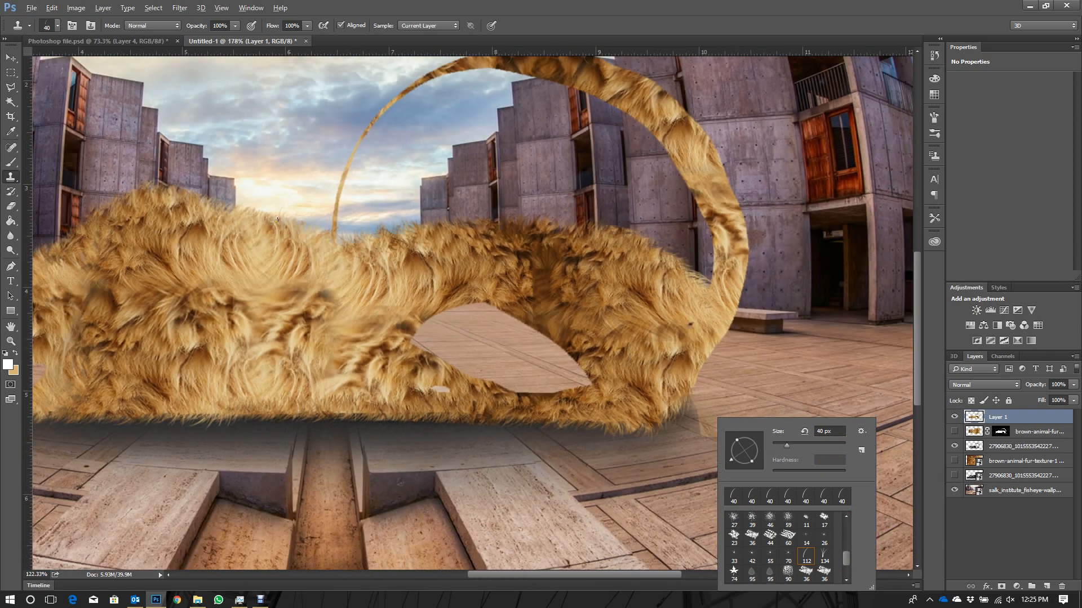
{"action": "left_click", "coordinate": [278, 220]}
{"action": "scroll", "coordinate": [574, 375], "scroll_direction": "down", "scroll_amount": 2}
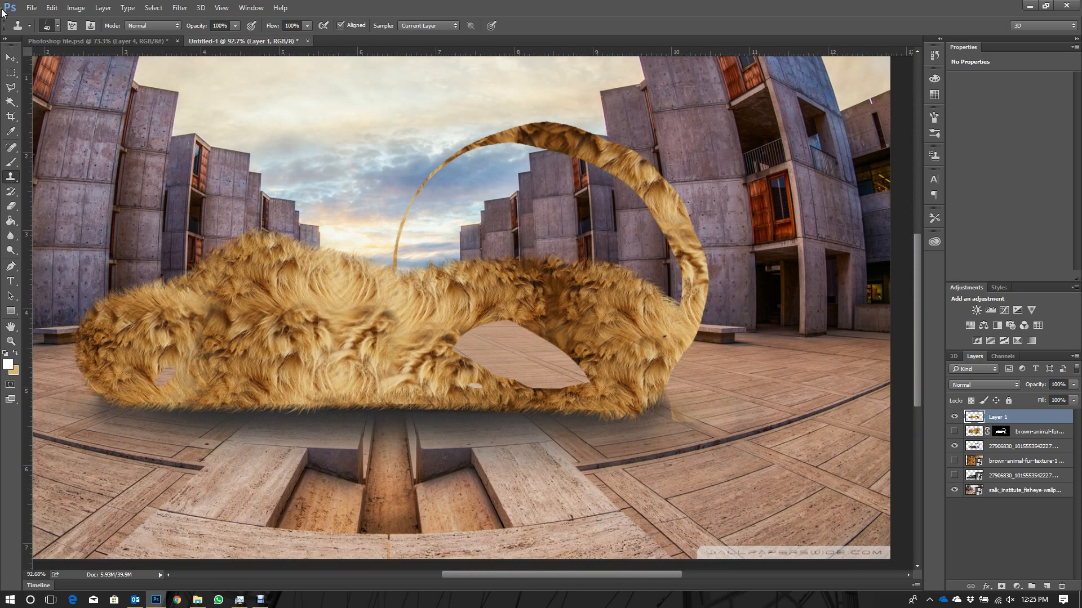
{"action": "left_click", "coordinate": [10, 58]}
{"action": "scroll", "coordinate": [618, 365], "scroll_direction": "down", "scroll_amount": 2}
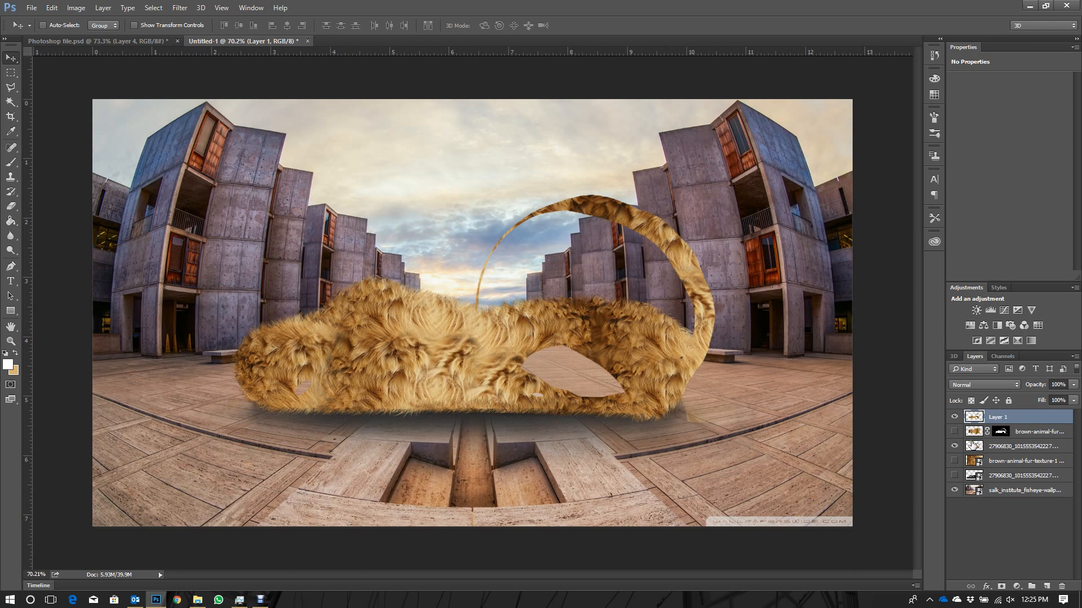
{"action": "left_click", "coordinate": [953, 417]}
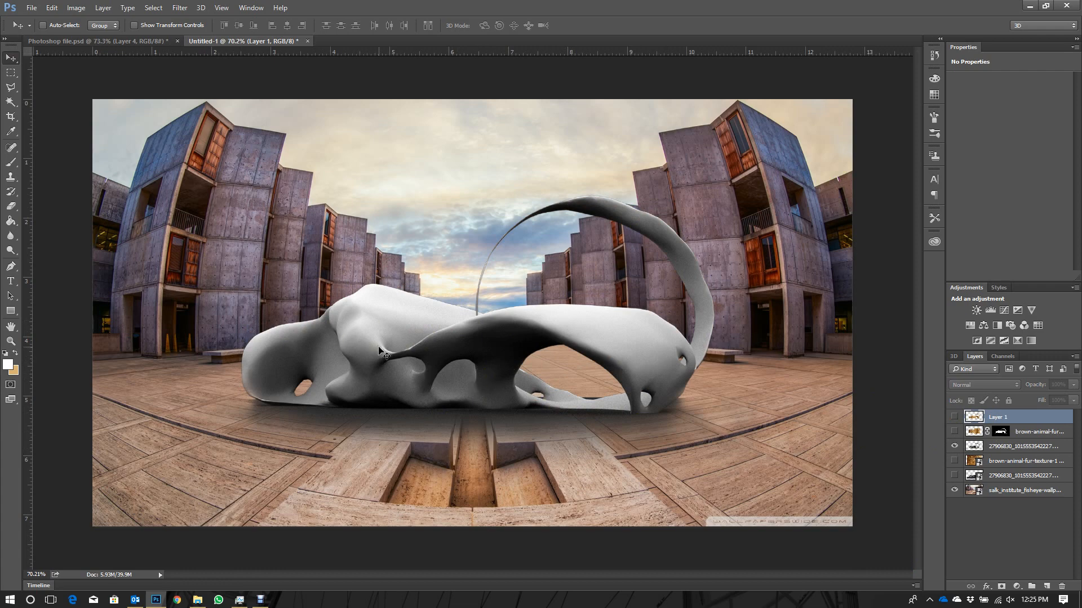
{"action": "left_click", "coordinate": [954, 417]}
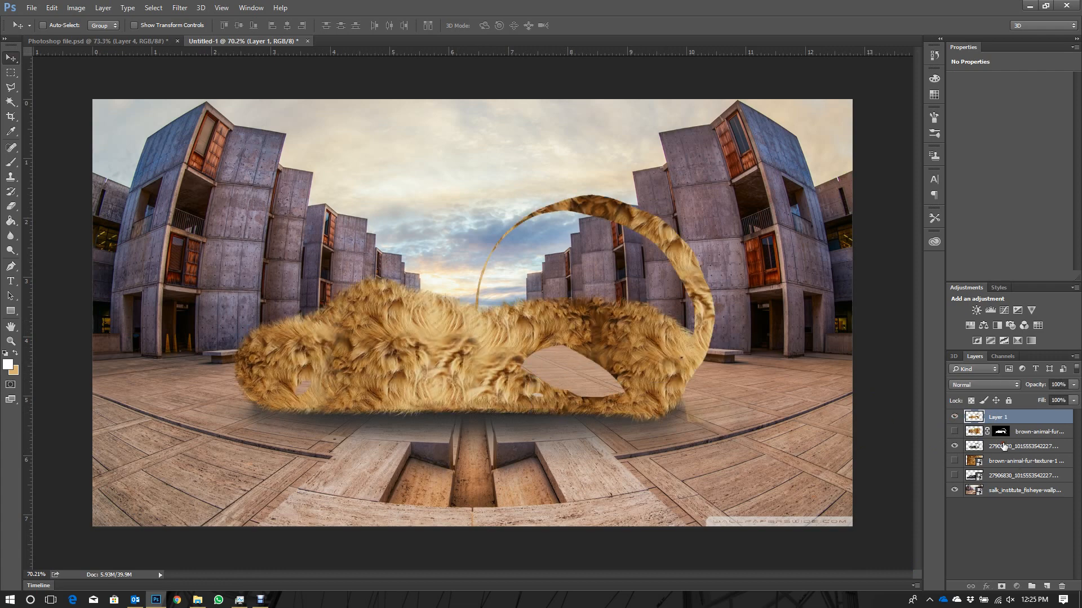
- Duplicate the visible grey model layer and move the copy above Layer 1
{"action": "left_click", "coordinate": [1032, 449]}
{"action": "key", "text": "ctrl+j"}
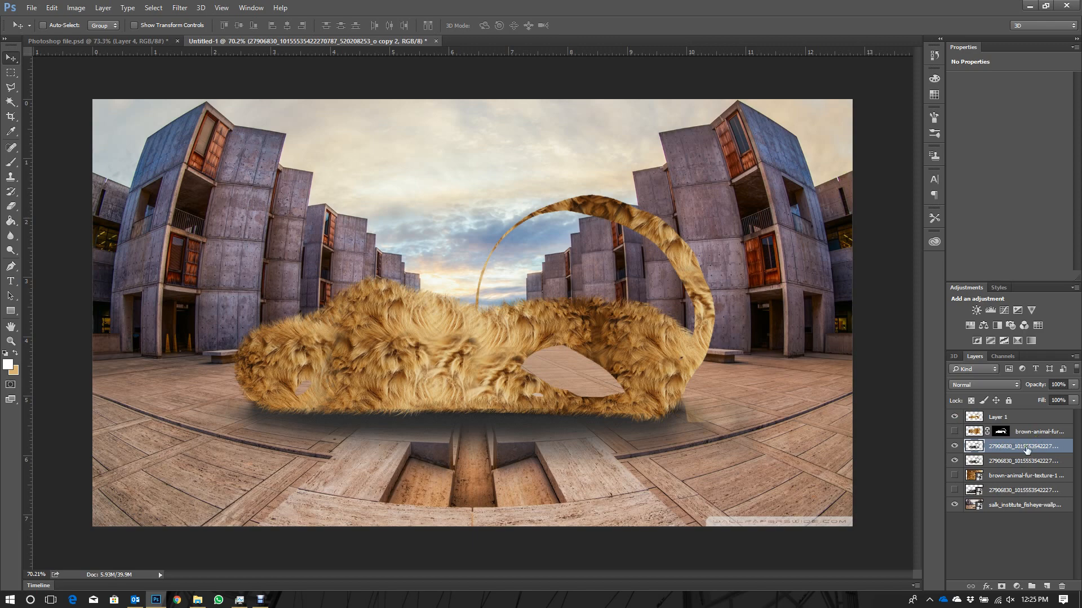
{"action": "left_click_drag", "start_coordinate": [1037, 447], "coordinate": [1015, 417]}
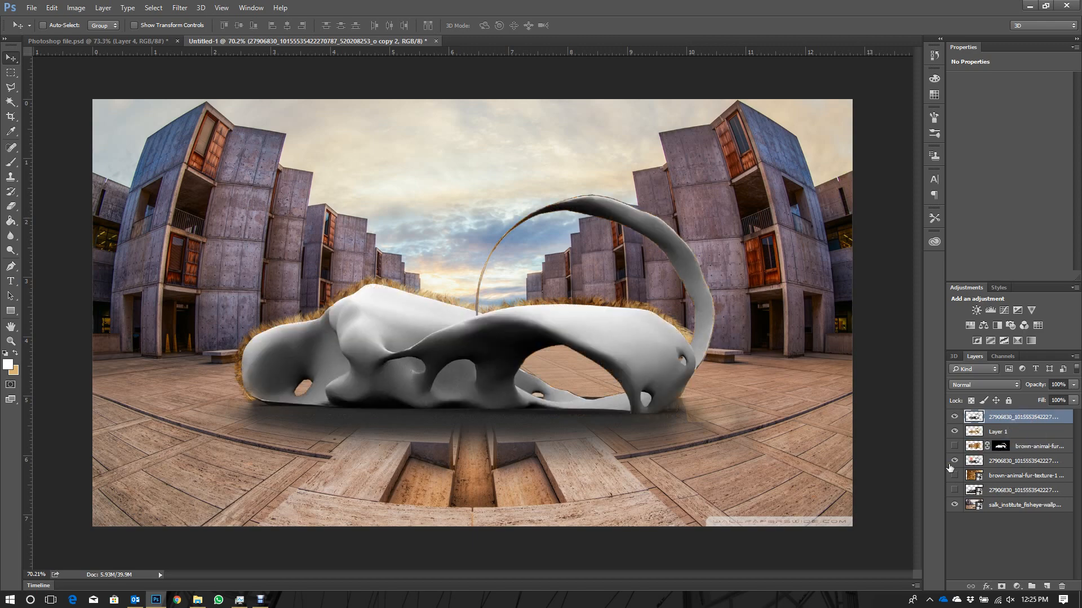
- Hide the top model copy and the fur, and set the lower model layer's blend mode to Multiply
{"action": "left_click", "coordinate": [955, 417]}
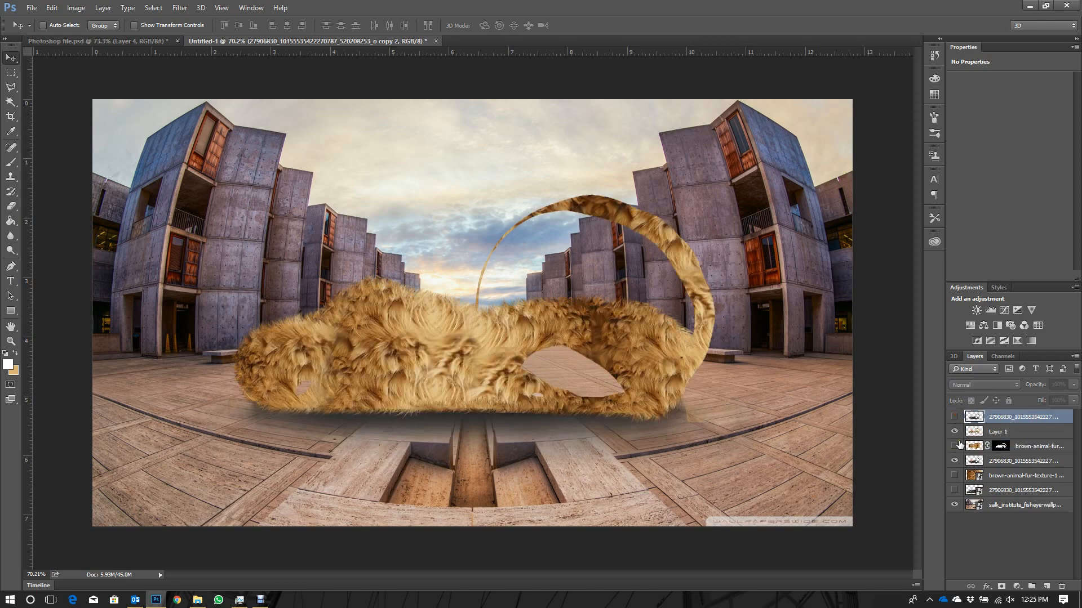
{"action": "left_click", "coordinate": [956, 447]}
{"action": "left_click", "coordinate": [1023, 461]}
{"action": "left_click", "coordinate": [991, 385]}
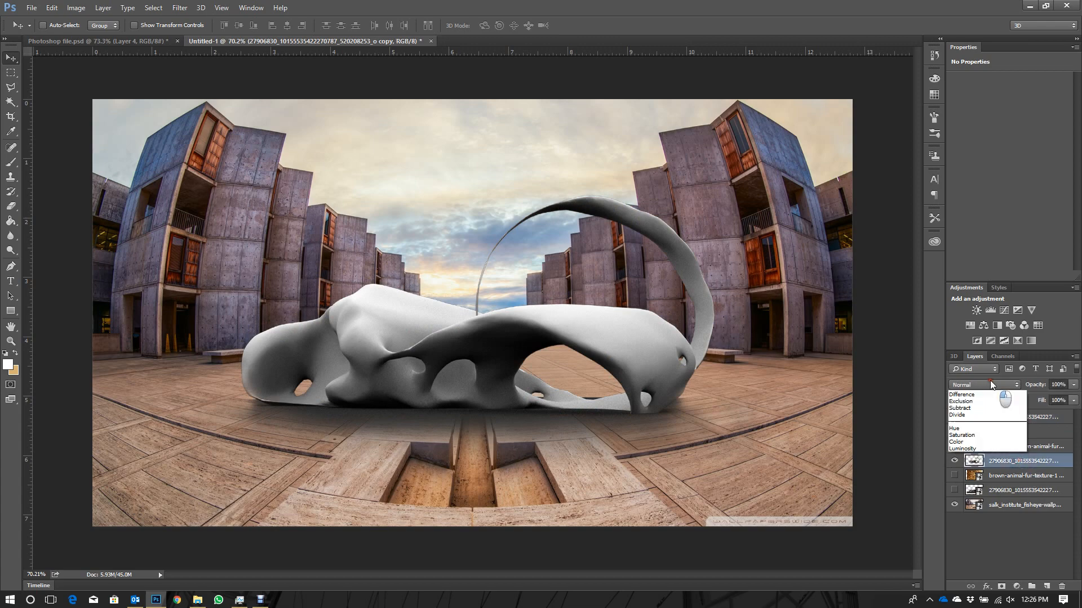
{"action": "left_click", "coordinate": [998, 384]}
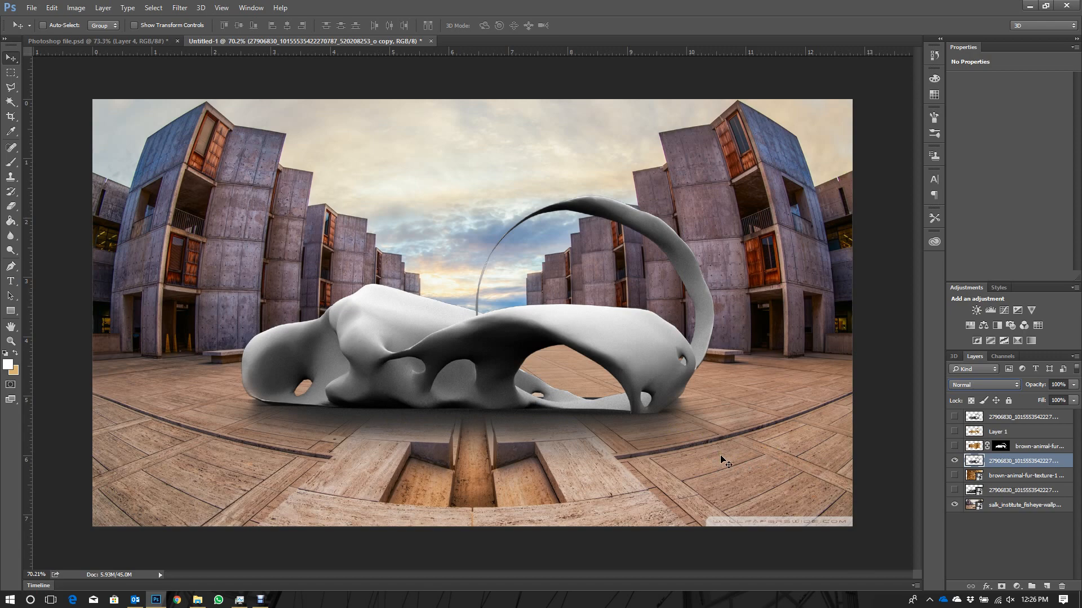
{"action": "left_click", "coordinate": [989, 384]}
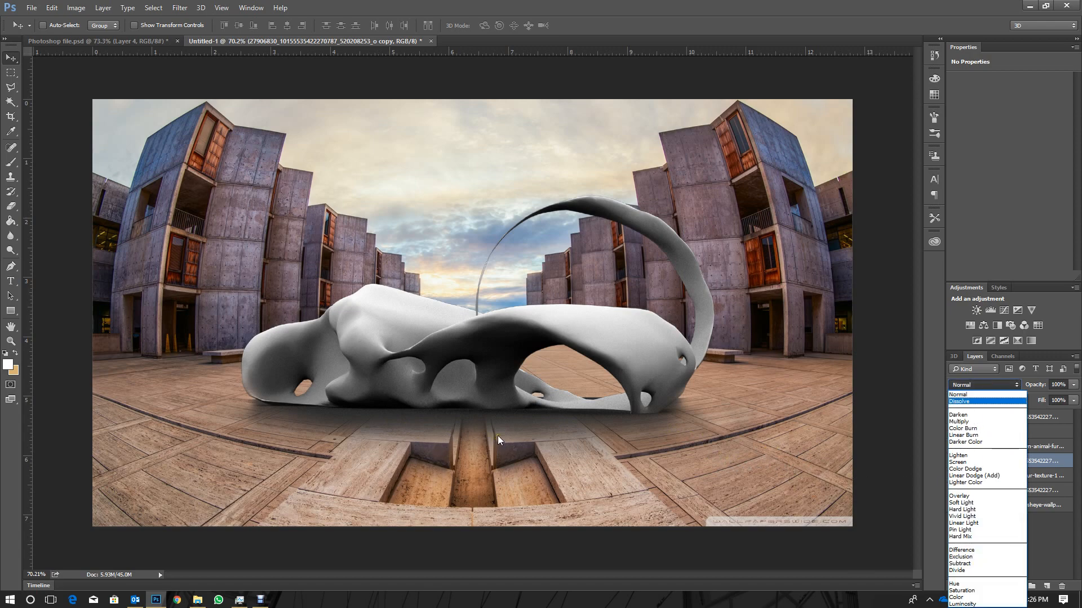
{"action": "left_click", "coordinate": [970, 422]}
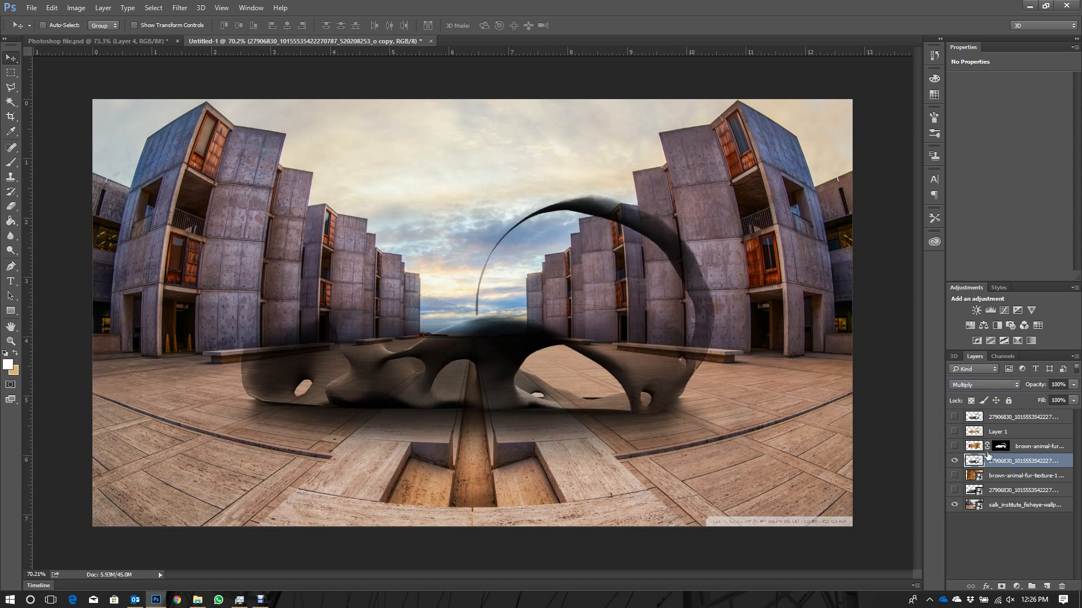
- Show the top model copy and Layer 1 again, and set the top copy's blend mode to Multiply
{"action": "left_click", "coordinate": [954, 416]}
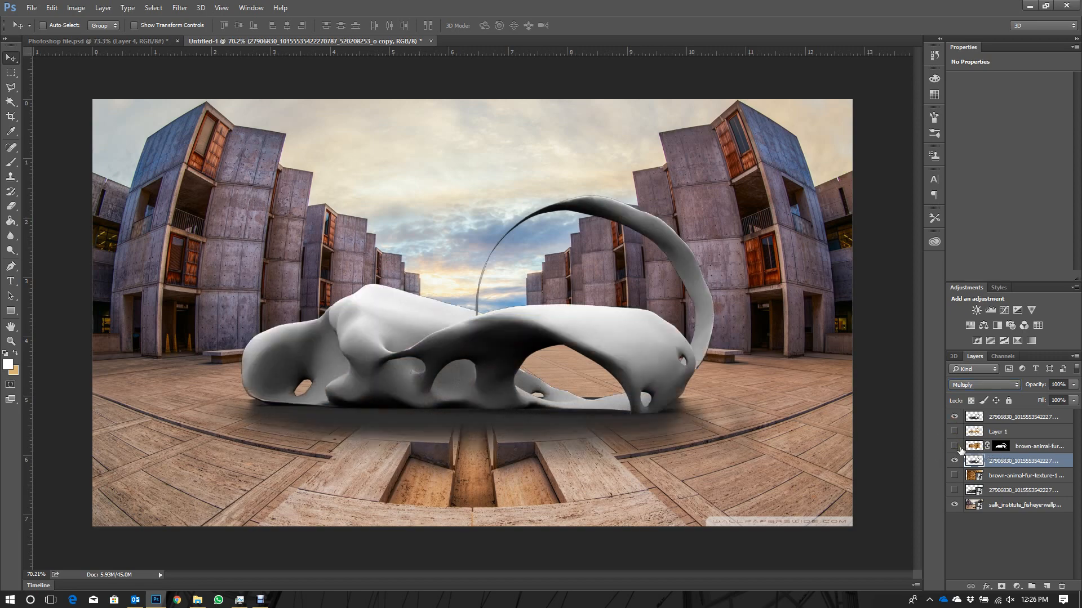
{"action": "left_click", "coordinate": [954, 431]}
{"action": "left_click", "coordinate": [995, 432]}
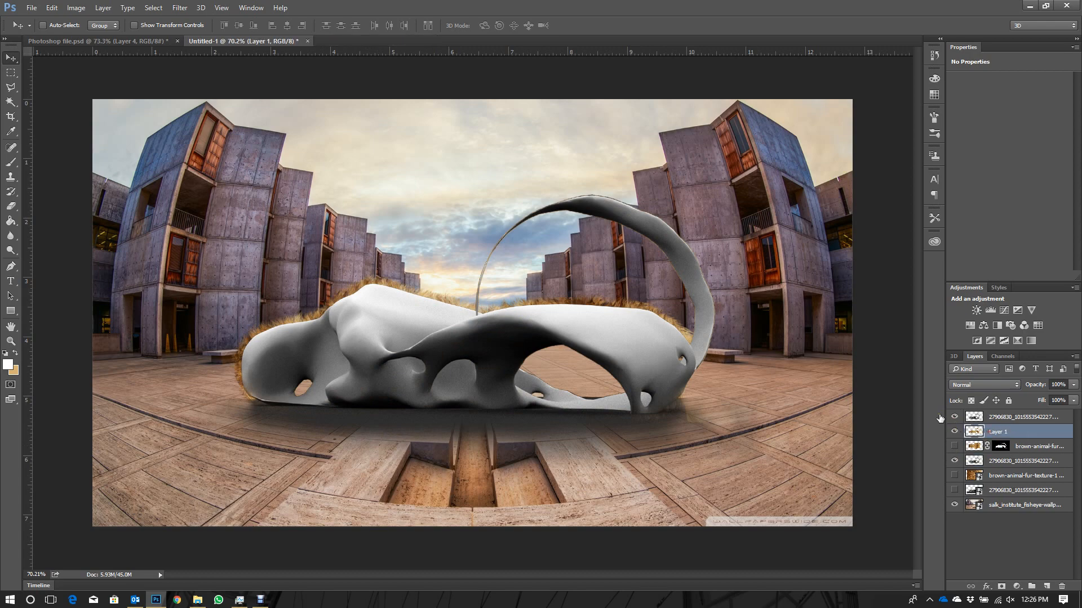
{"action": "left_click", "coordinate": [954, 417]}
{"action": "left_click", "coordinate": [954, 417]}
{"action": "left_click", "coordinate": [1011, 417]}
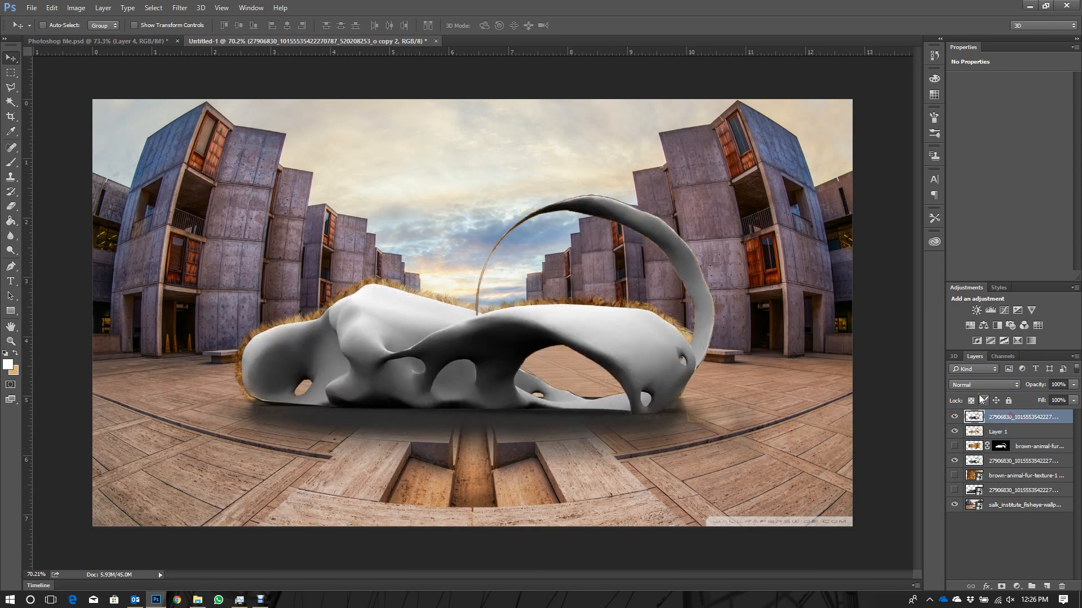
{"action": "left_click", "coordinate": [983, 385]}
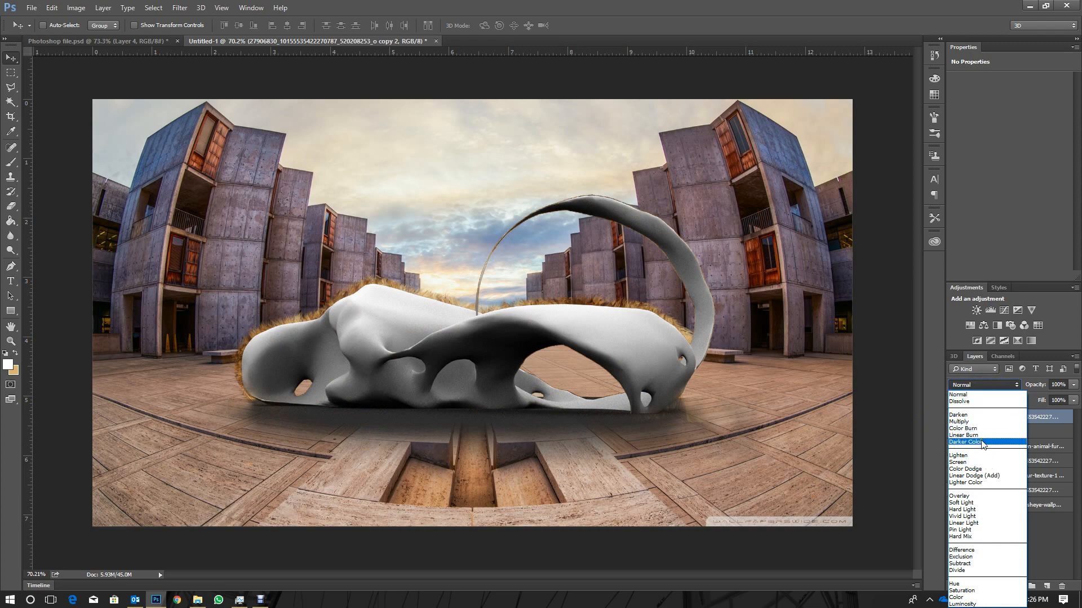
{"action": "left_click", "coordinate": [989, 421]}
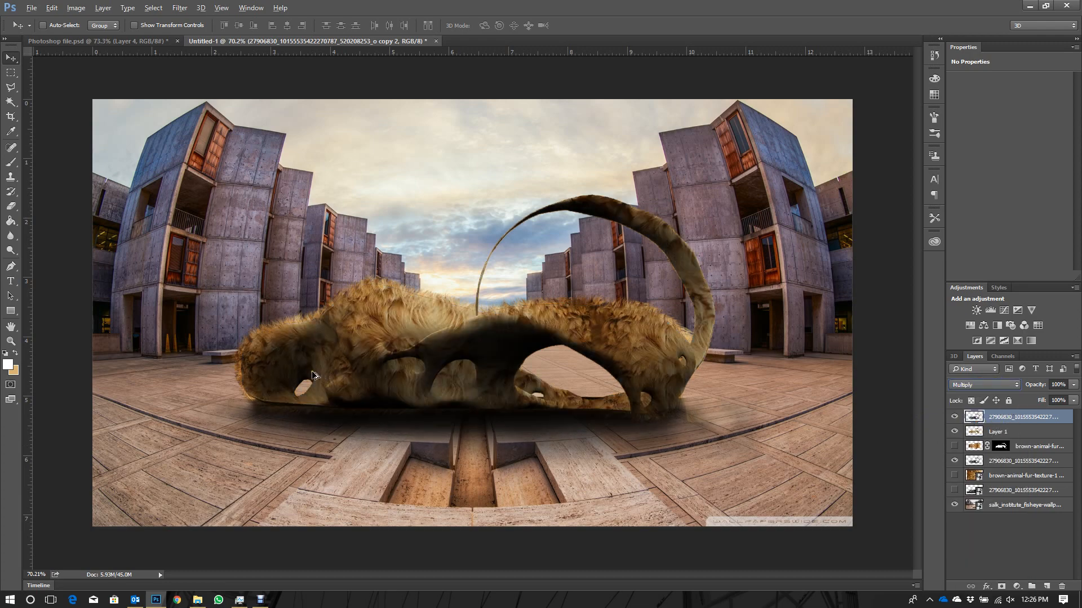
- Examine the edges of the shaded fur up close and compare it with and without the multiplied model copy
{"action": "key", "text": "alt"}
{"action": "left_click", "coordinate": [420, 306]}
{"action": "scroll", "coordinate": [420, 306], "scroll_direction": "up", "scroll_amount": 3}
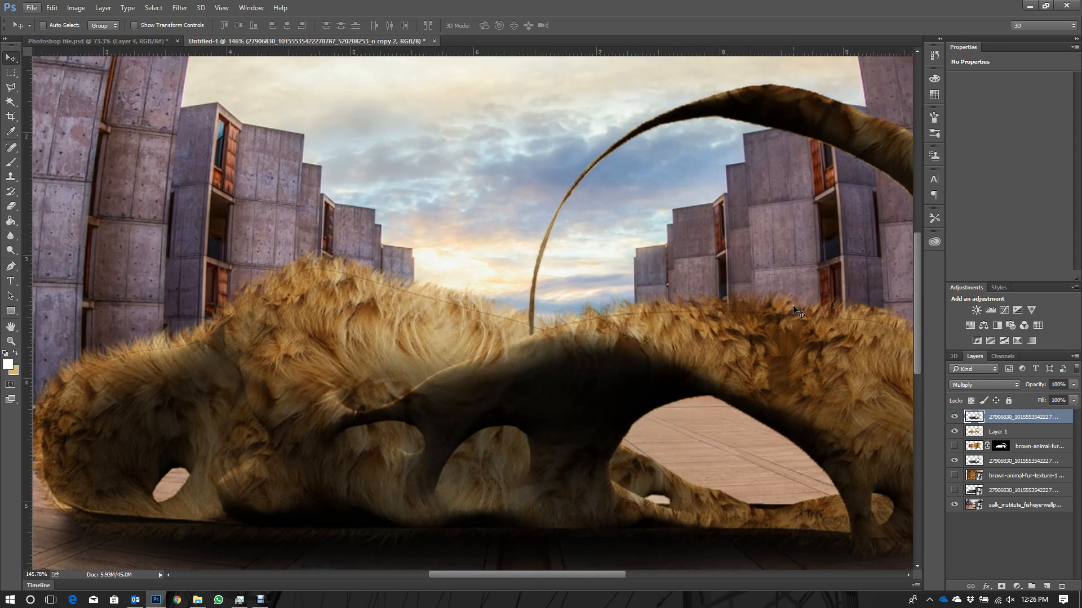
{"action": "scroll", "coordinate": [502, 310], "scroll_direction": "down", "scroll_amount": 1}
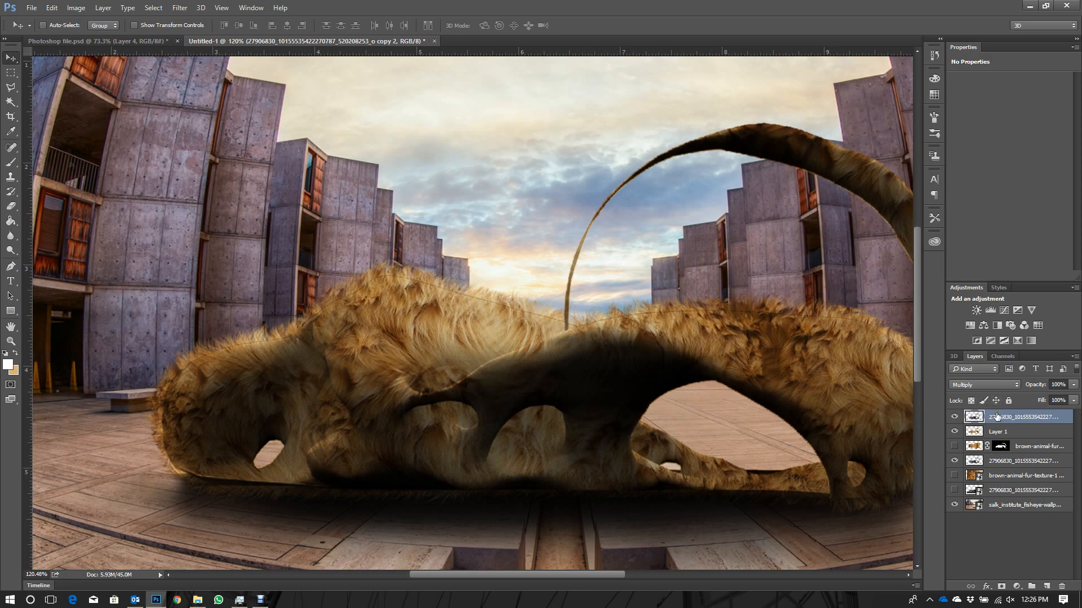
{"action": "left_click", "coordinate": [103, 8]}
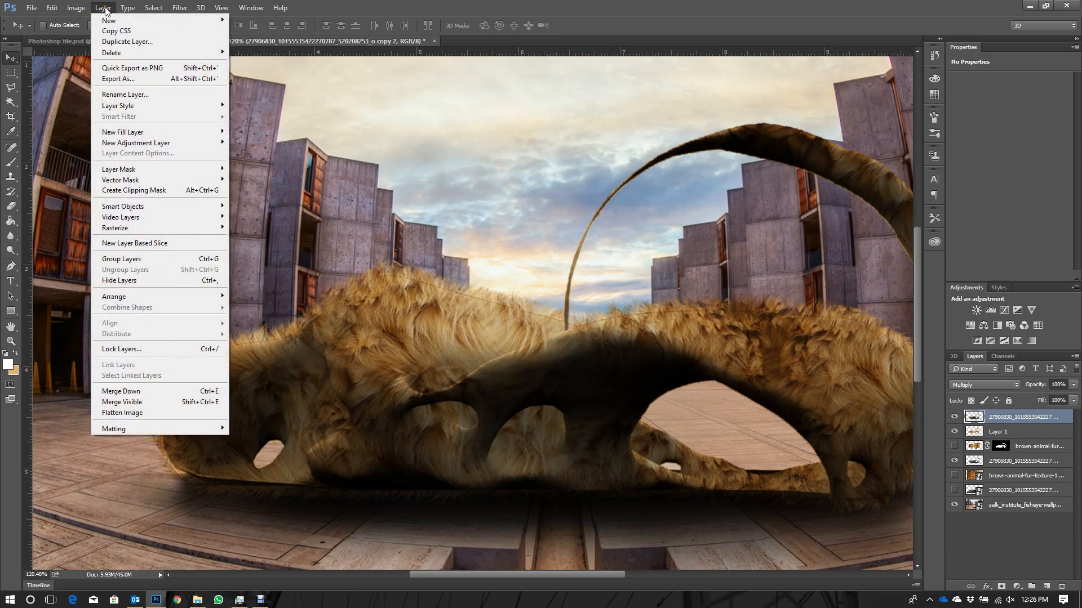
{"action": "left_click", "coordinate": [964, 420]}
{"action": "left_click", "coordinate": [955, 417]}
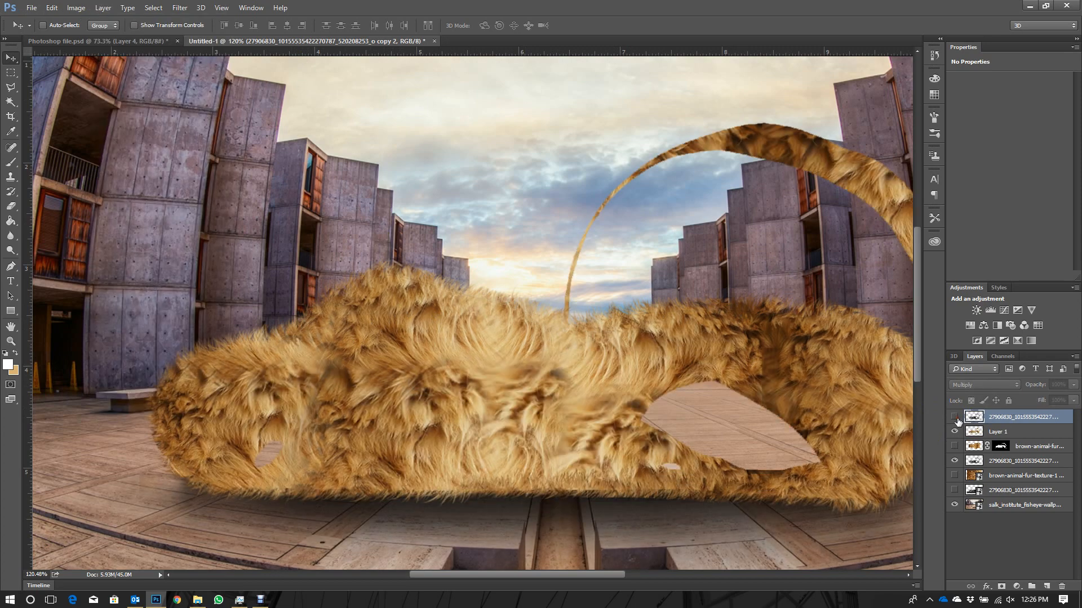
{"action": "left_click", "coordinate": [955, 418]}
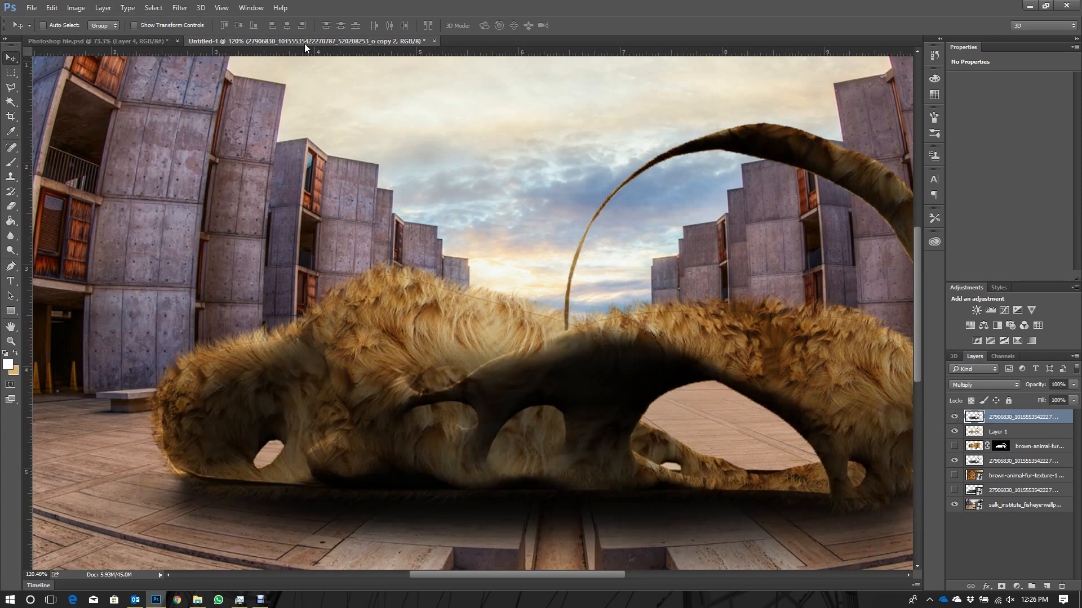
- Apply Remove Black Matte to the top multiplied model copy
{"action": "left_click", "coordinate": [76, 7]}
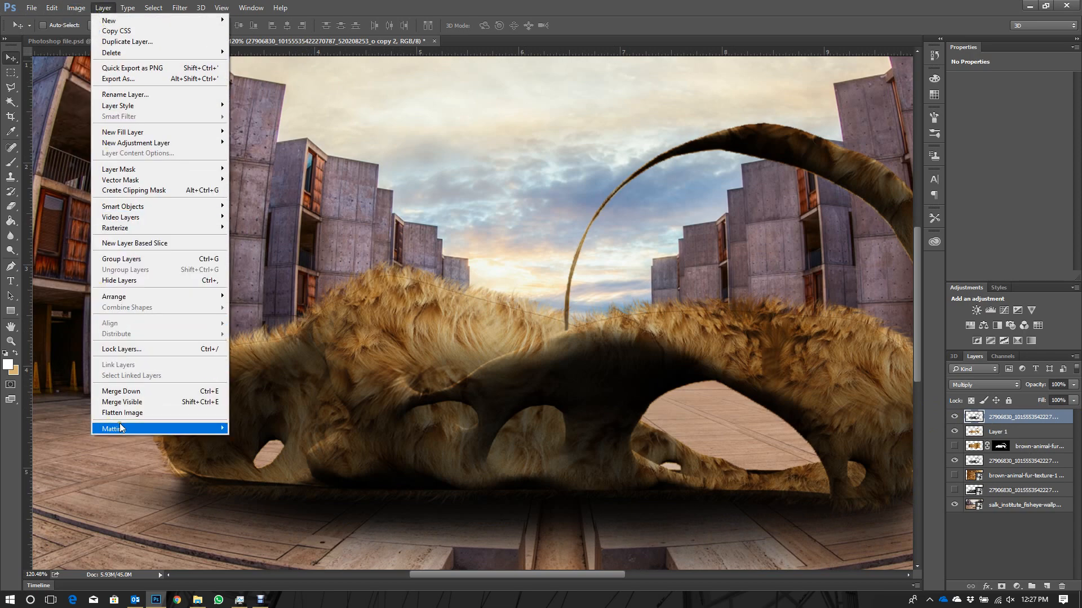
{"action": "mouse_move", "coordinate": [127, 428]}
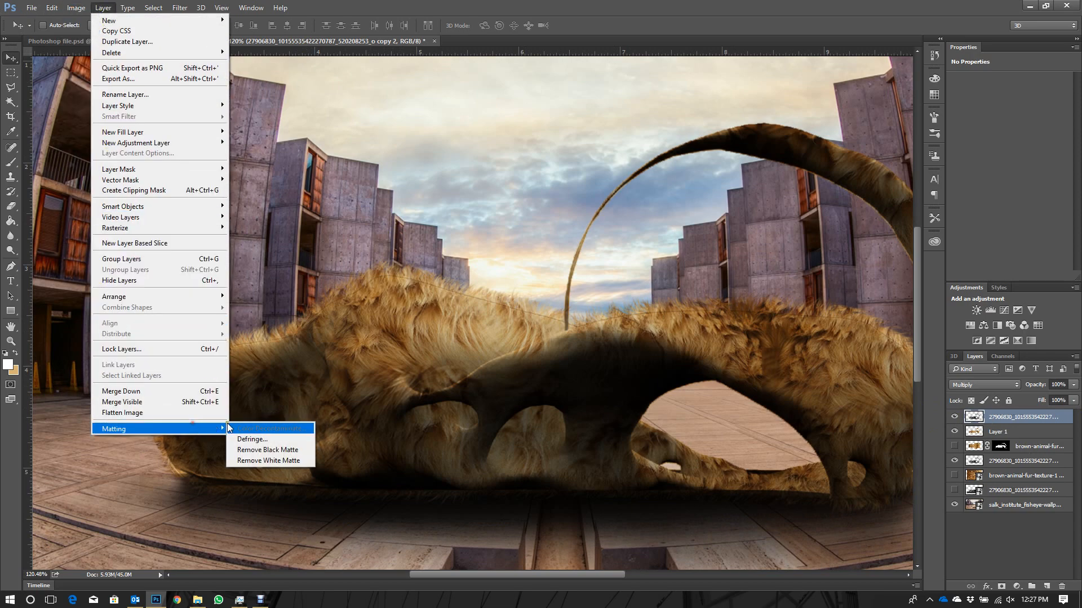
{"action": "left_click", "coordinate": [275, 450]}
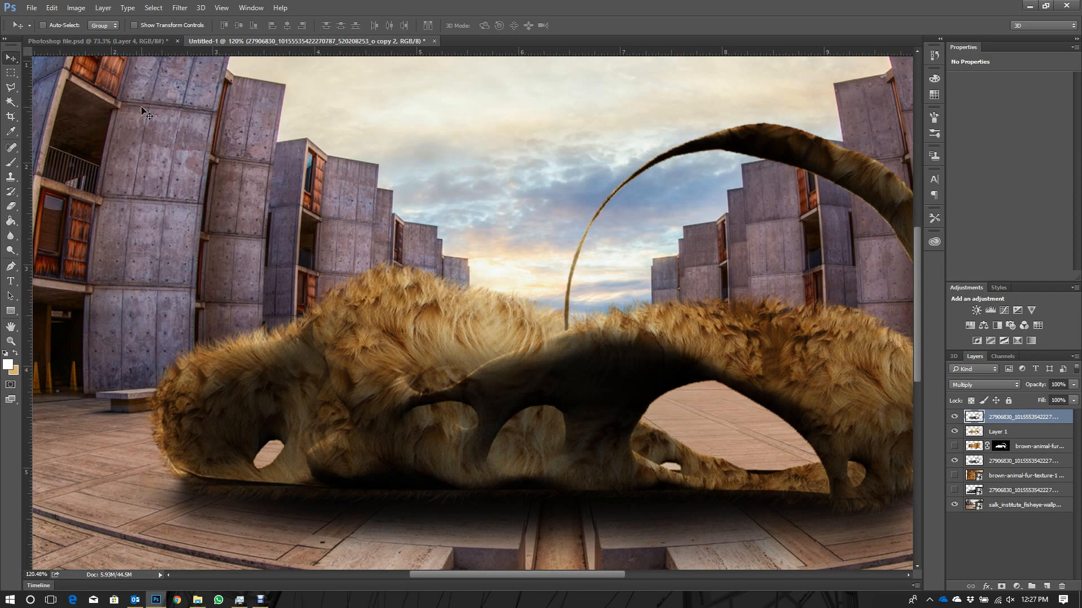
- Duplicate Layer 1 and place the copy above the top multiplied model copy
{"action": "scroll", "coordinate": [418, 352], "scroll_direction": "down", "scroll_amount": 3}
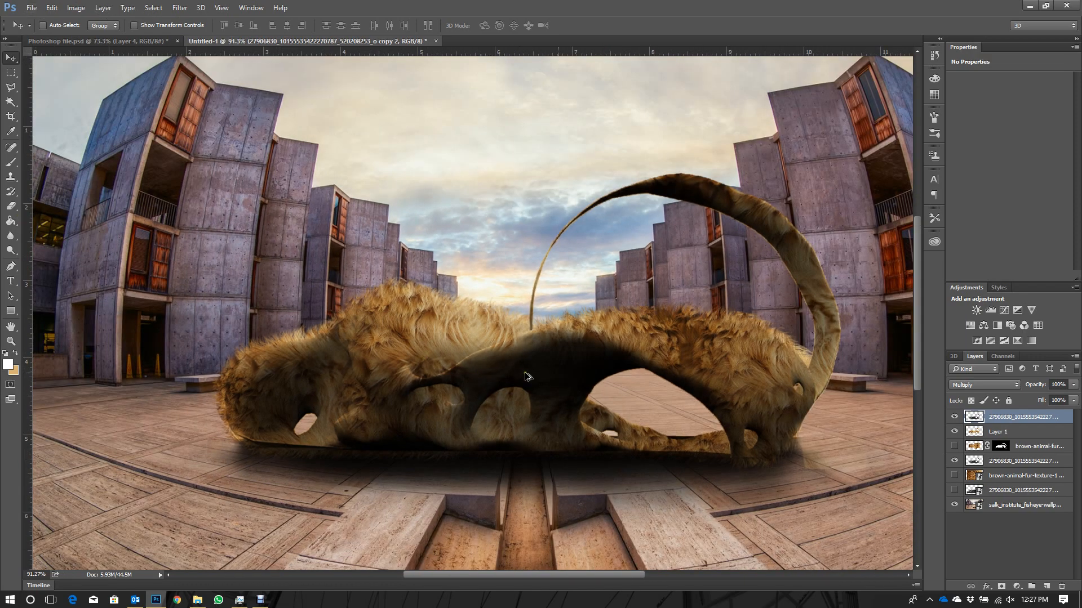
{"action": "left_click", "coordinate": [1014, 446]}
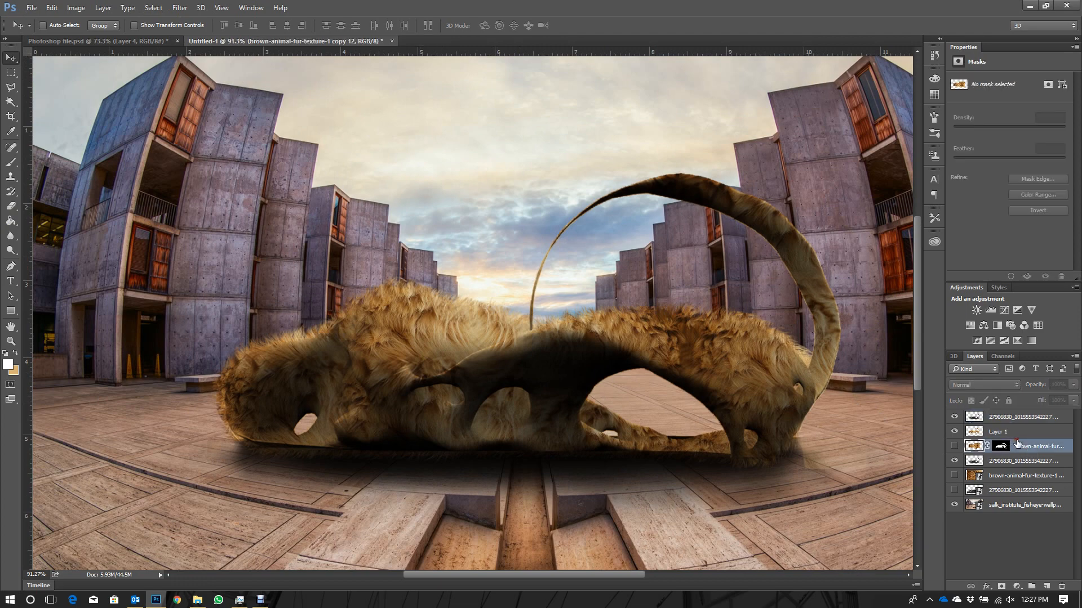
{"action": "left_click", "coordinate": [1011, 422]}
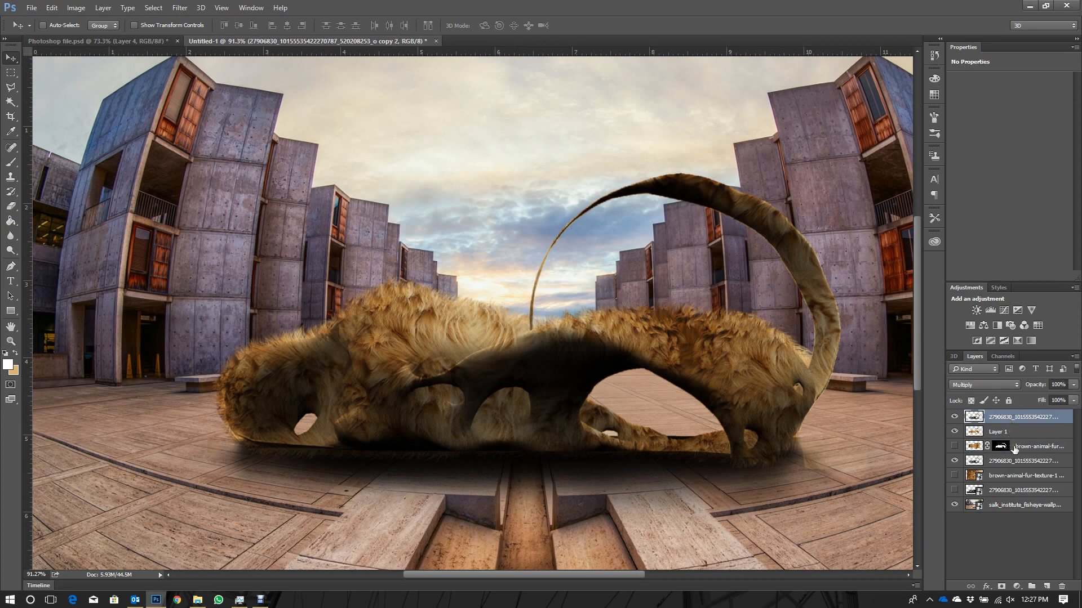
{"action": "left_click", "coordinate": [1013, 432]}
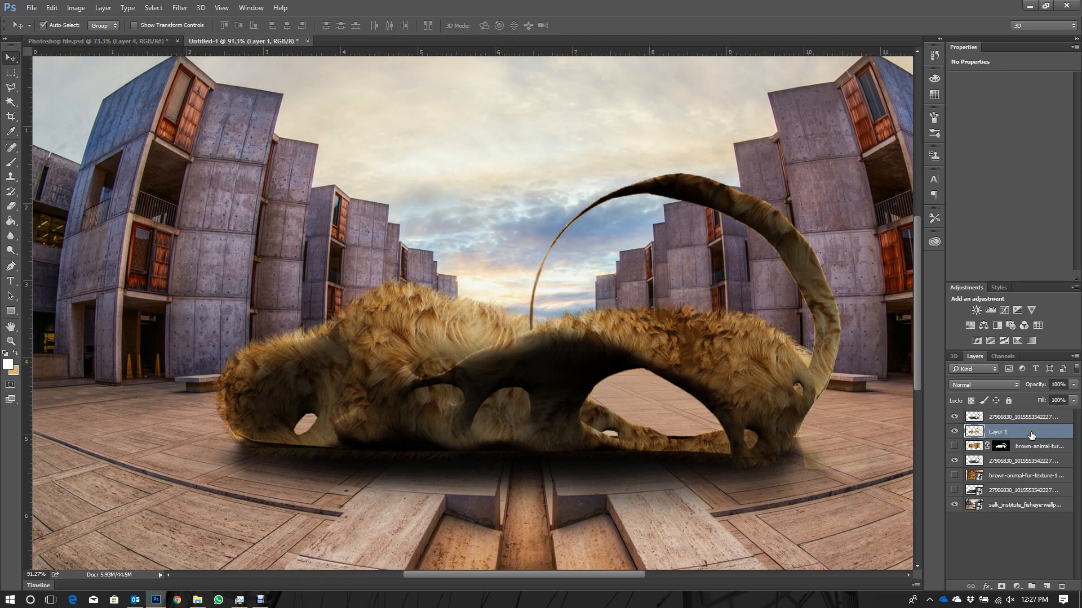
{"action": "key", "text": "ctrl+j"}
{"action": "left_click_drag", "start_coordinate": [1031, 435], "coordinate": [1016, 415]}
- Set the blend mode of Layer 1 copy to Screen and its opacity to 50%
{"action": "left_click", "coordinate": [996, 385]}
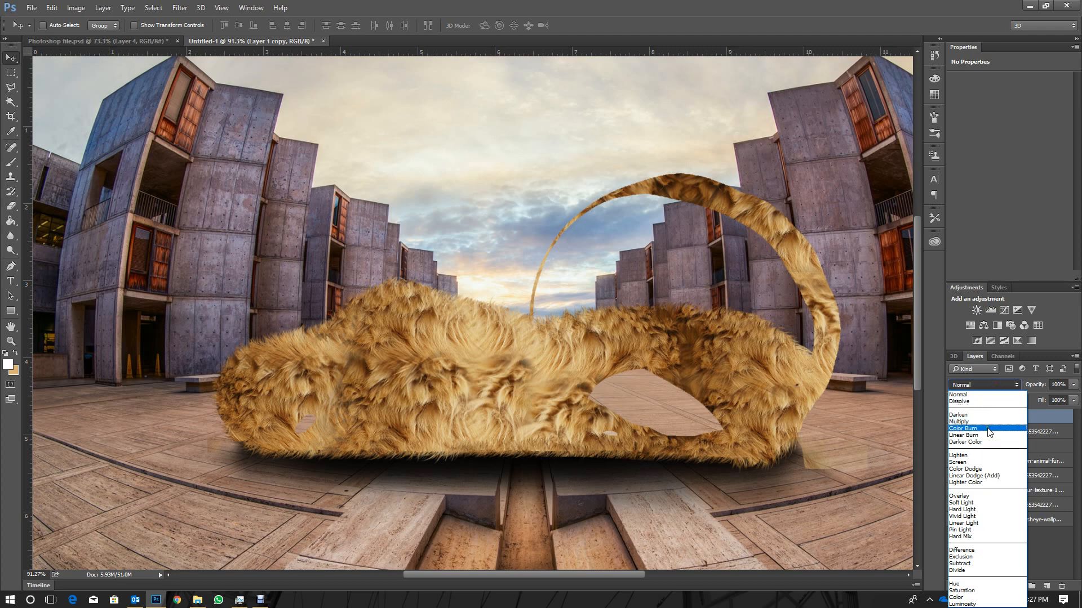
{"action": "left_click", "coordinate": [982, 462]}
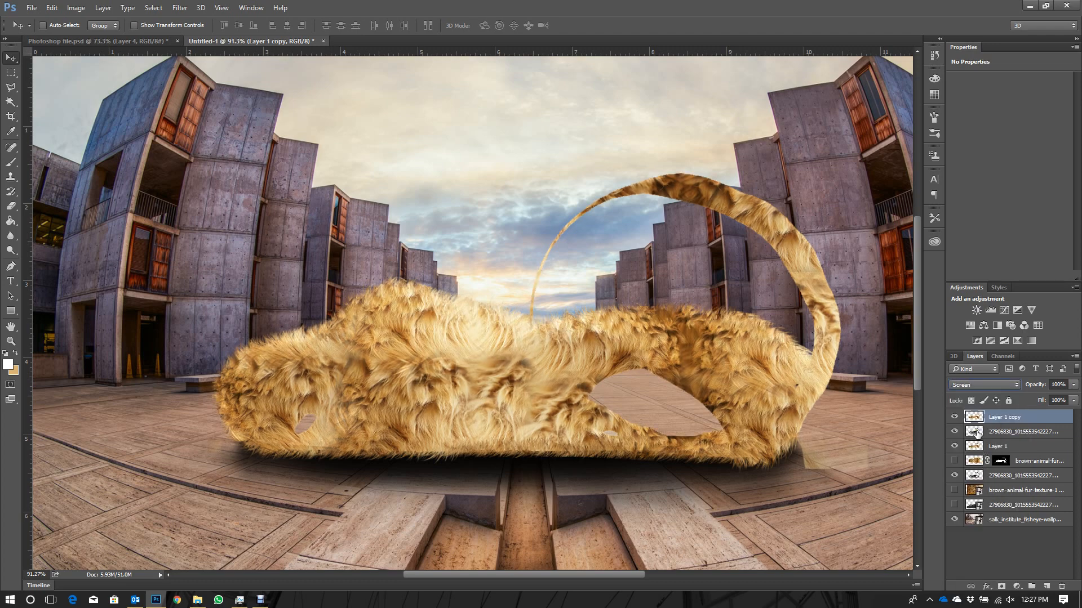
{"action": "left_click", "coordinate": [1054, 385]}
{"action": "type", "text": "50"}
{"action": "key", "text": "Return"}
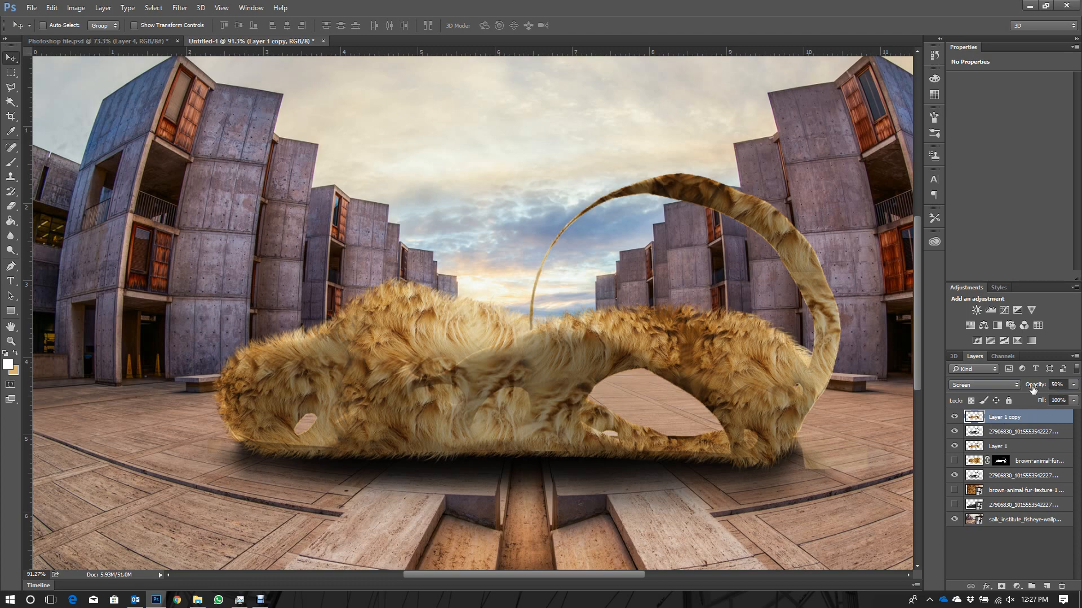
- Compare the fur with and without the Screen copy and lower that copy's opacity to 26%
{"action": "left_click_drag", "start_coordinate": [1033, 390], "coordinate": [1034, 390]}
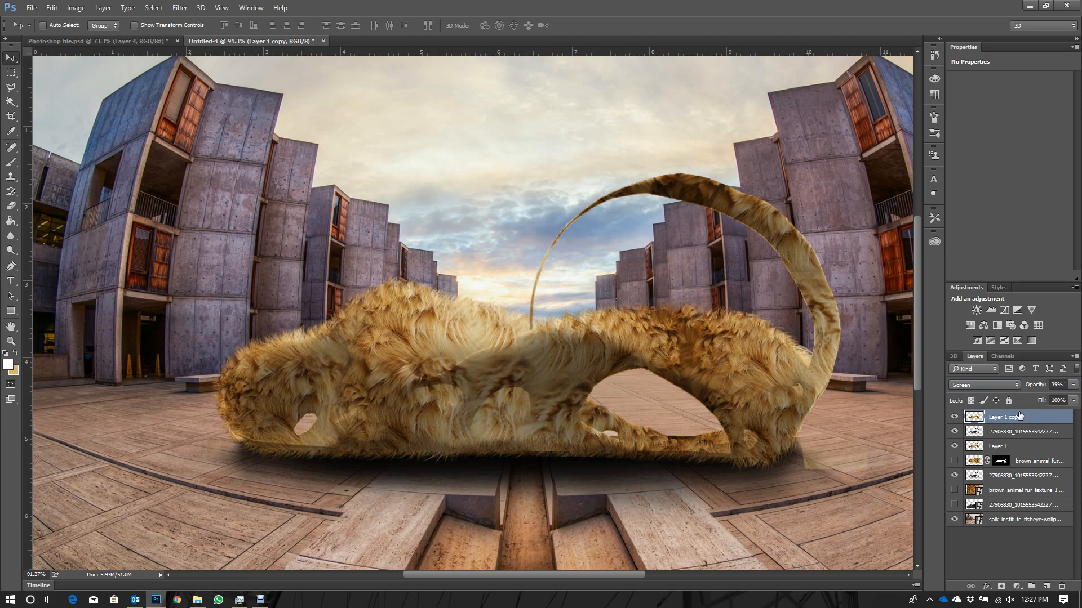
{"action": "left_click", "coordinate": [954, 417]}
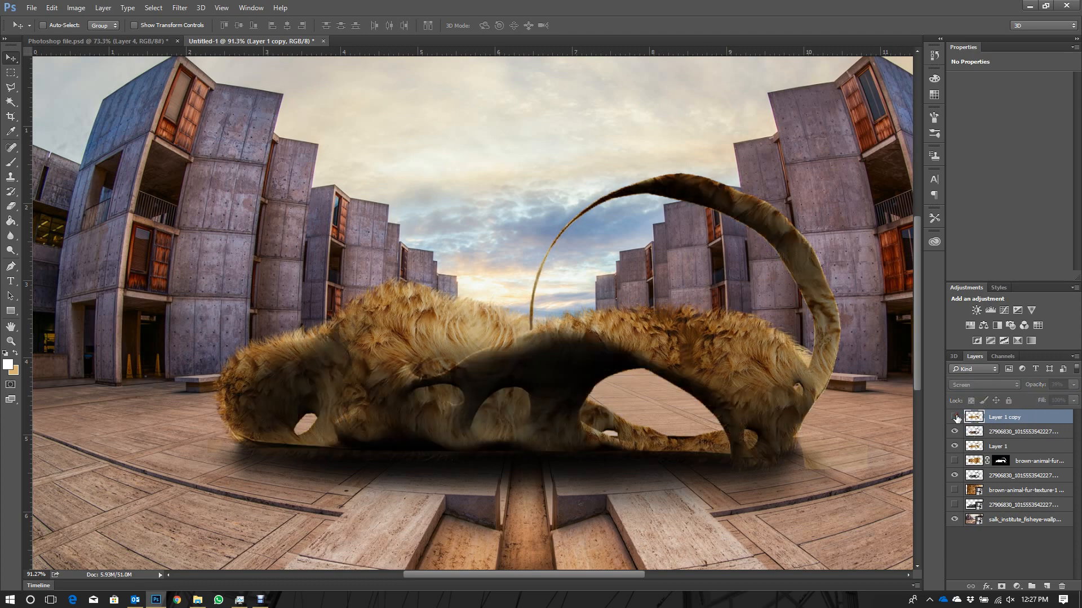
{"action": "left_click", "coordinate": [954, 417]}
{"action": "left_click_drag", "start_coordinate": [1040, 387], "coordinate": [1039, 388]}
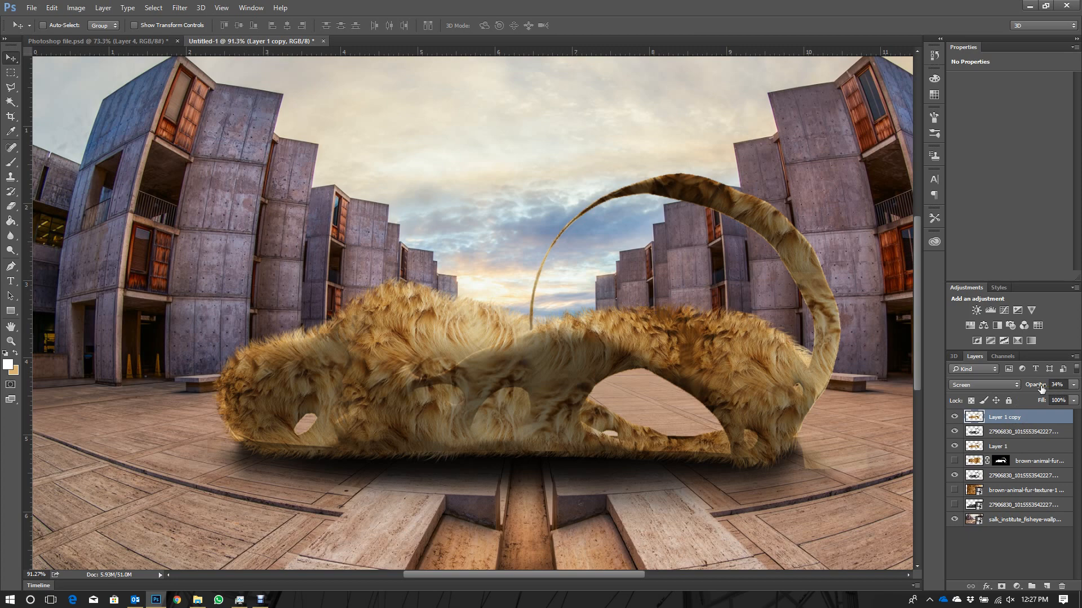
{"action": "left_click_drag", "start_coordinate": [1041, 389], "coordinate": [1037, 389]}
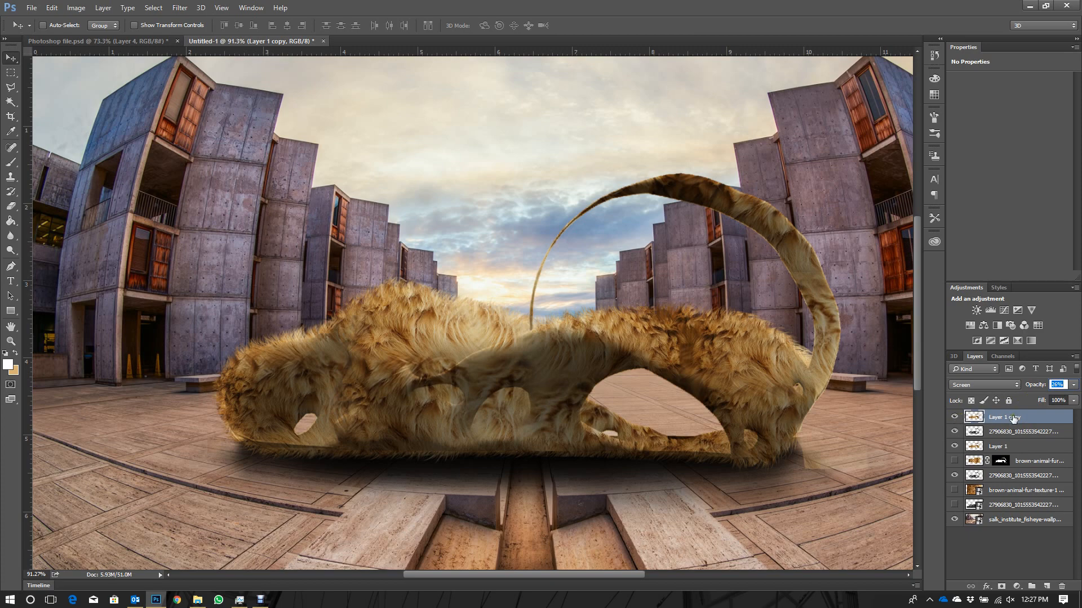
- Duplicate the Screen copy, set the duplicate's blend mode to Pin Light and compare the fur with and without it
{"action": "key", "text": "ctrl+j"}
{"action": "left_click", "coordinate": [988, 386]}
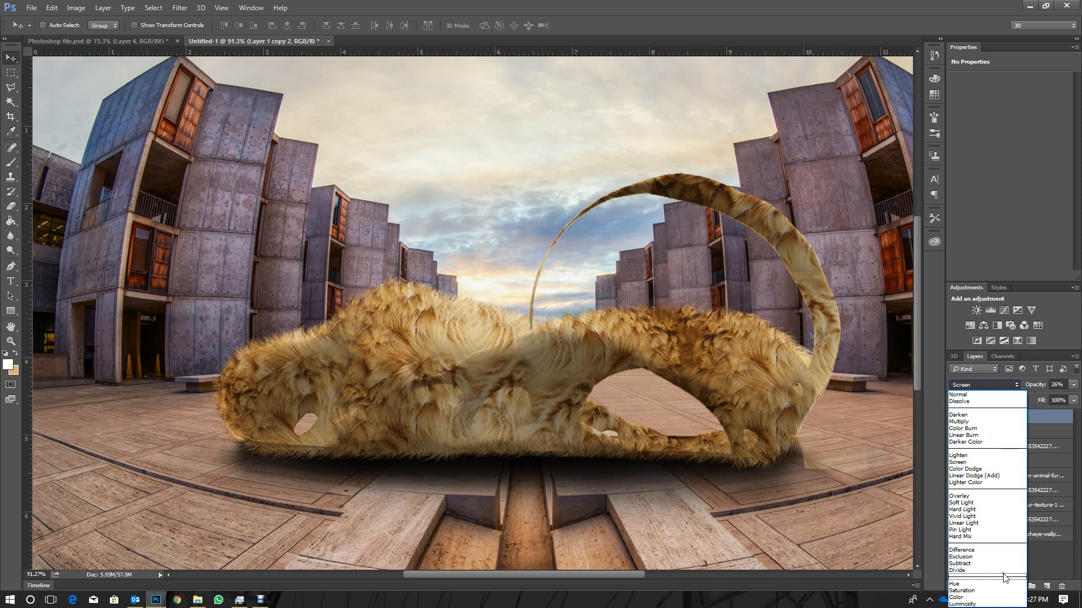
{"action": "left_click", "coordinate": [986, 529]}
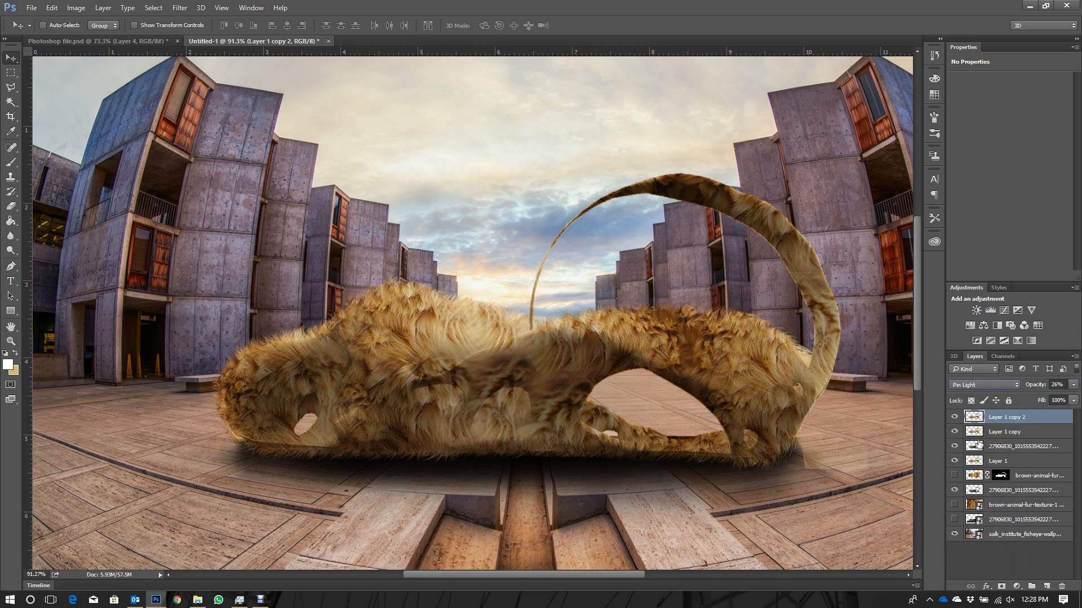
{"action": "left_click", "coordinate": [955, 417]}
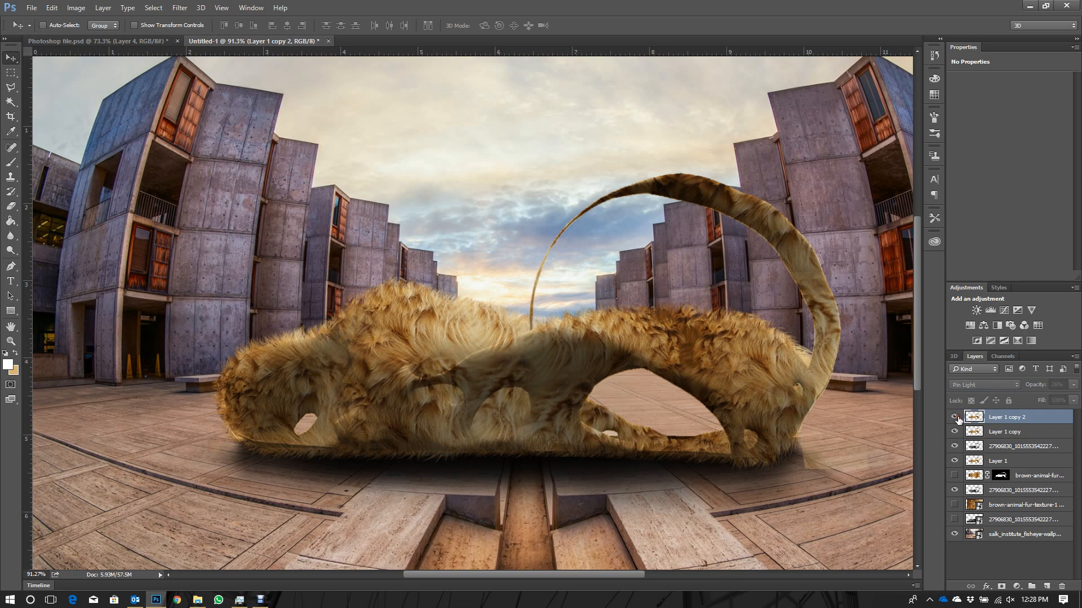
{"action": "left_click", "coordinate": [956, 418]}
{"action": "left_click", "coordinate": [955, 418]}
{"action": "left_click", "coordinate": [955, 418]}
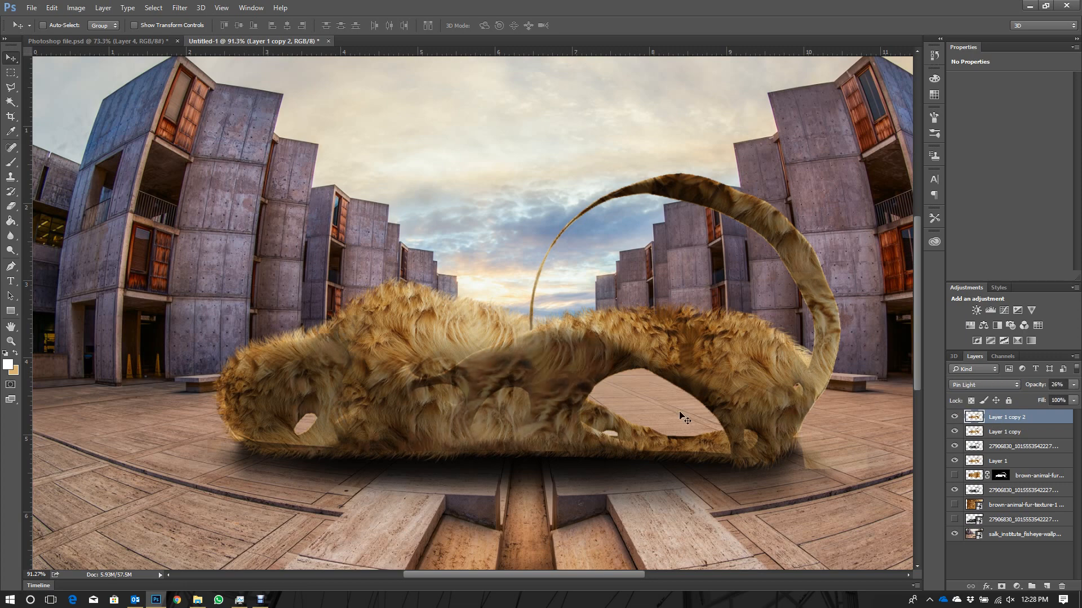
- Hide the lower multiplied model copy beneath the fur and reselect Layer 1 copy 2
{"action": "key", "text": "ctrl+0"}
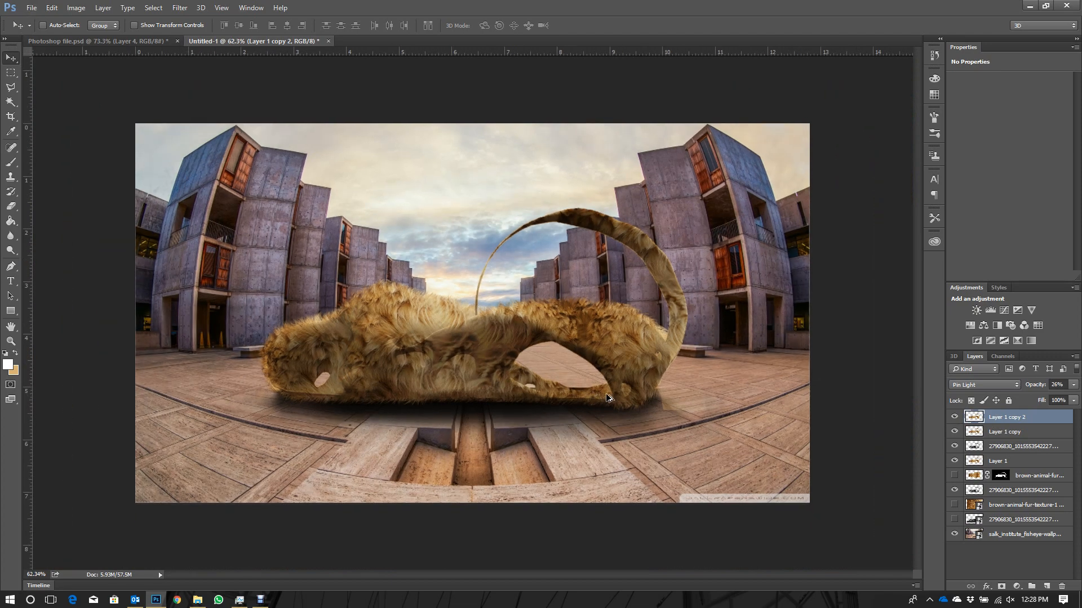
{"action": "scroll", "coordinate": [607, 398], "scroll_direction": "up", "scroll_amount": 1}
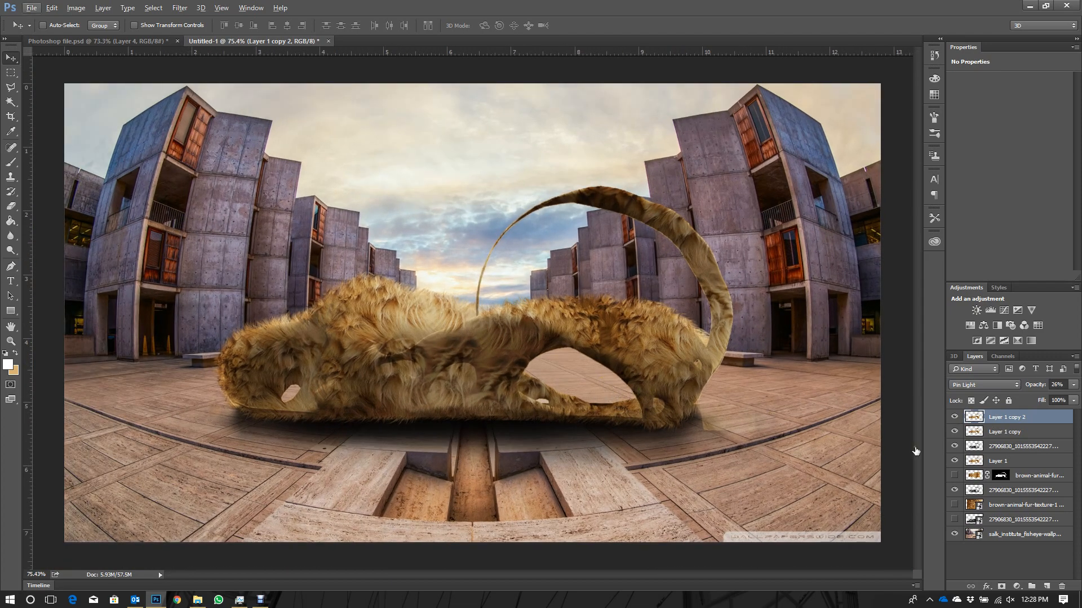
{"action": "left_click", "coordinate": [1012, 467]}
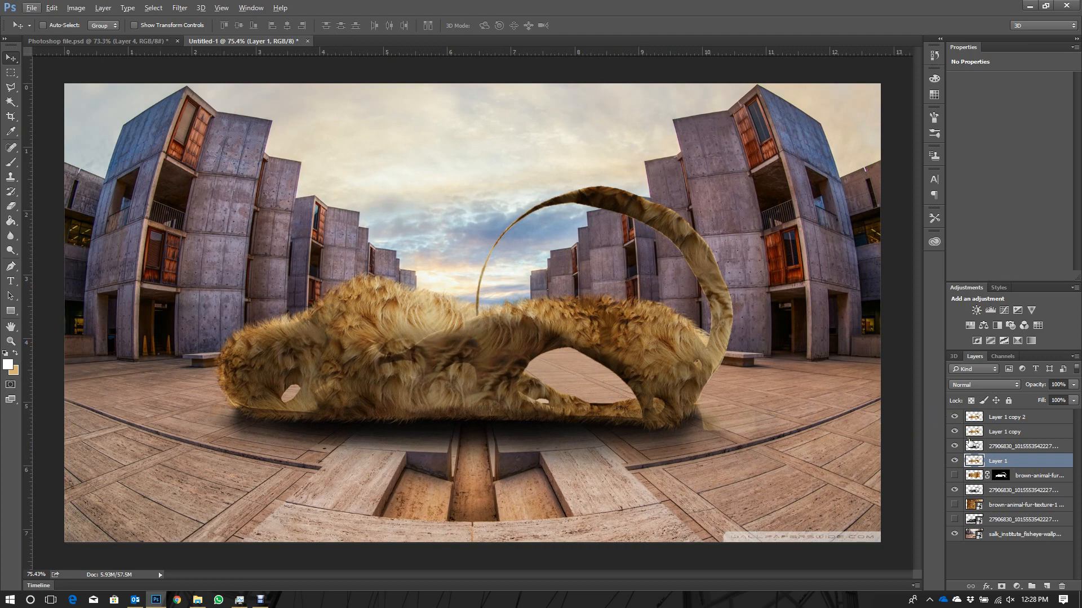
{"action": "left_click", "coordinate": [1006, 490]}
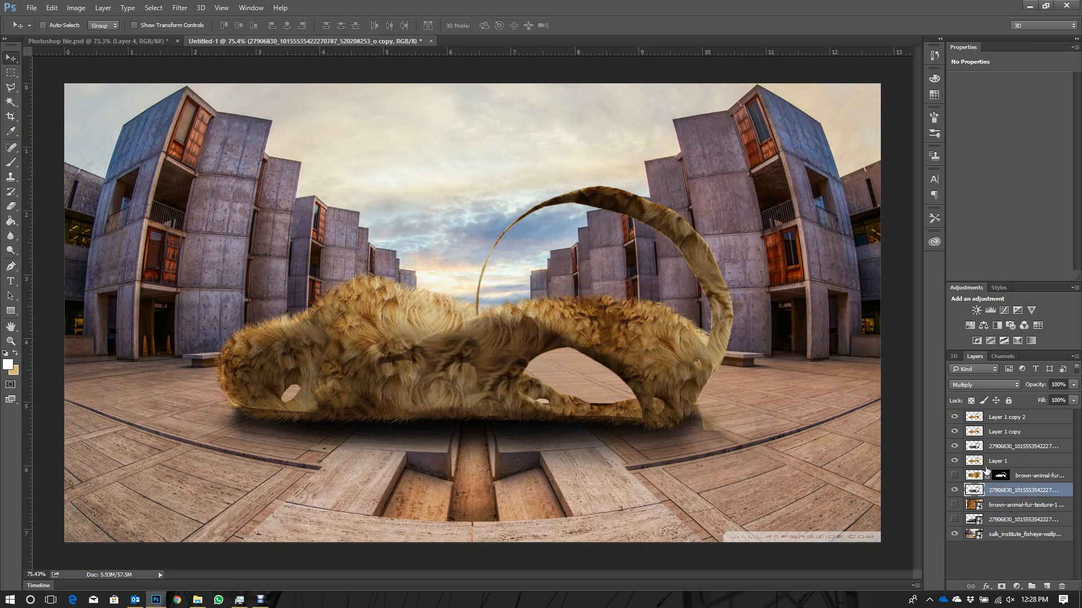
{"action": "left_click", "coordinate": [953, 491]}
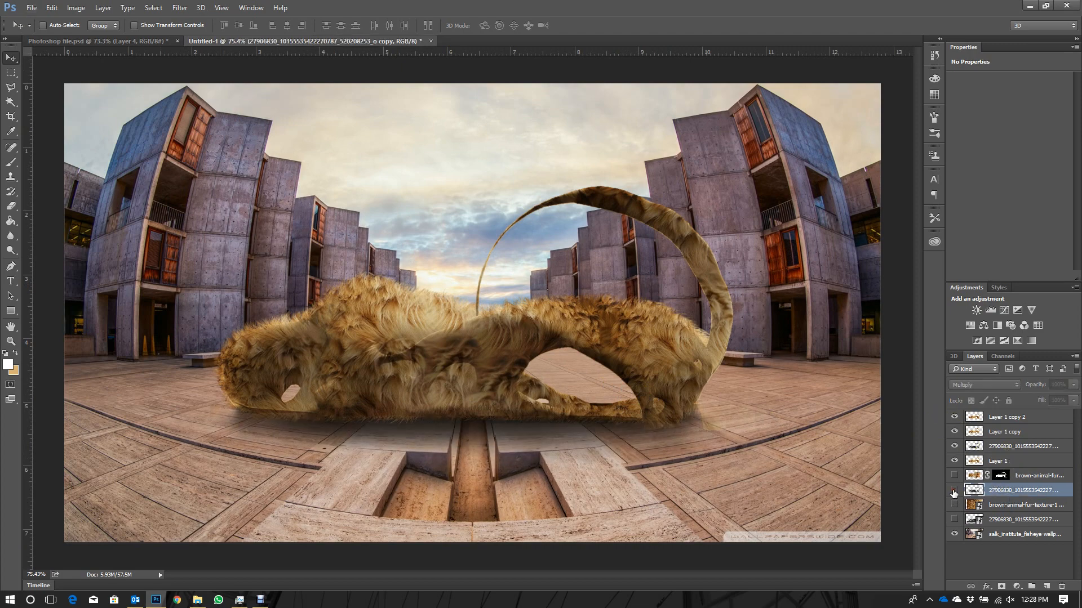
{"action": "left_click", "coordinate": [954, 493]}
{"action": "left_click", "coordinate": [956, 493]}
{"action": "left_click", "coordinate": [999, 421]}
- In the Photoshop file.psd document, compare the fur with and without the dark model shading layer
{"action": "left_click", "coordinate": [87, 39]}
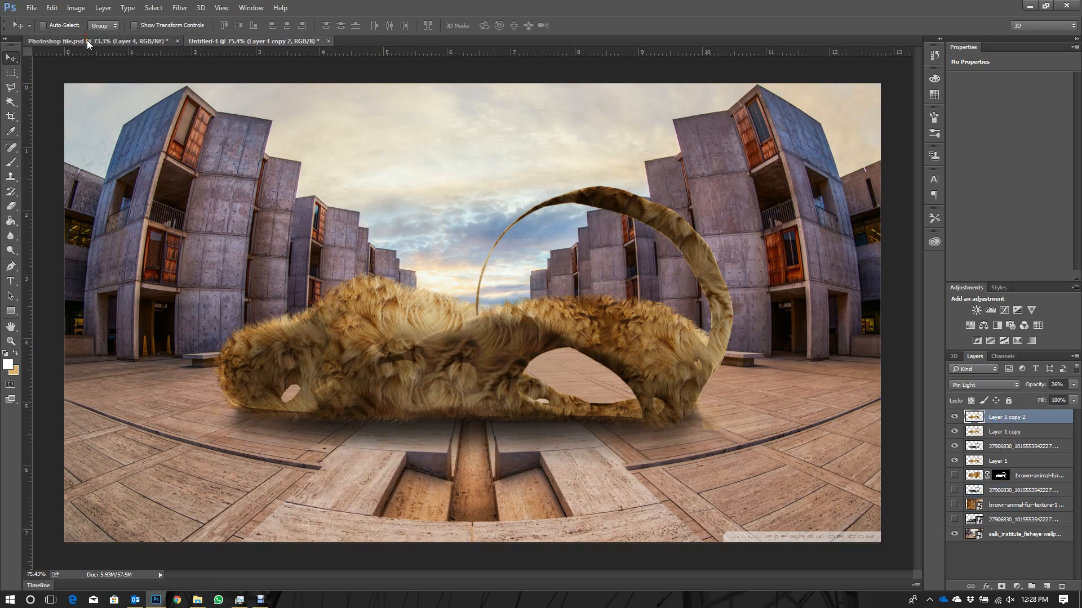
{"action": "scroll", "coordinate": [996, 503], "scroll_direction": "down", "scroll_amount": 10}
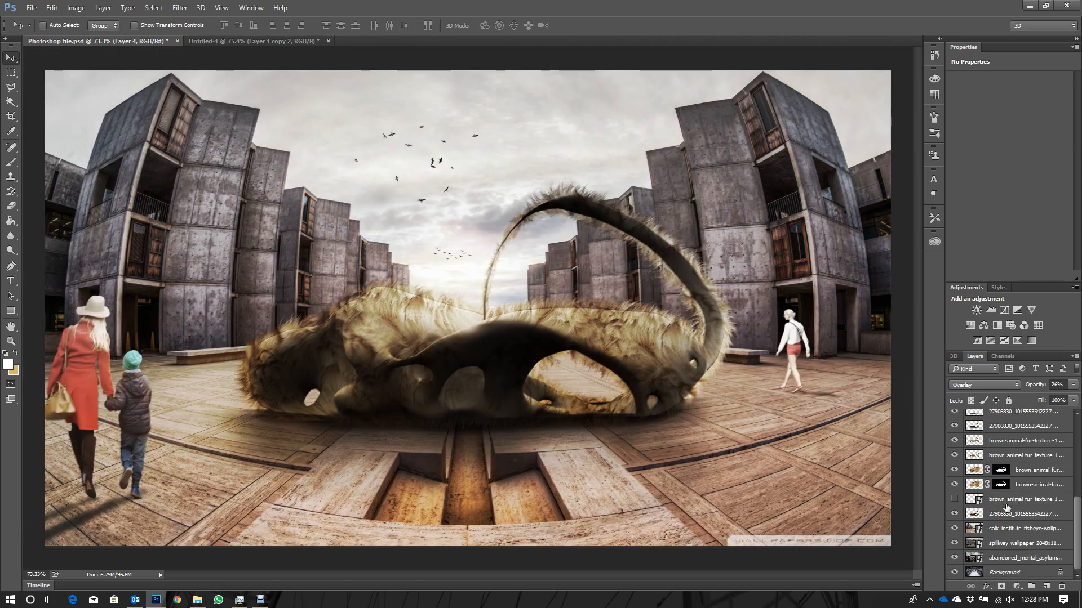
{"action": "scroll", "coordinate": [1006, 507], "scroll_direction": "up", "scroll_amount": 1}
{"action": "left_click", "coordinate": [954, 456]}
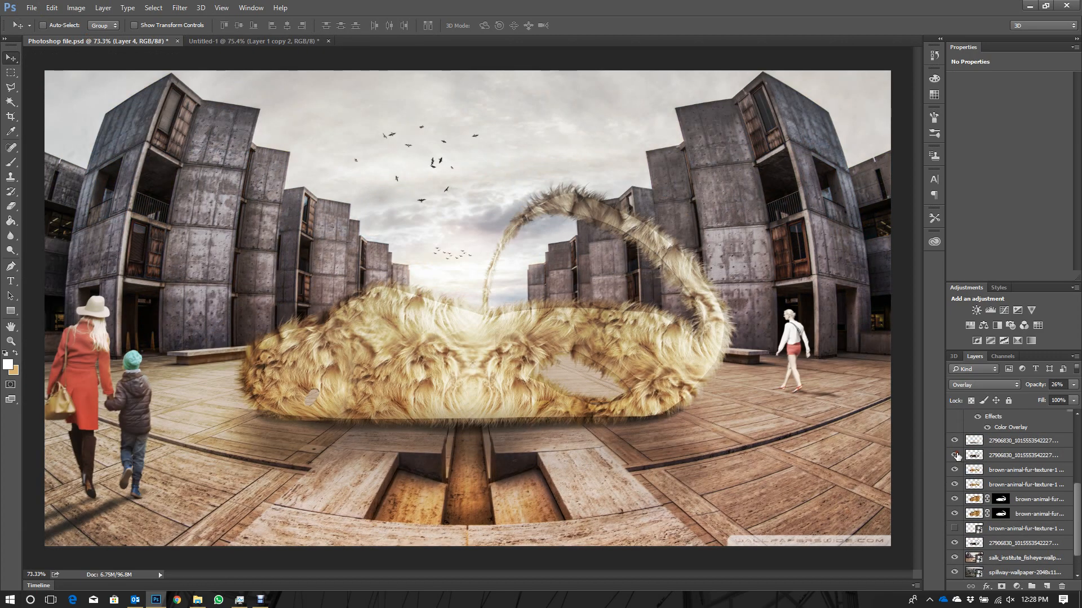
{"action": "left_click", "coordinate": [955, 455]}
- Hide the Hue/Saturation 1 adjustment and Layers 4, 3, 2 and 1 in the reference document
{"action": "scroll", "coordinate": [956, 455], "scroll_direction": "up", "scroll_amount": 5}
{"action": "left_click", "coordinate": [955, 417]}
{"action": "left_click", "coordinate": [955, 432]}
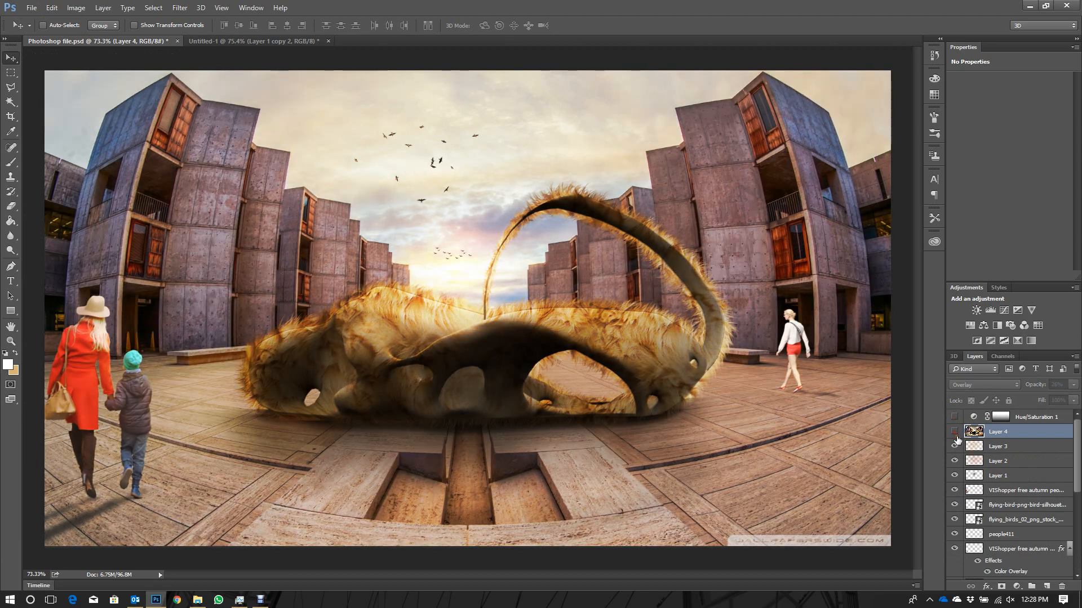
{"action": "left_click_drag", "start_coordinate": [957, 439], "coordinate": [957, 488]}
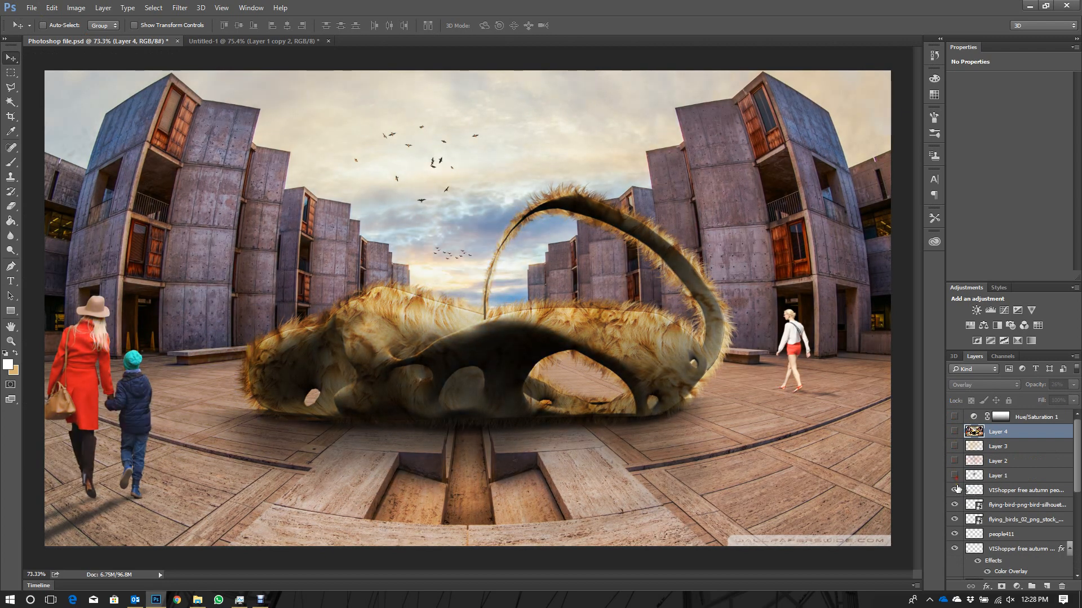
- Hide the people and bird layers in the reference document and check the effect of the uppermost model layer
{"action": "scroll", "coordinate": [956, 490], "scroll_direction": "down", "scroll_amount": 2}
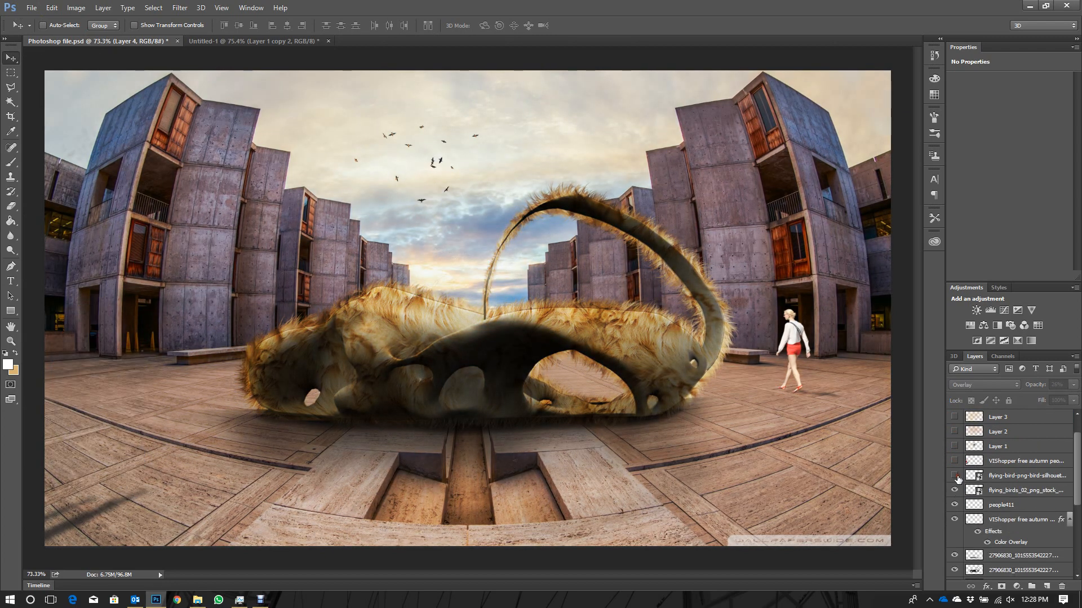
{"action": "left_click_drag", "start_coordinate": [957, 486], "coordinate": [956, 507]}
{"action": "scroll", "coordinate": [955, 499], "scroll_direction": "down", "scroll_amount": 3}
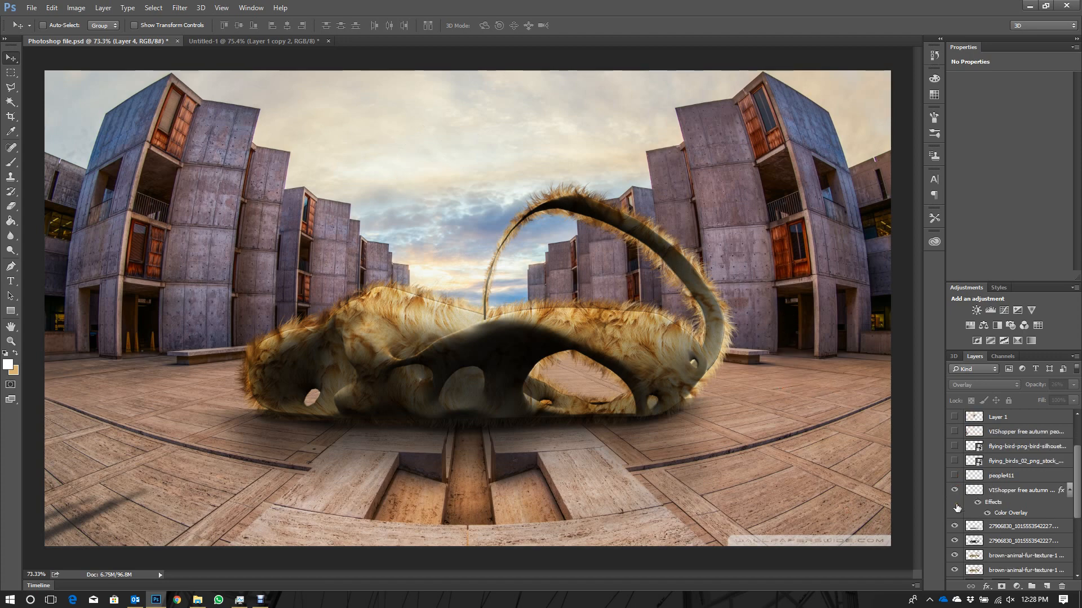
{"action": "left_click", "coordinate": [955, 476]}
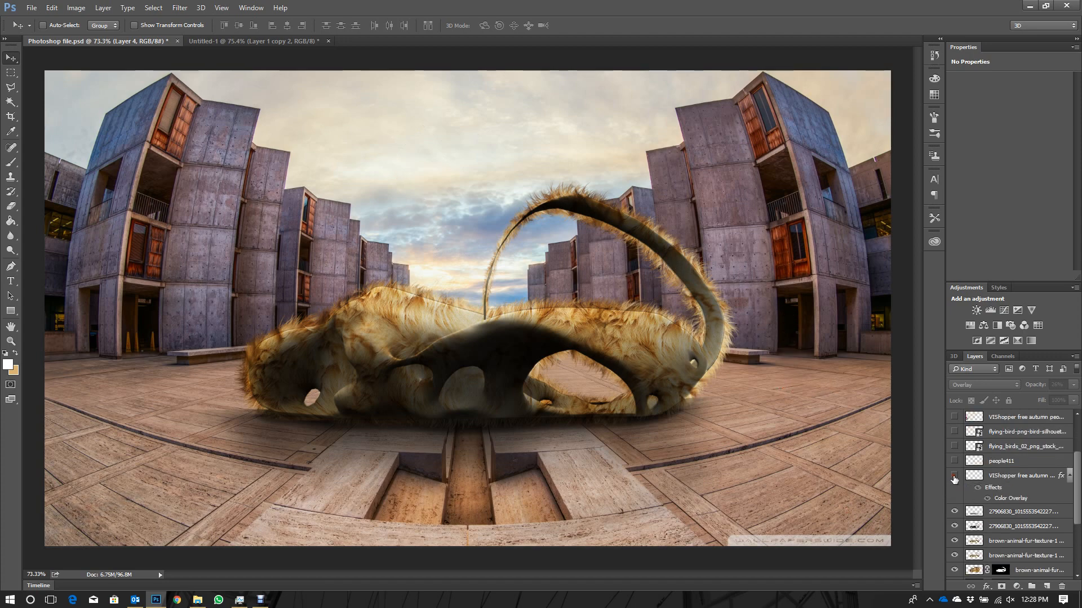
{"action": "left_click", "coordinate": [956, 512]}
{"action": "left_click", "coordinate": [955, 511]}
{"action": "scroll", "coordinate": [956, 514], "scroll_direction": "down", "scroll_amount": 2}
- Return to the Untitled-1 document and compare the fur with and without the Pin Light copy
{"action": "left_click", "coordinate": [241, 41]}
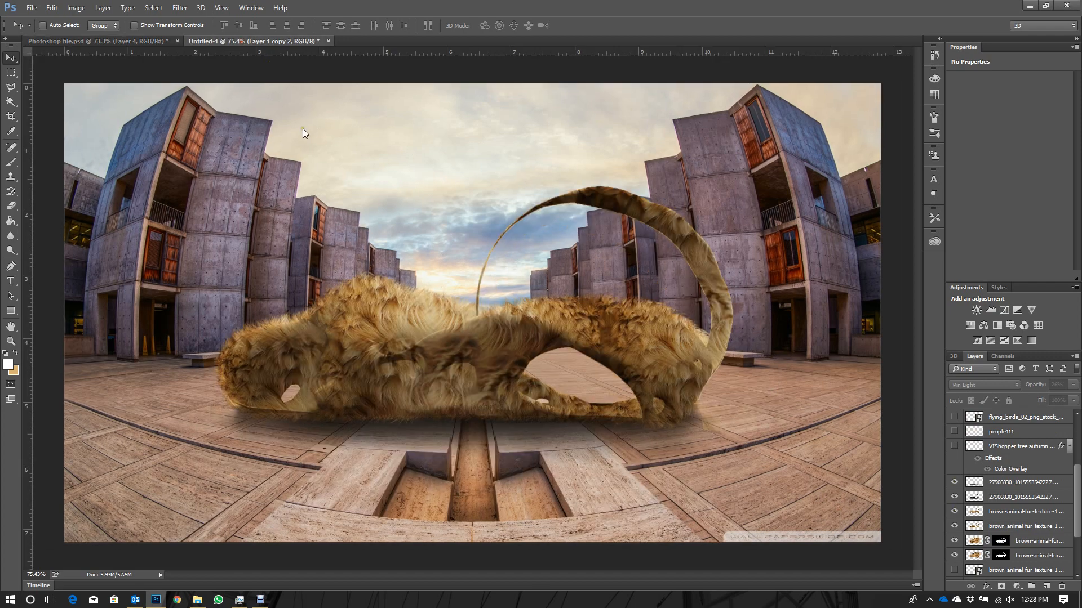
{"action": "scroll", "coordinate": [377, 312], "scroll_direction": "down", "scroll_amount": 1}
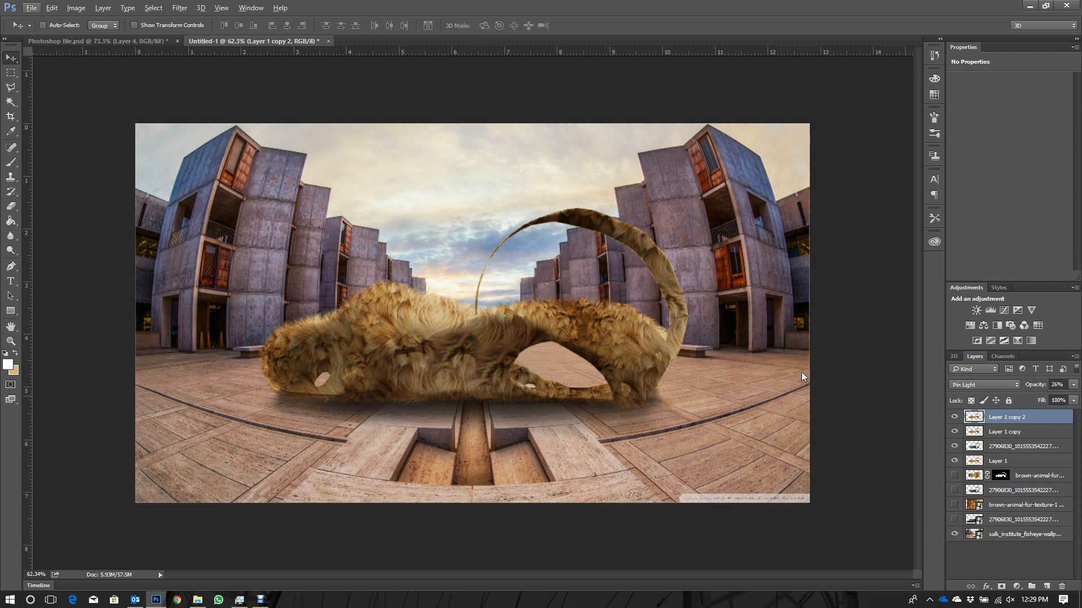
{"action": "left_click", "coordinate": [954, 418]}
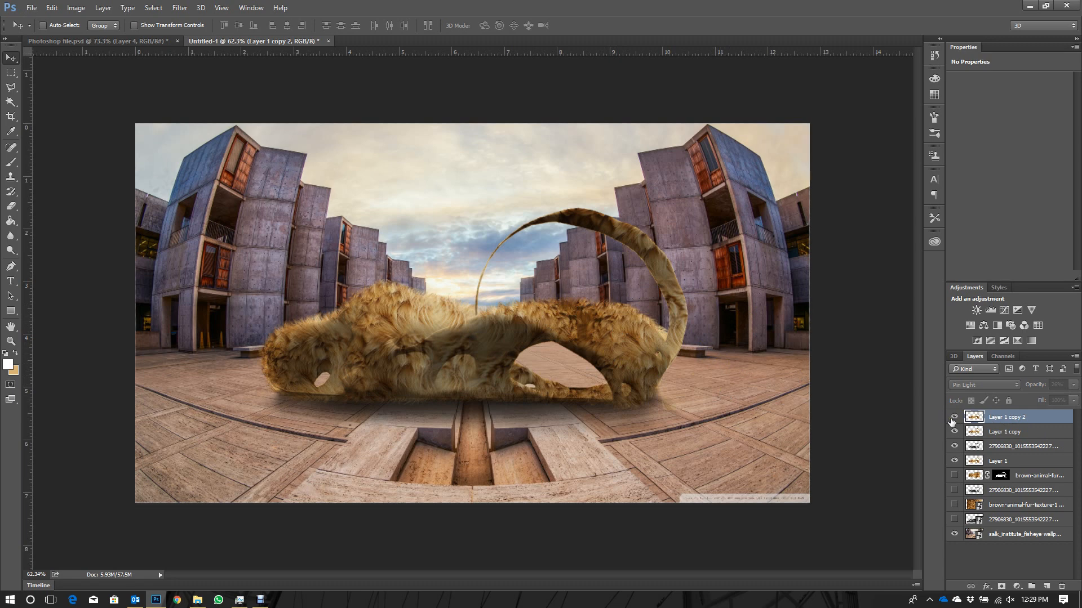
{"action": "left_click", "coordinate": [954, 417]}
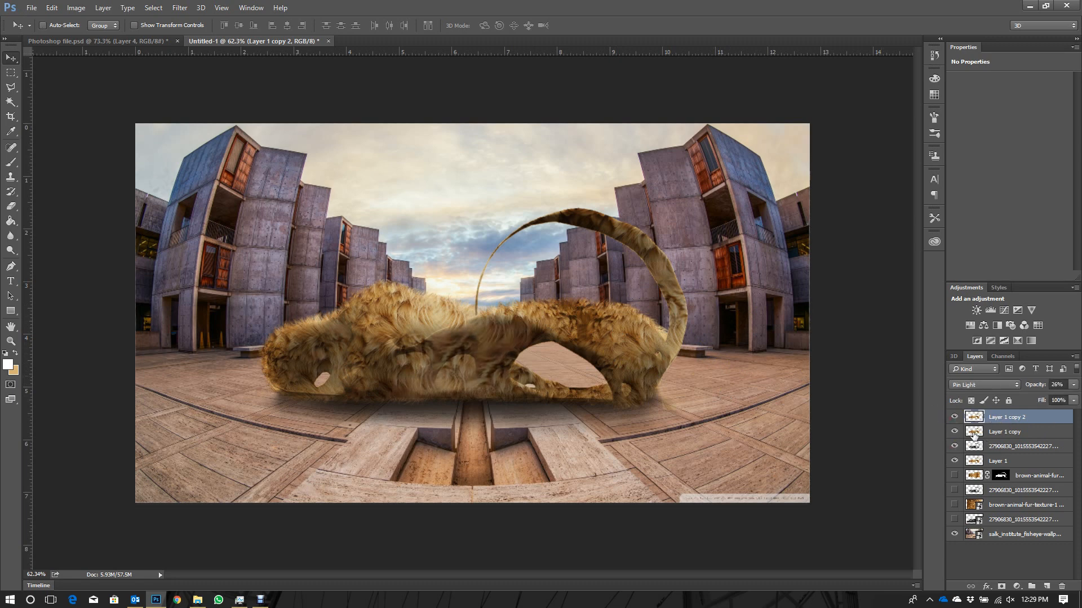
- Duplicate the Pin Light layer, add a Hue/Saturation adjustment layer above it and select the duplicate
{"action": "key", "text": "ctrl+j"}
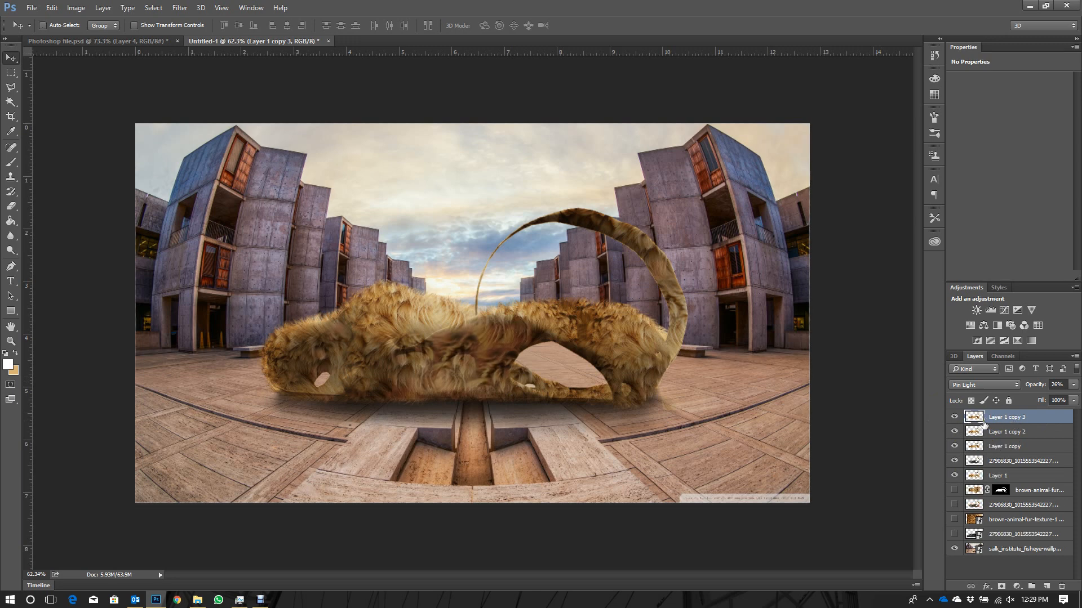
{"action": "left_click", "coordinate": [970, 325]}
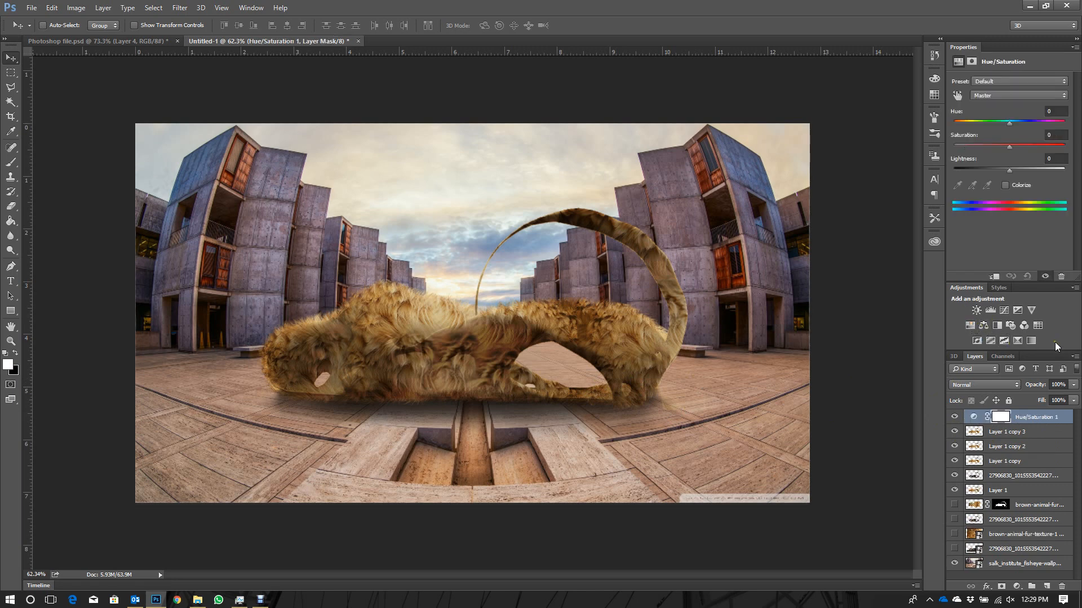
{"action": "left_click", "coordinate": [1021, 432]}
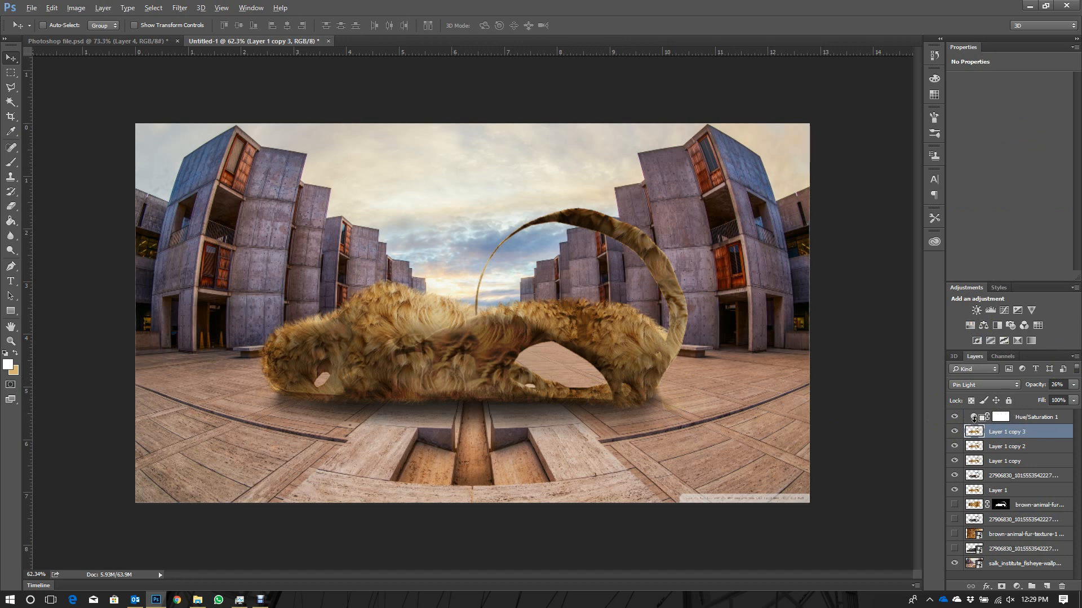
- Clip the Hue/Saturation adjustment to Layer 1 copy 3, enable Colorize and lower Lightness to -100
{"action": "left_click", "coordinate": [986, 425], "text": "alt"}
{"action": "left_click", "coordinate": [983, 417]}
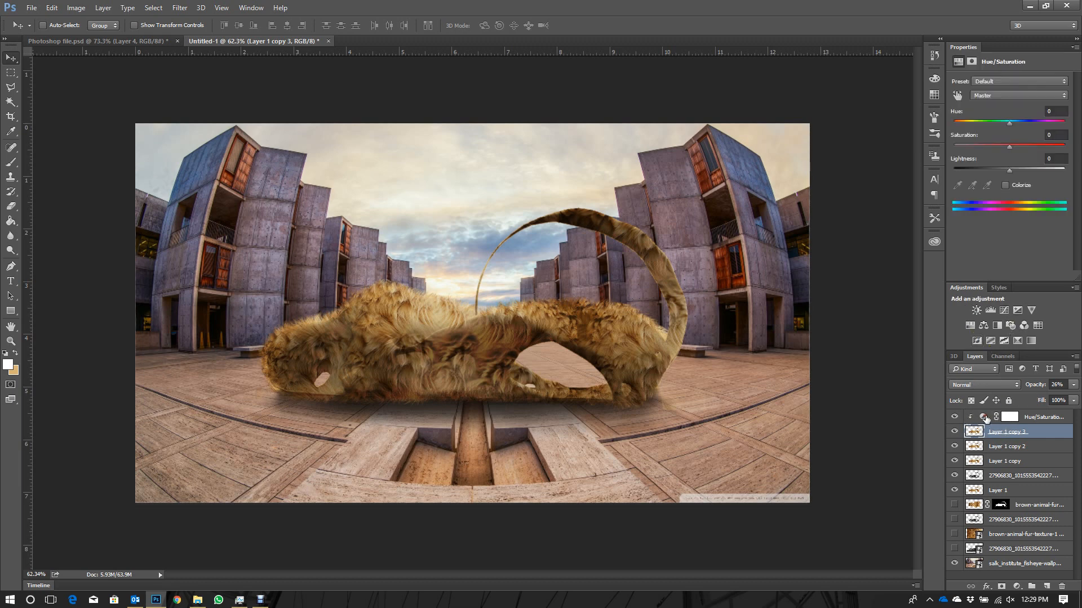
{"action": "left_click_drag", "start_coordinate": [1008, 171], "coordinate": [942, 173]}
{"action": "left_click", "coordinate": [1002, 148]}
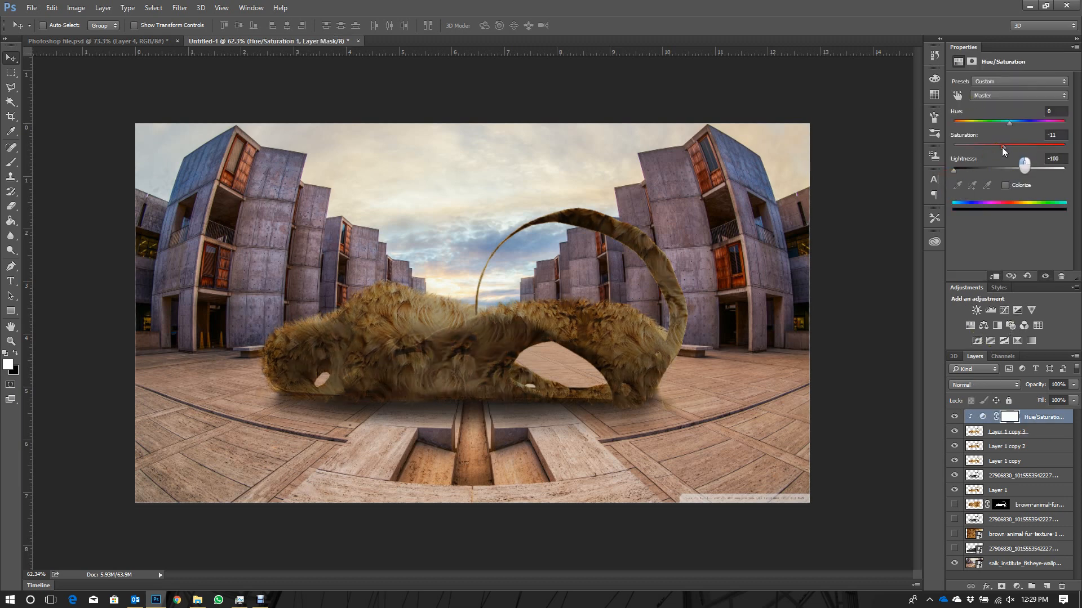
{"action": "left_click", "coordinate": [1006, 185]}
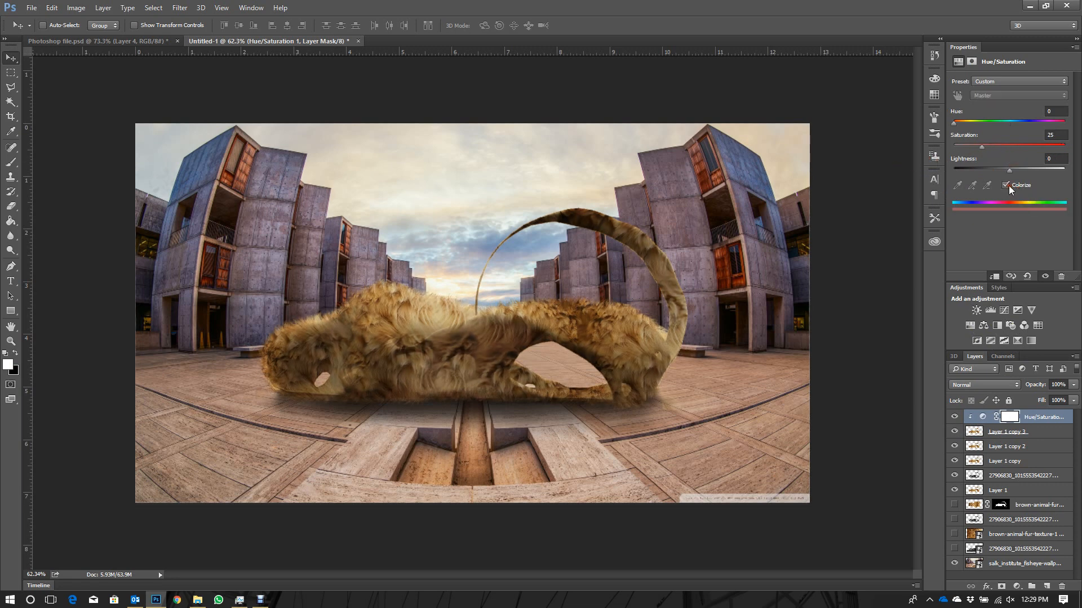
{"action": "left_click_drag", "start_coordinate": [1009, 170], "coordinate": [935, 178]}
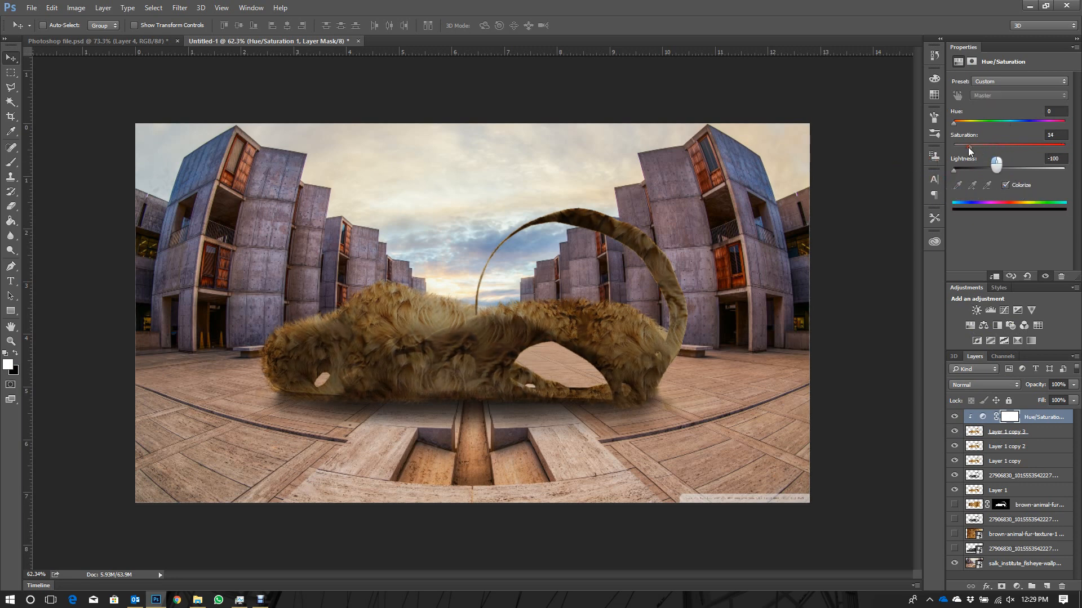
- Merge the Hue/Saturation adjustment with Layer 1 copy 3
{"action": "left_click", "coordinate": [1040, 432], "text": "shift"}
{"action": "right_click", "coordinate": [1035, 432]}
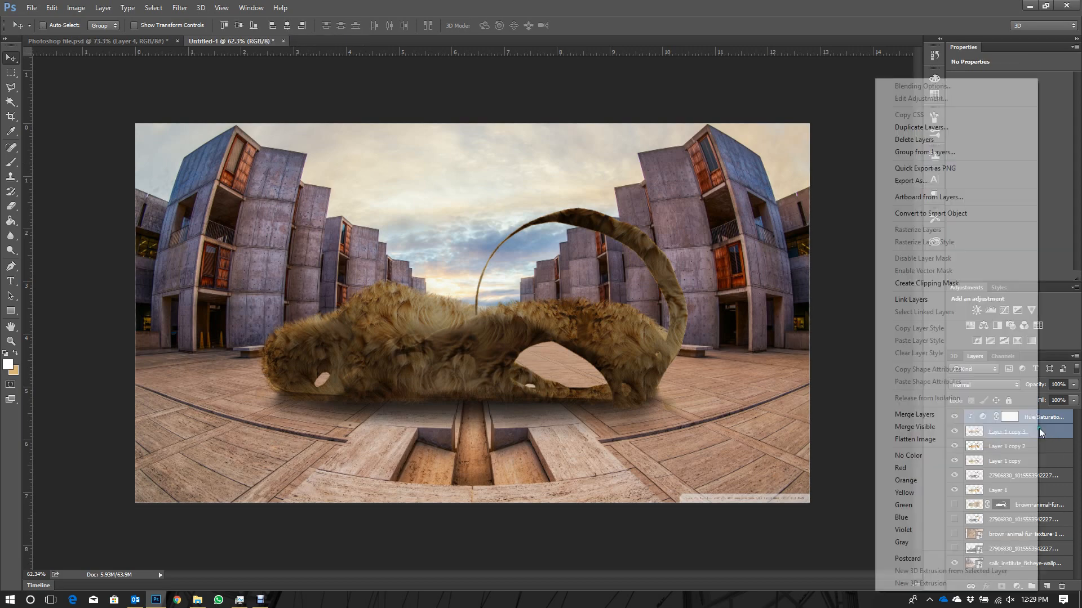
{"action": "left_click", "coordinate": [953, 414]}
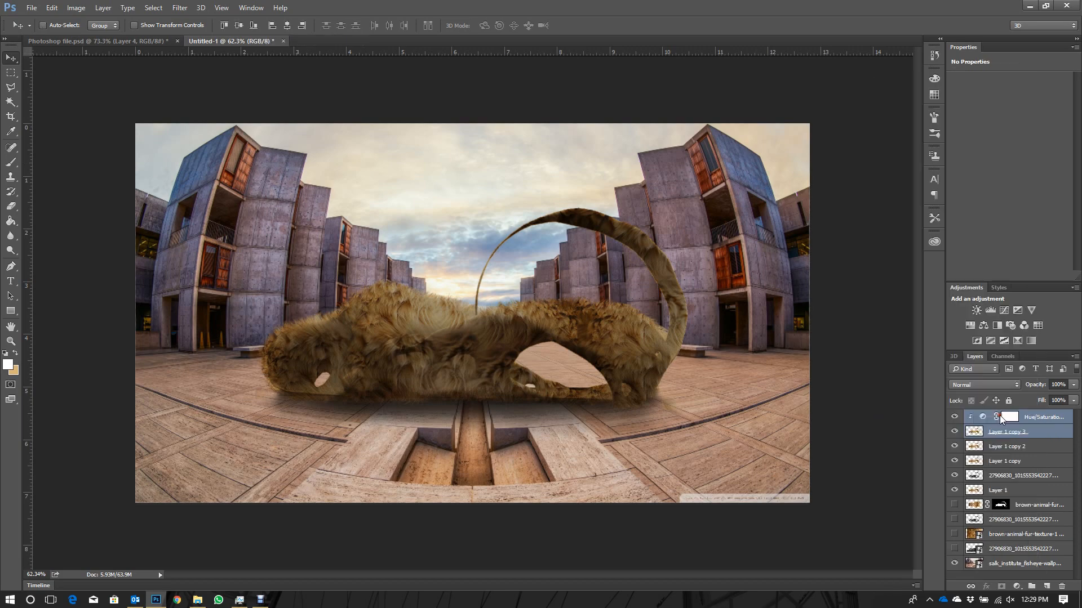
- Try a Color Overlay effect on the merged Hue/Saturation 1 layer, then delete that layer
{"action": "double_click", "coordinate": [1045, 416]}
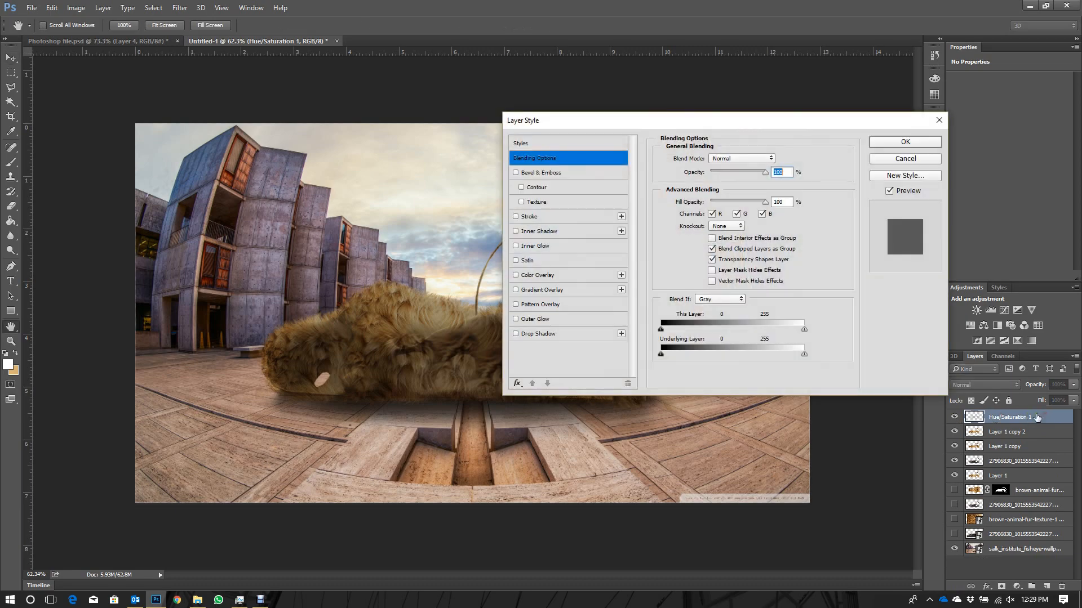
{"action": "left_click", "coordinate": [517, 275]}
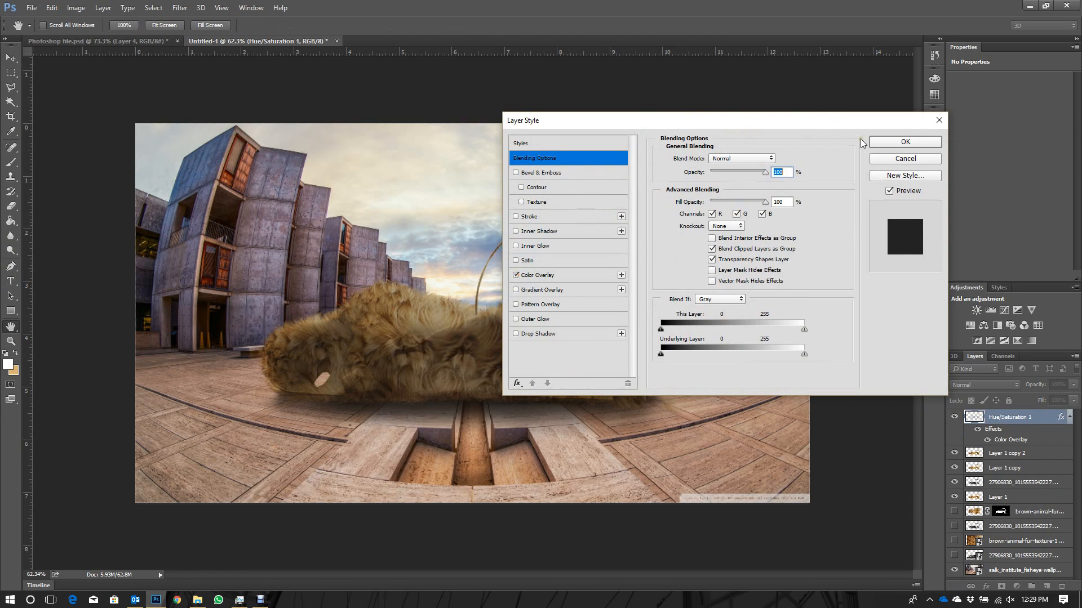
{"action": "left_click", "coordinate": [905, 142]}
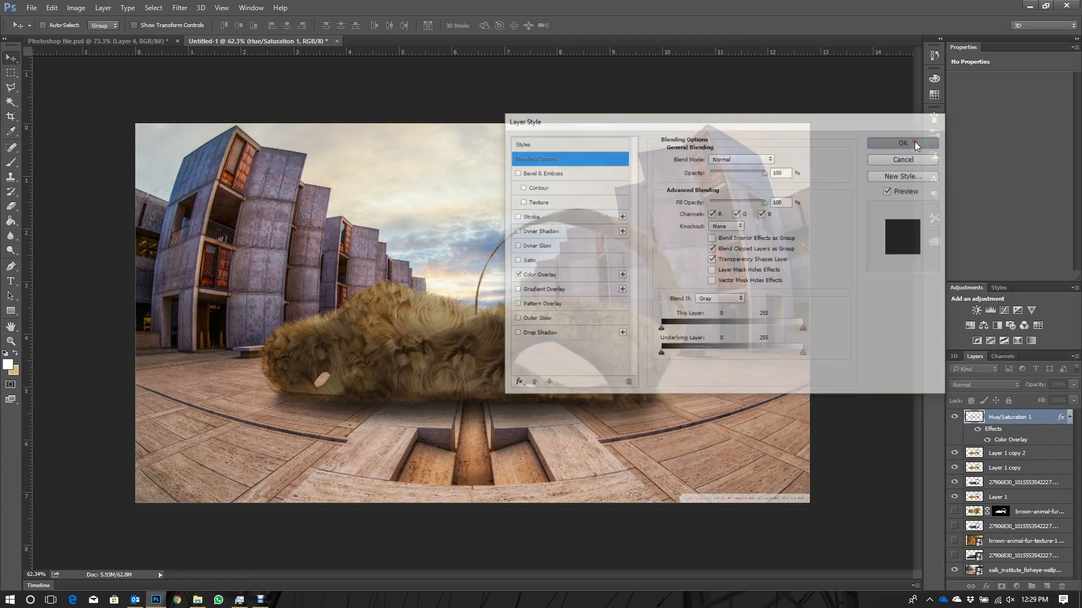
{"action": "left_click", "coordinate": [955, 417]}
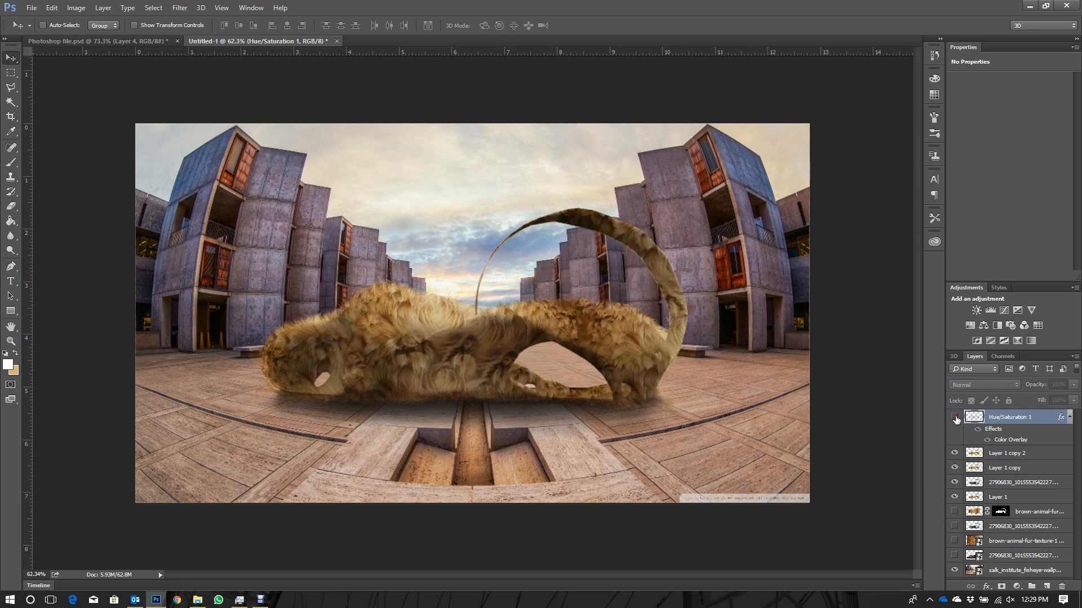
{"action": "left_click", "coordinate": [955, 417]}
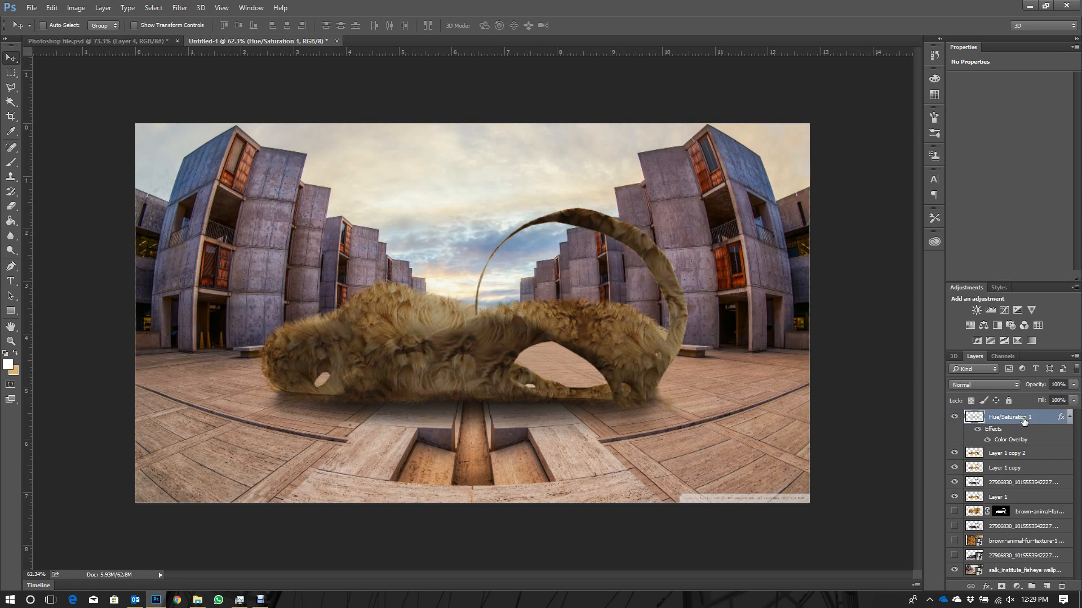
{"action": "key", "text": "Delete"}
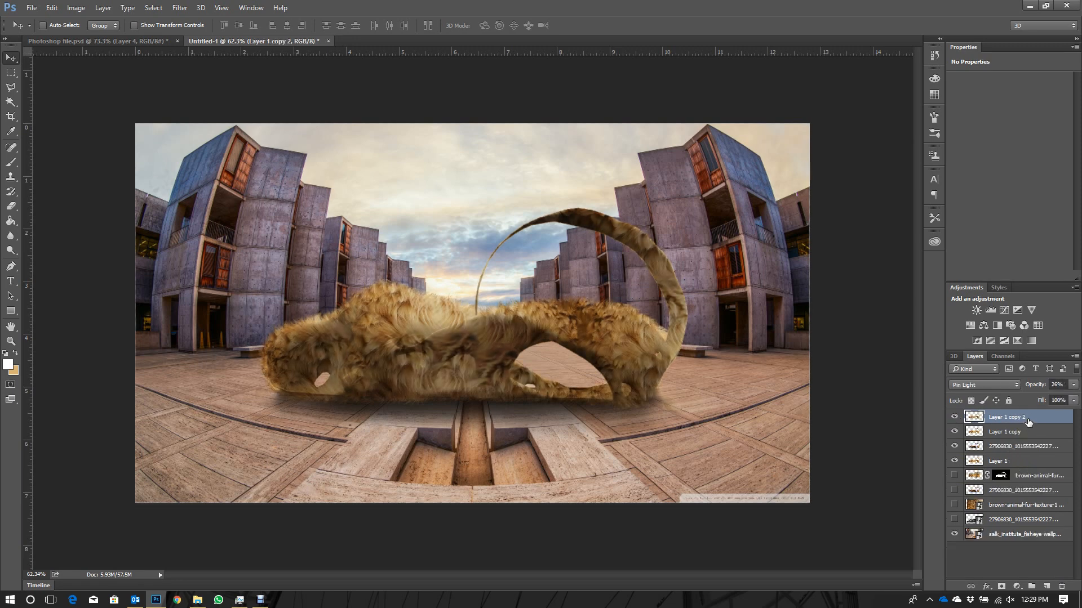
- Duplicate Layer 1 copy 2 and raise the duplicate's opacity to 100%
{"action": "key", "text": "ctrl+j"}
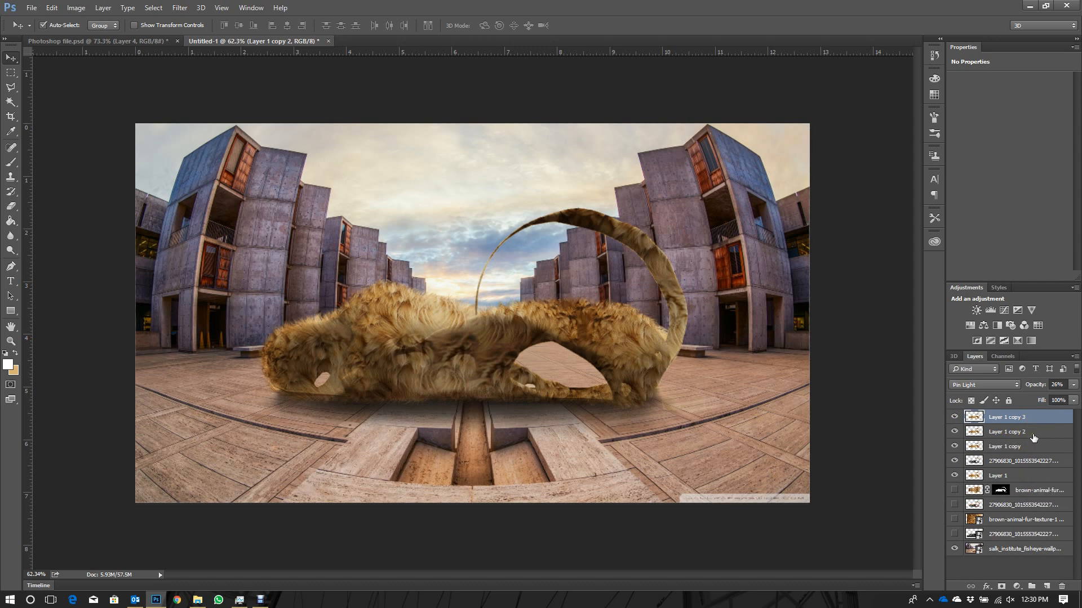
{"action": "left_click_drag", "start_coordinate": [1035, 386], "coordinate": [1080, 388]}
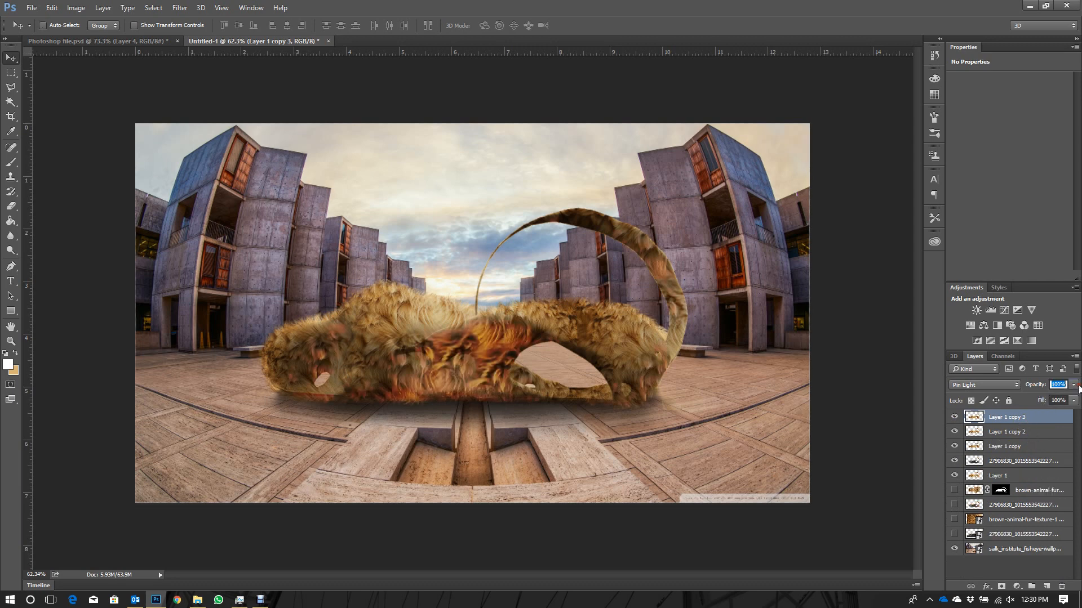
{"action": "left_click", "coordinate": [939, 422]}
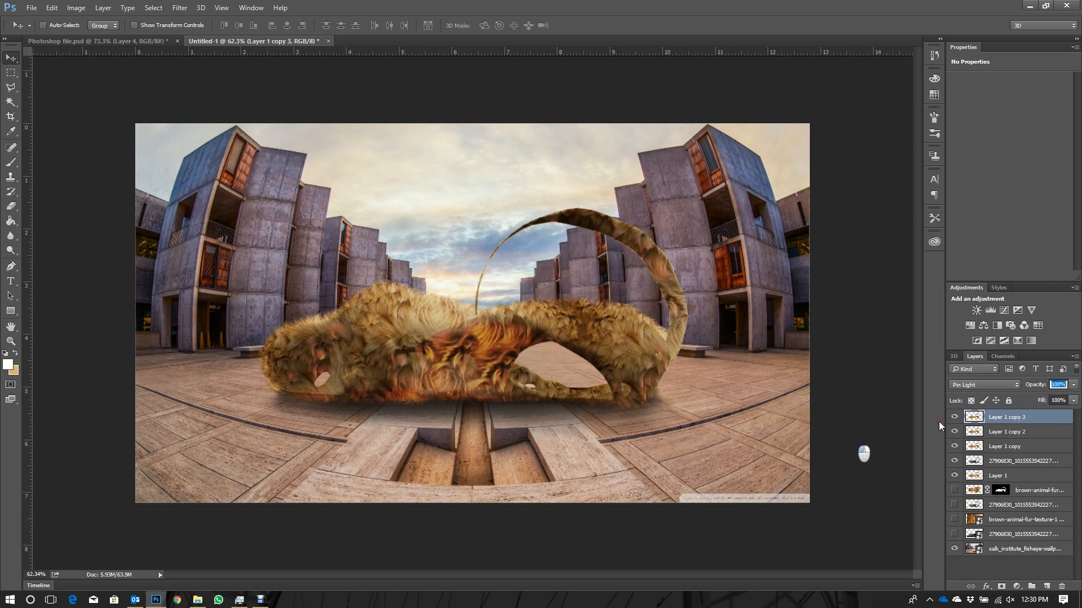
- Add a dark Color Overlay effect to Layer 1 copy 3
{"action": "double_click", "coordinate": [1065, 417]}
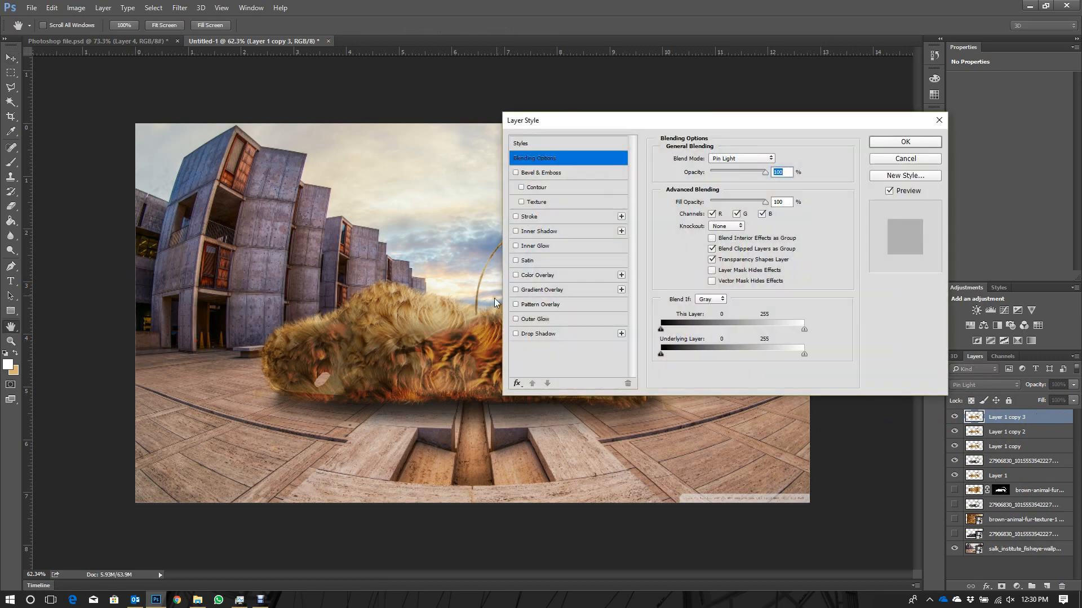
{"action": "left_click", "coordinate": [515, 275]}
{"action": "left_click", "coordinate": [876, 144]}
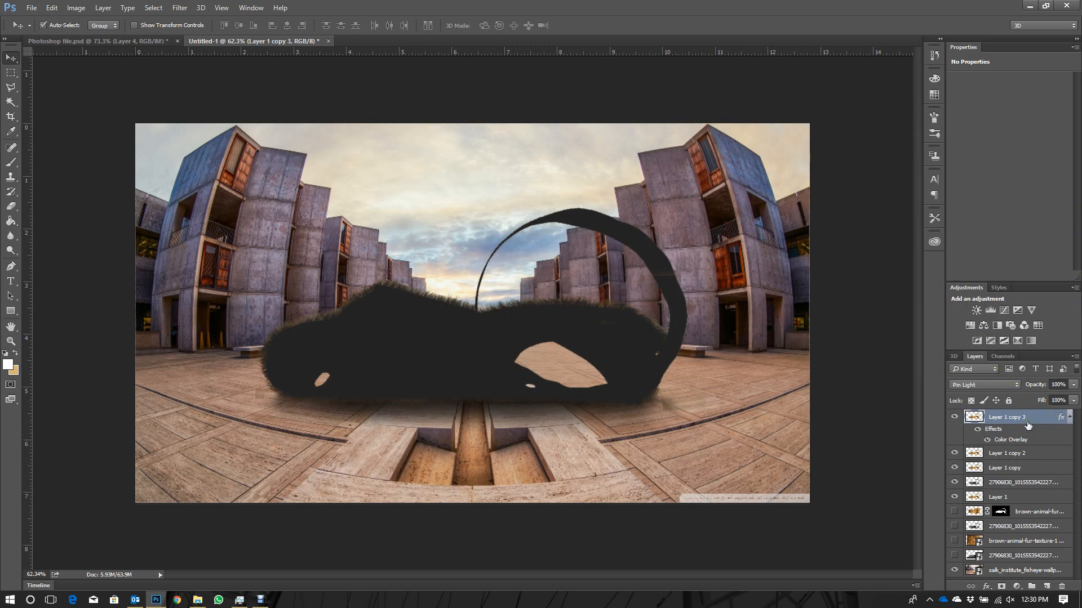
- Distort the dark copy into a vertically flipped shadow beneath the model, with its height at -43%
{"action": "key", "text": "ctrl+t"}
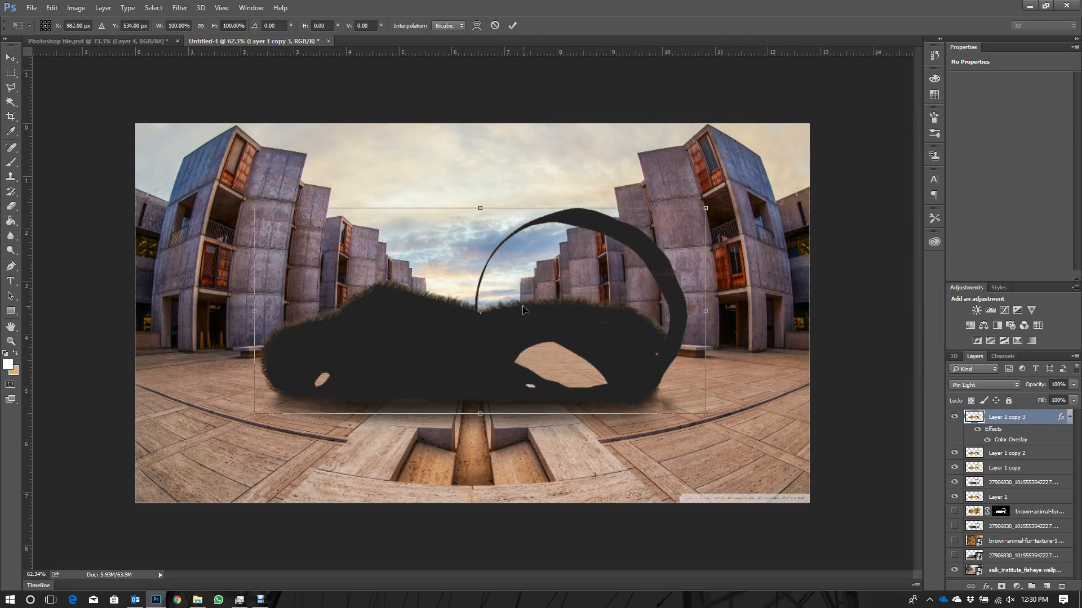
{"action": "right_click", "coordinate": [480, 253]}
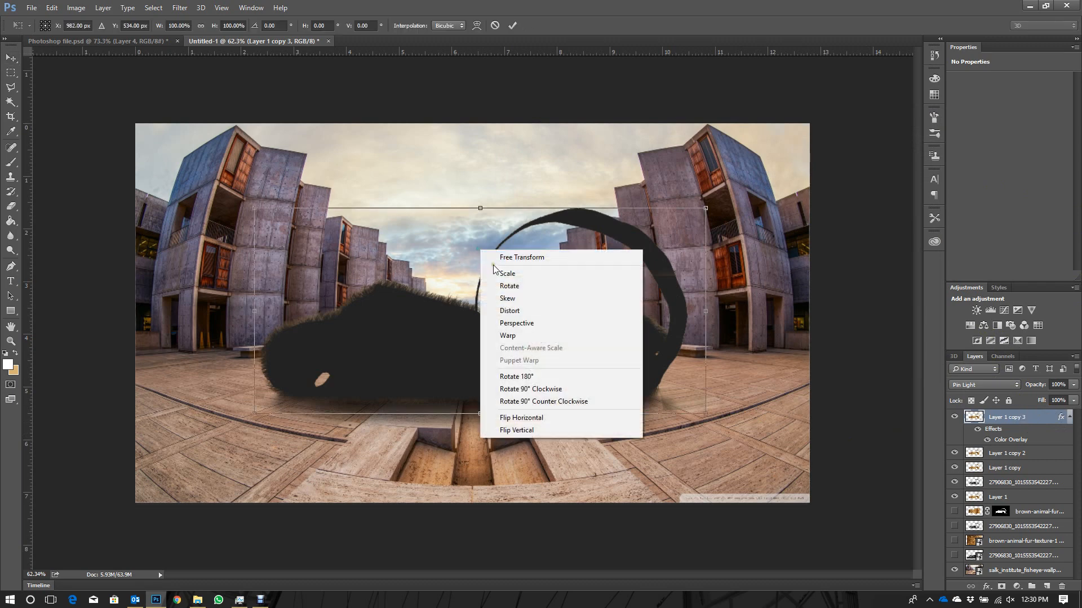
{"action": "left_click", "coordinate": [526, 312]}
{"action": "left_click_drag", "start_coordinate": [480, 209], "coordinate": [496, 499]}
{"action": "left_click_drag", "start_coordinate": [507, 458], "coordinate": [492, 428]}
{"action": "mouse_move", "coordinate": [482, 474]}
{"action": "left_mouse_down"}
{"action": "mouse_move", "coordinate": [481, 501]}
{"action": "mouse_move", "coordinate": [477, 478]}
{"action": "mouse_move", "coordinate": [486, 480]}
{"action": "left_mouse_up"}
- Widen the shadow's near edge with a Perspective transform, nudge it into place below the model and apply the transform
{"action": "right_click", "coordinate": [657, 424]}
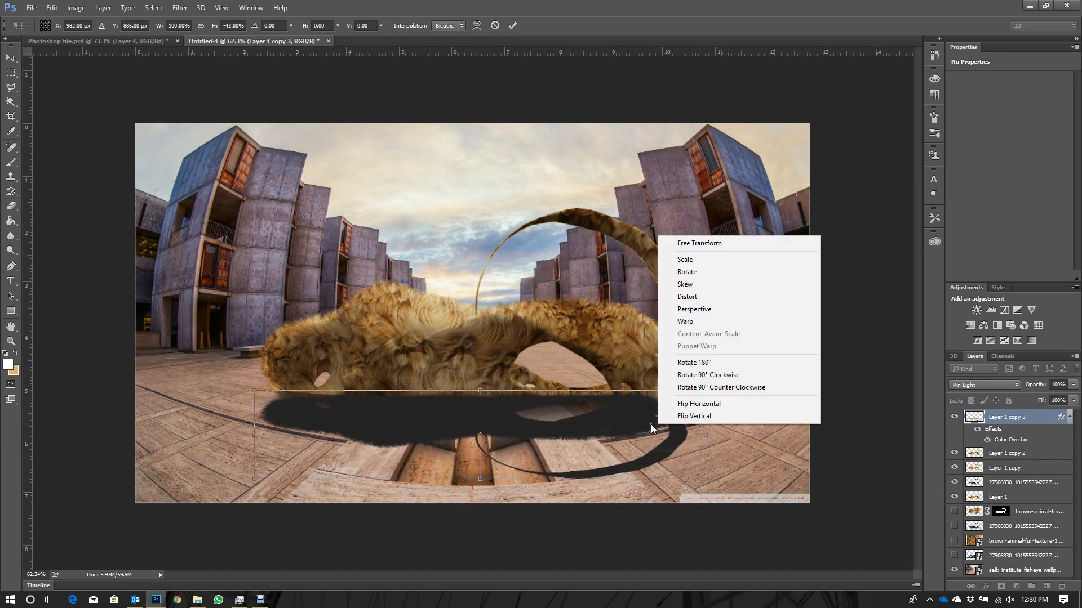
{"action": "left_click", "coordinate": [705, 310]}
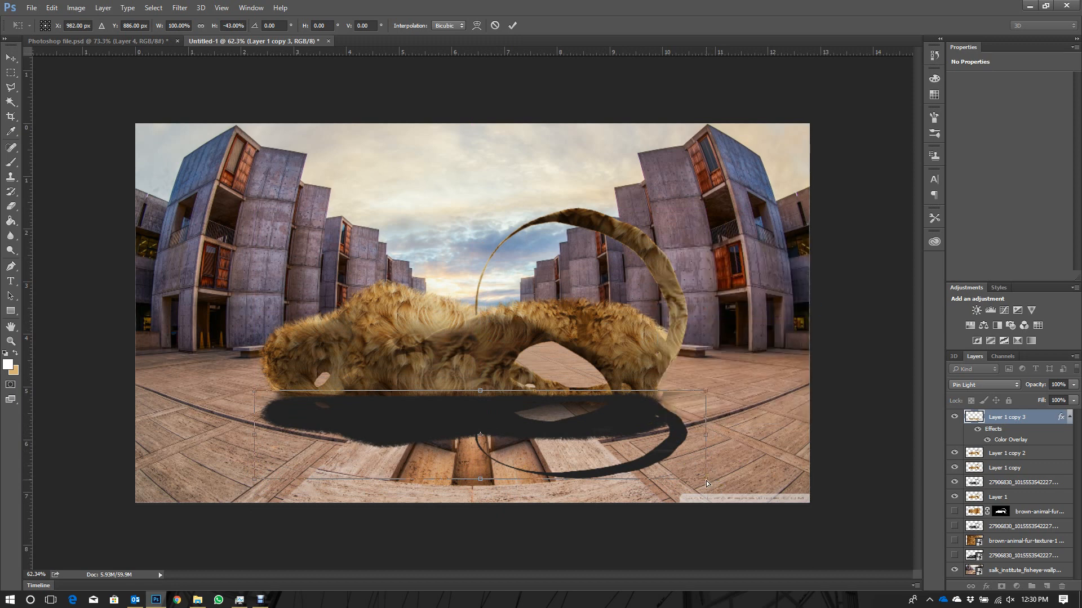
{"action": "left_click_drag", "start_coordinate": [707, 481], "coordinate": [821, 421]}
{"action": "left_click_drag", "start_coordinate": [505, 420], "coordinate": [508, 426]}
{"action": "key", "text": "Return"}
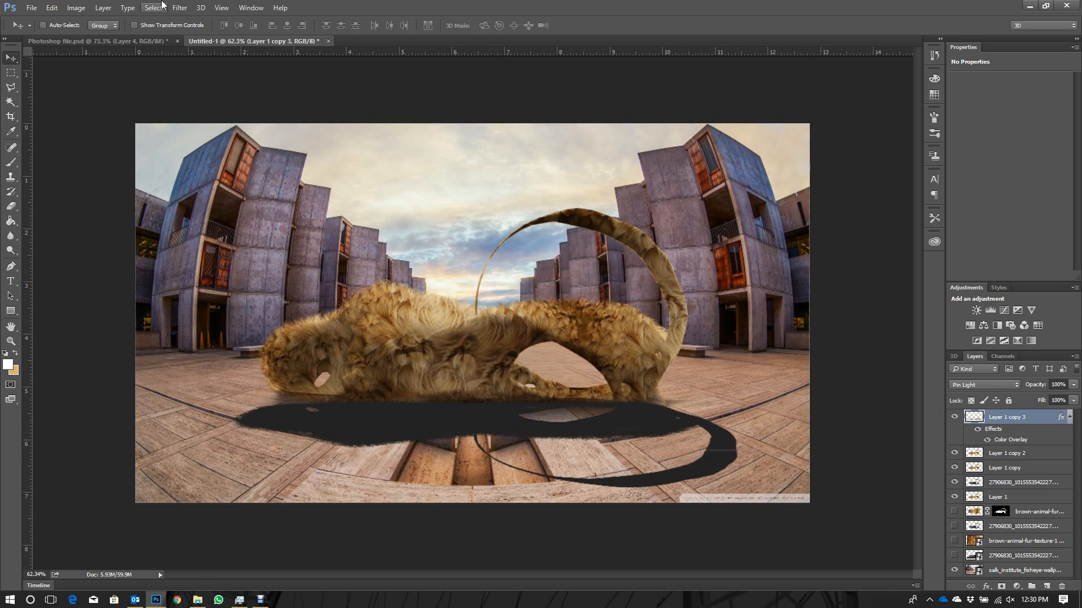
- Apply a Gaussian Blur with a 31.9-pixel radius to the shadow layer
{"action": "left_click", "coordinate": [180, 7]}
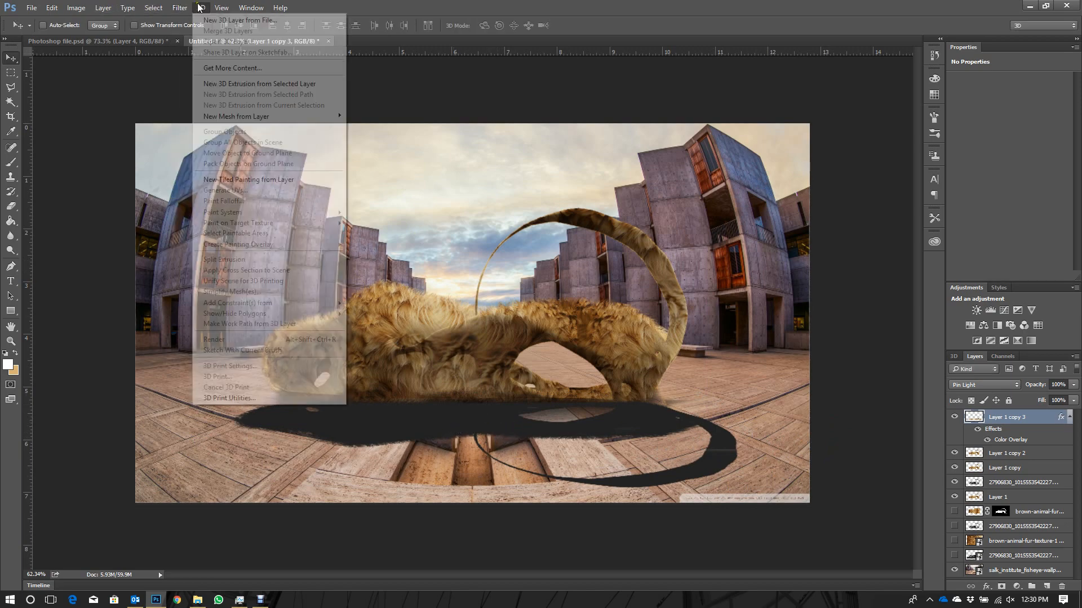
{"action": "mouse_move", "coordinate": [208, 129]}
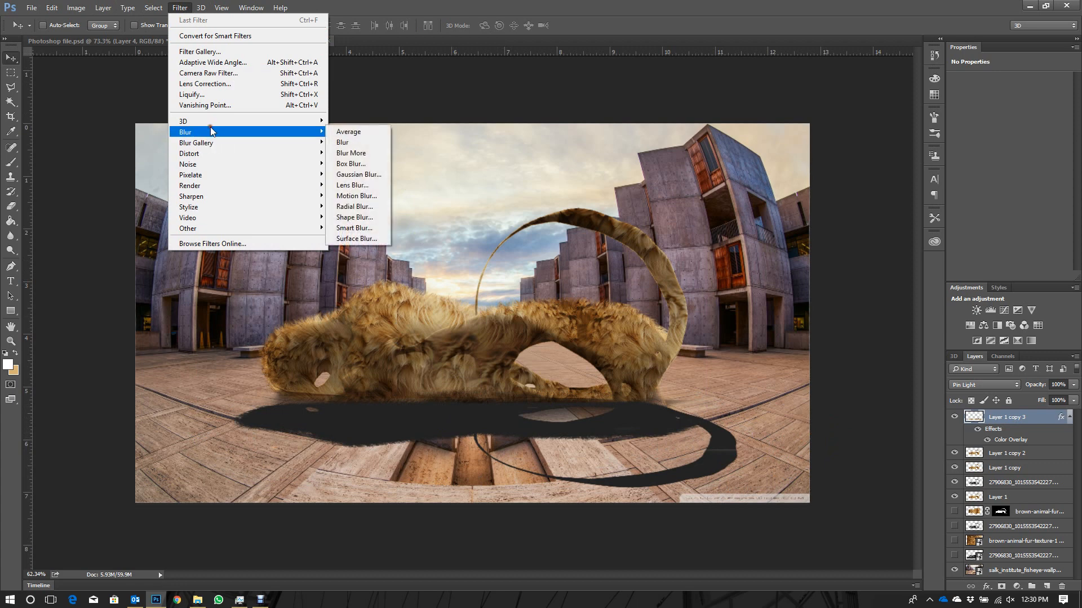
{"action": "left_click", "coordinate": [360, 175]}
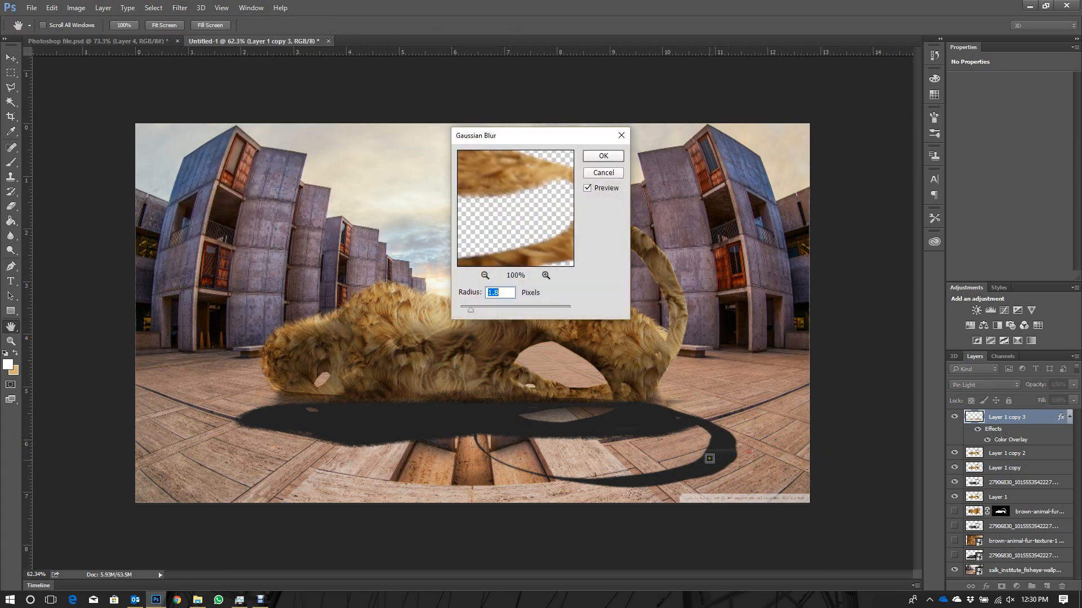
{"action": "left_click_drag", "start_coordinate": [472, 309], "coordinate": [512, 307]}
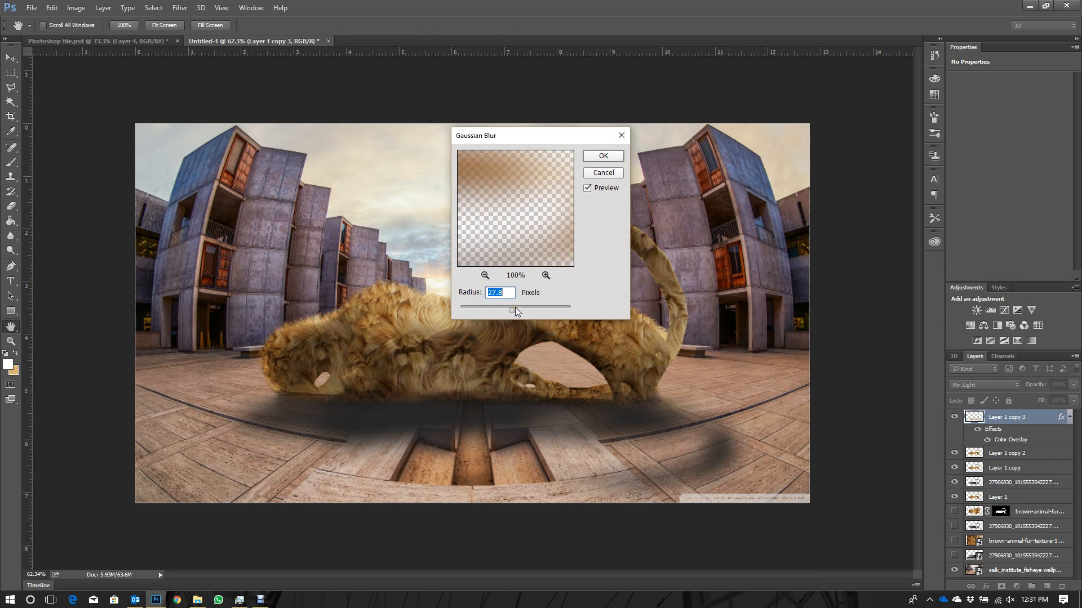
{"action": "left_click_drag", "start_coordinate": [515, 308], "coordinate": [513, 307]}
{"action": "left_click", "coordinate": [604, 158]}
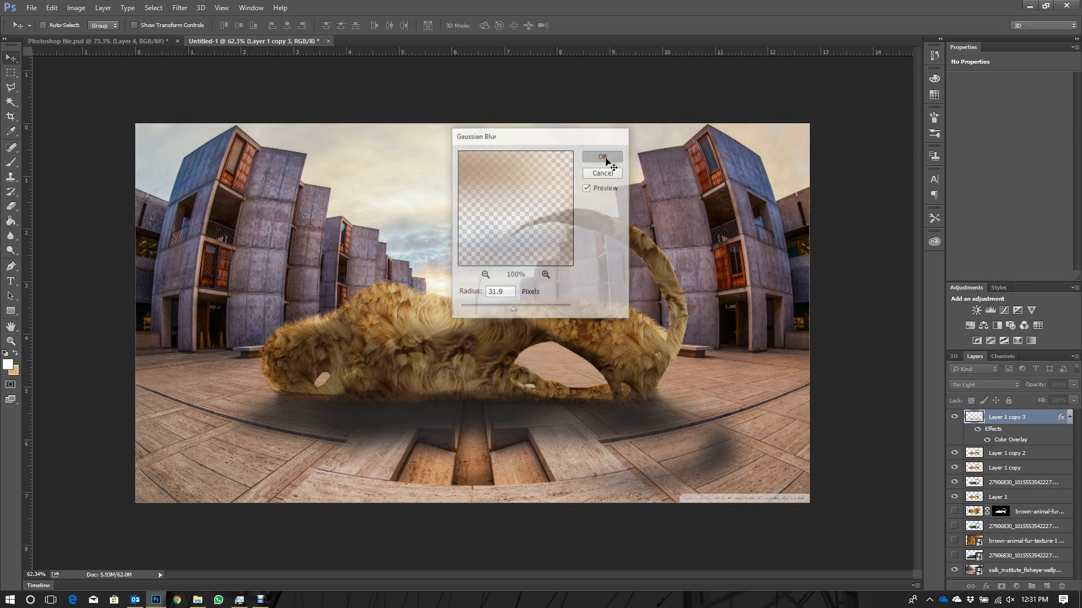
- Set the shadow layer's blend mode to Multiply and its opacity to 52%, comparing the image with the shadow on and off
{"action": "left_click", "coordinate": [988, 386]}
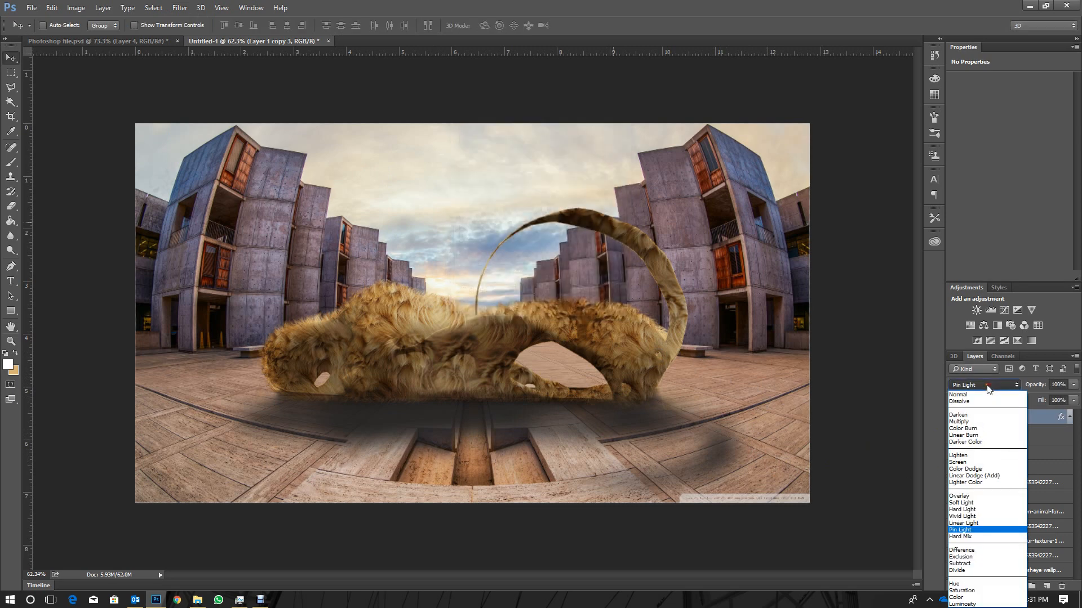
{"action": "left_click", "coordinate": [973, 420]}
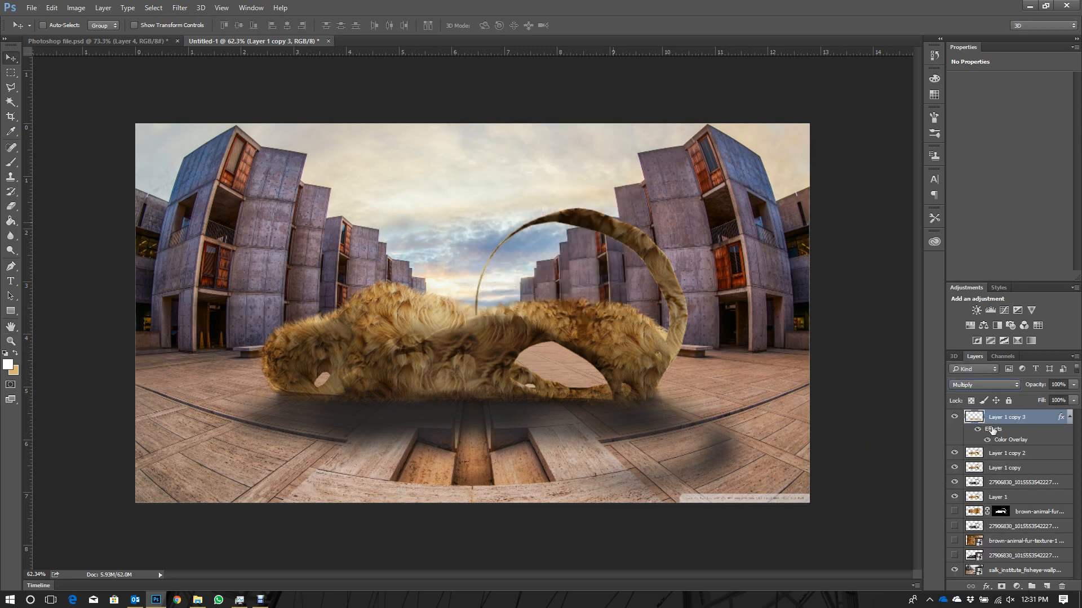
{"action": "left_click", "coordinate": [955, 417]}
{"action": "left_click", "coordinate": [954, 417]}
{"action": "left_click_drag", "start_coordinate": [1024, 392], "coordinate": [1029, 389]}
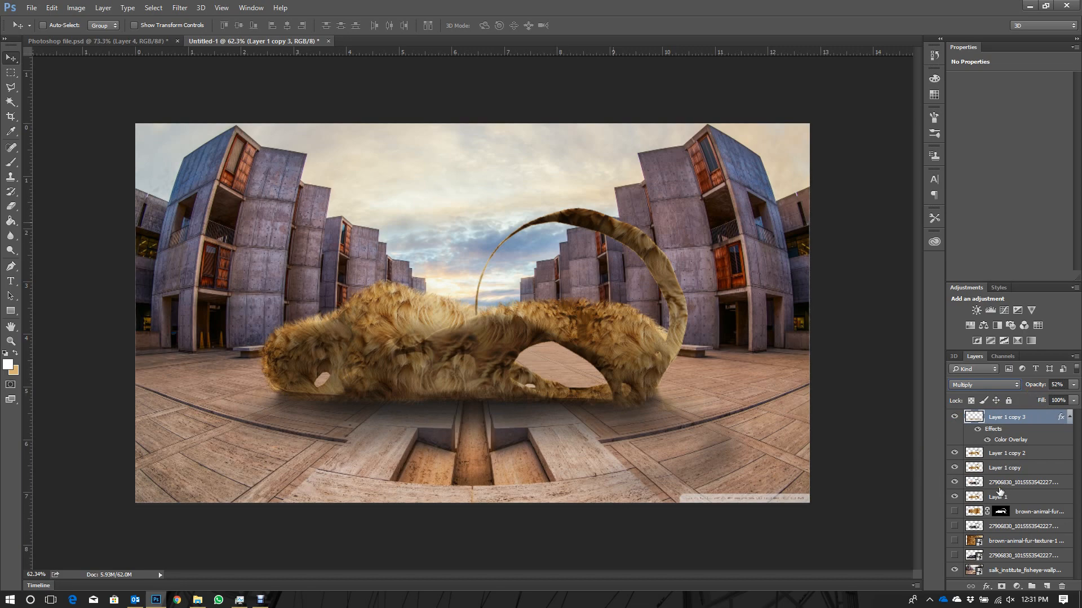
- Switch to File Explorer and look through the Rendering tutorial folder and its Export subfolder for people cutout files
{"action": "left_click", "coordinate": [198, 600]}
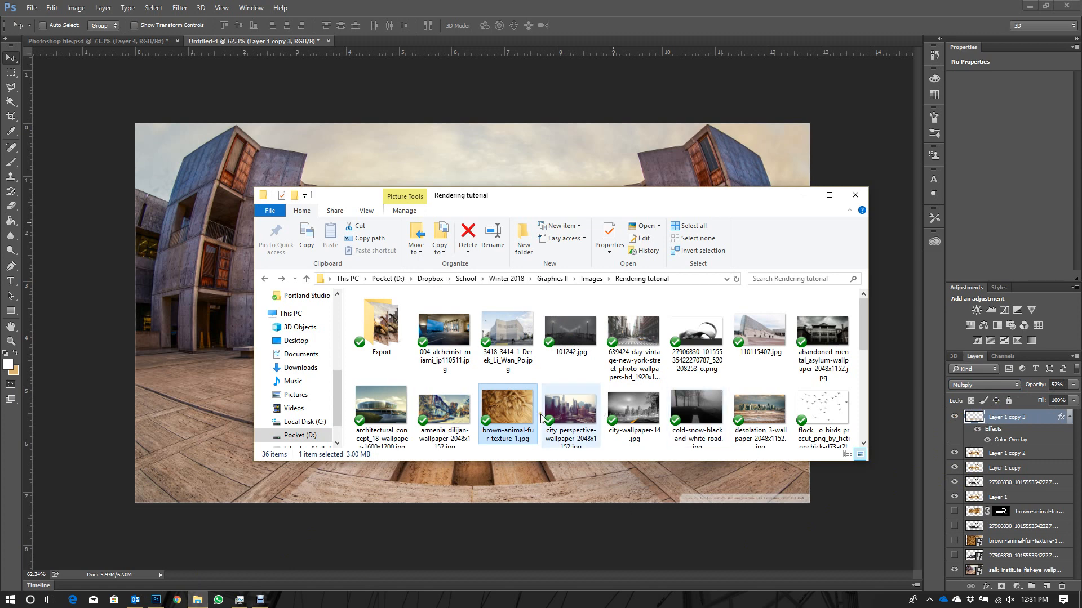
{"action": "scroll", "coordinate": [586, 405], "scroll_direction": "down", "scroll_amount": 5}
{"action": "scroll", "coordinate": [696, 395], "scroll_direction": "up", "scroll_amount": 5}
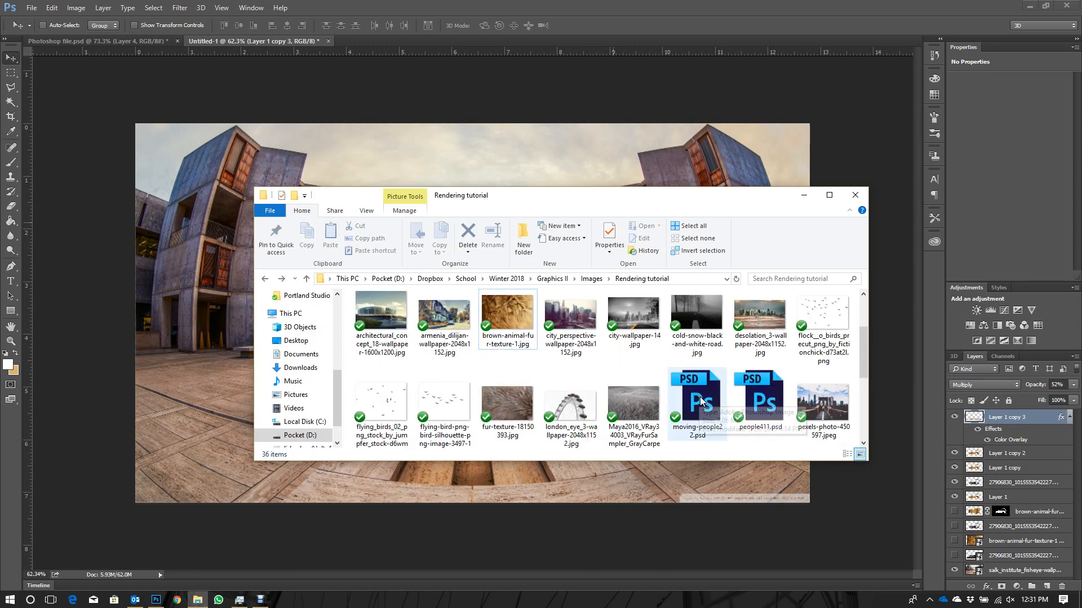
{"action": "left_click", "coordinate": [389, 321]}
{"action": "double_click", "coordinate": [389, 321]}
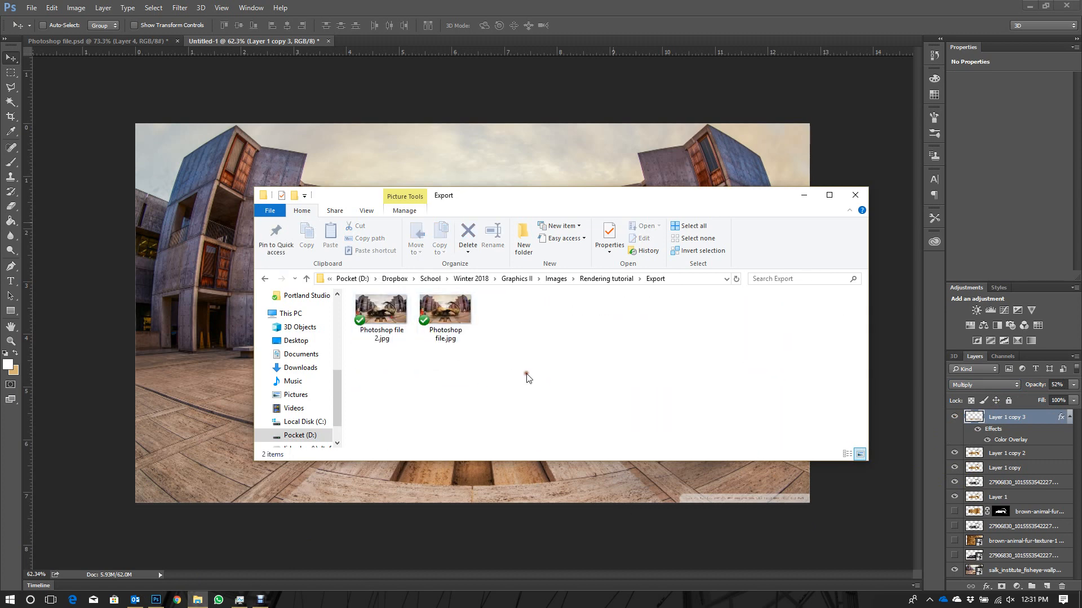
{"action": "key", "text": "alt+Left"}
{"action": "scroll", "coordinate": [671, 379], "scroll_direction": "down", "scroll_amount": 2}
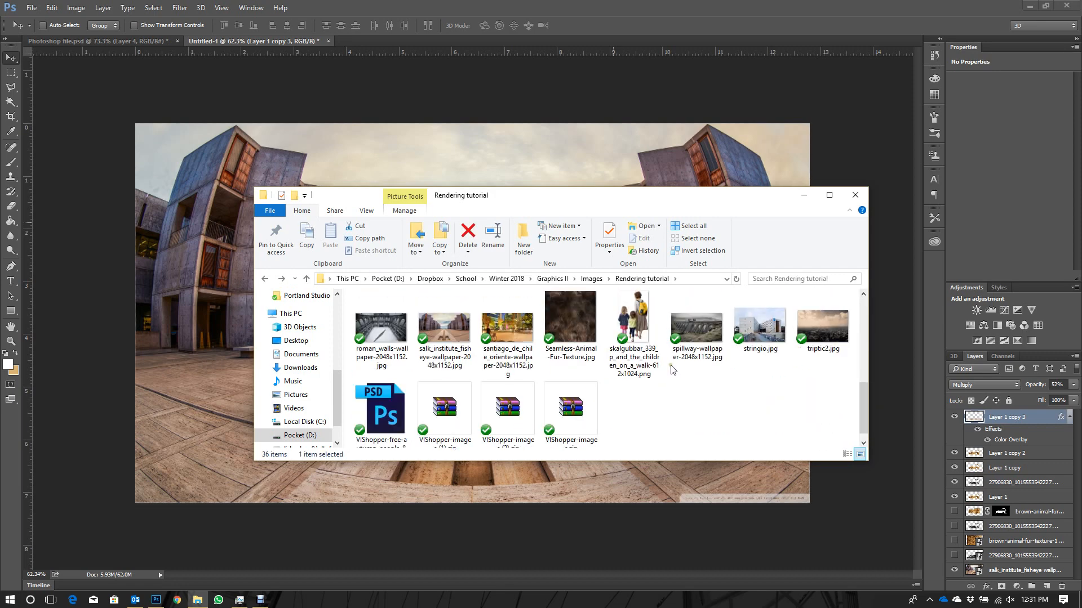
- Select moving-people22.psd, people411.psd and the VIShopper free autumn people PSD together in the Rendering tutorial folder
{"action": "left_click", "coordinate": [674, 363]}
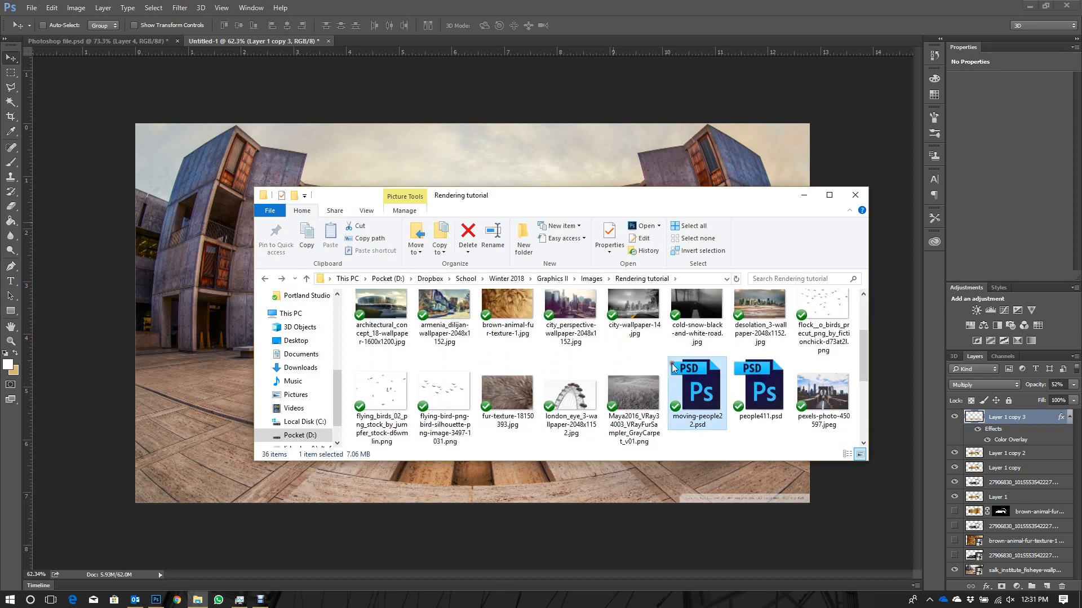
{"action": "scroll", "coordinate": [743, 364], "scroll_direction": "down", "scroll_amount": 3}
{"action": "scroll", "coordinate": [744, 364], "scroll_direction": "up", "scroll_amount": 2}
{"action": "left_click", "coordinate": [760, 310], "text": "ctrl"}
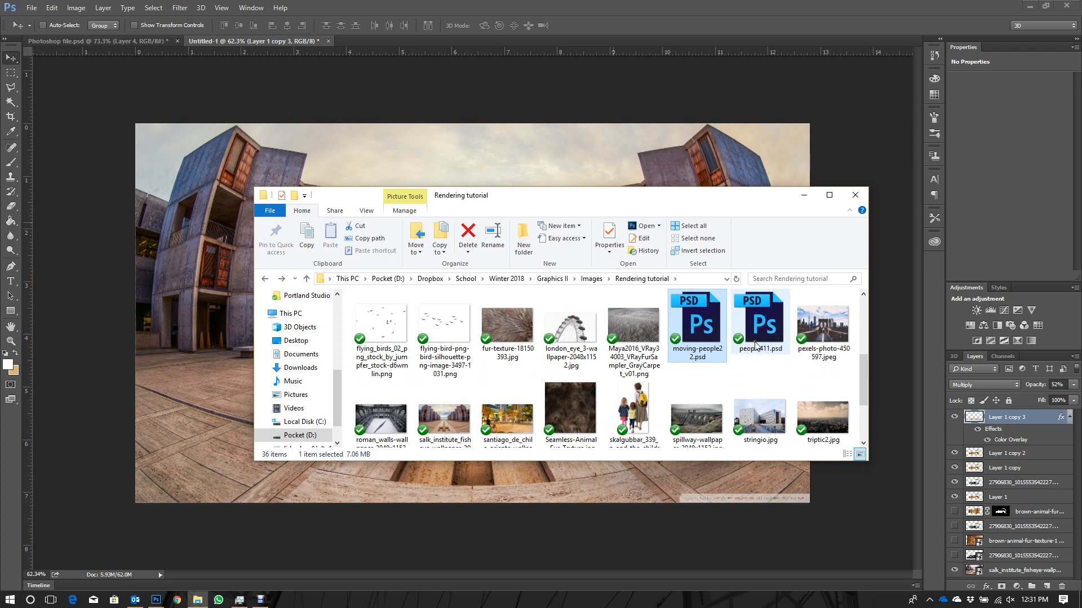
{"action": "scroll", "coordinate": [434, 411], "scroll_direction": "down", "scroll_amount": 2}
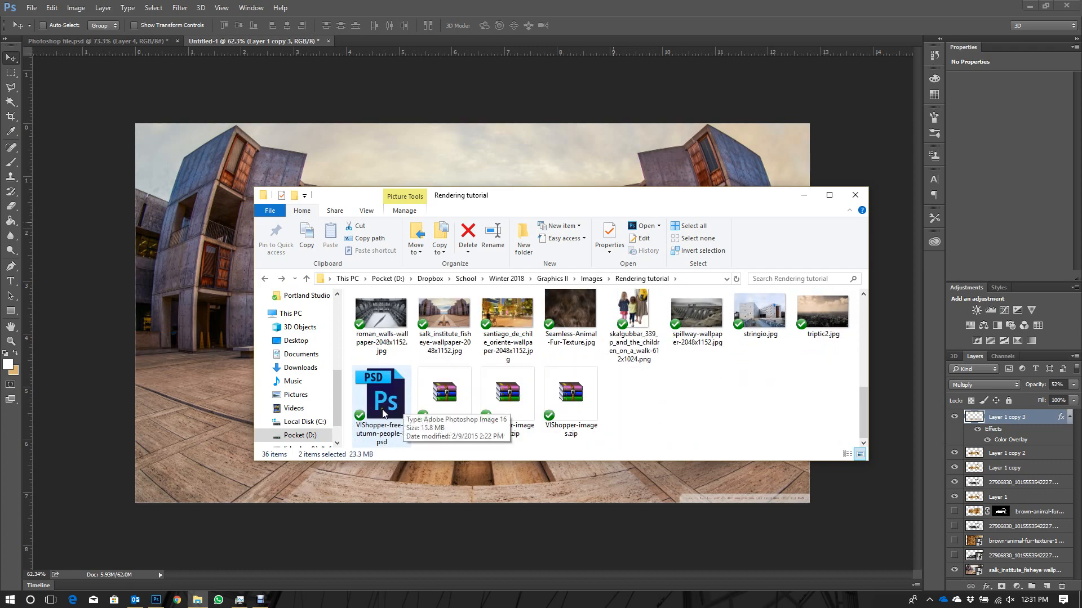
{"action": "left_click", "coordinate": [383, 403], "text": "ctrl"}
- Switch to Chrome, search Google for "cutout people" and view the image results
{"action": "left_click", "coordinate": [177, 601]}
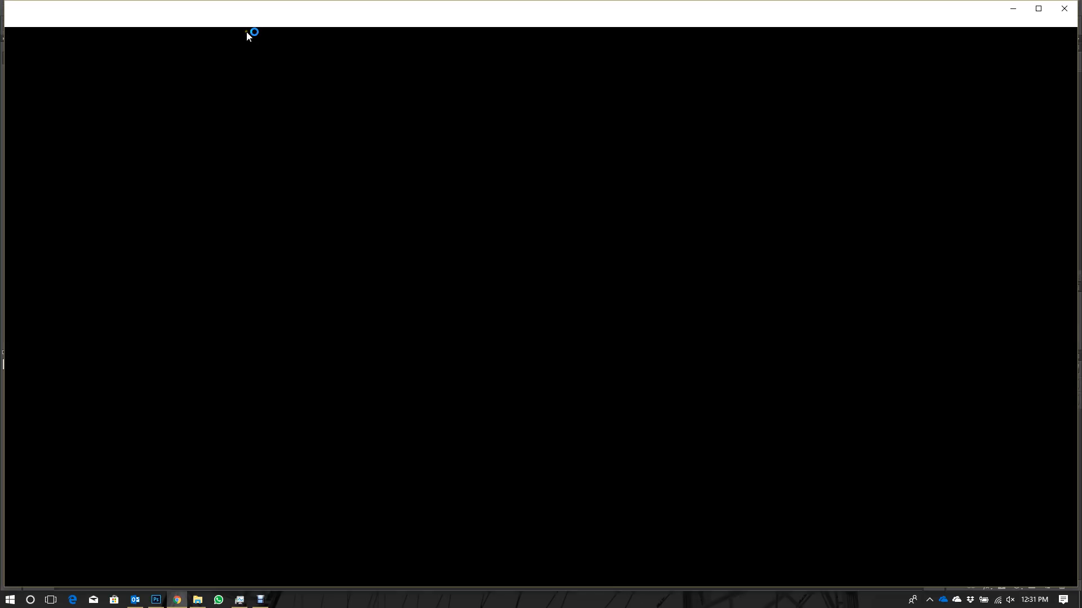
{"action": "type", "text": "cut"}
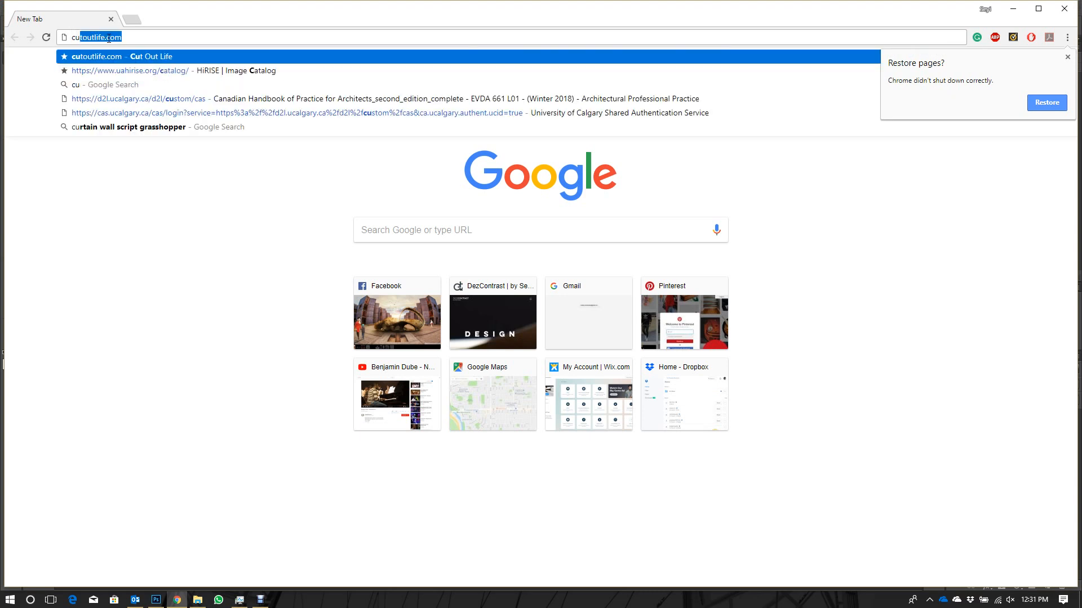
{"action": "type", "text": "out people"}
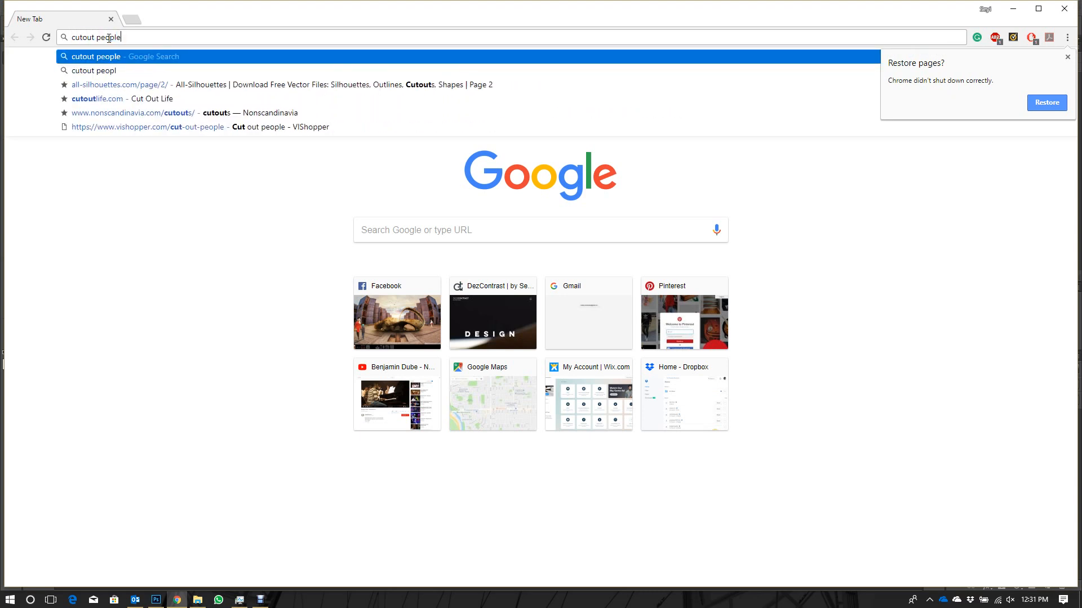
{"action": "key", "text": "Return"}
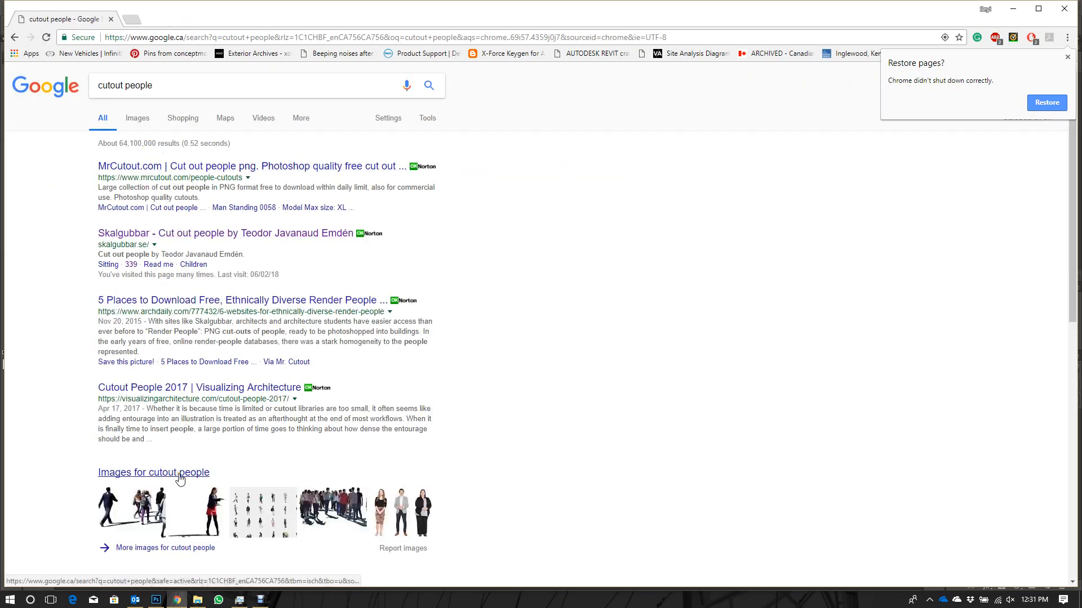
{"action": "left_click", "coordinate": [140, 120]}
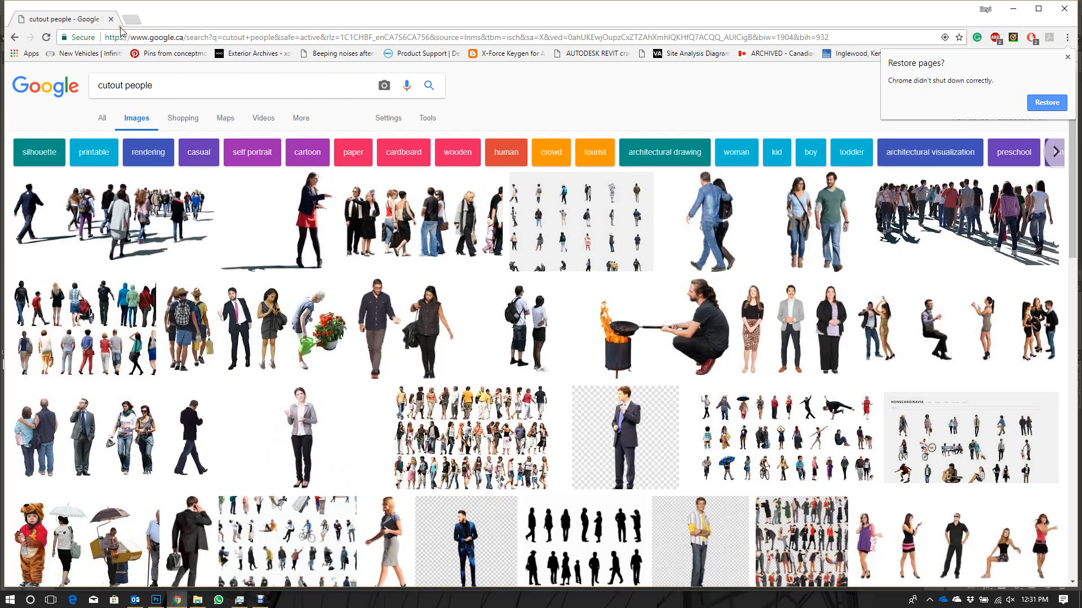
- Open the VIShopper ground textures page in a new browser tab
{"action": "left_click", "coordinate": [135, 22]}
{"action": "type", "text": "vishopper"}
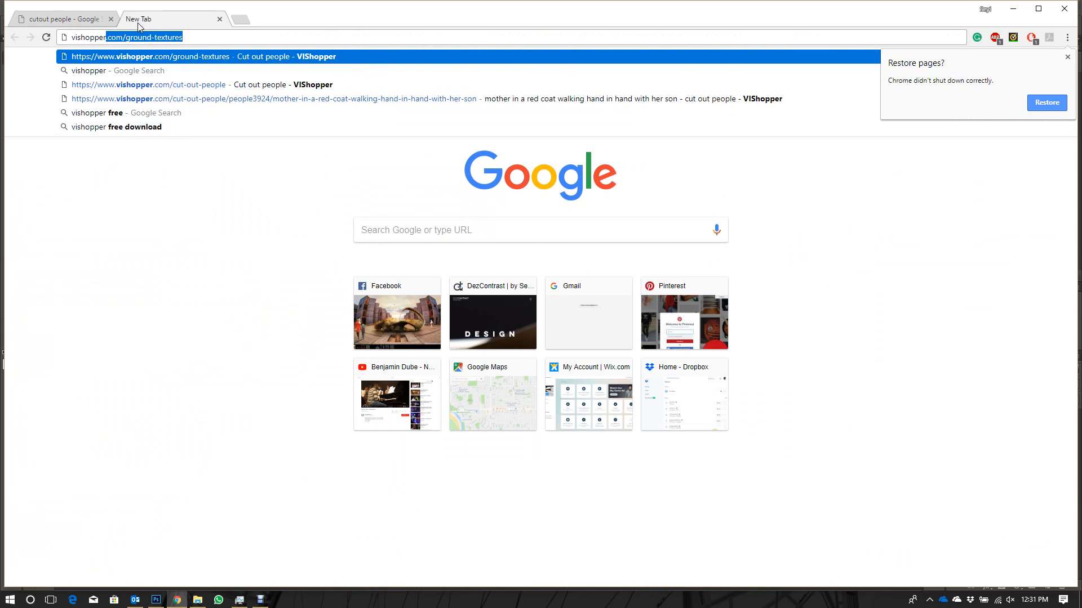
{"action": "key", "text": "Delete"}
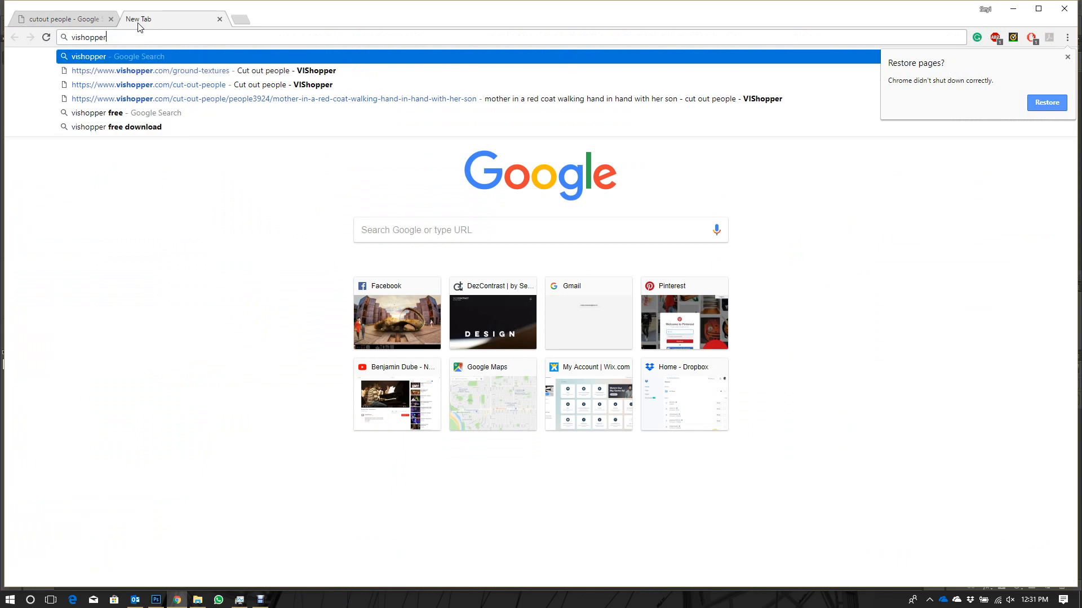
{"action": "key", "text": "Down"}
{"action": "key", "text": "Return"}
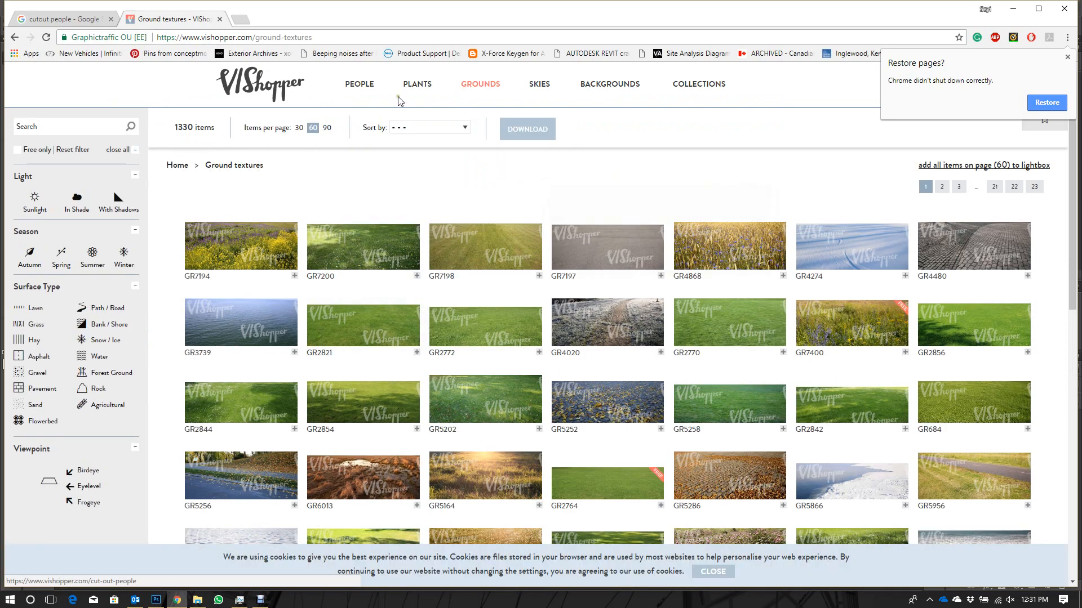
- Return to the Rendering tutorial folder and open the three selected people PSD files in Photoshop
{"action": "left_click", "coordinate": [1017, 14]}
{"action": "scroll", "coordinate": [686, 357], "scroll_direction": "up", "scroll_amount": 1}
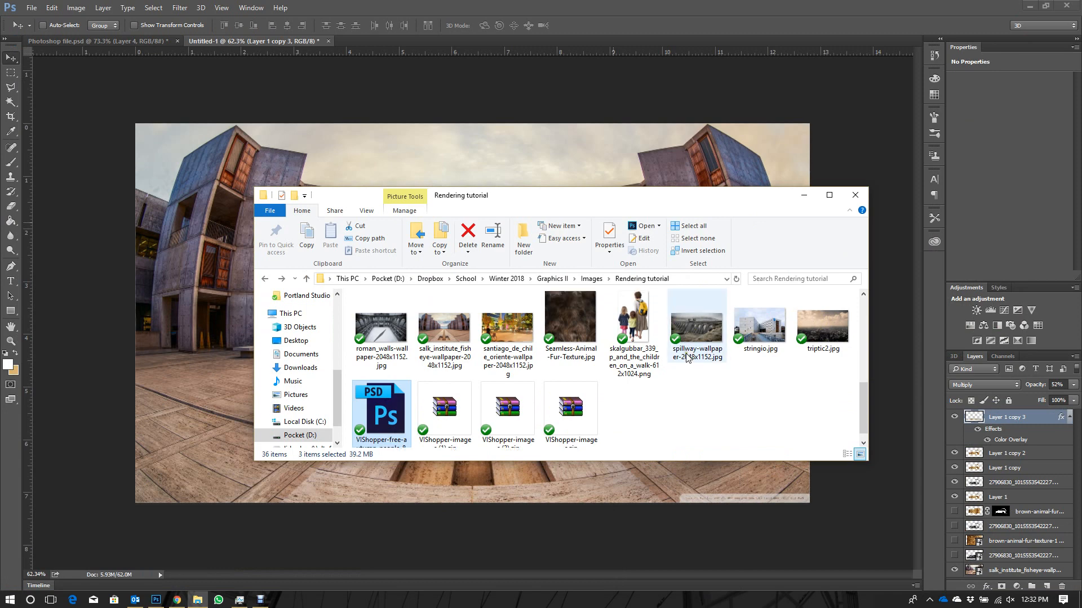
{"action": "scroll", "coordinate": [686, 356], "scroll_direction": "up", "scroll_amount": 2}
{"action": "left_click", "coordinate": [367, 36]}
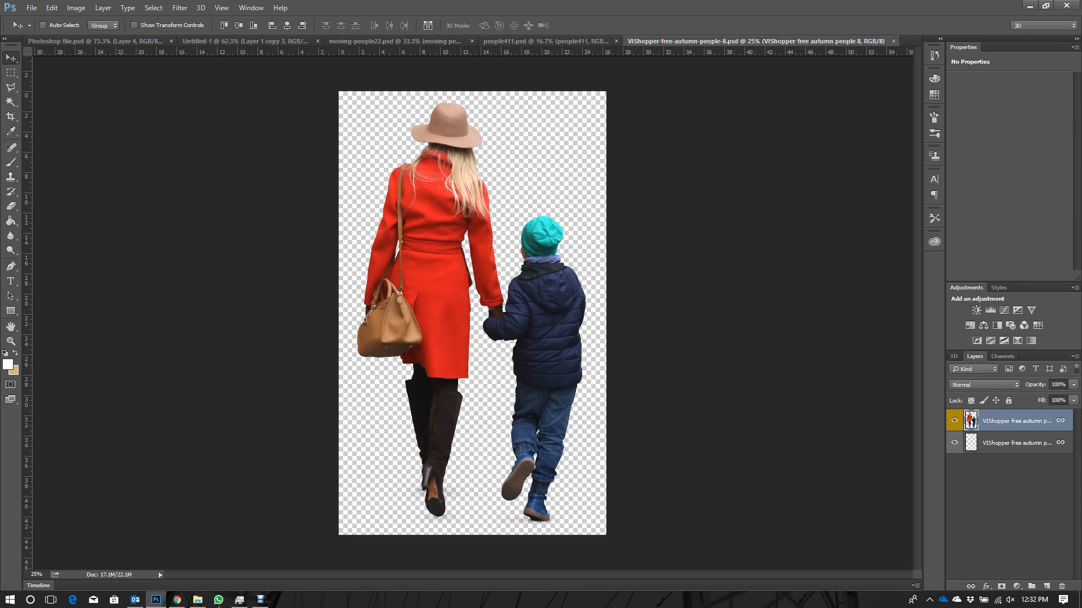
- Switch to Chrome, search for "mr cutout" in a new tab and open the MrCutout.com website
{"action": "left_click", "coordinate": [176, 600]}
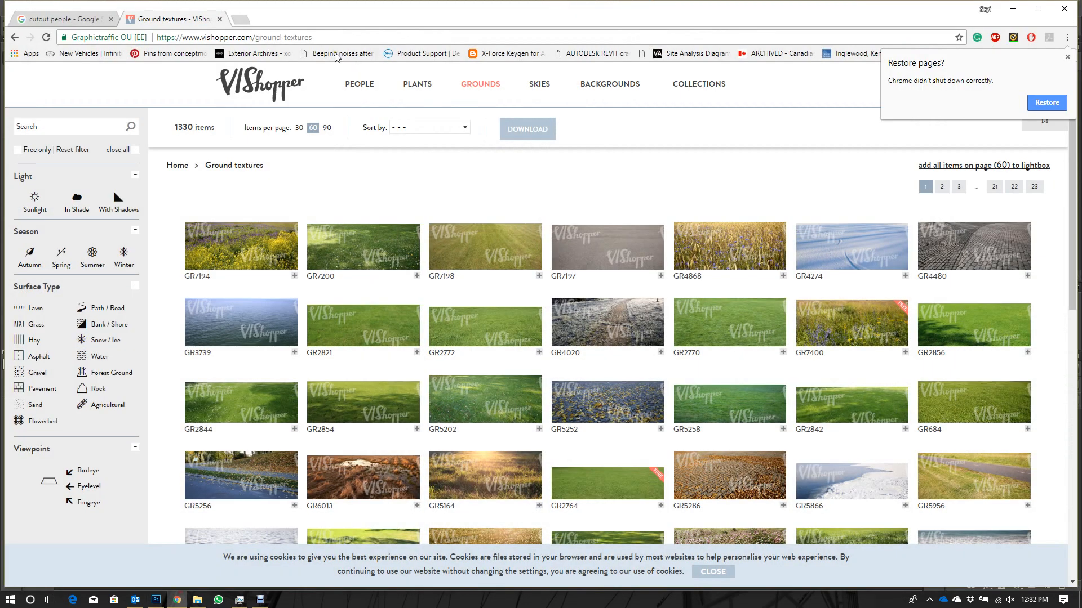
{"action": "left_click", "coordinate": [241, 19]}
{"action": "type", "text": "mr cutout"}
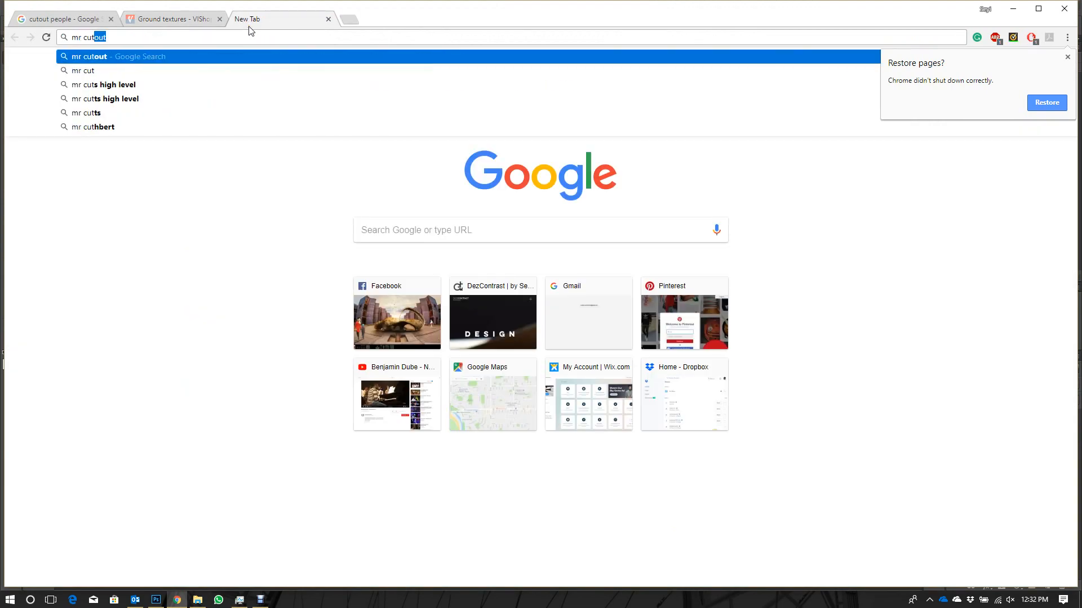
{"action": "key", "text": "Return"}
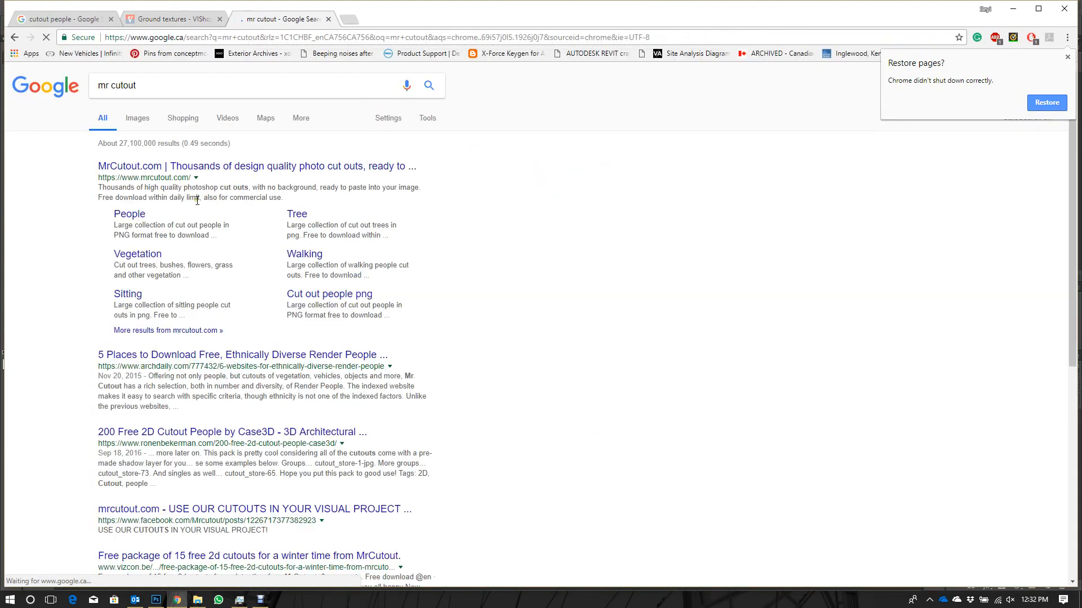
{"action": "left_click", "coordinate": [352, 166]}
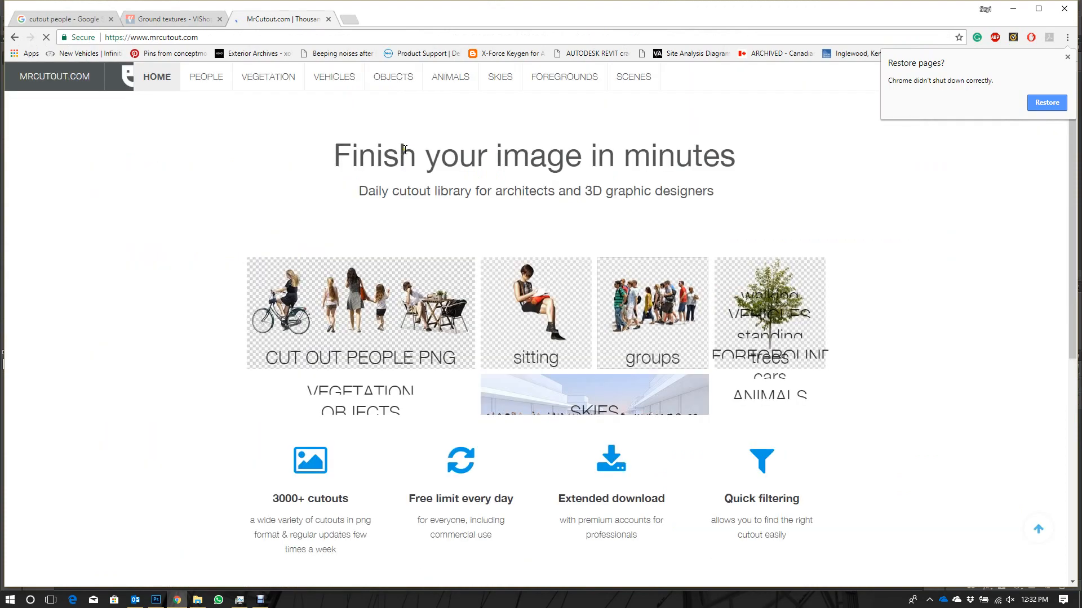
- Look over the cutout categories on the MrCutout.com home page, then switch back to Photoshop
{"action": "scroll", "coordinate": [622, 224], "scroll_direction": "down", "scroll_amount": 2}
{"action": "scroll", "coordinate": [623, 224], "scroll_direction": "down", "scroll_amount": 5}
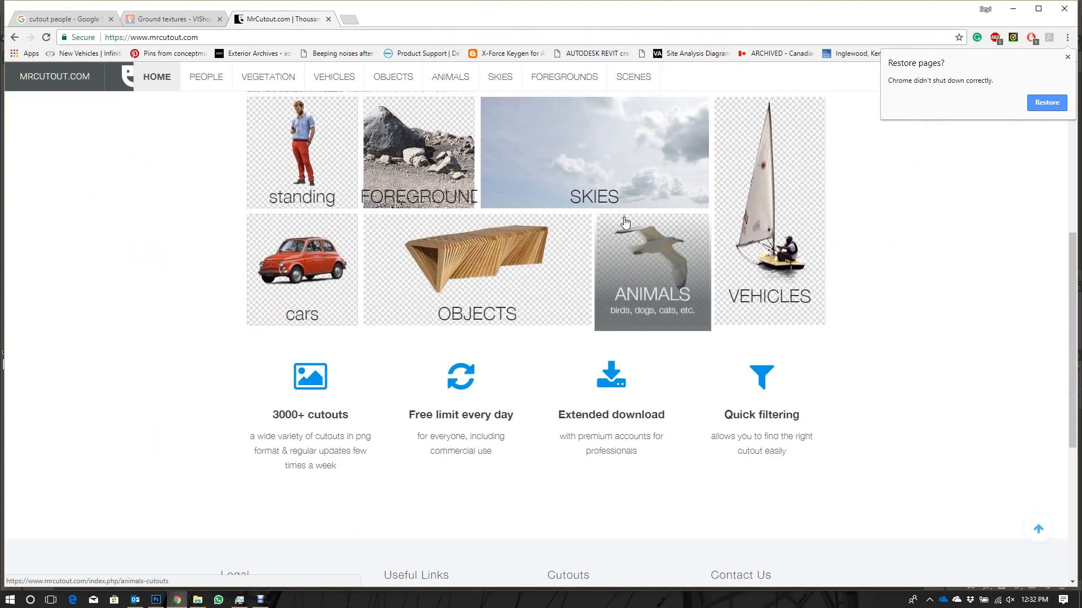
{"action": "scroll", "coordinate": [762, 251], "scroll_direction": "up", "scroll_amount": 3}
{"action": "scroll", "coordinate": [744, 247], "scroll_direction": "up", "scroll_amount": 2}
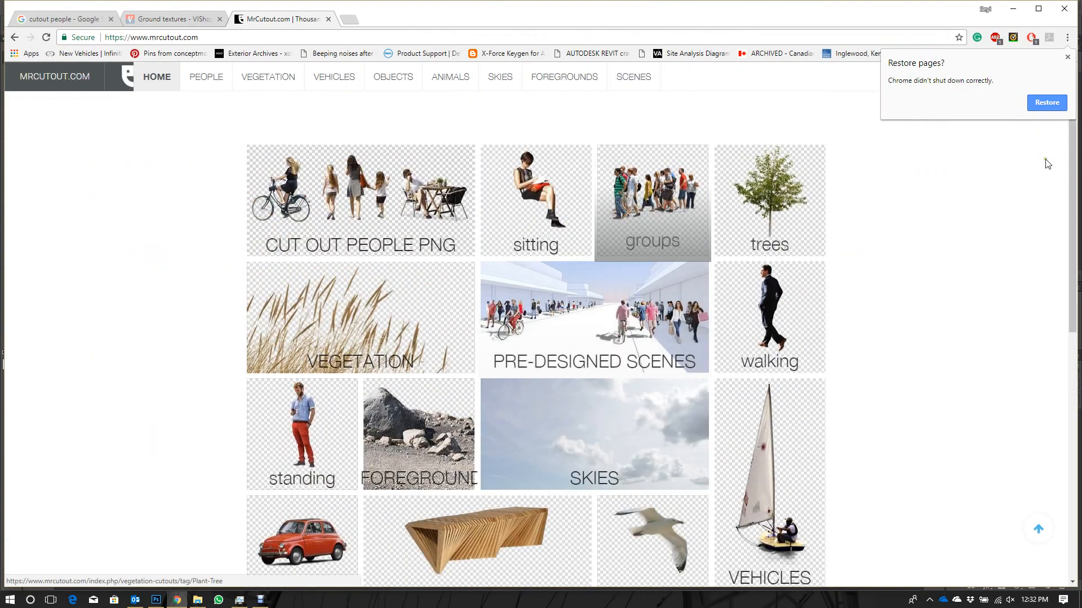
{"action": "left_click", "coordinate": [1014, 9]}
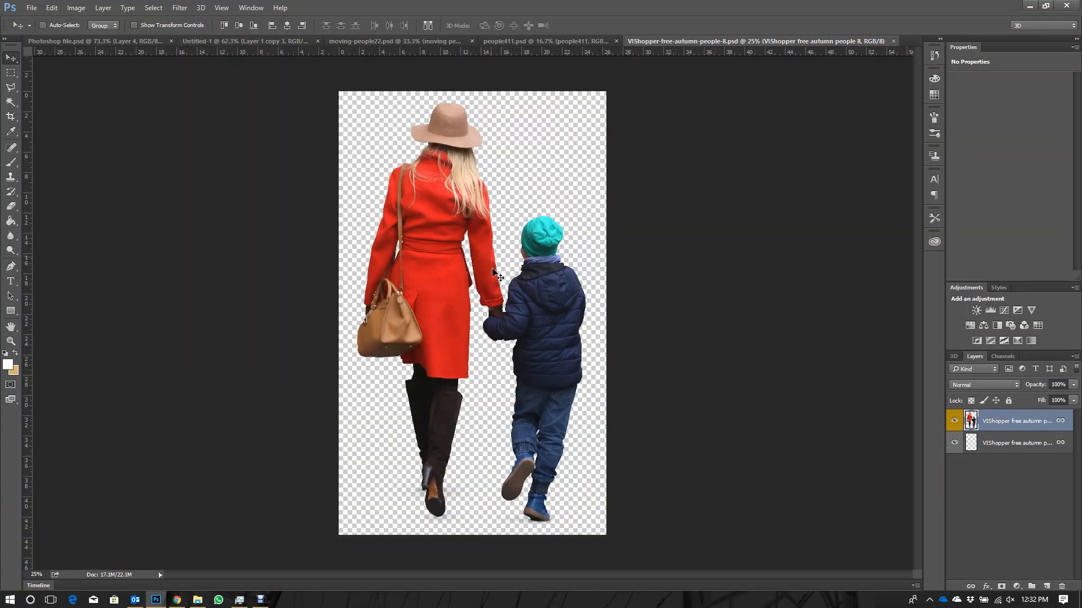
- Copy the linked woman-and-child cutout layers from the VIShopper file into Photoshop file.psd
{"action": "left_click_drag", "start_coordinate": [471, 248], "coordinate": [127, 90]}
{"action": "left_click_drag", "start_coordinate": [245, 279], "coordinate": [258, 270]}
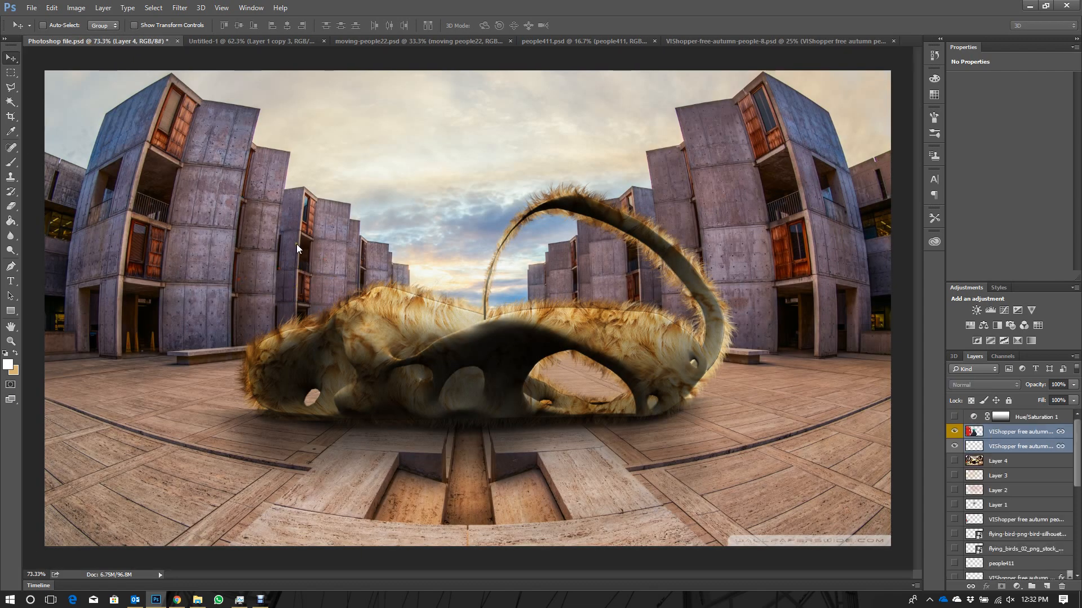
{"action": "scroll", "coordinate": [303, 243], "scroll_direction": "down", "scroll_amount": 5}
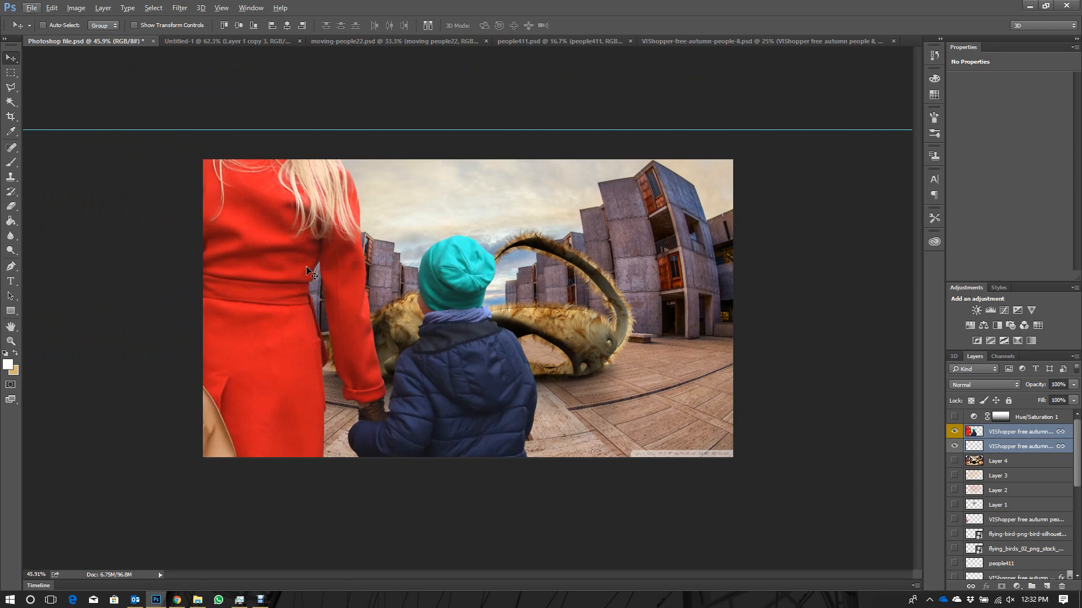
- Scale the woman-and-child cutout proportionally about its centre to 31.61% with Free Transform
{"action": "key", "text": "ctrl+t"}
{"action": "scroll", "coordinate": [466, 203], "scroll_direction": "down", "scroll_amount": 3}
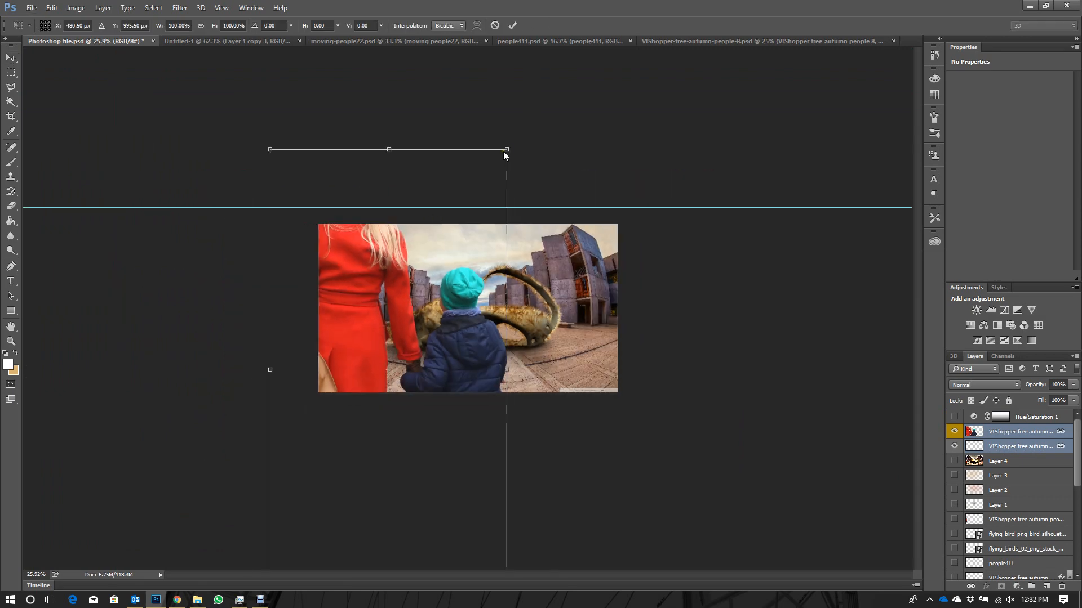
{"action": "left_click_drag", "start_coordinate": [507, 149], "coordinate": [427, 300]}
{"action": "scroll", "coordinate": [426, 300], "scroll_direction": "up", "scroll_amount": 4}
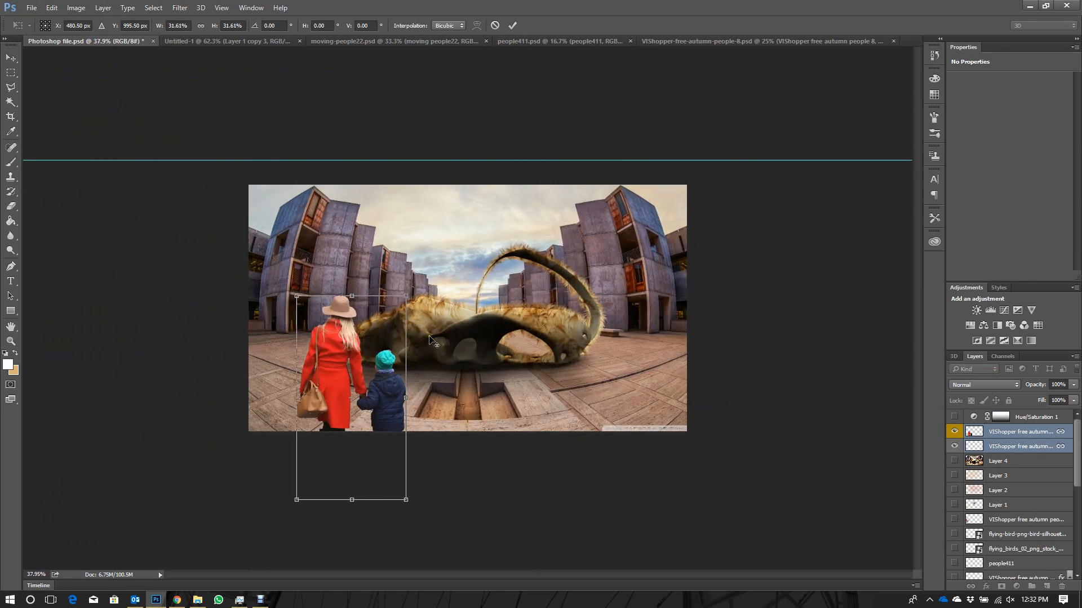
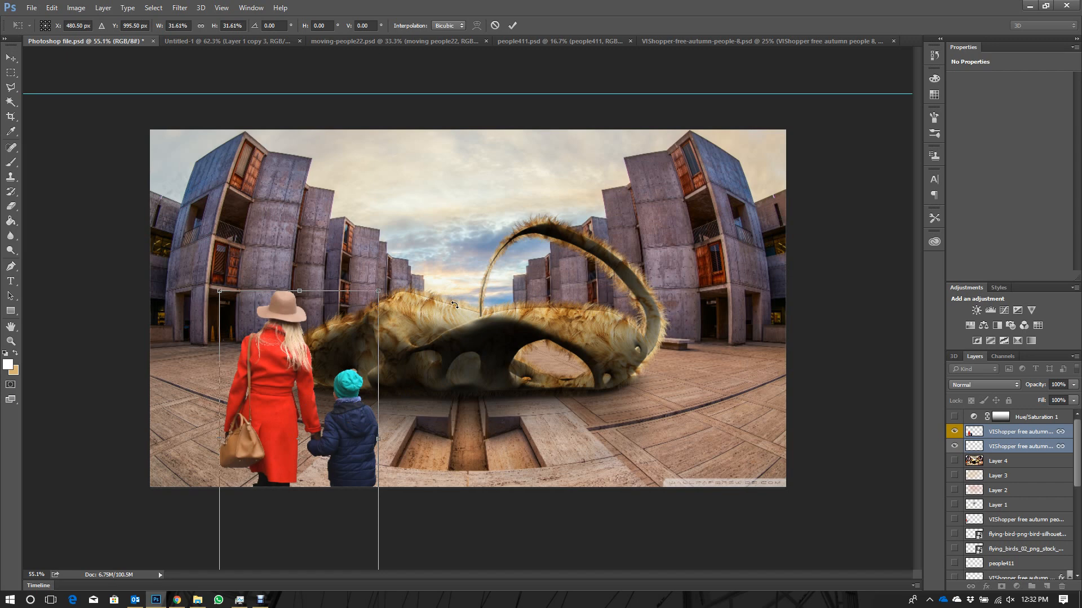
- Commit the woman-and-child scaling, show the rulers and place a horizontal guide at the plaza's horizon, at about 8 in
{"action": "key", "text": "Return"}
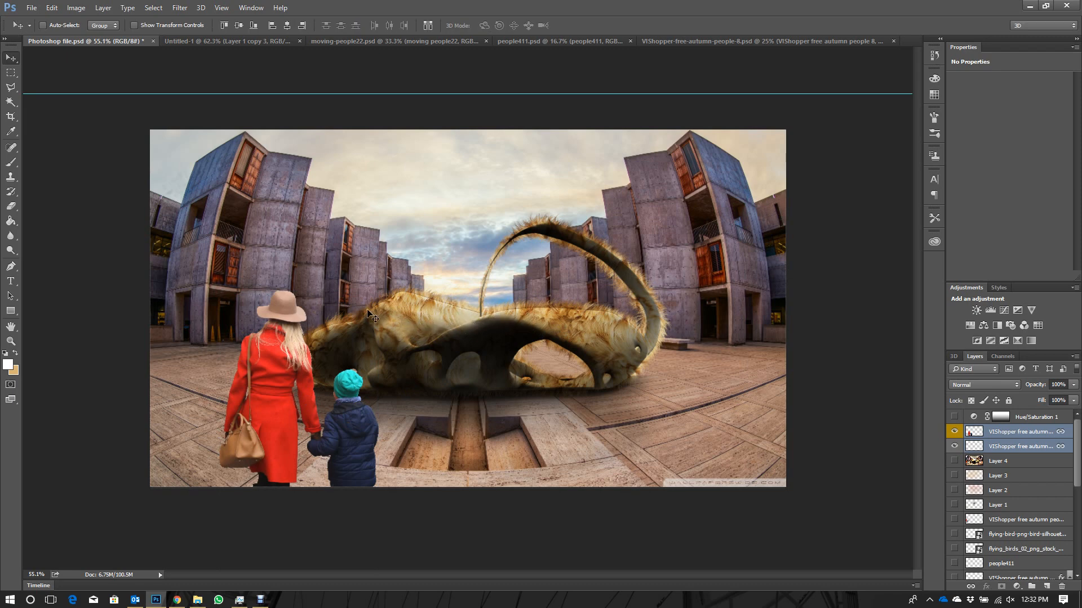
{"action": "key", "text": "ctrl+r"}
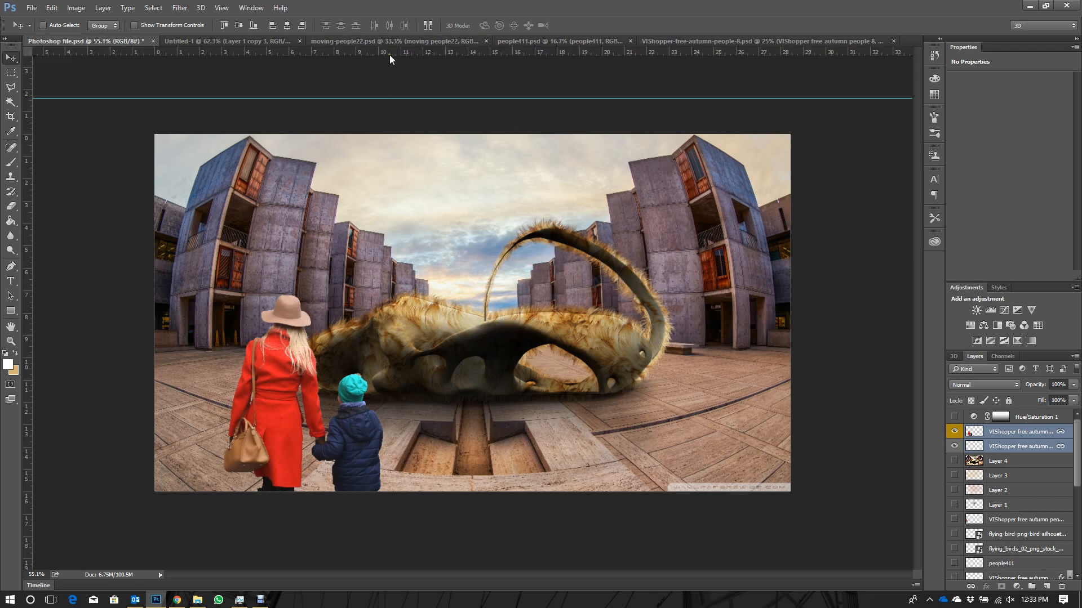
{"action": "left_click_drag", "start_coordinate": [389, 55], "coordinate": [430, 317]}
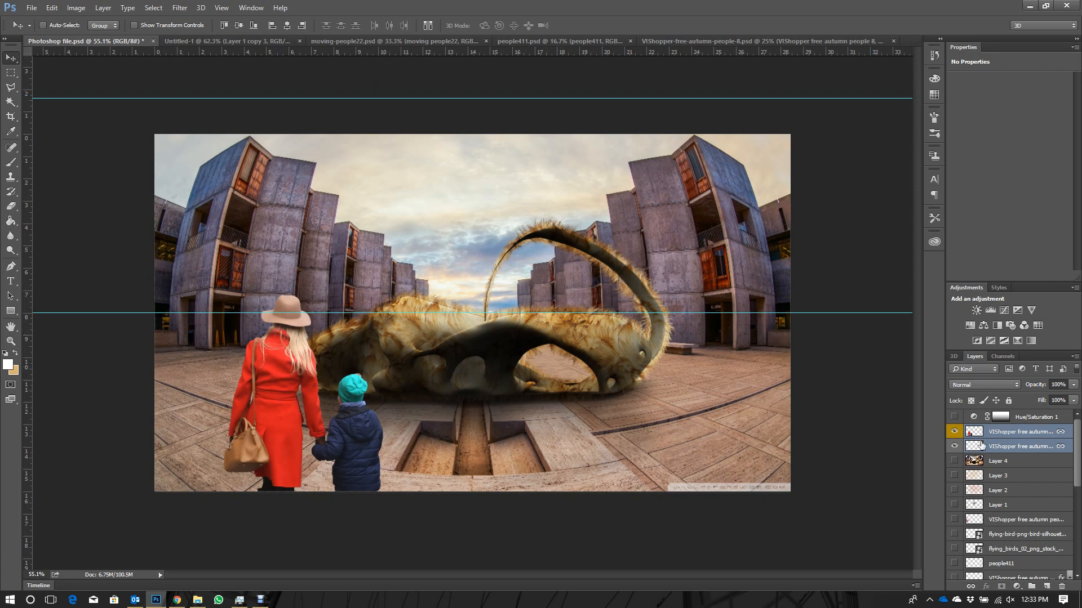
- Scale the woman-and-child cutout to about 43% and place it at the image's left edge with the hat touching the horizon guide
{"action": "key", "text": "ctrl+t"}
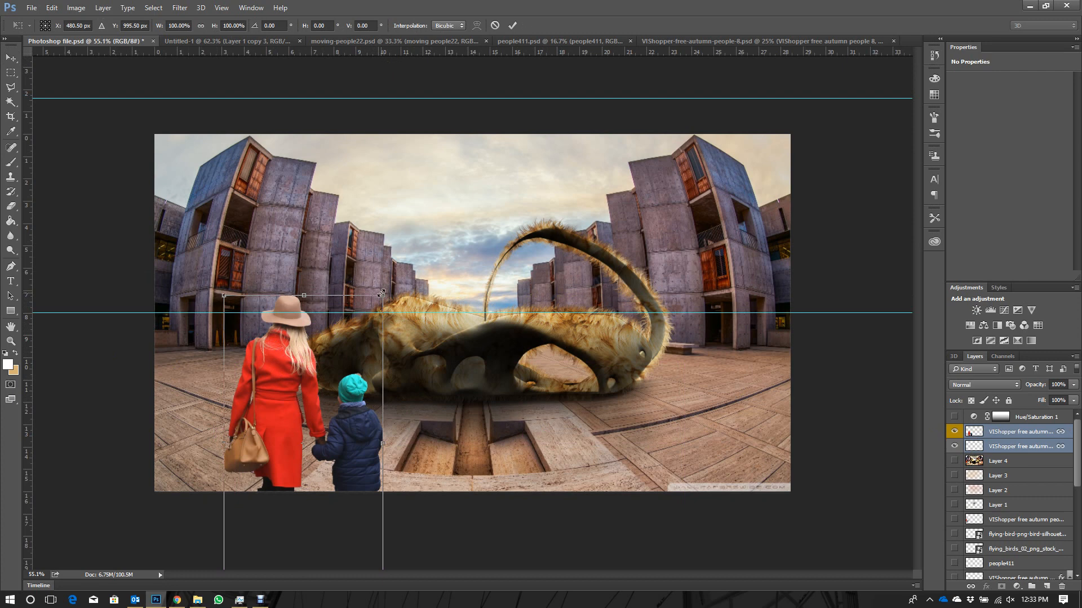
{"action": "left_click_drag", "start_coordinate": [382, 294], "coordinate": [336, 347]}
{"action": "left_click_drag", "start_coordinate": [310, 428], "coordinate": [211, 388]}
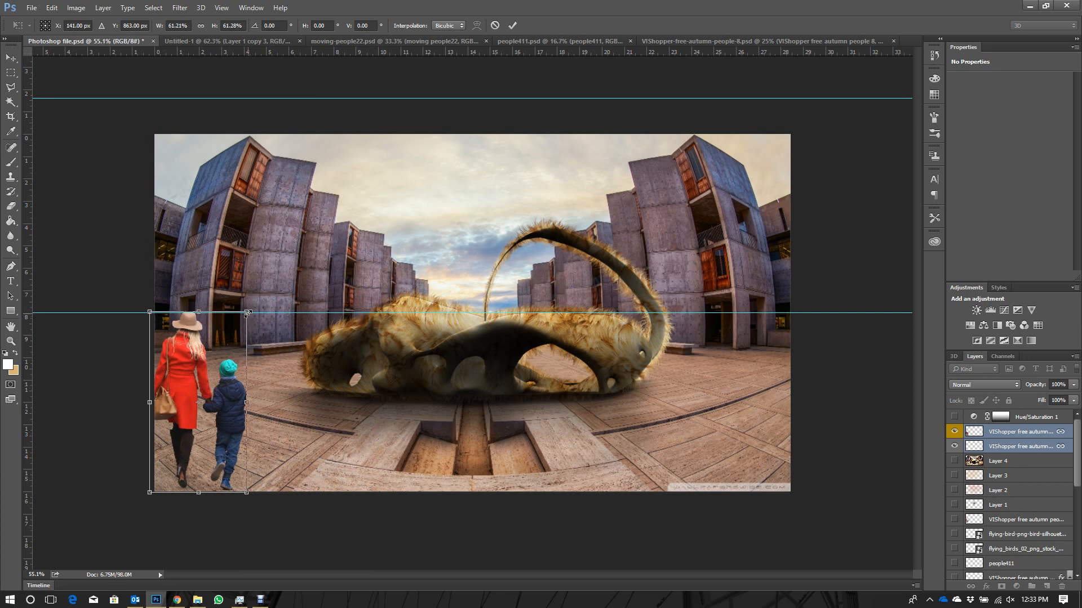
{"action": "left_click_drag", "start_coordinate": [247, 313], "coordinate": [264, 280]}
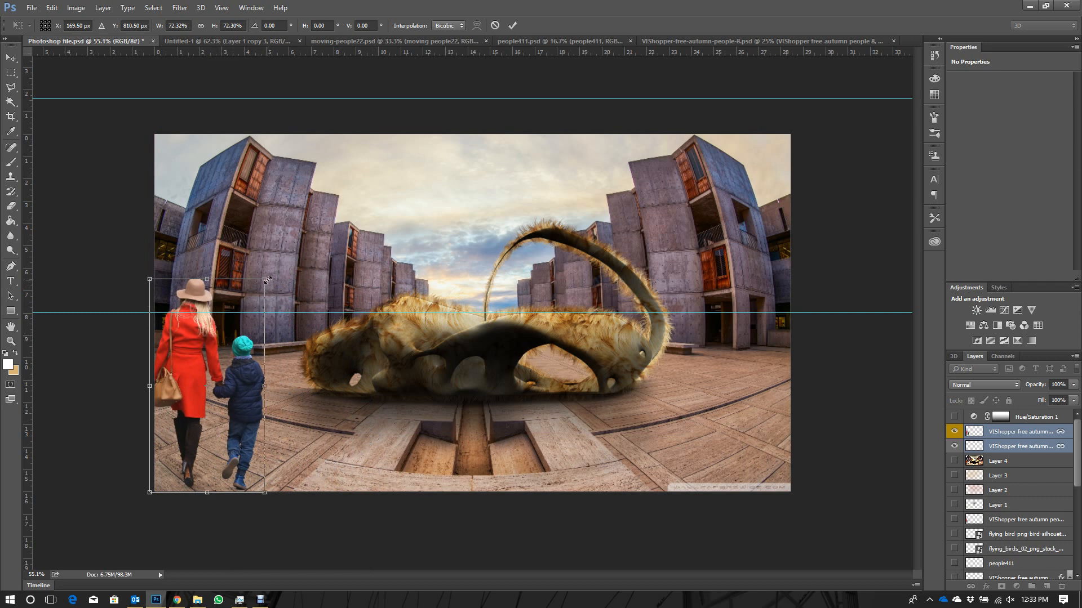
{"action": "left_click_drag", "start_coordinate": [267, 280], "coordinate": [246, 312]}
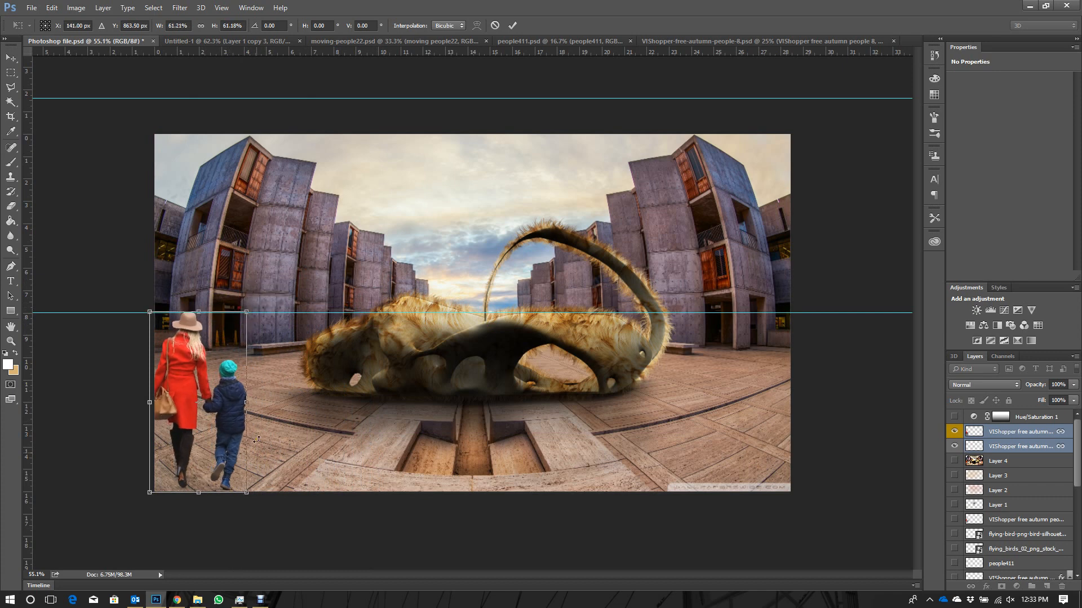
{"action": "left_click_drag", "start_coordinate": [242, 495], "coordinate": [193, 403]}
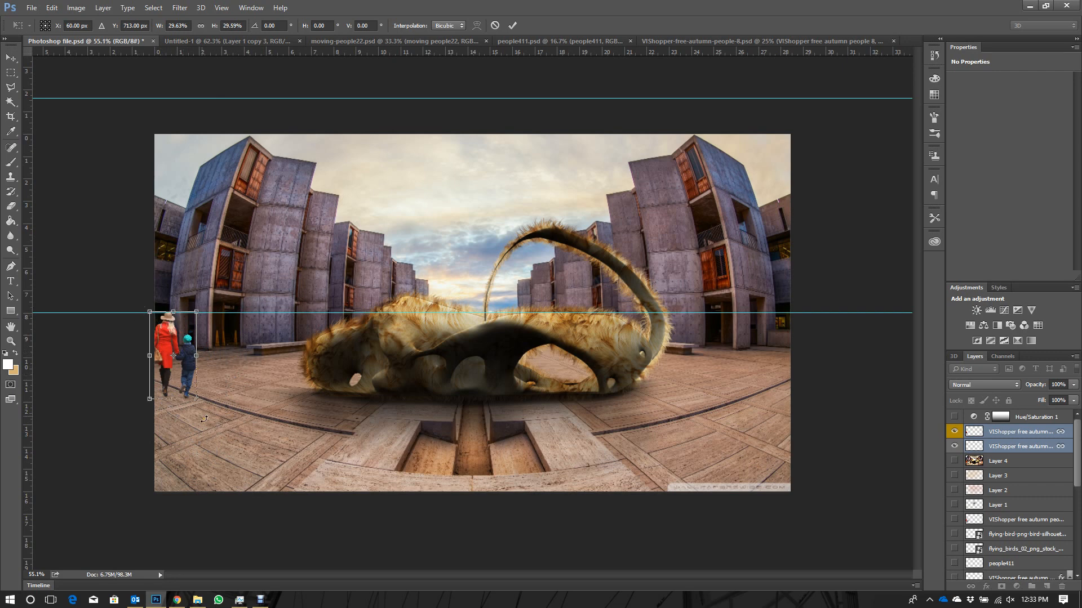
{"action": "left_click_drag", "start_coordinate": [196, 399], "coordinate": [213, 442]}
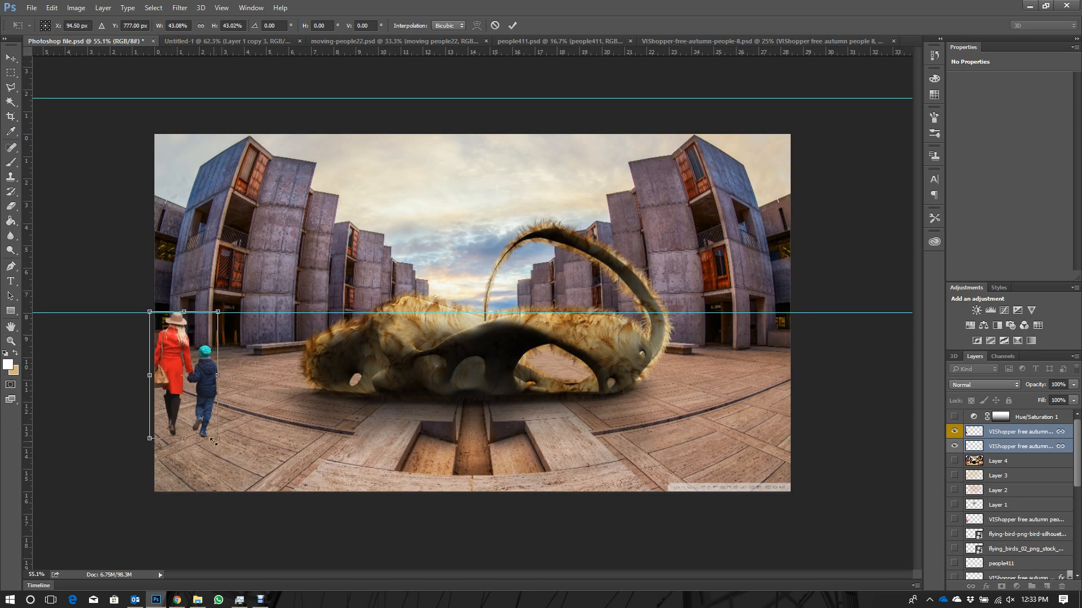
{"action": "key", "text": "Return"}
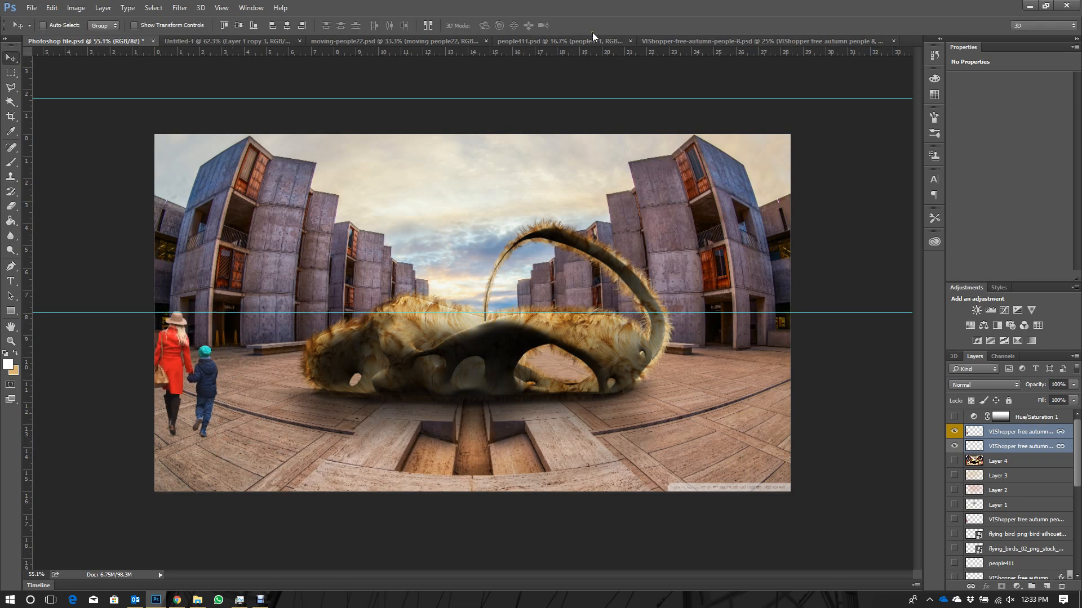
- Copy the linked people411 layers into Photoshop file.psd and scale them to about 41.5% with the head at the horizon guide
{"action": "left_click", "coordinate": [593, 37]}
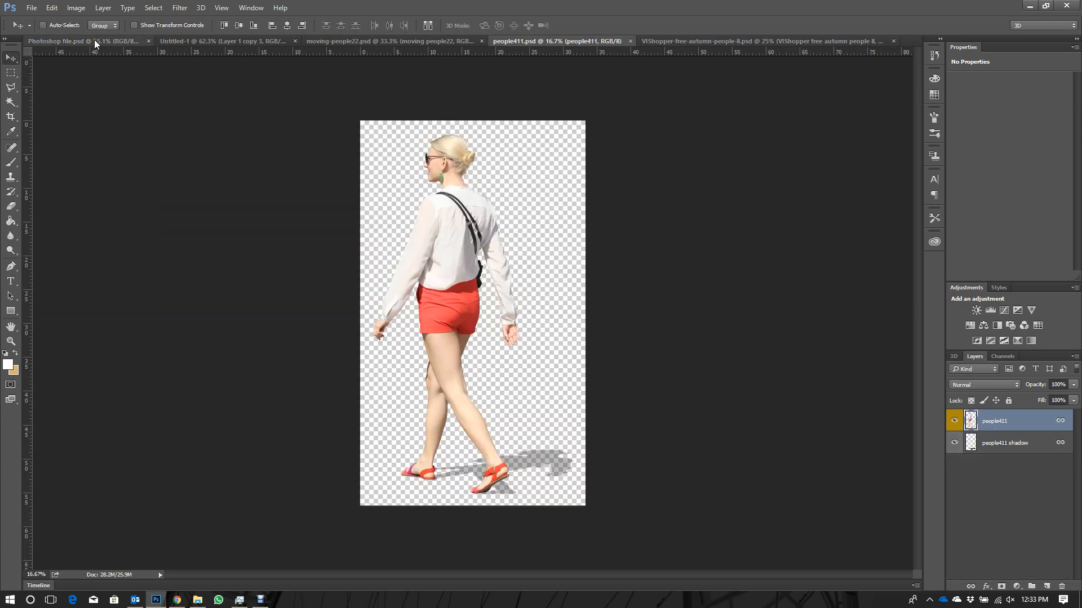
{"action": "left_click_drag", "start_coordinate": [363, 145], "coordinate": [699, 319]}
{"action": "key", "text": "ctrl+t"}
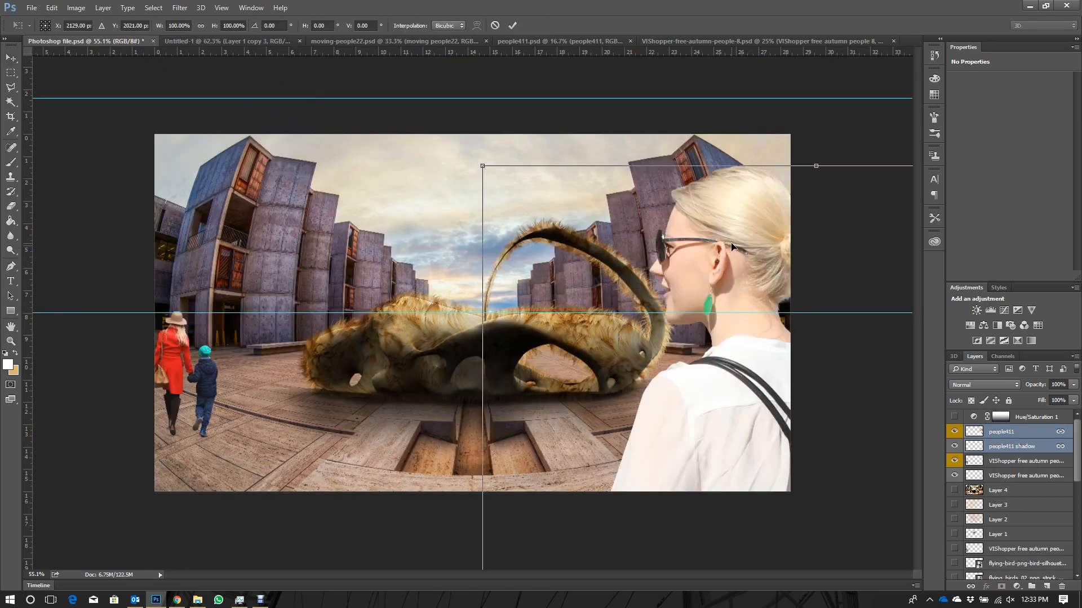
{"action": "key", "text": "ctrl+minus"}
{"action": "key", "text": "ctrl+minus"}
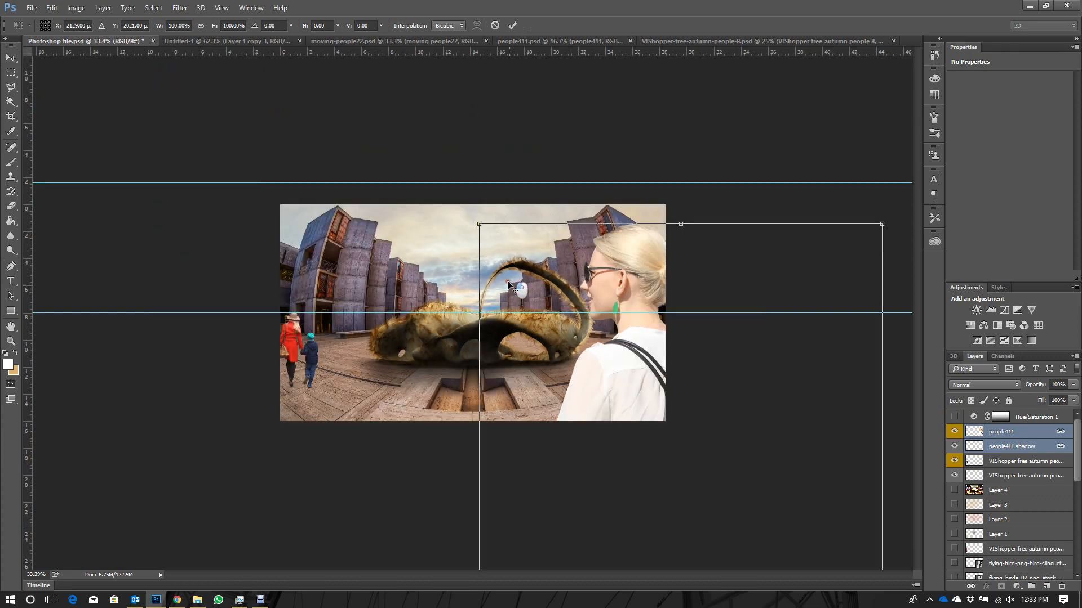
{"action": "left_click_drag", "start_coordinate": [480, 222], "coordinate": [618, 421]}
{"action": "left_click_drag", "start_coordinate": [680, 492], "coordinate": [631, 373]}
- Reduce the people411 woman to about 12.67% with her head kept at the horizon guide, commit the transform and remove that guide
{"action": "key", "text": "ctrl+minus"}
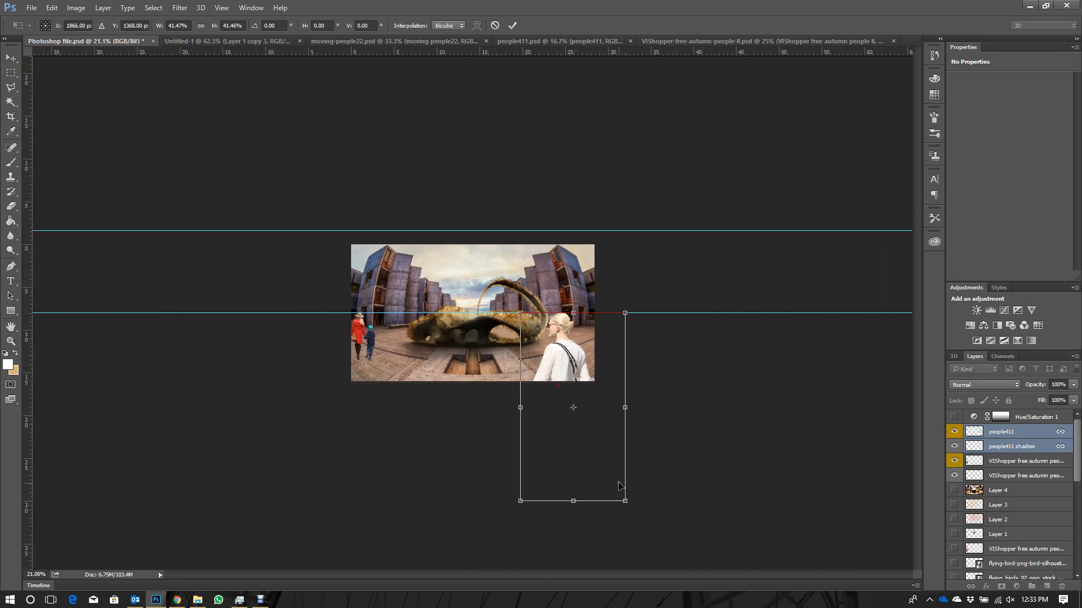
{"action": "left_click_drag", "start_coordinate": [625, 501], "coordinate": [552, 378]}
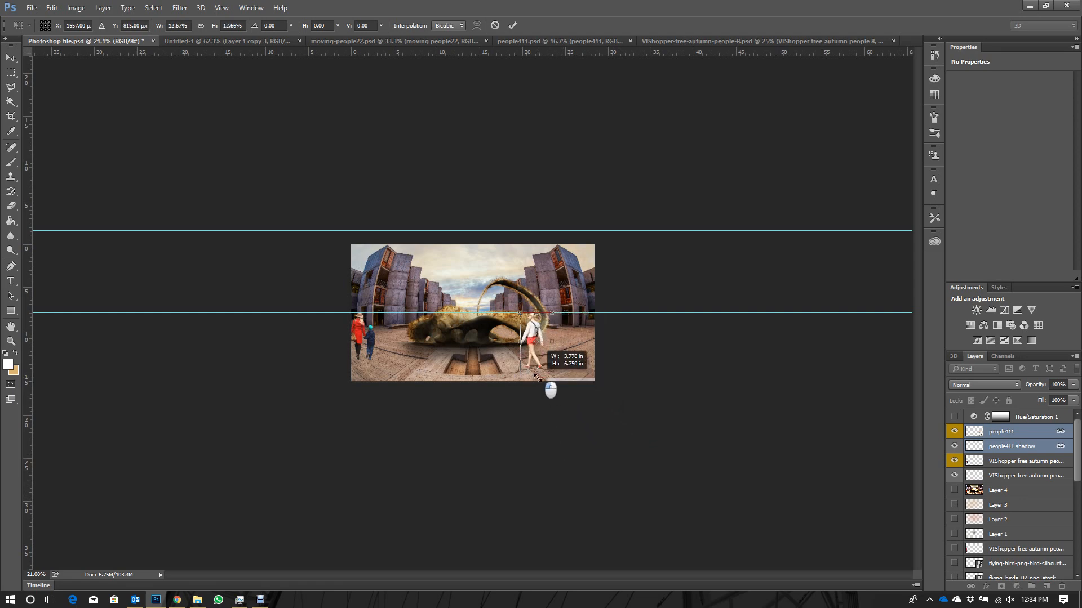
{"action": "key", "text": "ctrl+plus"}
{"action": "key", "text": "ctrl+plus"}
{"action": "key", "text": "ctrl+plus"}
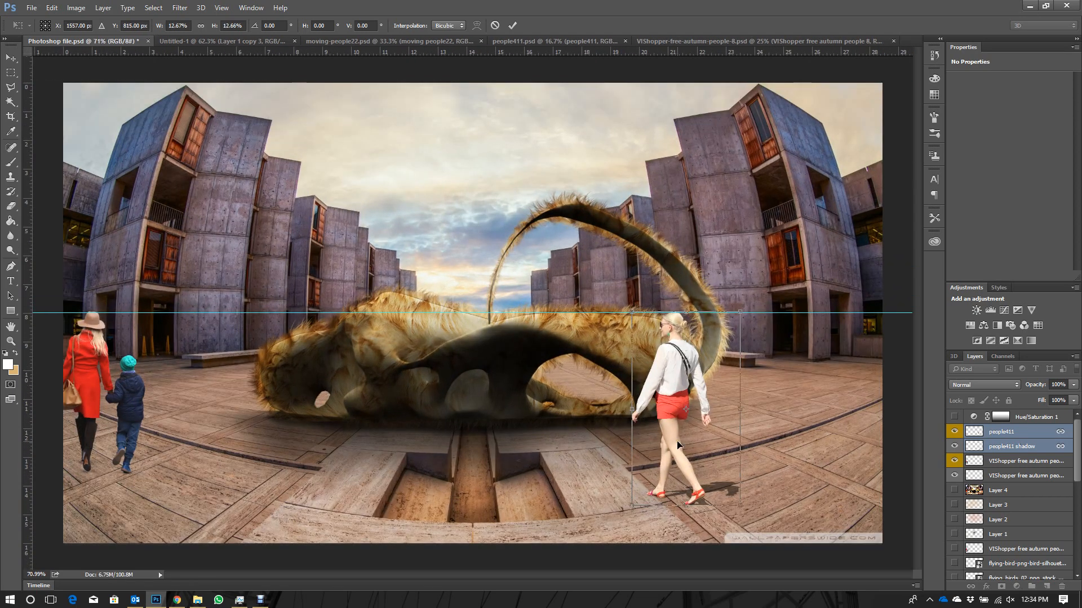
{"action": "key", "text": "Return"}
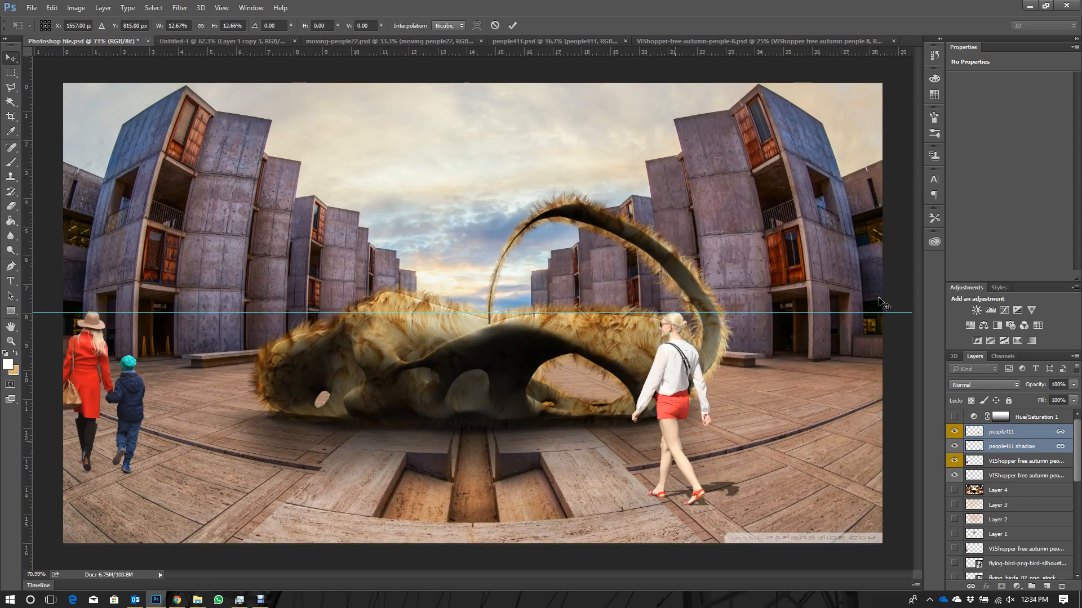
{"action": "scroll", "coordinate": [769, 196], "scroll_direction": "down", "scroll_amount": 2}
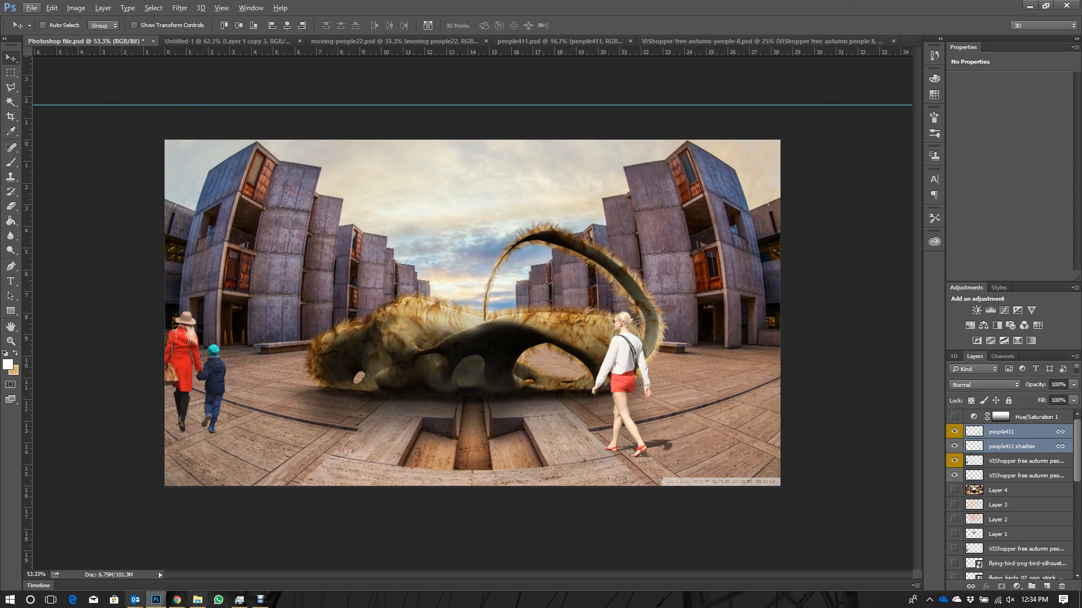
- Place the two flying-bird PNGs from the Rendering tutorial folder and scale the flying_birds_02 flock to about 42.6%, low in the sky
{"action": "left_click", "coordinate": [200, 601]}
{"action": "left_click", "coordinate": [428, 328]}
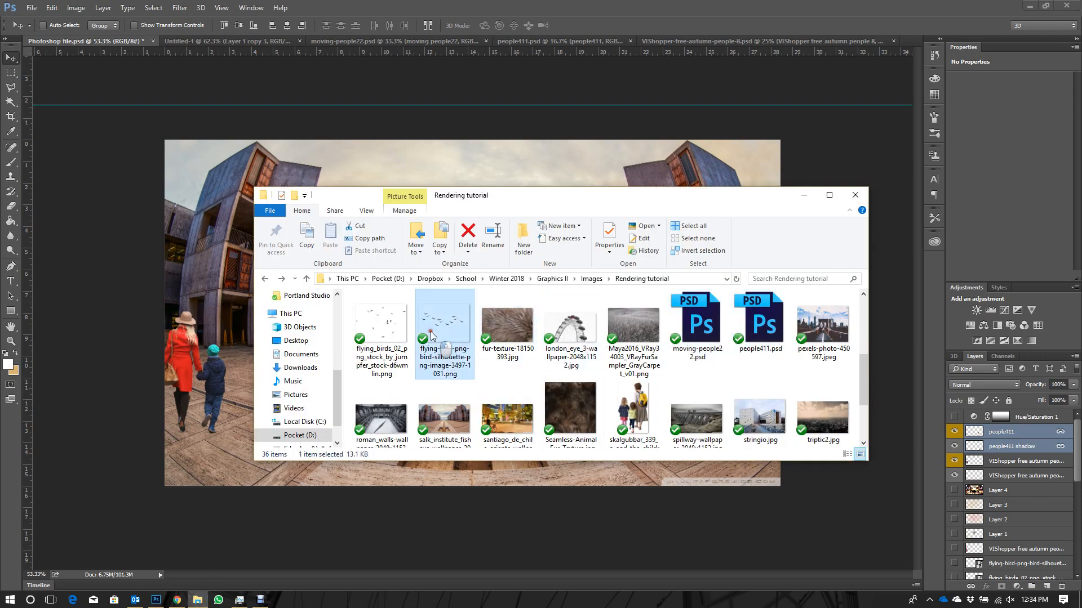
{"action": "left_click_drag", "start_coordinate": [380, 316], "coordinate": [188, 265]}
{"action": "left_click_drag", "start_coordinate": [489, 311], "coordinate": [478, 248]}
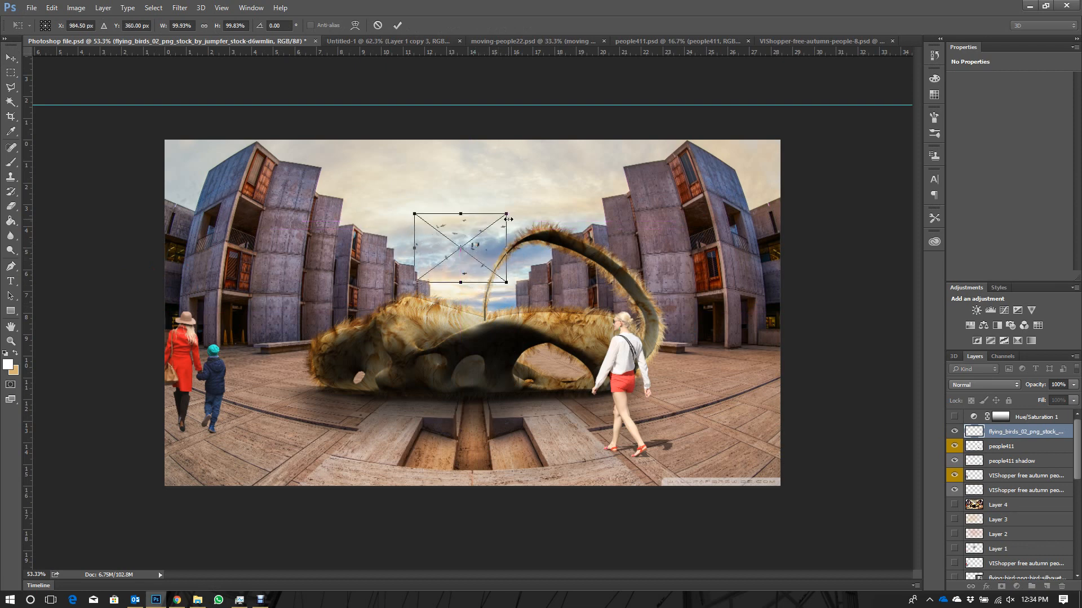
{"action": "left_click_drag", "start_coordinate": [514, 216], "coordinate": [475, 262]}
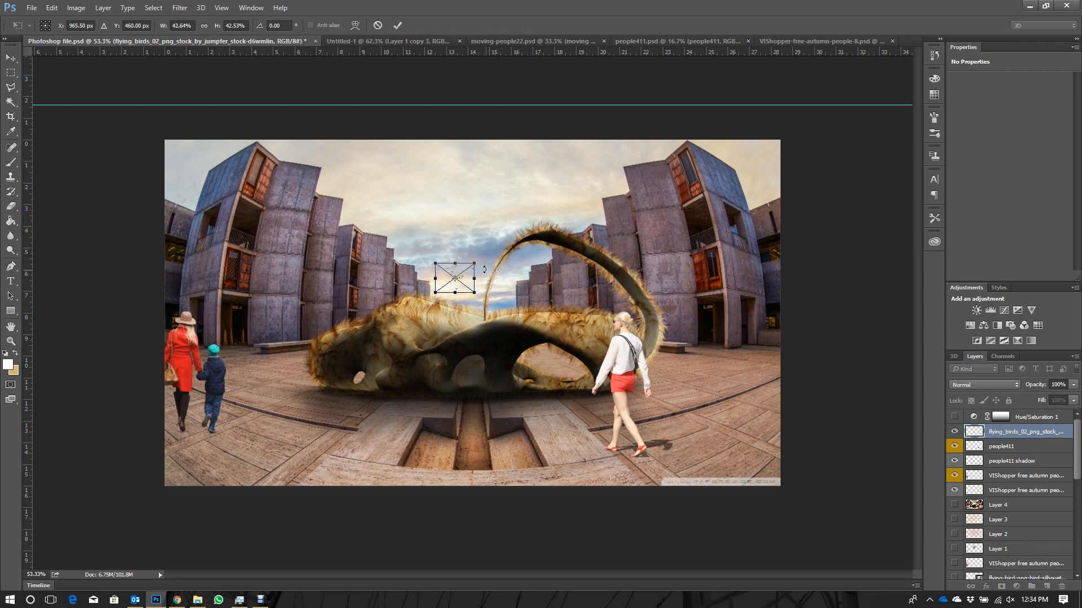
{"action": "key", "text": "Return"}
- Scale the flying-bird silhouette flock to about 2.8 in wide and position it in the sky above the smaller flock
{"action": "left_click_drag", "start_coordinate": [493, 323], "coordinate": [473, 241]}
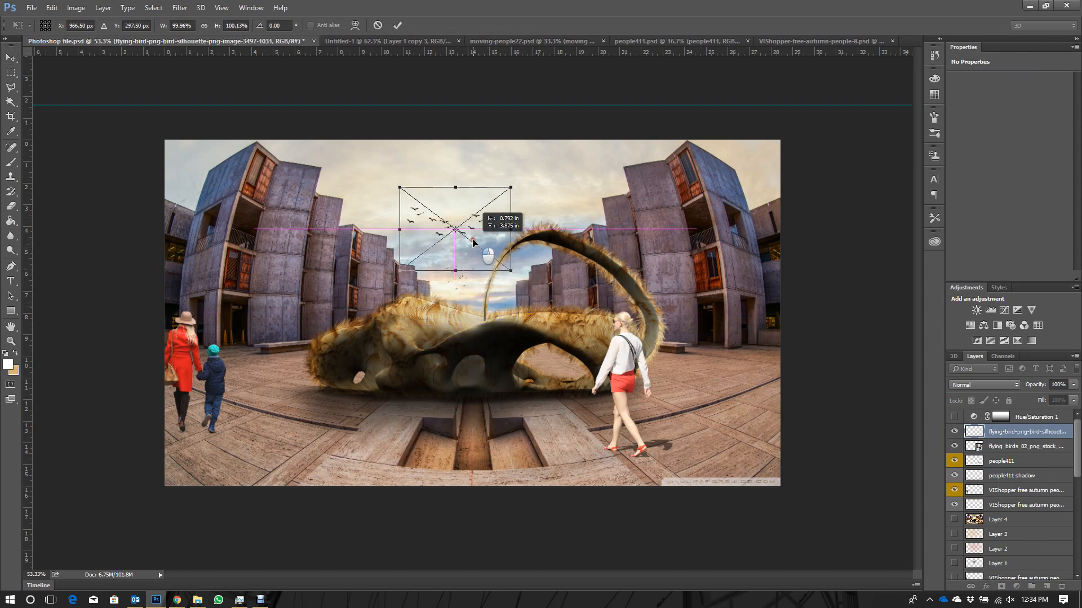
{"action": "left_click_drag", "start_coordinate": [510, 188], "coordinate": [473, 215]}
{"action": "left_click_drag", "start_coordinate": [458, 253], "coordinate": [460, 239]}
{"action": "key", "text": "Return"}
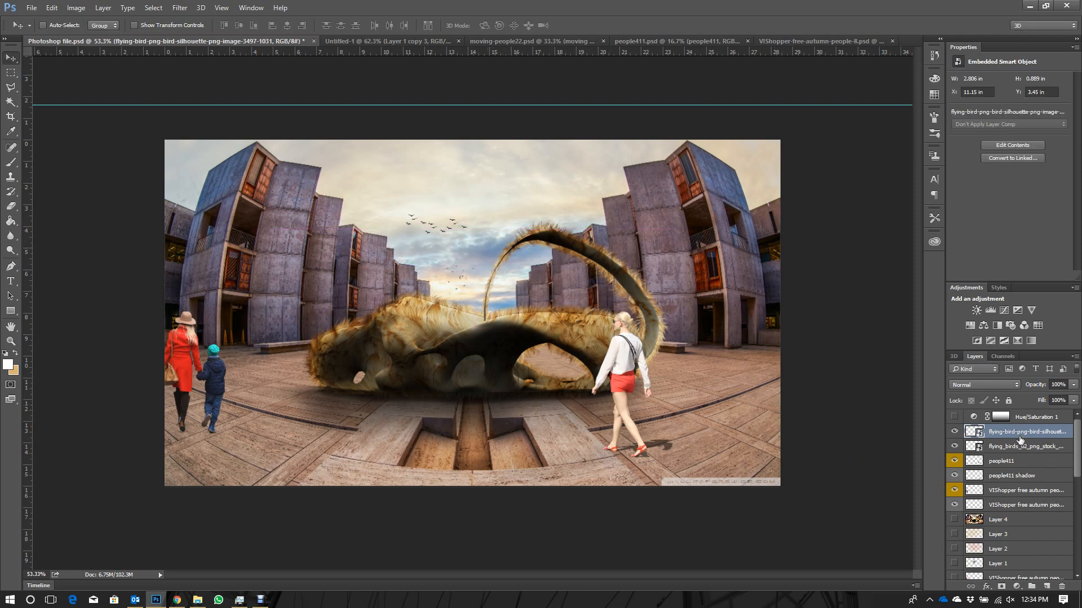
- Copy the bird, people411 and VIShopper layers from Photoshop file.psd into Untitled-1 and position them over the plaza image
{"action": "left_click", "coordinate": [1047, 419]}
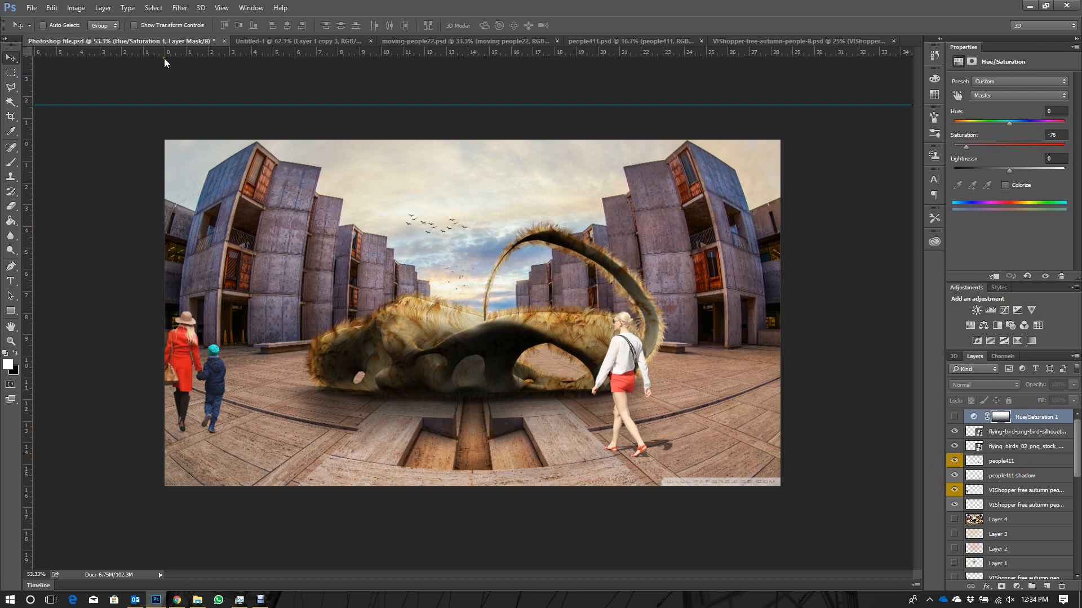
{"action": "left_click", "coordinate": [258, 40]}
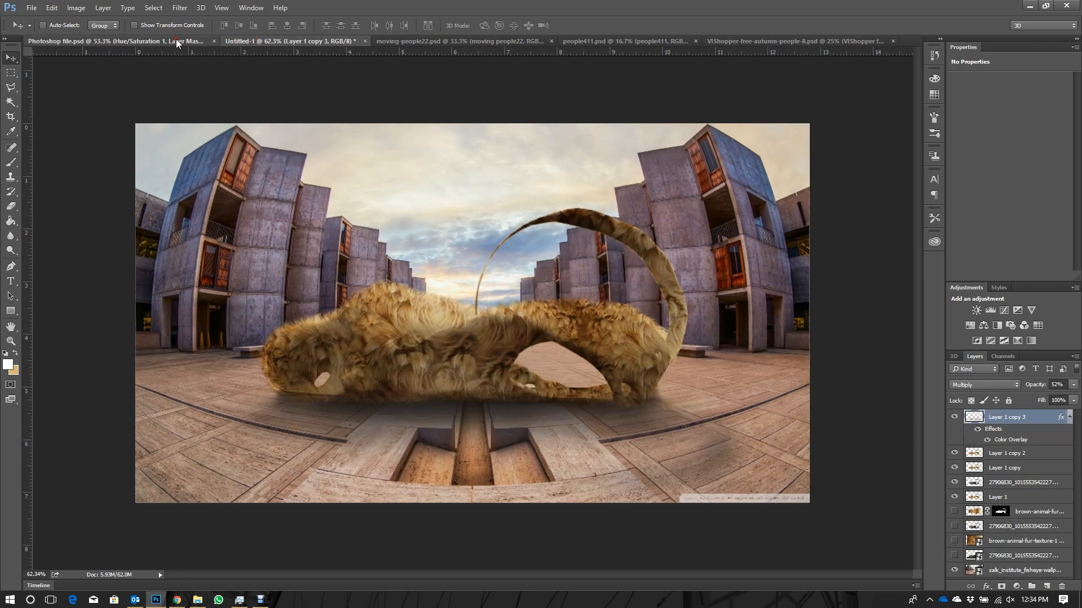
{"action": "left_click", "coordinate": [176, 40]}
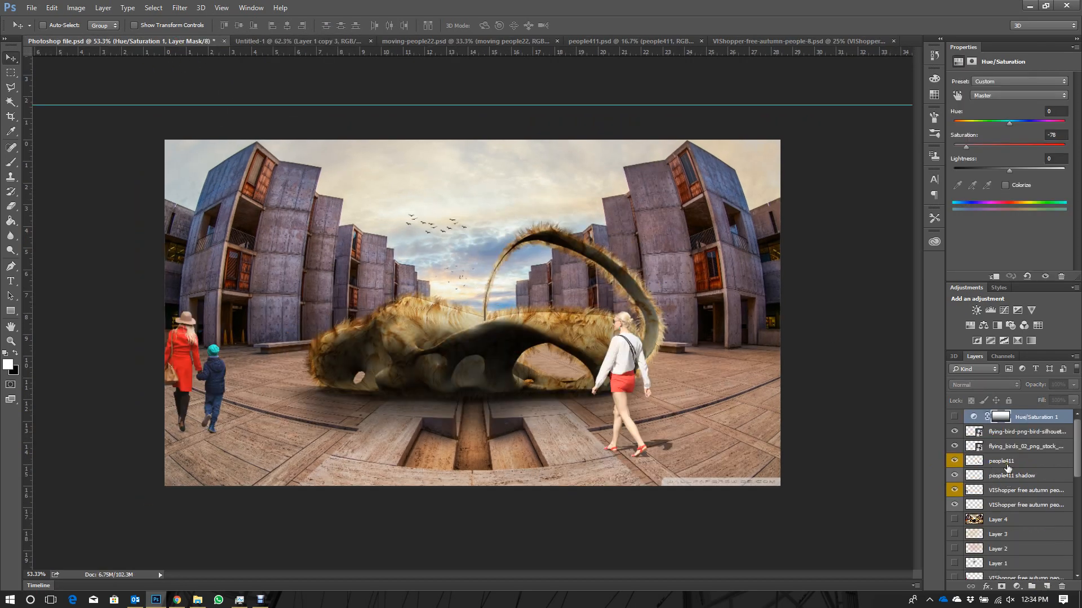
{"action": "left_click", "coordinate": [1018, 433]}
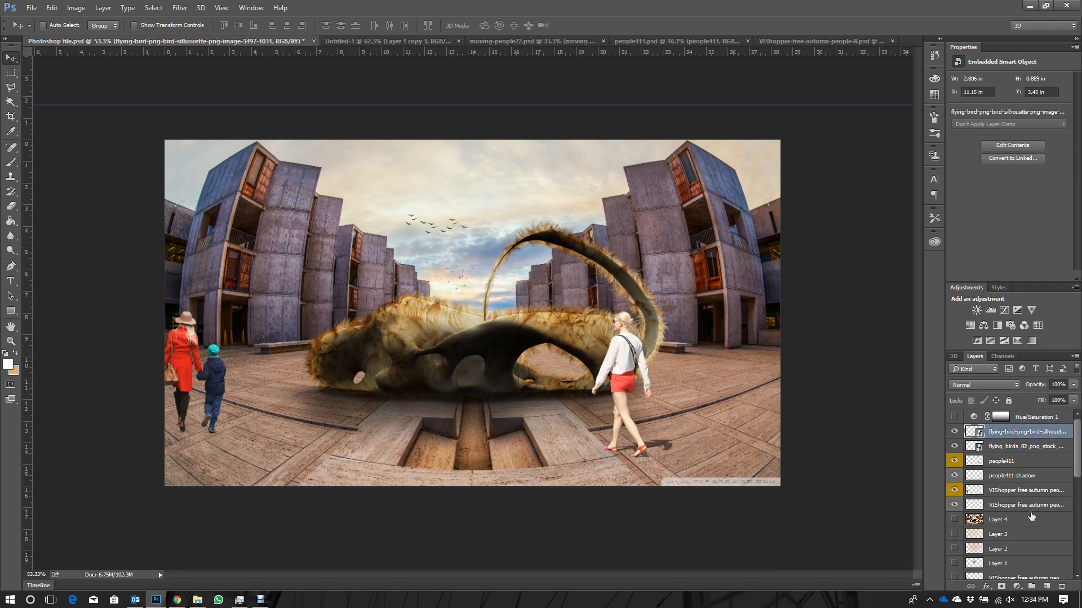
{"action": "left_click", "coordinate": [1029, 501], "text": "shift"}
{"action": "left_click_drag", "start_coordinate": [210, 303], "coordinate": [447, 286]}
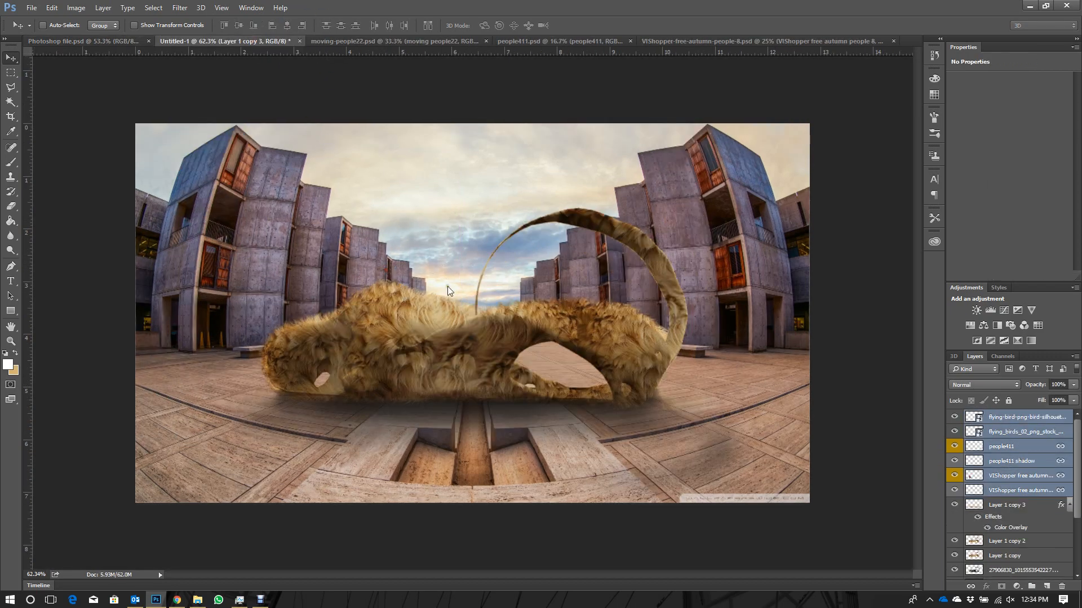
{"action": "left_click_drag", "start_coordinate": [737, 376], "coordinate": [670, 371]}
{"action": "left_click_drag", "start_coordinate": [730, 414], "coordinate": [694, 413]}
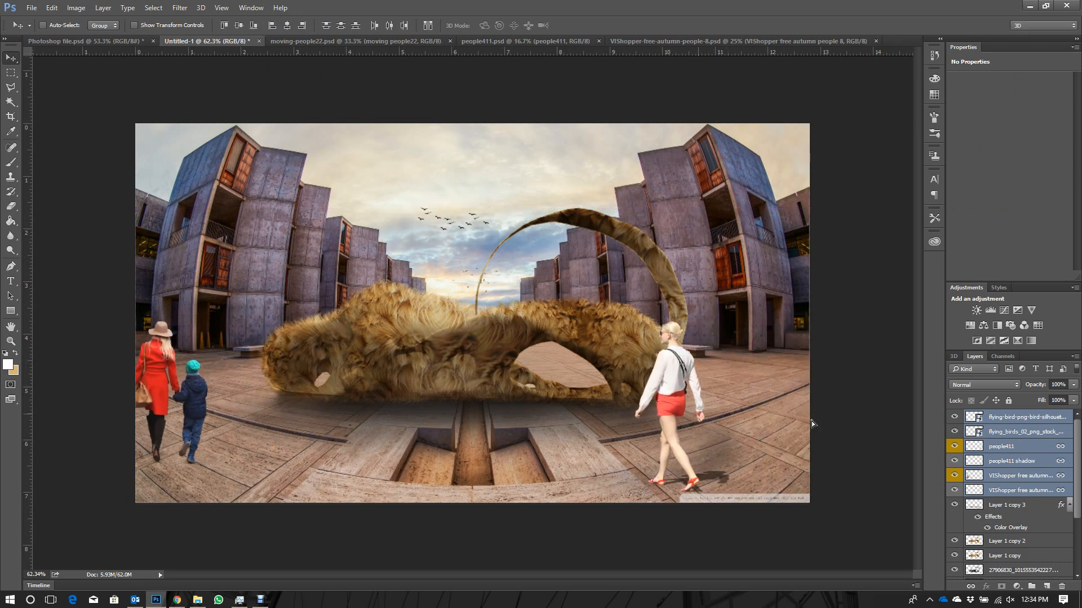
- Add a new empty layer above the flying-bird layers in Untitled-1
{"action": "left_click", "coordinate": [1014, 417]}
{"action": "scroll", "coordinate": [565, 423], "scroll_direction": "down", "scroll_amount": 1}
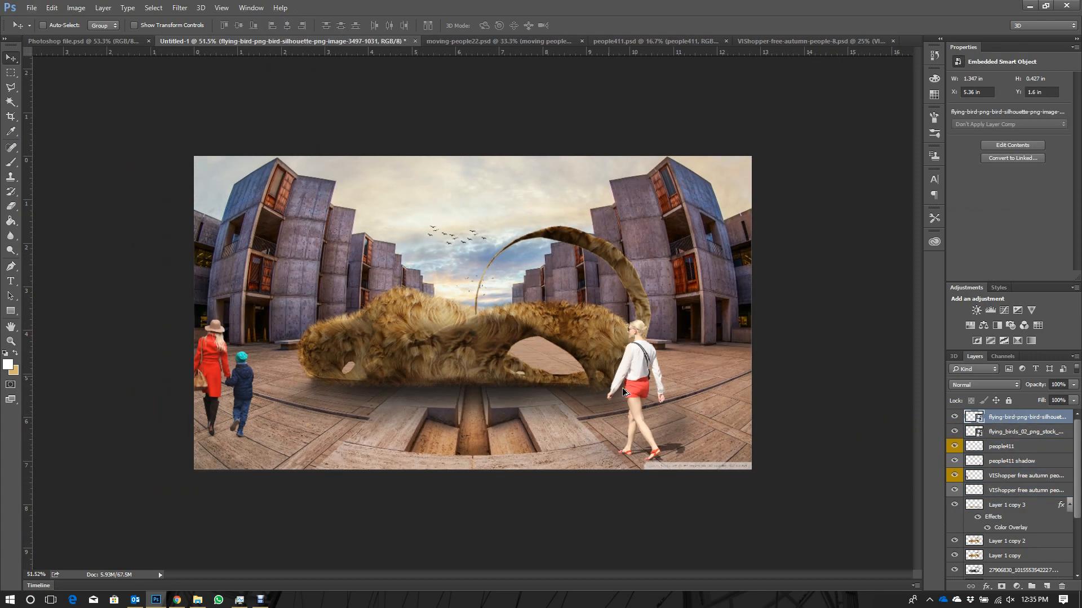
{"action": "scroll", "coordinate": [573, 419], "scroll_direction": "up", "scroll_amount": 1}
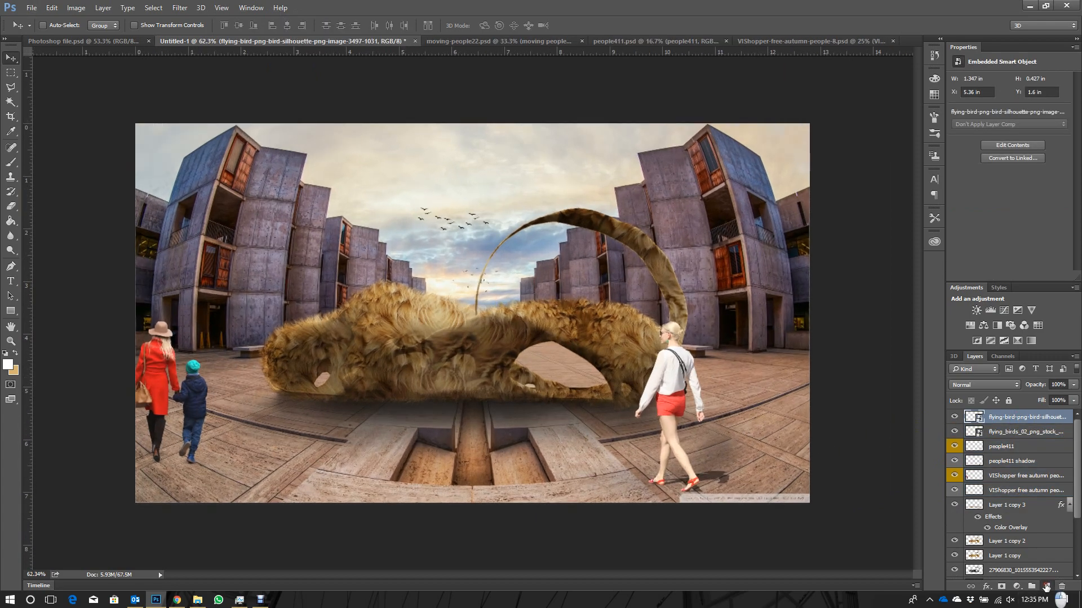
{"action": "left_click", "coordinate": [1046, 586]}
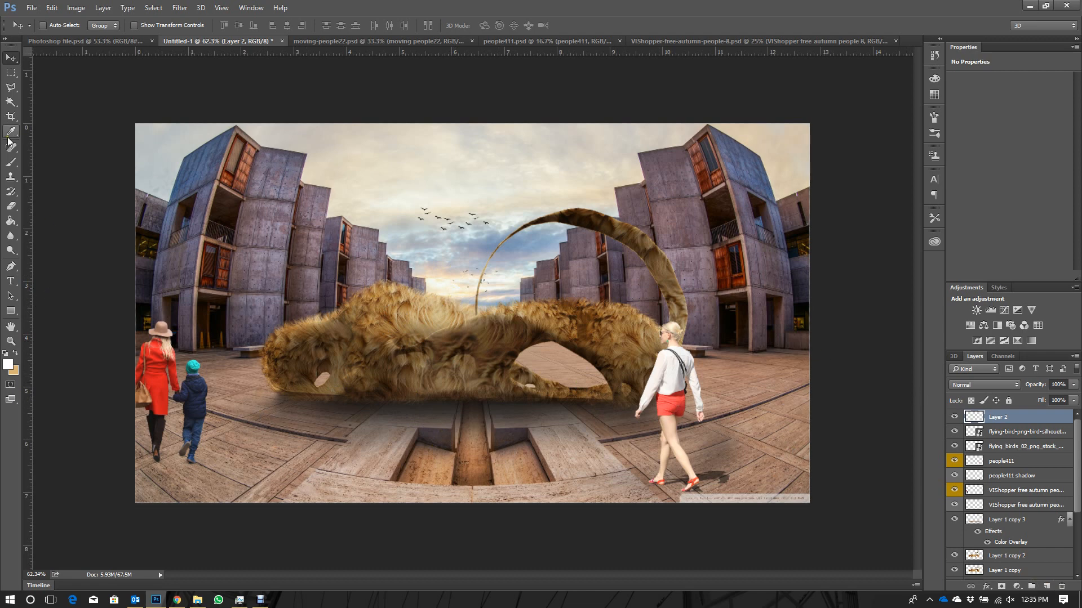
- Choose the Brush tool with a soft round tip at 498 px and 0% hardness
{"action": "left_click", "coordinate": [11, 162]}
{"action": "right_click", "coordinate": [421, 254]}
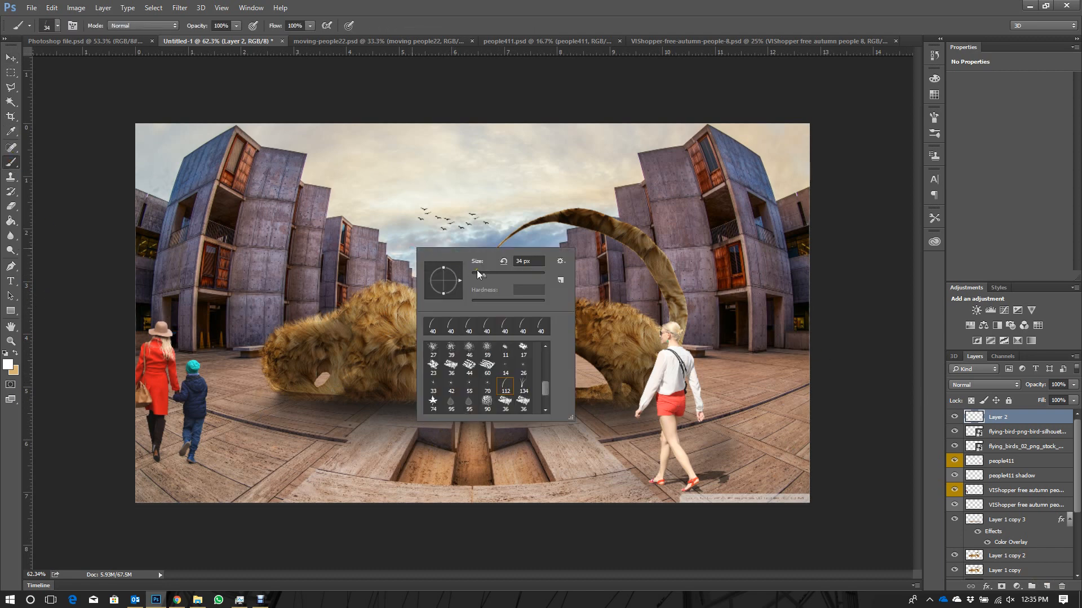
{"action": "scroll", "coordinate": [451, 352], "scroll_direction": "up", "scroll_amount": 5}
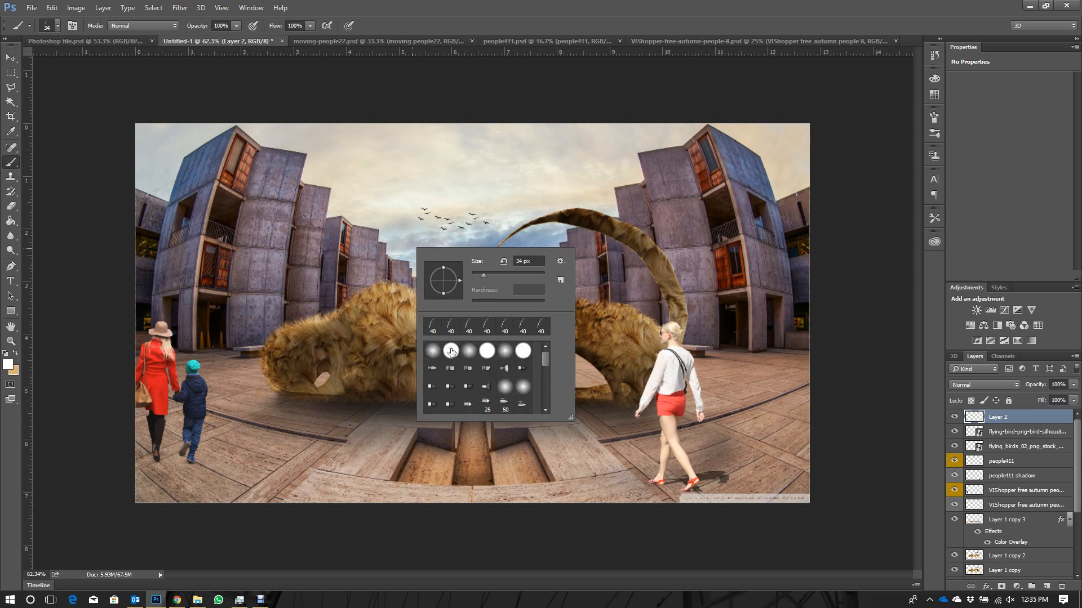
{"action": "left_click", "coordinate": [433, 352]}
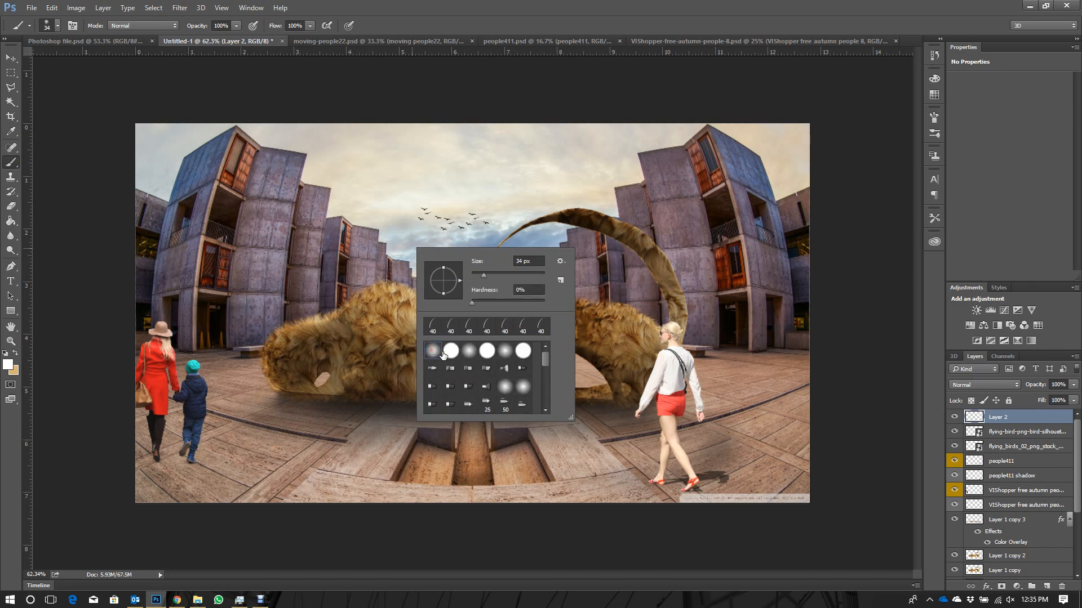
{"action": "left_click", "coordinate": [532, 274]}
{"action": "left_click", "coordinate": [537, 274]}
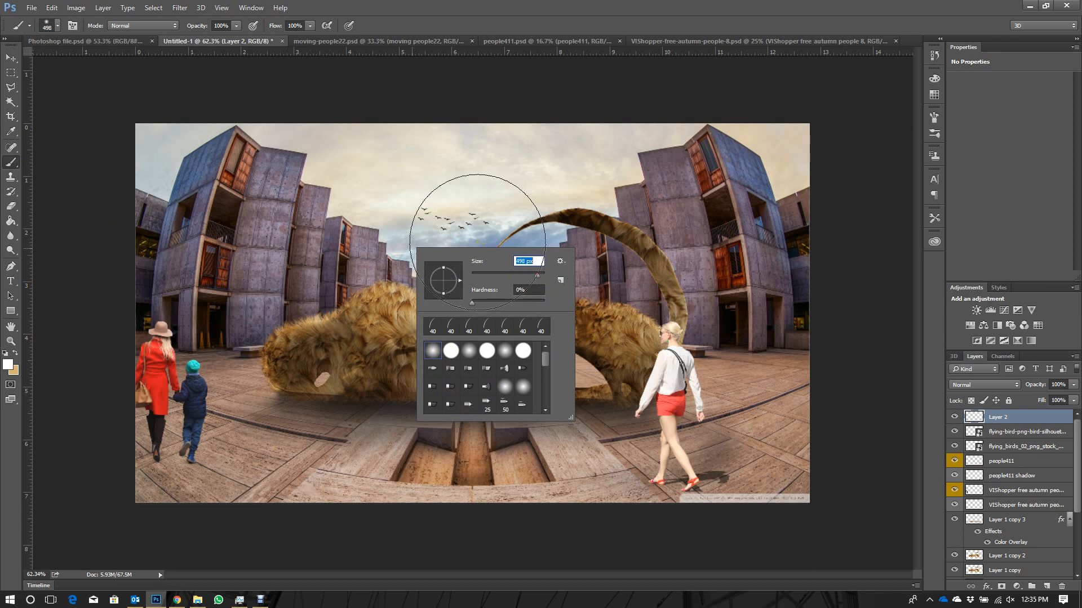
- Set Layer 2's blend mode to Color Dodge and make the tan background colour (#d8b472) the foreground colour
{"action": "left_click", "coordinate": [990, 385]}
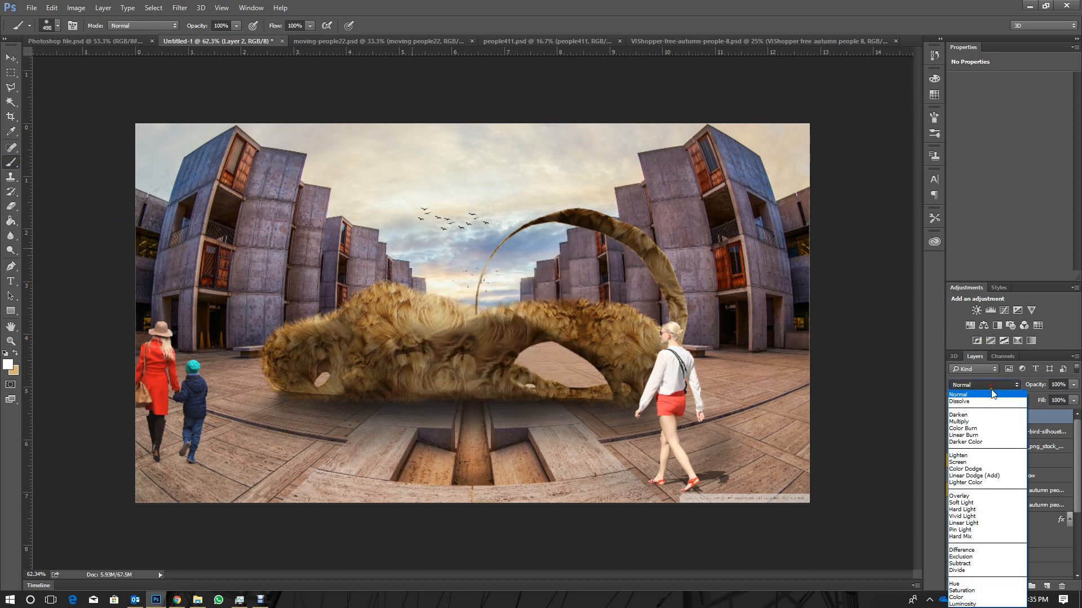
{"action": "left_click", "coordinate": [982, 467]}
{"action": "left_click", "coordinate": [16, 373]}
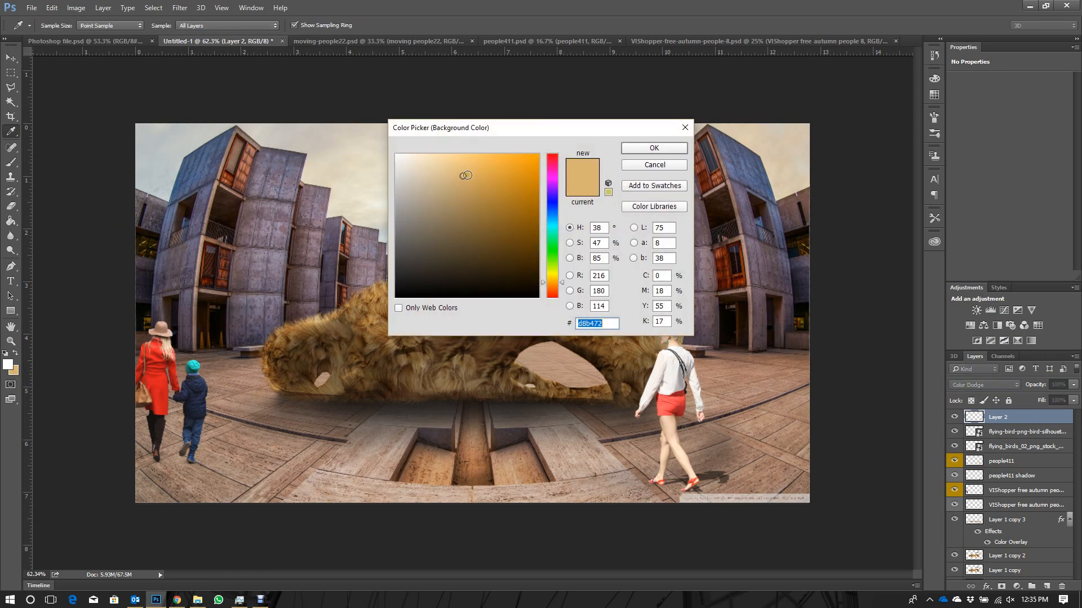
{"action": "left_click", "coordinate": [645, 148]}
{"action": "left_click", "coordinate": [15, 353]}
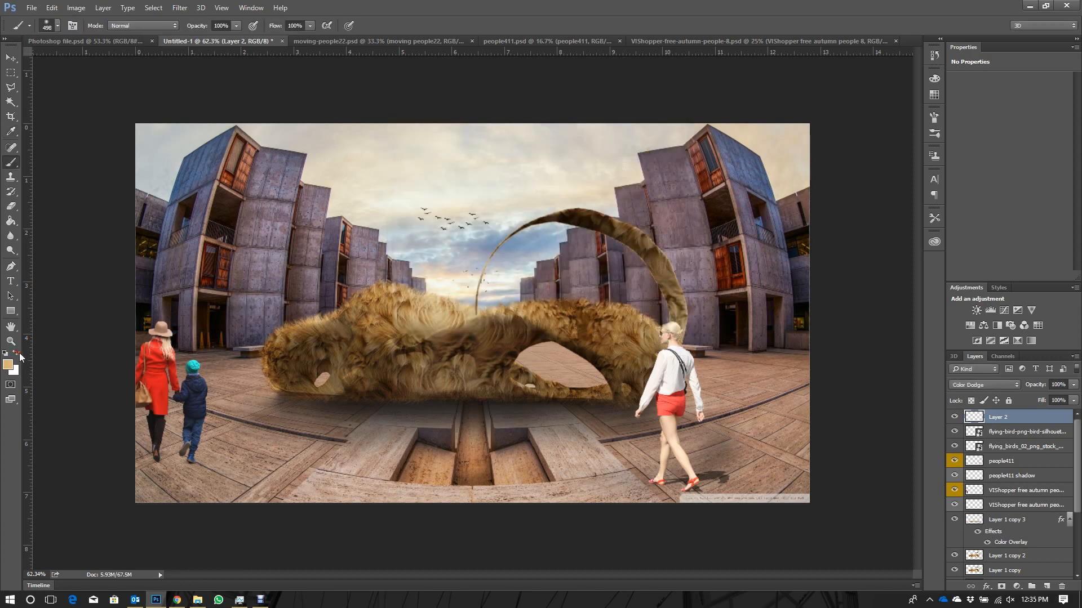
- Set the brush opacity to 30% and the brush size to 800 px
{"action": "left_click", "coordinate": [220, 26]}
{"action": "type", "text": "30"}
{"action": "right_click", "coordinate": [474, 276]}
{"action": "left_click_drag", "start_coordinate": [596, 301], "coordinate": [595, 300]}
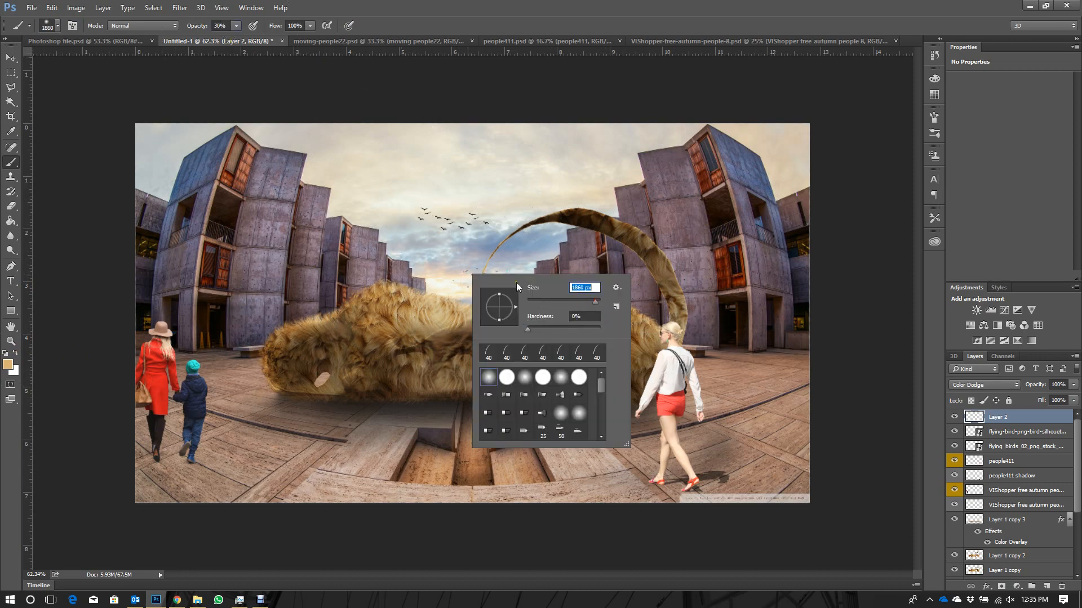
{"action": "type", "text": "800"}
{"action": "key", "text": "Return"}
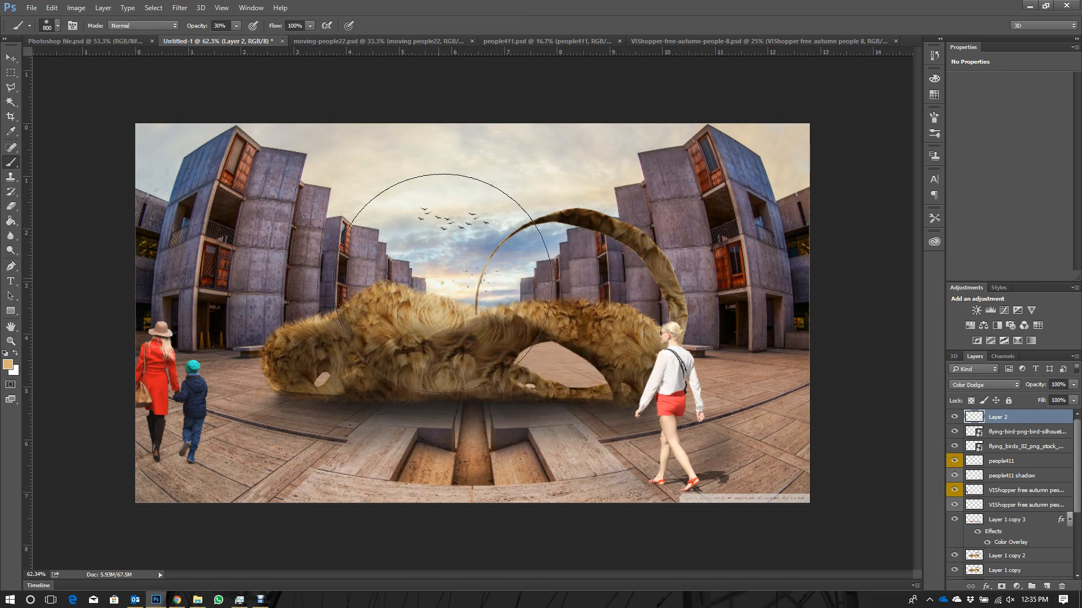
- Paint a soft warm glow on Layer 2 over the horizon and the middle of the fur model, comparing before and after
{"action": "left_click_drag", "start_coordinate": [434, 282], "coordinate": [450, 285]}
{"action": "key", "text": "ctrl+z"}
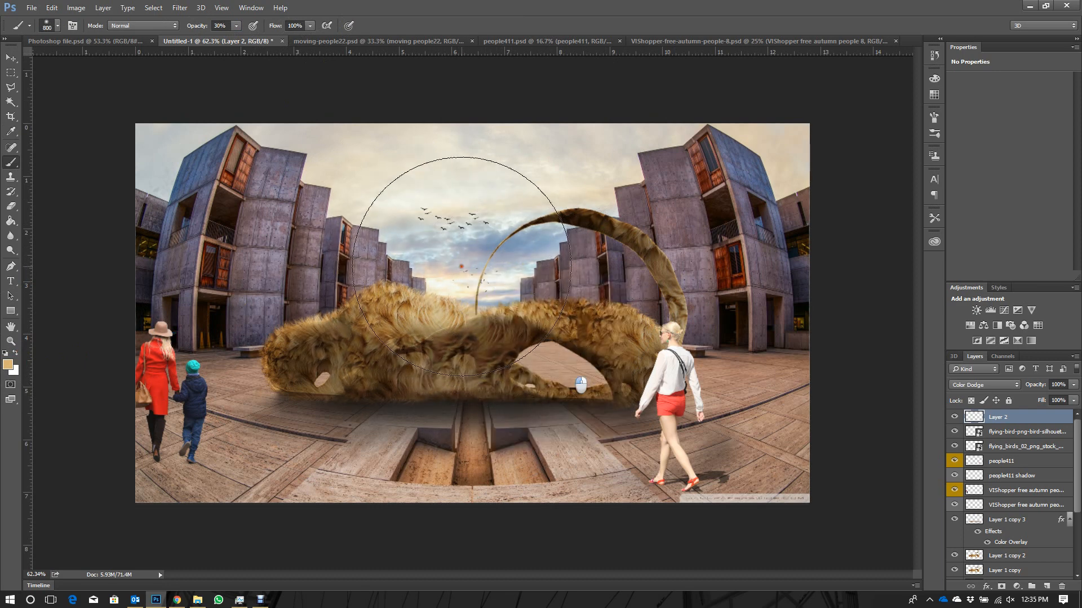
{"action": "key", "text": "ctrl+z"}
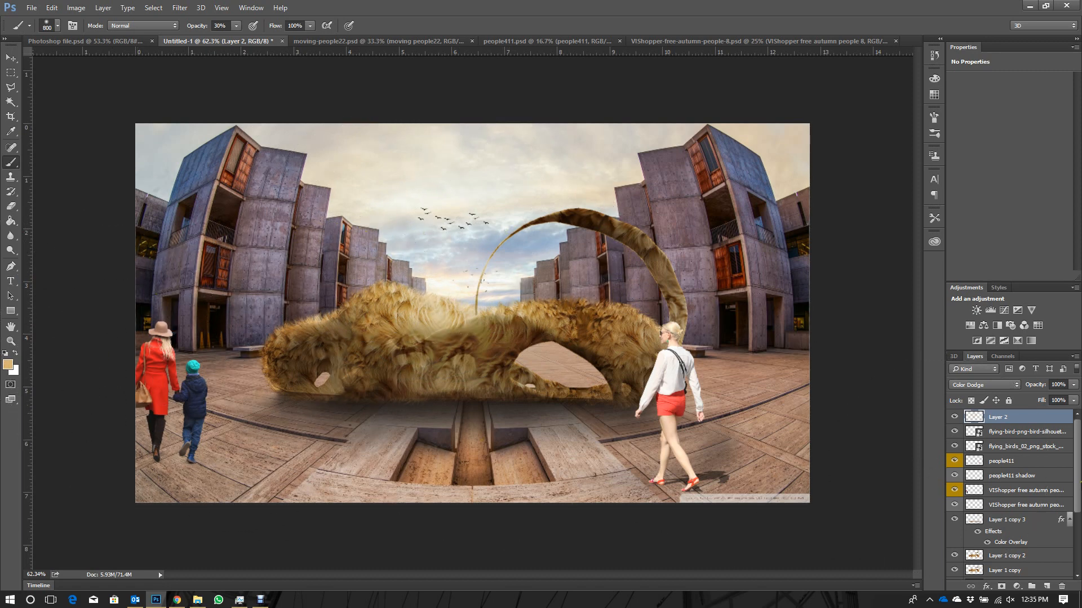
{"action": "scroll", "coordinate": [1029, 481], "scroll_direction": "down", "scroll_amount": 3}
{"action": "scroll", "coordinate": [1025, 477], "scroll_direction": "up", "scroll_amount": 3}
{"action": "left_click", "coordinate": [1009, 459]}
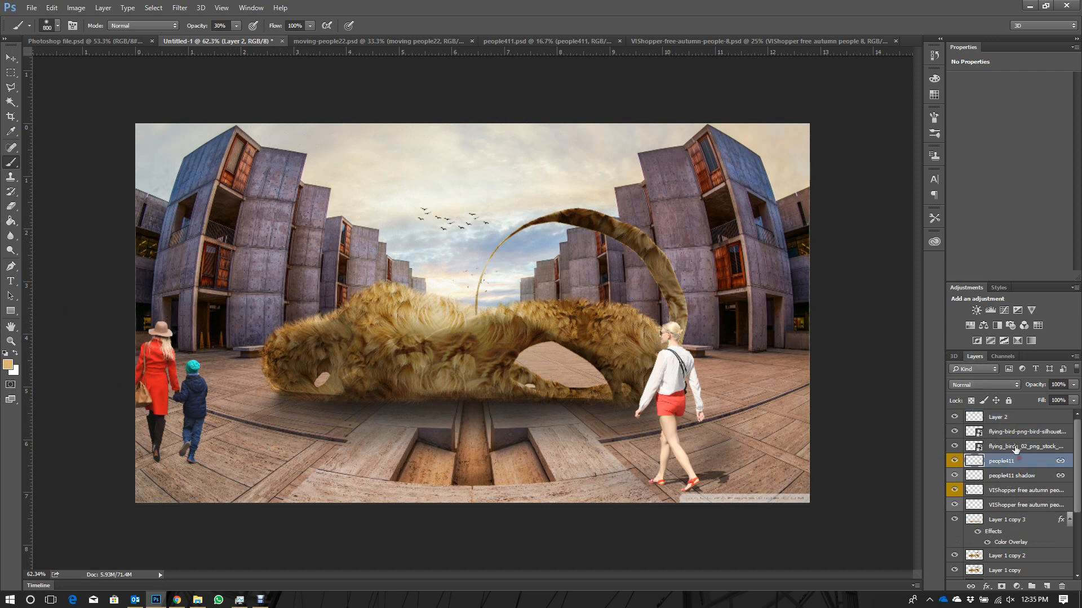
{"action": "left_click", "coordinate": [1010, 418]}
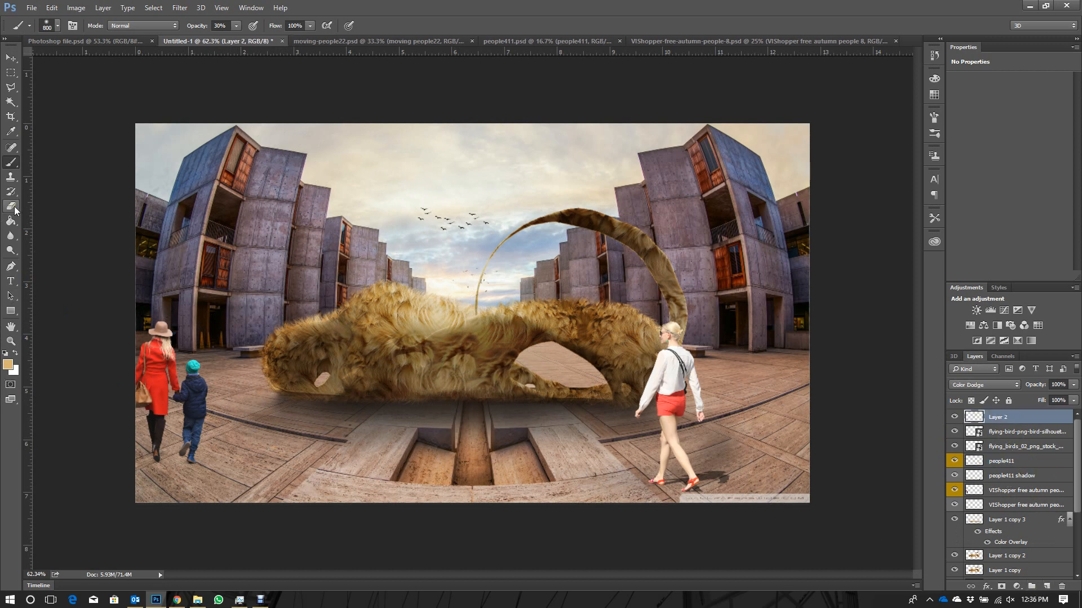
- Outline the plaza floor between the woman with the child and the fur model with a polygonal lasso selection
{"action": "left_click", "coordinate": [11, 88]}
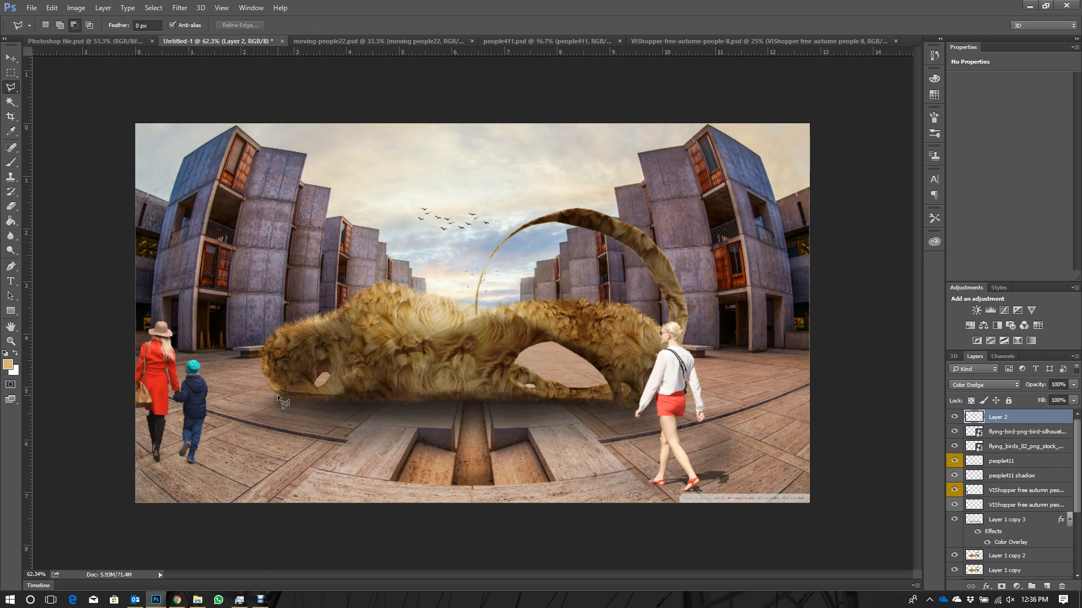
{"action": "left_click", "coordinate": [198, 431]}
{"action": "left_click", "coordinate": [117, 476]}
{"action": "left_click", "coordinate": [195, 354]}
{"action": "double_click", "coordinate": [278, 388]}
- Try a soft brush dab inside the floor selection, then undo it
{"action": "key", "text": "b"}
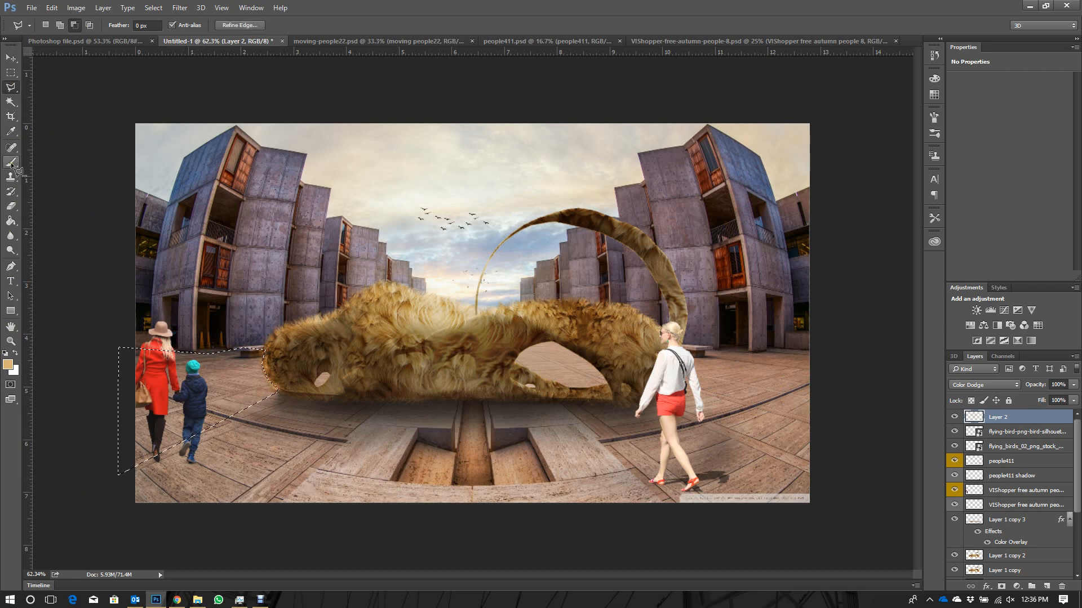
{"action": "left_click", "coordinate": [281, 365]}
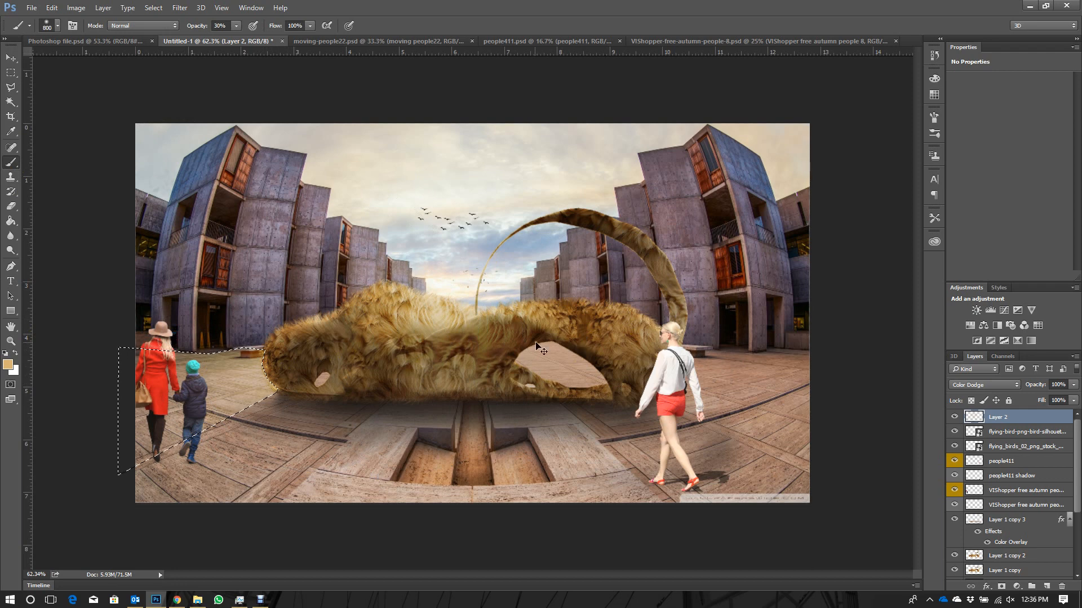
{"action": "key", "text": "ctrl+d"}
{"action": "key", "text": "ctrl+z"}
{"action": "key", "text": "ctrl+alt+z"}
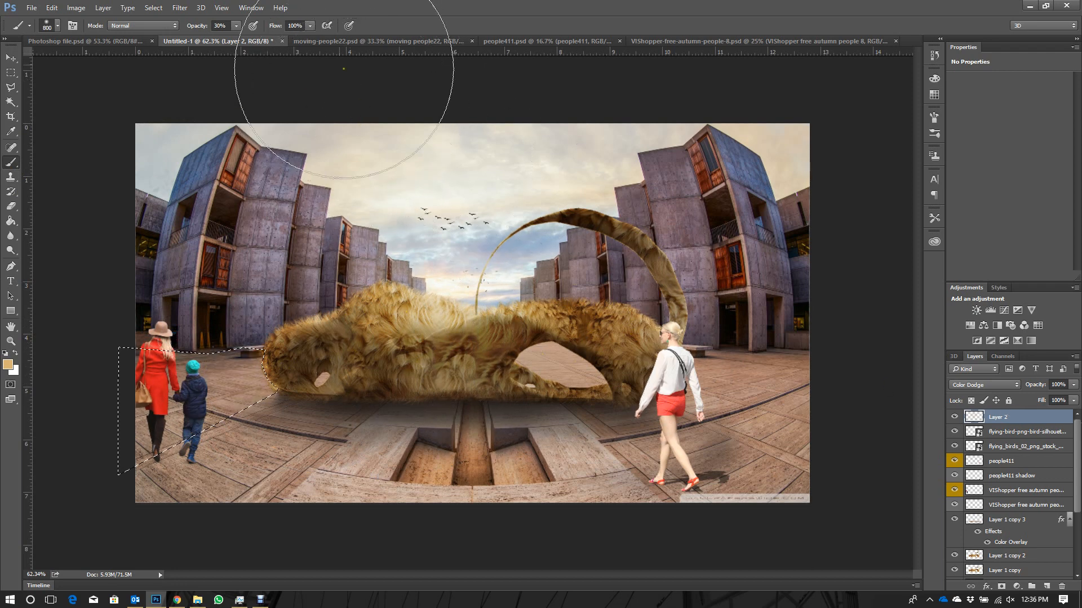
- Set the brush opacity to 10% and clear the floor selection
{"action": "left_click", "coordinate": [221, 26]}
{"action": "type", "text": "10"}
{"action": "key", "text": "Return"}
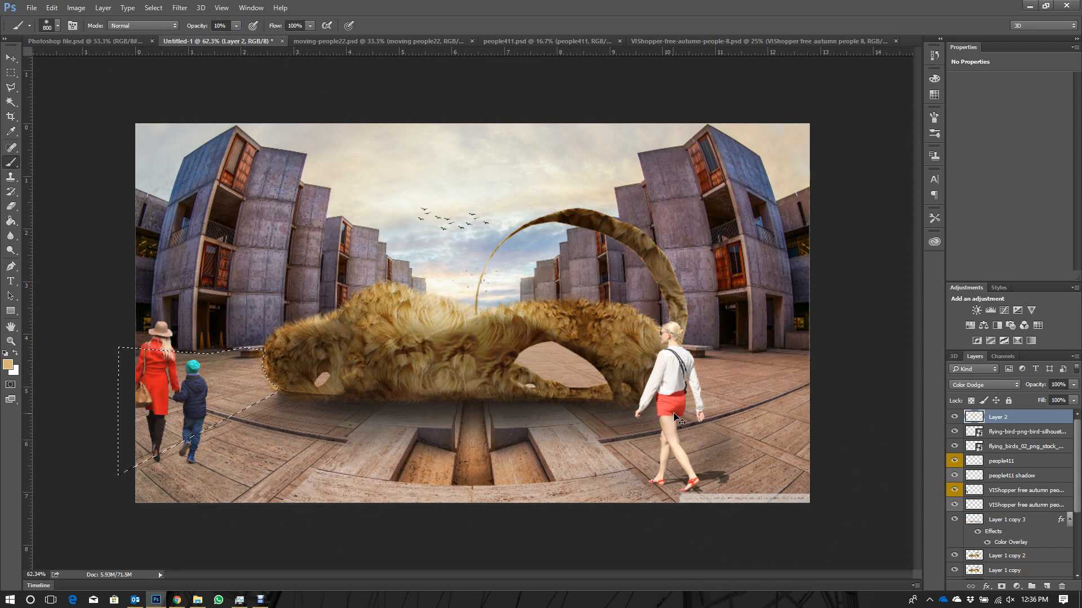
{"action": "key", "text": "ctrl+d"}
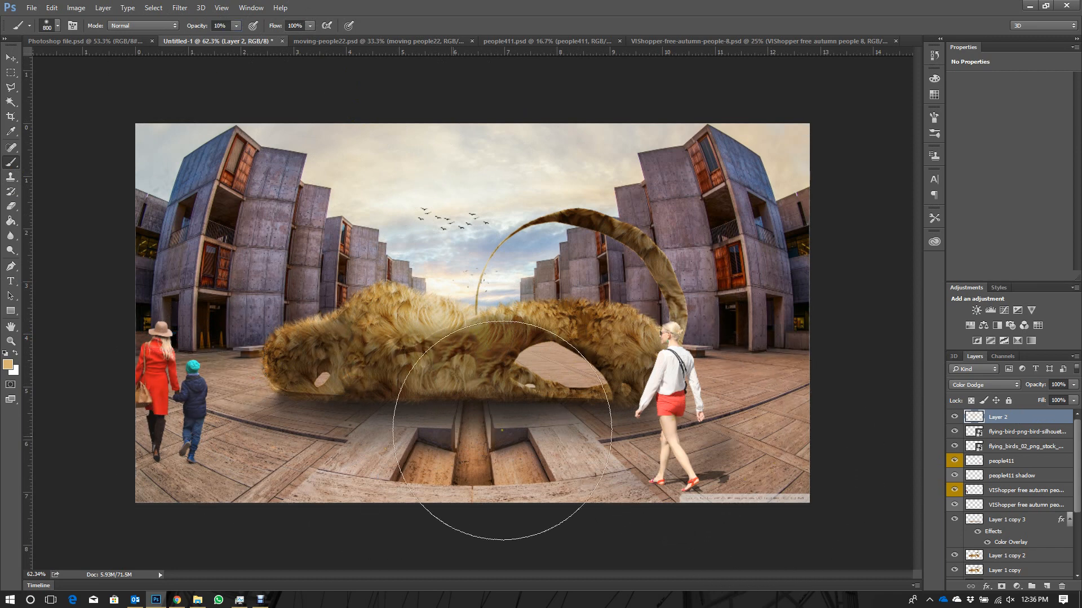
- Apply a Gaussian Blur with a radius of 31.9 pixels to the glow on Layer 2
{"action": "left_click", "coordinate": [10, 58]}
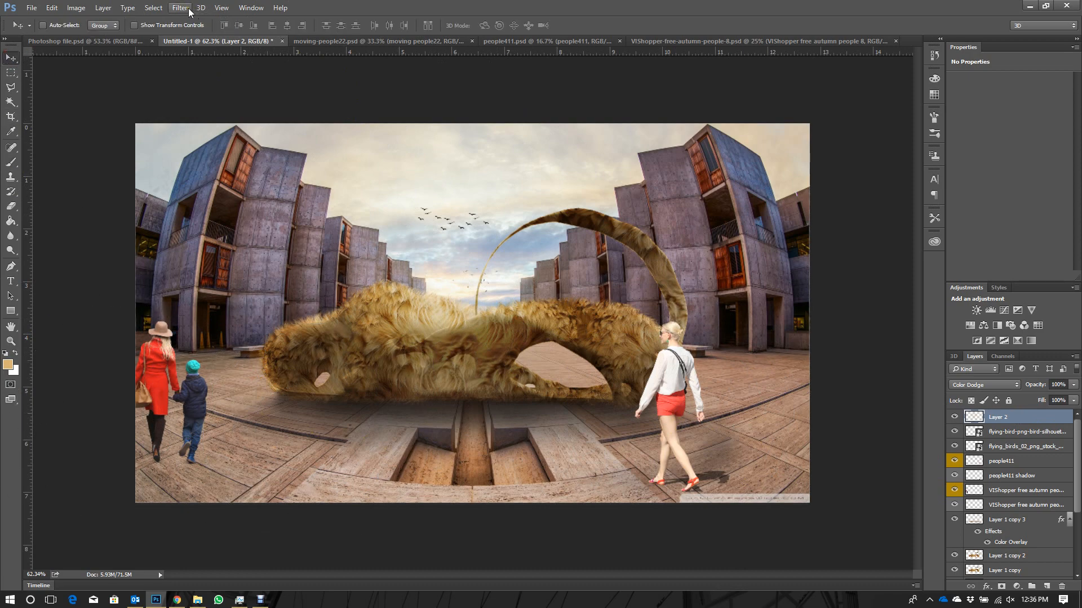
{"action": "left_click", "coordinate": [188, 7]}
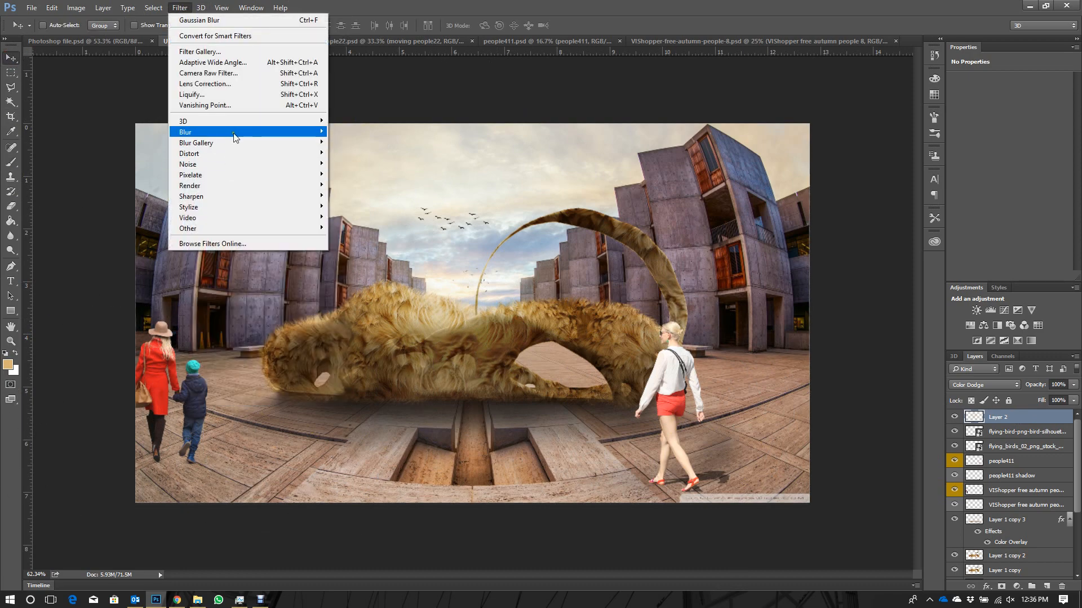
{"action": "mouse_move", "coordinate": [236, 138]}
{"action": "left_click", "coordinate": [360, 175]}
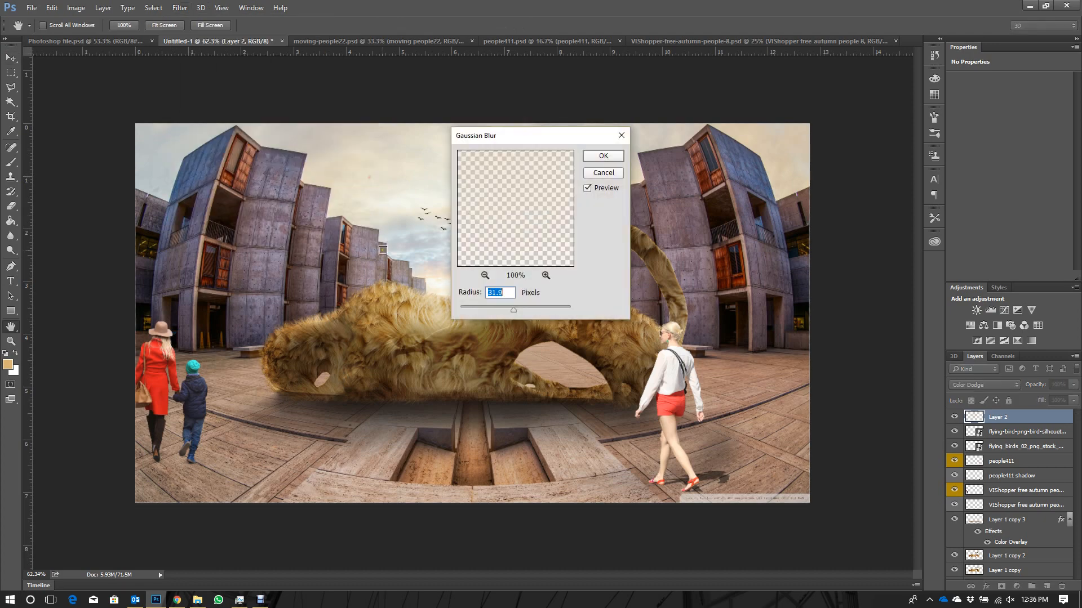
{"action": "left_click", "coordinate": [603, 156]}
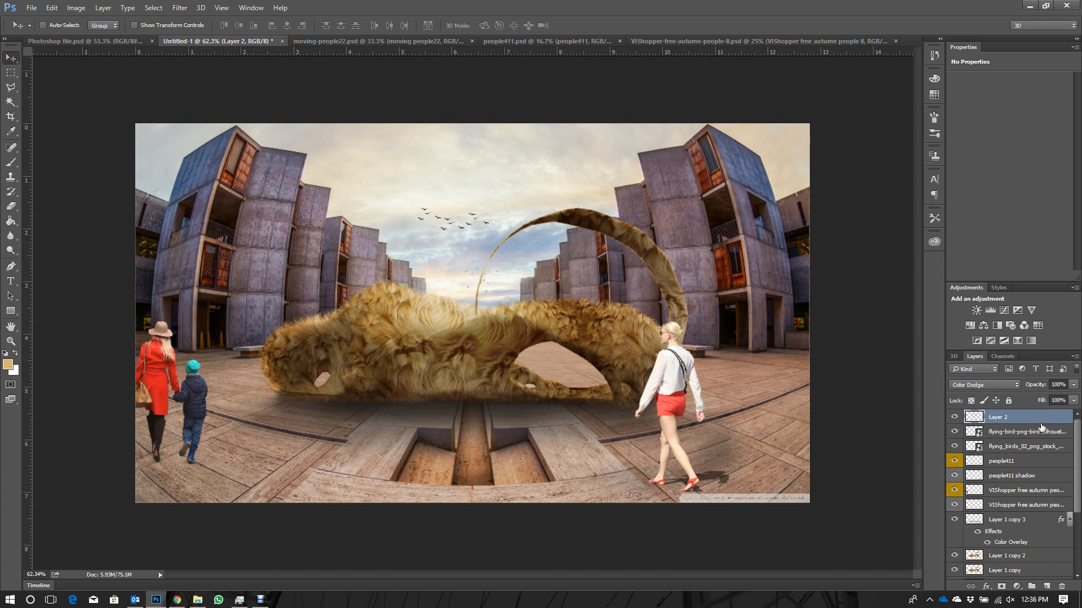
- Add a new layer above Layer 2 and stamp all visible layers into it
{"action": "left_click", "coordinate": [1046, 586]}
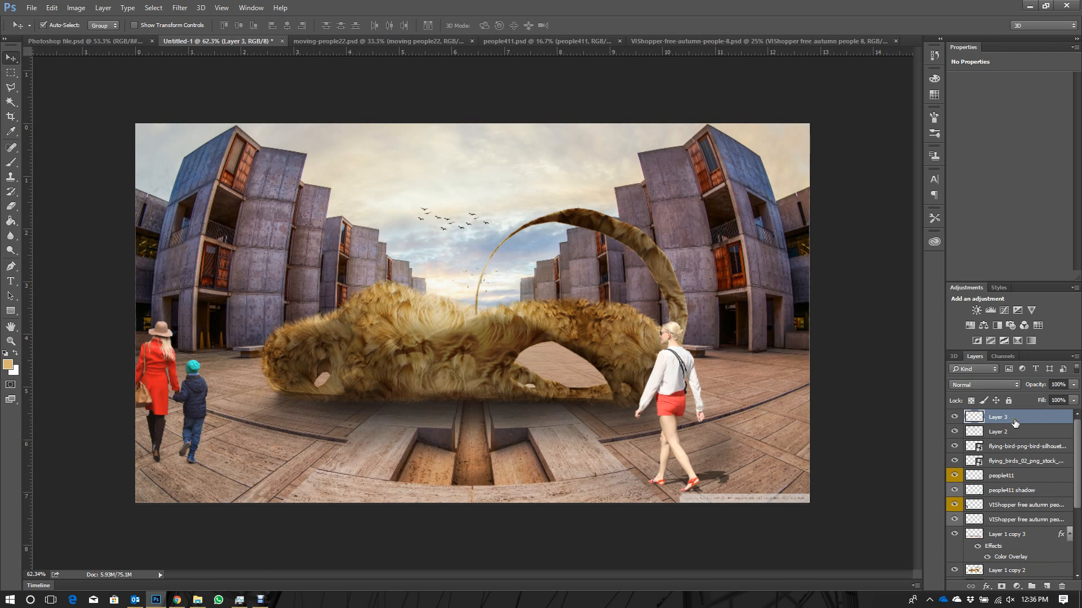
{"action": "key", "text": "ctrl+shift+alt+e"}
{"action": "left_click_drag", "start_coordinate": [1035, 425], "coordinate": [1034, 420]}
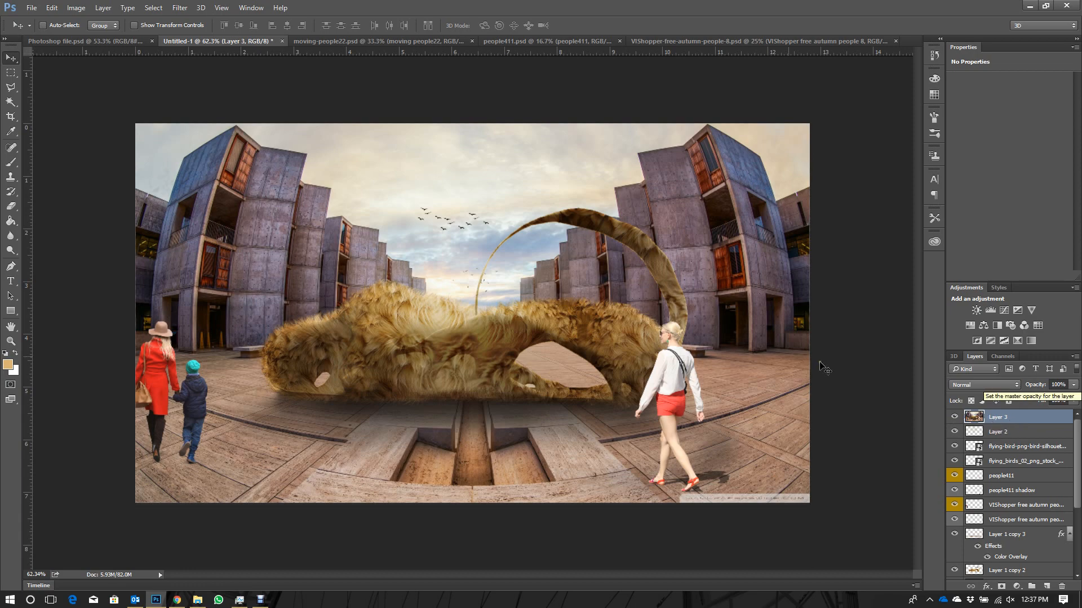
- Convert the stamped Layer 3 to black and white using the Default preset
{"action": "left_click", "coordinate": [82, 8]}
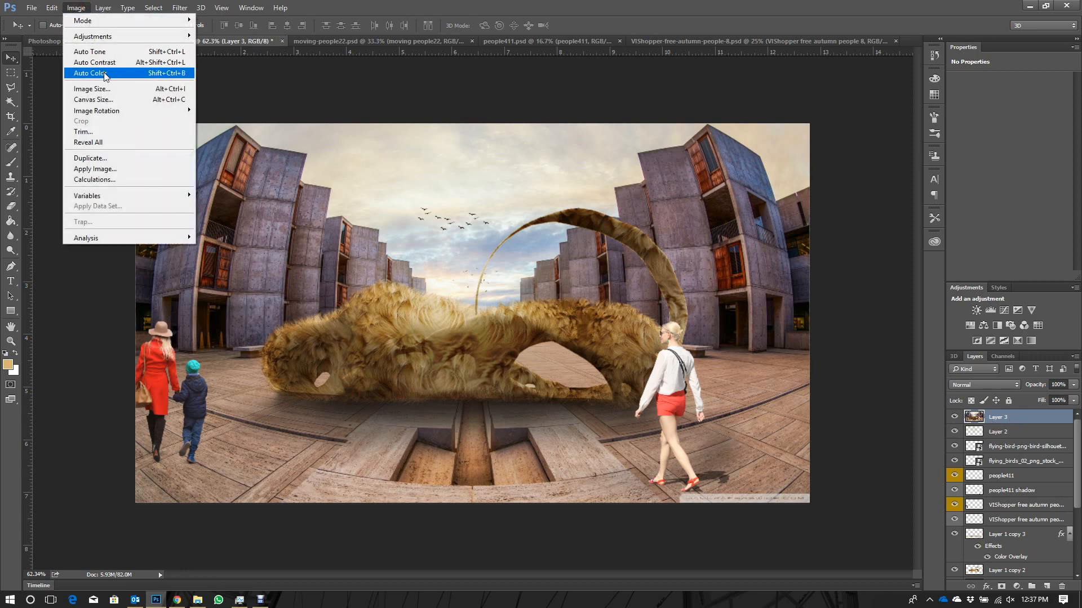
{"action": "mouse_move", "coordinate": [115, 37]}
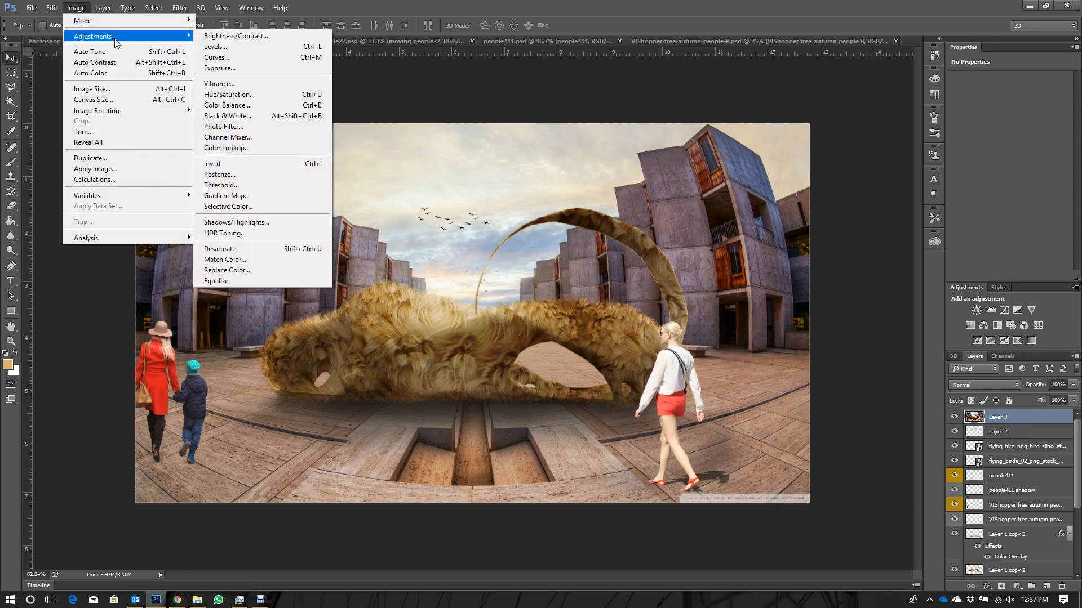
{"action": "left_click", "coordinate": [239, 116]}
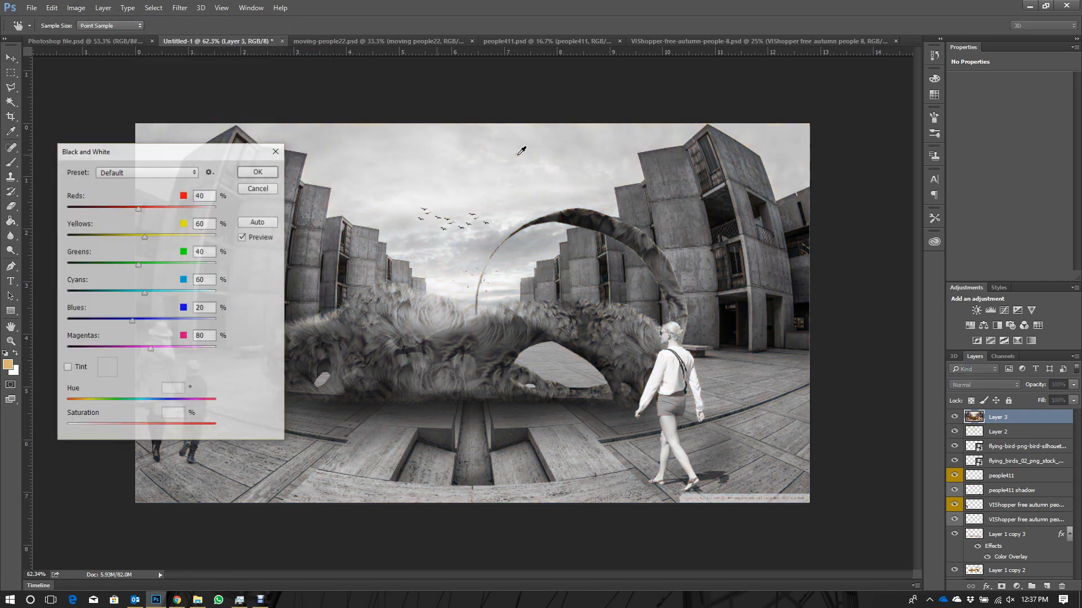
{"action": "left_click", "coordinate": [259, 191]}
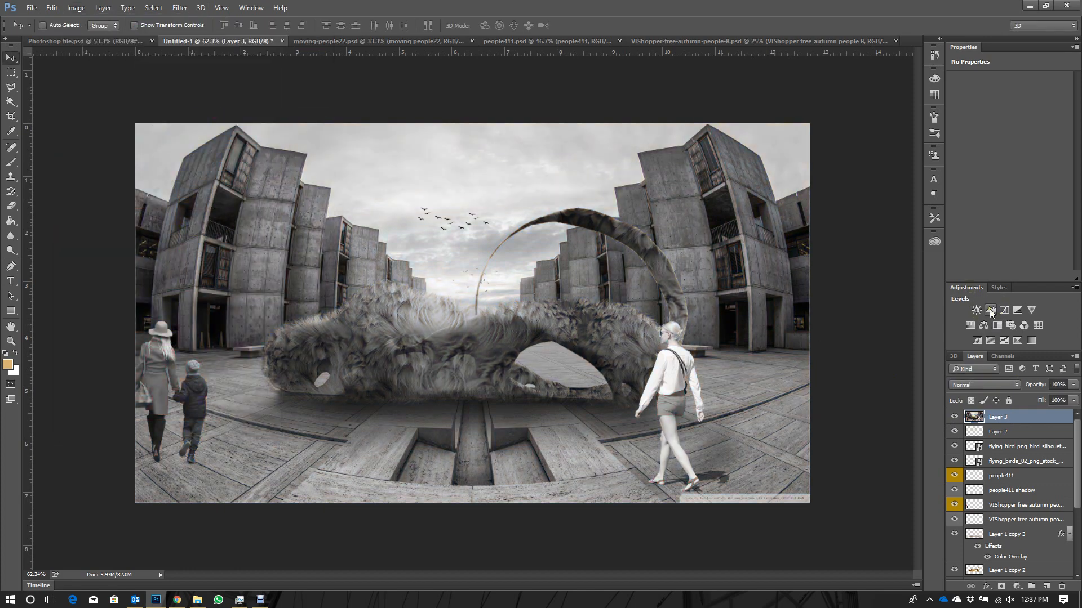
- Add a Levels adjustment layer above Layer 3 with a black input level of 43 and midtones at 1.49
{"action": "left_click", "coordinate": [989, 310]}
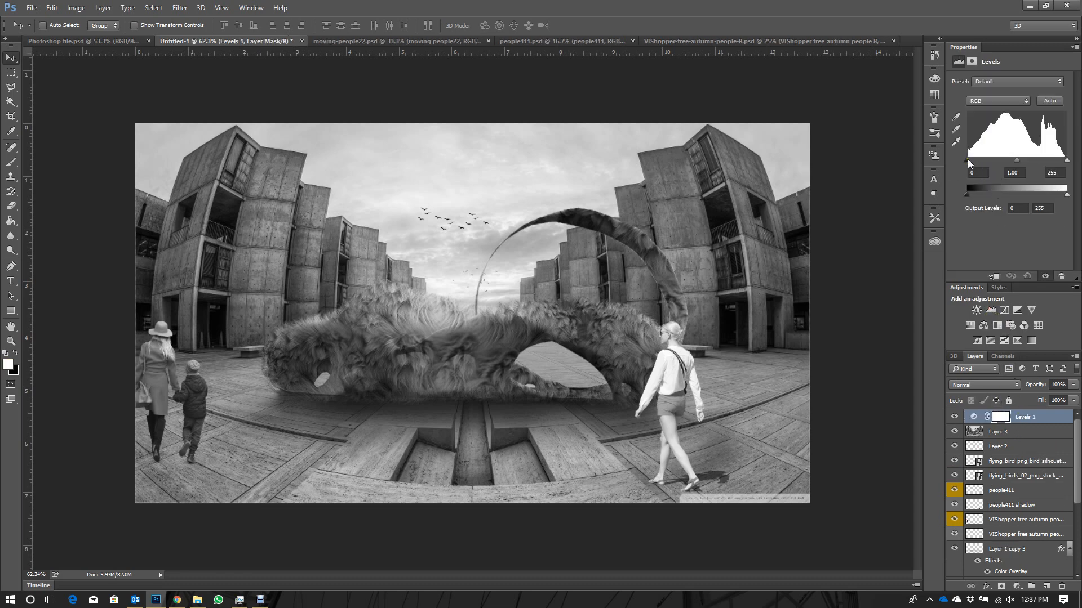
{"action": "left_click_drag", "start_coordinate": [968, 163], "coordinate": [1013, 162]}
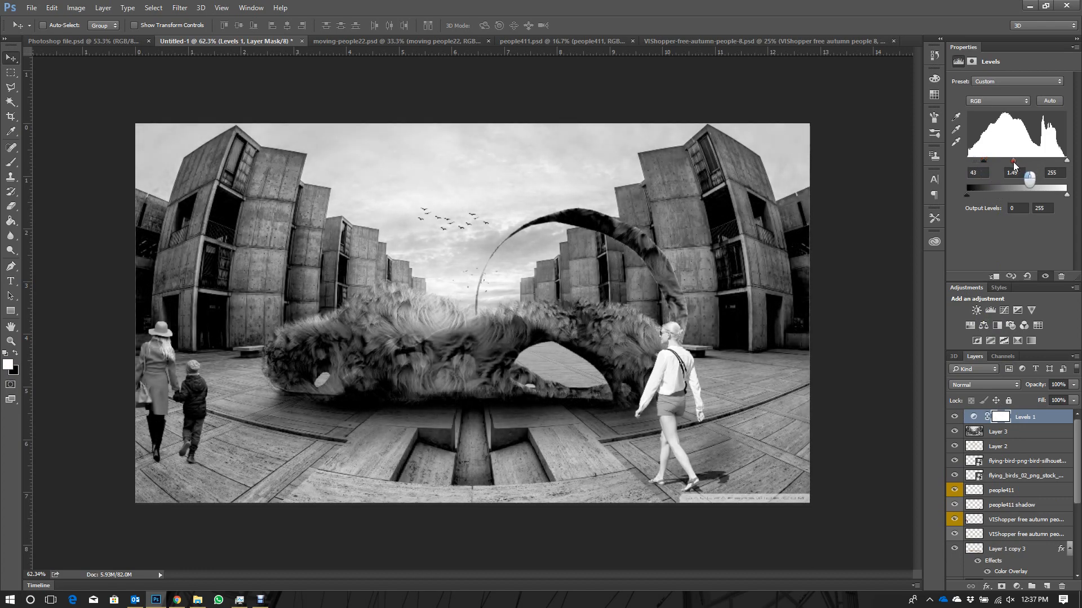
- Try Multiply blending on the Levels adjustment, toggle Layer 3's visibility to compare, and return the blend mode to Normal
{"action": "left_click", "coordinate": [977, 386]}
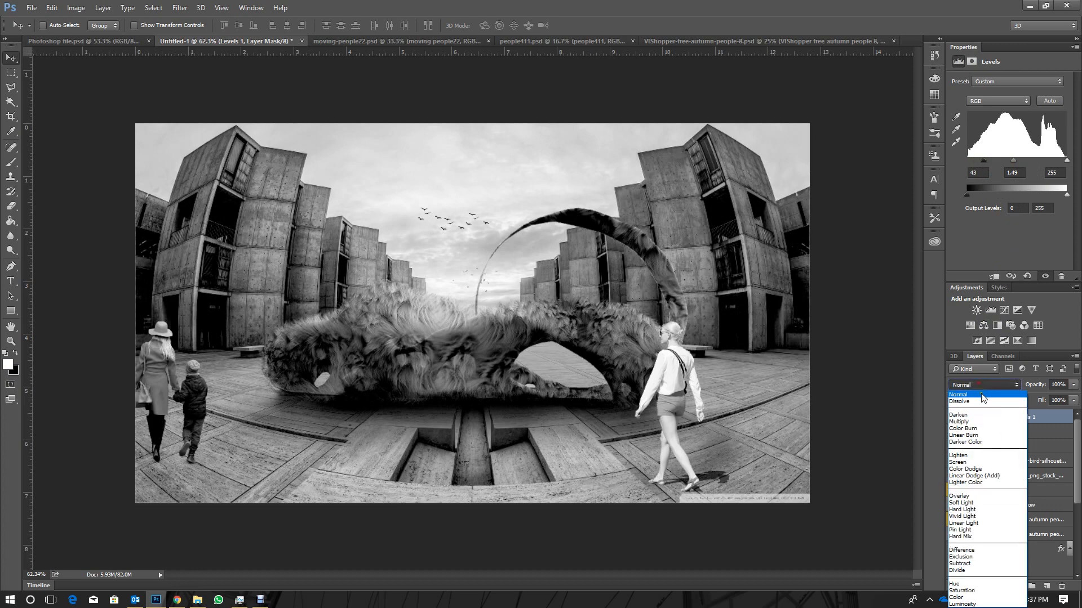
{"action": "left_click", "coordinate": [985, 424]}
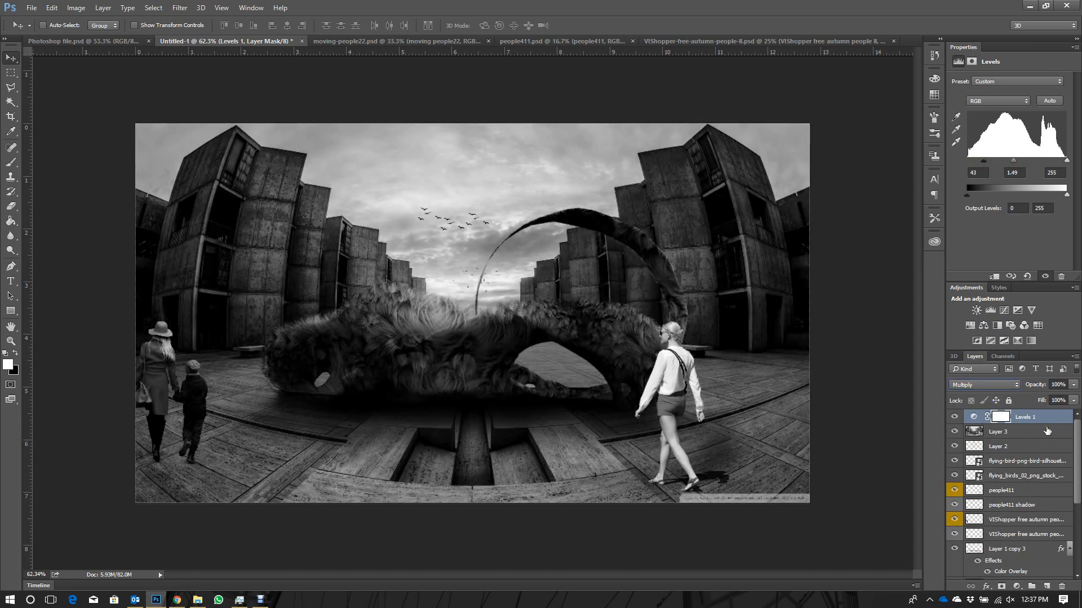
{"action": "left_click", "coordinate": [954, 432]}
{"action": "left_click", "coordinate": [955, 431]}
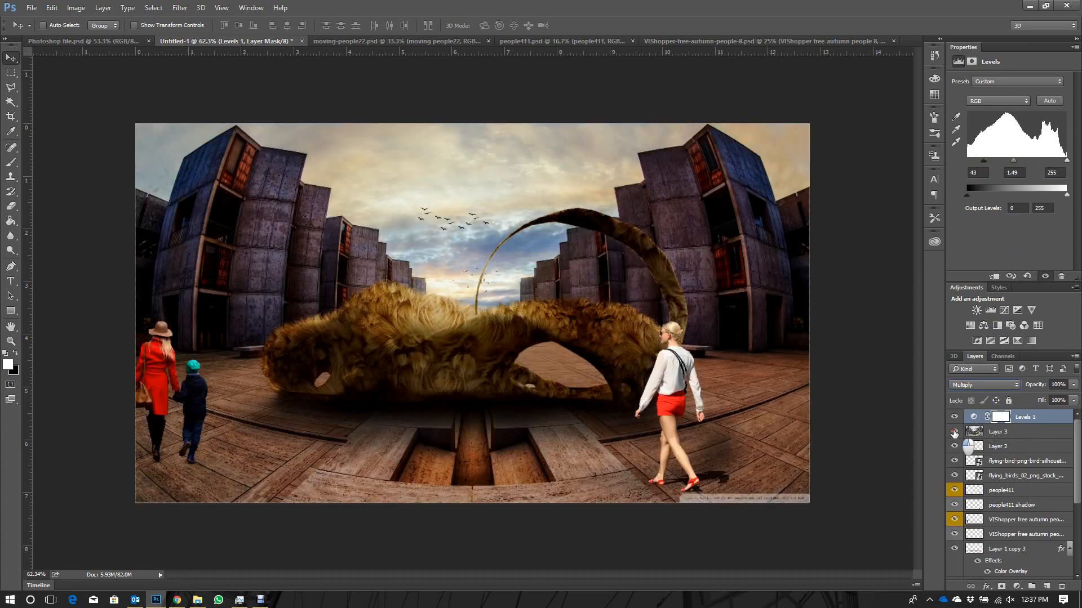
{"action": "left_click", "coordinate": [985, 385]}
{"action": "left_click", "coordinate": [986, 397]}
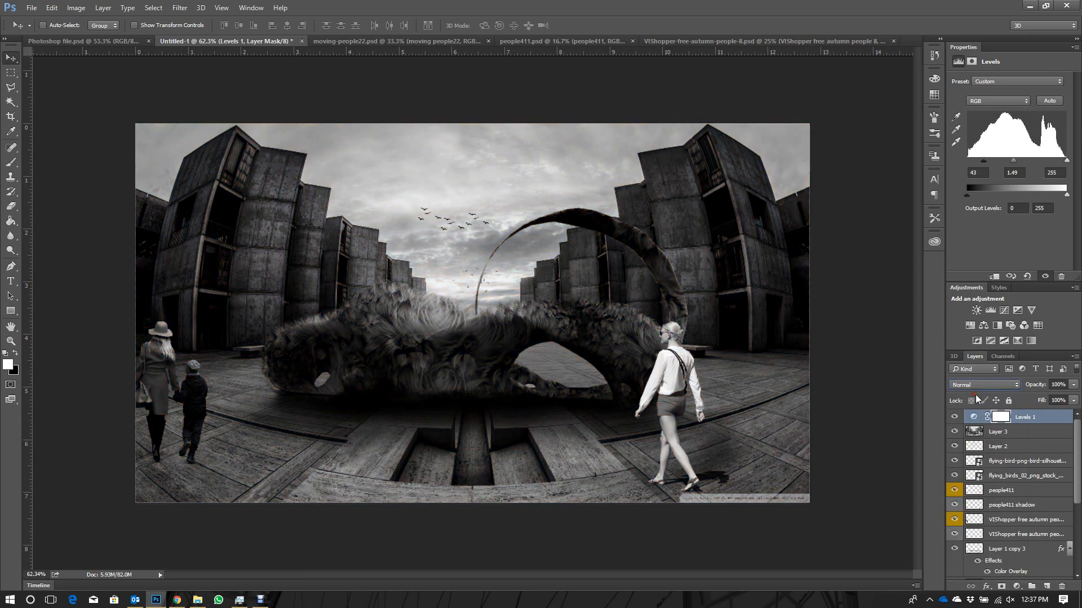
- Merge the Levels adjustment with Layer 3 and set the merged layer's blend mode to Multiply
{"action": "left_click", "coordinate": [1026, 432], "text": "ctrl"}
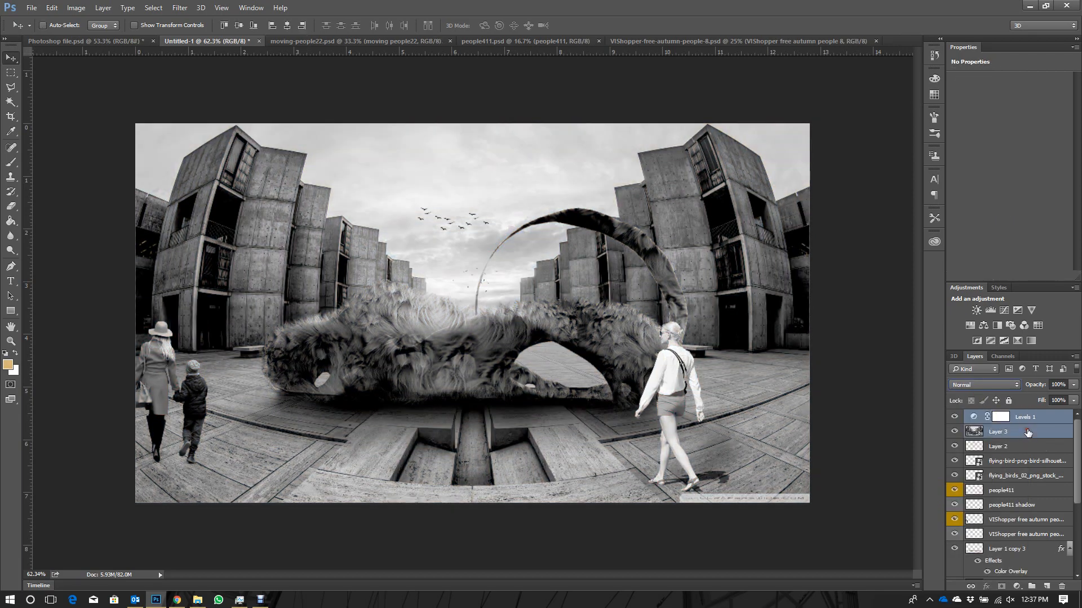
{"action": "right_click", "coordinate": [1026, 431]}
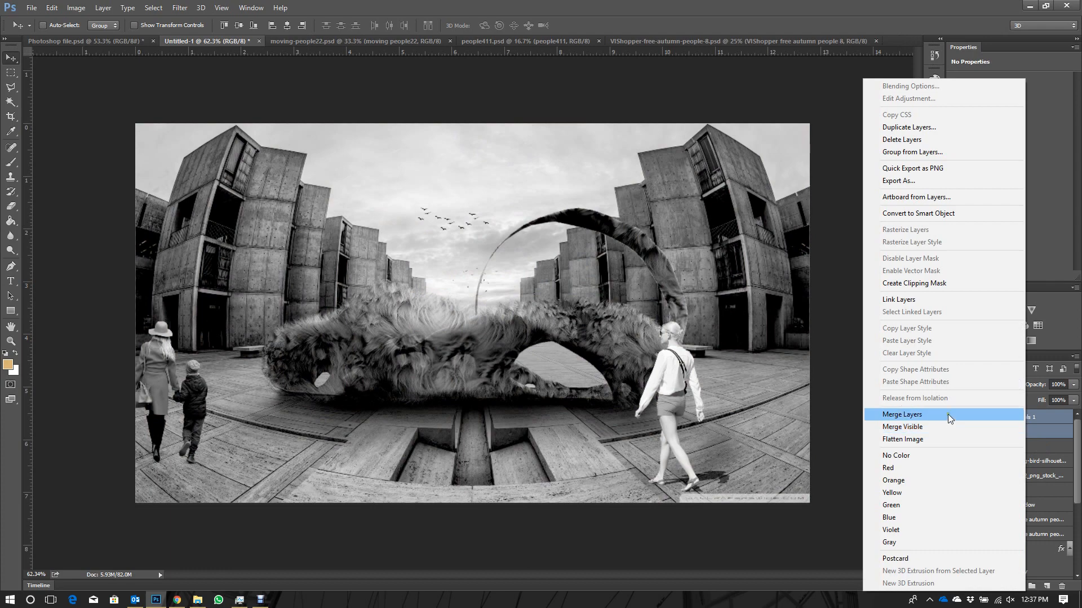
{"action": "left_click", "coordinate": [948, 415]}
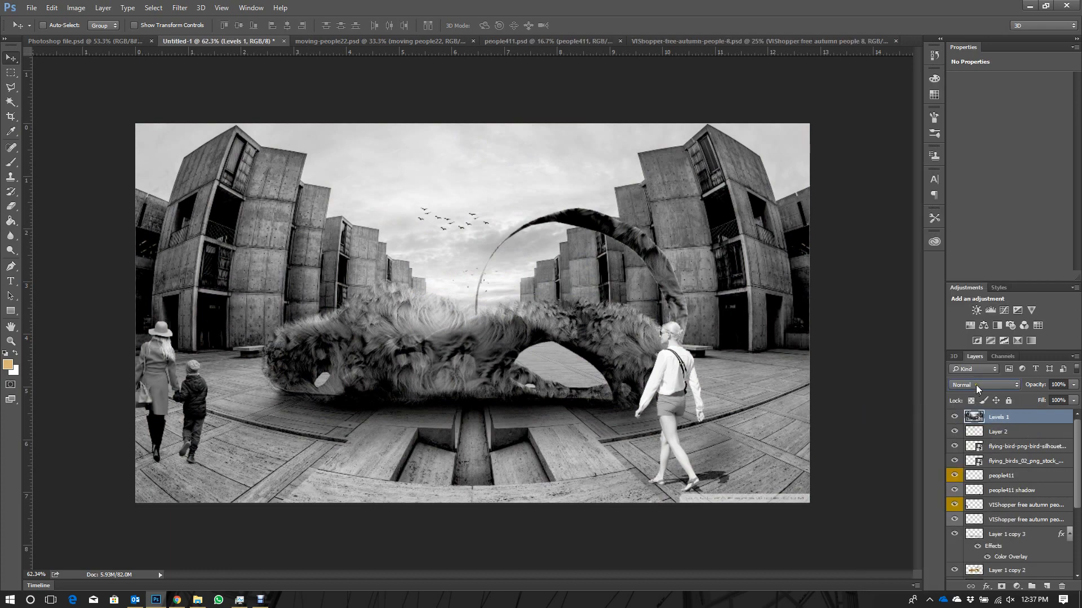
{"action": "left_click", "coordinate": [976, 385]}
{"action": "left_click", "coordinate": [971, 421]}
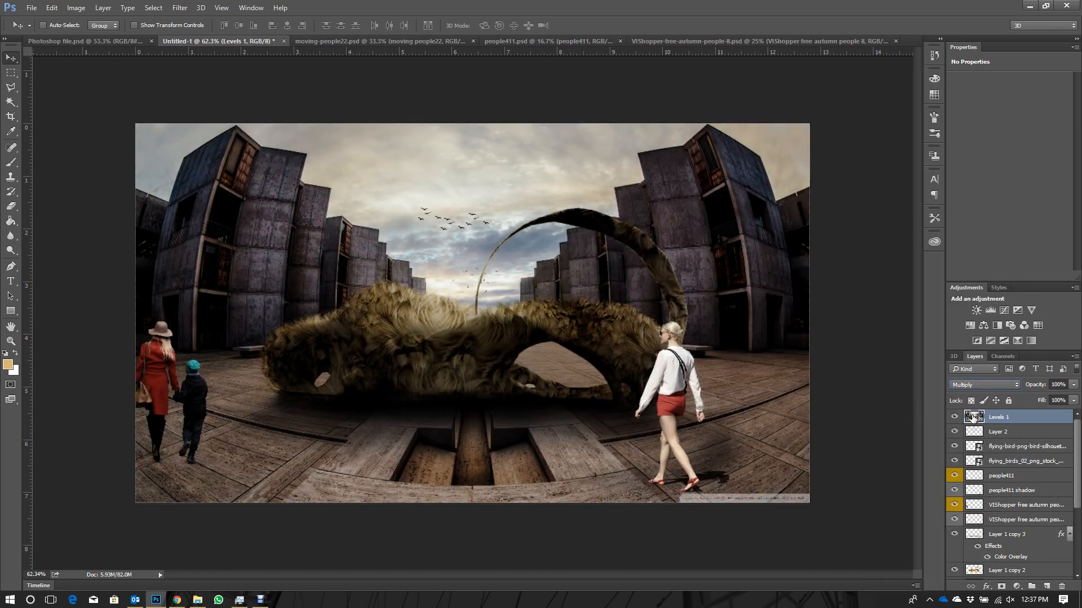
- Lower the merged Levels 1 layer's opacity to 40% and toggle its visibility to compare the image with and without it
{"action": "left_click", "coordinate": [1037, 387]}
{"action": "left_click_drag", "start_coordinate": [1036, 388], "coordinate": [1036, 393]}
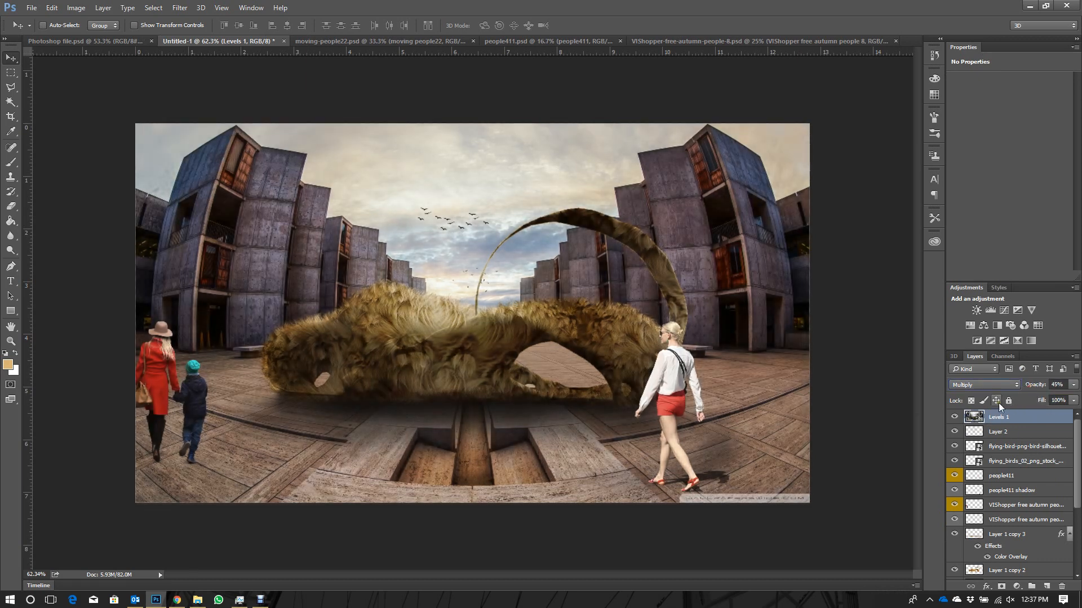
{"action": "left_click", "coordinate": [956, 418]}
{"action": "left_click", "coordinate": [953, 418]}
{"action": "left_click_drag", "start_coordinate": [1041, 391], "coordinate": [1036, 391]}
{"action": "left_click", "coordinate": [955, 417]}
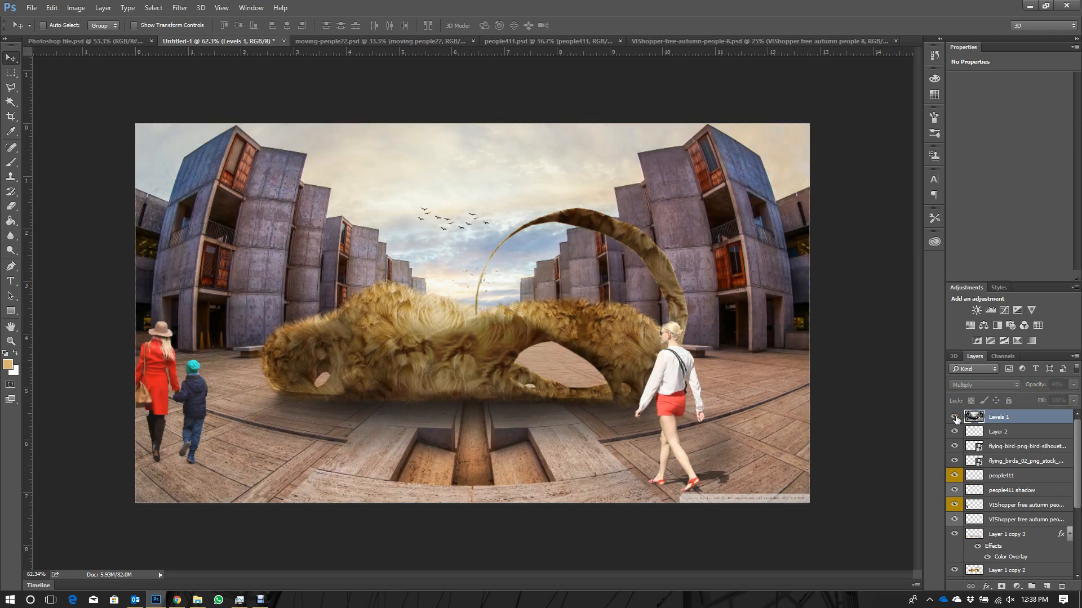
{"action": "left_click", "coordinate": [954, 418]}
{"action": "left_click", "coordinate": [952, 419]}
{"action": "left_click", "coordinate": [954, 418]}
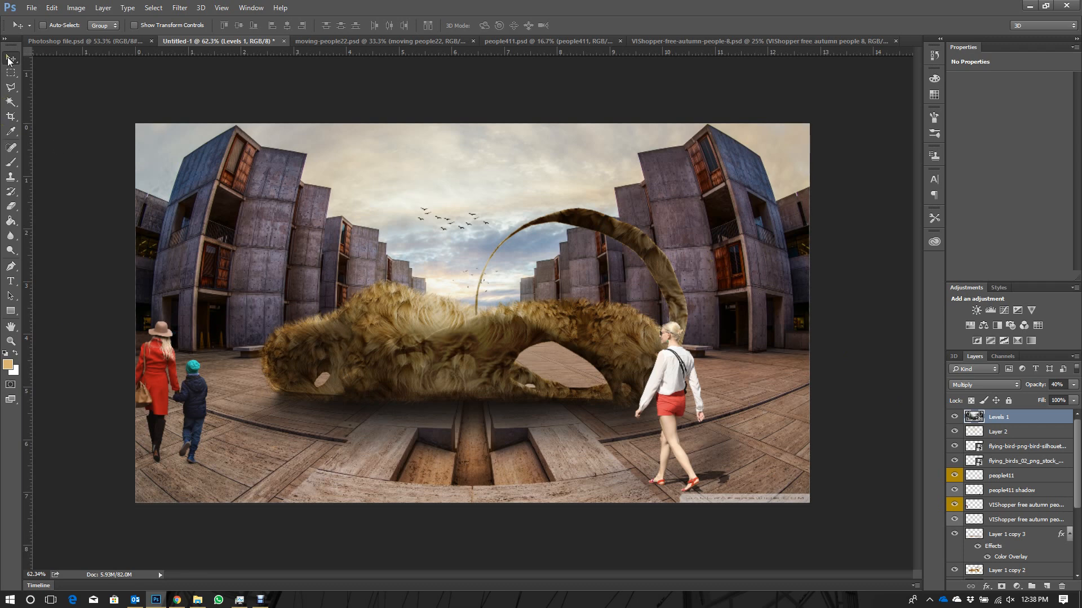
- Select the right part of the image with the Polygonal Lasso, along a diagonal from the upper-right sky to the bottom edge's middle
{"action": "left_click", "coordinate": [10, 87]}
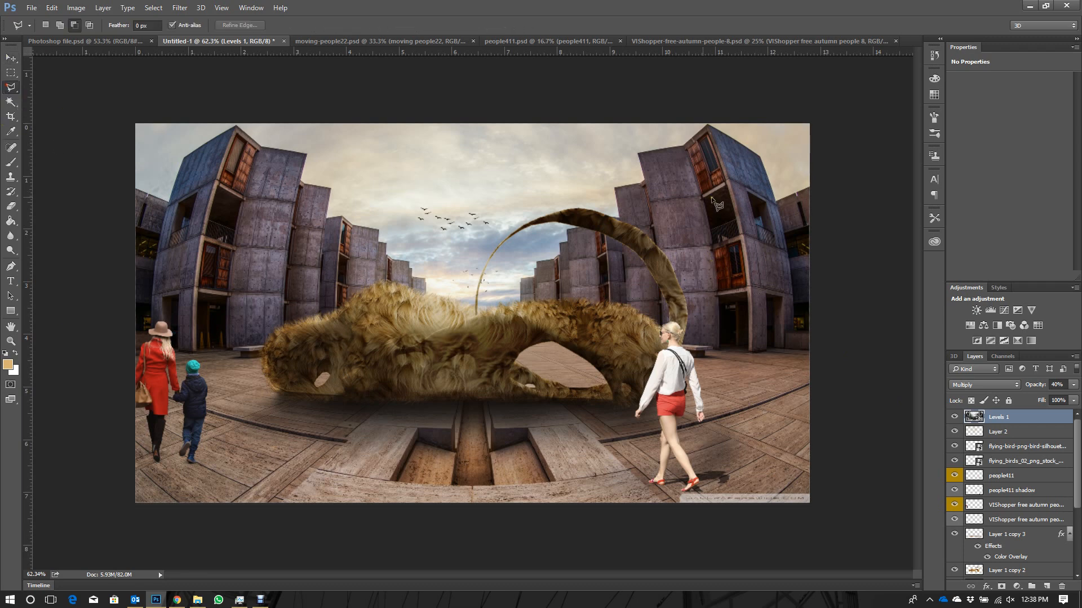
{"action": "left_click", "coordinate": [765, 124]}
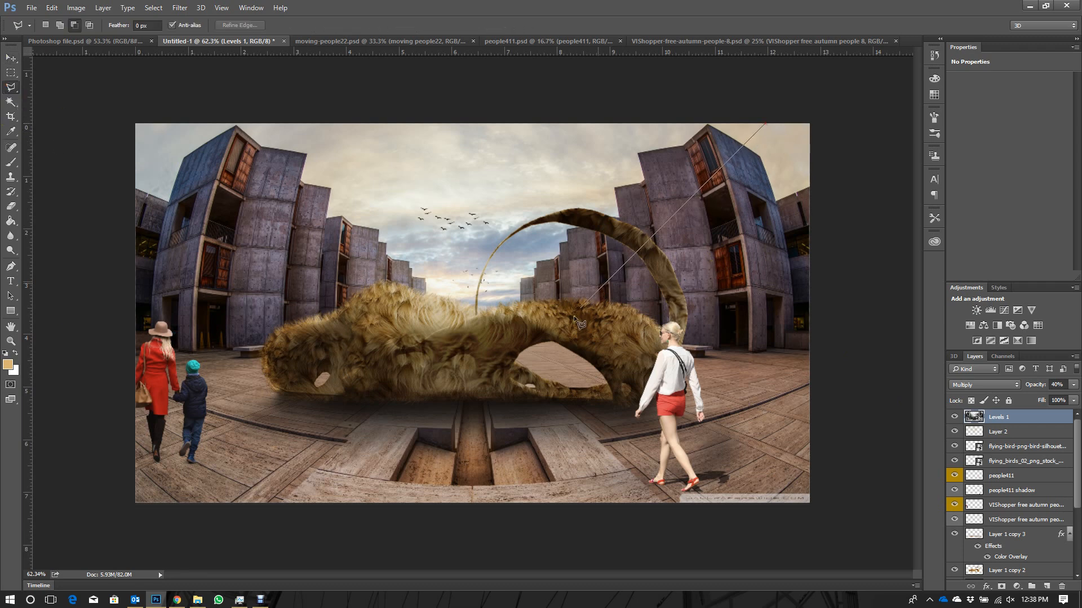
{"action": "left_click", "coordinate": [443, 502]}
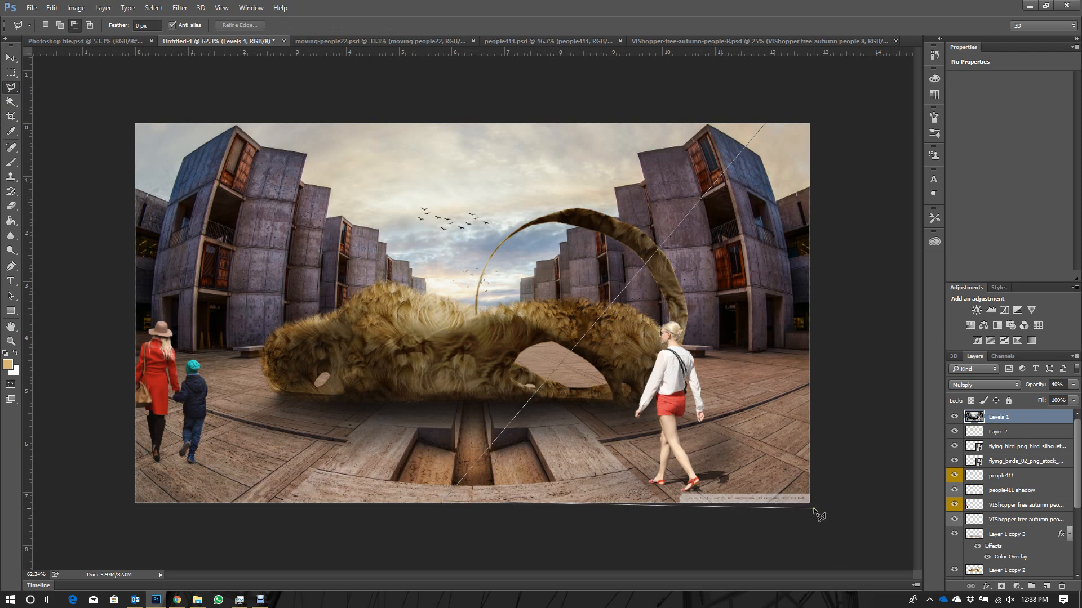
{"action": "left_click", "coordinate": [811, 503]}
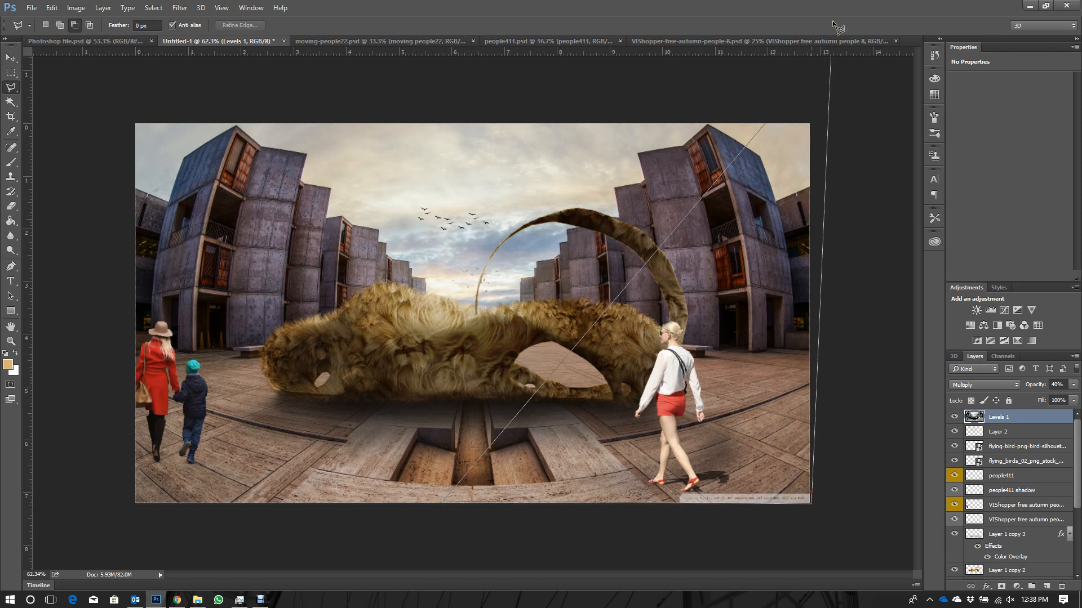
{"action": "left_click", "coordinate": [810, 121]}
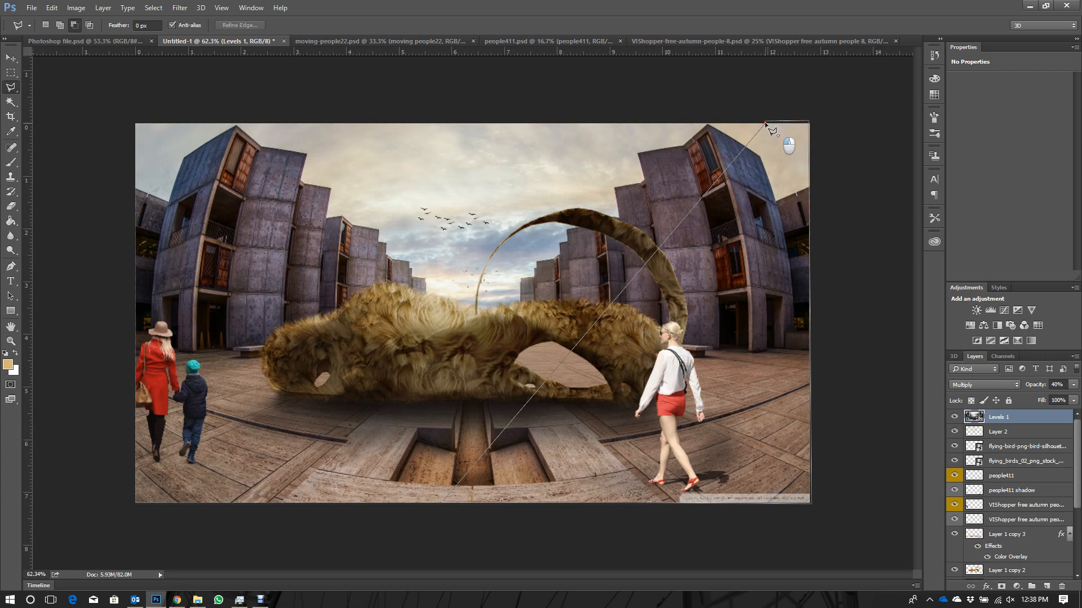
{"action": "left_click", "coordinate": [765, 123]}
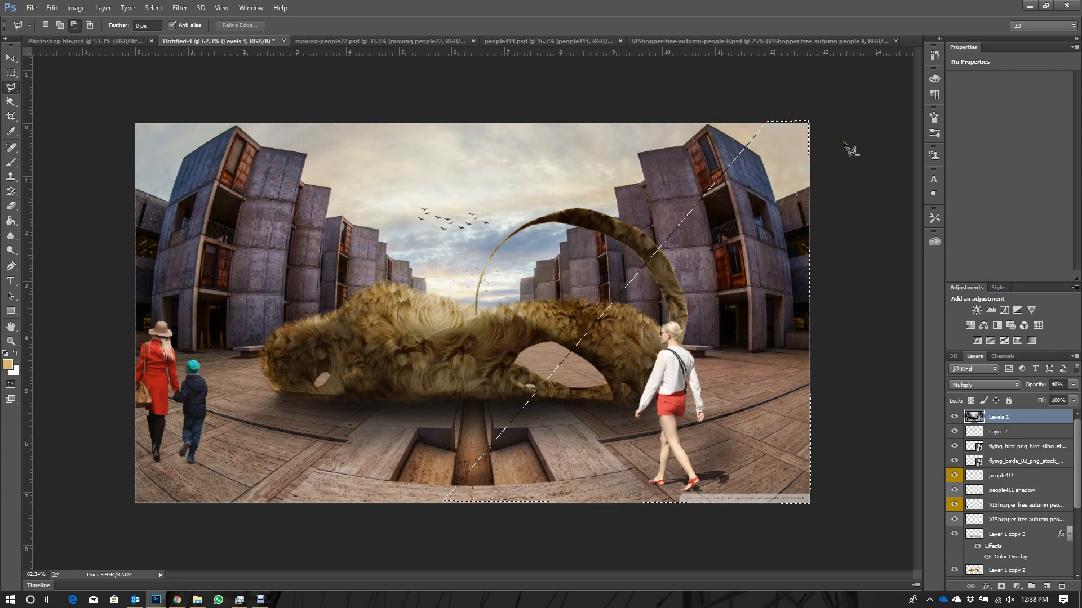
- Add a Curves adjustment layer masked to the selection and brighten it with a curve point at input 123, output 186
{"action": "left_click", "coordinate": [1018, 588]}
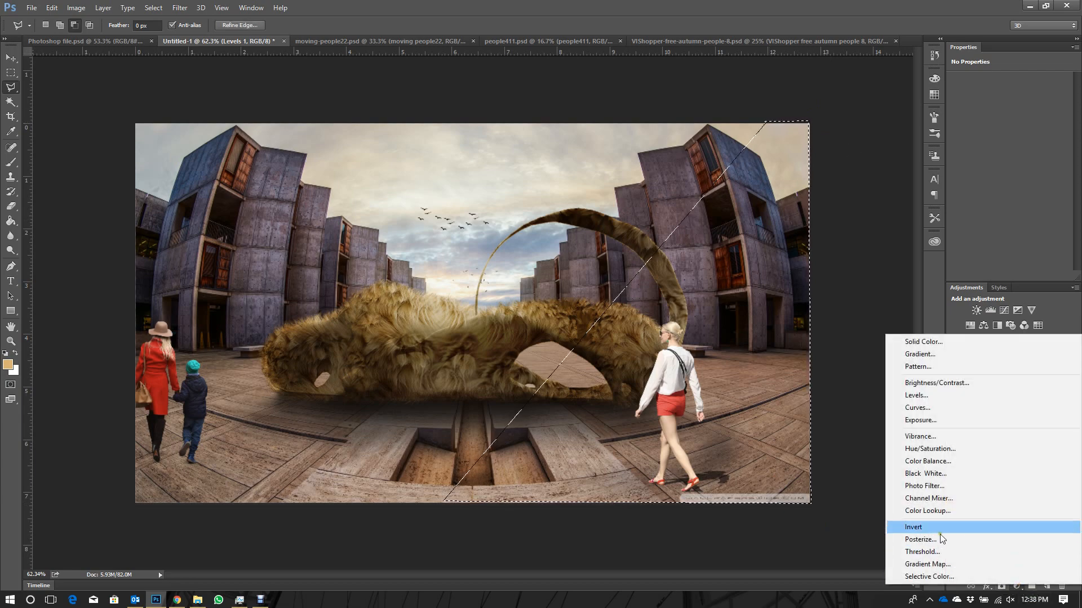
{"action": "left_click", "coordinate": [924, 408]}
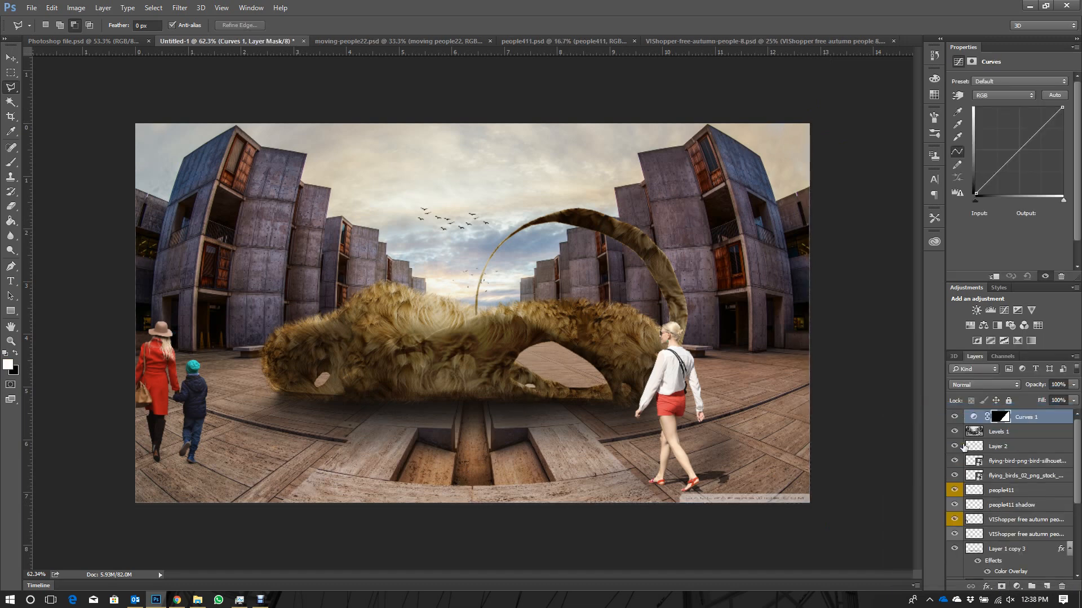
{"action": "left_click", "coordinate": [1025, 418]}
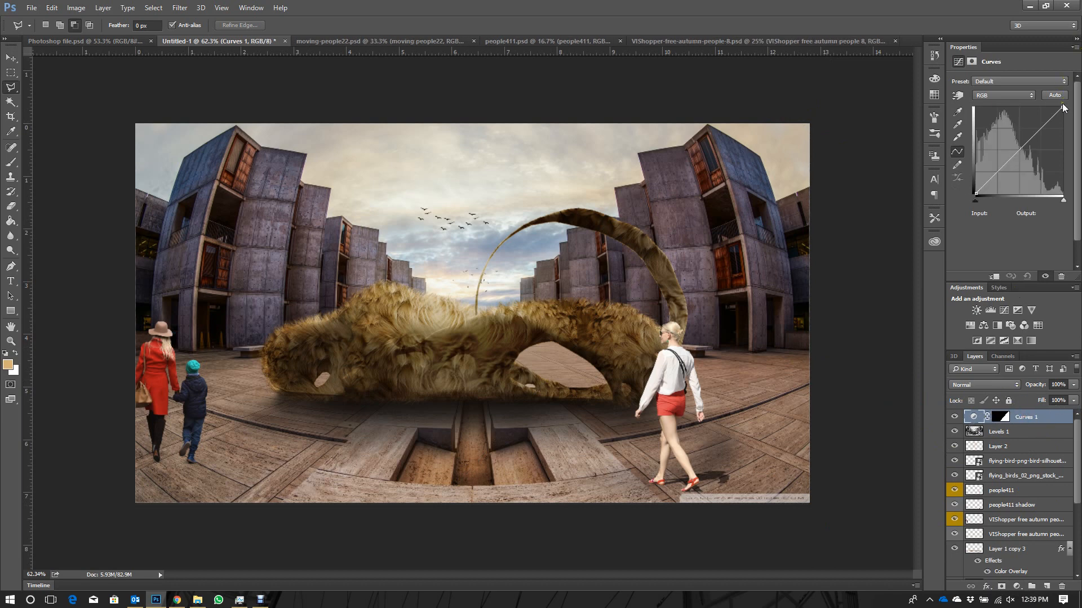
{"action": "left_click", "coordinate": [1021, 149]}
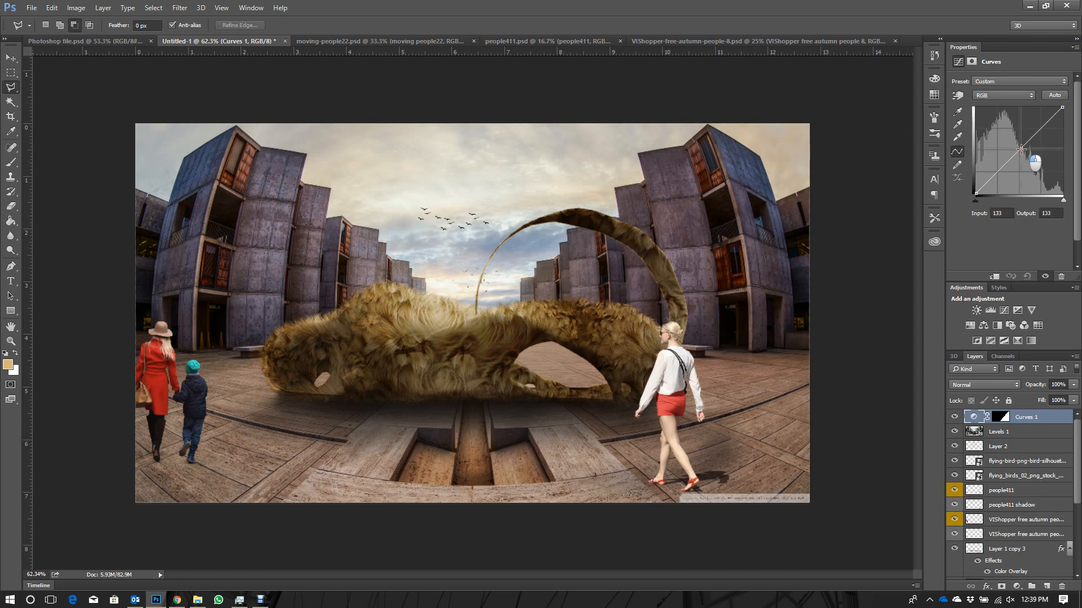
{"action": "left_click_drag", "start_coordinate": [1021, 149], "coordinate": [1017, 130]}
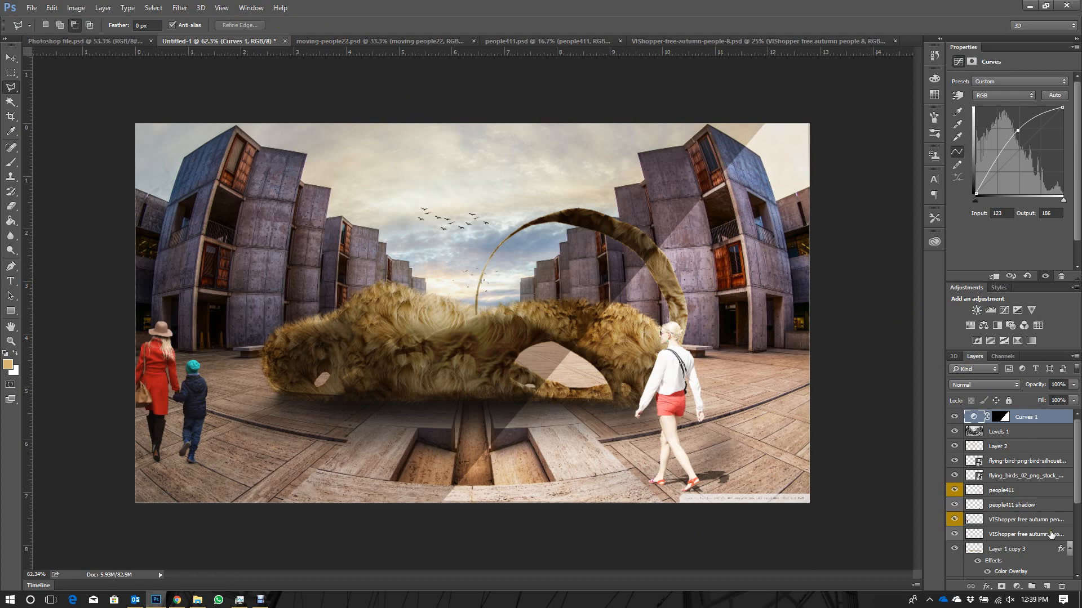
{"action": "left_click", "coordinate": [1017, 587]}
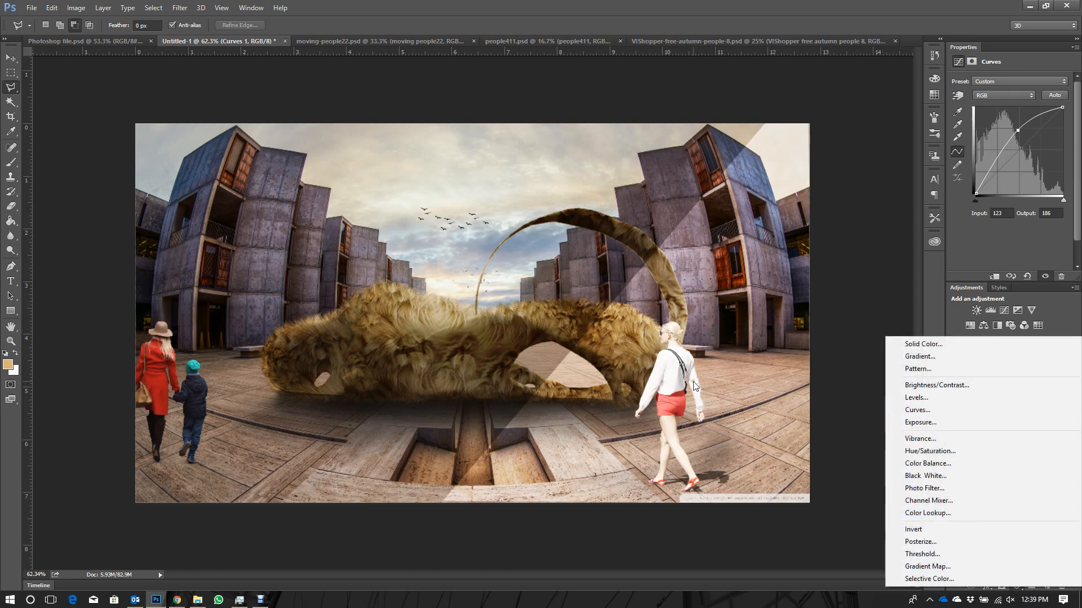
{"action": "left_click", "coordinate": [815, 215]}
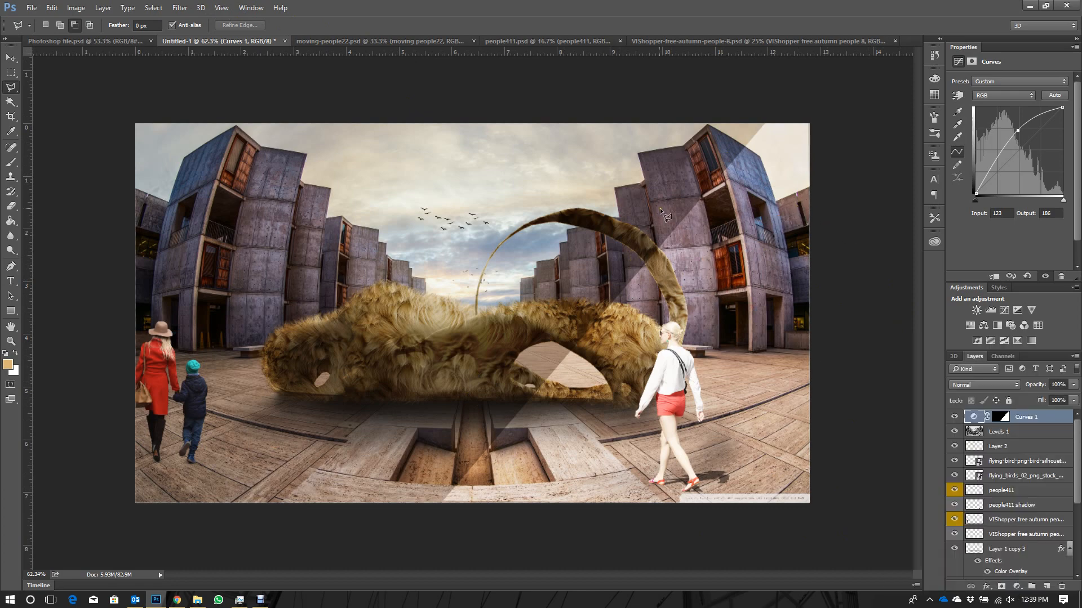
{"action": "left_click", "coordinate": [181, 8]}
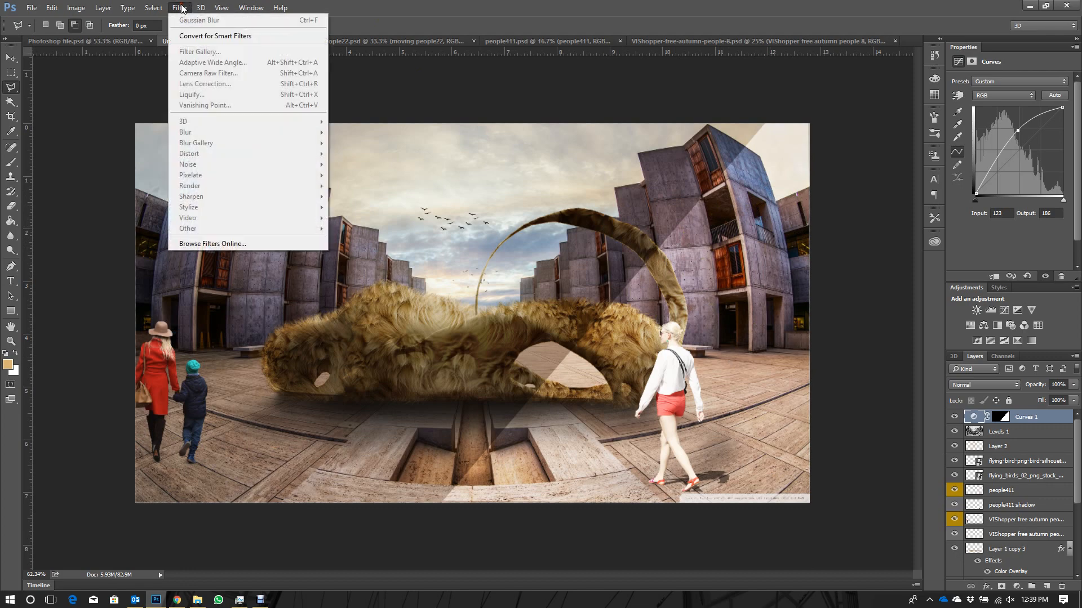
- Soften the Curves 1 layer mask with a Gaussian Blur of 16.8 pixels radius
{"action": "left_click", "coordinate": [1008, 420]}
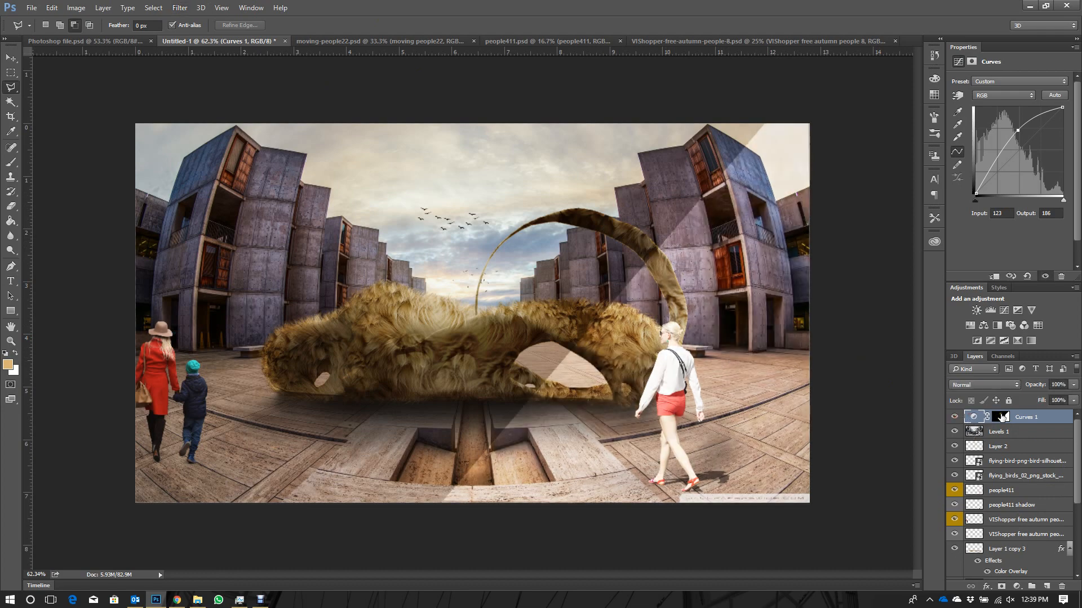
{"action": "left_click", "coordinate": [180, 8]}
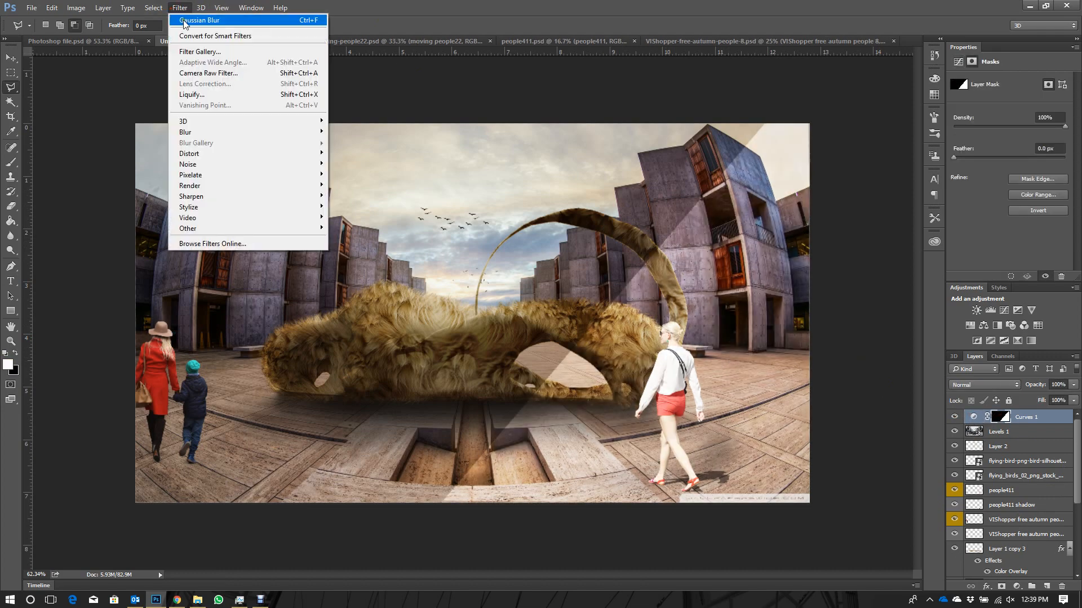
{"action": "mouse_move", "coordinate": [228, 133]}
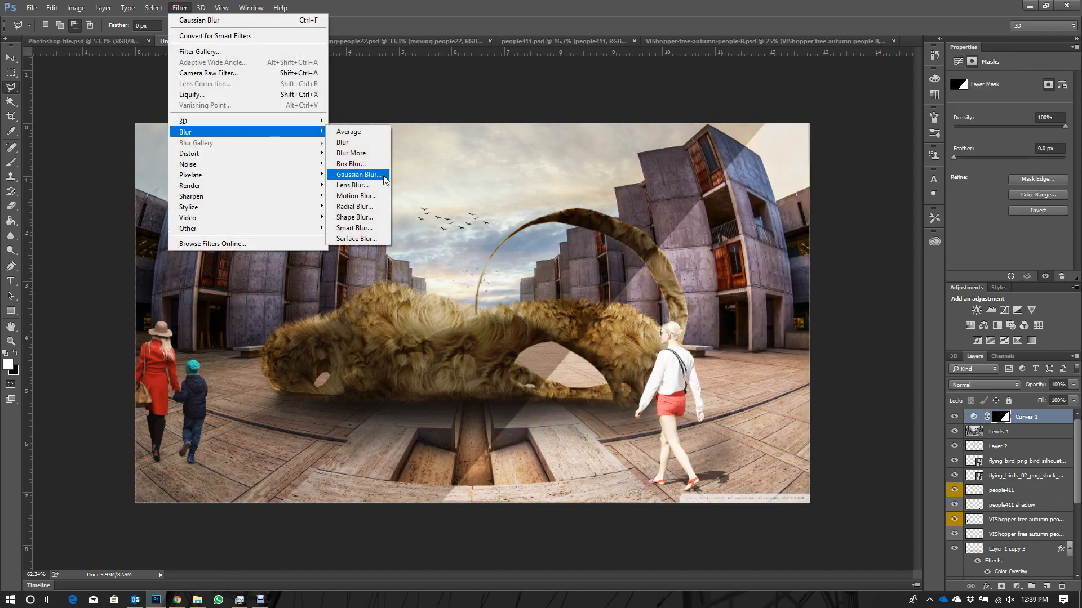
{"action": "left_click", "coordinate": [358, 174]}
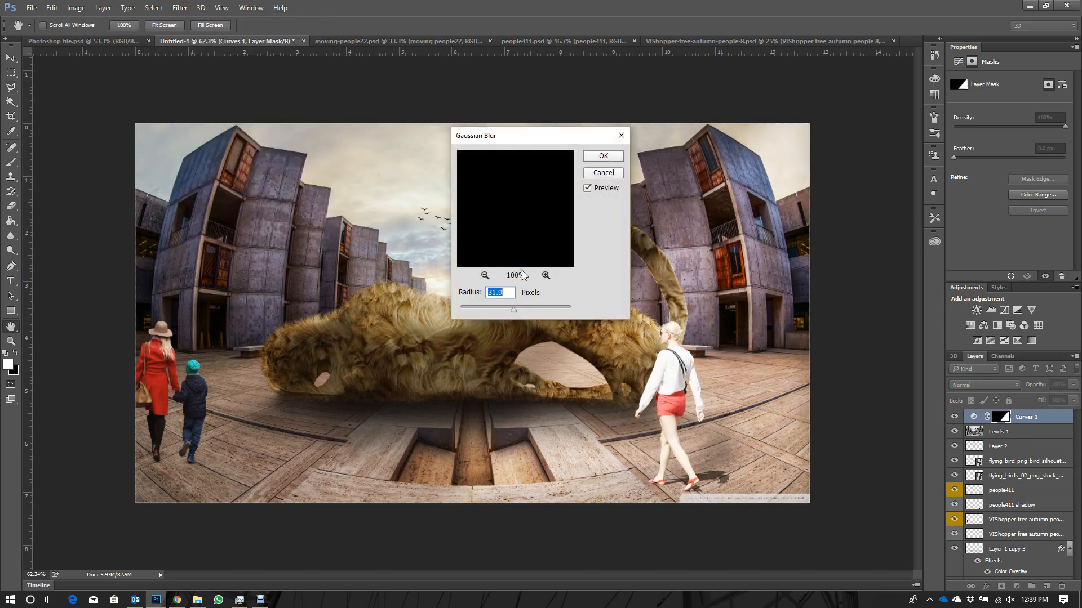
{"action": "left_click", "coordinate": [503, 309]}
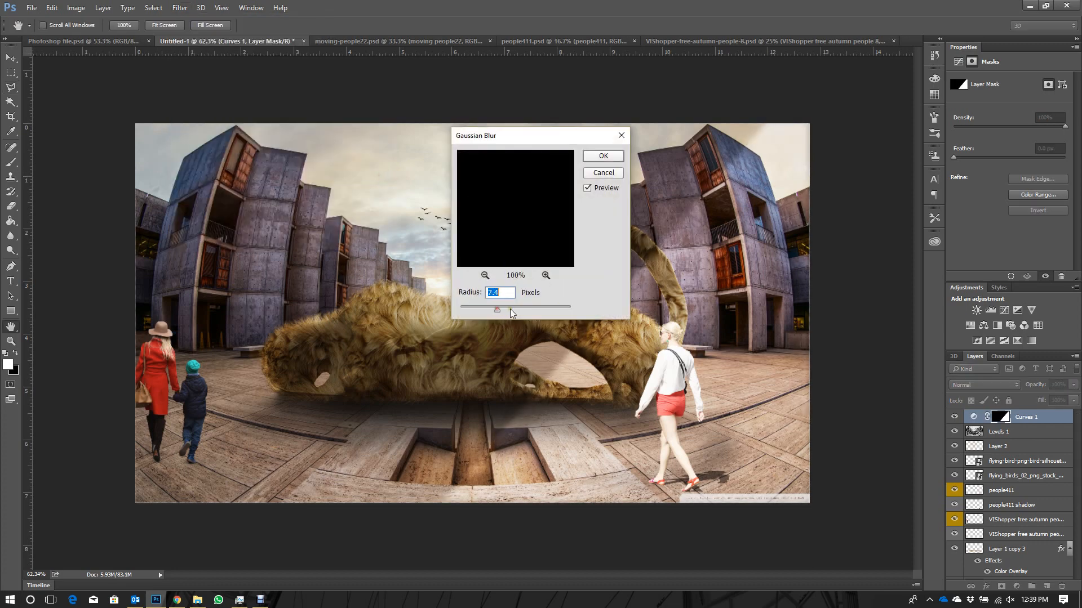
{"action": "left_click_drag", "start_coordinate": [525, 306], "coordinate": [523, 306]}
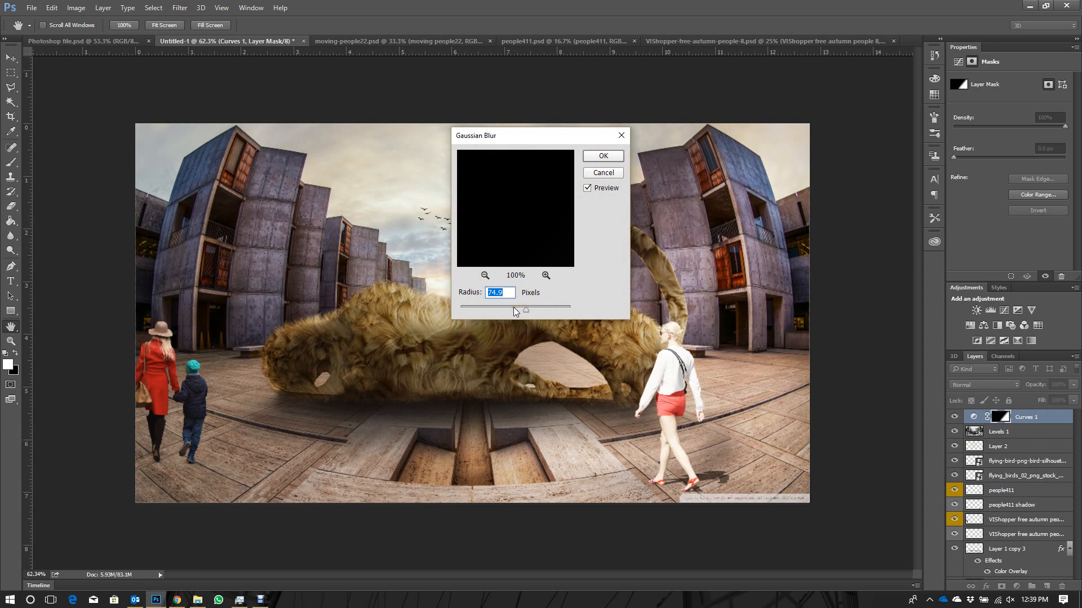
{"action": "left_click", "coordinate": [514, 309]}
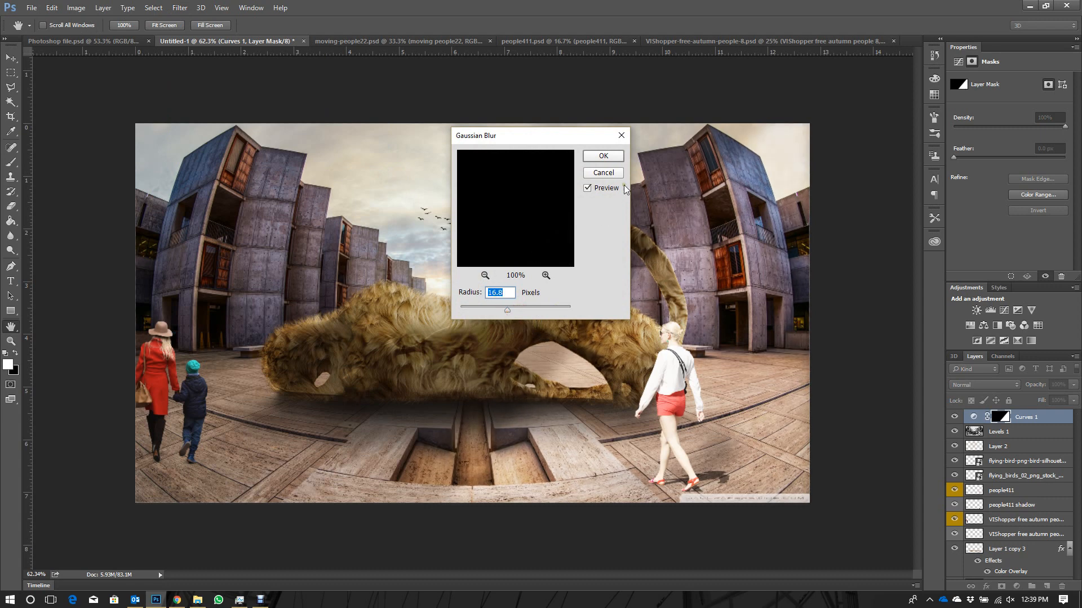
{"action": "left_click", "coordinate": [603, 156]}
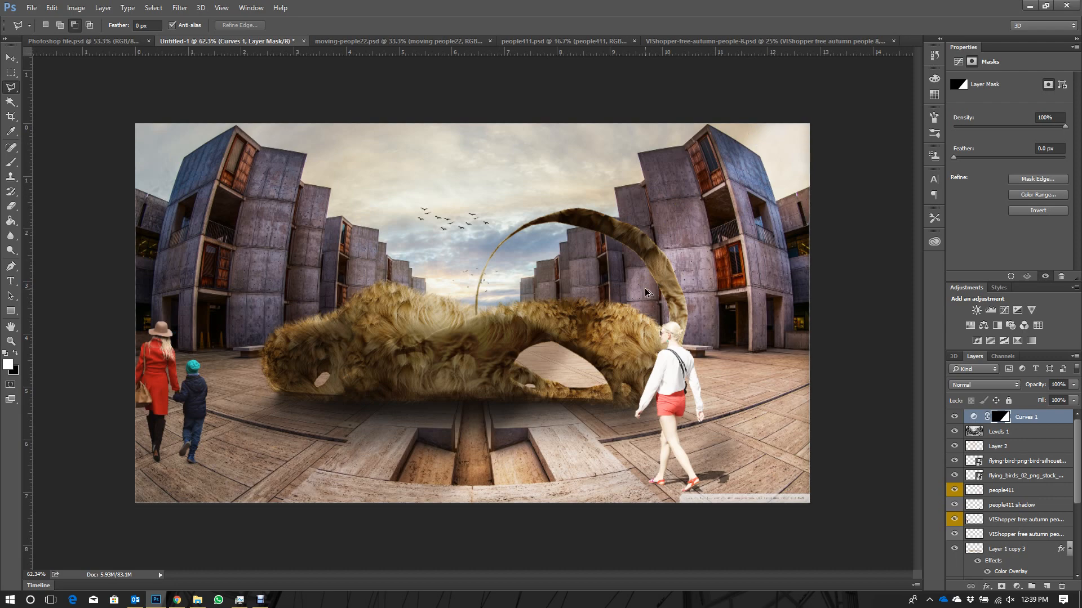
- Duplicate the Curves 1 adjustment layer and set the copy's opacity to 41%
{"action": "left_click_drag", "start_coordinate": [645, 289], "coordinate": [674, 302]}
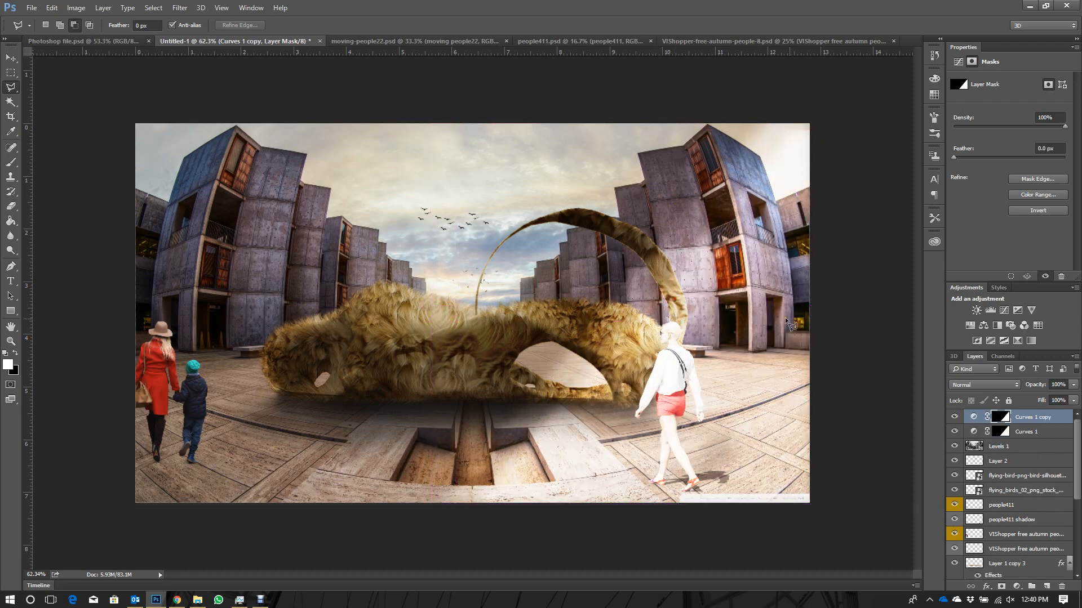
{"action": "left_click", "coordinate": [1073, 384]}
{"action": "left_click_drag", "start_coordinate": [1055, 400], "coordinate": [1039, 400]}
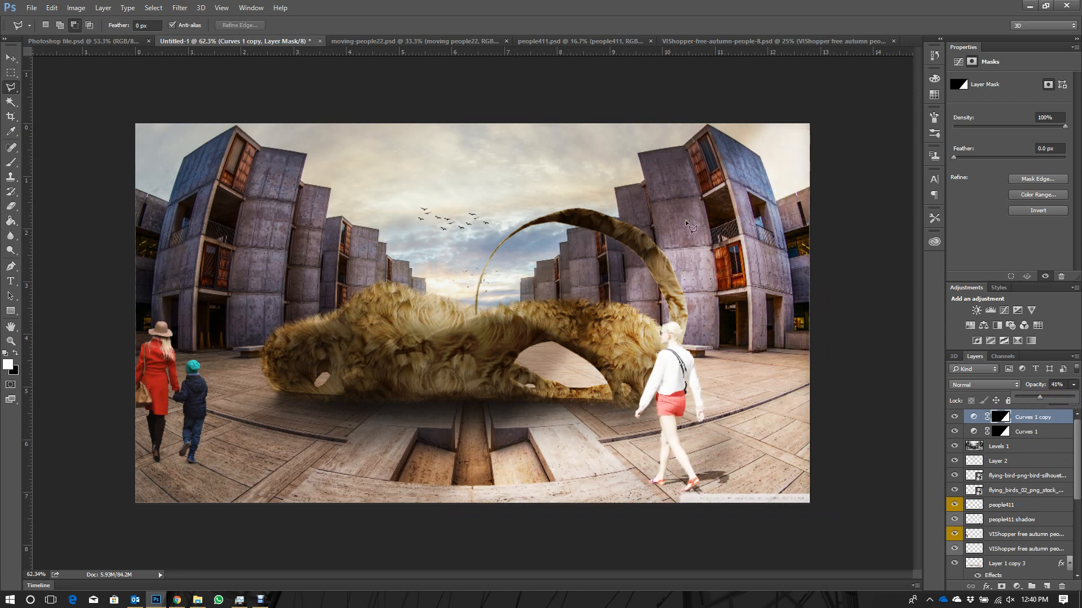
- Select a narrower triangle with the Polygonal Lasso, from the image's upper-right corner diagonally to the bottom edge beside the stairwell
{"action": "left_click", "coordinate": [7, 88]}
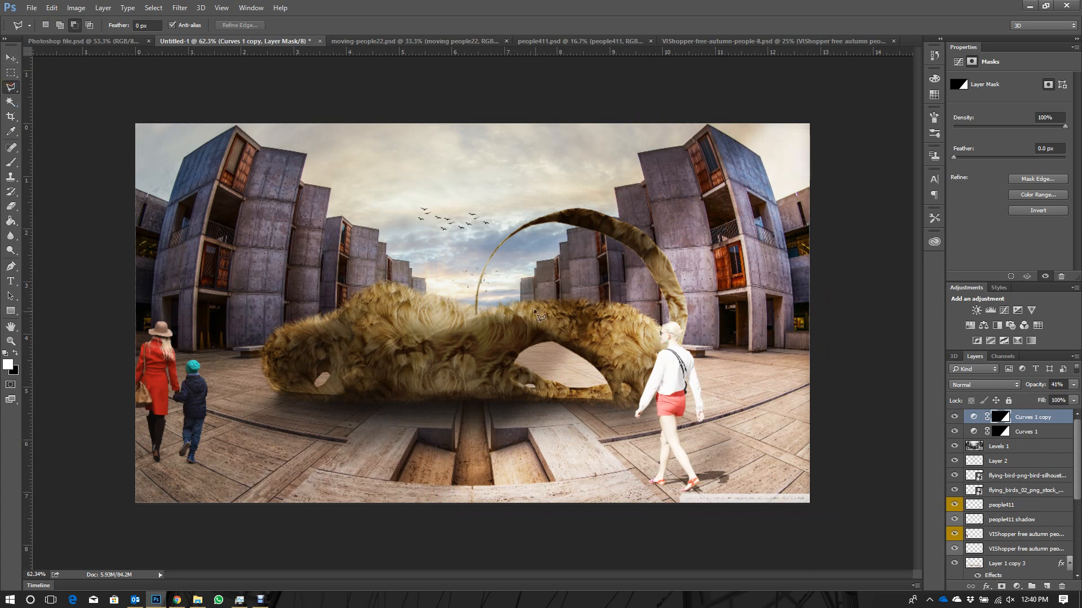
{"action": "left_click", "coordinate": [800, 135]}
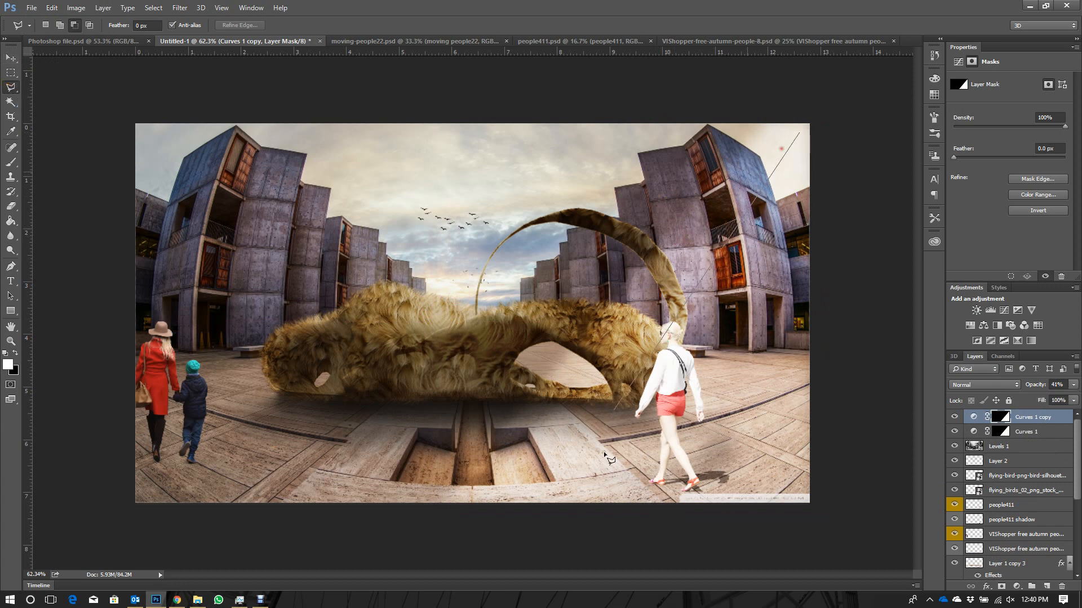
{"action": "left_click", "coordinate": [532, 499]}
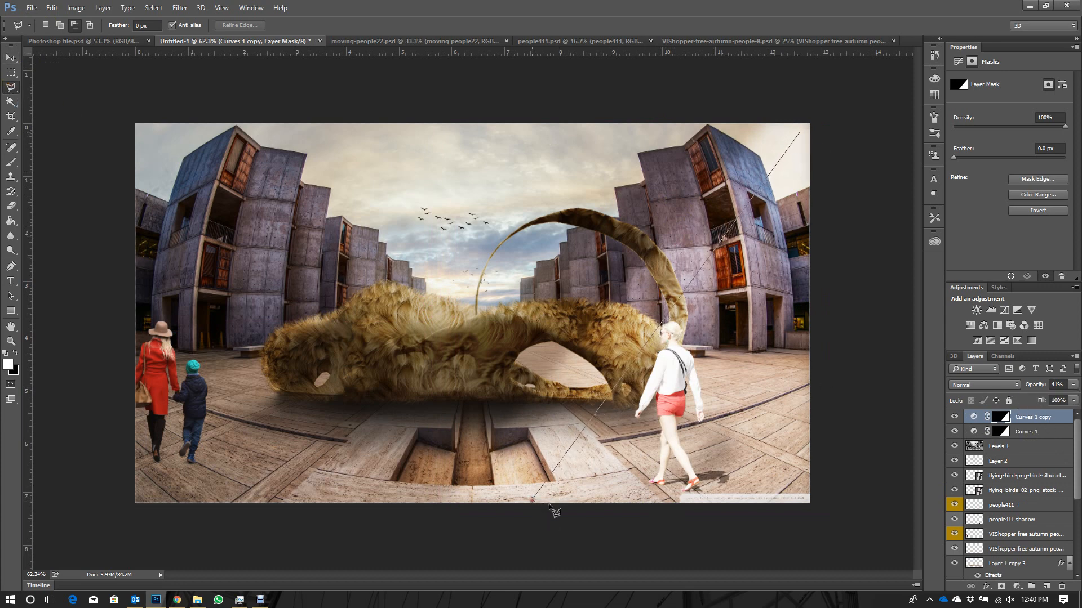
{"action": "left_click", "coordinate": [812, 501]}
{"action": "double_click", "coordinate": [815, 117]}
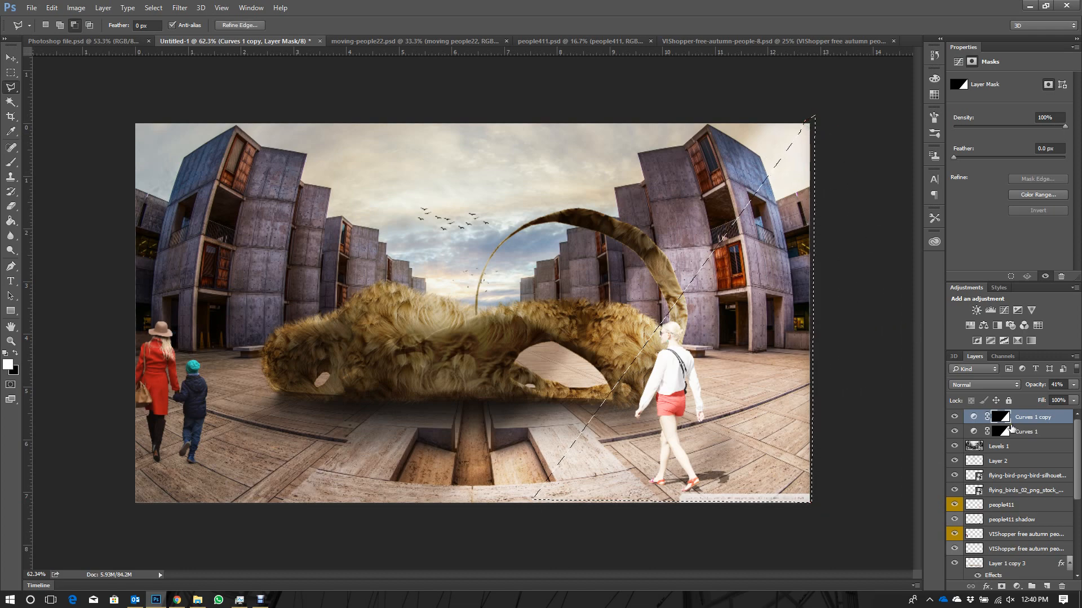
- Add a second Curves adjustment layer masked to the triangle, with a brightening curve point at input 132, output 175
{"action": "left_click", "coordinate": [1017, 586]}
{"action": "left_click", "coordinate": [919, 406]}
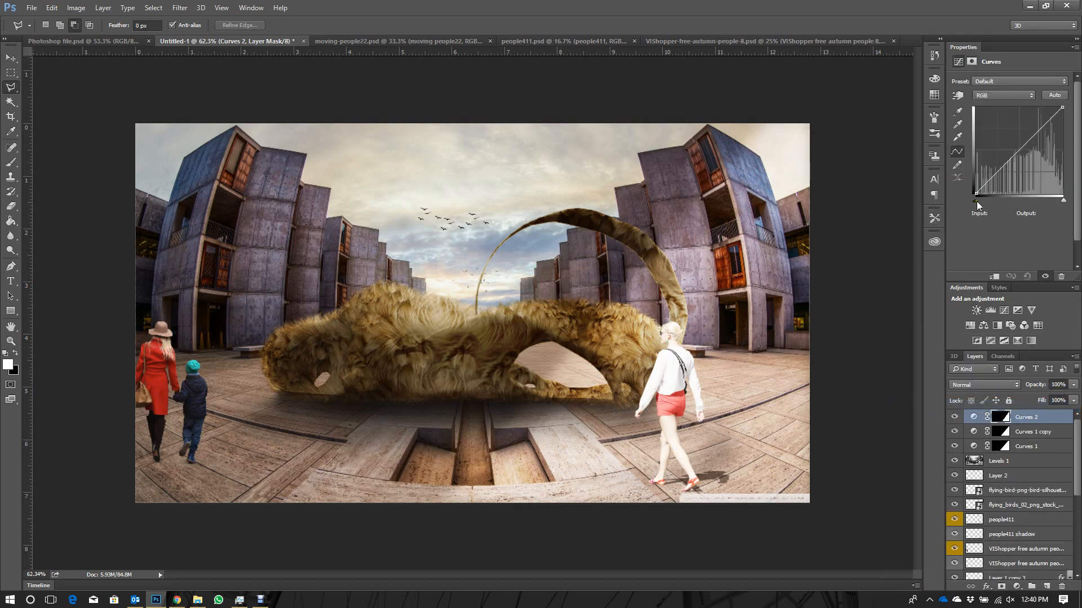
{"action": "left_click_drag", "start_coordinate": [1011, 160], "coordinate": [1021, 135]}
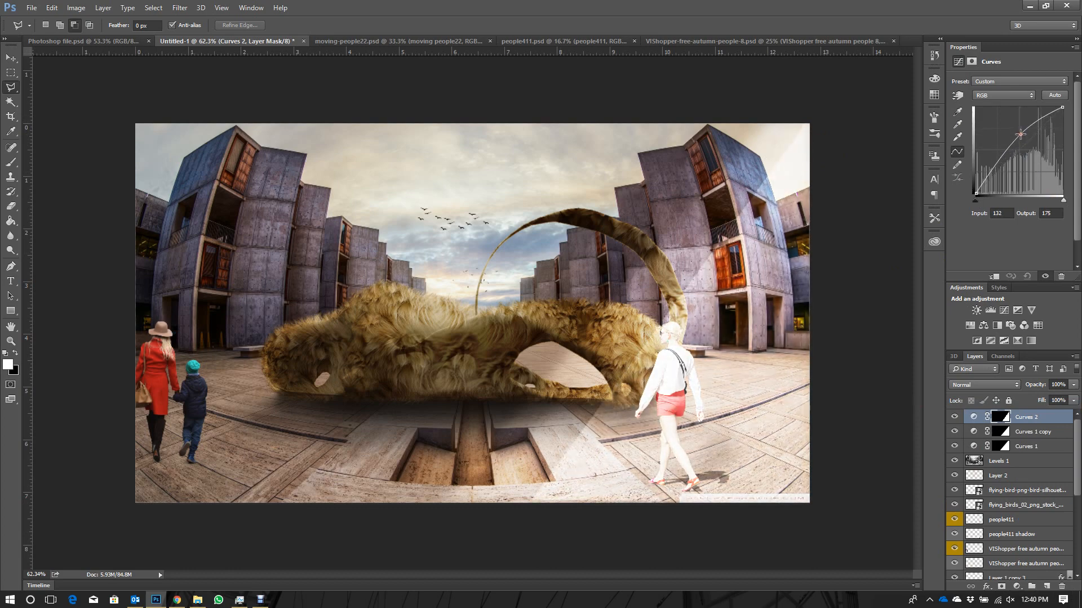
- Soften the Curves 2 layer mask with a Gaussian Blur of 7.0 pixels radius
{"action": "left_click", "coordinate": [180, 8]}
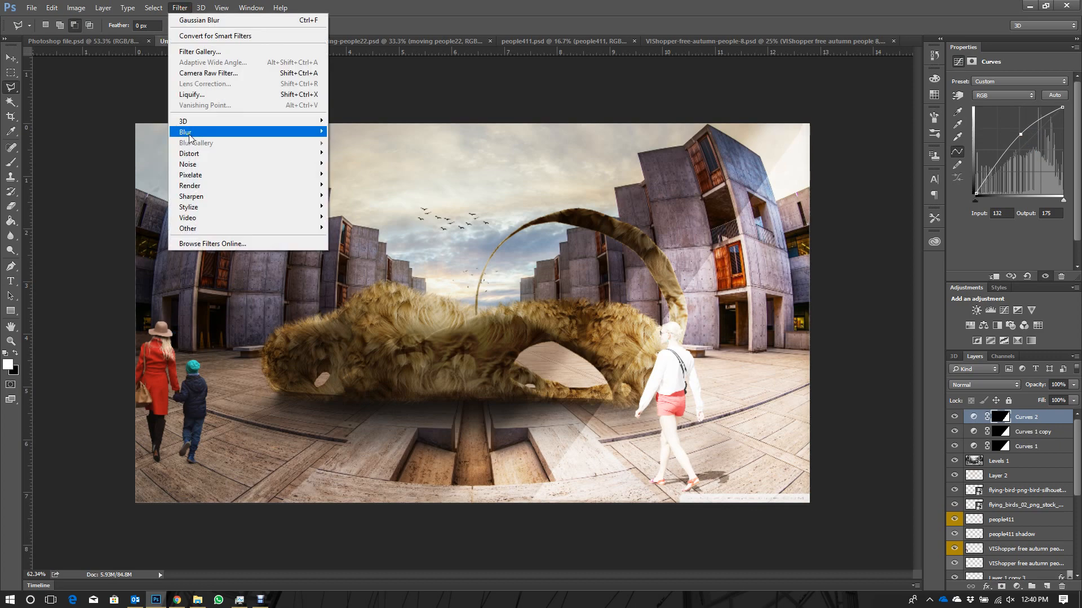
{"action": "mouse_move", "coordinate": [189, 137]}
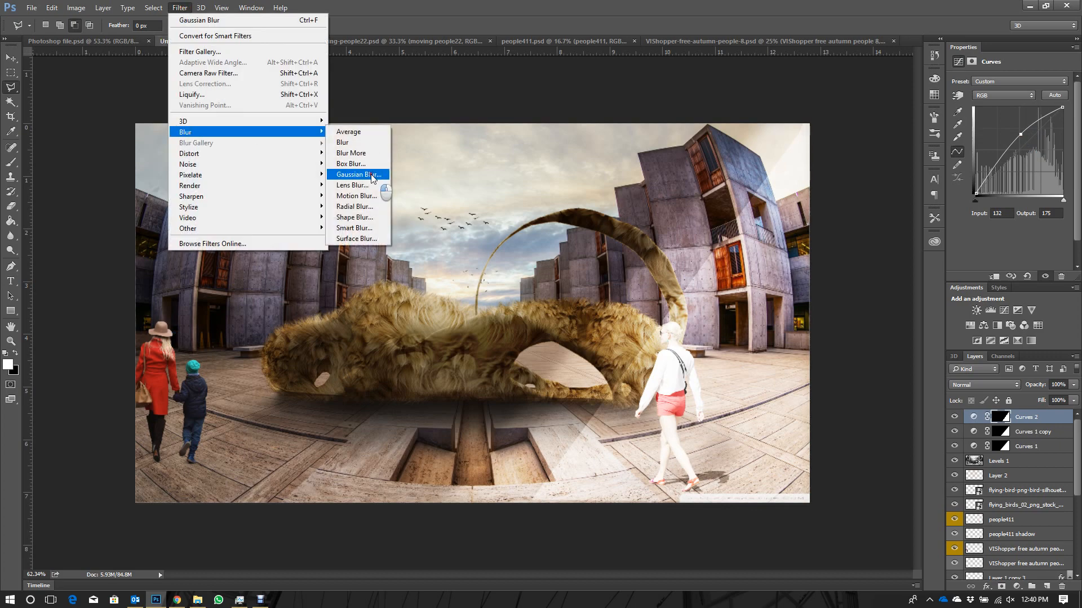
{"action": "left_click", "coordinate": [372, 179]}
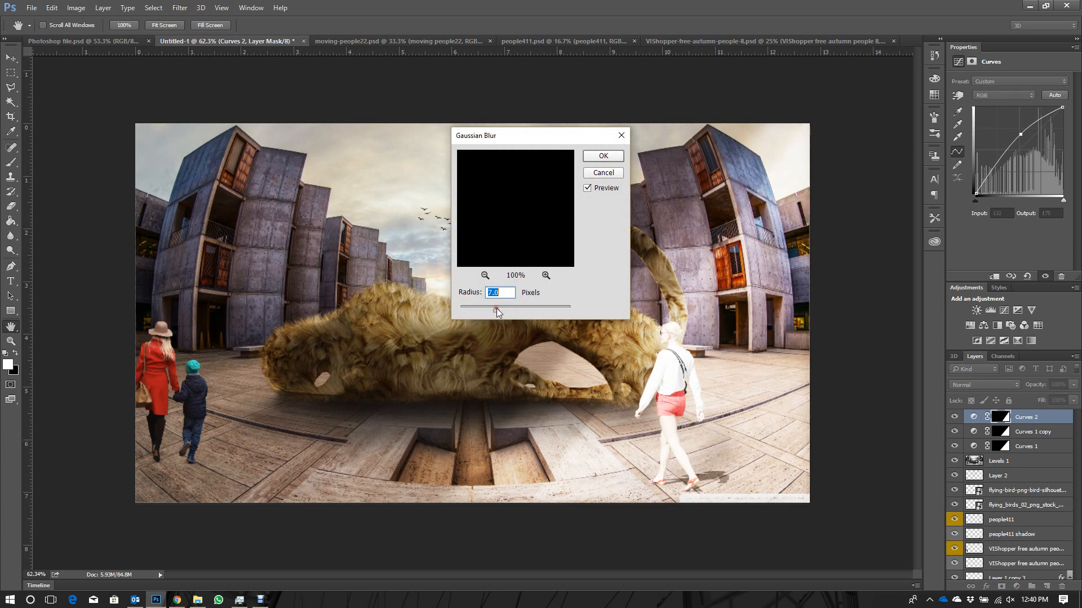
{"action": "left_click", "coordinate": [601, 157]}
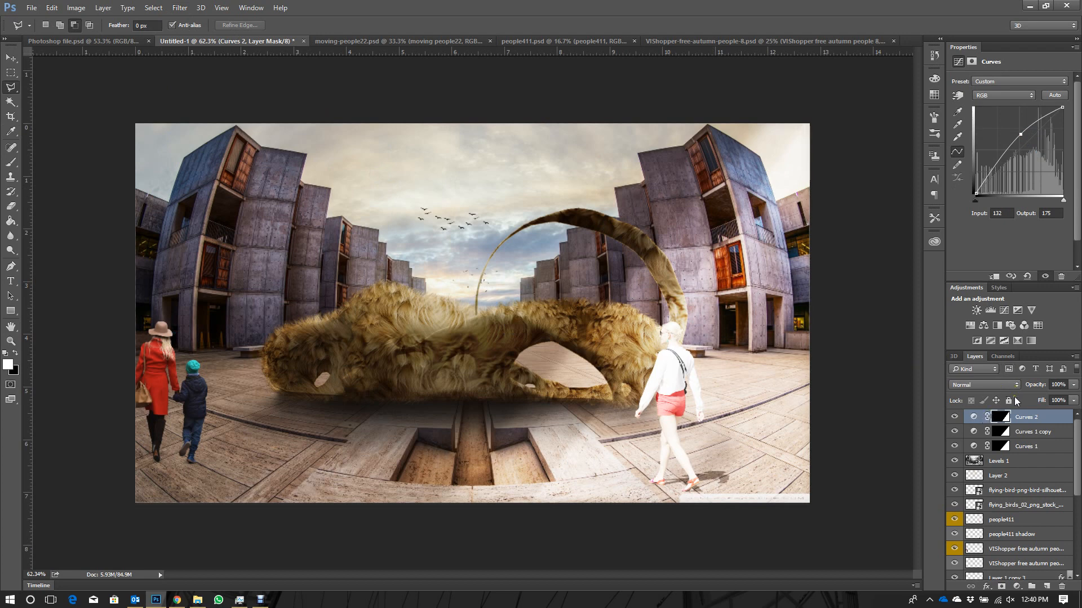
- Try the Overlay and Soft Light blend modes on the Curves 1 adjustment layer
{"action": "left_click", "coordinate": [1024, 446]}
{"action": "left_click", "coordinate": [999, 386]}
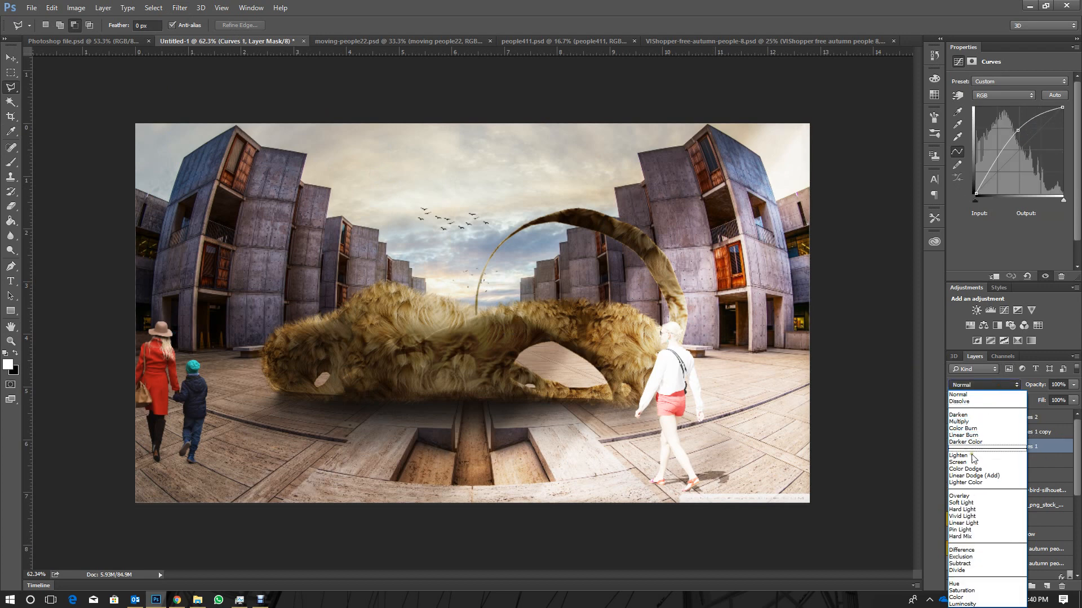
{"action": "left_click", "coordinate": [979, 496]}
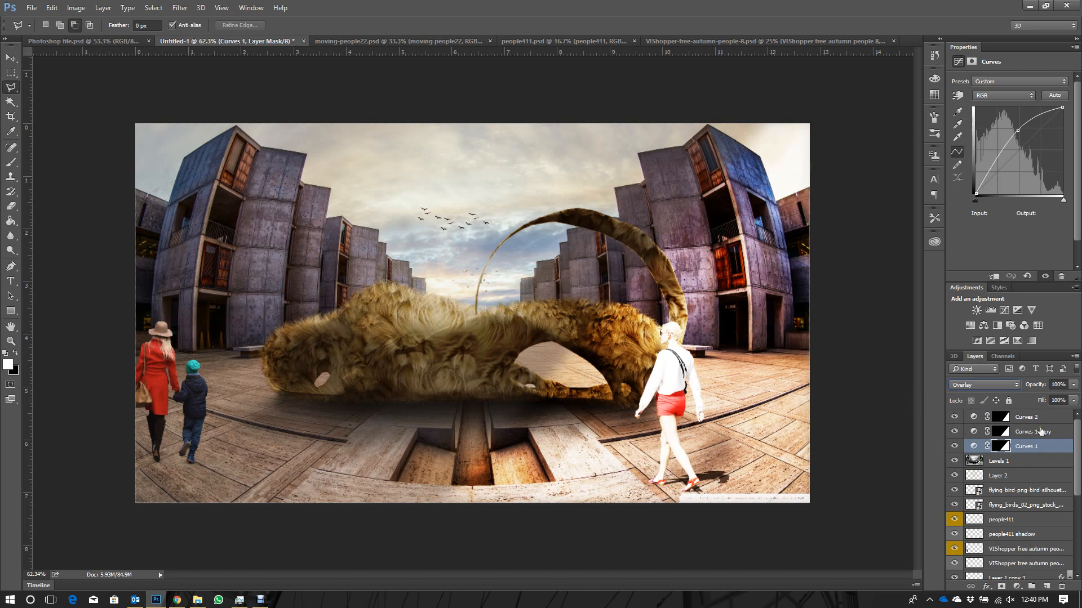
{"action": "left_click", "coordinate": [990, 386]}
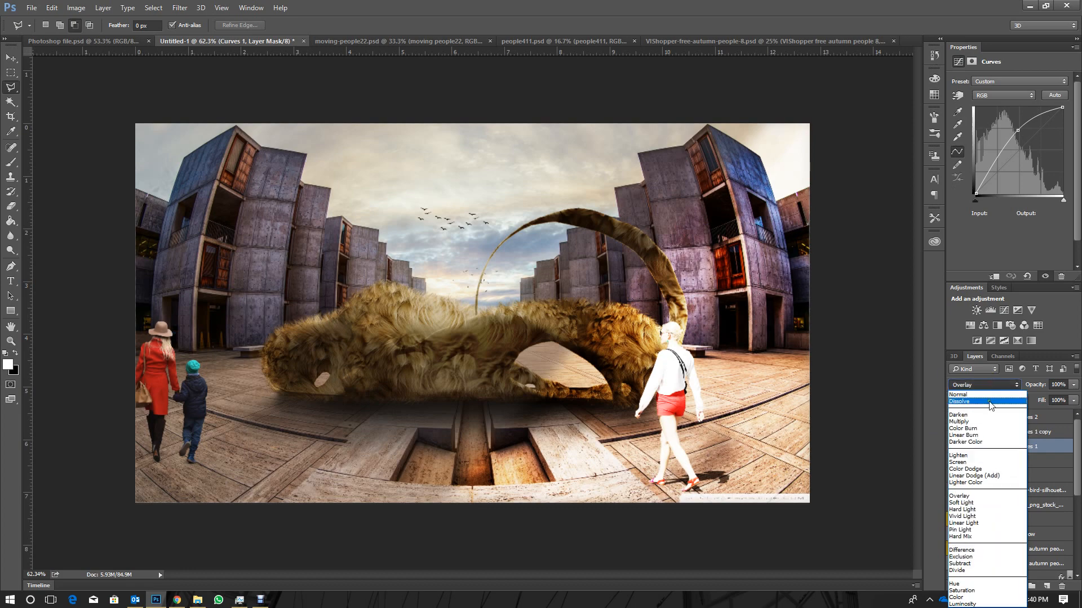
{"action": "left_click", "coordinate": [983, 503]}
- Try the Overlay blend mode on the Curves 1 copy layer with its opacity raised to 69%
{"action": "left_click", "coordinate": [1022, 432]}
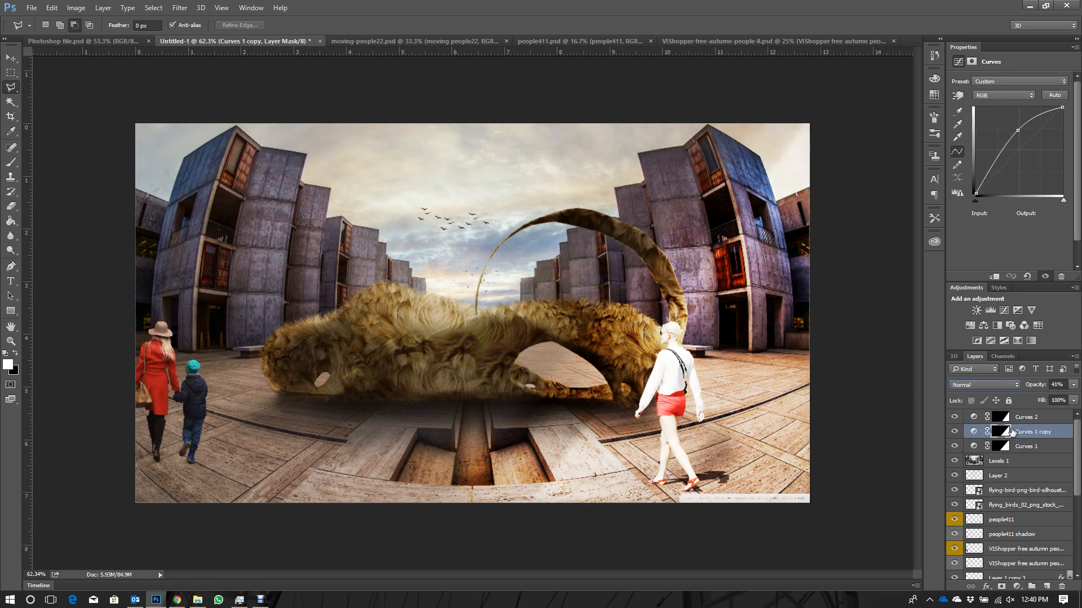
{"action": "left_click", "coordinate": [1014, 385]}
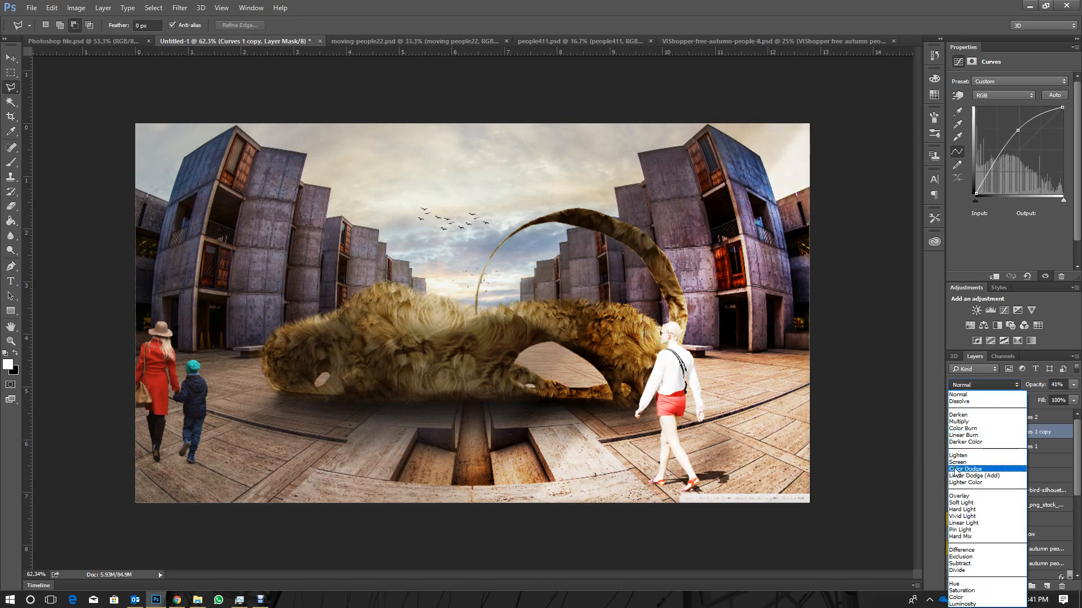
{"action": "left_click", "coordinate": [964, 496]}
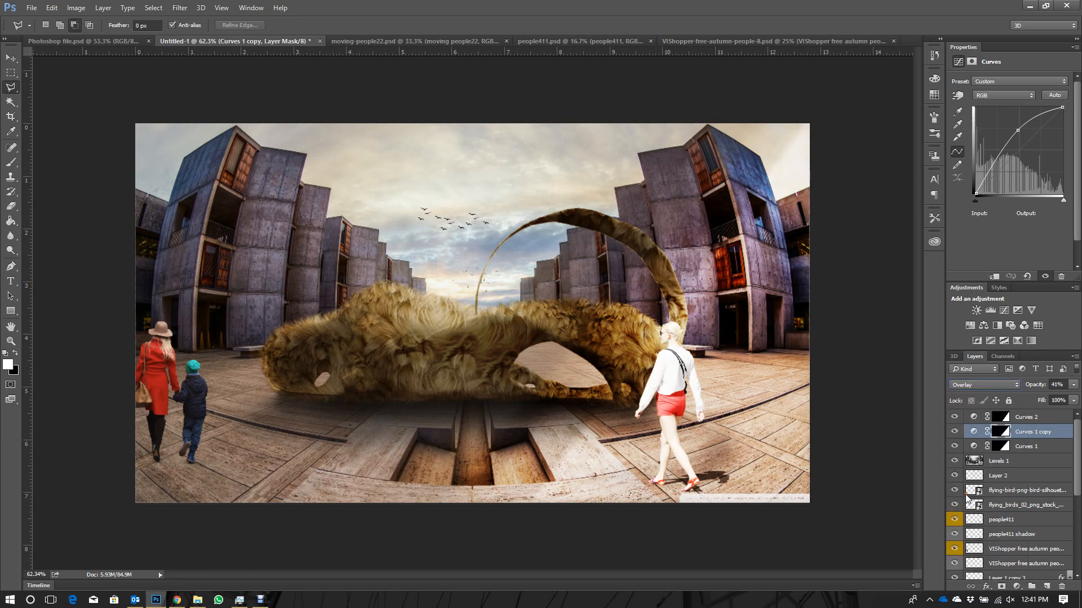
{"action": "left_click", "coordinate": [1036, 420]}
{"action": "left_click", "coordinate": [1048, 433]}
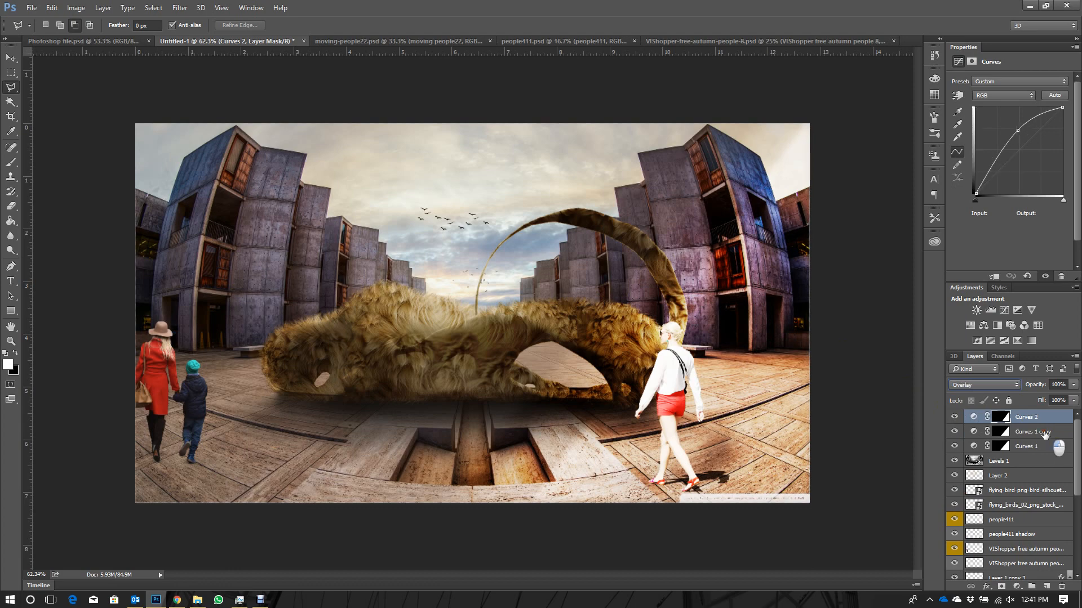
{"action": "left_click", "coordinate": [1074, 384]}
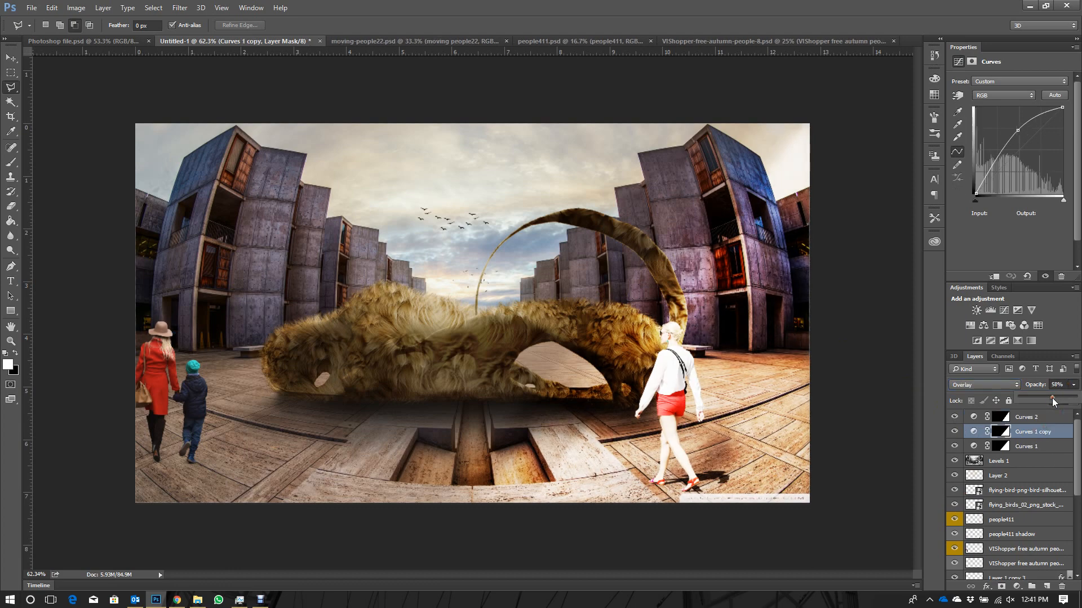
{"action": "left_click_drag", "start_coordinate": [1066, 398], "coordinate": [1055, 400]}
- Return the Curves 1 copy and Curves 1 layers to the Normal blend mode
{"action": "left_click", "coordinate": [1003, 386]}
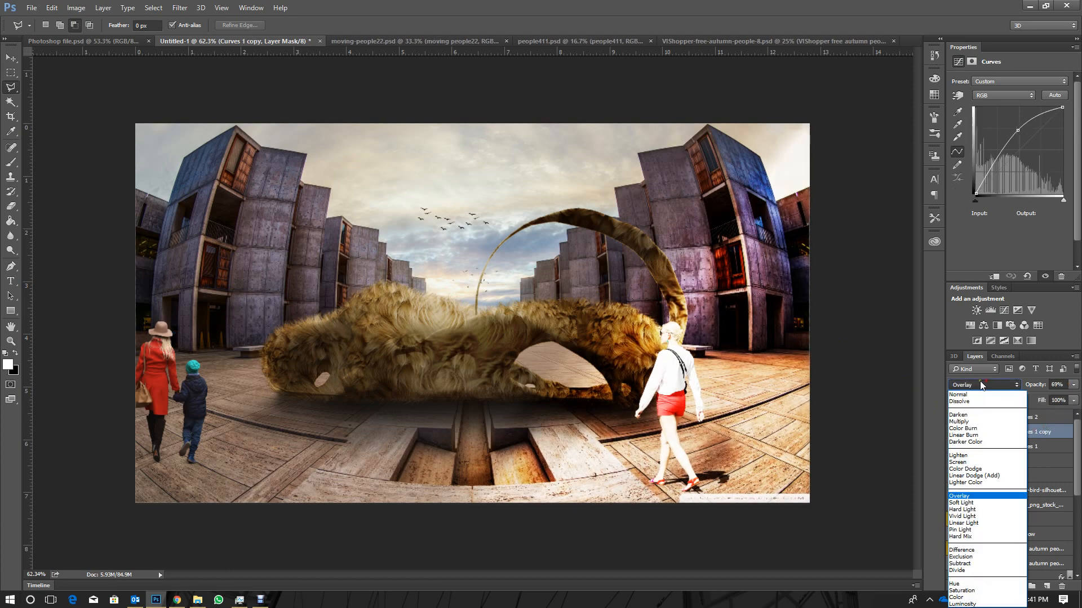
{"action": "left_click", "coordinate": [994, 393]}
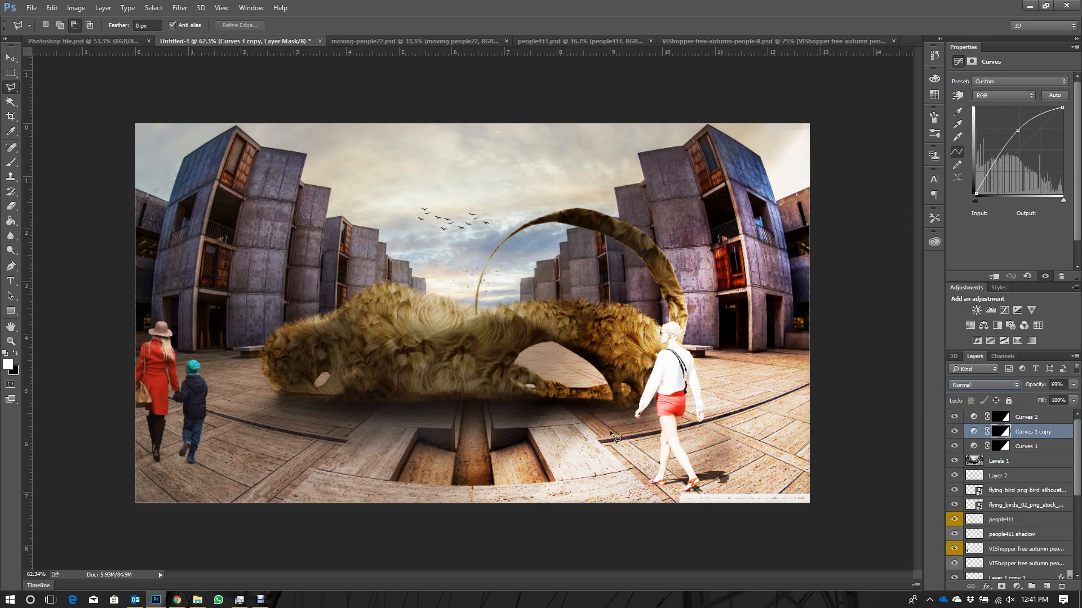
{"action": "left_click", "coordinate": [1029, 448]}
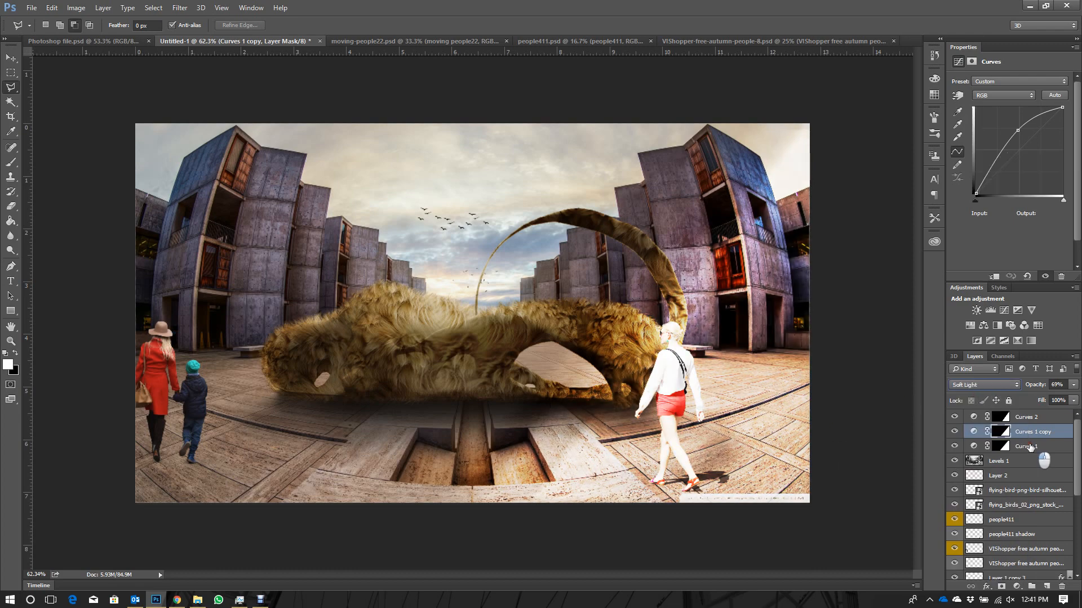
{"action": "left_click", "coordinate": [1002, 383]}
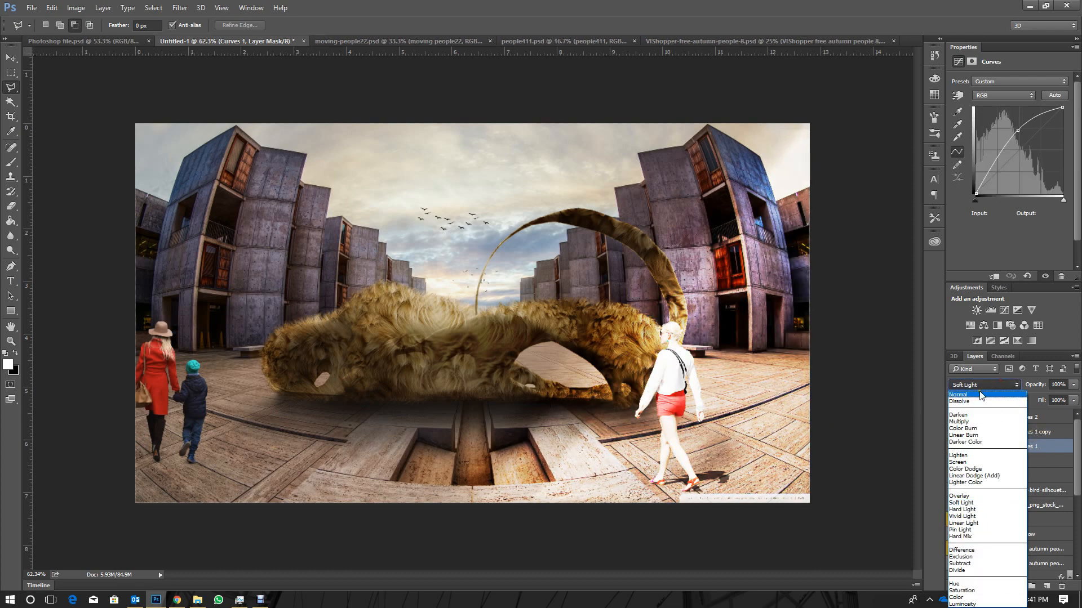
{"action": "left_click", "coordinate": [978, 394]}
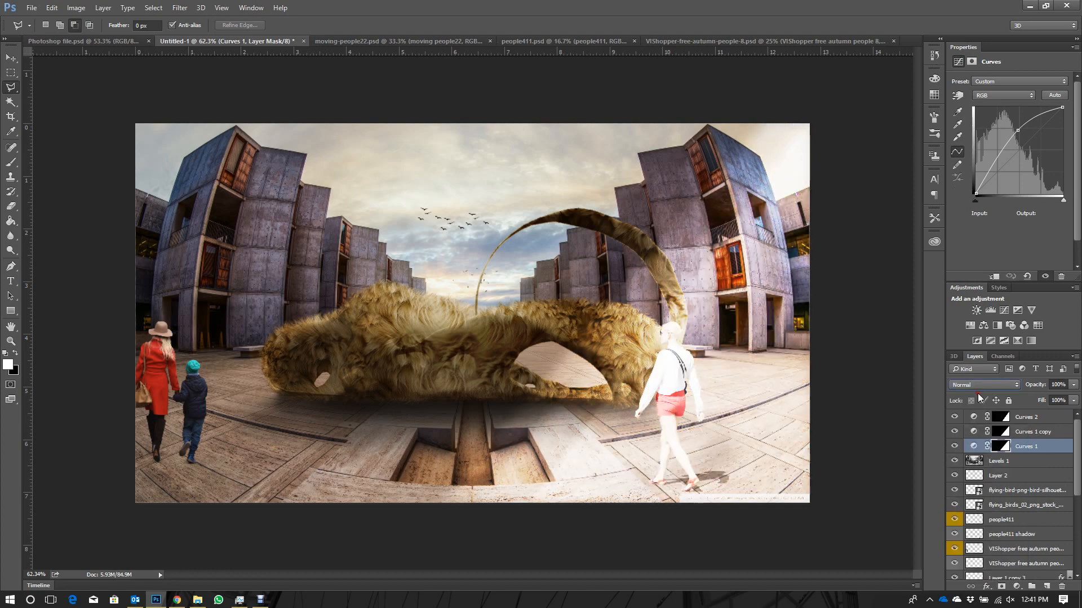
- Lower the opacity of Curves 1 to 31% and of Curves 1 copy to 32%
{"action": "left_click", "coordinate": [1073, 385]}
{"action": "left_click", "coordinate": [1036, 397]}
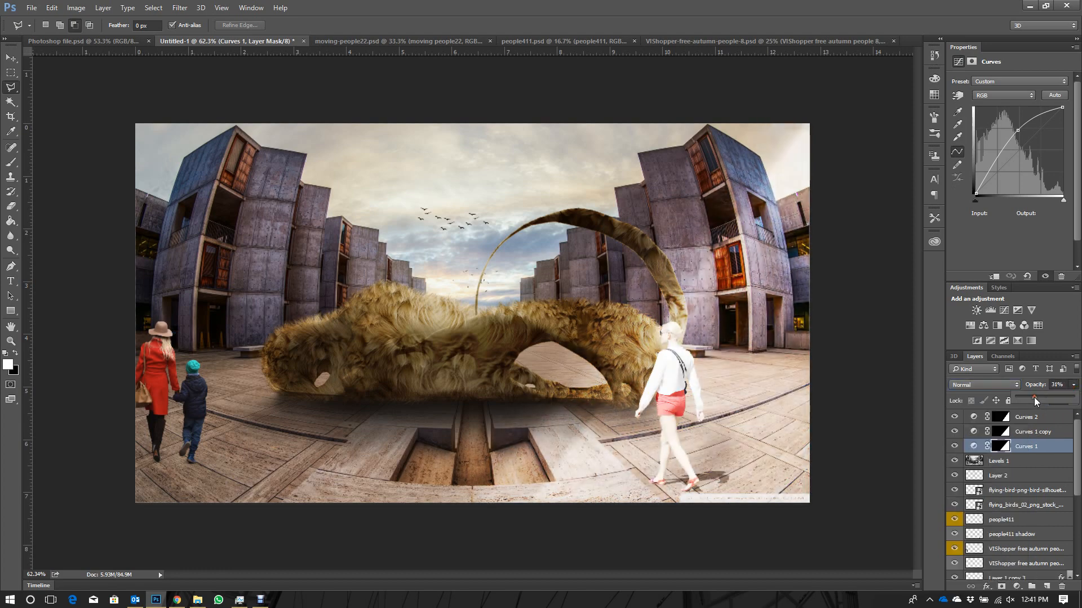
{"action": "left_click", "coordinate": [1037, 431]}
{"action": "left_click", "coordinate": [1073, 385]}
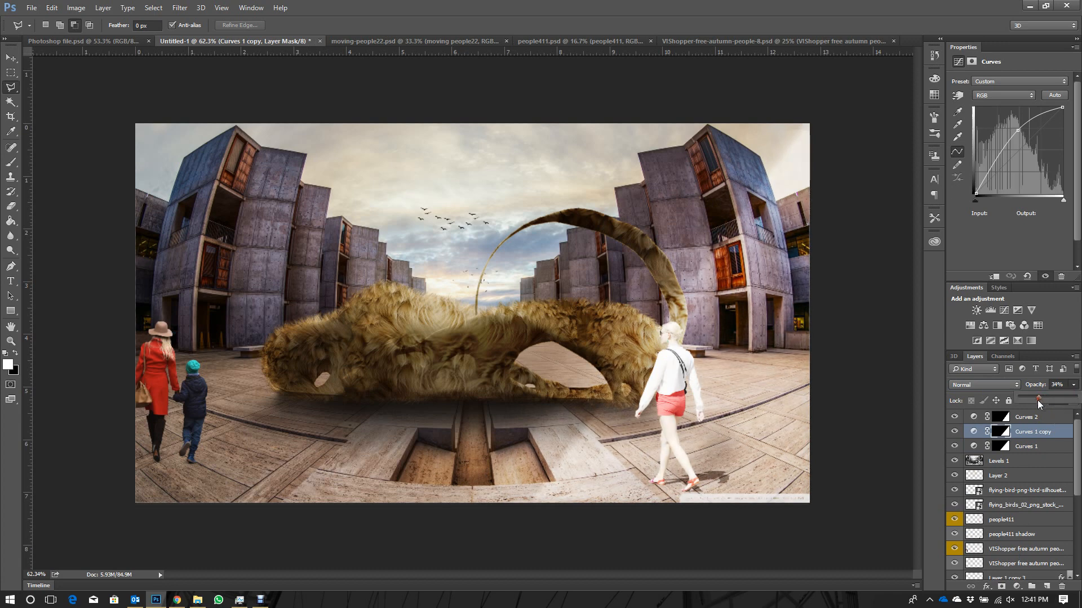
{"action": "left_click_drag", "start_coordinate": [1038, 400], "coordinate": [1036, 401]}
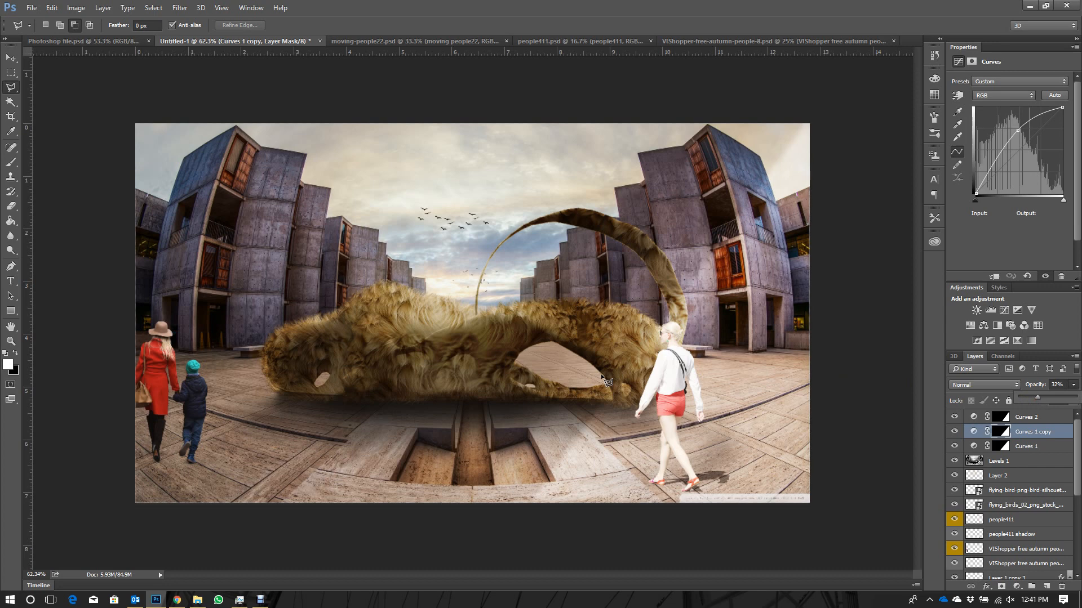
- Move the Curves 2 layer beneath Curves 1 copy and hide all three Curves adjustment layers
{"action": "left_click_drag", "start_coordinate": [990, 417], "coordinate": [974, 441]}
{"action": "left_click", "coordinate": [954, 432]}
{"action": "left_click", "coordinate": [955, 446]}
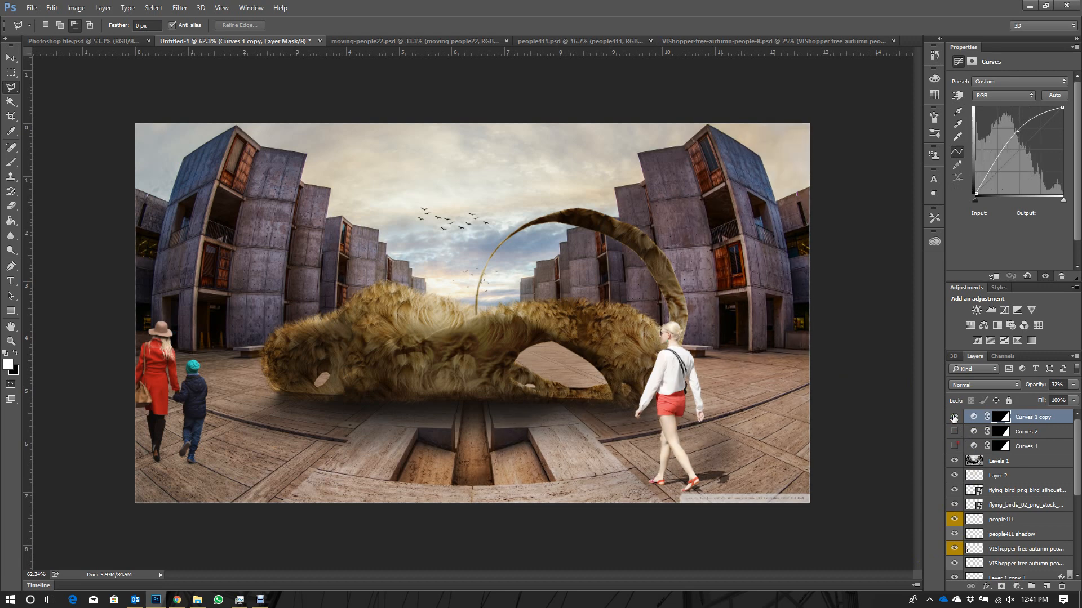
{"action": "left_click", "coordinate": [954, 417]}
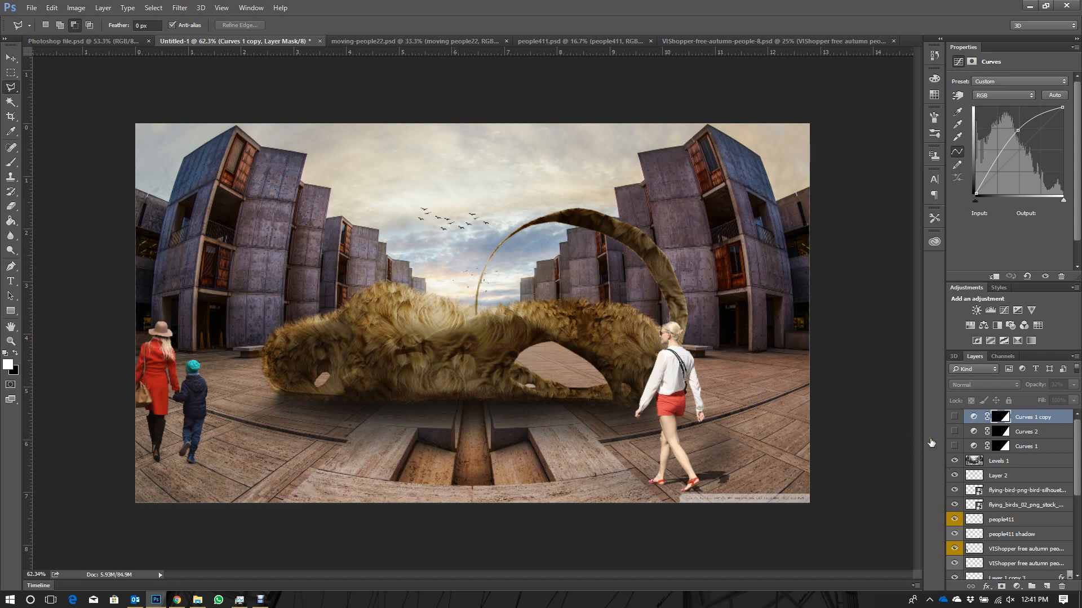
- Add a black-filled layer directly above Levels 1 and set its opacity to 34%
{"action": "left_click", "coordinate": [1011, 462]}
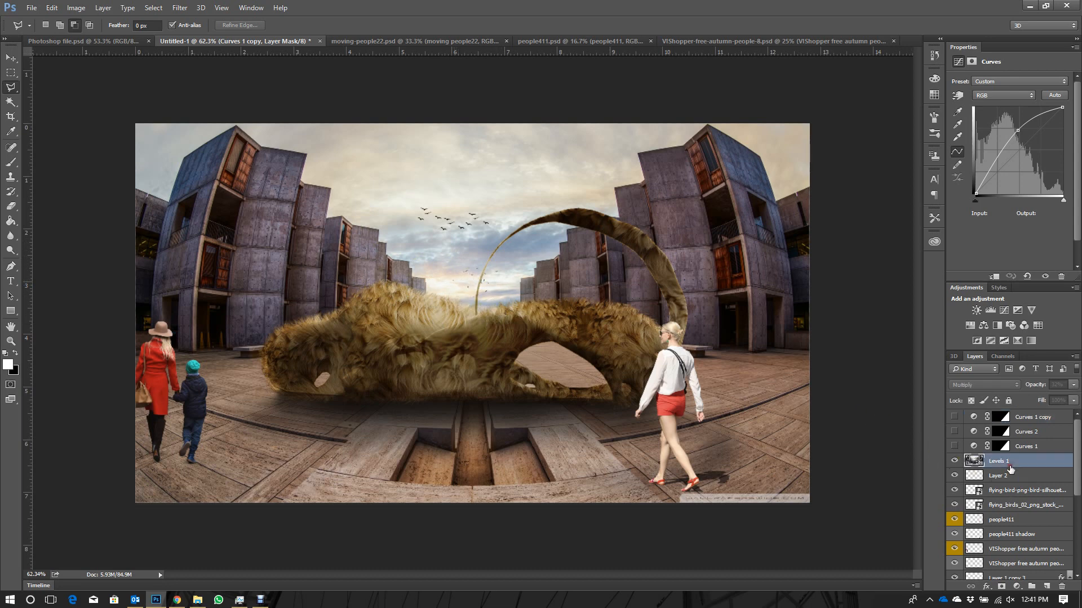
{"action": "left_click", "coordinate": [1047, 587]}
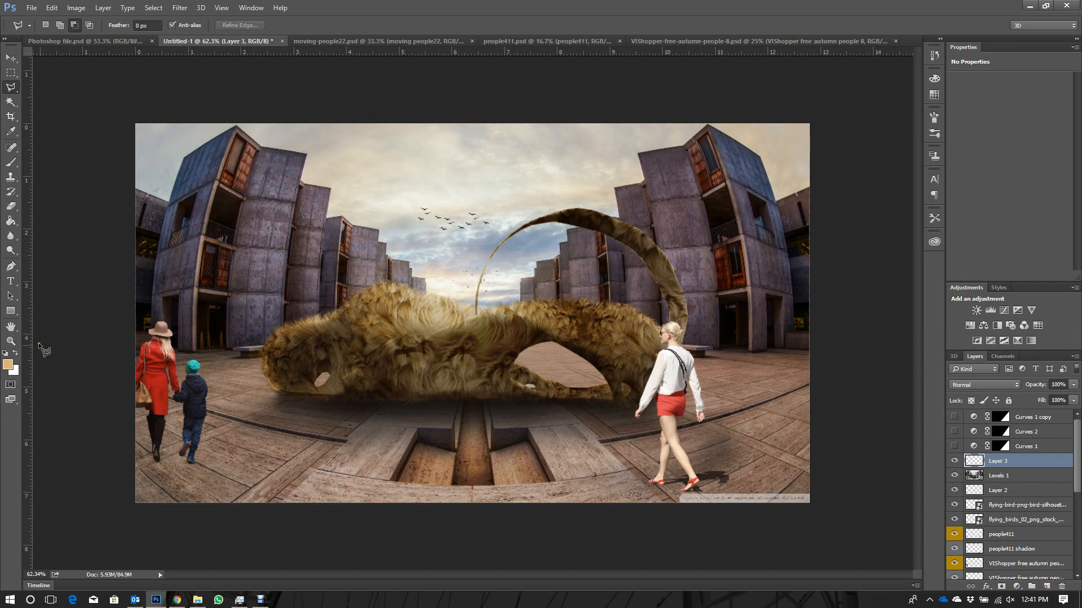
{"action": "left_click", "coordinate": [7, 353]}
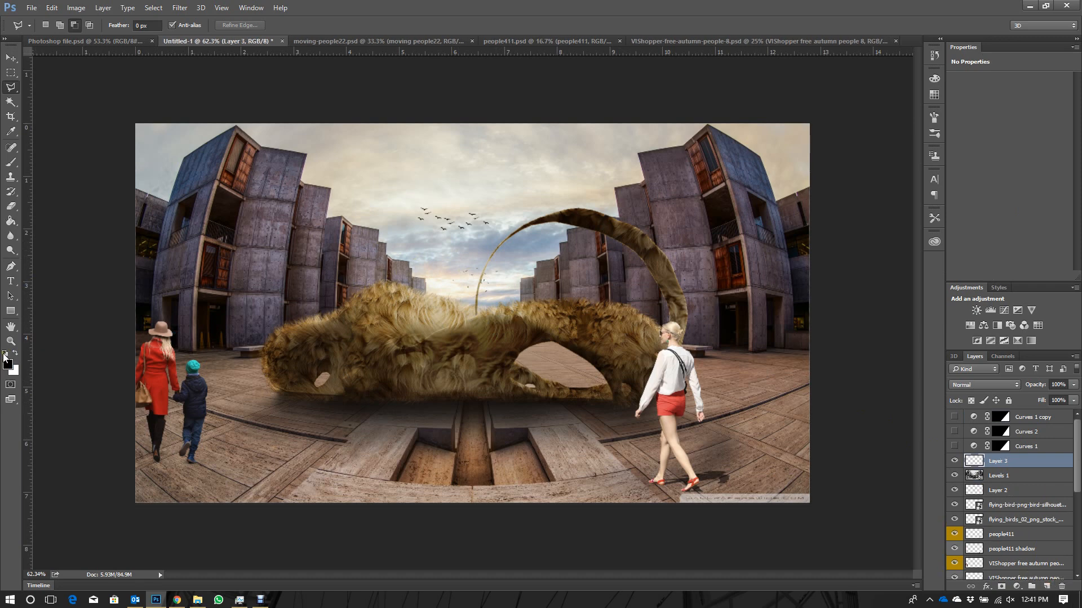
{"action": "left_click", "coordinate": [10, 221]}
{"action": "left_click", "coordinate": [422, 252]}
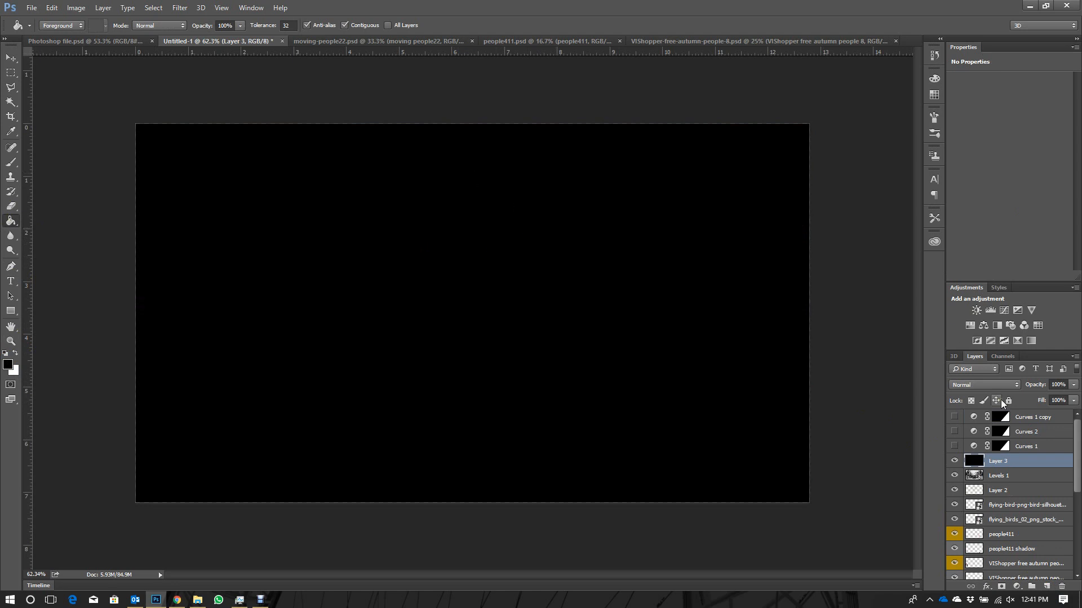
{"action": "left_click", "coordinate": [1072, 386]}
{"action": "left_click", "coordinate": [1036, 398]}
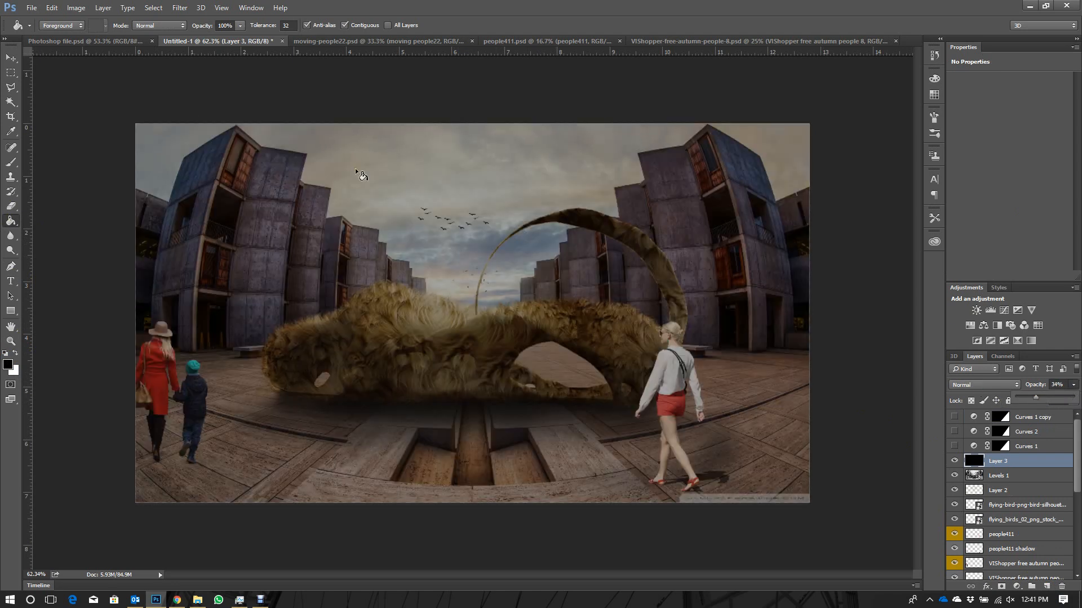
{"action": "left_click", "coordinate": [175, 6]}
{"action": "left_click", "coordinate": [177, 7]}
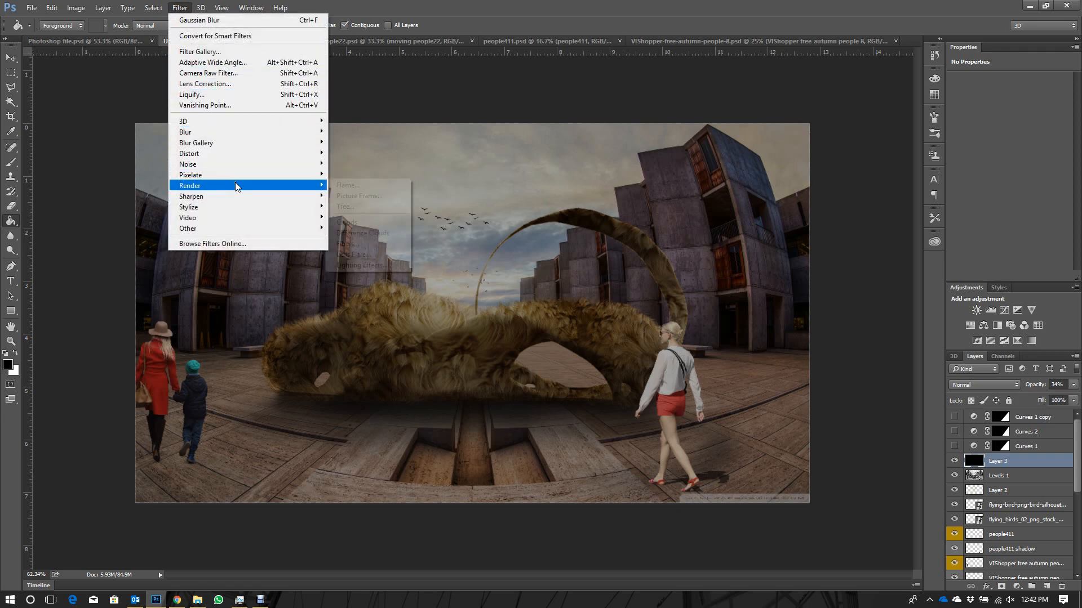
{"action": "mouse_move", "coordinate": [236, 186]}
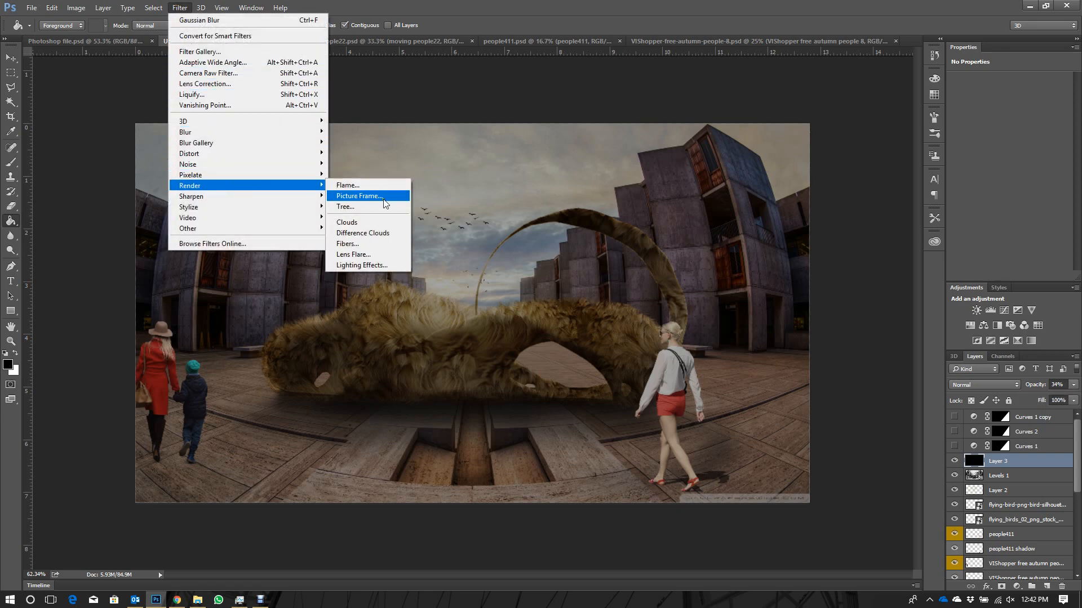
{"action": "left_click", "coordinate": [372, 254]}
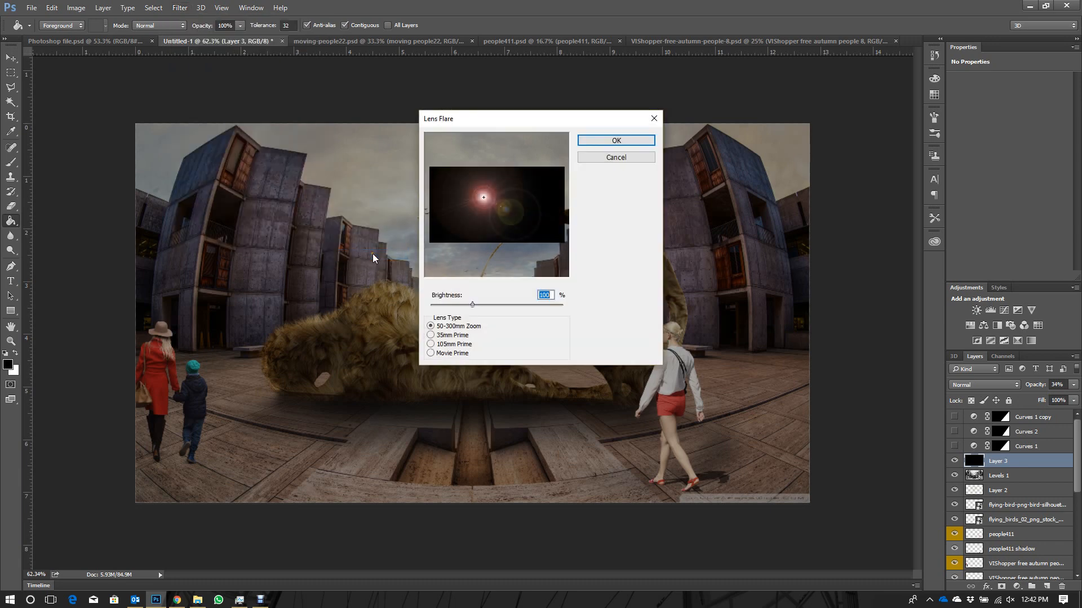
{"action": "left_click_drag", "start_coordinate": [499, 121], "coordinate": [741, 118]}
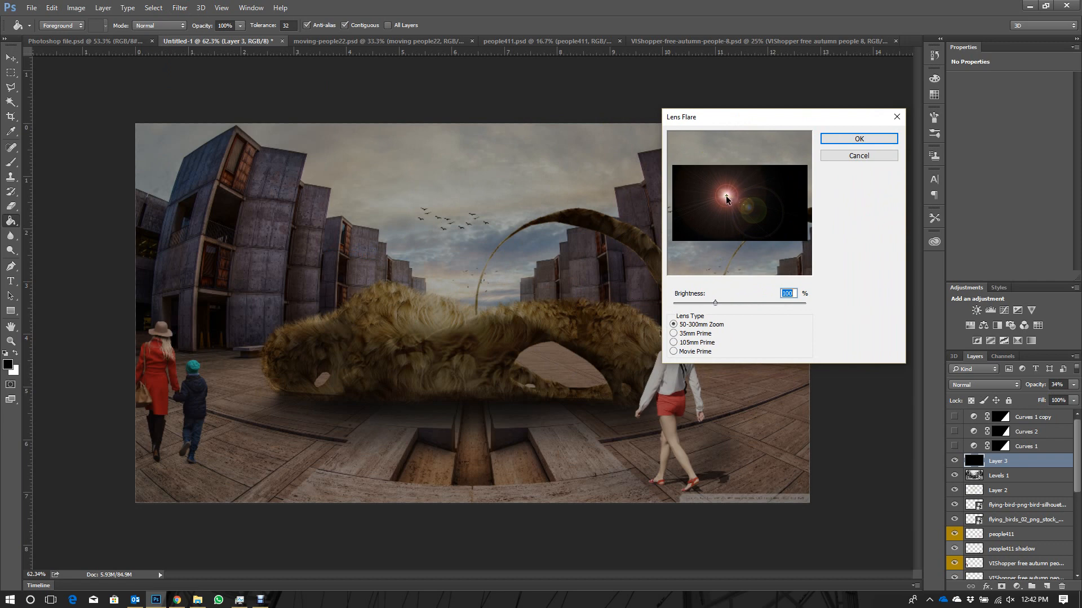
{"action": "left_click_drag", "start_coordinate": [726, 195], "coordinate": [724, 206]}
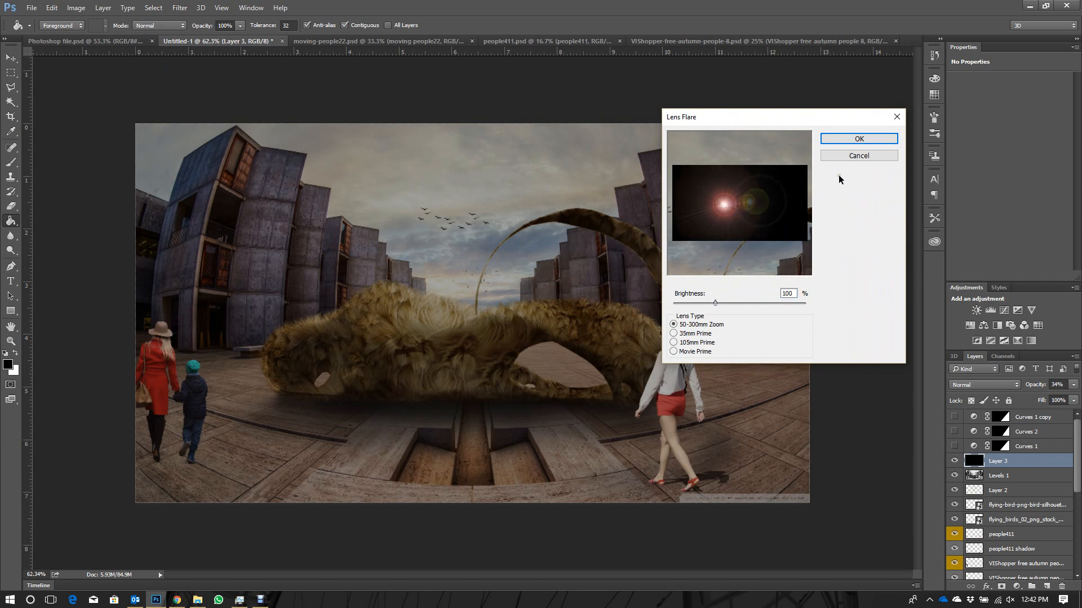
{"action": "left_click", "coordinate": [837, 157]}
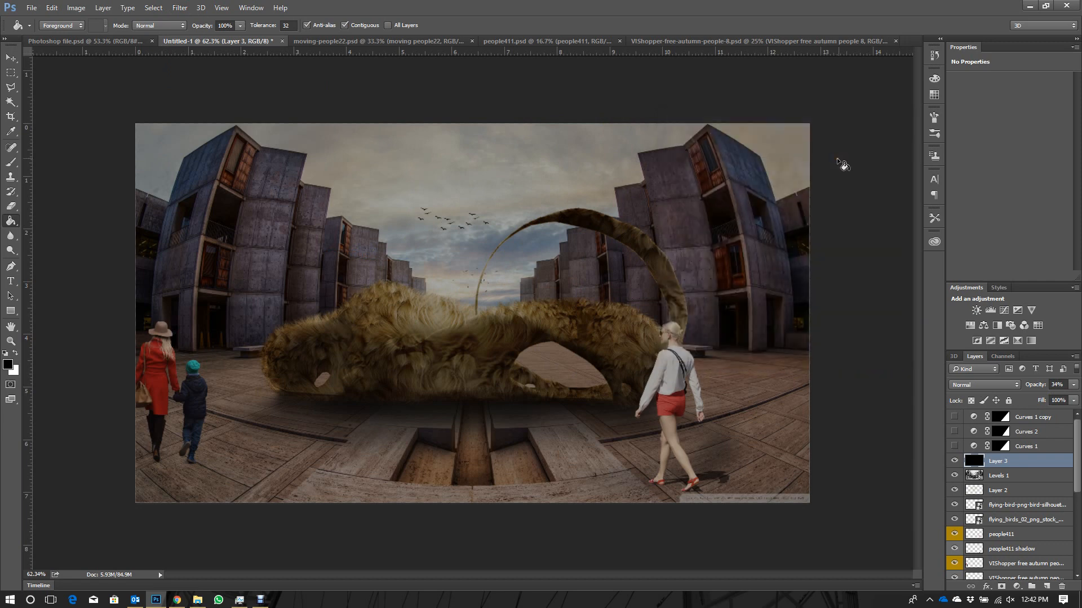
- Start a Lens Flare on the black layer with the flare centre near the image's upper-left corner
{"action": "left_click", "coordinate": [179, 7]}
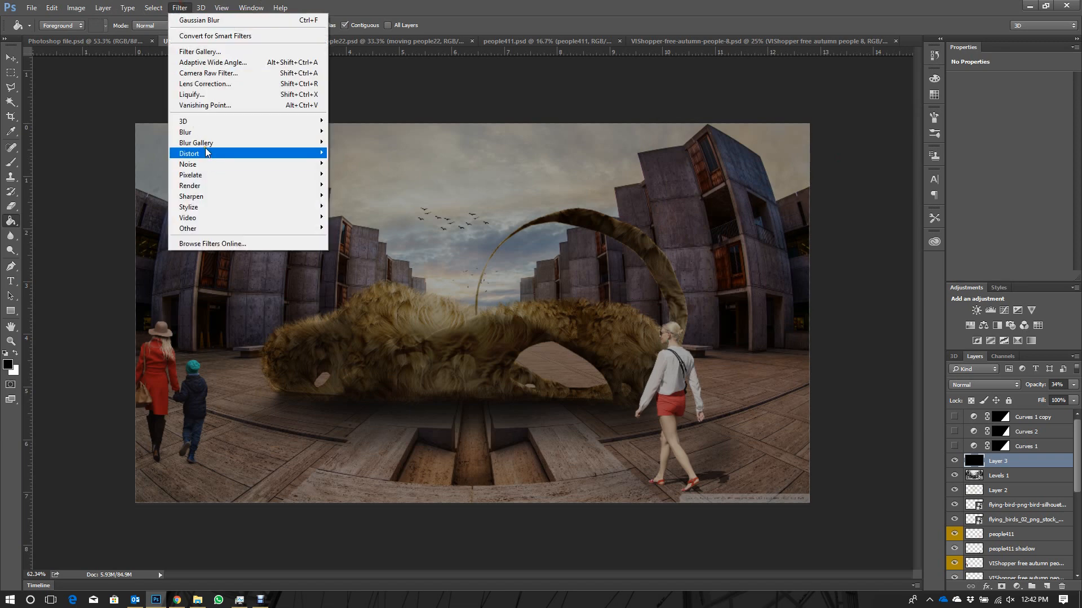
{"action": "mouse_move", "coordinate": [212, 186]}
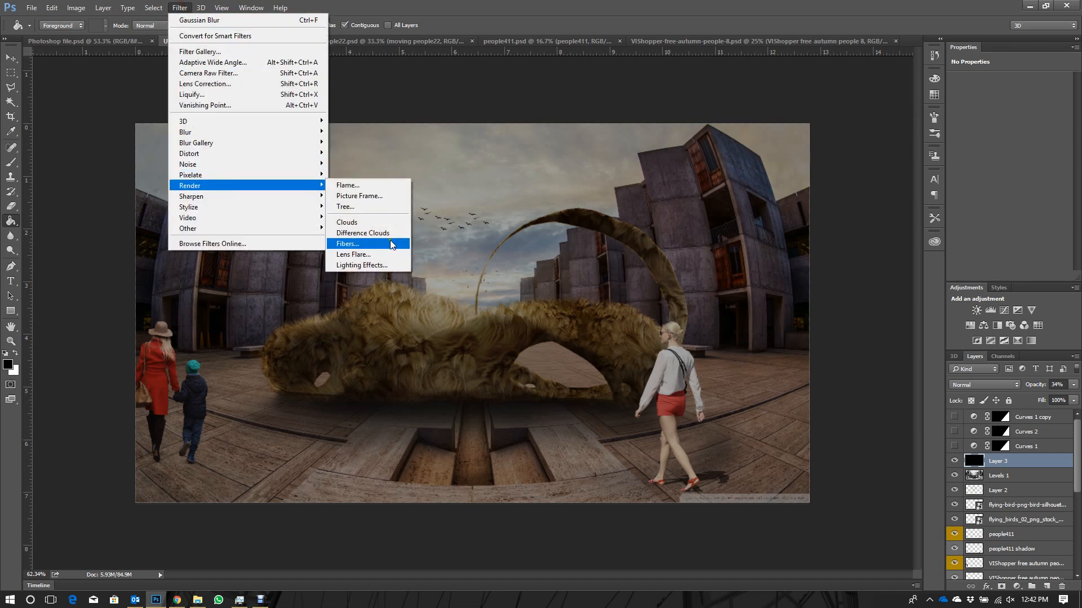
{"action": "left_click", "coordinate": [374, 253]}
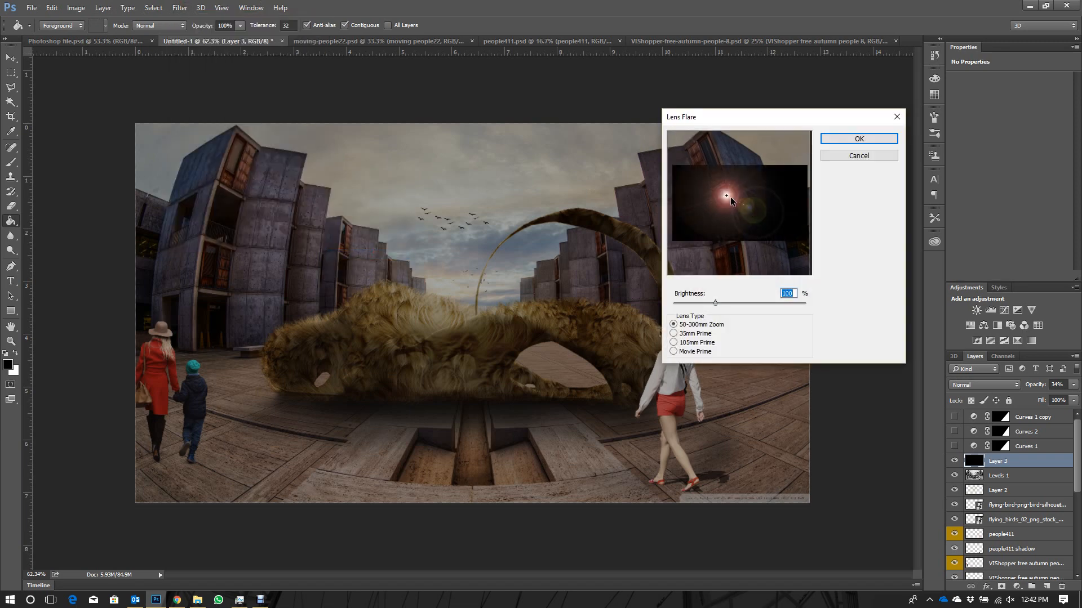
{"action": "left_click_drag", "start_coordinate": [731, 197], "coordinate": [789, 224]}
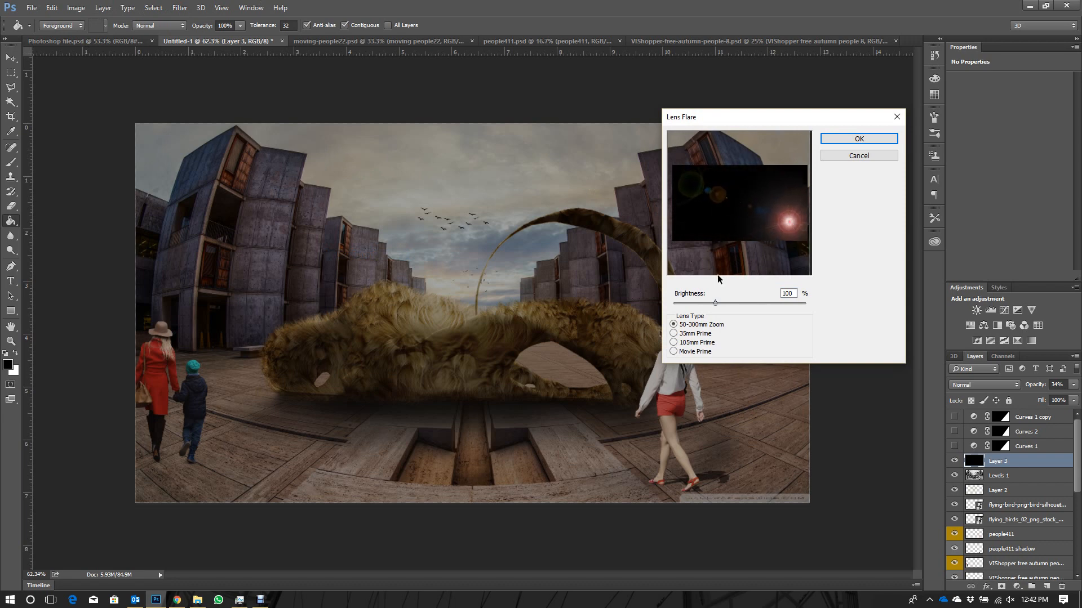
{"action": "mouse_move", "coordinate": [680, 183]}
{"action": "left_mouse_down"}
{"action": "mouse_move", "coordinate": [692, 178]}
{"action": "mouse_move", "coordinate": [776, 220]}
{"action": "mouse_move", "coordinate": [728, 186]}
{"action": "mouse_move", "coordinate": [688, 190]}
{"action": "mouse_move", "coordinate": [695, 183]}
{"action": "left_mouse_up"}
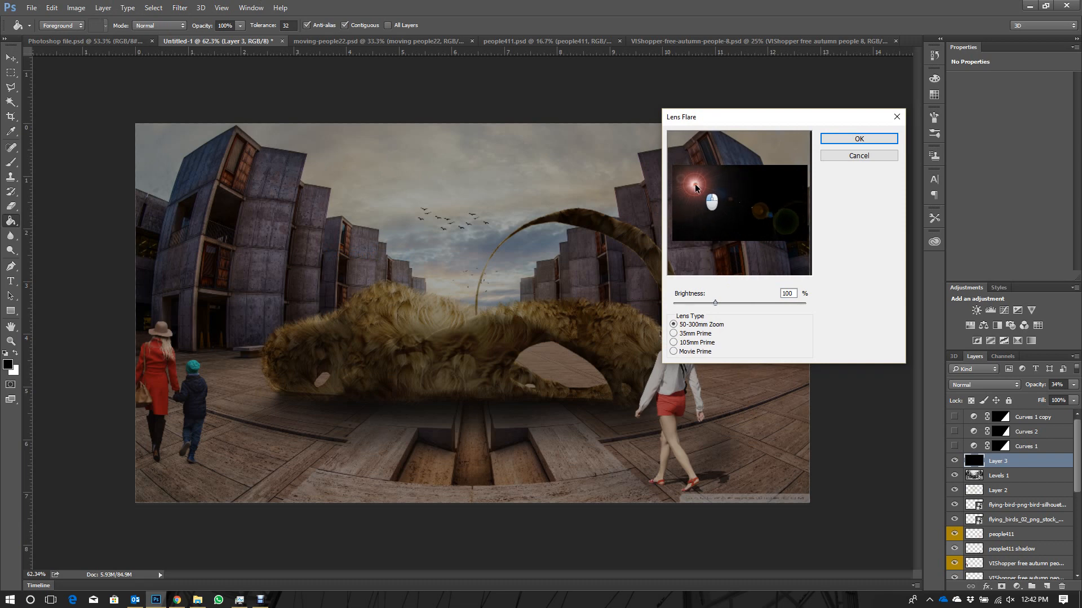
- Set the lens flare to 99% brightness with the 105mm Prime lens type and apply it to the black layer
{"action": "left_click_drag", "start_coordinate": [717, 302], "coordinate": [714, 302]}
{"action": "left_click", "coordinate": [674, 335]}
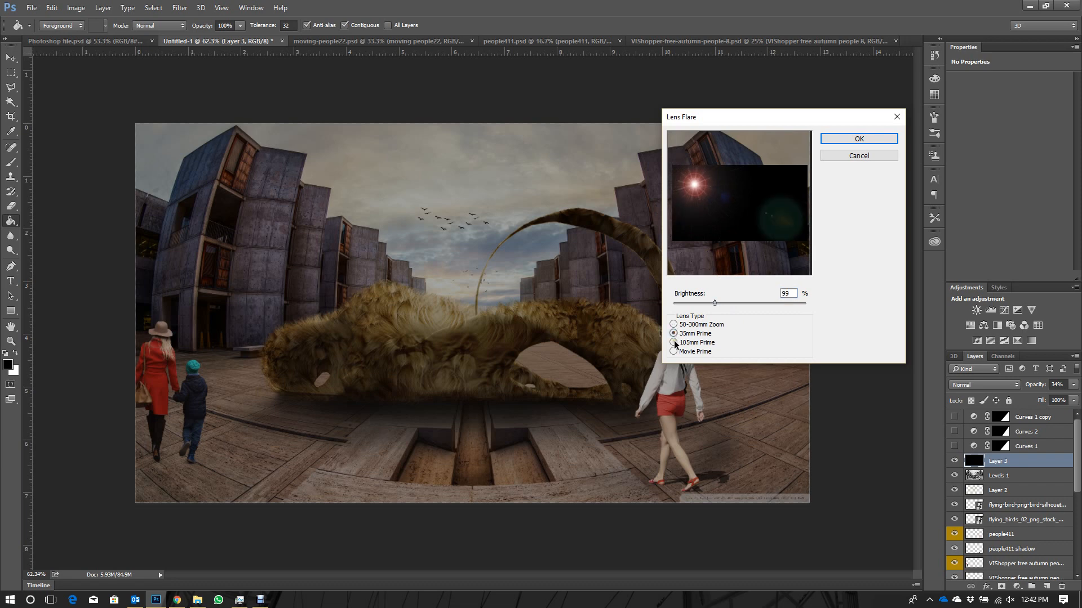
{"action": "left_click", "coordinate": [674, 342]}
{"action": "left_click", "coordinate": [674, 352]}
{"action": "left_click", "coordinate": [674, 344]}
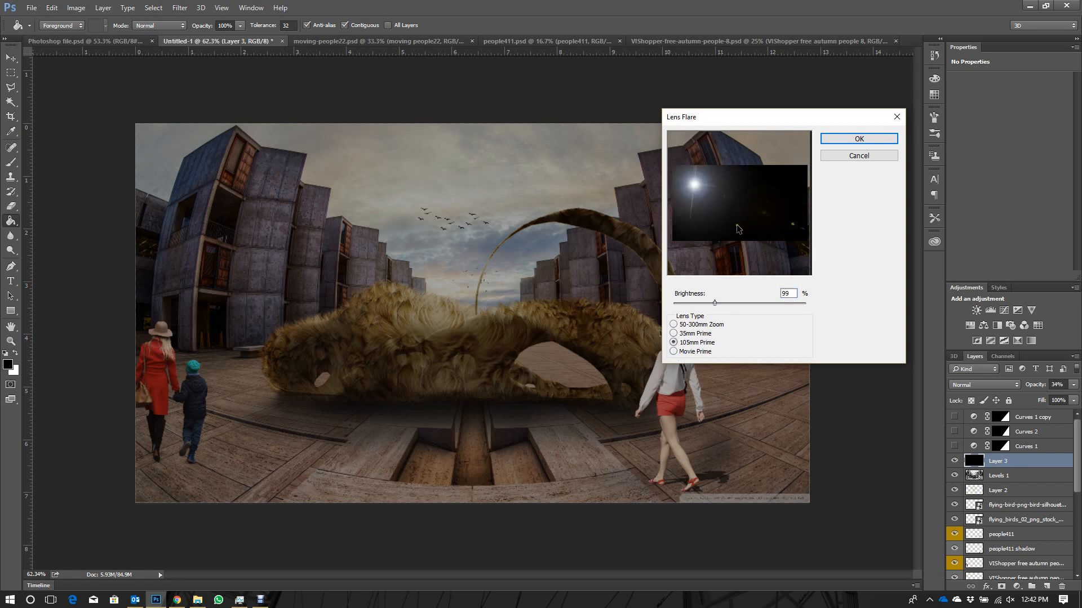
{"action": "left_click", "coordinate": [824, 140]}
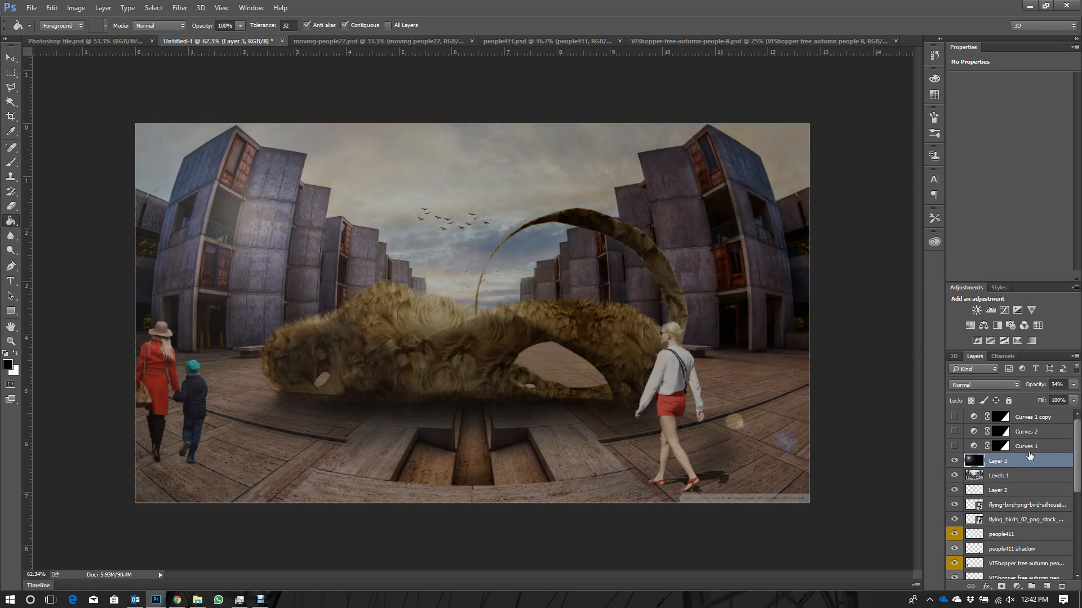
- Compare the image with Layer 3 hidden and shown, and try the layer at 100% and 69% opacity
{"action": "left_click", "coordinate": [954, 461]}
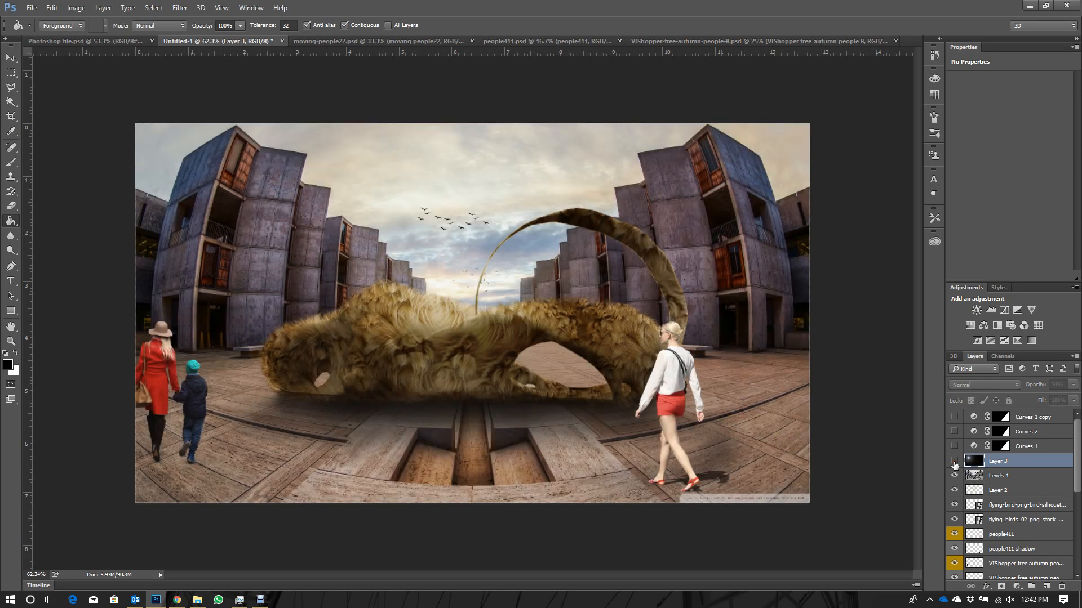
{"action": "left_click", "coordinate": [954, 462]}
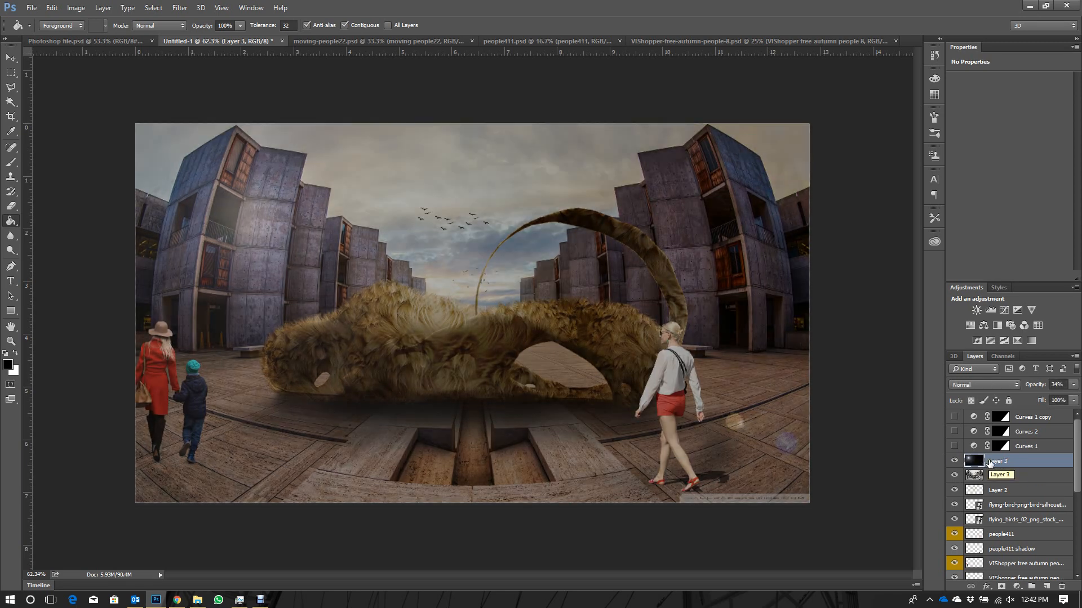
{"action": "left_click", "coordinate": [1073, 385]}
{"action": "left_click", "coordinate": [1076, 397]}
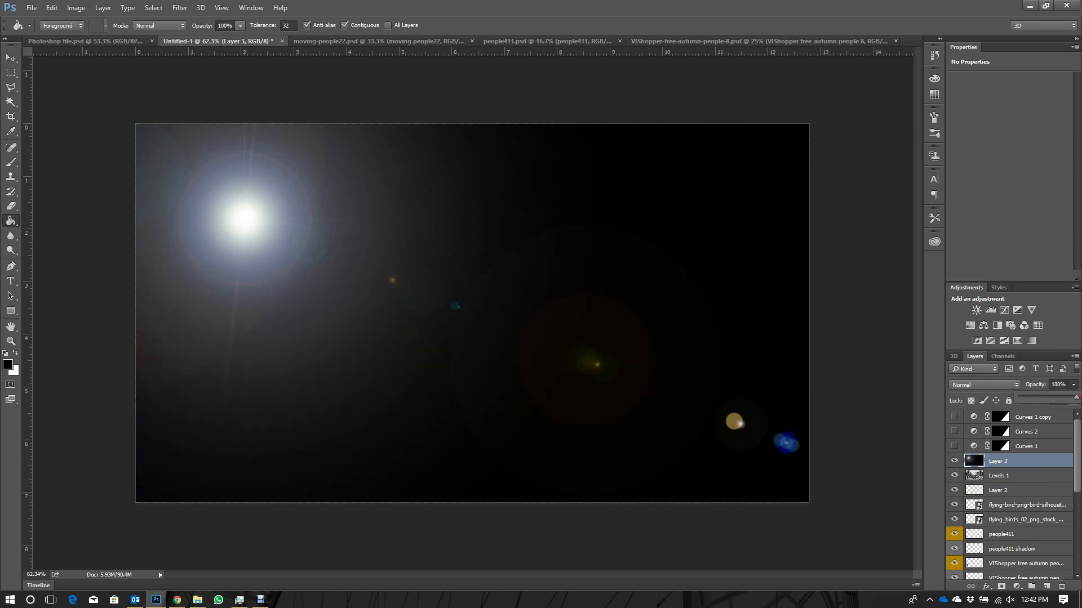
{"action": "left_click", "coordinate": [355, 195]}
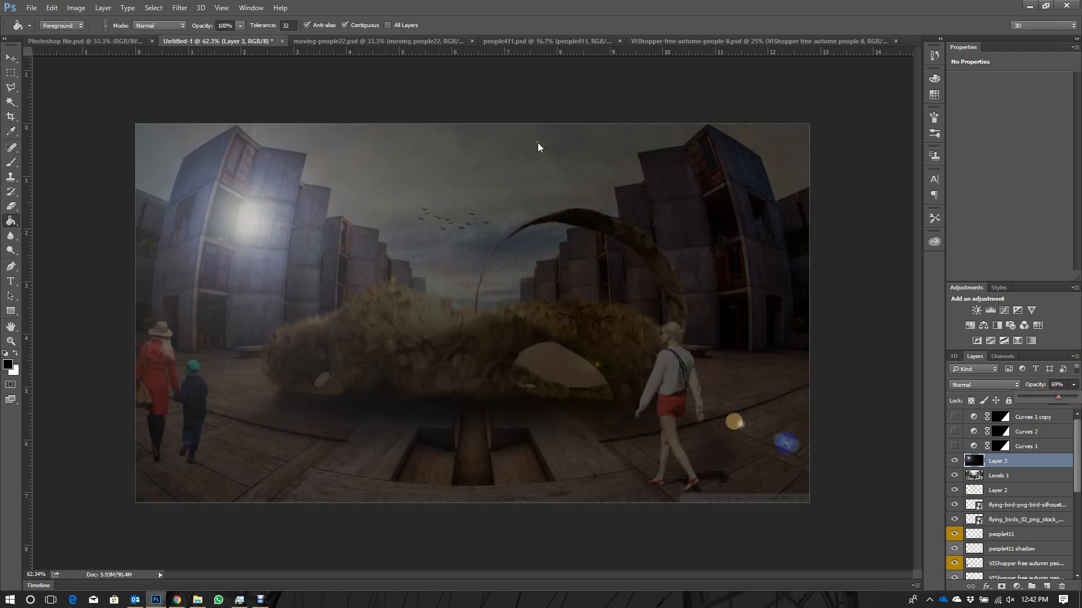
{"action": "left_click_drag", "start_coordinate": [1066, 394], "coordinate": [1057, 398]}
{"action": "left_click", "coordinate": [180, 8]}
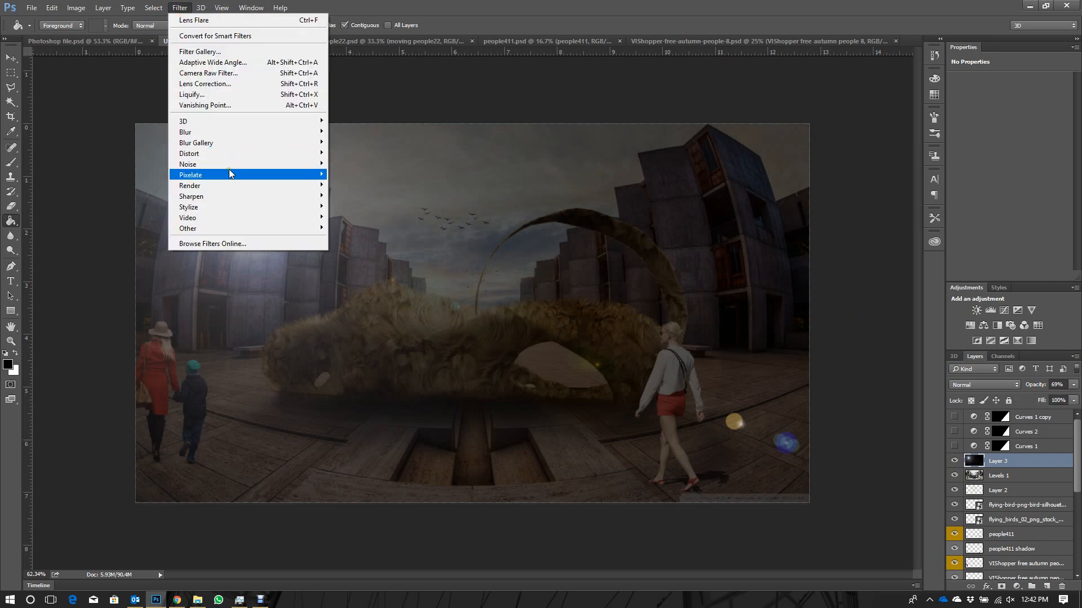
{"action": "mouse_move", "coordinate": [229, 175]}
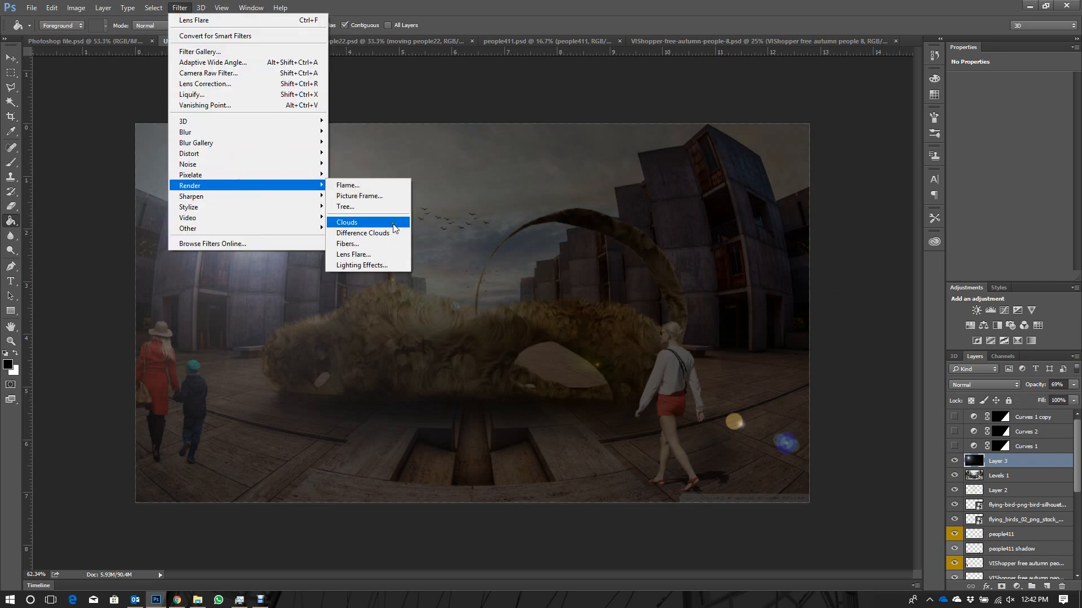
{"action": "left_click", "coordinate": [1025, 480]}
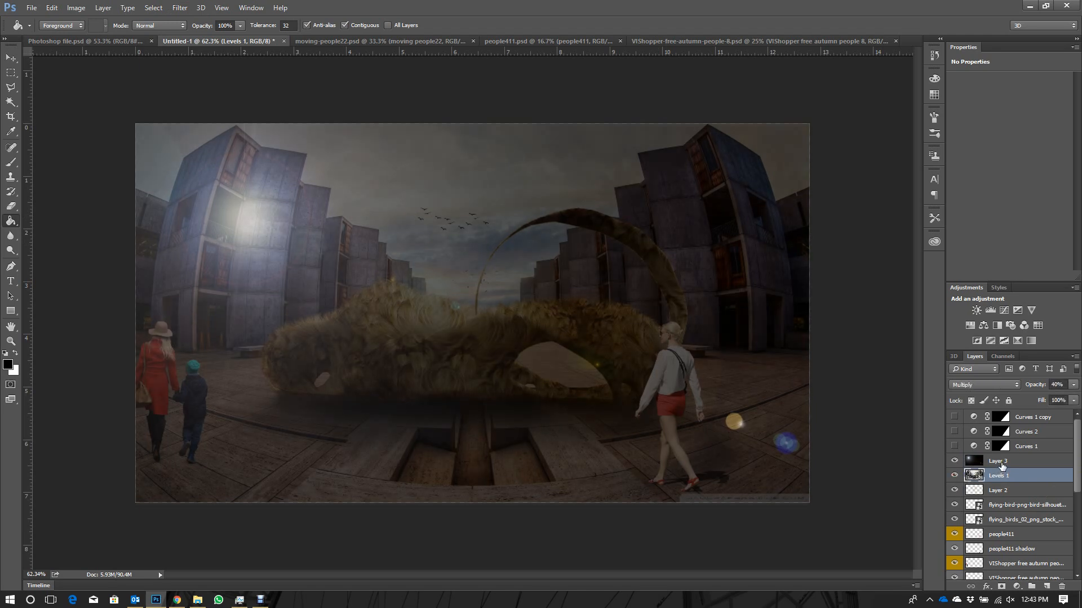
{"action": "left_click", "coordinate": [969, 462]}
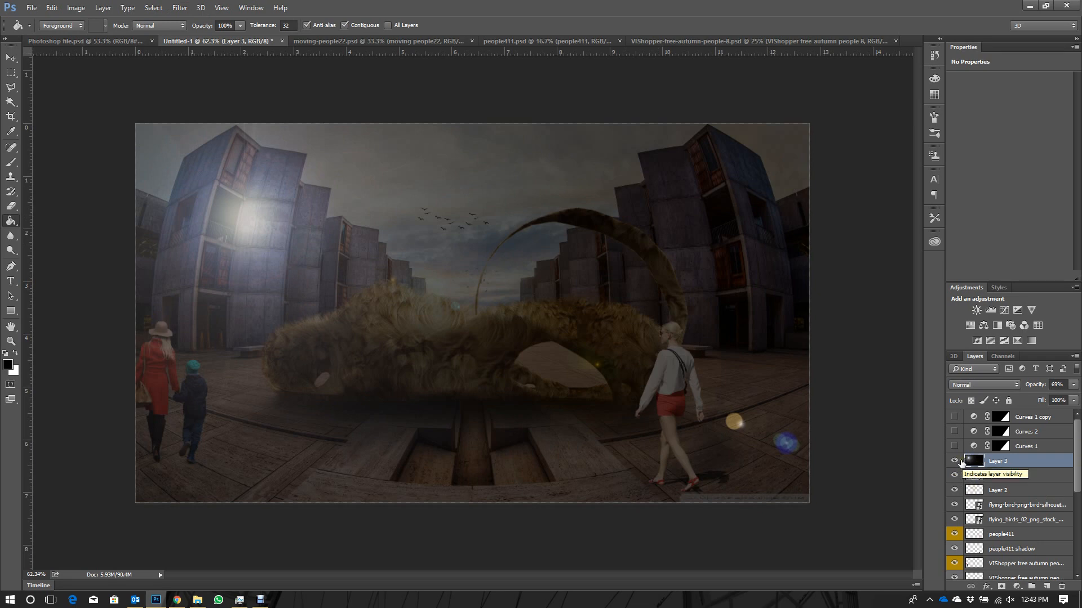
- Set Layer 3's opacity to 100% and its blend mode to Screen
{"action": "left_click_drag", "start_coordinate": [1073, 384], "coordinate": [1075, 399]}
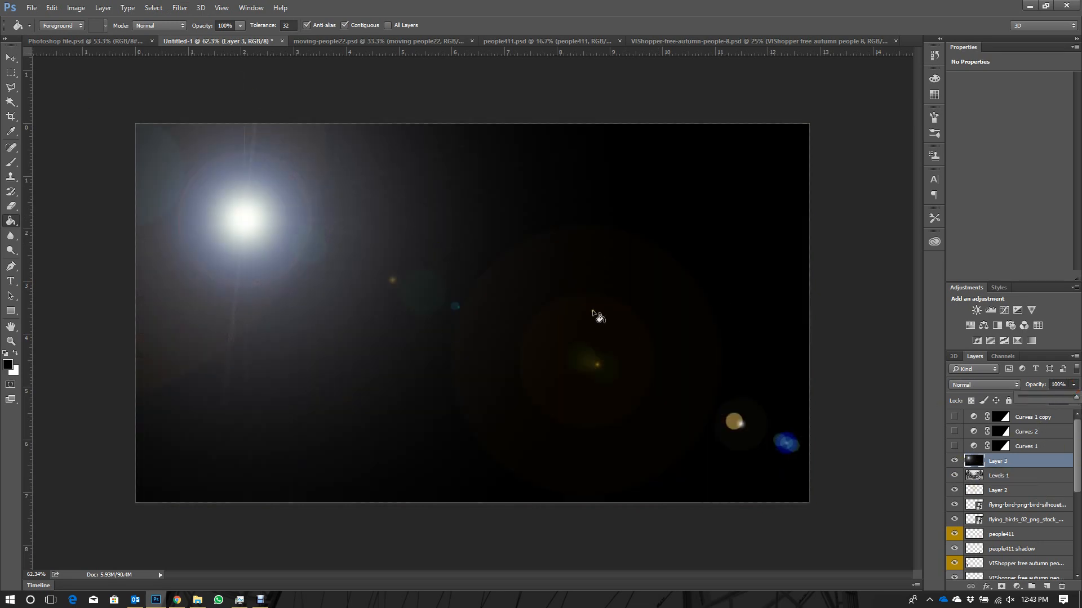
{"action": "left_click", "coordinate": [1015, 384]}
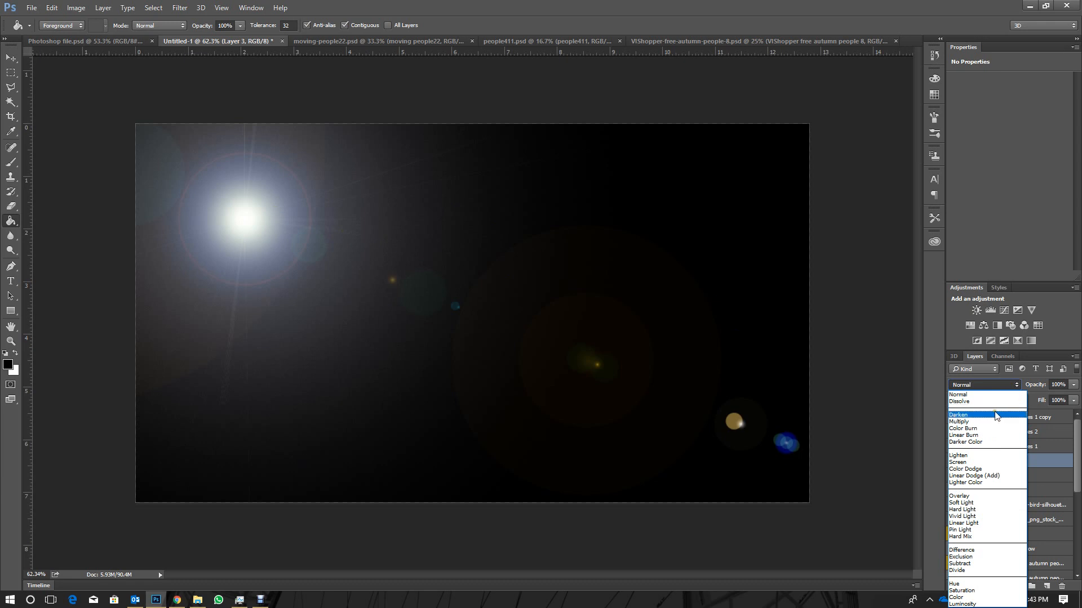
{"action": "left_click", "coordinate": [969, 462]}
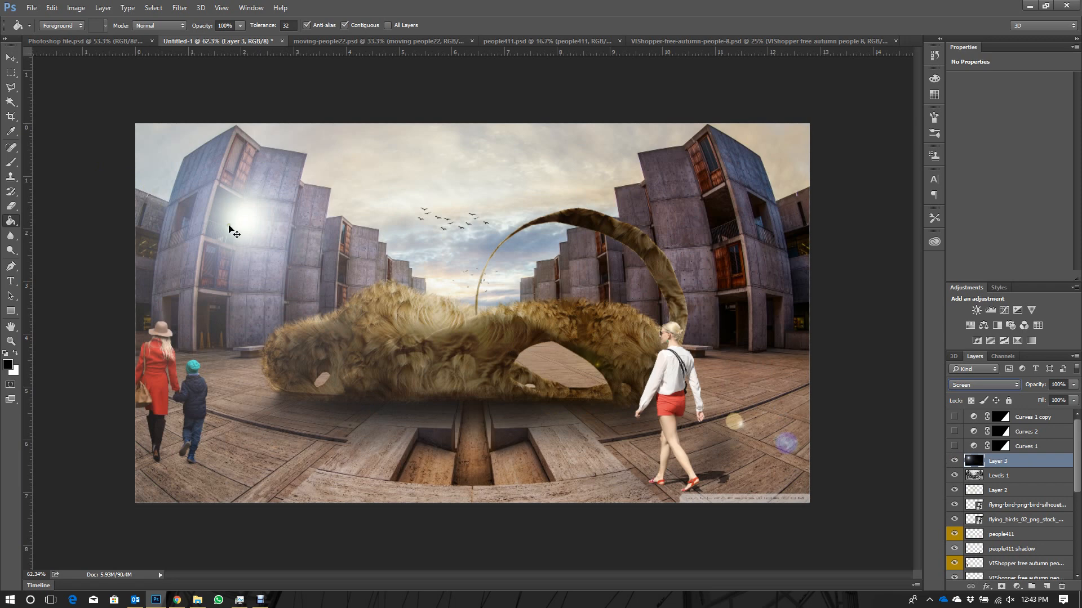
- Move the flare layer horizontally to X 1355 px, beside the left-hand buildings, and soften its hard left edge with the Eraser at 33% opacity
{"action": "key", "text": "ctrl+t"}
{"action": "left_click_drag", "start_coordinate": [248, 236], "coordinate": [386, 235]}
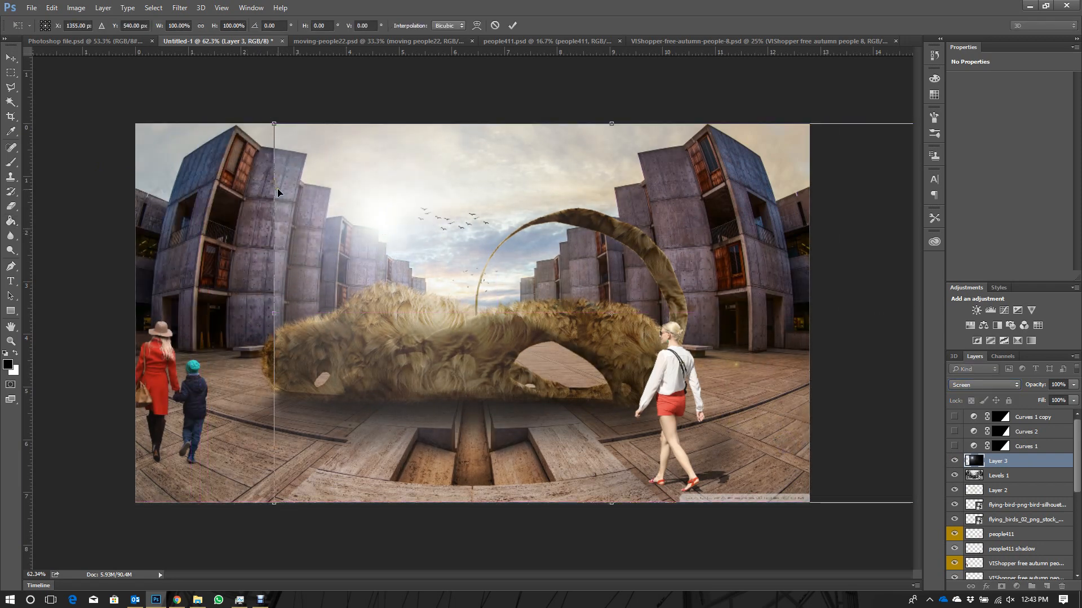
{"action": "key", "text": "Return"}
{"action": "key", "text": "g"}
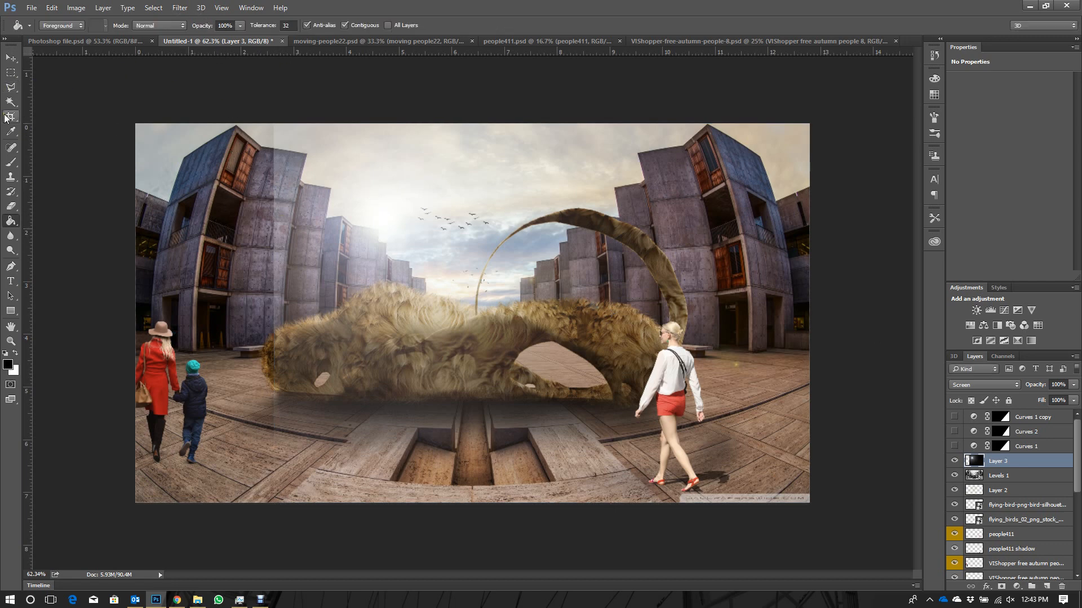
{"action": "left_click", "coordinate": [11, 206]}
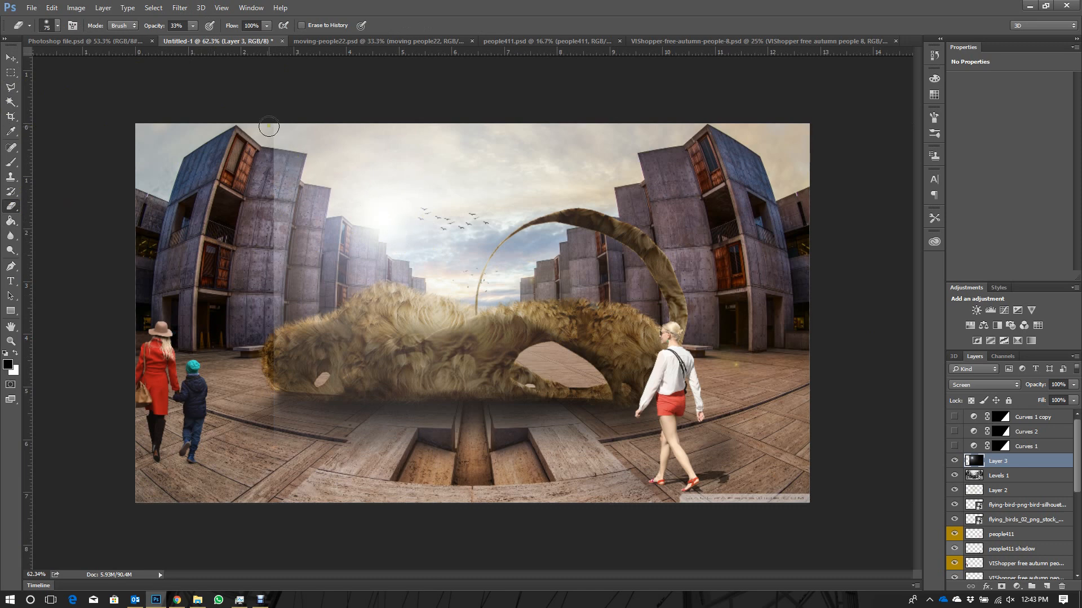
{"action": "mouse_move", "coordinate": [279, 150]}
{"action": "left_mouse_down"}
{"action": "mouse_move", "coordinate": [290, 172]}
{"action": "mouse_move", "coordinate": [270, 153]}
{"action": "mouse_move", "coordinate": [282, 269]}
{"action": "mouse_move", "coordinate": [268, 384]}
{"action": "mouse_move", "coordinate": [279, 467]}
{"action": "mouse_move", "coordinate": [295, 451]}
{"action": "mouse_move", "coordinate": [318, 487]}
{"action": "left_mouse_up"}
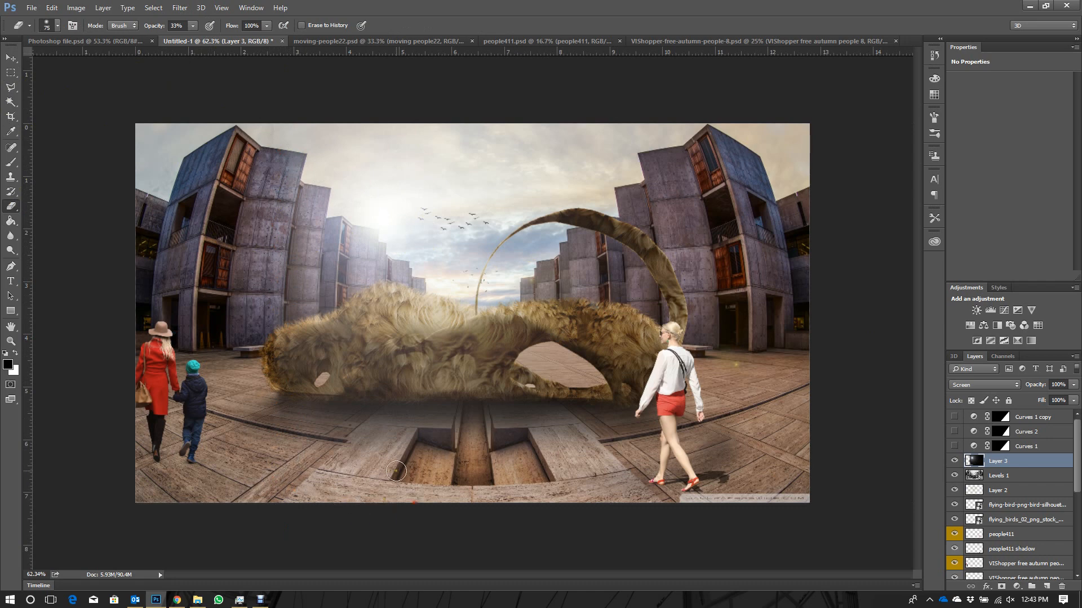
- Shift the flare slightly down and right towards the horizon, and erase the layer's exposed top edge and the haze over the fur
{"action": "key", "text": "ctrl+t"}
{"action": "left_click_drag", "start_coordinate": [349, 232], "coordinate": [364, 256]}
{"action": "key", "text": "Return"}
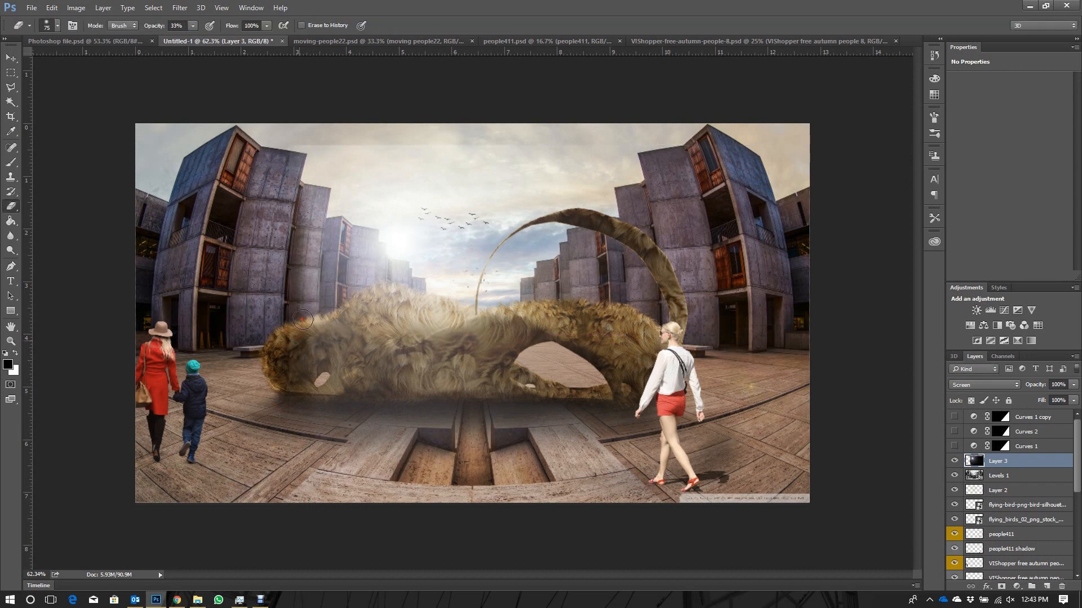
{"action": "mouse_move", "coordinate": [297, 355]}
{"action": "left_mouse_down"}
{"action": "mouse_move", "coordinate": [310, 307]}
{"action": "mouse_move", "coordinate": [298, 266]}
{"action": "mouse_move", "coordinate": [308, 227]}
{"action": "mouse_move", "coordinate": [281, 118]}
{"action": "mouse_move", "coordinate": [292, 161]}
{"action": "mouse_move", "coordinate": [292, 148]}
{"action": "mouse_move", "coordinate": [348, 155]}
{"action": "mouse_move", "coordinate": [303, 144]}
{"action": "mouse_move", "coordinate": [744, 147]}
{"action": "left_mouse_up"}
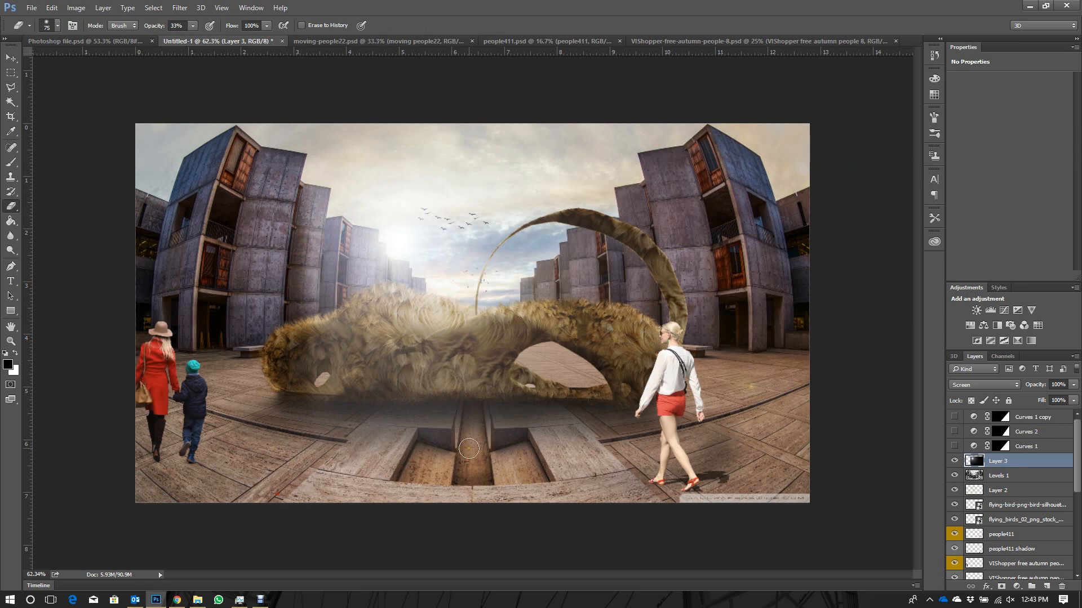
{"action": "mouse_move", "coordinate": [469, 449]}
{"action": "left_mouse_down"}
{"action": "mouse_move", "coordinate": [435, 432]}
{"action": "mouse_move", "coordinate": [457, 412]}
{"action": "mouse_move", "coordinate": [314, 406]}
{"action": "mouse_move", "coordinate": [468, 403]}
{"action": "mouse_move", "coordinate": [446, 424]}
{"action": "mouse_move", "coordinate": [564, 405]}
{"action": "mouse_move", "coordinate": [366, 367]}
{"action": "mouse_move", "coordinate": [319, 383]}
{"action": "mouse_move", "coordinate": [391, 389]}
{"action": "mouse_move", "coordinate": [460, 365]}
{"action": "mouse_move", "coordinate": [474, 380]}
{"action": "mouse_move", "coordinate": [446, 373]}
{"action": "mouse_move", "coordinate": [475, 347]}
{"action": "mouse_move", "coordinate": [502, 340]}
{"action": "mouse_move", "coordinate": [516, 353]}
{"action": "mouse_move", "coordinate": [543, 331]}
{"action": "mouse_move", "coordinate": [577, 345]}
{"action": "mouse_move", "coordinate": [535, 335]}
{"action": "mouse_move", "coordinate": [475, 355]}
{"action": "mouse_move", "coordinate": [496, 331]}
{"action": "mouse_move", "coordinate": [540, 329]}
{"action": "mouse_move", "coordinate": [574, 354]}
{"action": "mouse_move", "coordinate": [593, 340]}
{"action": "mouse_move", "coordinate": [628, 345]}
{"action": "mouse_move", "coordinate": [636, 377]}
{"action": "mouse_move", "coordinate": [536, 311]}
{"action": "mouse_move", "coordinate": [421, 339]}
{"action": "mouse_move", "coordinate": [351, 319]}
{"action": "mouse_move", "coordinate": [358, 345]}
{"action": "mouse_move", "coordinate": [294, 351]}
{"action": "mouse_move", "coordinate": [301, 367]}
{"action": "mouse_move", "coordinate": [369, 395]}
{"action": "left_mouse_up"}
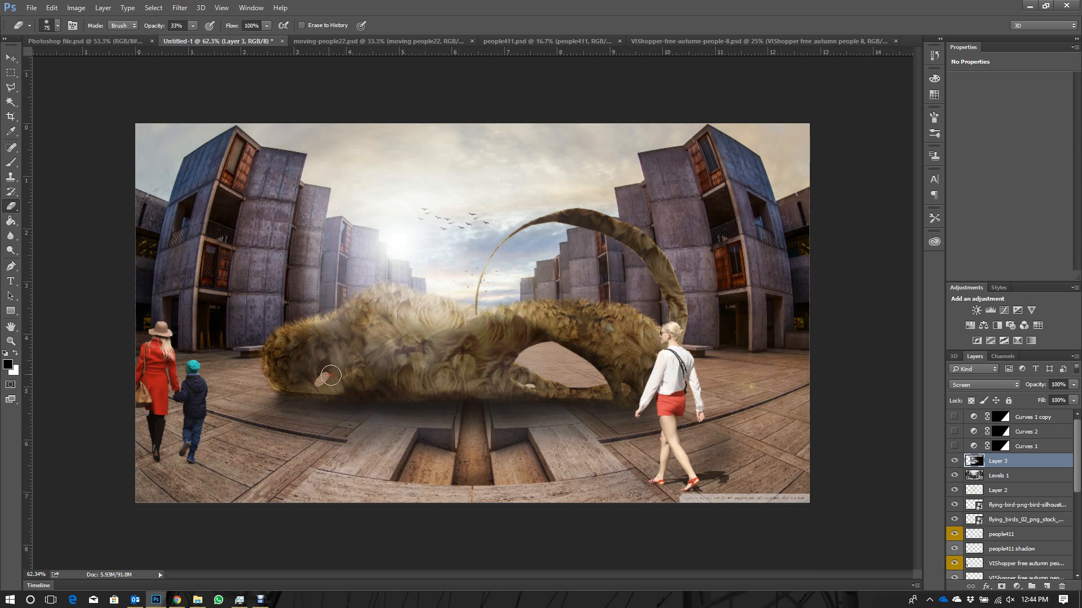
- Lower the opacity of the flare layer, Layer 3, to 85%
{"action": "left_click", "coordinate": [1058, 385]}
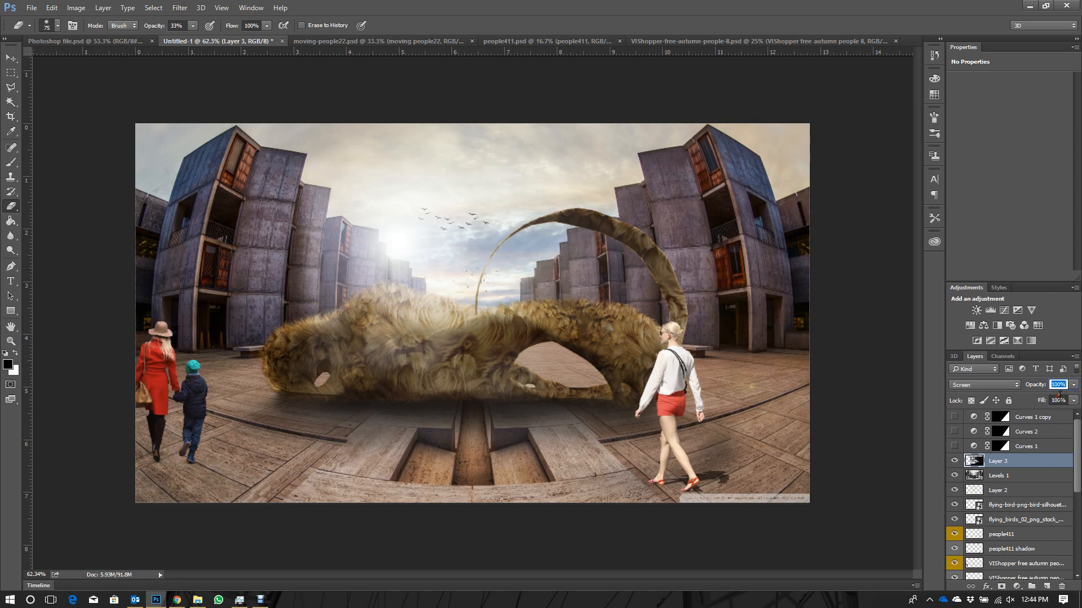
{"action": "left_click", "coordinate": [1073, 386]}
{"action": "left_click_drag", "start_coordinate": [1061, 397], "coordinate": [1064, 400]}
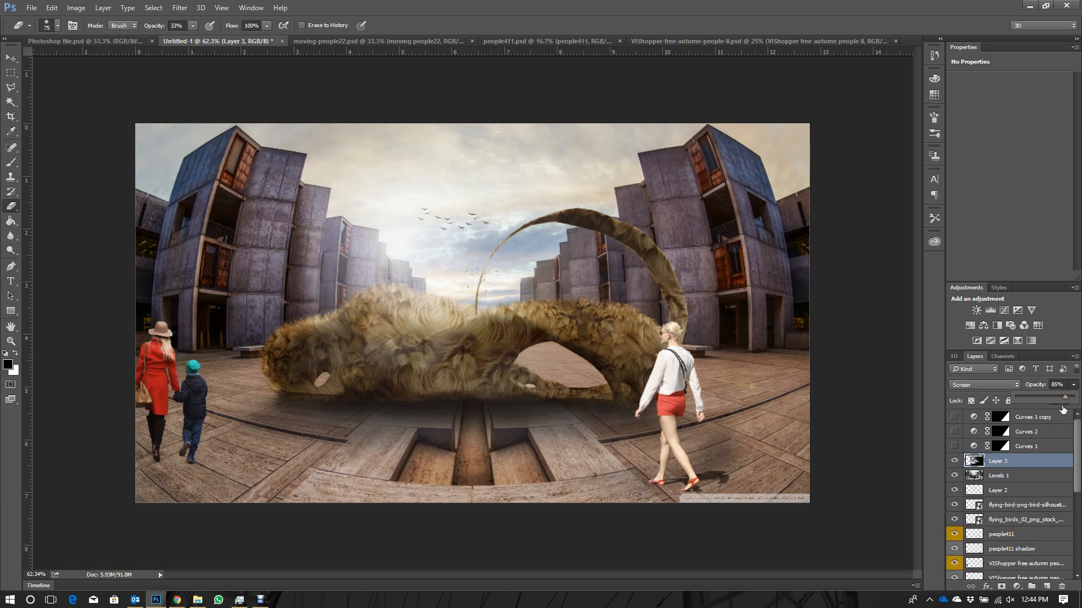
- Add a Color Balance adjustment clipped to Layer 3, with midtones at Cyan-Red +42, Magenta-Green +7 and Yellow-Blue -21
{"action": "left_click", "coordinate": [1017, 588]}
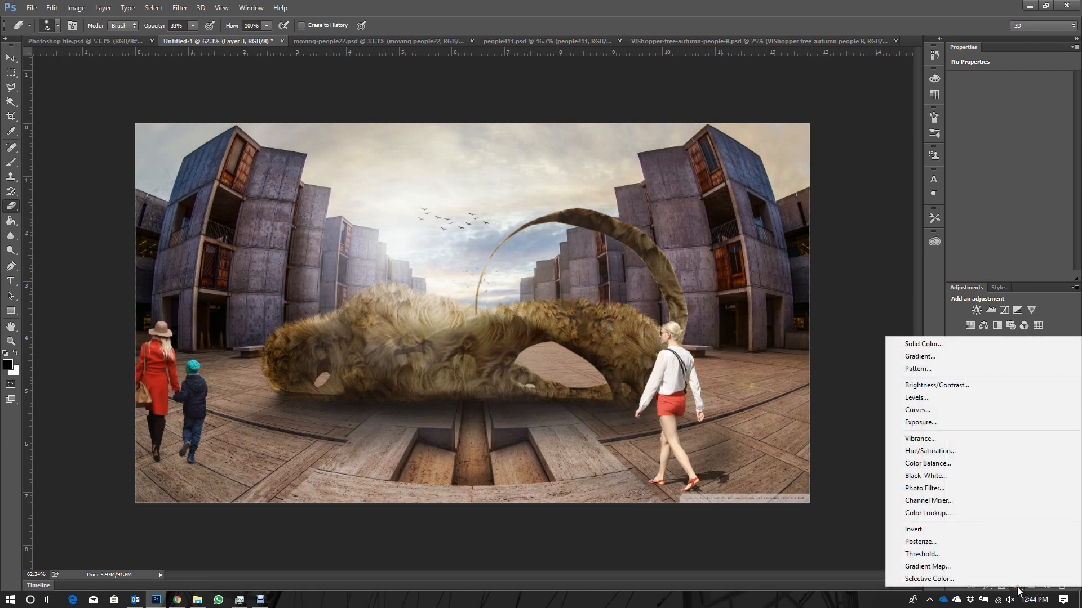
{"action": "left_click", "coordinate": [939, 464]}
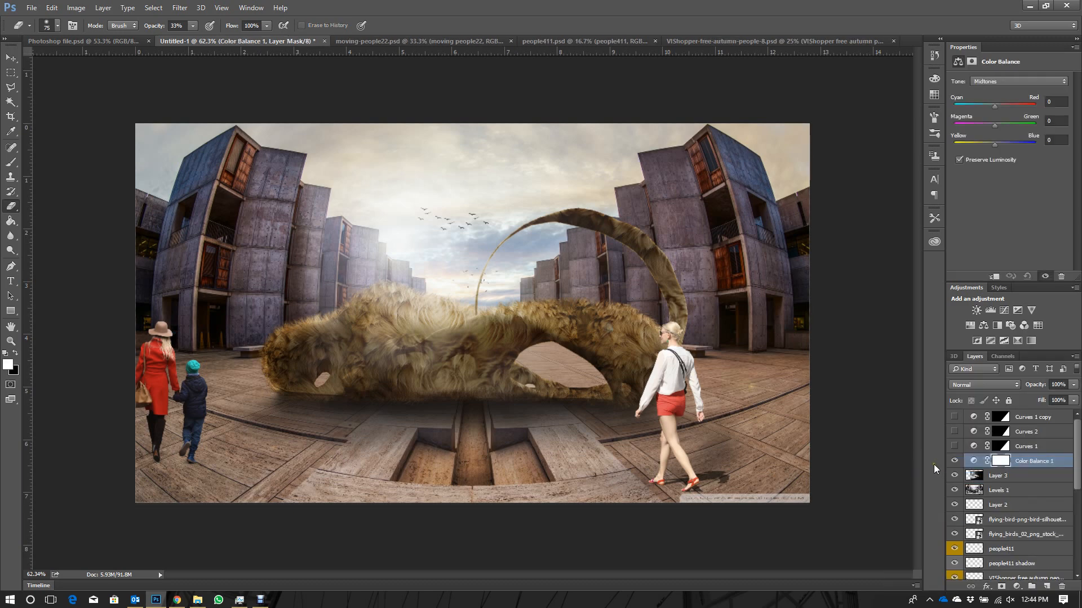
{"action": "left_click", "coordinate": [1002, 463]}
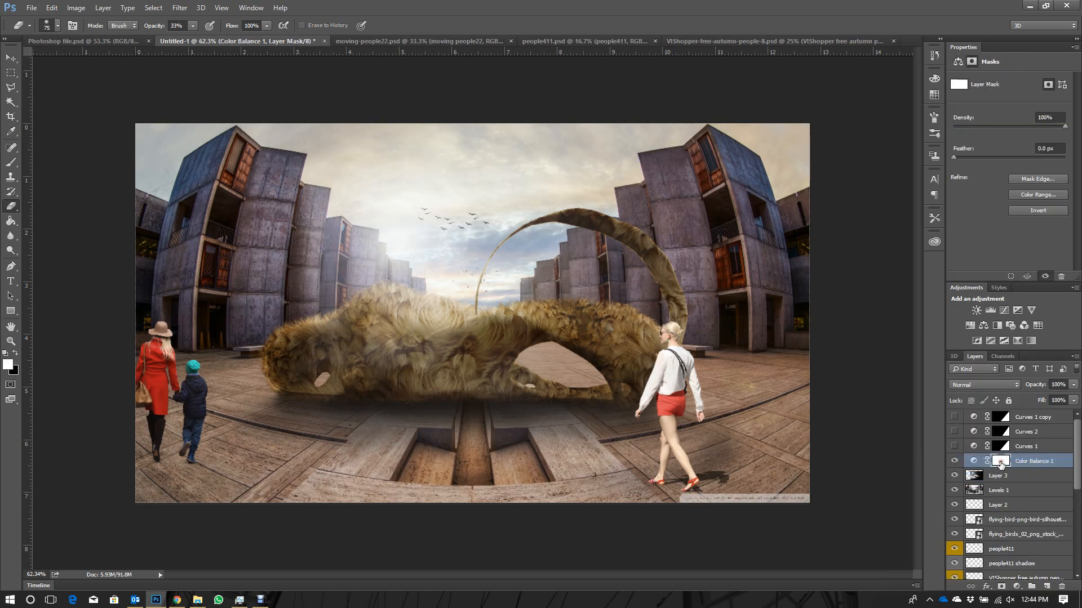
{"action": "left_click", "coordinate": [974, 460]}
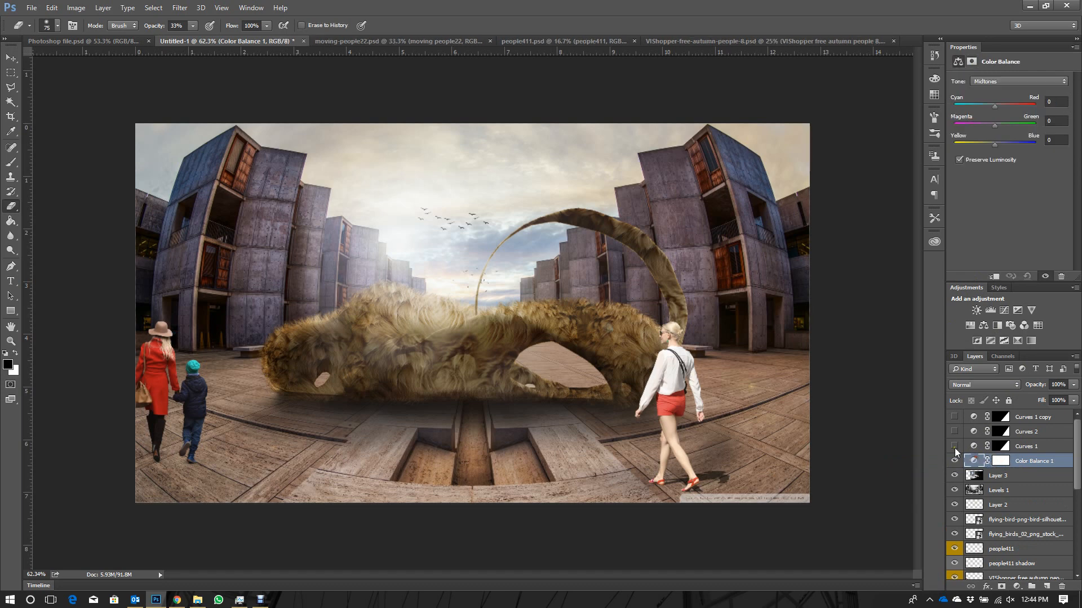
{"action": "left_click", "coordinate": [995, 106]}
{"action": "left_click_drag", "start_coordinate": [995, 142], "coordinate": [990, 148]}
{"action": "left_click", "coordinate": [994, 276]}
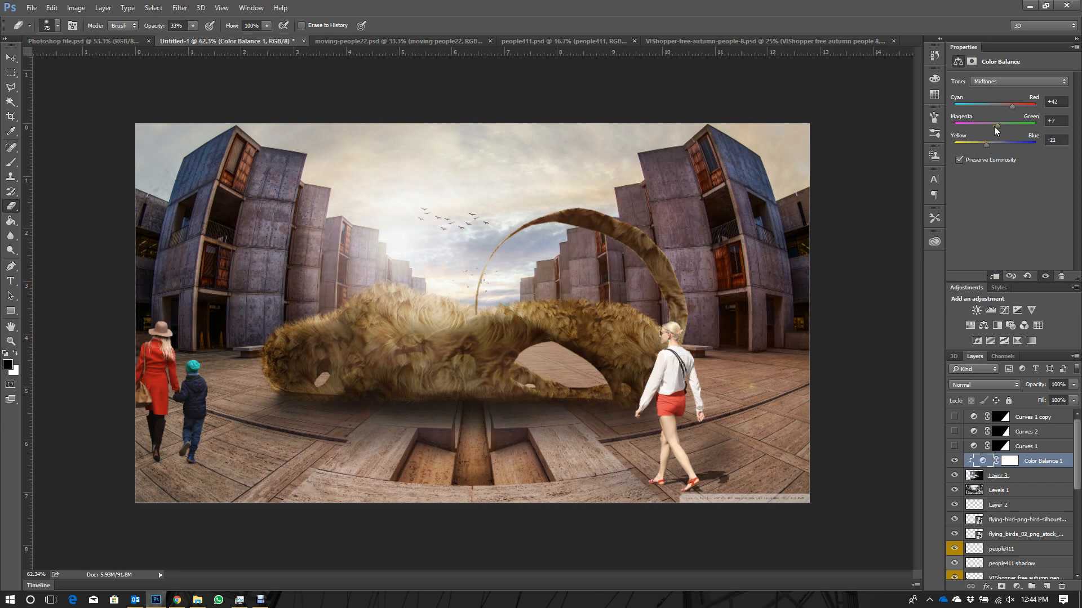
{"action": "left_click", "coordinate": [1028, 477]}
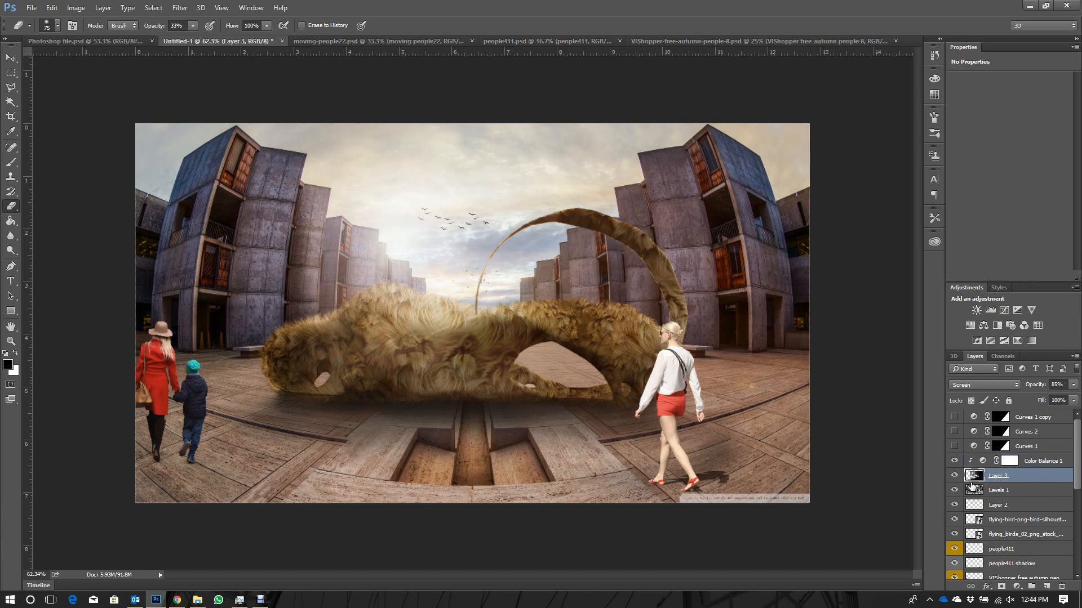
{"action": "left_click", "coordinate": [1017, 587]}
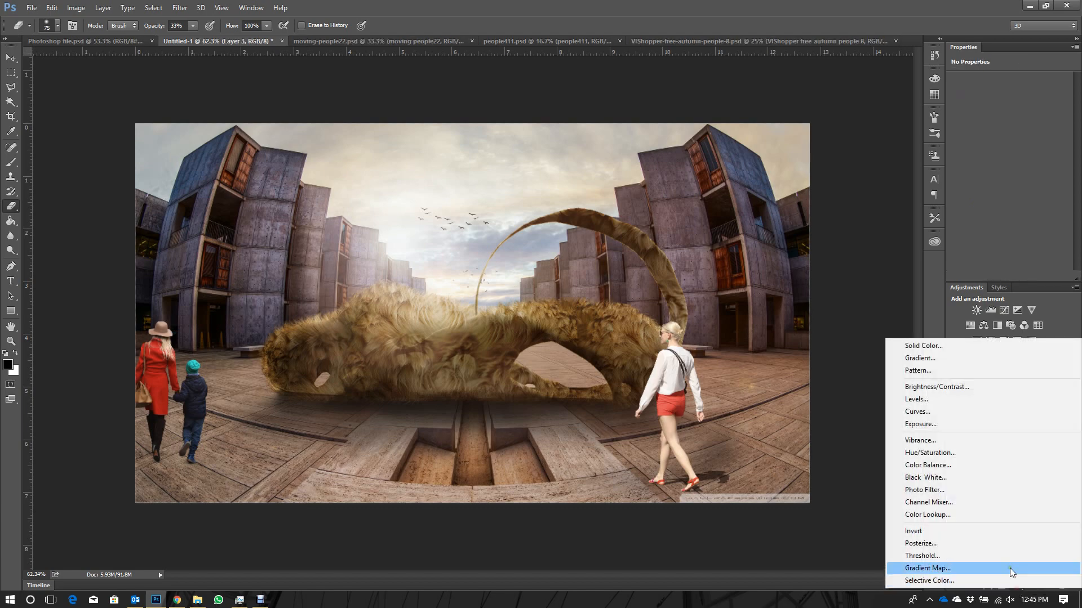
{"action": "left_click", "coordinate": [931, 466]}
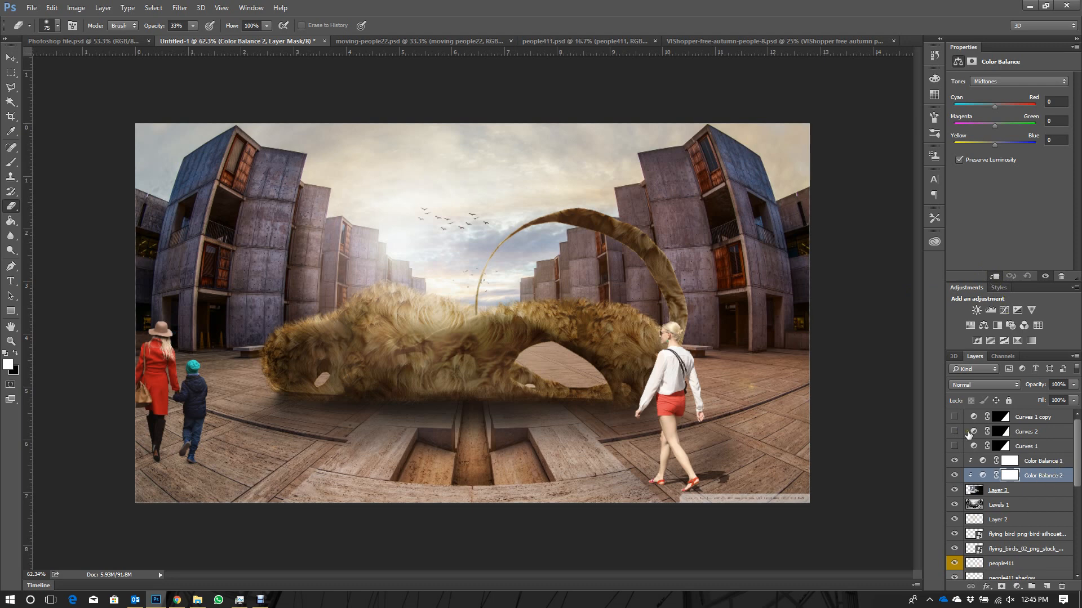
{"action": "key", "text": "Delete"}
{"action": "left_click", "coordinate": [1036, 461]}
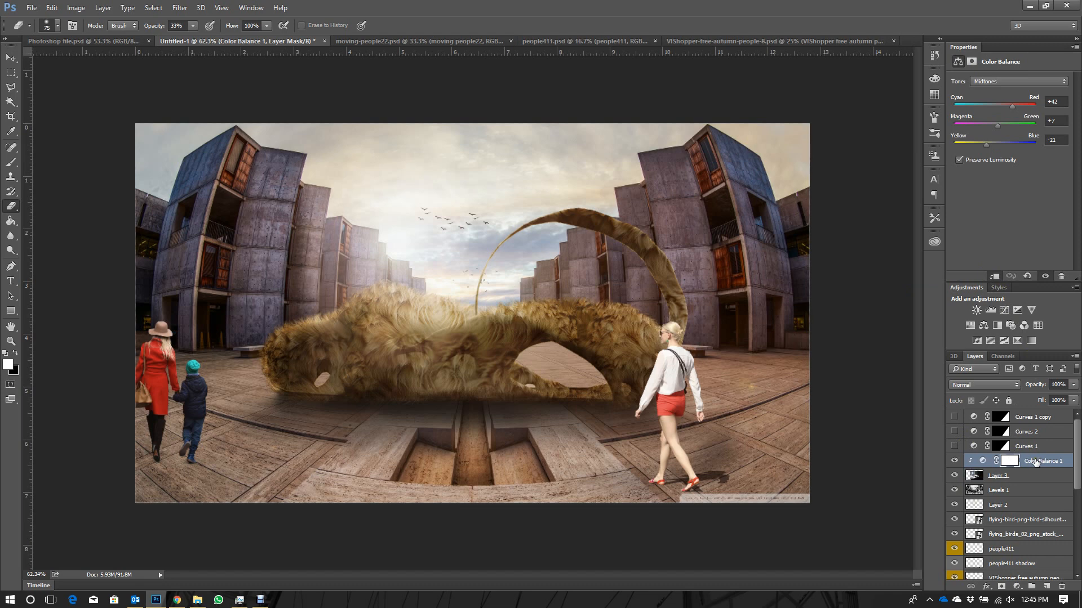
{"action": "key", "text": "Delete"}
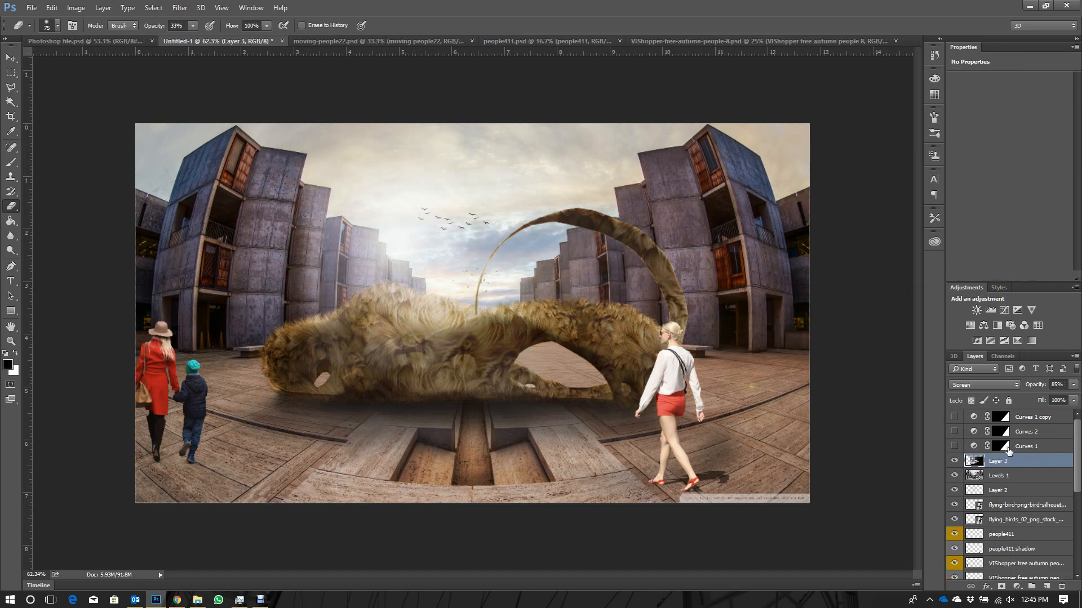
{"action": "key", "text": "ctrl+z"}
- Pick the Brush tool and choose the 60 px textured tip from the brush presets
{"action": "key", "text": "x"}
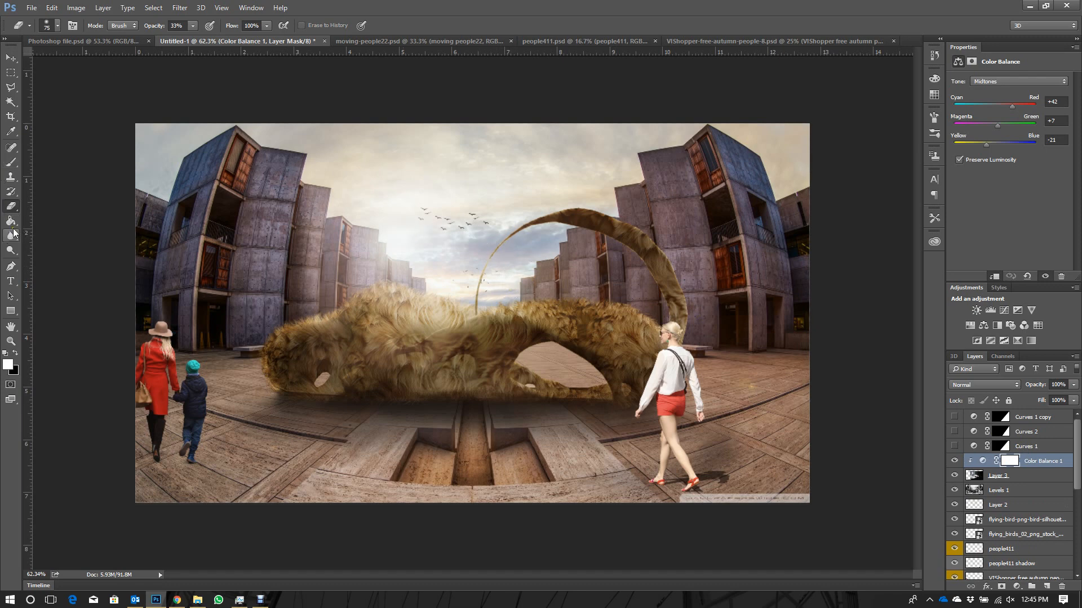
{"action": "left_click", "coordinate": [19, 163]}
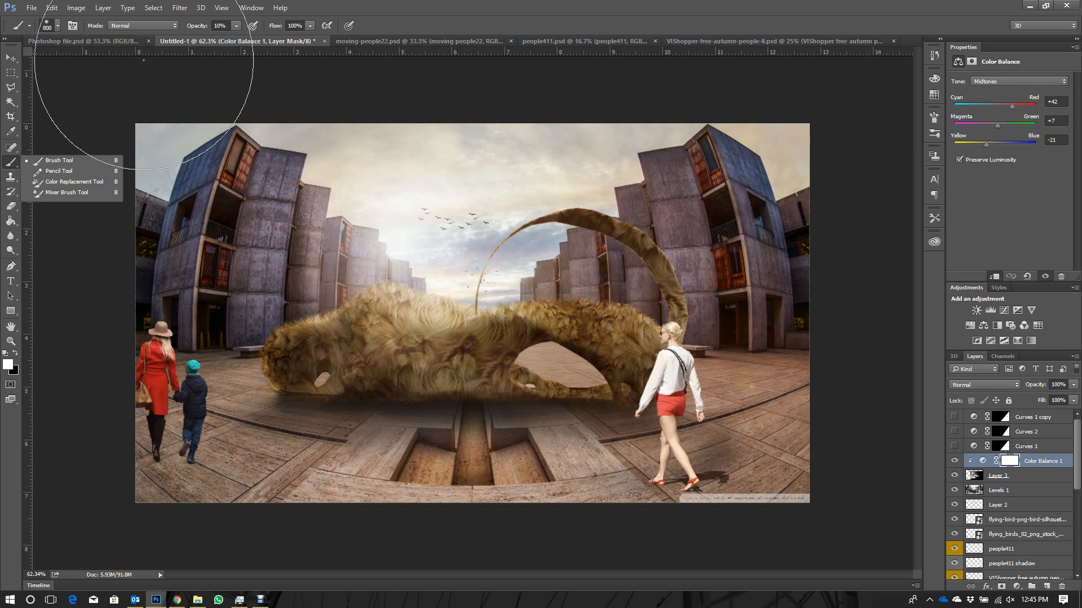
{"action": "right_click", "coordinate": [446, 232]}
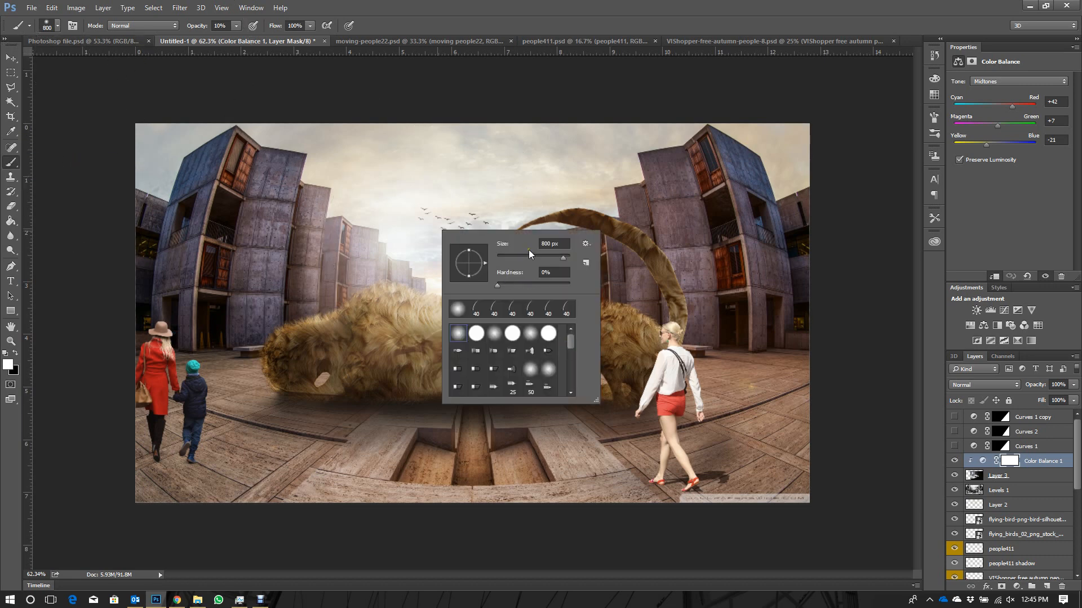
{"action": "scroll", "coordinate": [524, 377], "scroll_direction": "down", "scroll_amount": 3}
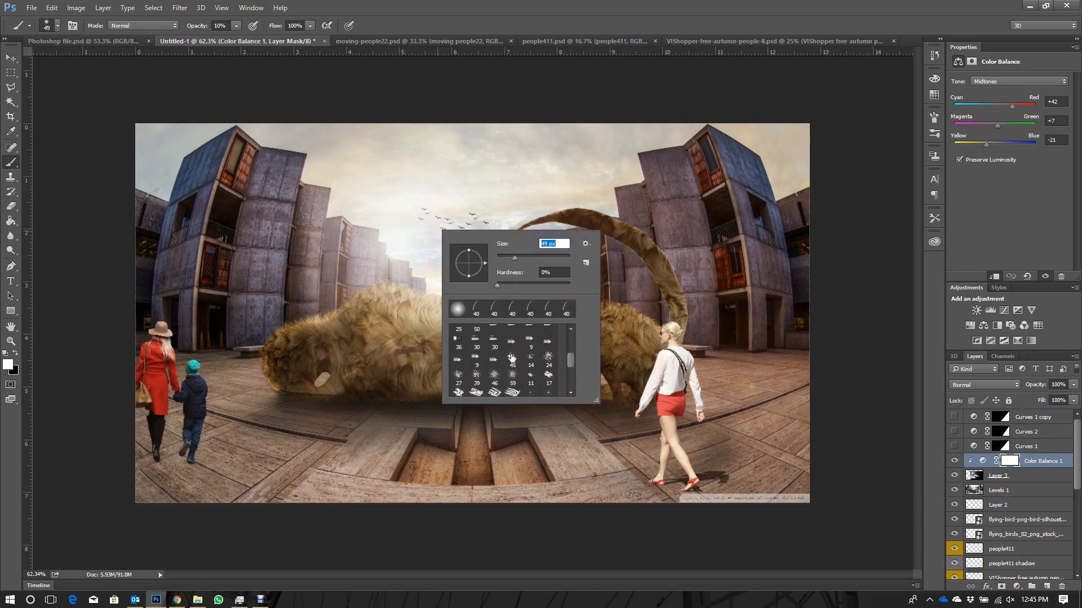
{"action": "scroll", "coordinate": [511, 357], "scroll_direction": "down", "scroll_amount": 3}
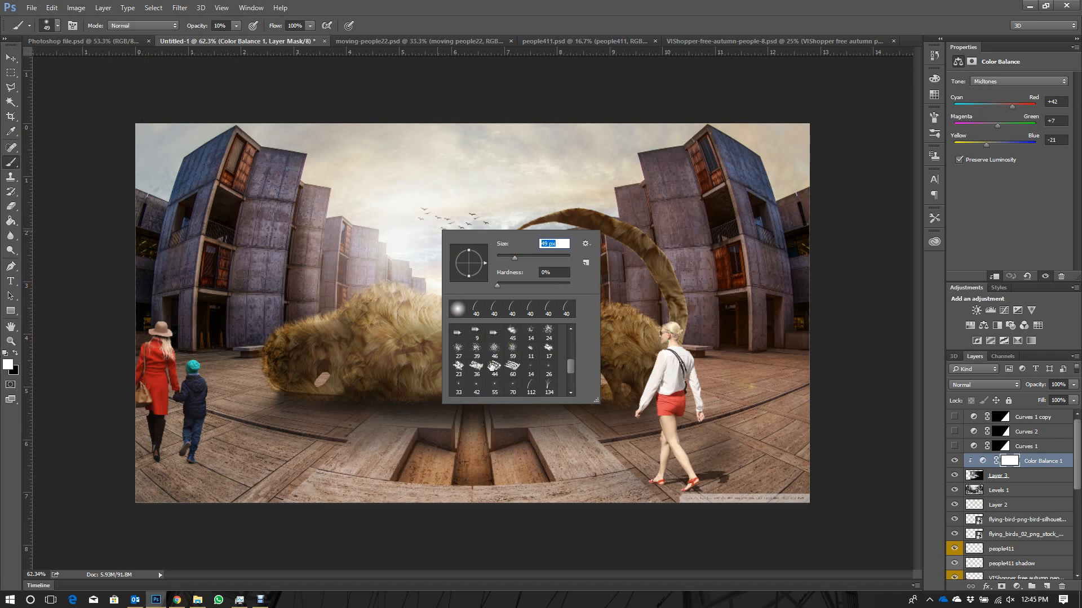
{"action": "scroll", "coordinate": [512, 361], "scroll_direction": "down", "scroll_amount": 1}
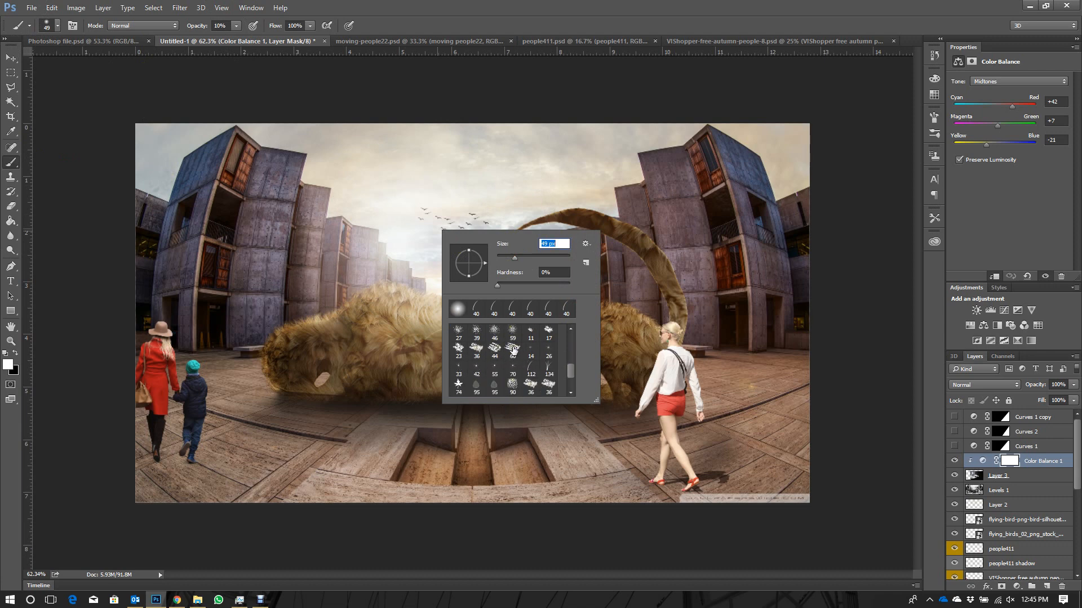
{"action": "left_click", "coordinate": [512, 348]}
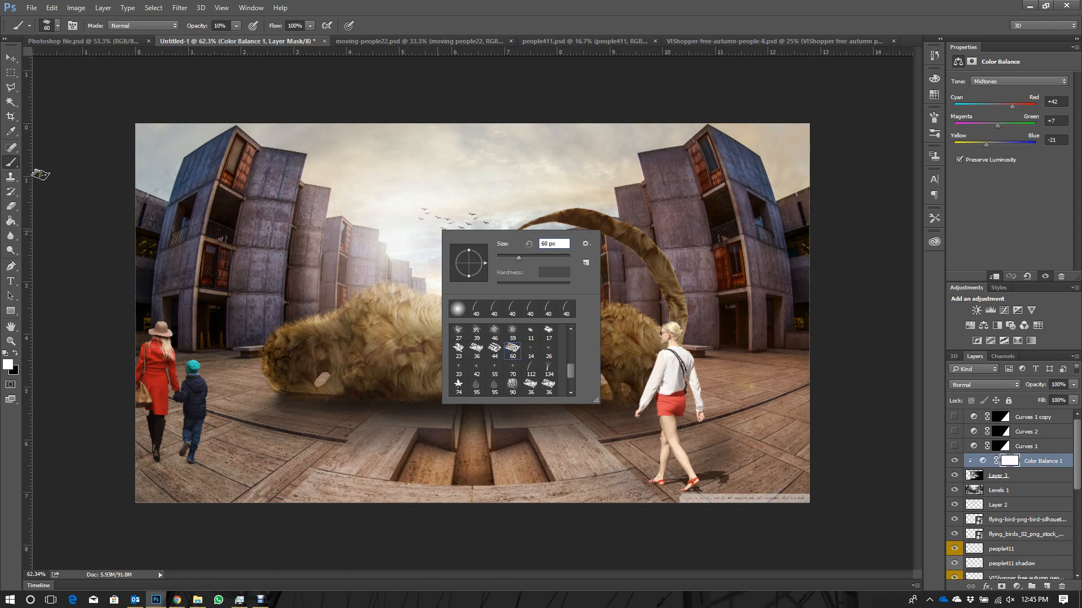
- Try to set the foreground colour to pale yellow fef5b6 while the Color Balance mask is active
{"action": "left_click", "coordinate": [9, 367]}
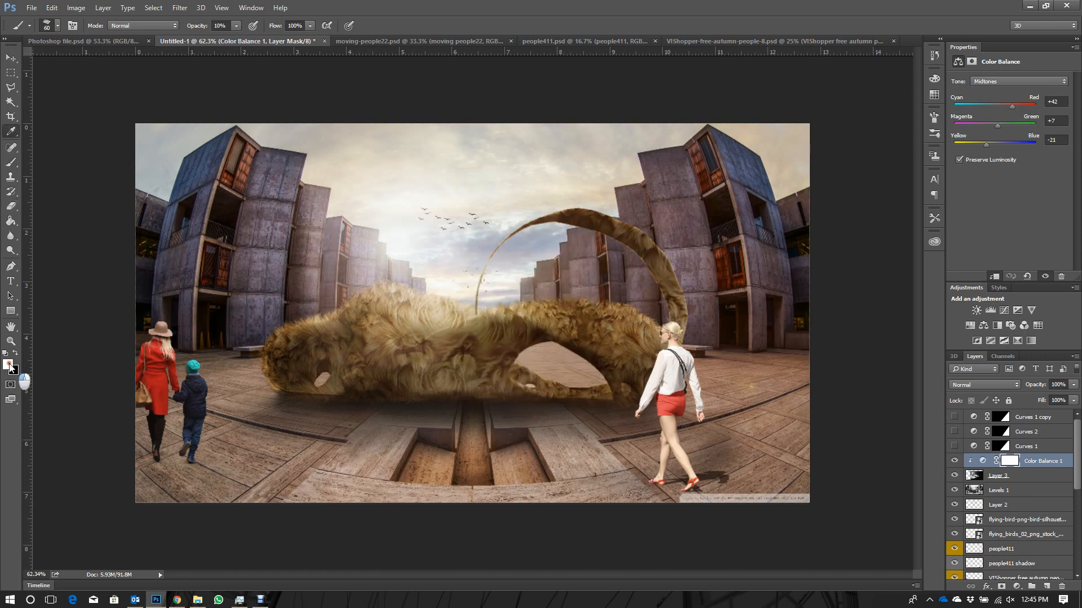
{"action": "left_click", "coordinate": [7, 365]}
{"action": "left_click", "coordinate": [551, 278]}
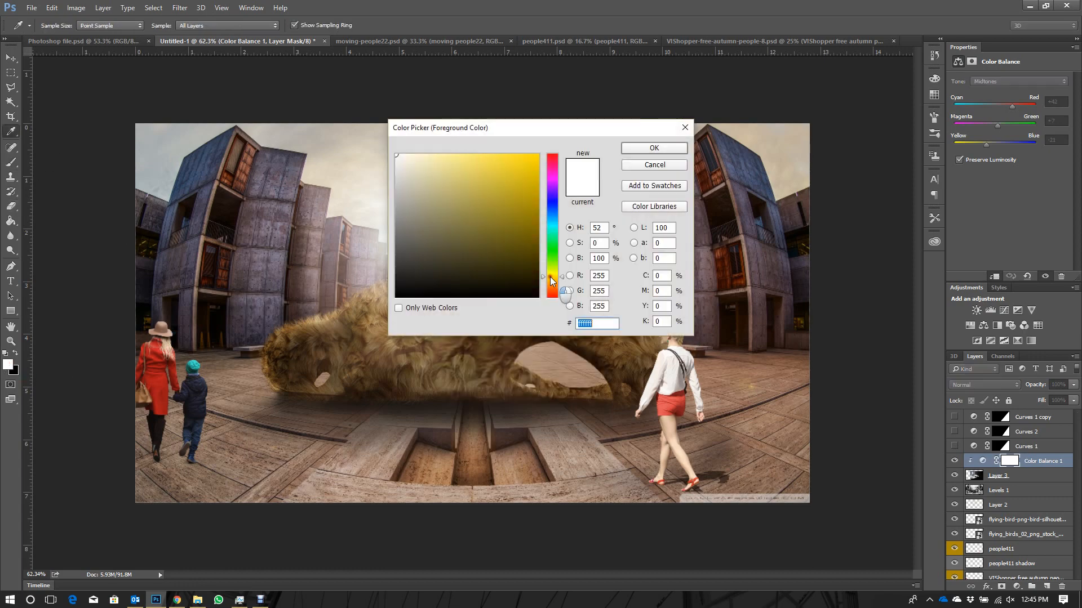
{"action": "left_click_drag", "start_coordinate": [419, 152], "coordinate": [432, 154]}
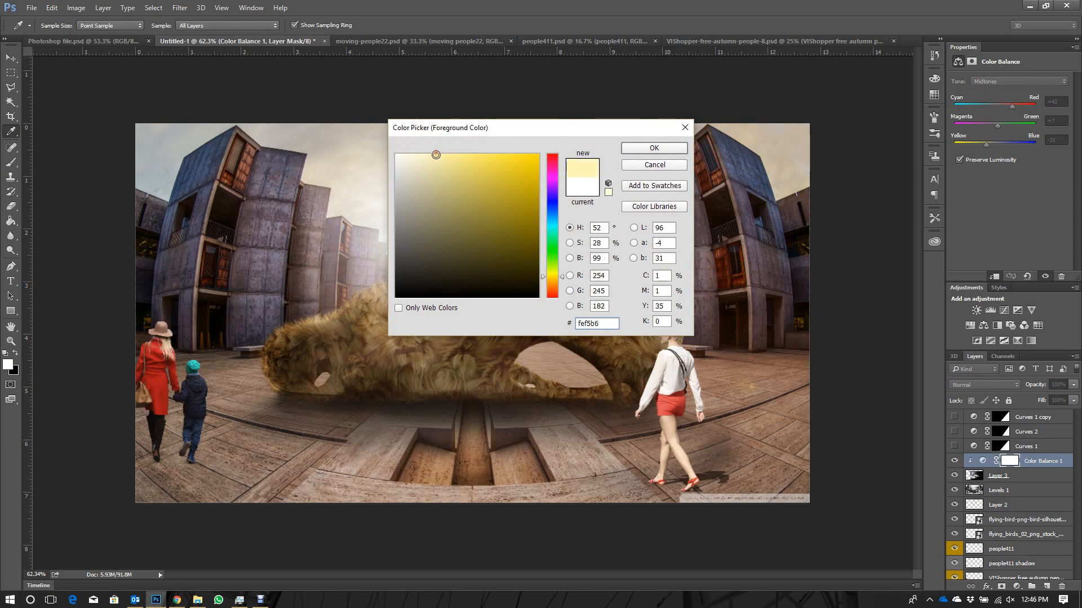
{"action": "left_click", "coordinate": [635, 152]}
{"action": "key", "text": "b"}
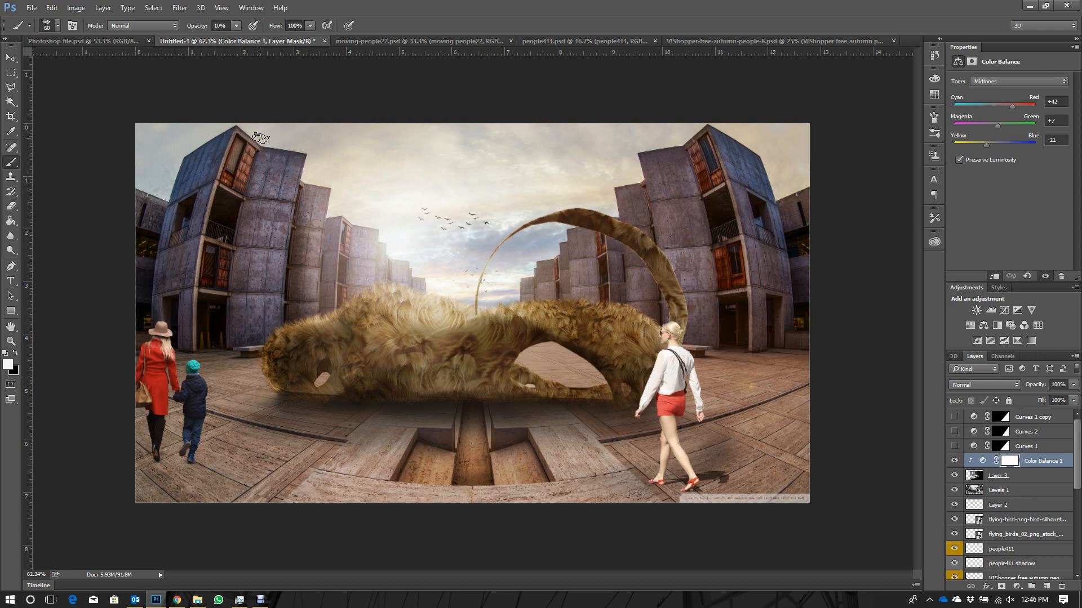
{"action": "left_click", "coordinate": [6, 366]}
{"action": "left_click_drag", "start_coordinate": [470, 161], "coordinate": [449, 150]}
{"action": "left_click", "coordinate": [655, 151]}
- Set the brush opacity to 35% and add a layer group directly above Curves 1
{"action": "left_click", "coordinate": [236, 25]}
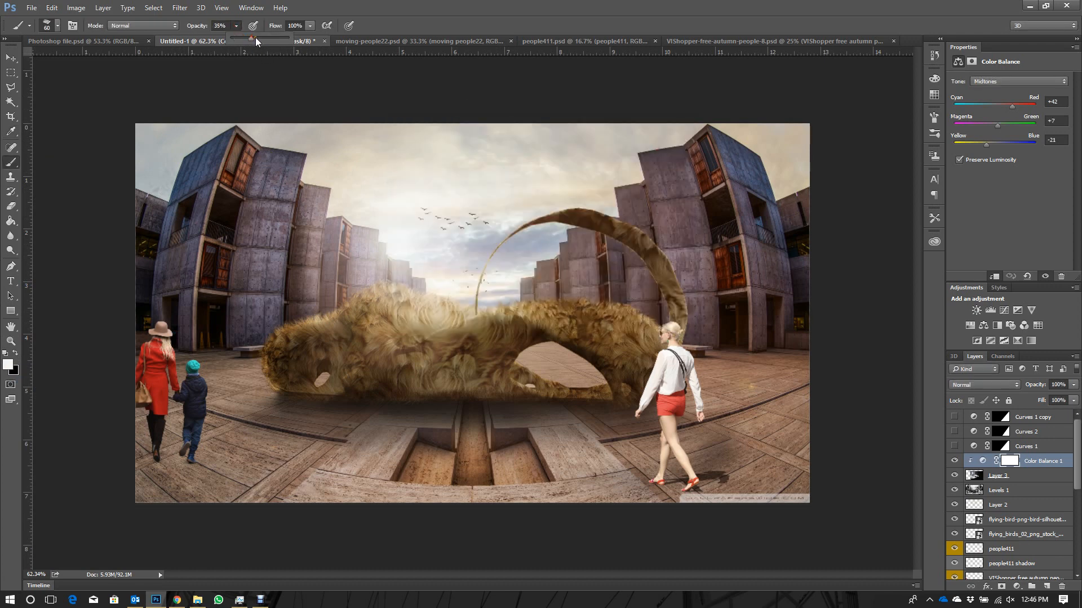
{"action": "left_click", "coordinate": [197, 305]}
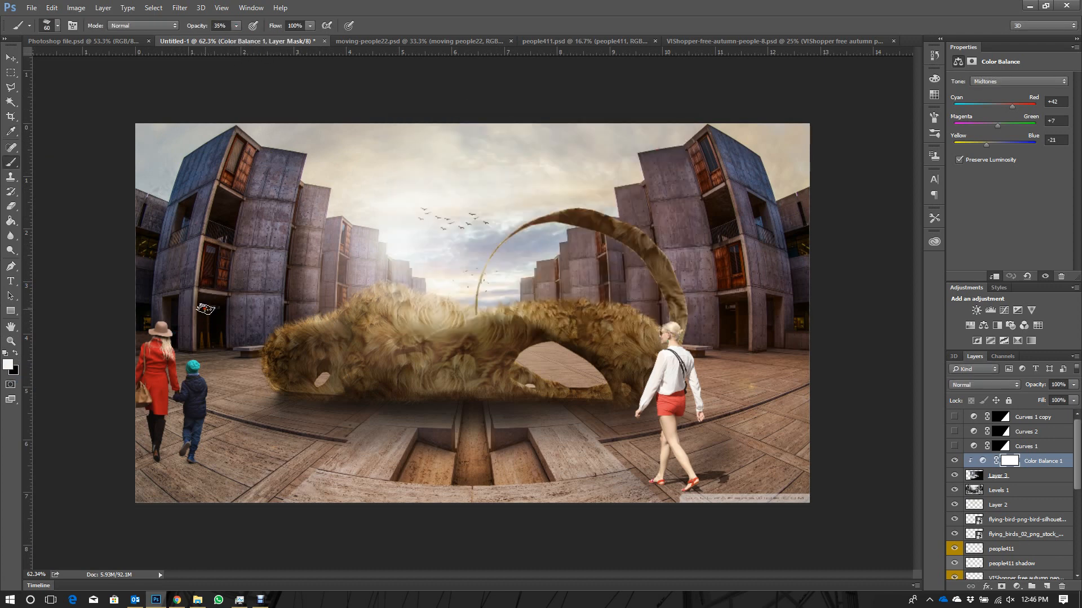
{"action": "left_click", "coordinate": [998, 448]}
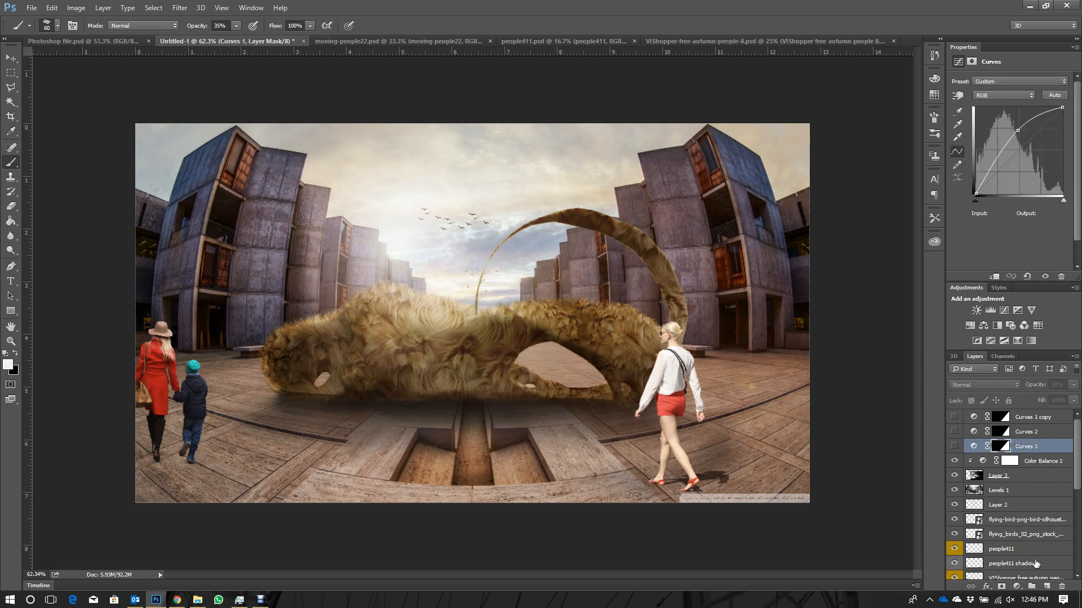
{"action": "left_click", "coordinate": [1032, 587]}
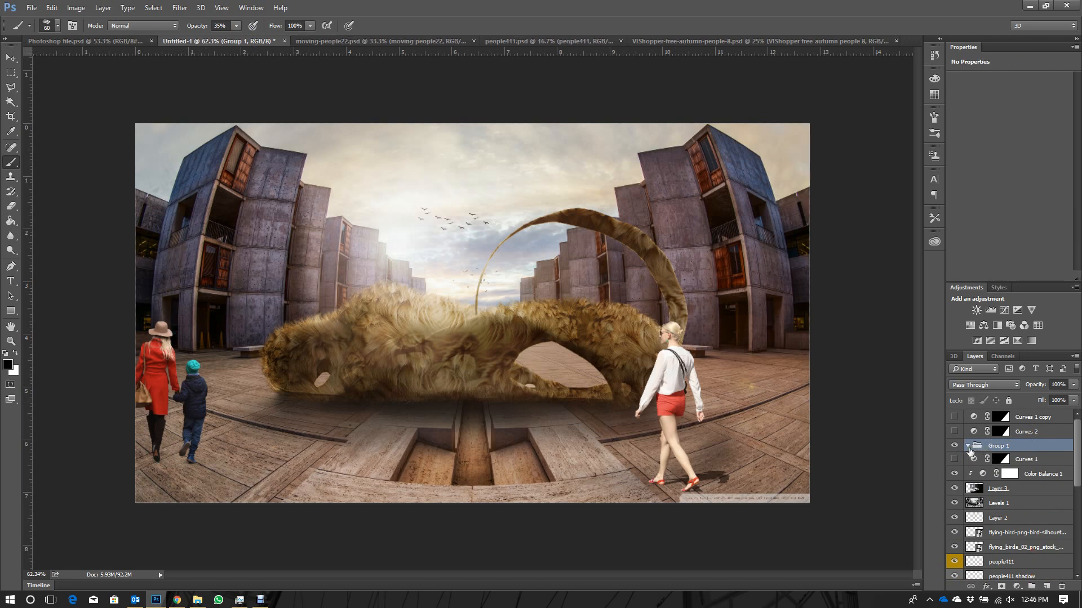
{"action": "left_click", "coordinate": [1020, 505]}
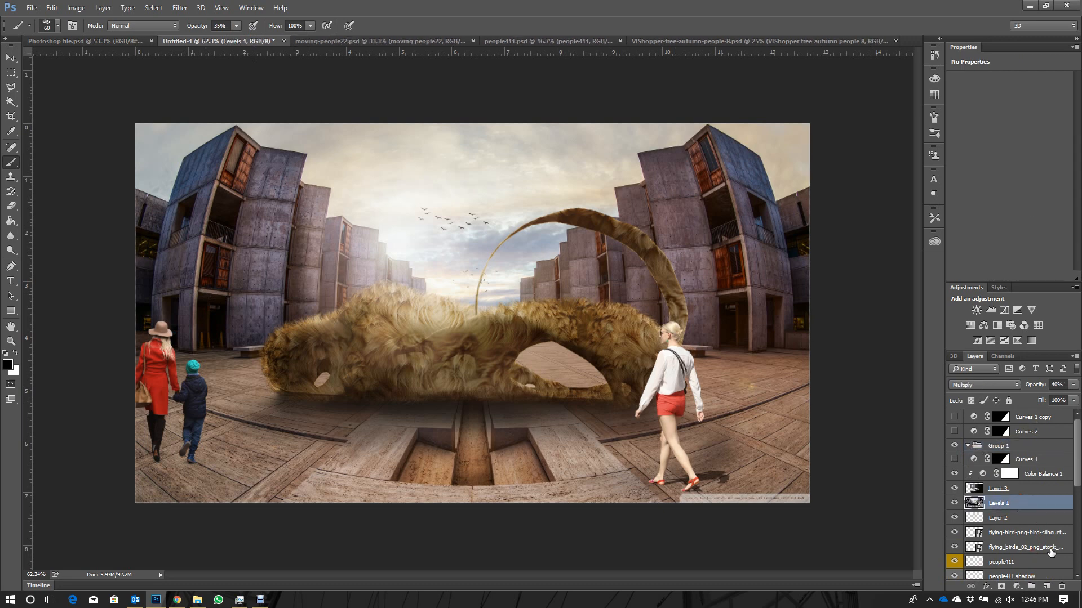
{"action": "left_click", "coordinate": [1034, 585]}
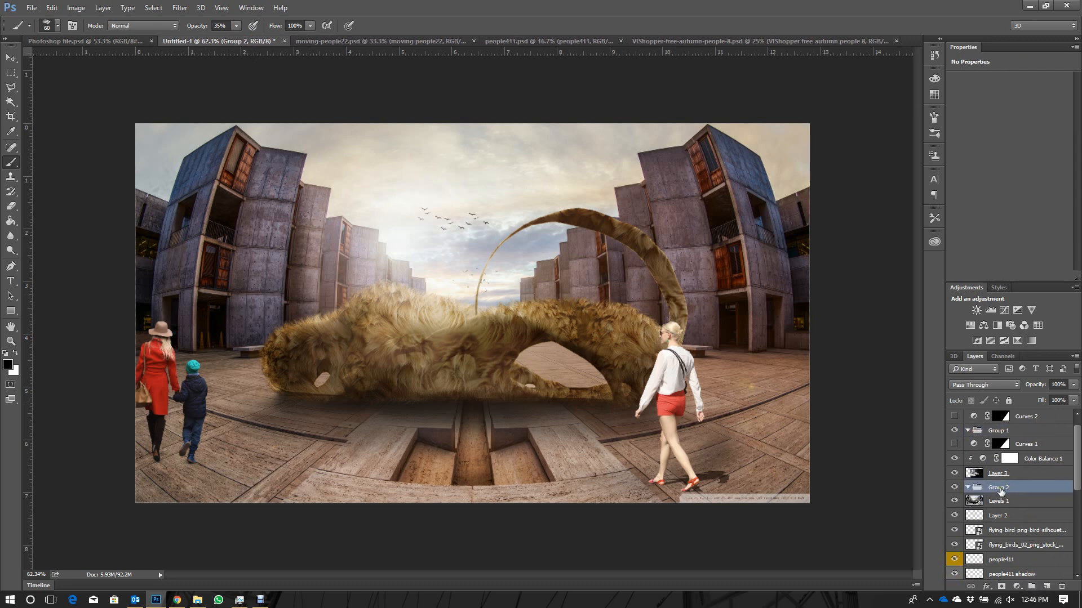
{"action": "left_click", "coordinate": [1046, 586]}
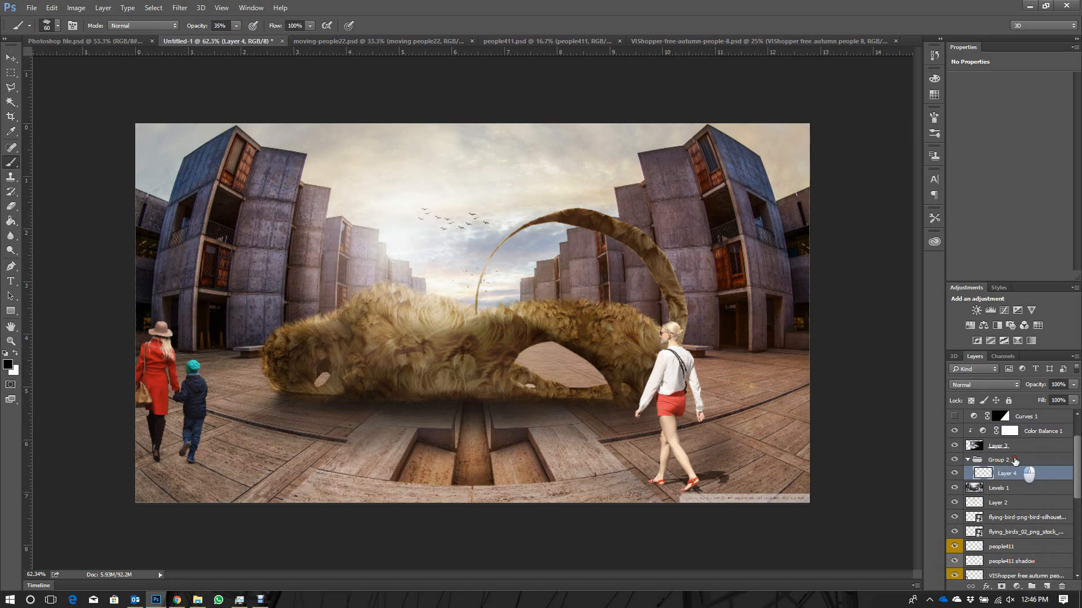
{"action": "left_click", "coordinate": [1012, 461]}
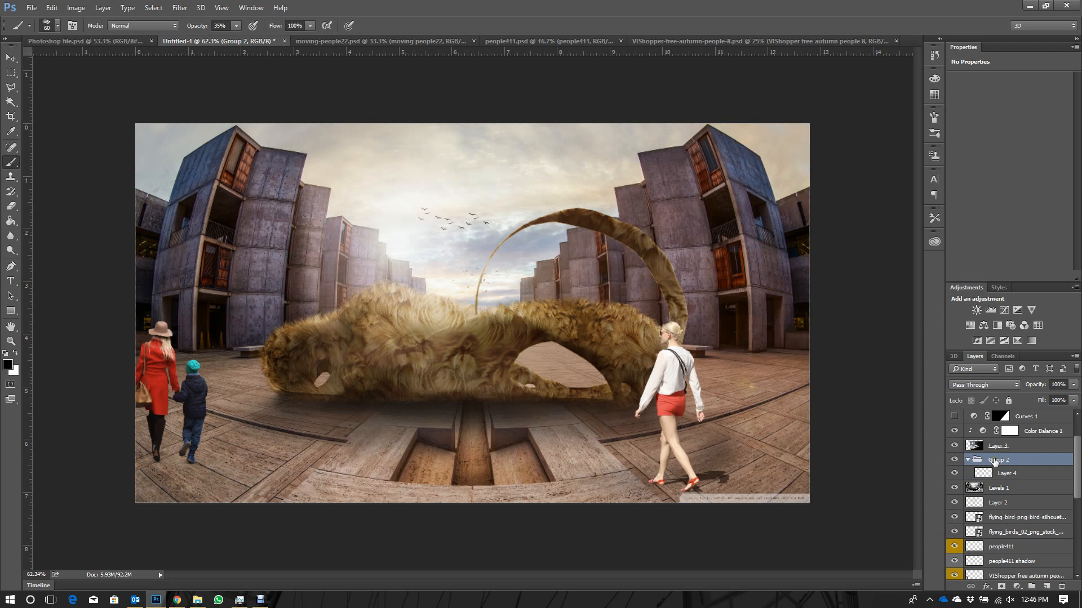
{"action": "key", "text": "Delete"}
- Add an empty layer above the flare layer, Layer 3, clipped to it with default blending options
{"action": "left_click", "coordinate": [1019, 474]}
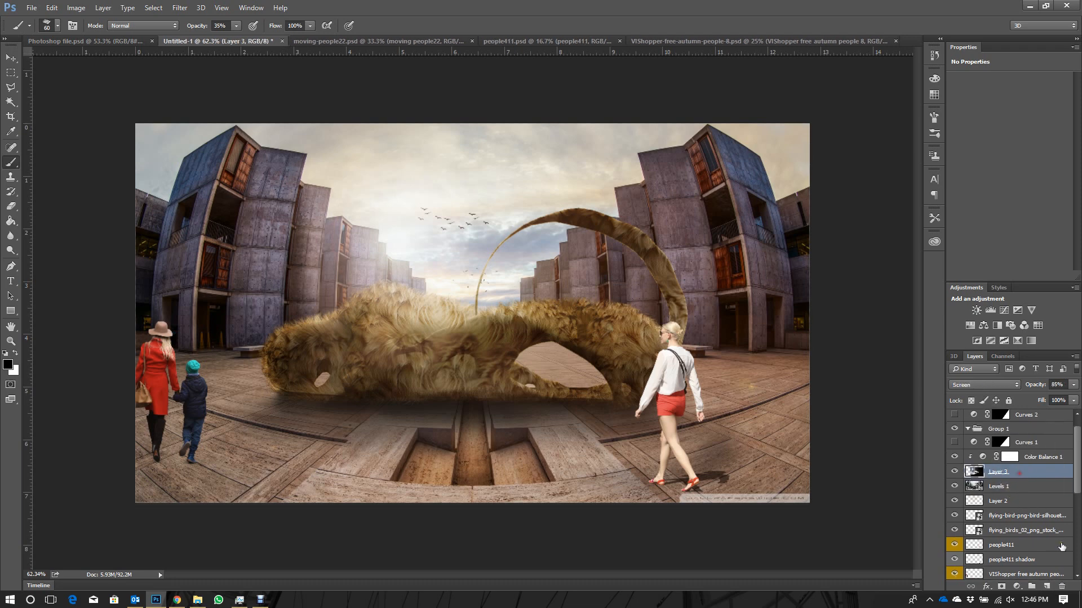
{"action": "left_click", "coordinate": [1046, 586]}
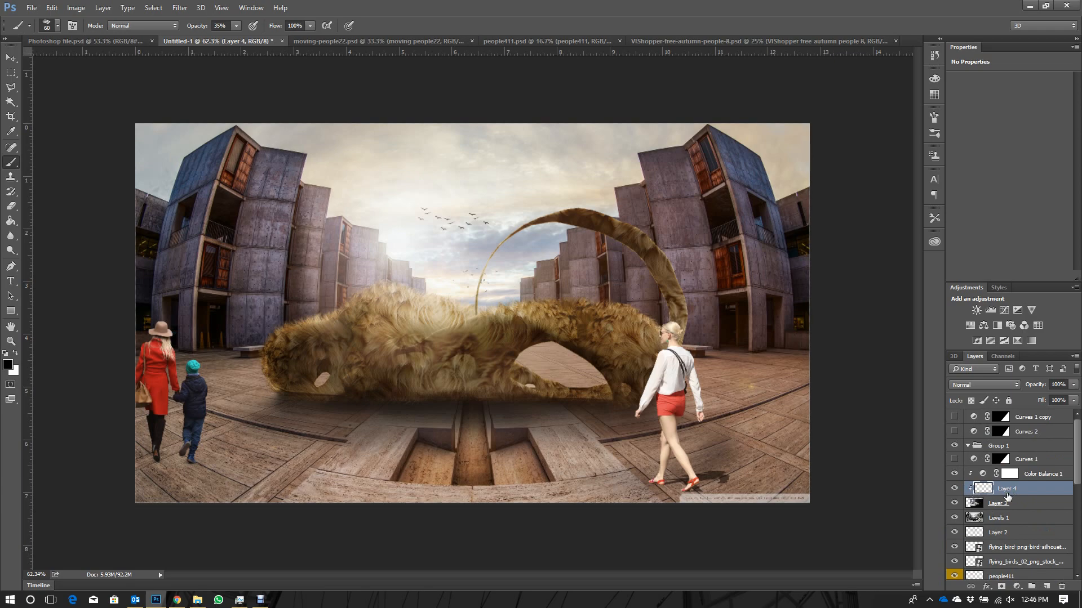
{"action": "double_click", "coordinate": [981, 489]}
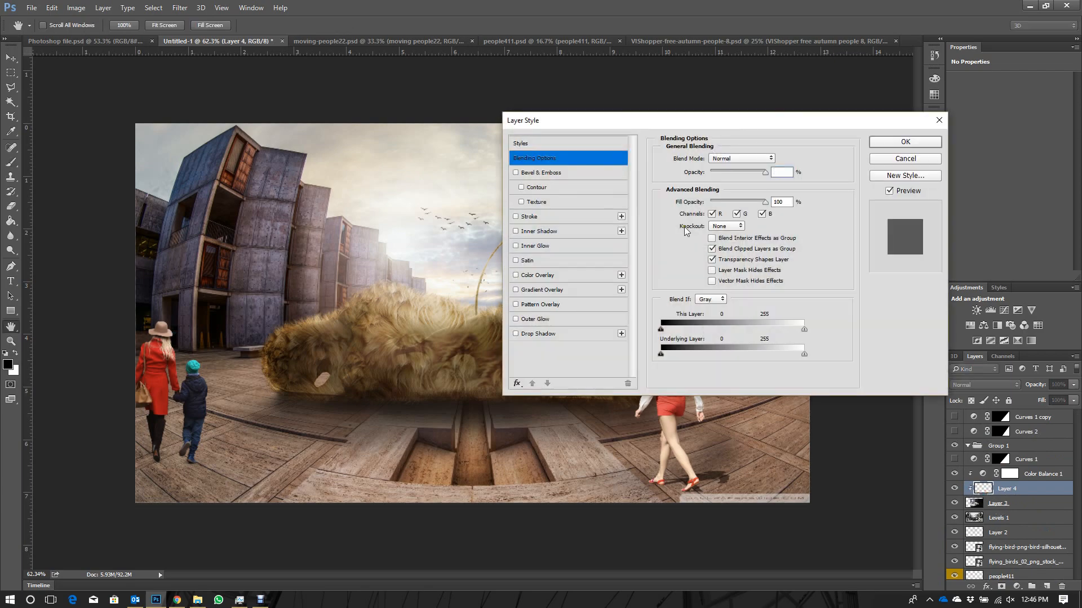
{"action": "left_click", "coordinate": [905, 160]}
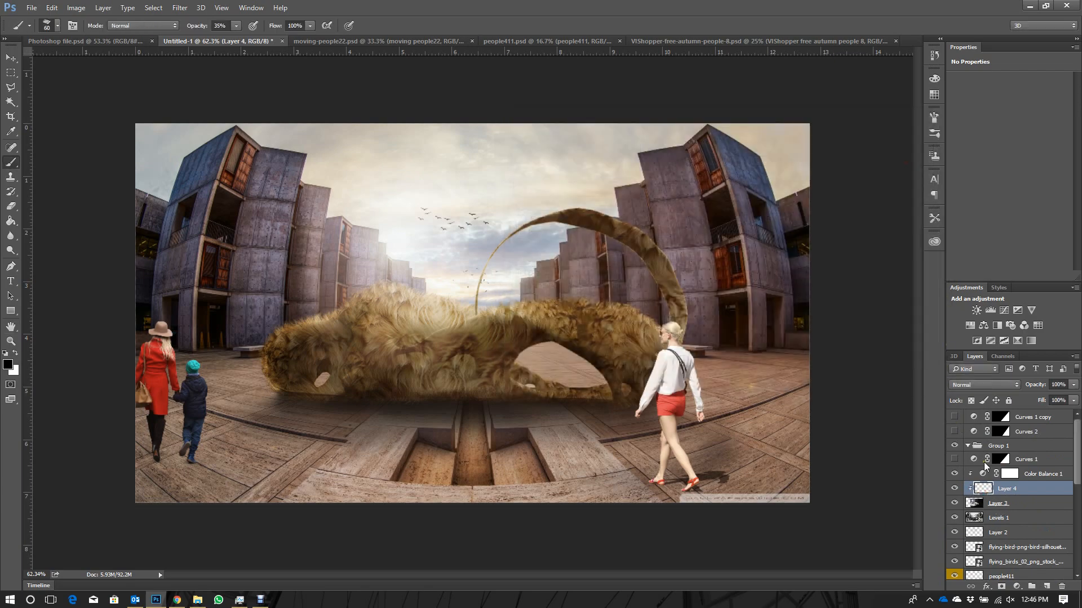
- Add an empty layer above Levels 1 and set the foreground colour to yellow fff773
{"action": "left_click", "coordinate": [1005, 524]}
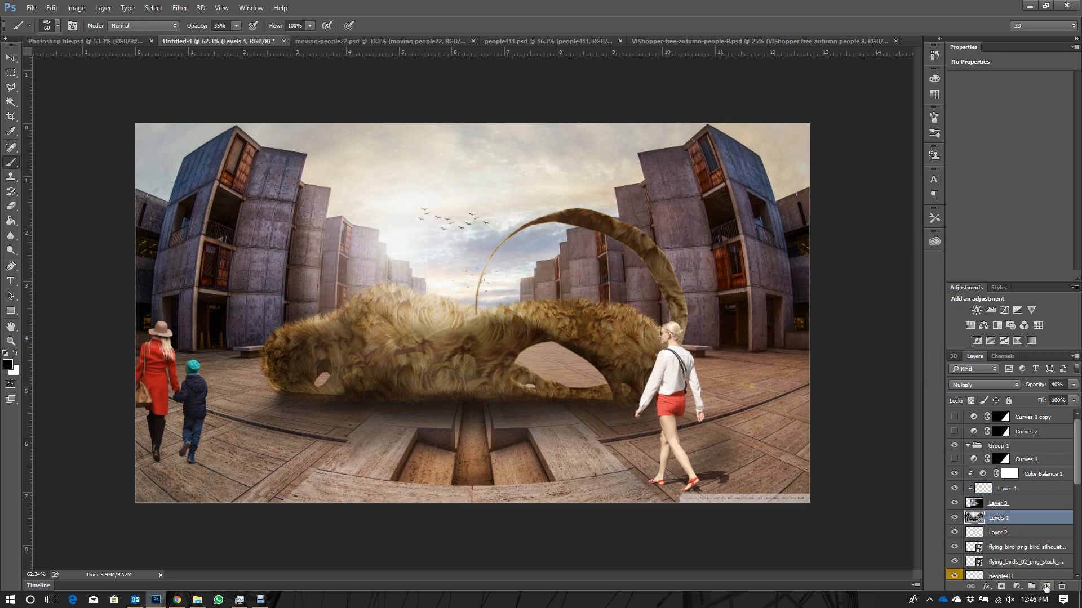
{"action": "left_click", "coordinate": [1047, 587]}
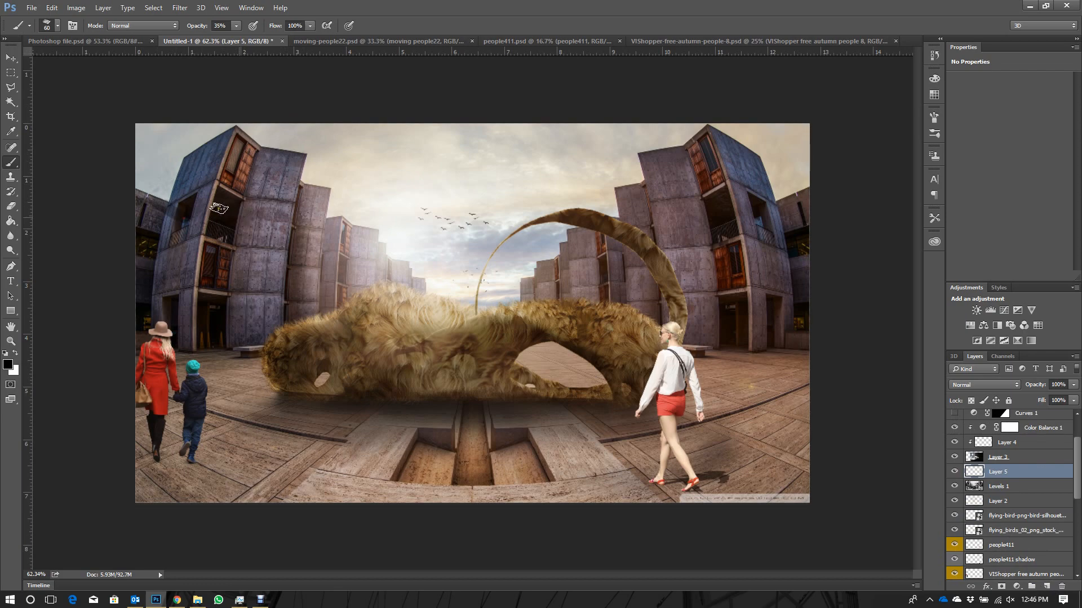
{"action": "left_click", "coordinate": [8, 365]}
{"action": "left_click", "coordinate": [551, 277]}
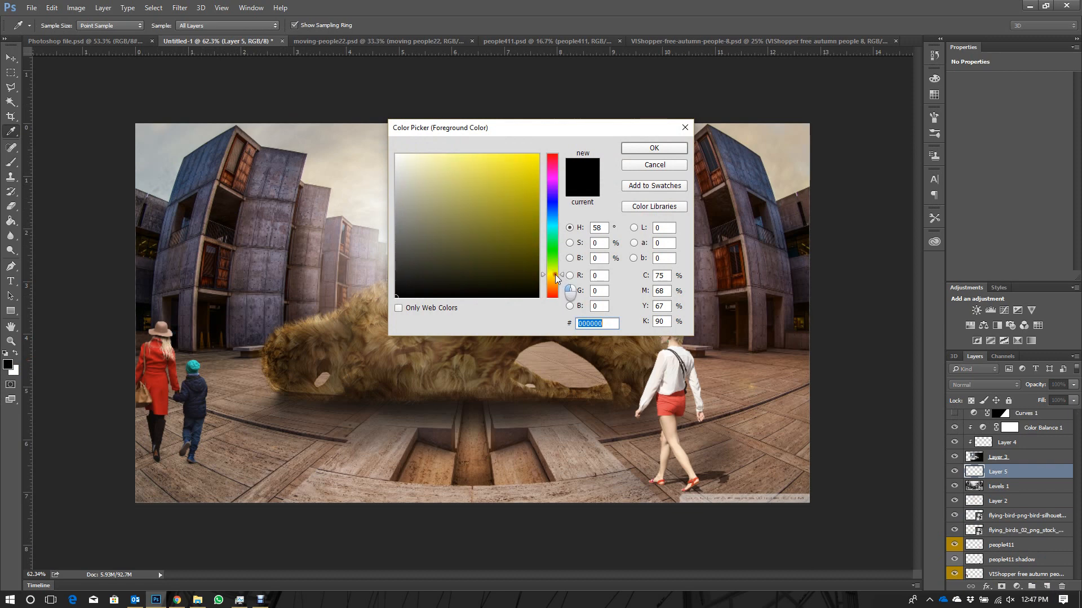
{"action": "left_click", "coordinate": [474, 150]}
{"action": "left_click", "coordinate": [654, 147]}
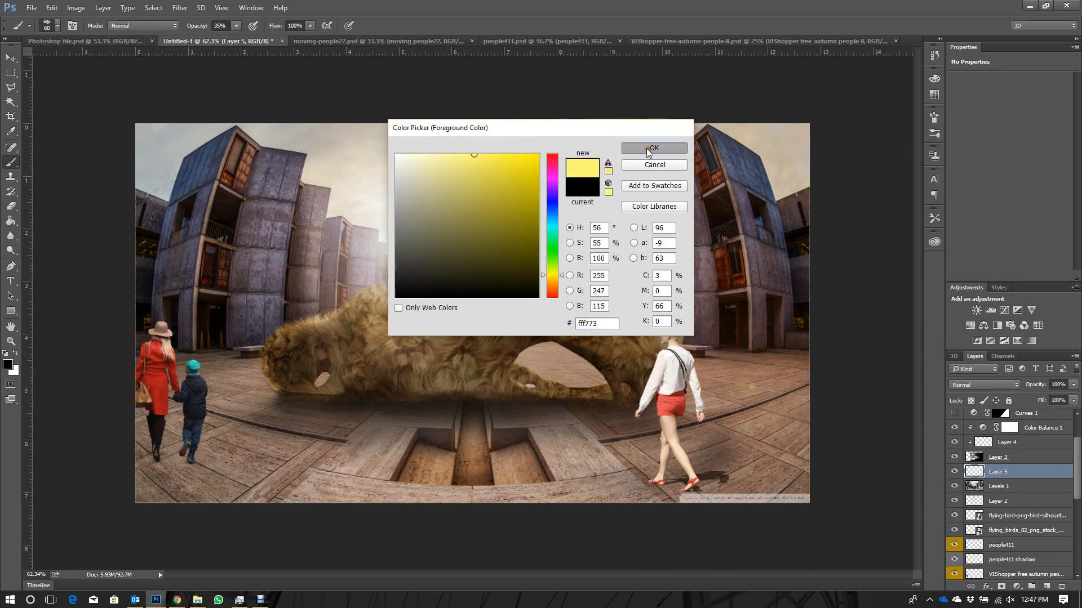
- Paint short scattered yellow strokes over the left-hand building and the sky beside it on the new layer at 35% opacity
{"action": "left_click_drag", "start_coordinate": [199, 275], "coordinate": [223, 281]}
{"action": "left_click_drag", "start_coordinate": [209, 222], "coordinate": [237, 222]}
{"action": "left_click_drag", "start_coordinate": [229, 161], "coordinate": [269, 149]}
{"action": "left_click_drag", "start_coordinate": [169, 250], "coordinate": [193, 261]}
{"action": "left_click_drag", "start_coordinate": [160, 297], "coordinate": [186, 307]}
{"action": "mouse_move", "coordinate": [172, 204]}
{"action": "left_mouse_down"}
{"action": "mouse_move", "coordinate": [191, 198]}
{"action": "mouse_move", "coordinate": [227, 147]}
{"action": "left_mouse_up"}
{"action": "left_click_drag", "start_coordinate": [258, 191], "coordinate": [280, 200]}
{"action": "left_click_drag", "start_coordinate": [253, 274], "coordinate": [278, 286]}
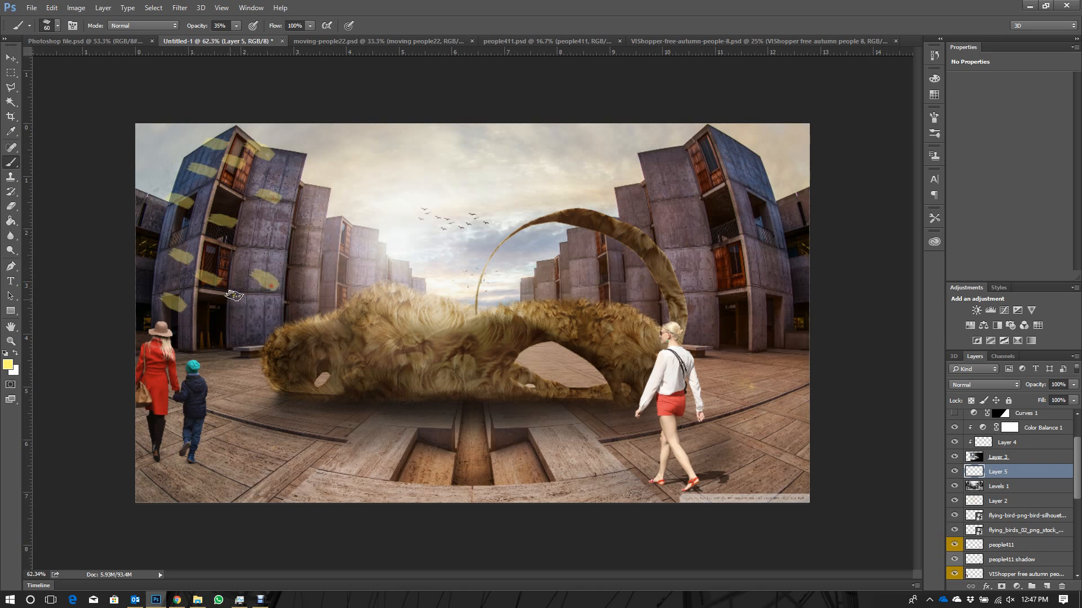
{"action": "left_click_drag", "start_coordinate": [194, 335], "coordinate": [213, 339]}
{"action": "left_click_drag", "start_coordinate": [210, 328], "coordinate": [243, 337]}
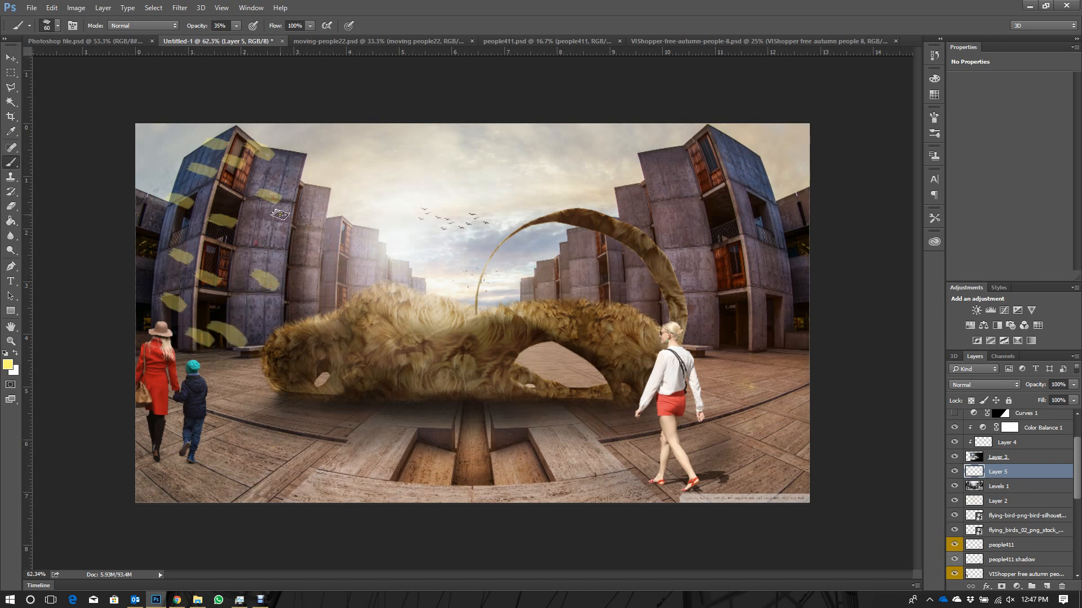
{"action": "left_click_drag", "start_coordinate": [253, 228], "coordinate": [277, 223]}
{"action": "left_click_drag", "start_coordinate": [294, 138], "coordinate": [333, 148]}
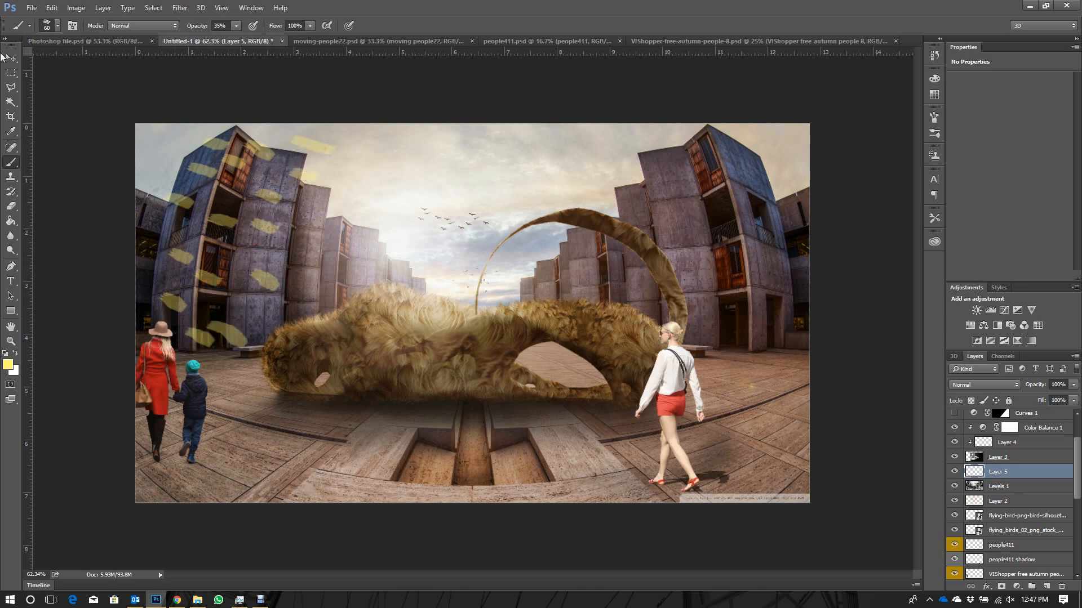
- Raise the brush opacity to 69% and paint four stronger yellow strokes among the existing ones on the left-hand building
{"action": "left_click", "coordinate": [237, 25]}
{"action": "left_click_drag", "start_coordinate": [279, 191], "coordinate": [301, 186]}
{"action": "left_click_drag", "start_coordinate": [256, 231], "coordinate": [273, 225]}
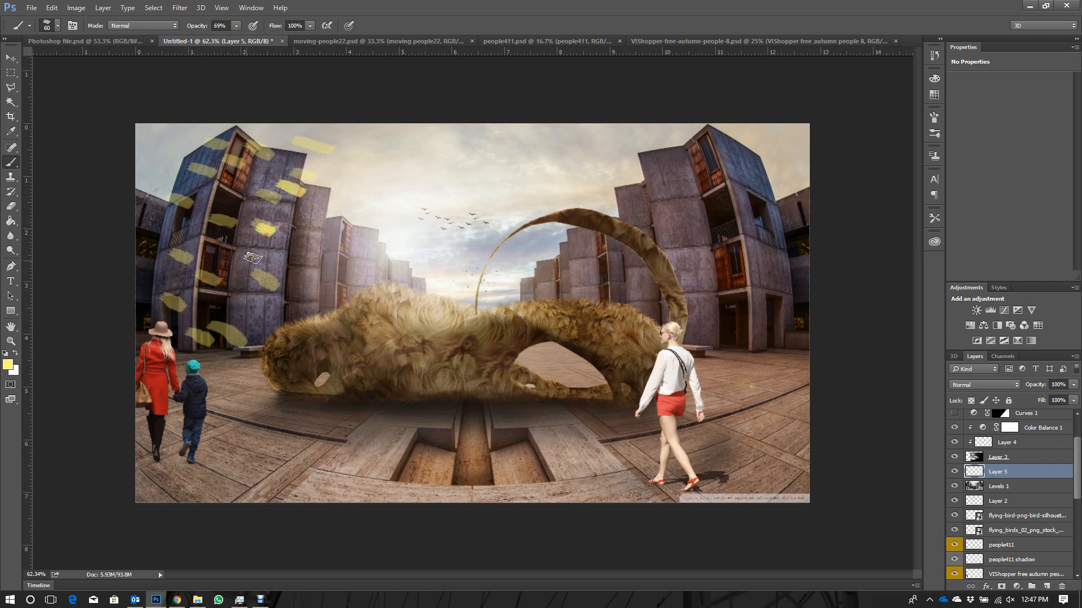
{"action": "left_click_drag", "start_coordinate": [228, 308], "coordinate": [248, 319]}
{"action": "left_click_drag", "start_coordinate": [161, 270], "coordinate": [186, 280]}
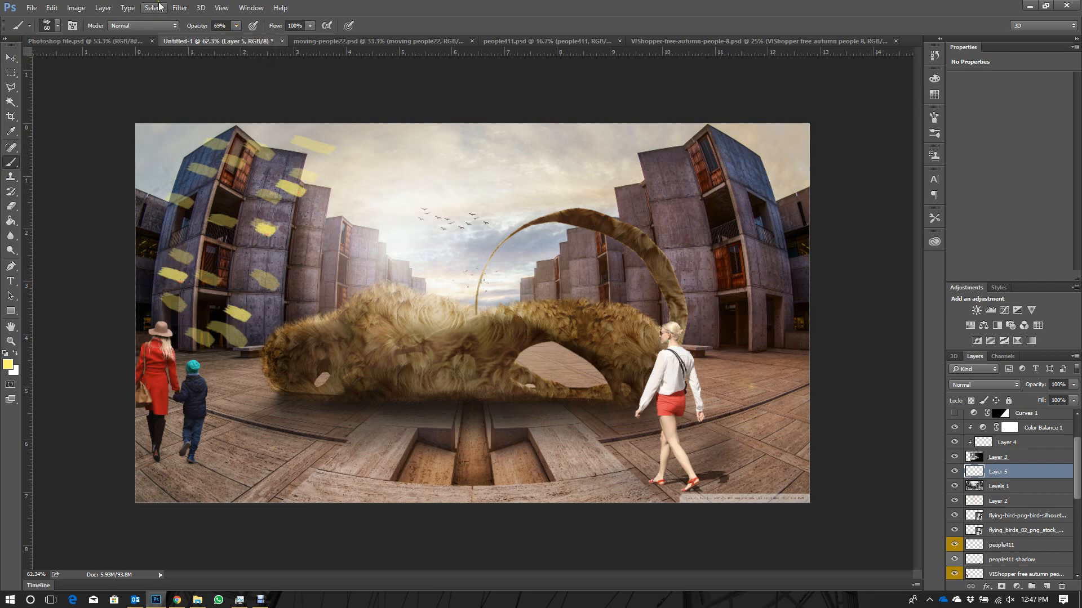
- Apply a Radial Blur to the yellow strokes with Spin method, amount 77, Good quality and the blur centre at the upper-left corner
{"action": "left_click", "coordinate": [176, 7]}
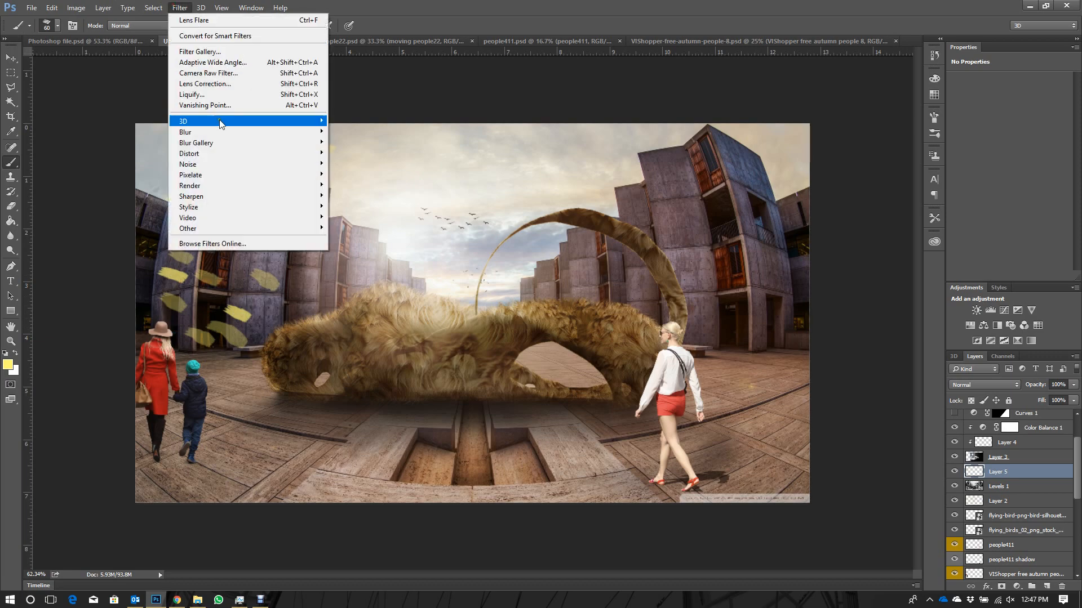
{"action": "mouse_move", "coordinate": [228, 139]}
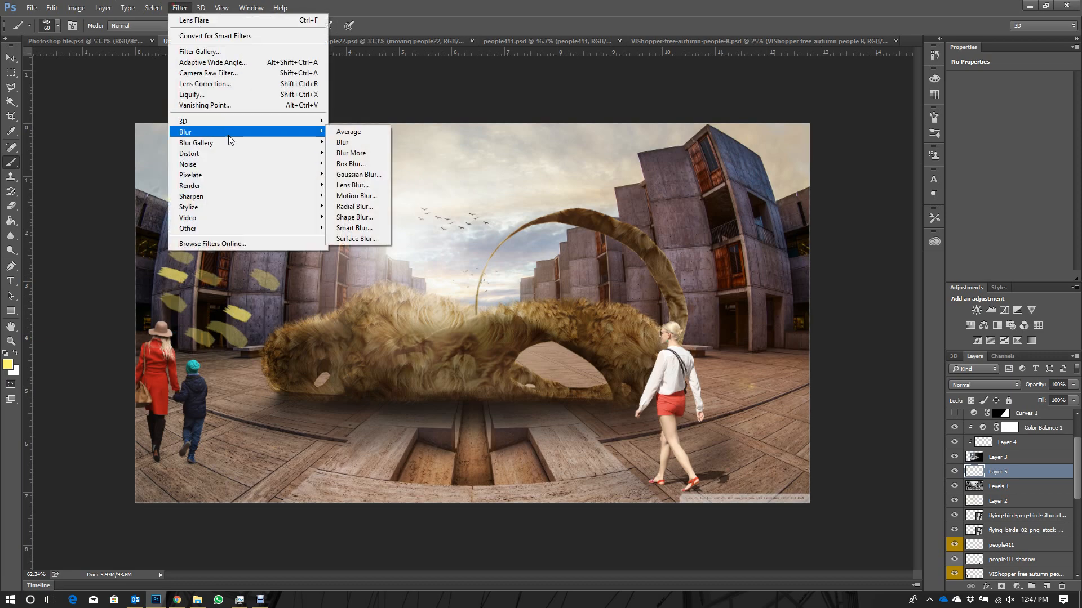
{"action": "left_click", "coordinate": [364, 206]}
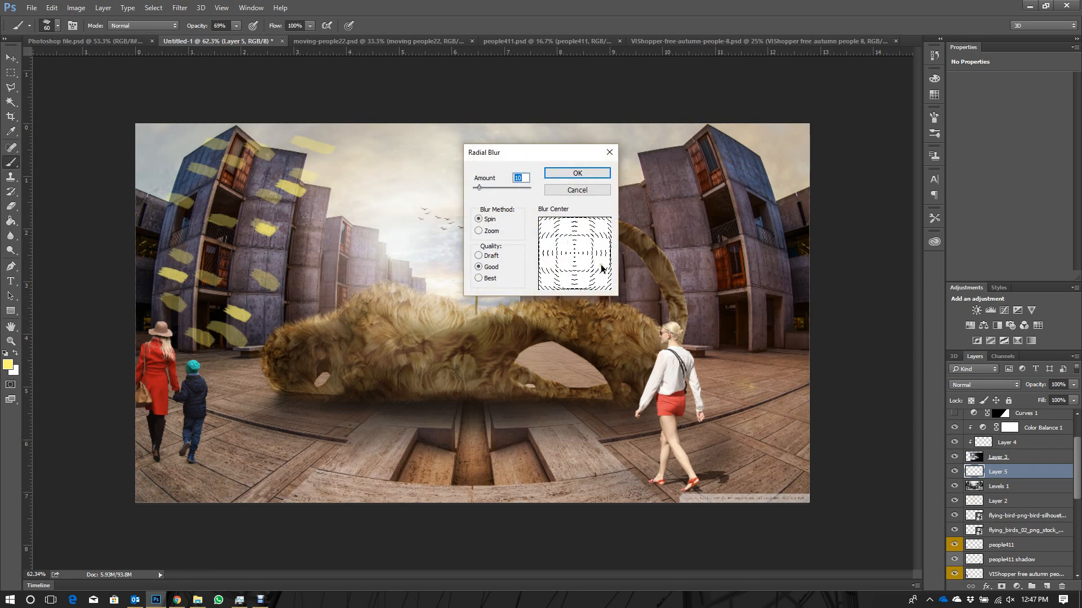
{"action": "left_click_drag", "start_coordinate": [574, 251], "coordinate": [542, 220]}
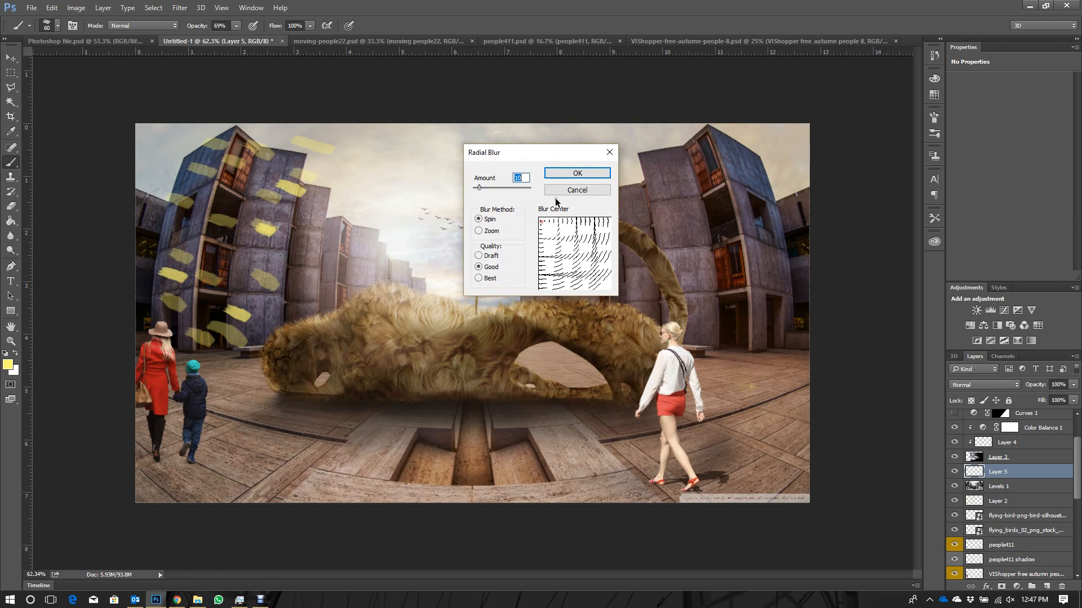
{"action": "left_click_drag", "start_coordinate": [490, 186], "coordinate": [518, 191]}
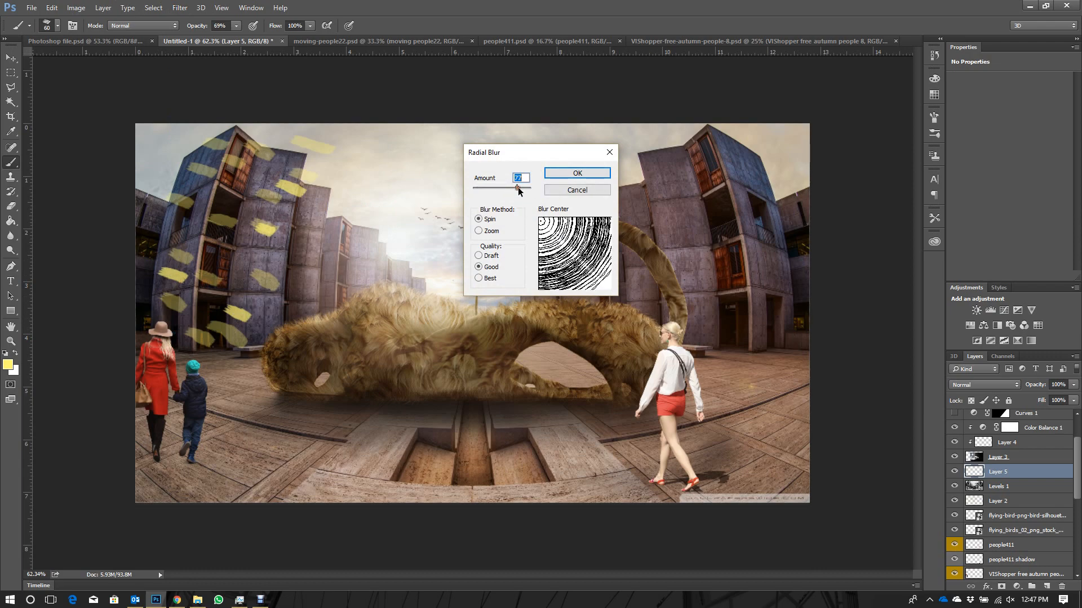
{"action": "left_click", "coordinate": [572, 174]}
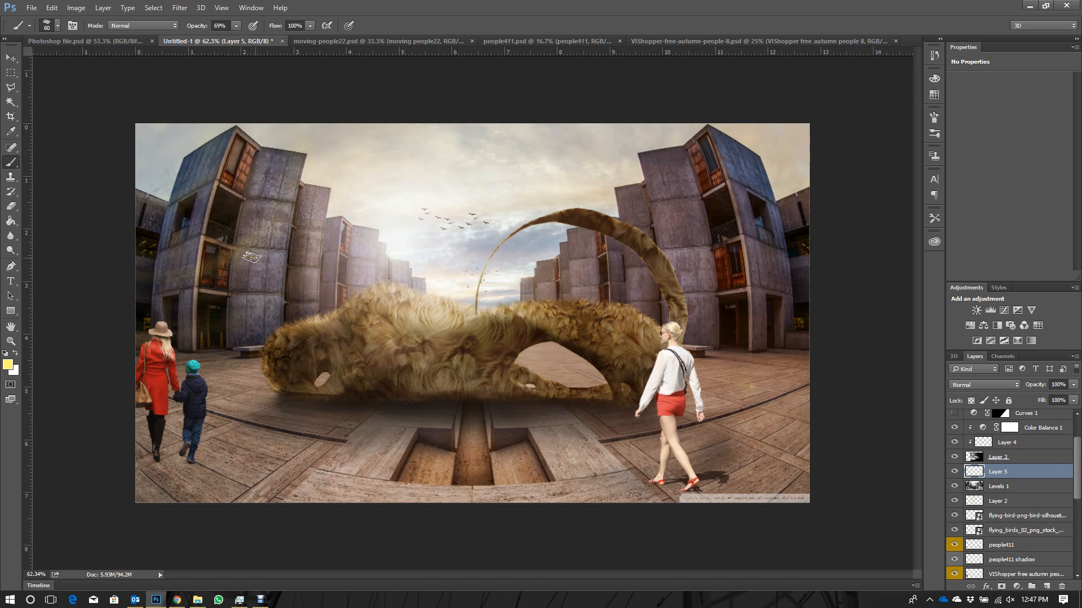
- Duplicate the blurred stroke layer, Layer 5, and reapply the last Radial Blur to the copy
{"action": "left_click_drag", "start_coordinate": [250, 242], "coordinate": [191, 171]}
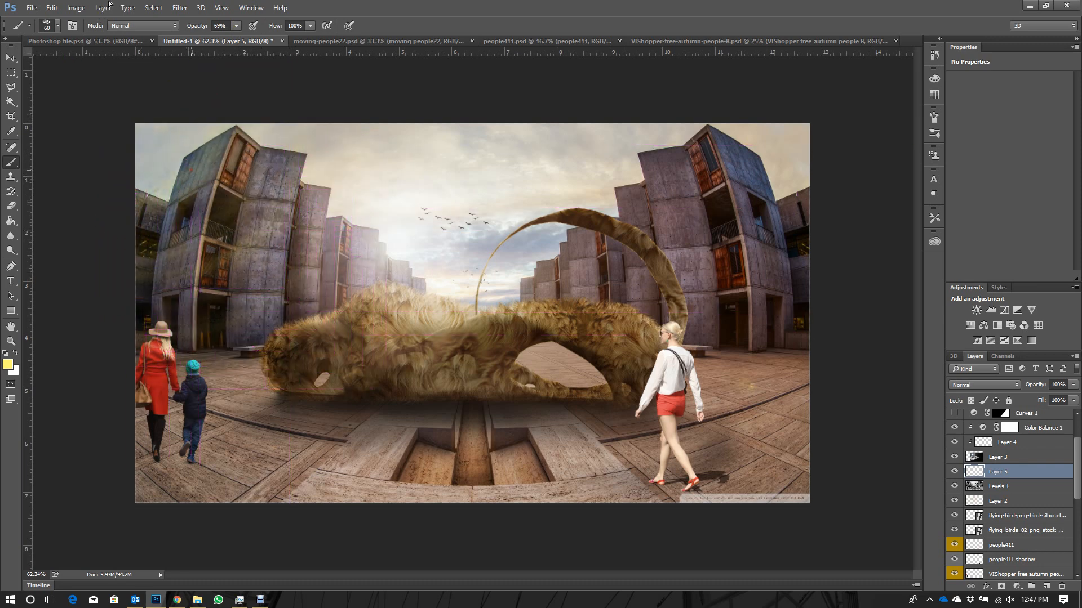
{"action": "key", "text": "ctrl+j"}
{"action": "left_click", "coordinate": [179, 8]}
{"action": "left_click", "coordinate": [186, 21]}
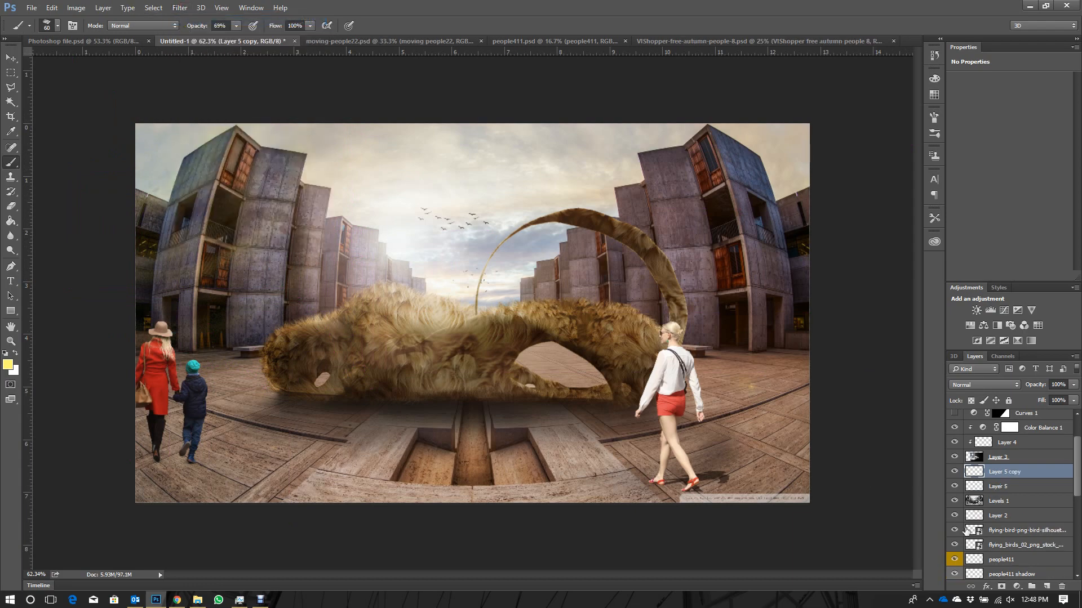
- Merge Layer 5 and Layer 5 copy into a single layer
{"action": "scroll", "coordinate": [1008, 502], "scroll_direction": "up", "scroll_amount": 1}
{"action": "scroll", "coordinate": [1009, 502], "scroll_direction": "down", "scroll_amount": 1}
{"action": "left_click", "coordinate": [1006, 502], "text": "shift"}
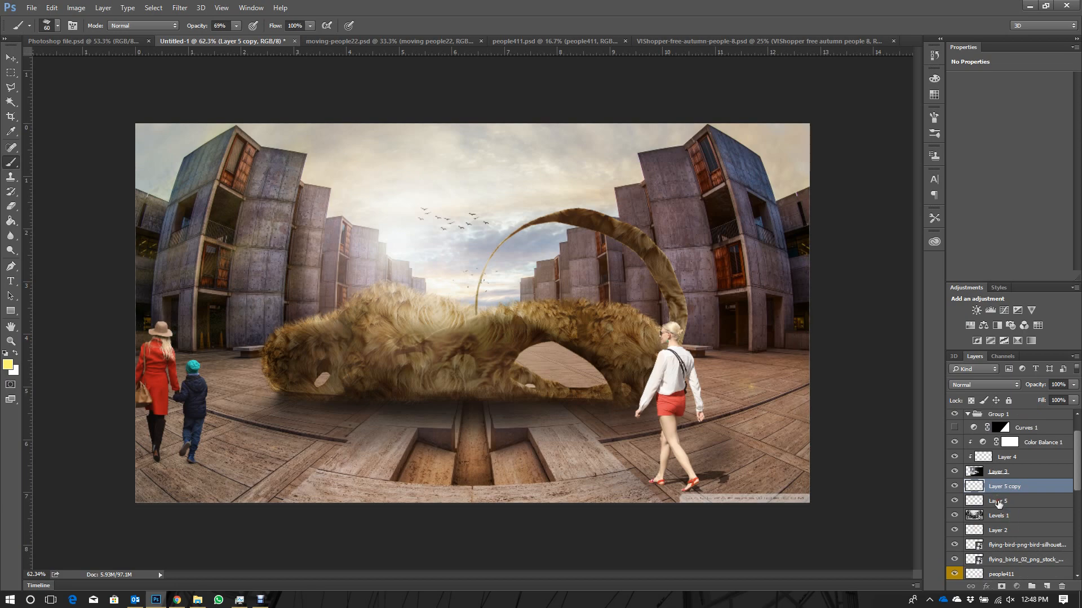
{"action": "right_click", "coordinate": [1006, 502]}
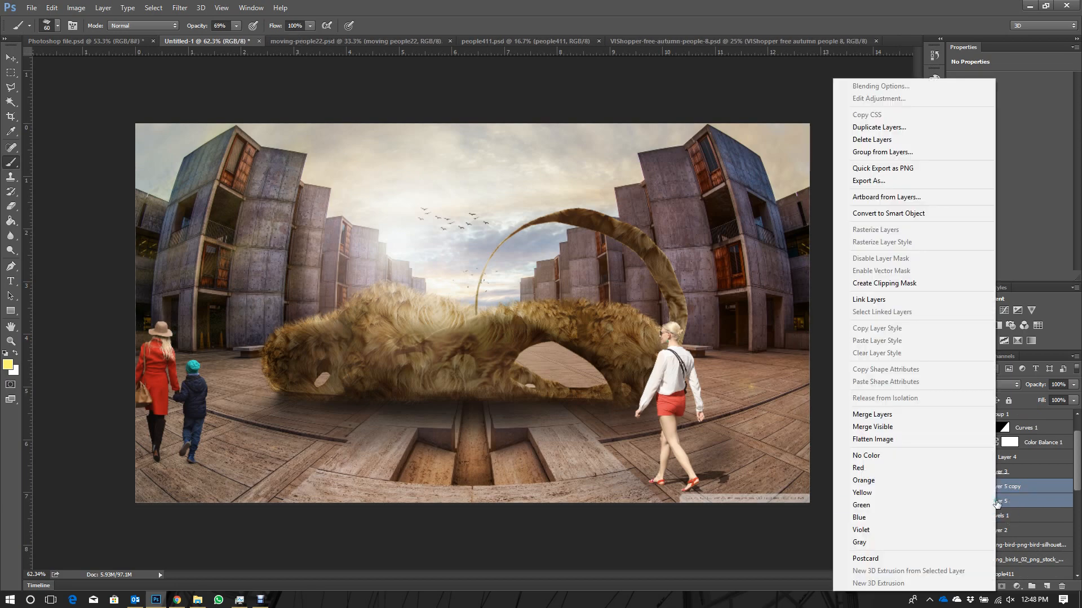
{"action": "left_click", "coordinate": [856, 415]}
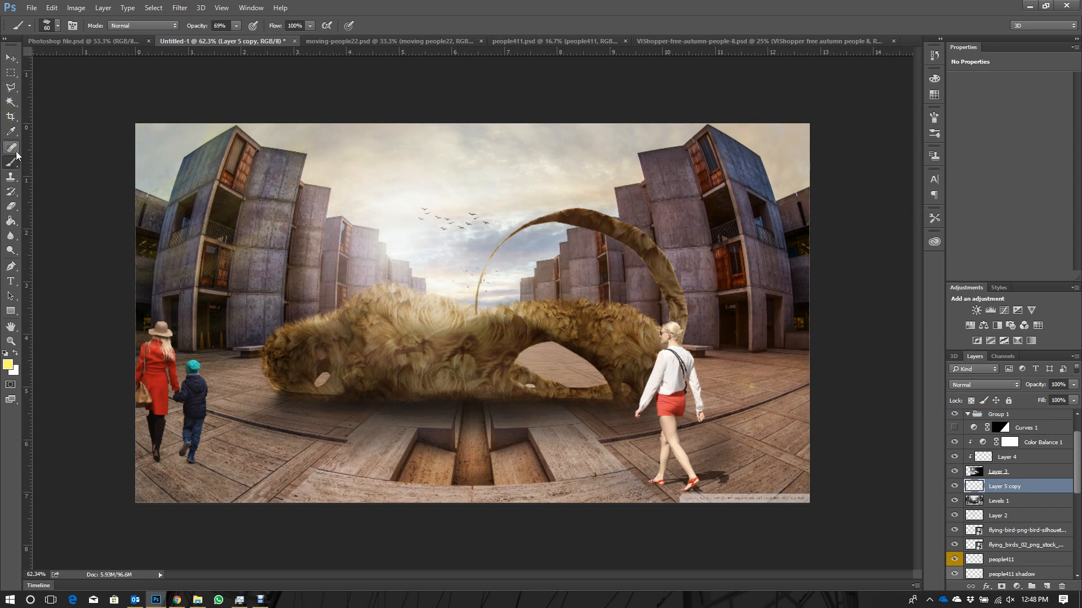
- Raise the brush opacity to 92% and paint scattered short yellow strokes across the left-hand buildings and the adjoining sky
{"action": "left_click_drag", "start_coordinate": [235, 27], "coordinate": [260, 49]}
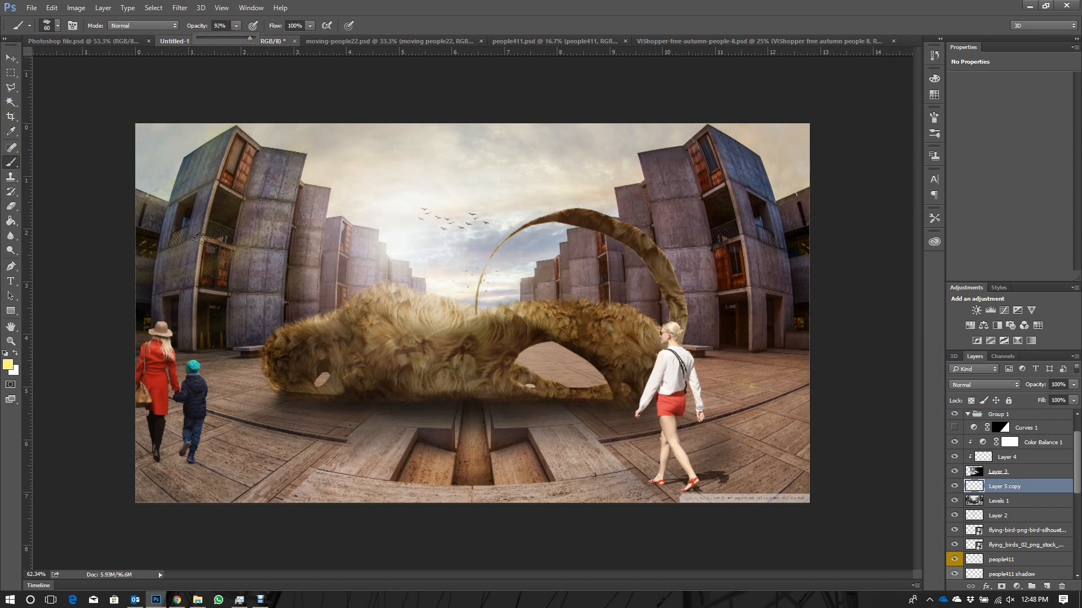
{"action": "left_click_drag", "start_coordinate": [160, 213], "coordinate": [182, 235]}
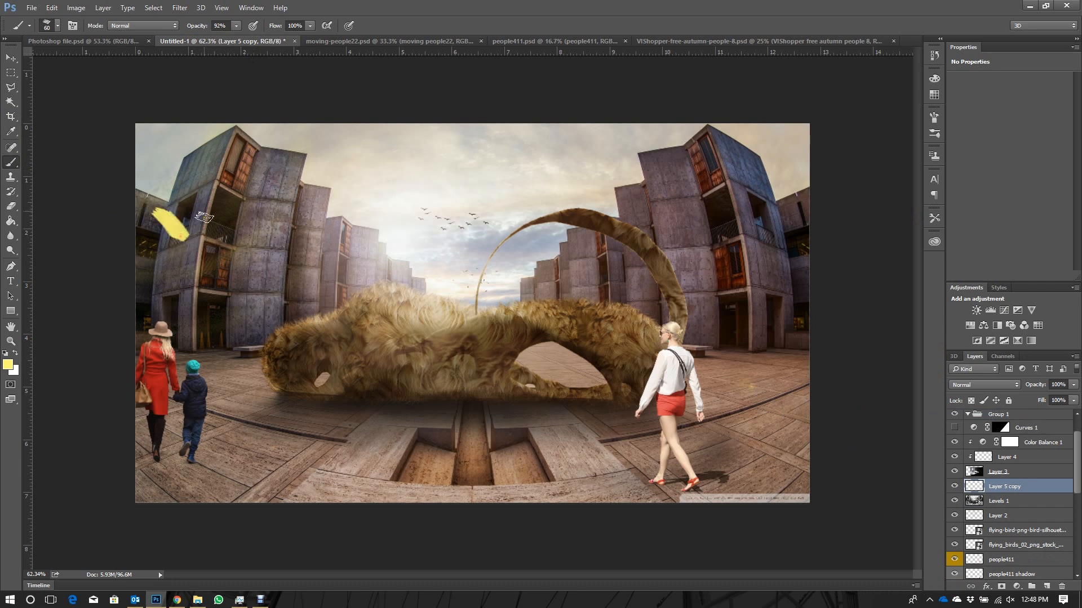
{"action": "left_click_drag", "start_coordinate": [189, 186], "coordinate": [227, 200]}
{"action": "mouse_move", "coordinate": [226, 158]}
{"action": "left_mouse_down"}
{"action": "mouse_move", "coordinate": [260, 168]}
{"action": "mouse_move", "coordinate": [332, 140]}
{"action": "left_mouse_up"}
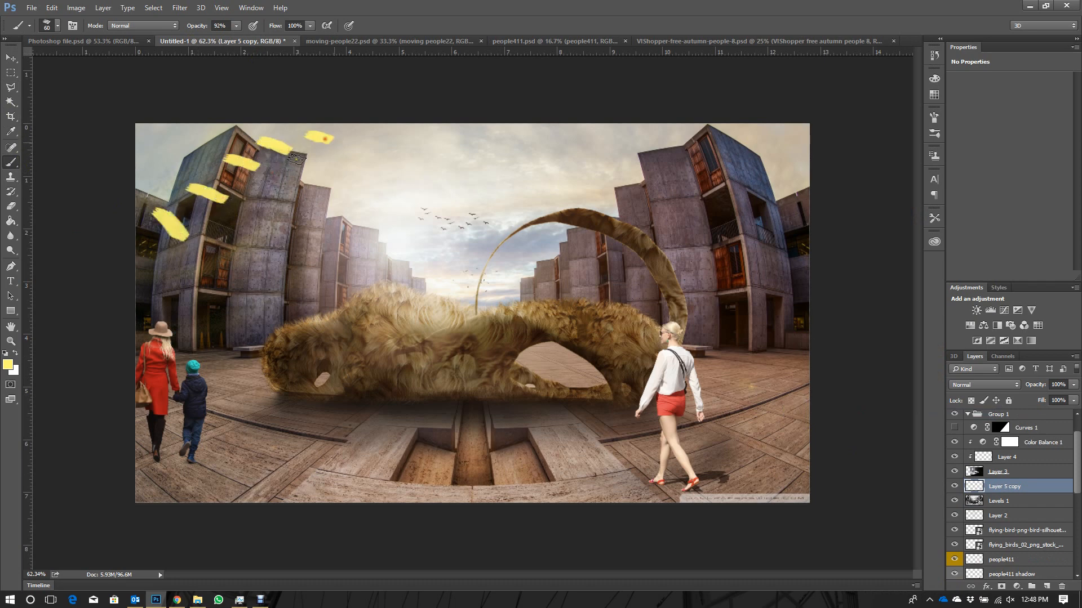
{"action": "left_click_drag", "start_coordinate": [255, 211], "coordinate": [286, 233]}
{"action": "left_click_drag", "start_coordinate": [215, 239], "coordinate": [238, 247]}
{"action": "mouse_move", "coordinate": [168, 276]}
{"action": "left_mouse_down"}
{"action": "mouse_move", "coordinate": [192, 291]}
{"action": "mouse_move", "coordinate": [160, 275]}
{"action": "left_mouse_up"}
{"action": "left_click_drag", "start_coordinate": [304, 181], "coordinate": [332, 190]}
{"action": "mouse_move", "coordinate": [344, 153]}
{"action": "left_mouse_down"}
{"action": "mouse_move", "coordinate": [359, 159]}
{"action": "mouse_move", "coordinate": [392, 143]}
{"action": "left_mouse_up"}
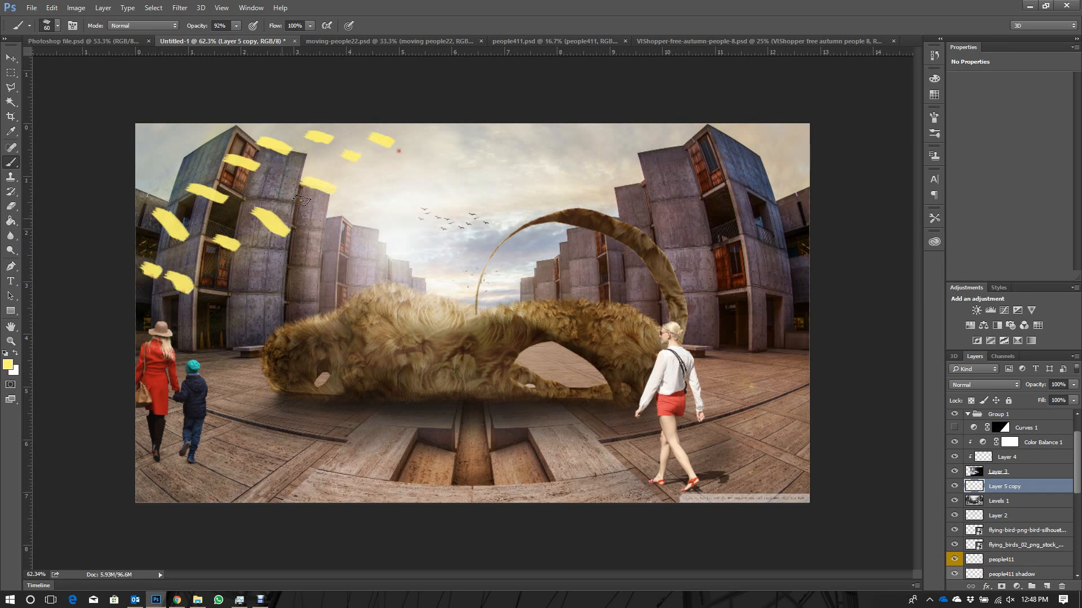
{"action": "left_click_drag", "start_coordinate": [226, 297], "coordinate": [254, 316]}
{"action": "left_click_drag", "start_coordinate": [338, 238], "coordinate": [366, 252]}
{"action": "left_click_drag", "start_coordinate": [359, 199], "coordinate": [381, 209]}
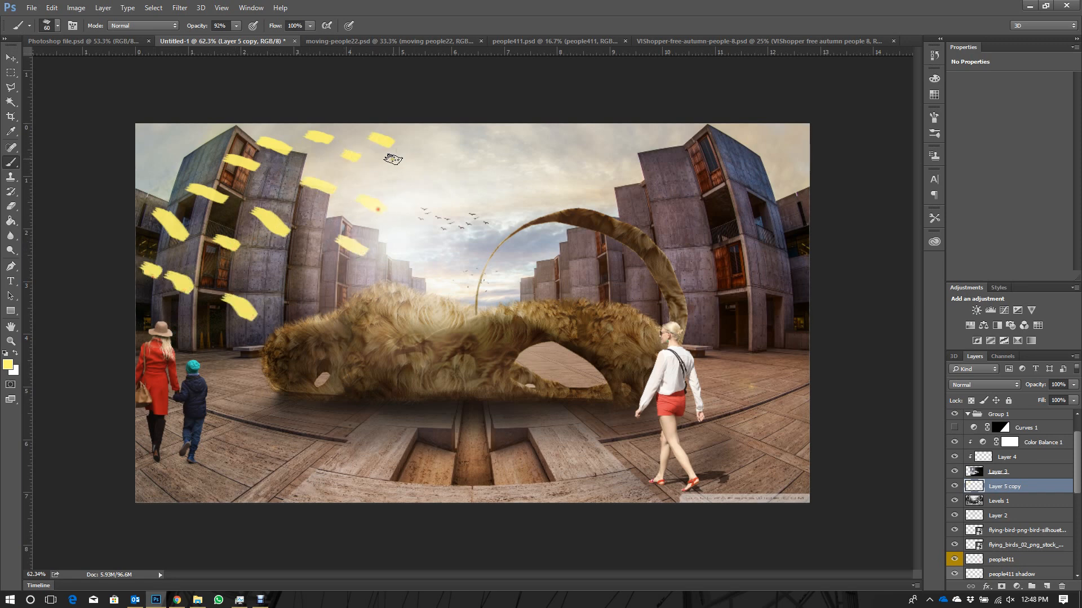
{"action": "left_click_drag", "start_coordinate": [392, 157], "coordinate": [411, 163]}
- Blur the new strokes twice with Radial Blur using Spin, amount 95, Good quality and a centre near the upper-left corner
{"action": "left_click", "coordinate": [180, 7]}
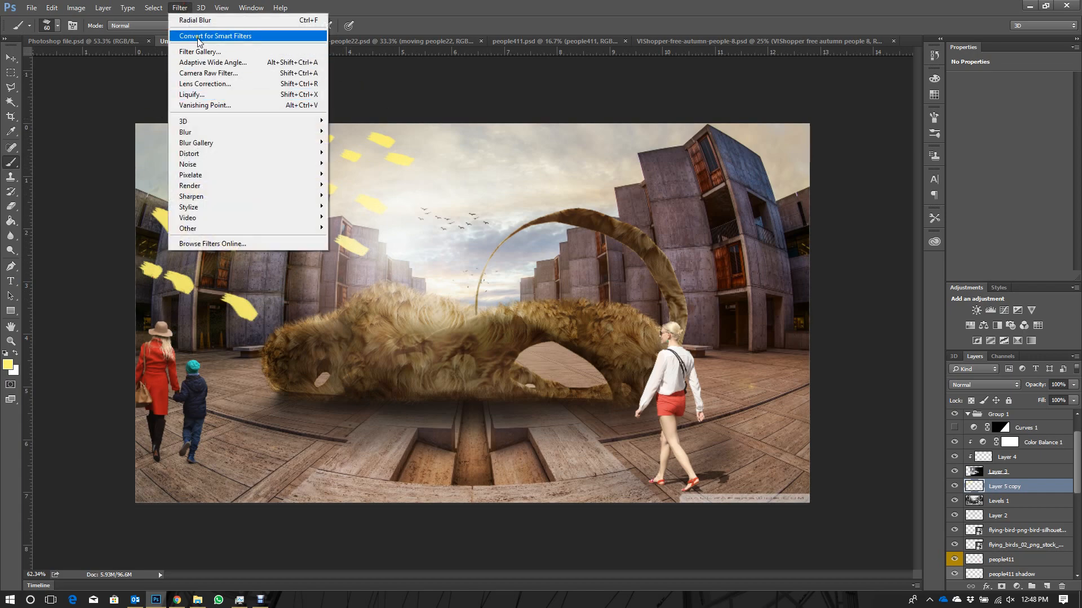
{"action": "mouse_move", "coordinate": [219, 170]}
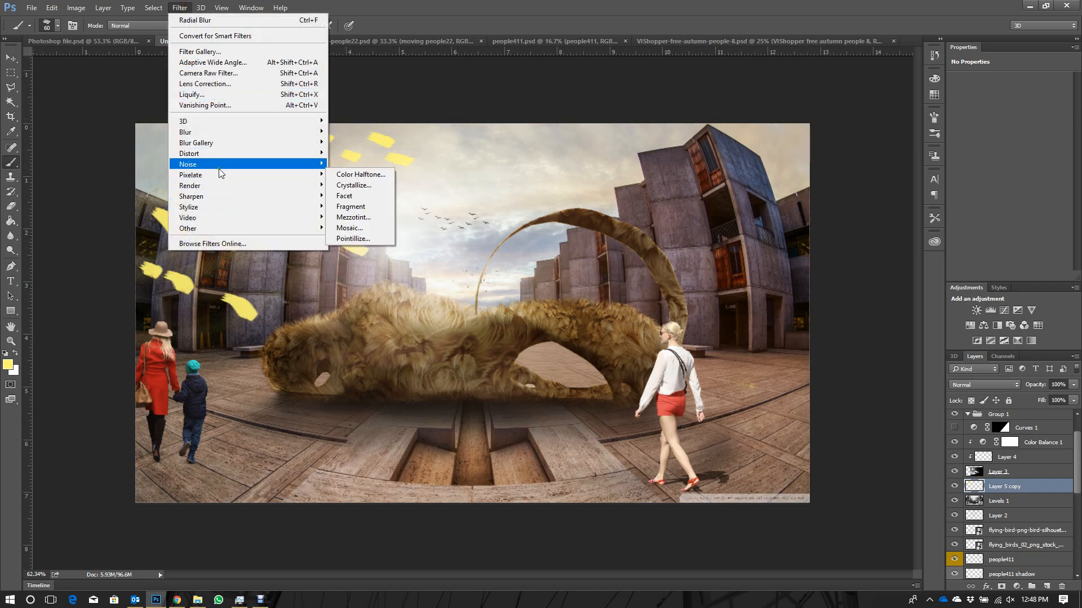
{"action": "mouse_move", "coordinate": [223, 133]}
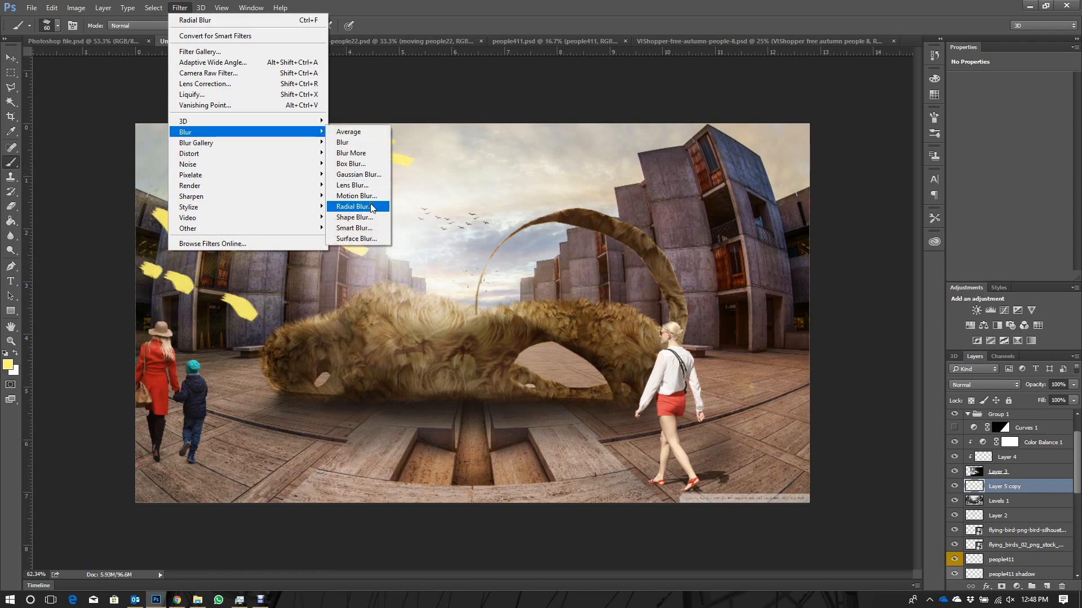
{"action": "left_click", "coordinate": [354, 207]}
{"action": "left_click", "coordinate": [547, 225]}
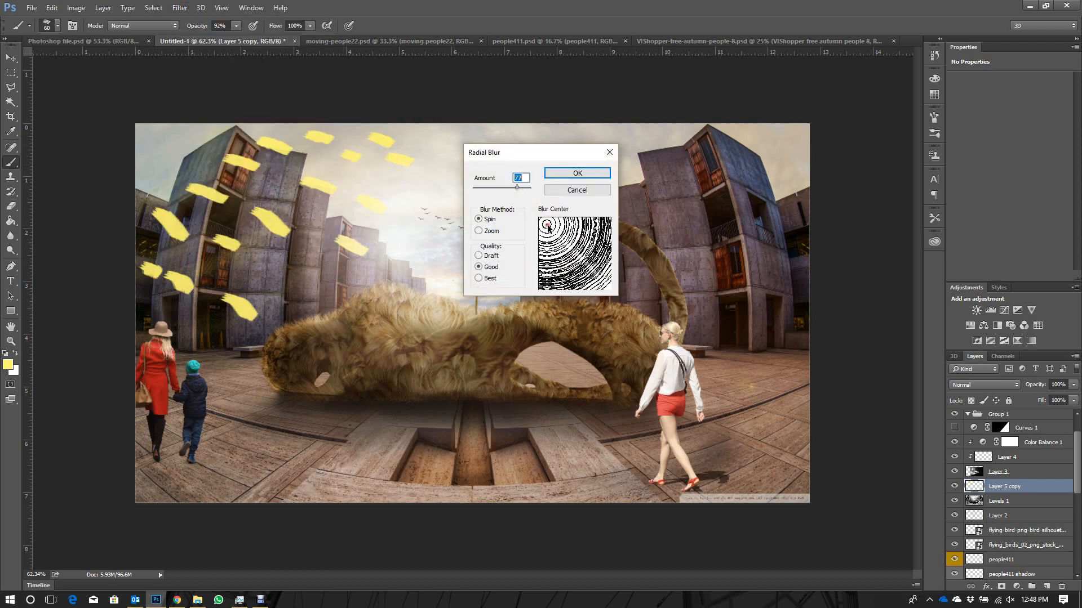
{"action": "left_click_drag", "start_coordinate": [519, 190], "coordinate": [529, 189]}
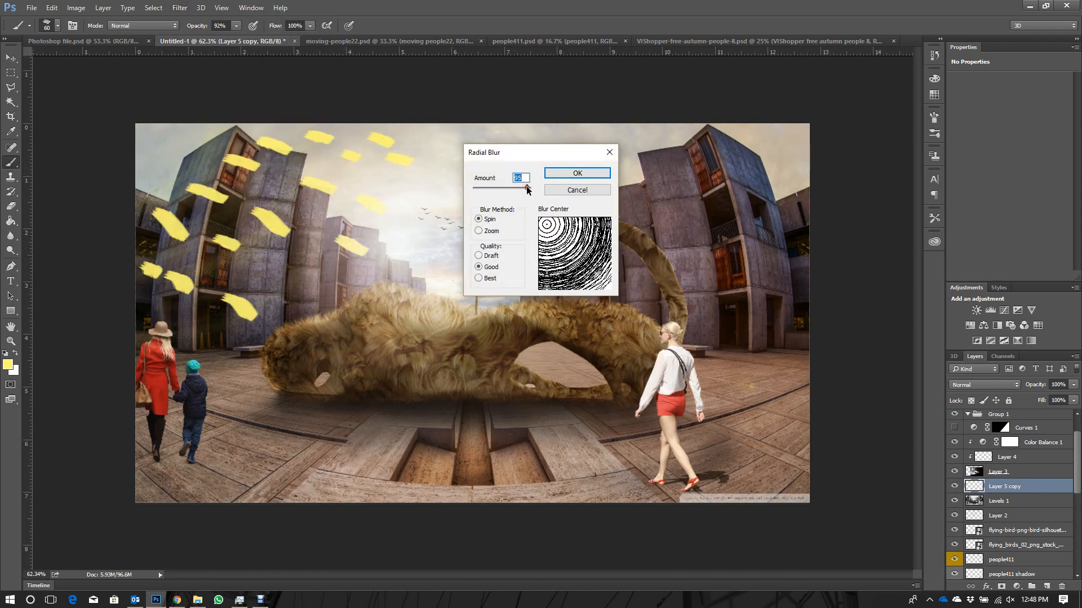
{"action": "left_click", "coordinate": [564, 176]}
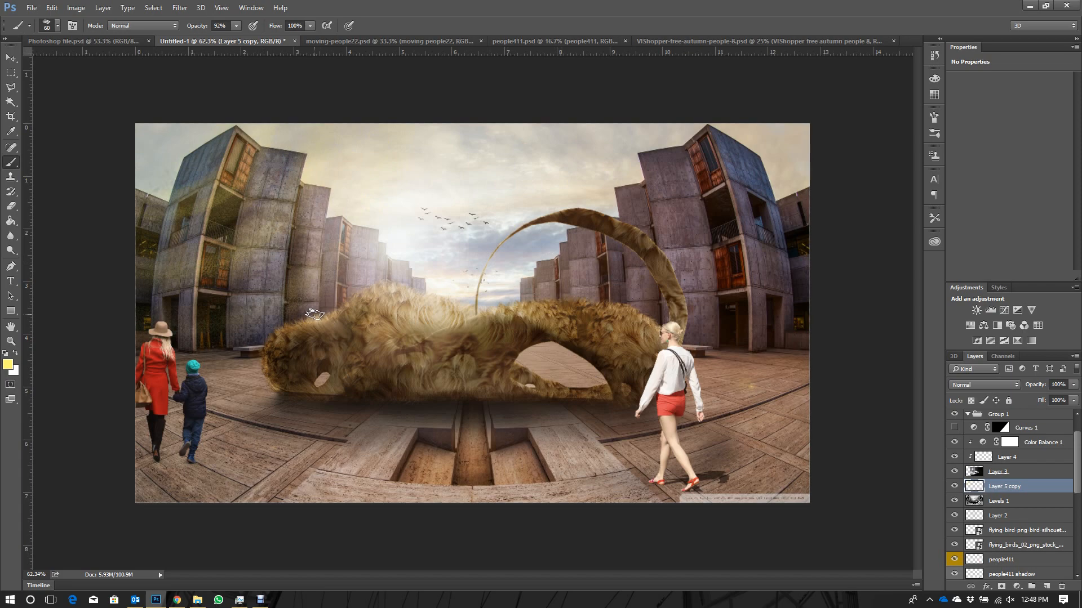
{"action": "left_click", "coordinate": [180, 7]}
{"action": "left_click", "coordinate": [188, 21]}
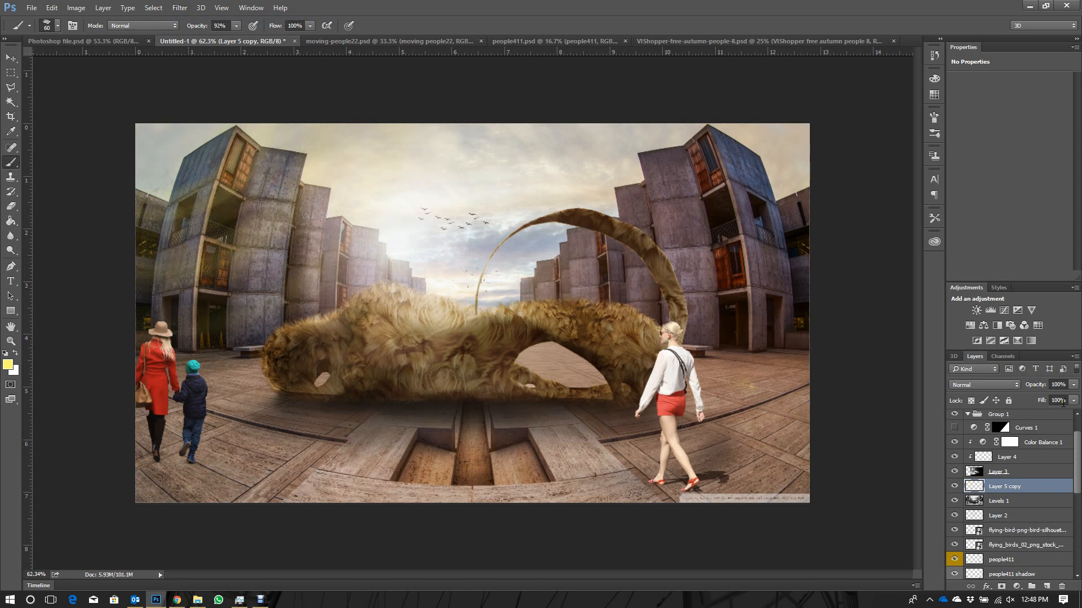
{"action": "left_click", "coordinate": [1072, 386]}
{"action": "left_click", "coordinate": [992, 386]}
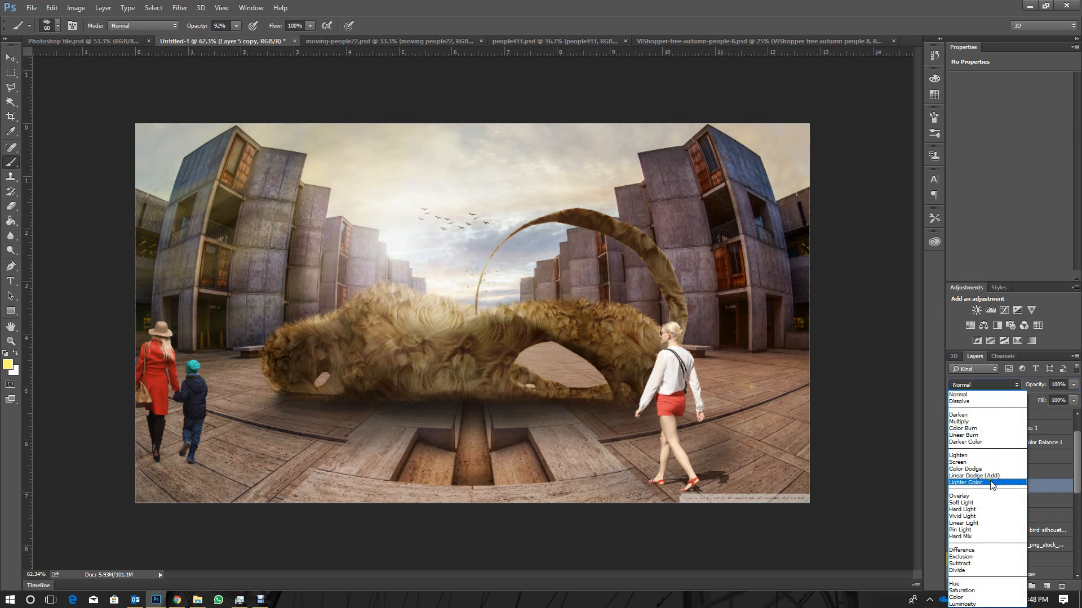
{"action": "left_click", "coordinate": [1030, 357]}
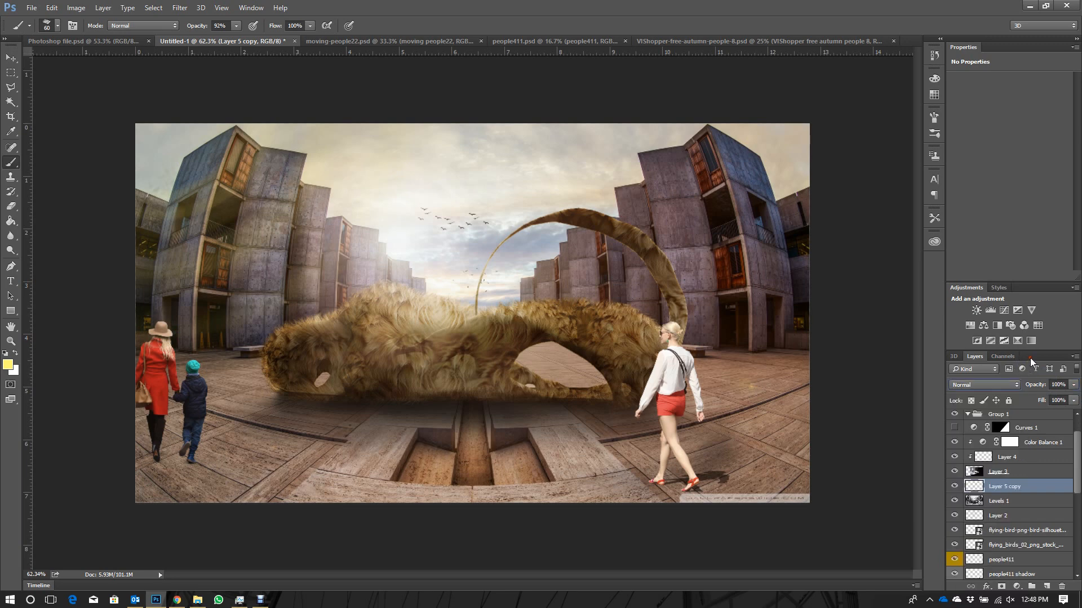
- Shift the blurred light layer horizontally left to X 789.50 px with Free Transform, keeping its size, and return to the Brush tool
{"action": "key", "text": "ctrl+t"}
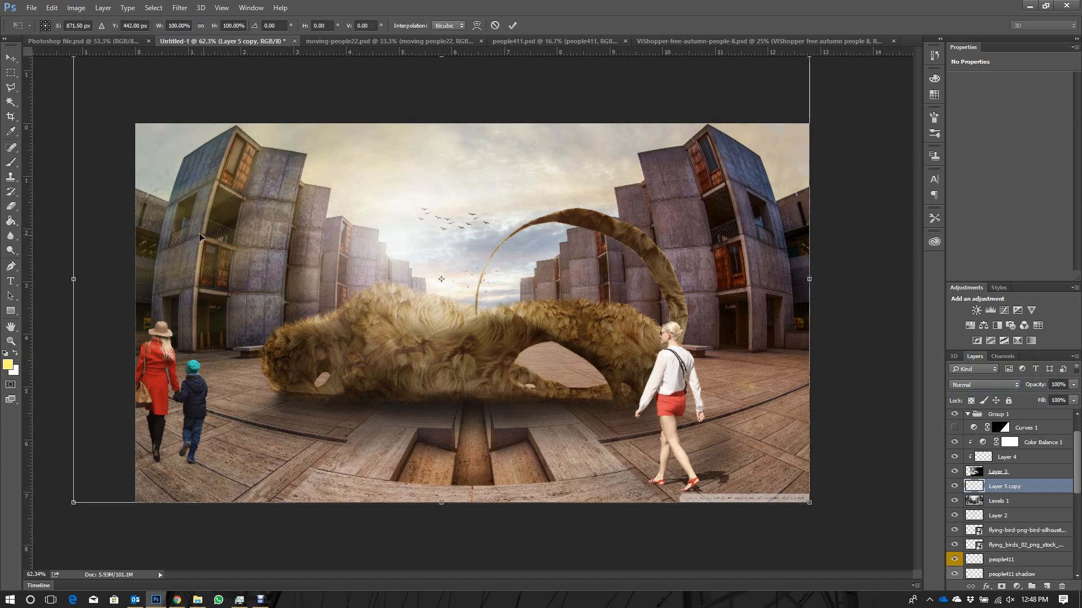
{"action": "left_click_drag", "start_coordinate": [200, 235], "coordinate": [175, 233]}
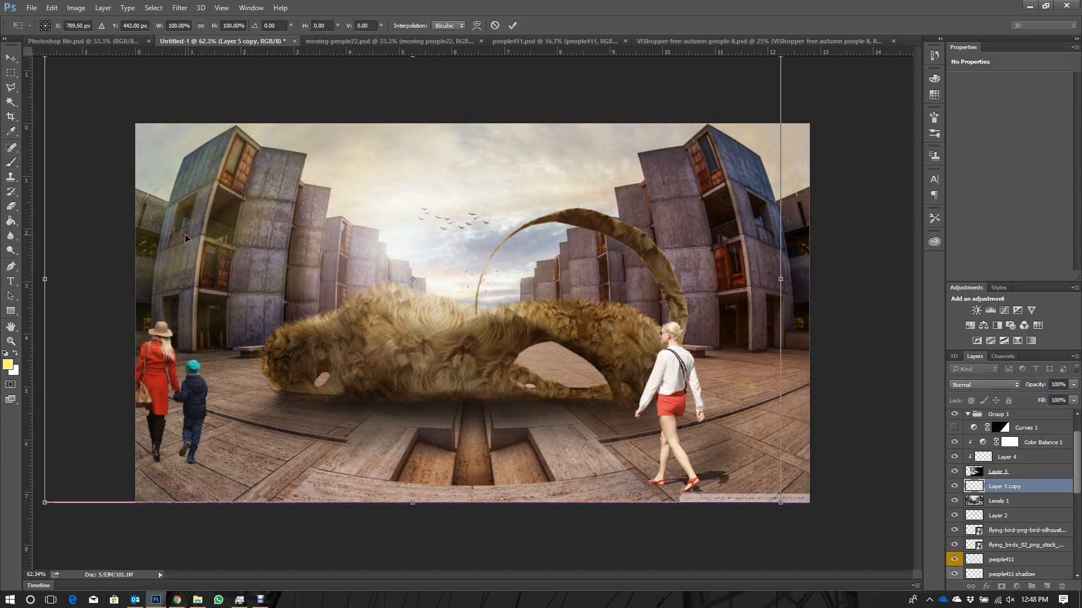
{"action": "left_click", "coordinate": [180, 8]}
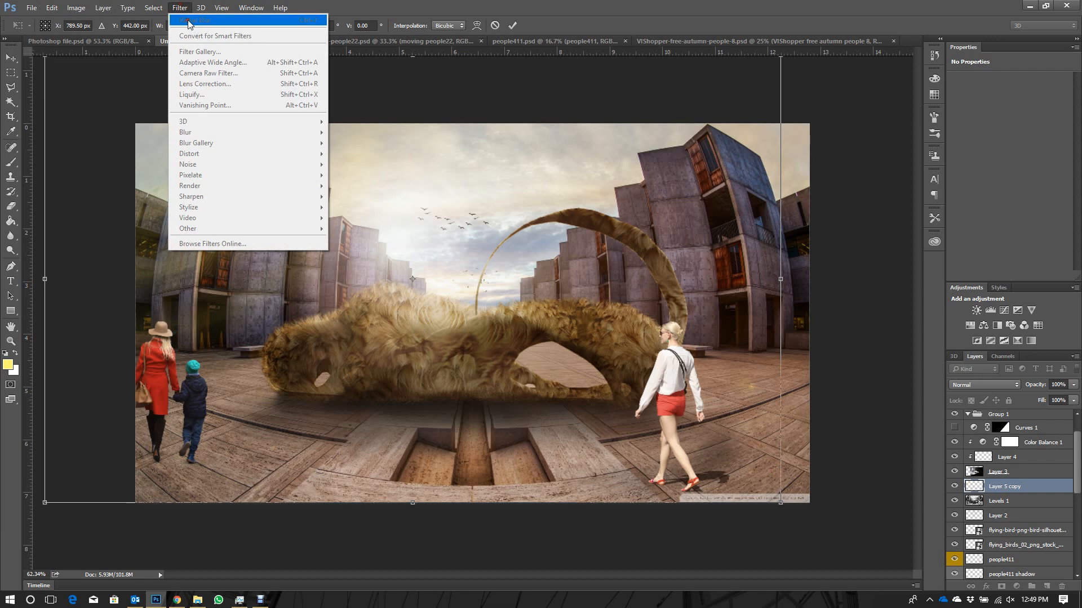
{"action": "key", "text": "Escape"}
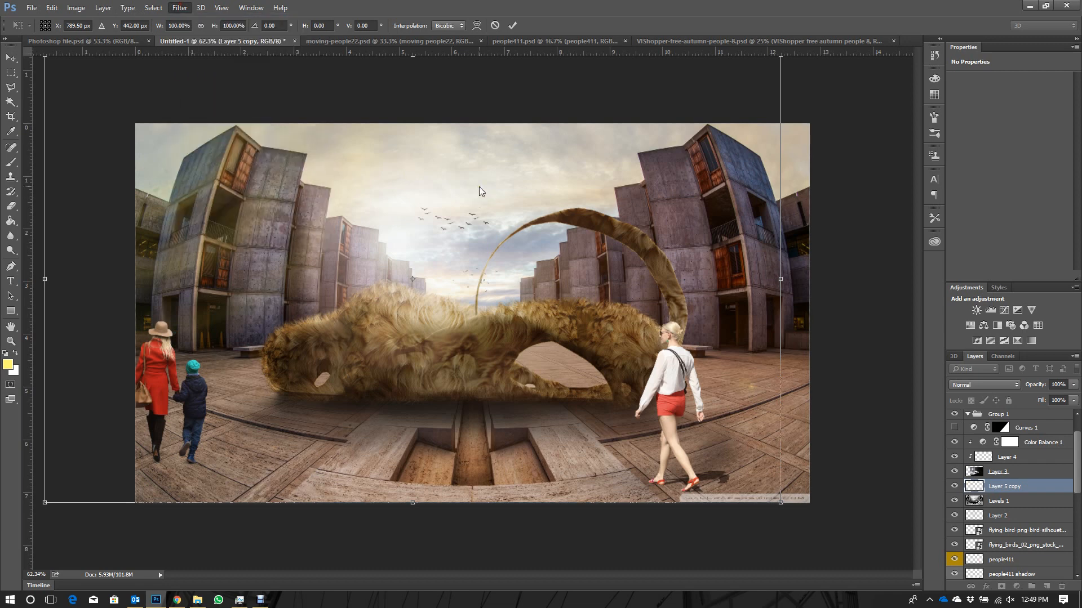
{"action": "key", "text": "Return"}
{"action": "key", "text": "b"}
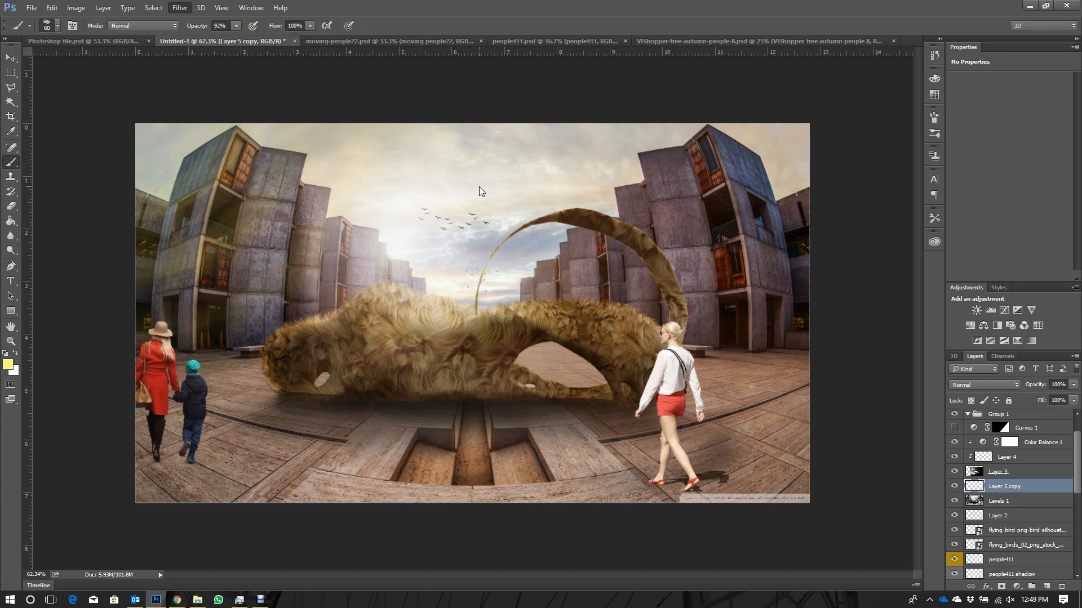
- Reapply the last Radial Blur to the shifted light layer and lower the layer's opacity to 71%
{"action": "left_click", "coordinate": [180, 8]}
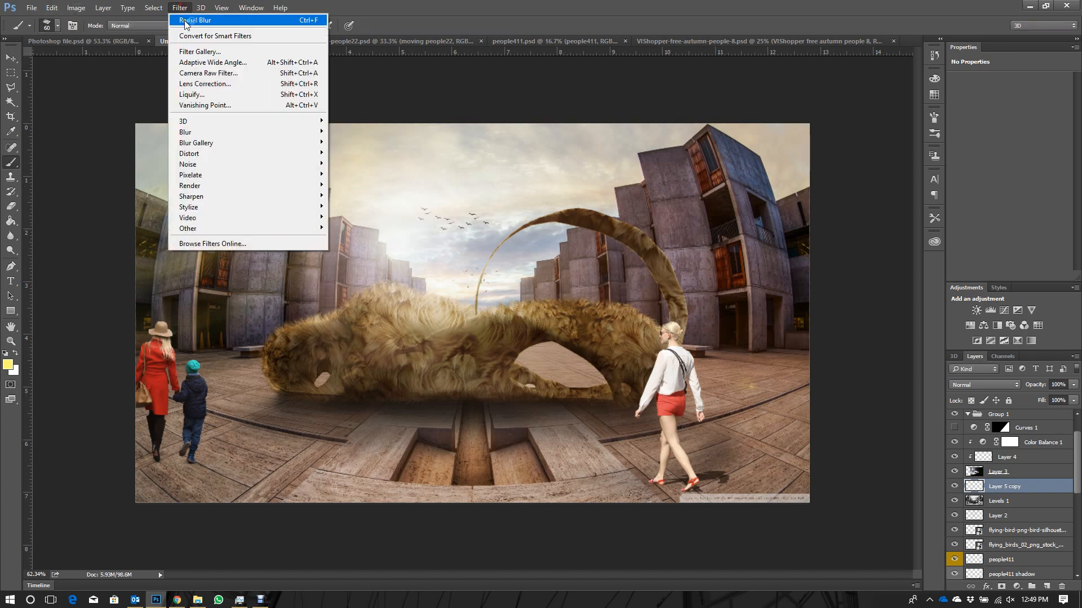
{"action": "left_click", "coordinate": [197, 20]}
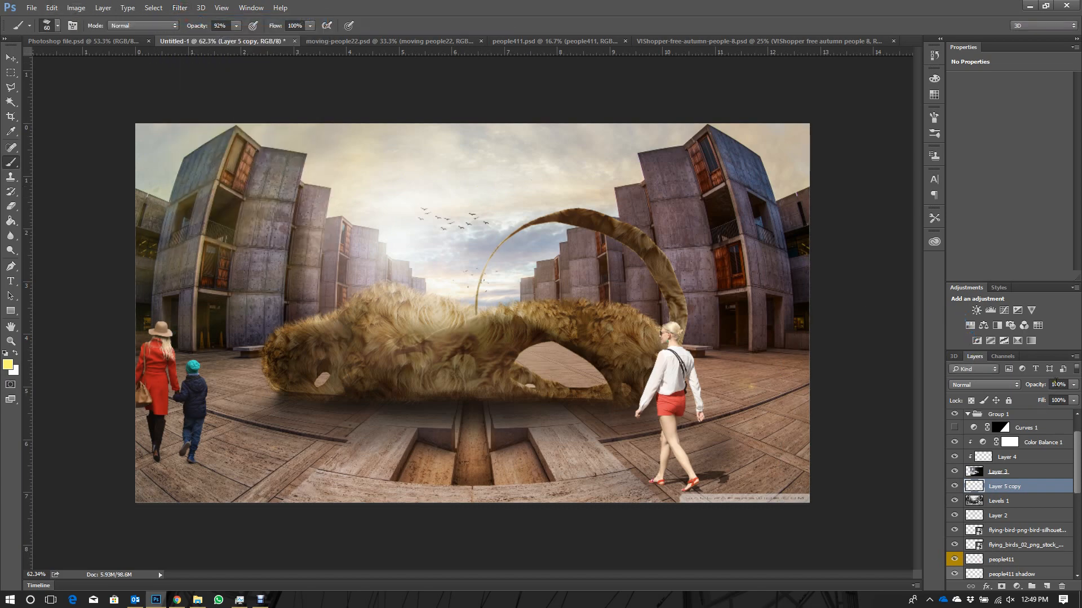
{"action": "left_click", "coordinate": [1073, 385]}
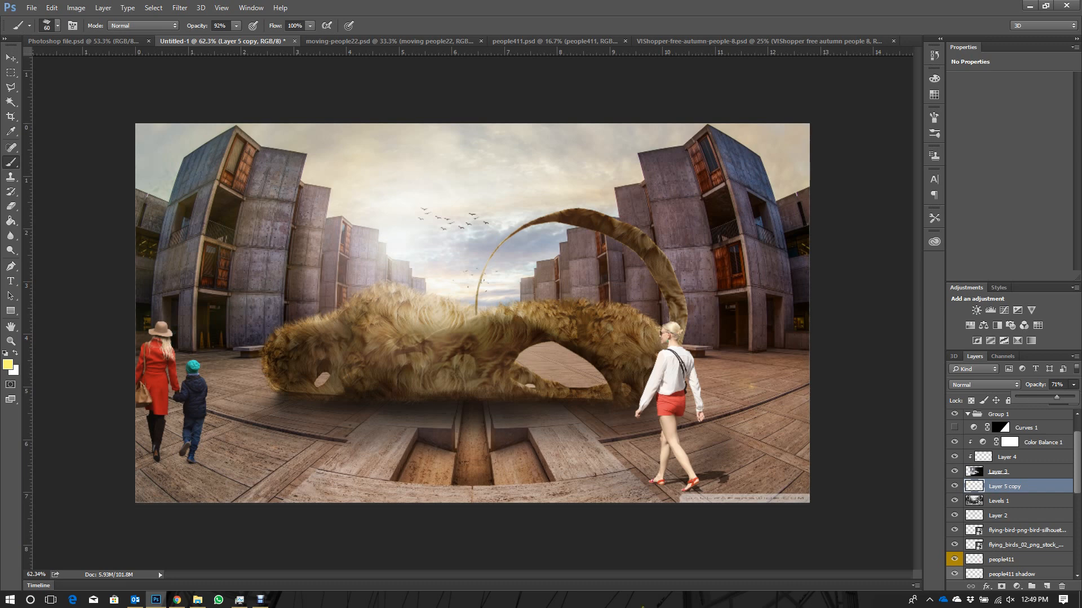
{"action": "left_click", "coordinate": [239, 602]}
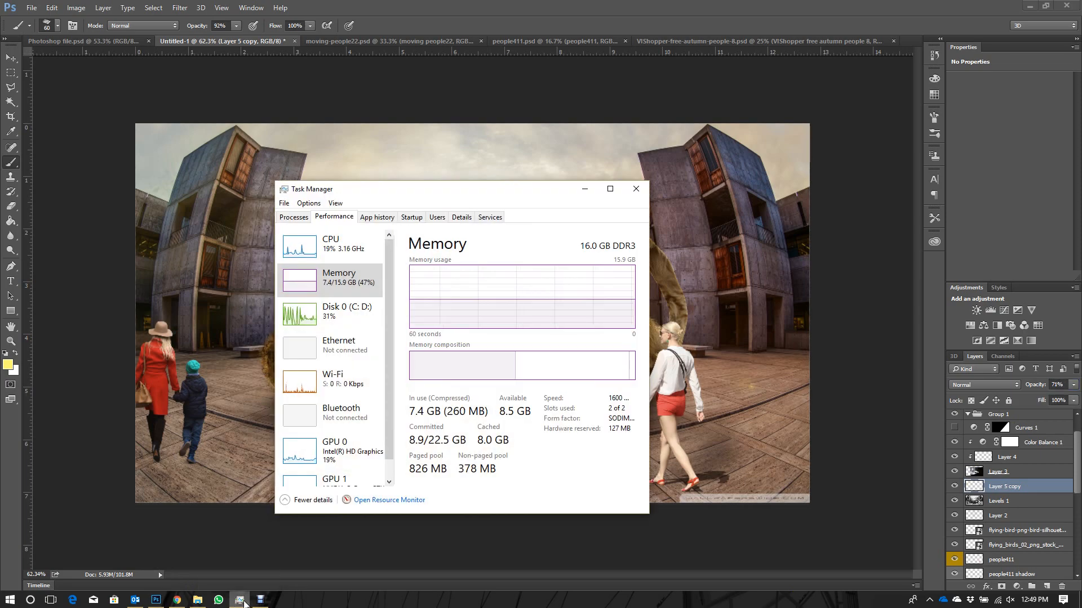
{"action": "left_click", "coordinate": [260, 600]}
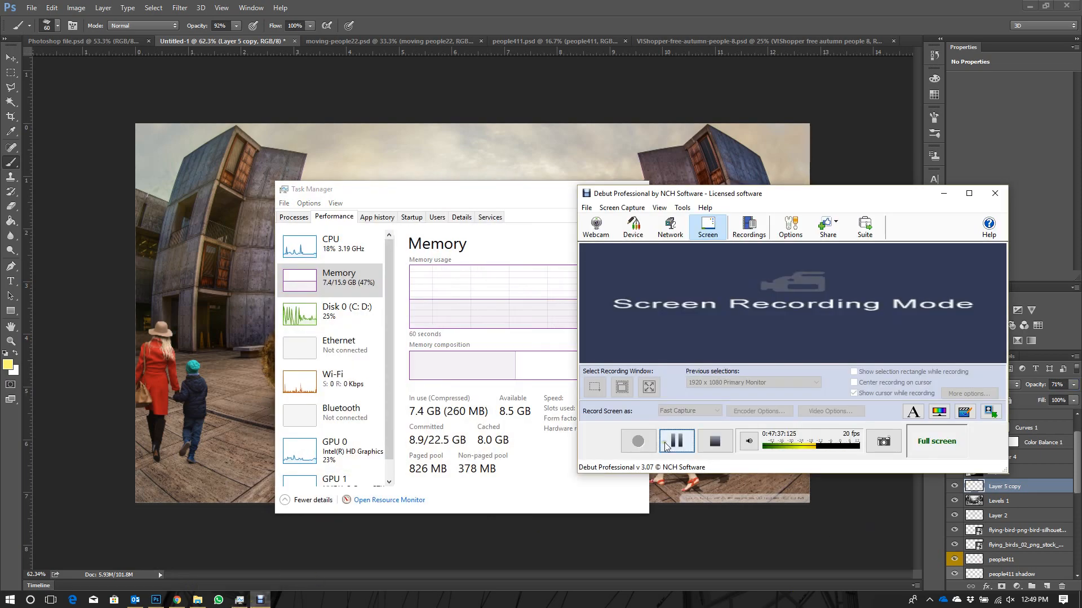